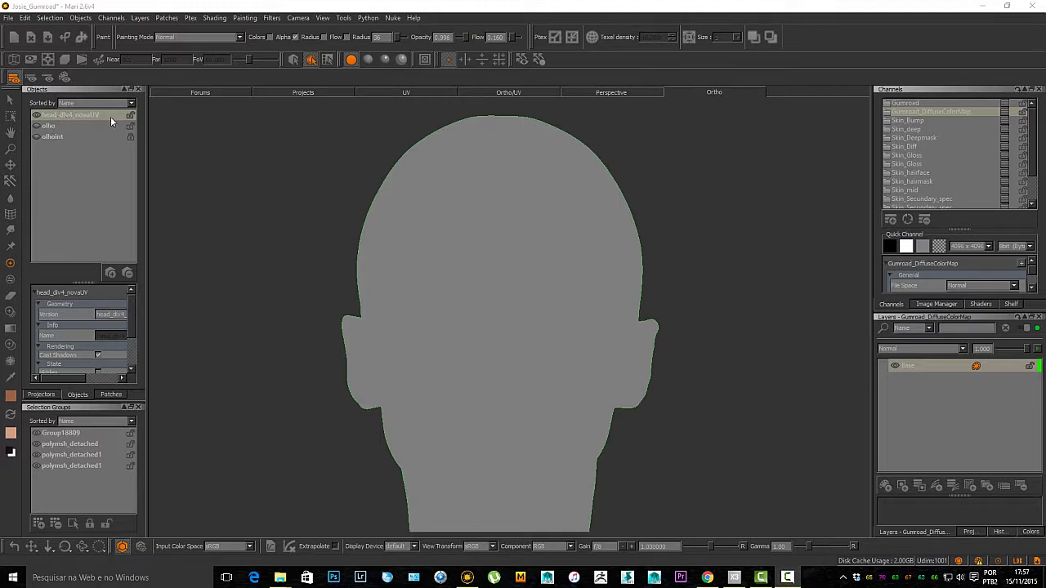
# Step: Toggle the head_div4_novaUV object's visibility off and on, and look at its patch list
pyautogui.click(36, 115)
pyautogui.click(36, 114)
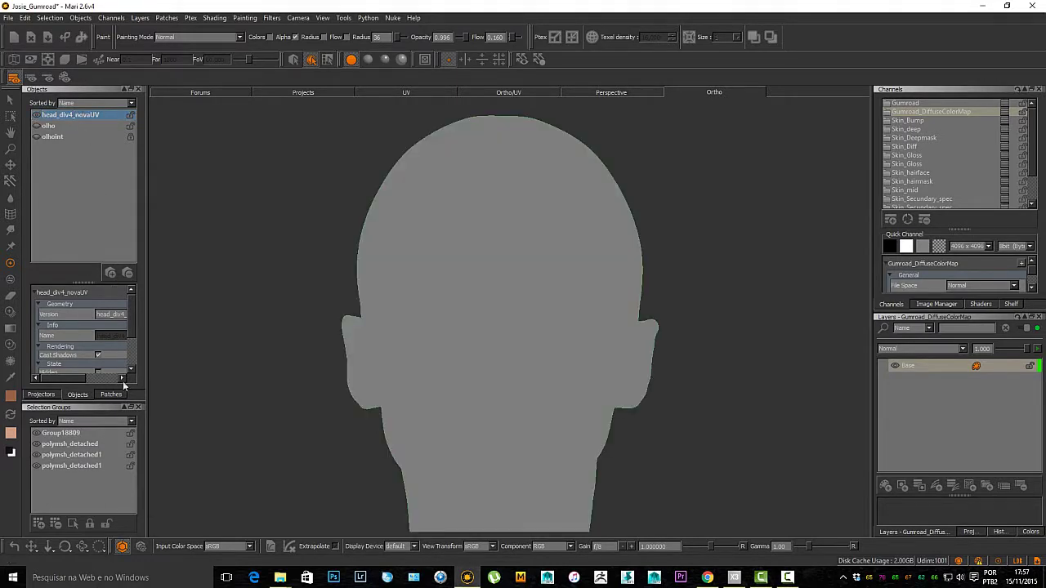
pyautogui.click(112, 395)
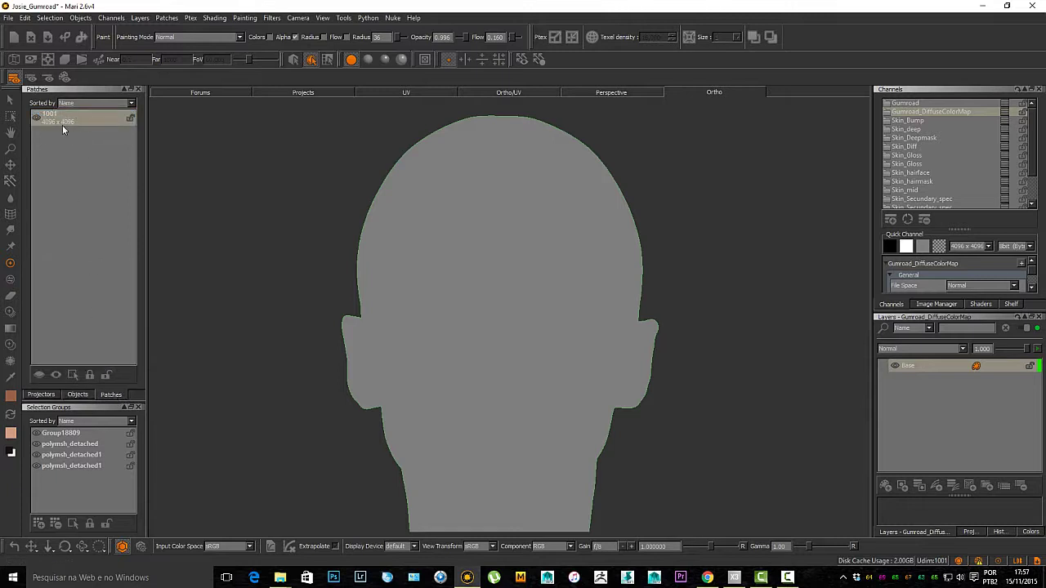
pyautogui.click(79, 396)
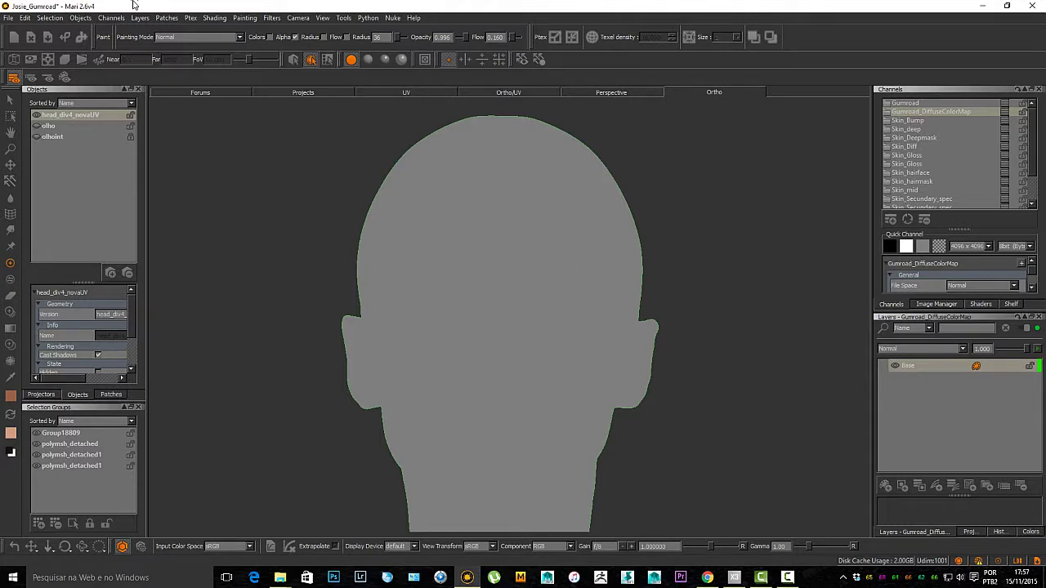
pyautogui.click(84, 18)
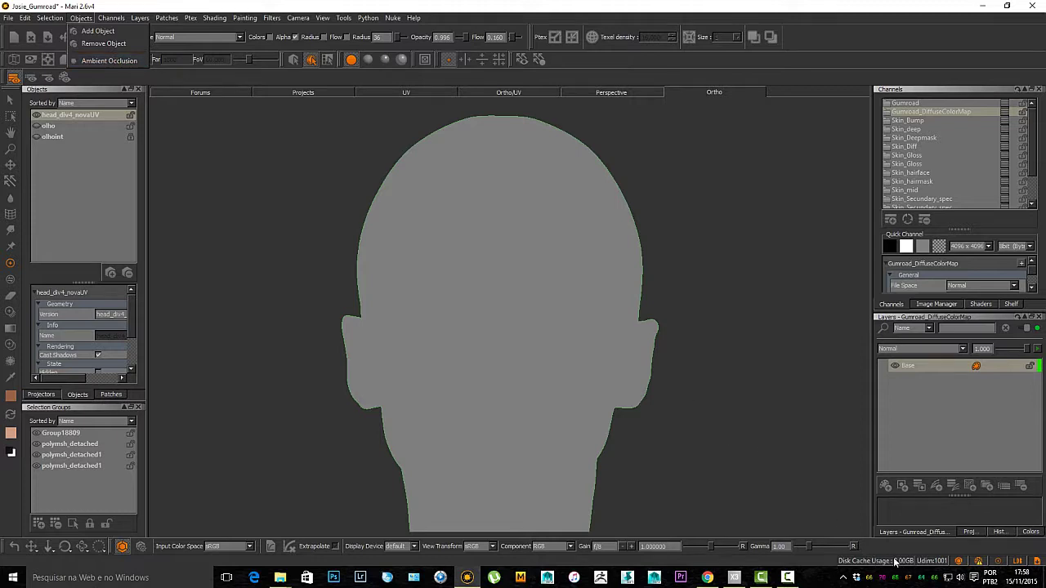
pyautogui.click(130, 62)
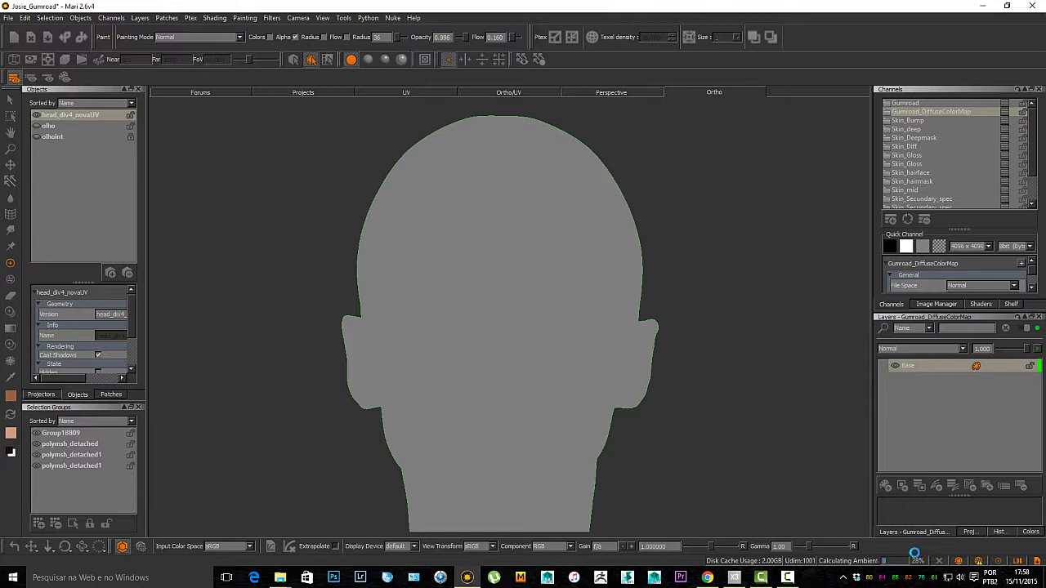
pyautogui.click(939, 560)
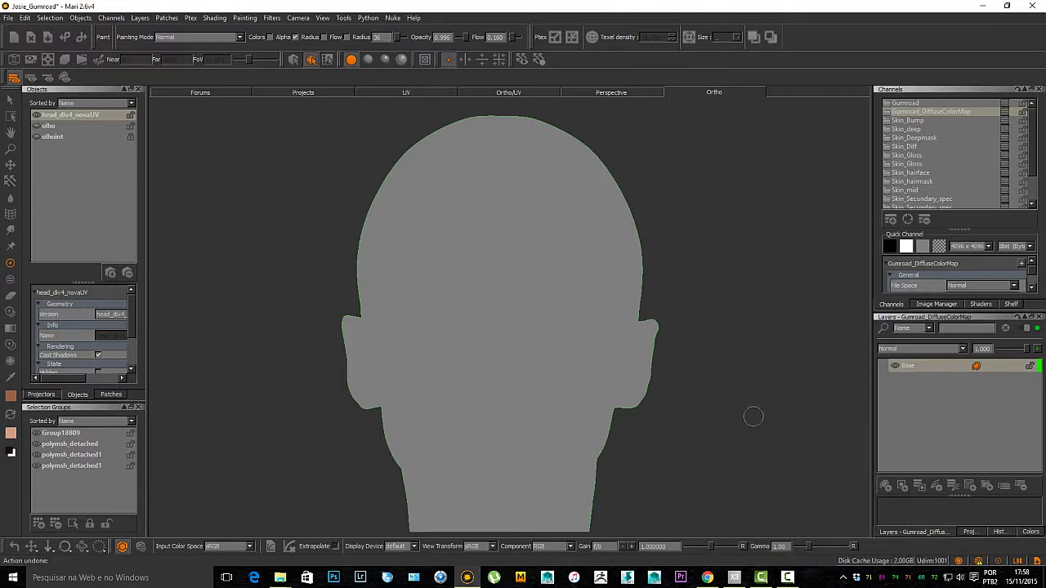
# Step: Add an Ambient Occlusion geometry layer above Base, with Multiply blending and about 0.302 opacity
pyautogui.click(971, 486)
pyautogui.moveTo(983, 521)
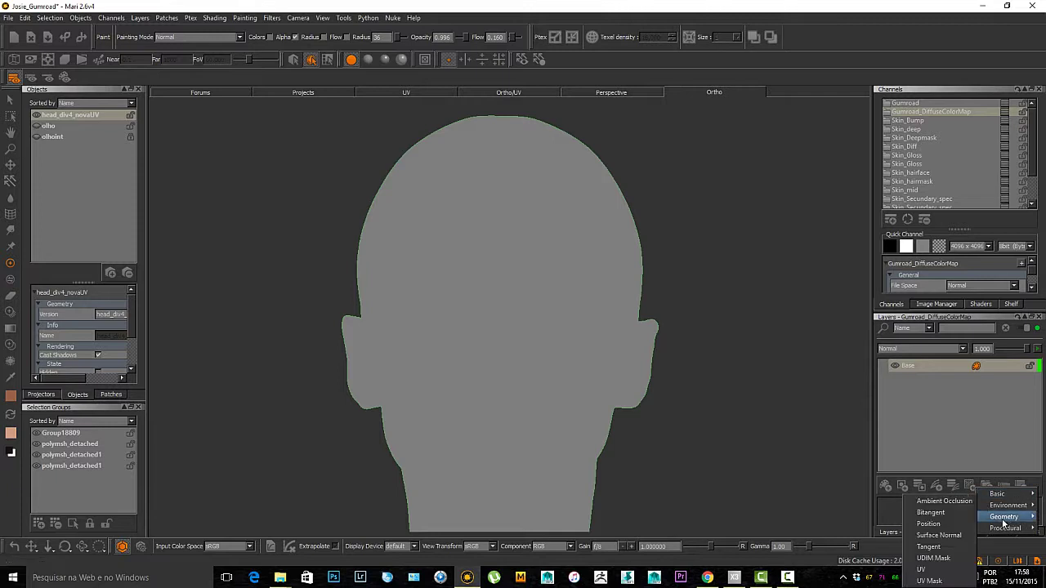
pyautogui.click(945, 502)
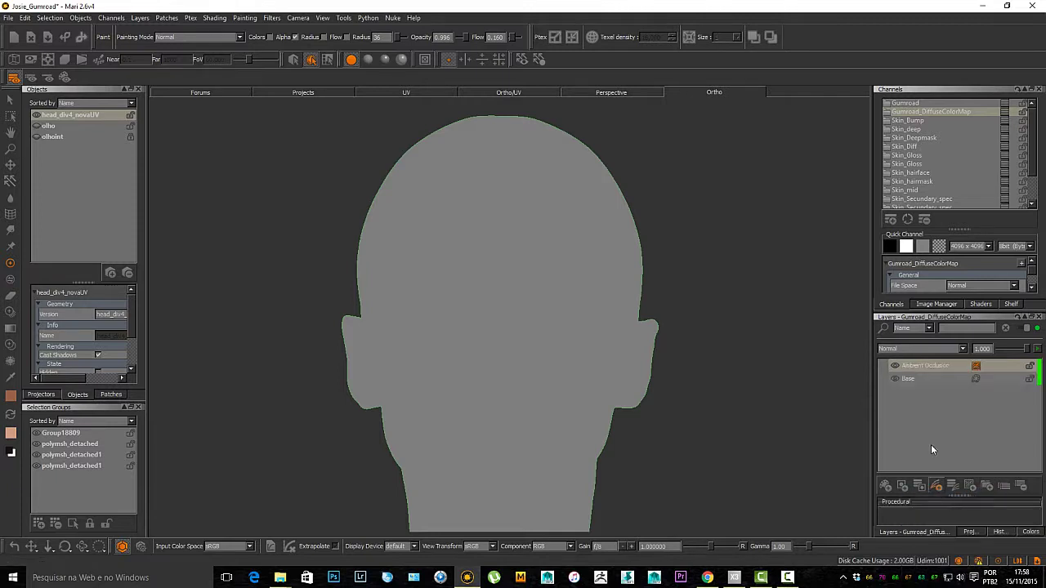
pyautogui.click(964, 349)
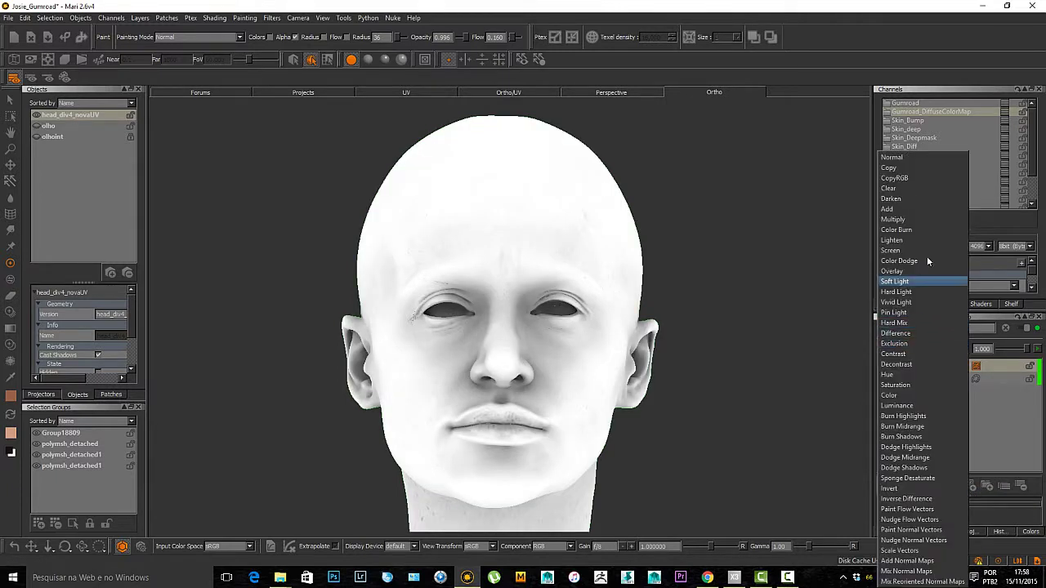
pyautogui.click(897, 219)
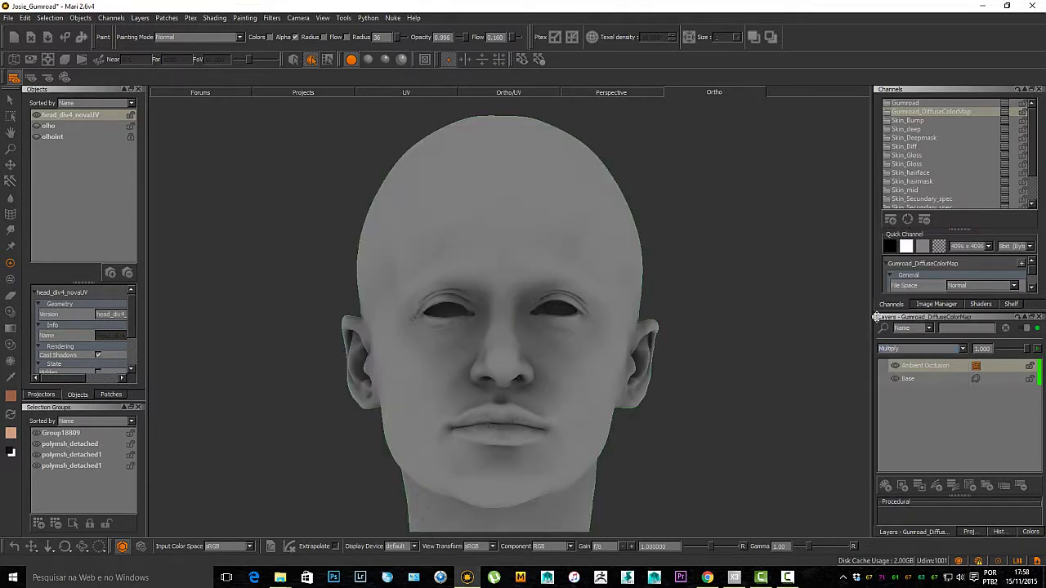
pyautogui.moveTo(1016, 353); pyautogui.dragTo(1008, 352)
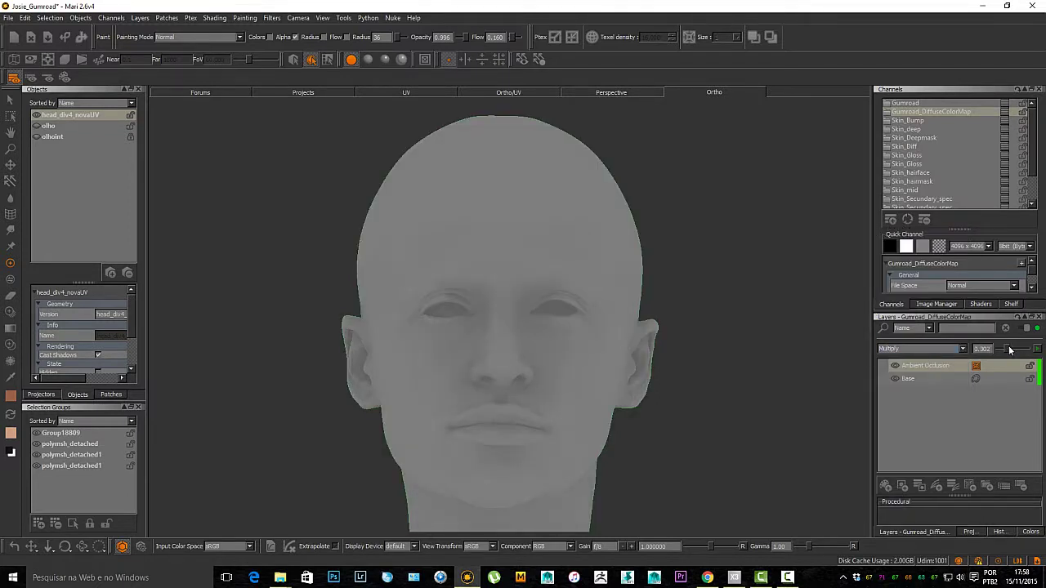
# Step: Shade the head with basic lighting and display the Lights palette
pyautogui.click(368, 60)
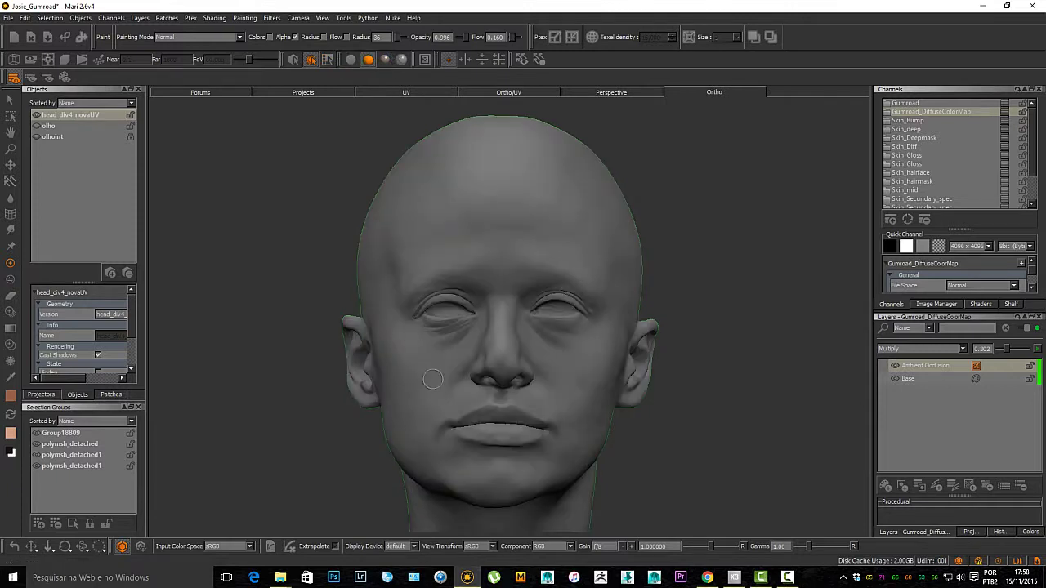
pyautogui.keyDown('alt'); pyautogui.moveTo(431, 382); pyautogui.dragTo(458, 278); pyautogui.keyUp('alt')
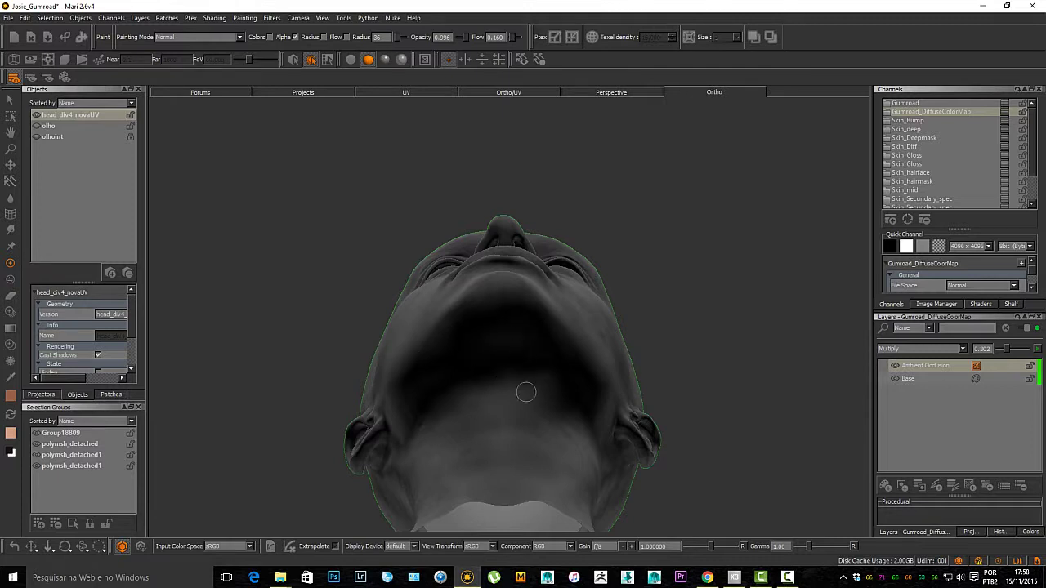
pyautogui.click(299, 18)
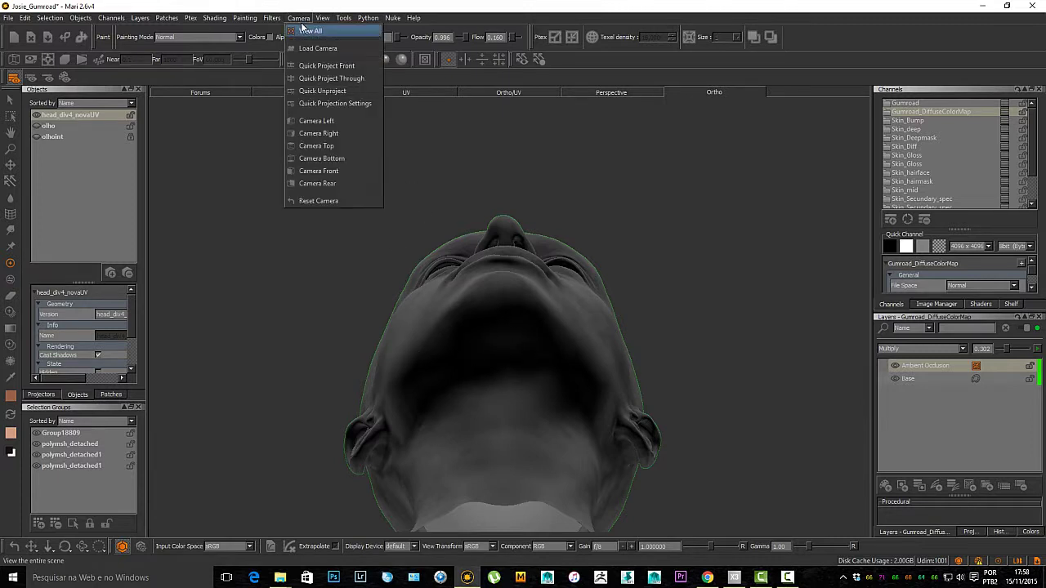
pyautogui.moveTo(354, 133)
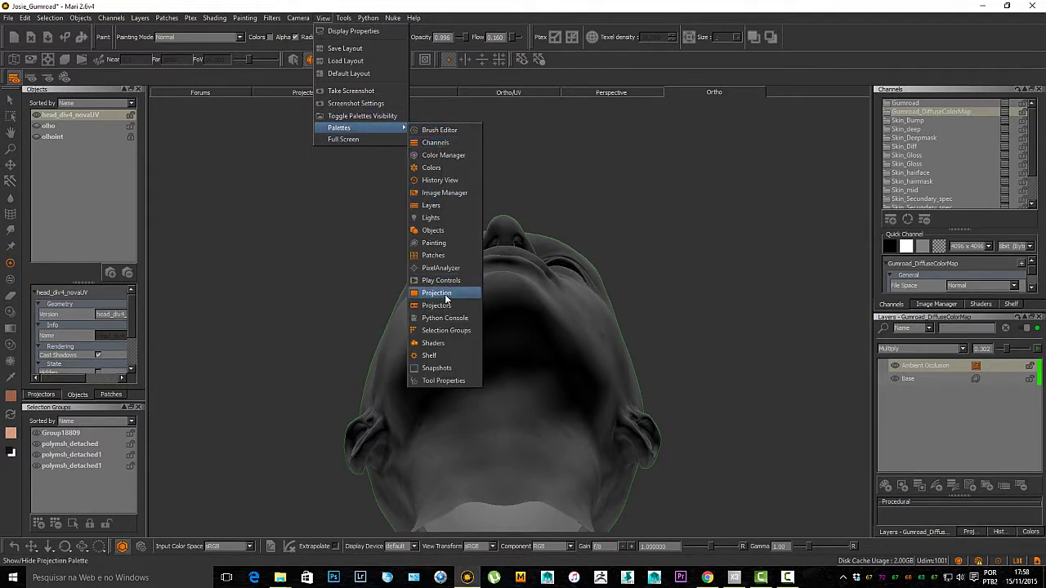
pyautogui.click(431, 217)
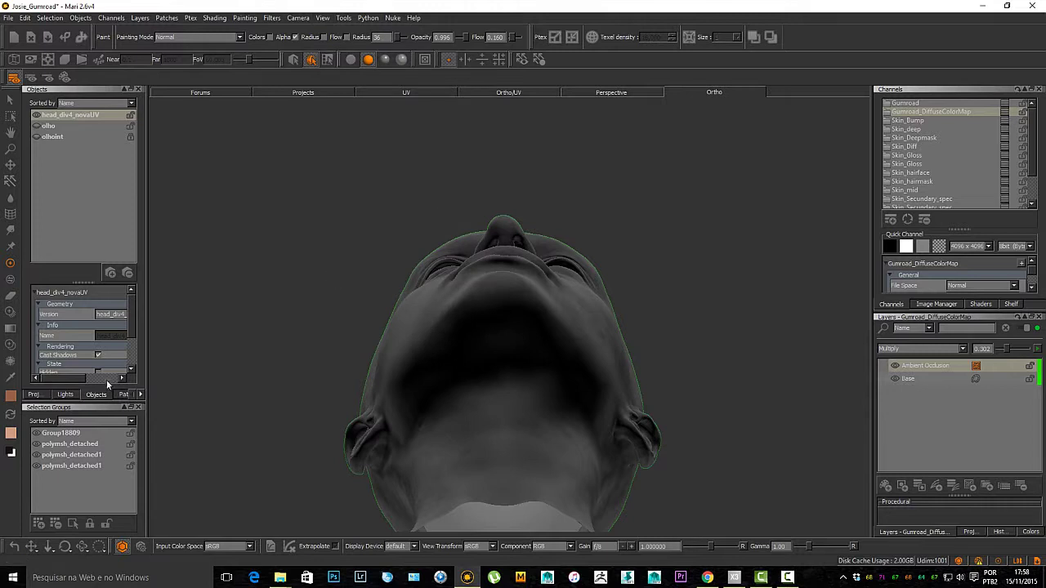
pyautogui.click(66, 395)
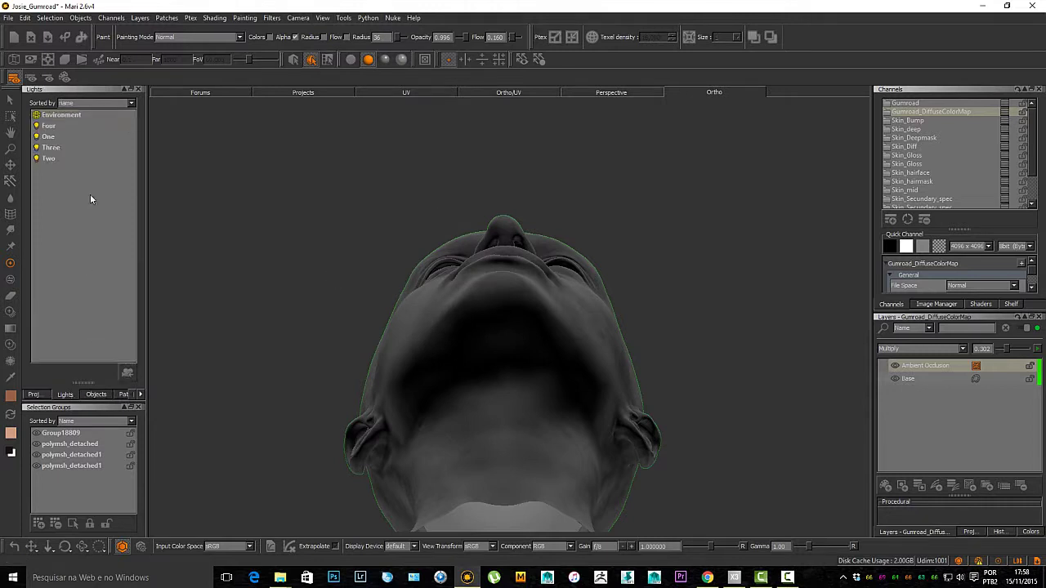
# Step: Examine the color, intensity and position settings of the light named Four, and return to the object list
pyautogui.click(50, 126)
pyautogui.moveTo(85, 347); pyautogui.dragTo(84, 217)
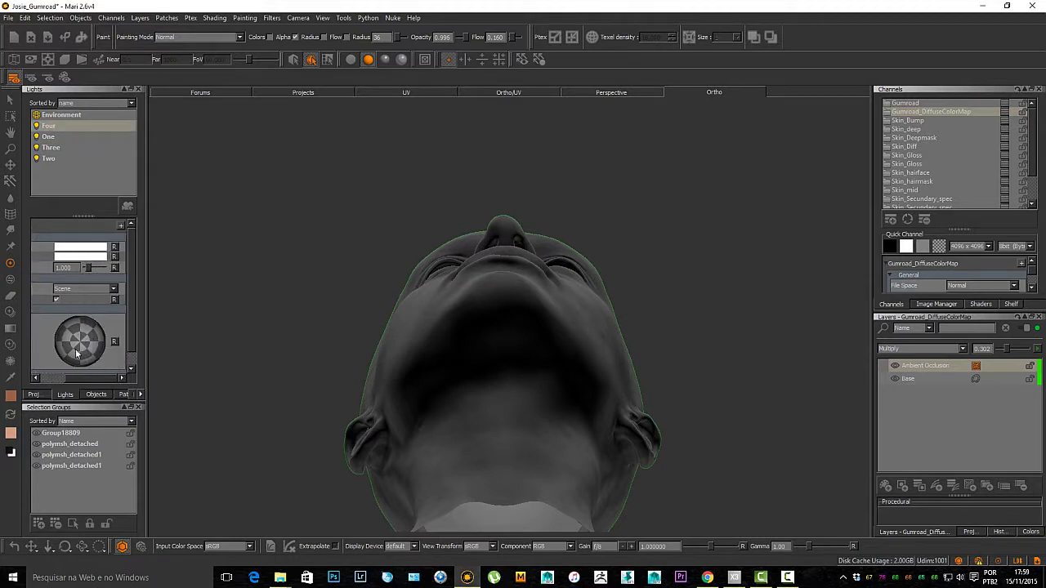
pyautogui.moveTo(78, 353); pyautogui.dragTo(57, 378)
pyautogui.click(115, 343)
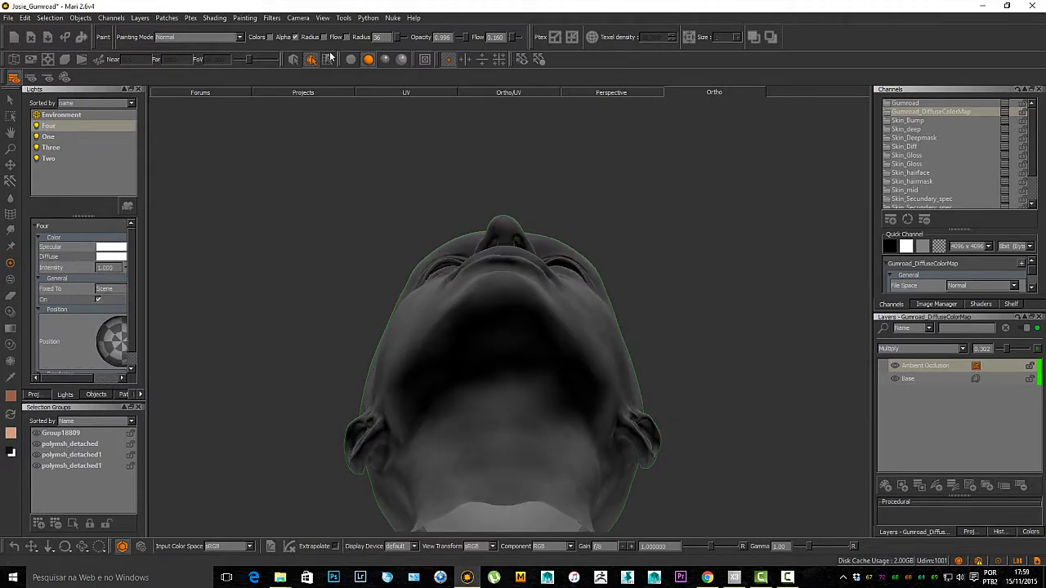
pyautogui.click(95, 395)
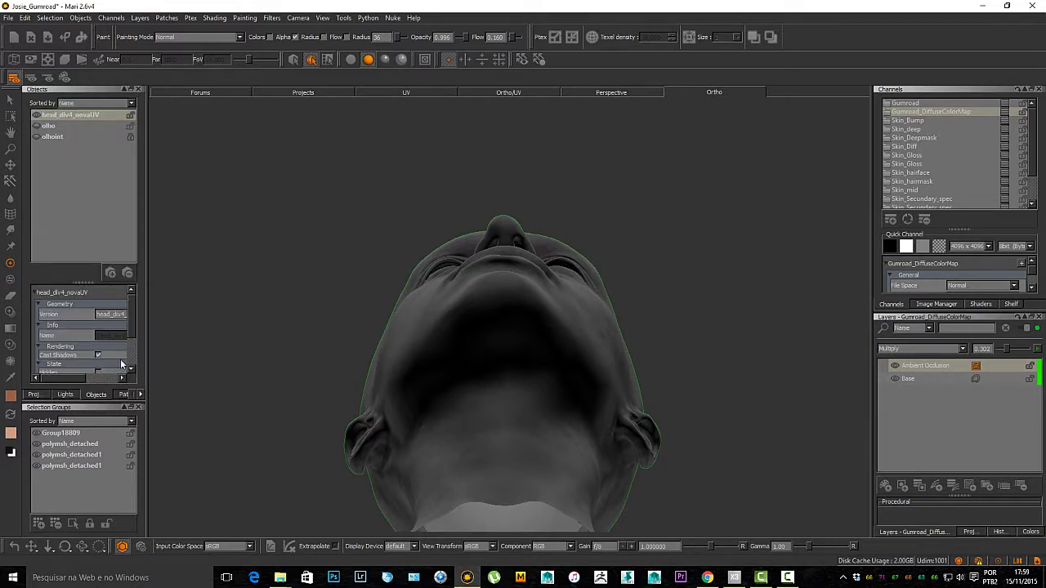
# Step: Set the head back to flat lighting and frame the face in a close front view
pyautogui.click(351, 59)
pyautogui.moveTo(440, 194); pyautogui.dragTo(533, 319, button='middle')
pyautogui.scroll(-2, 534, 320)
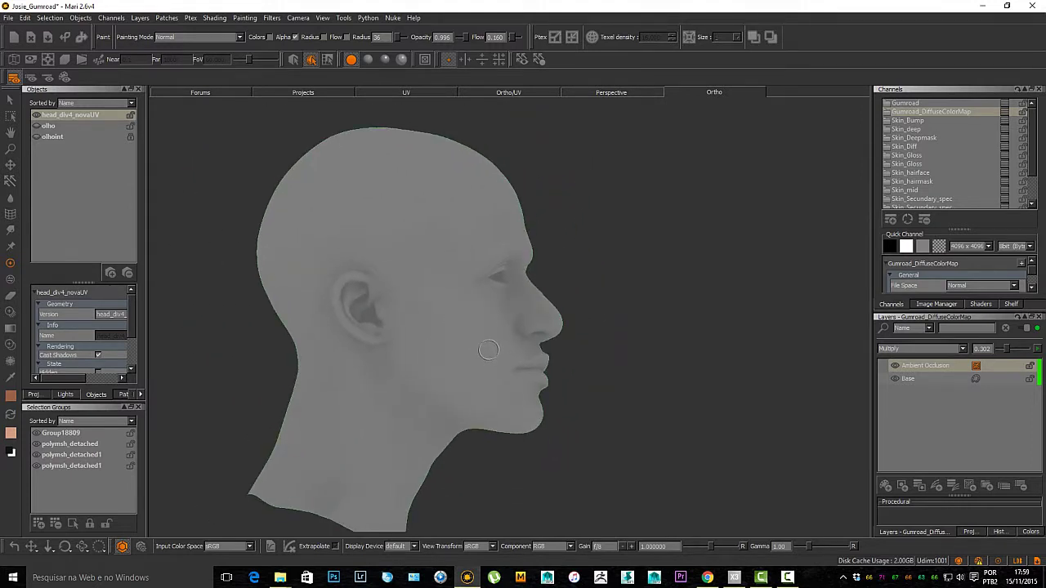
pyautogui.press('a')
pyautogui.keyDown('alt'); pyautogui.moveTo(430, 312); pyautogui.dragTo(474, 287, button='right'); pyautogui.keyUp('alt')
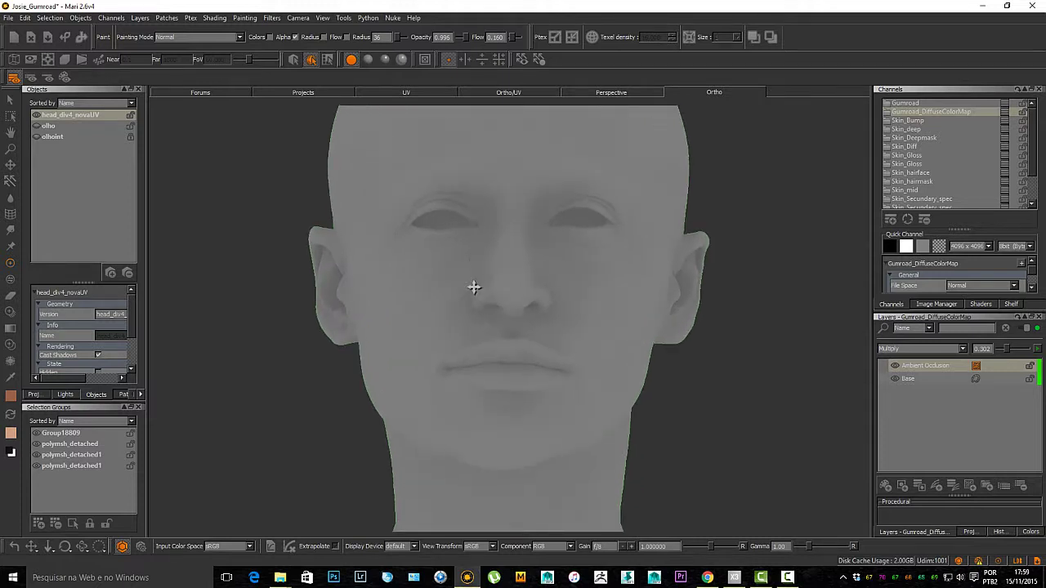
pyautogui.moveTo(474, 287); pyautogui.dragTo(458, 305, button='middle')
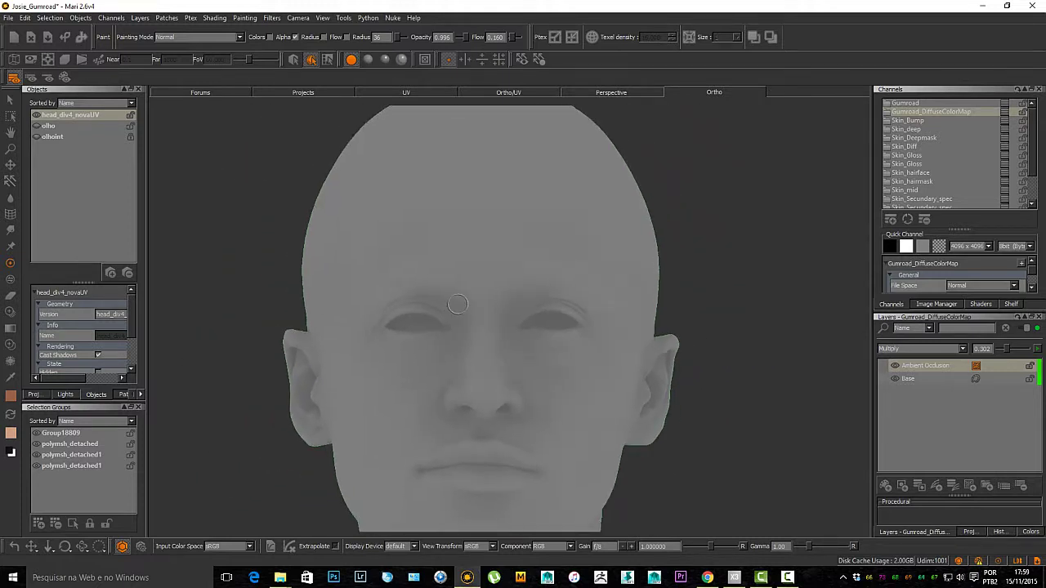
# Step: Add a paint layer directly above Base and name it Color_Base
pyautogui.click(909, 380)
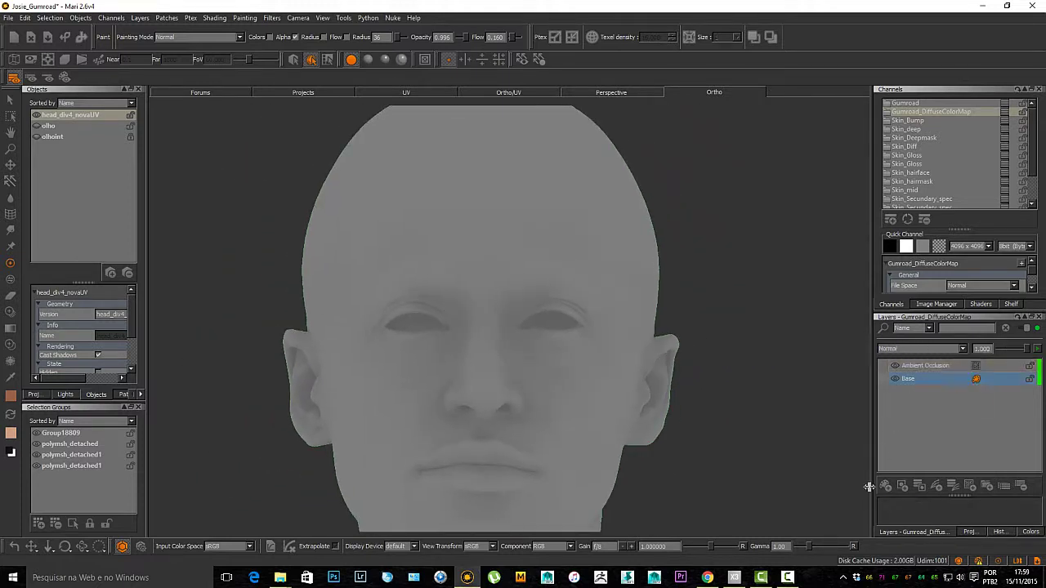
pyautogui.click(886, 487)
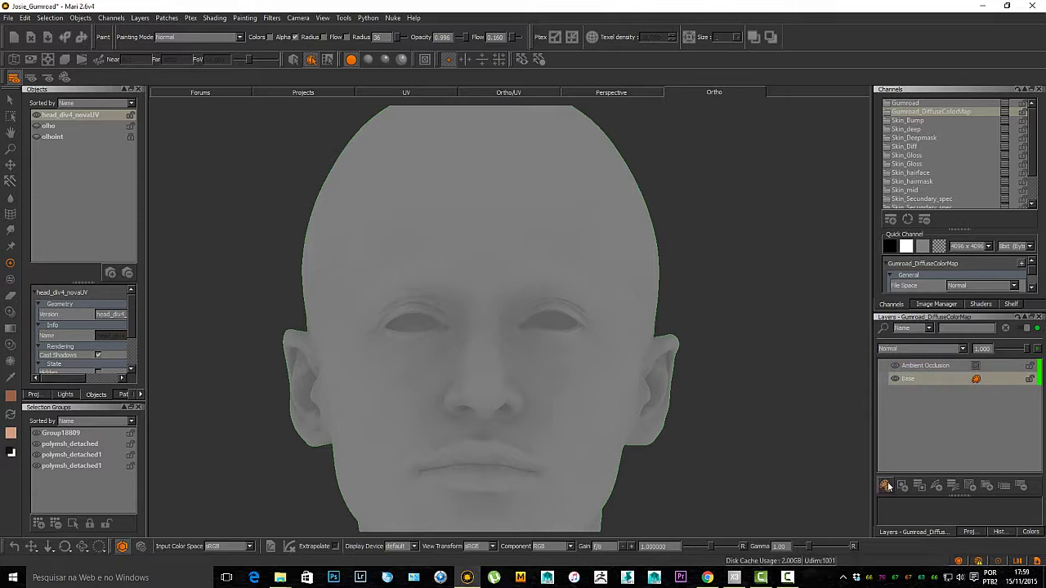
pyautogui.doubleClick(913, 379)
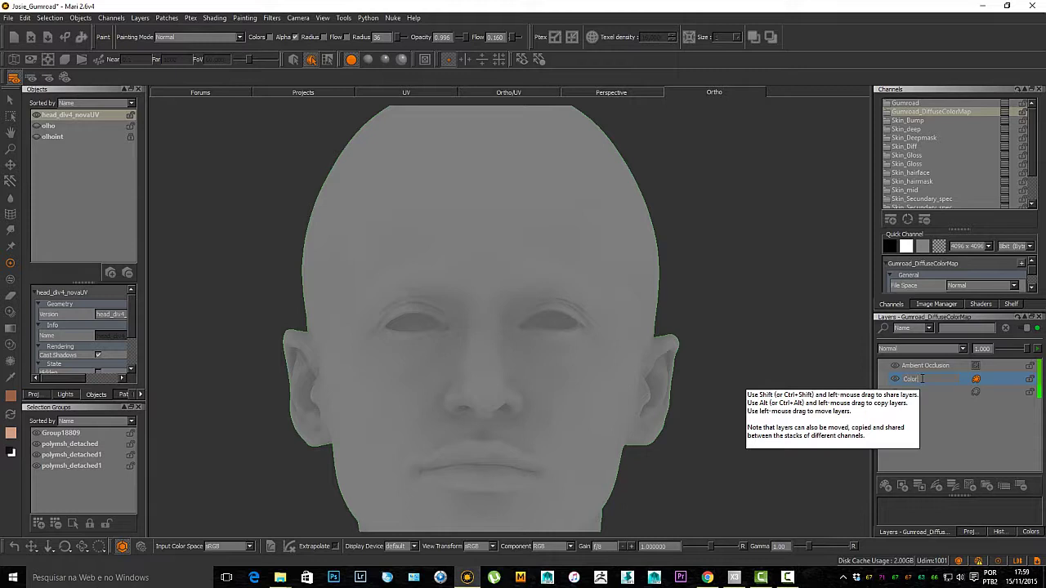
pyautogui.write('Color_Base')
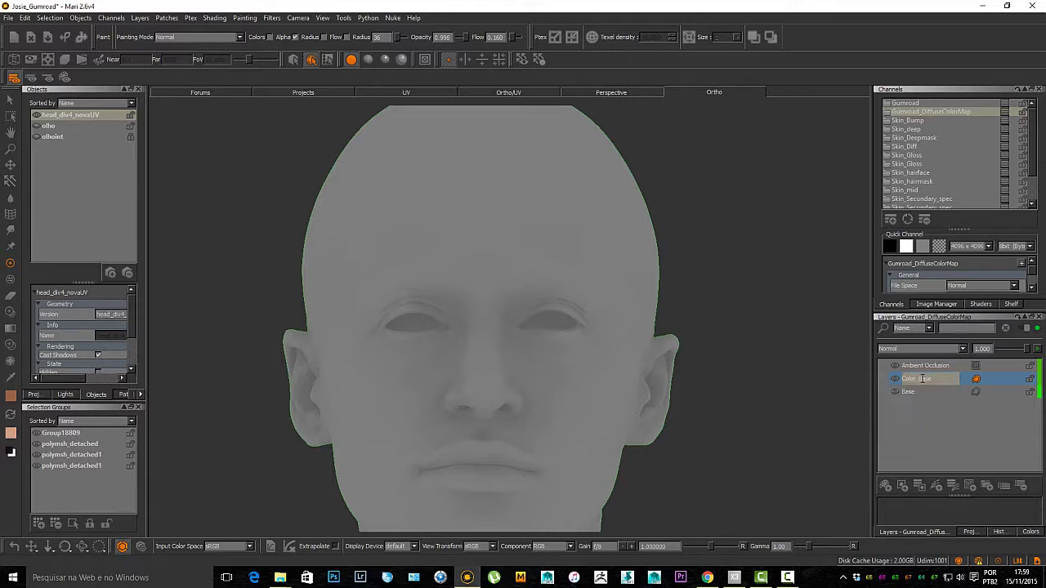
# Step: Sample a light skin tone from the forehead in the frontal no-makeup reference photo as the foreground color, and close the photo
pyautogui.click(938, 304)
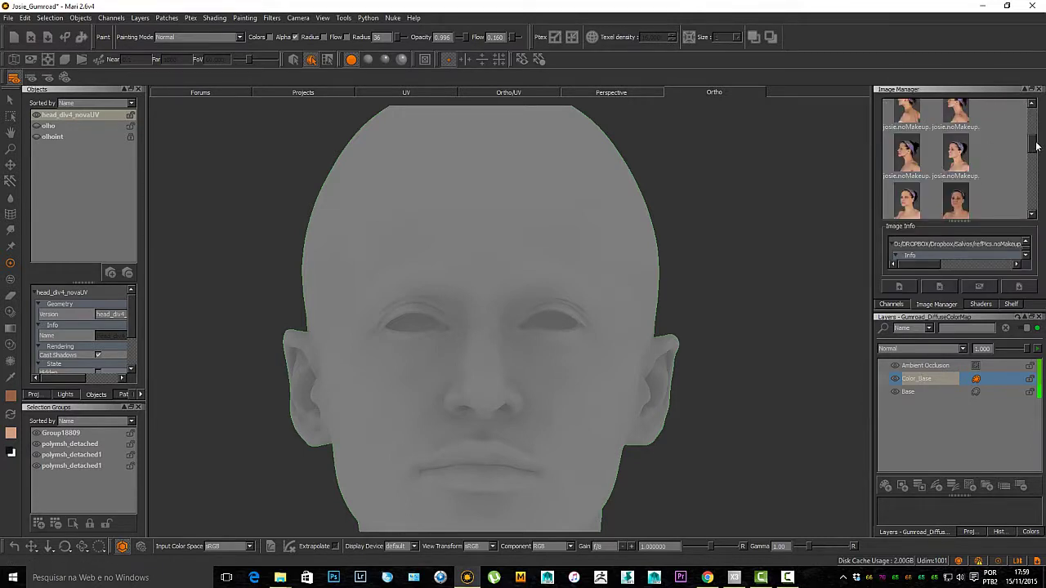
pyautogui.moveTo(1037, 144); pyautogui.dragTo(1039, 169)
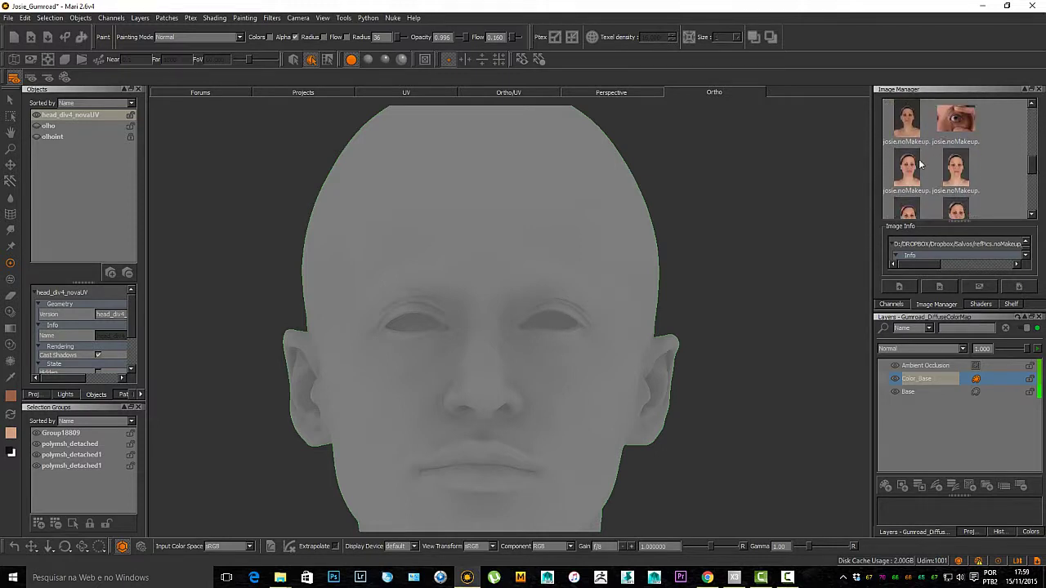
pyautogui.doubleClick(909, 176)
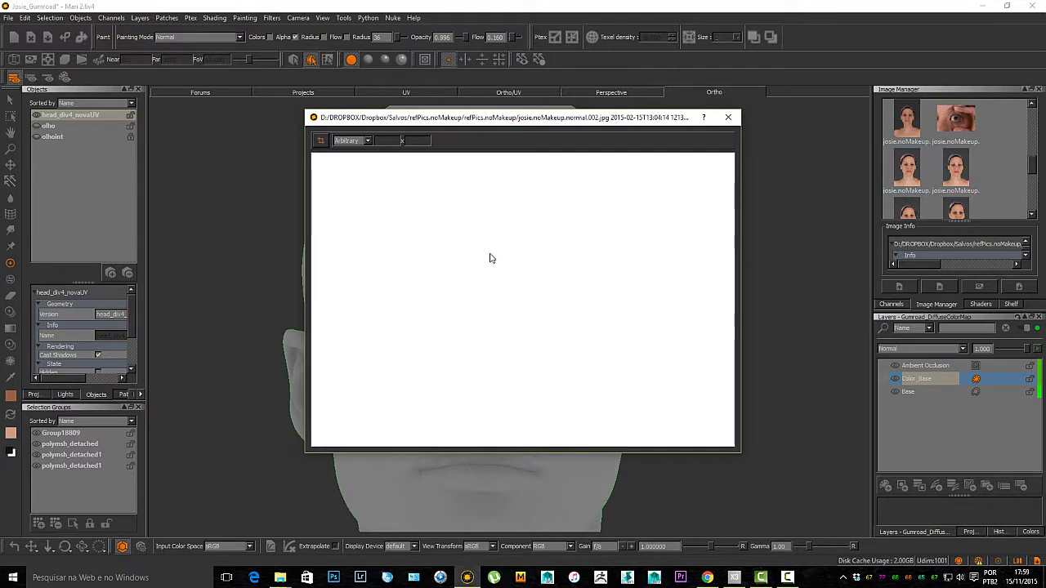
pyautogui.scroll(6, 428, 260)
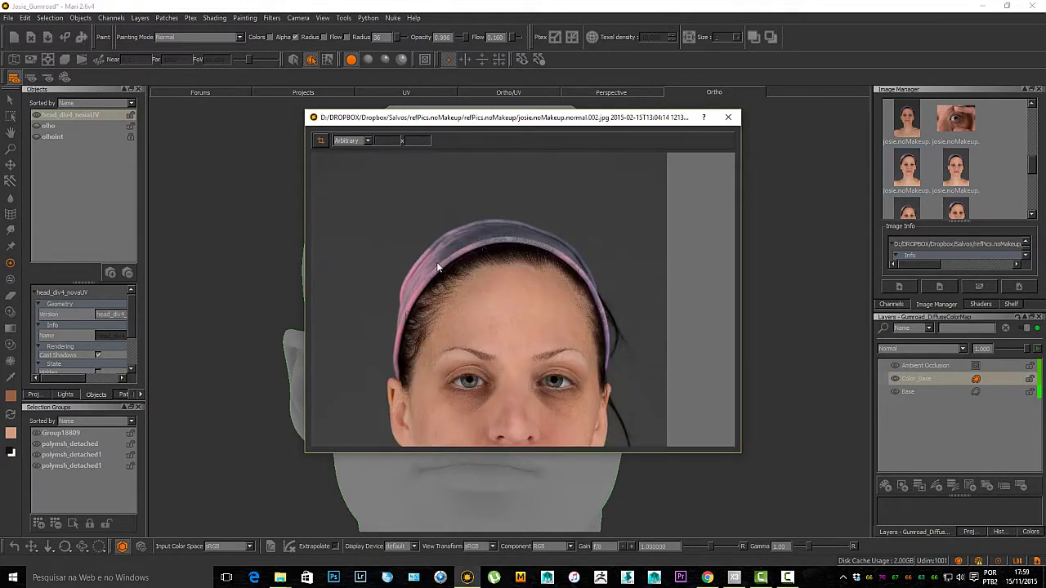
pyautogui.scroll(3, 434, 276)
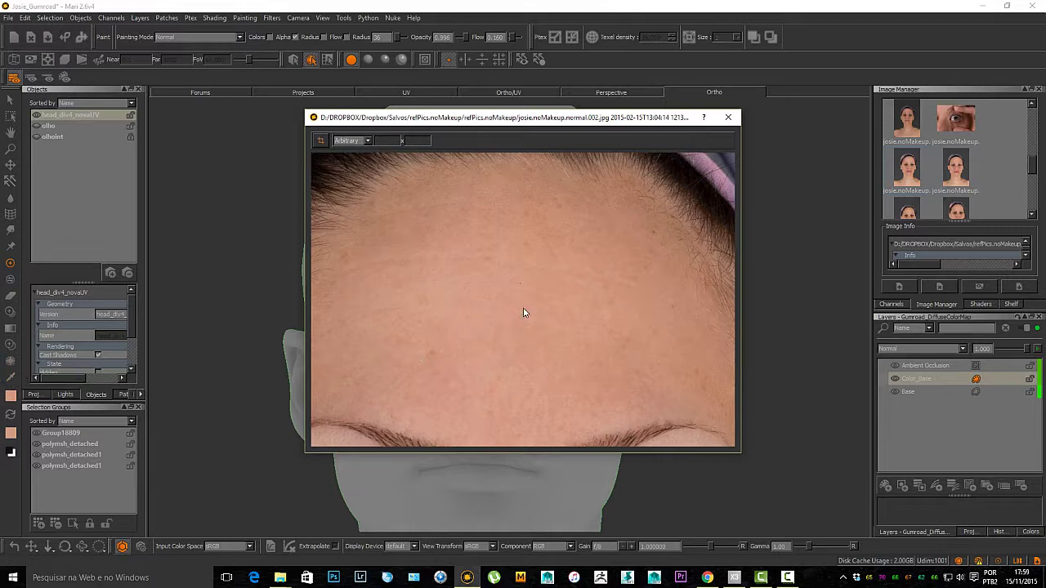
pyautogui.click(11, 396)
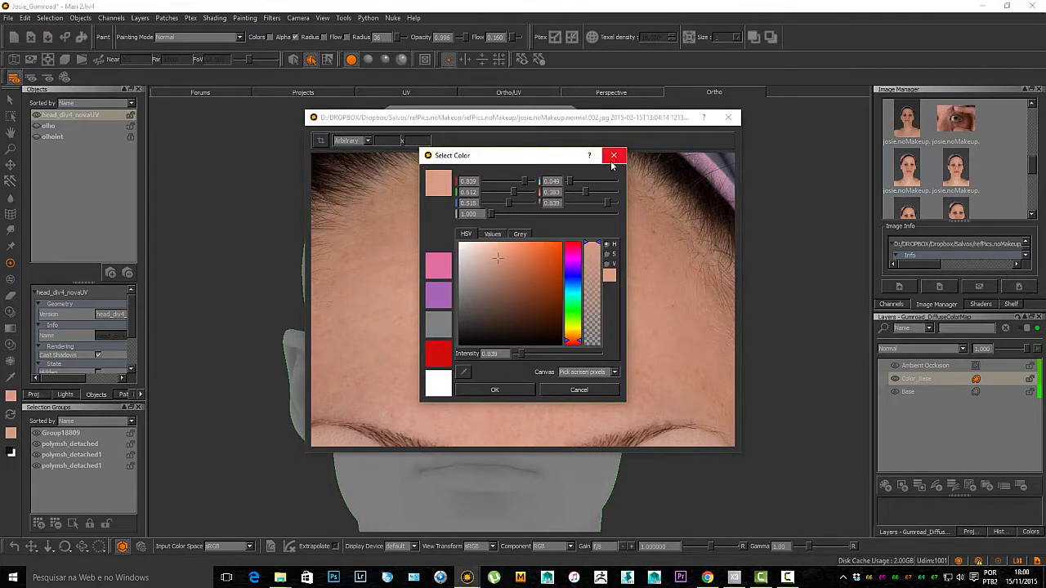
pyautogui.click(613, 156)
pyautogui.click(728, 117)
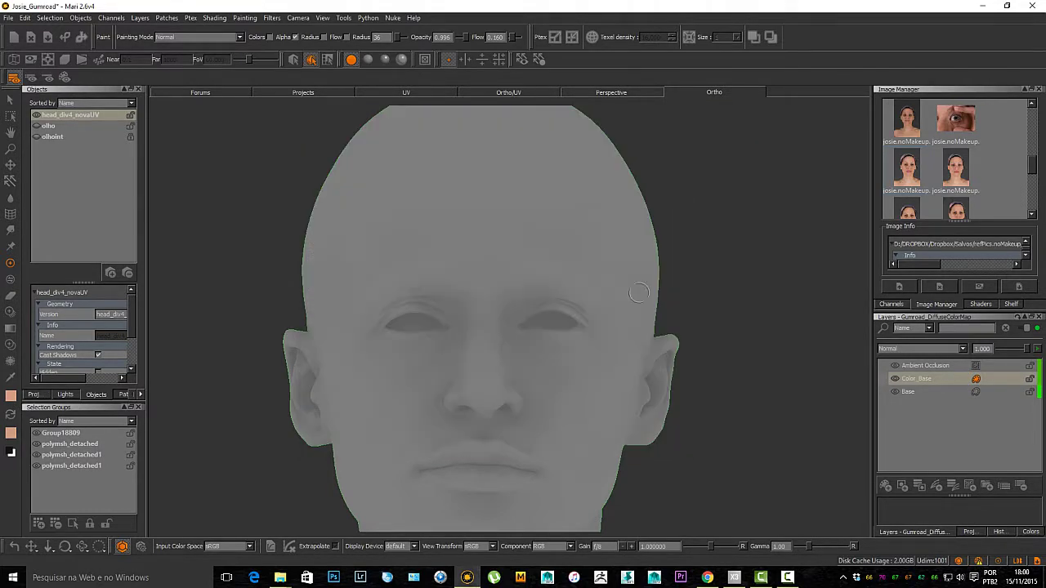
# Step: Fill the Color_Base layer with the sampled foreground skin color and add a paint layer named Texture_Base directly above it
pyautogui.click(168, 18)
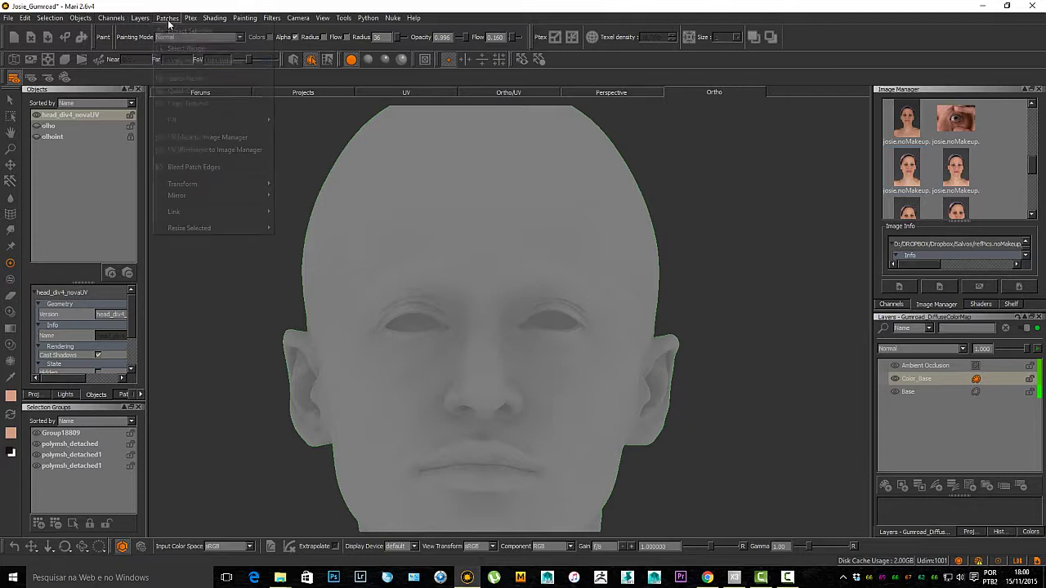
pyautogui.moveTo(226, 228)
pyautogui.moveTo(229, 121)
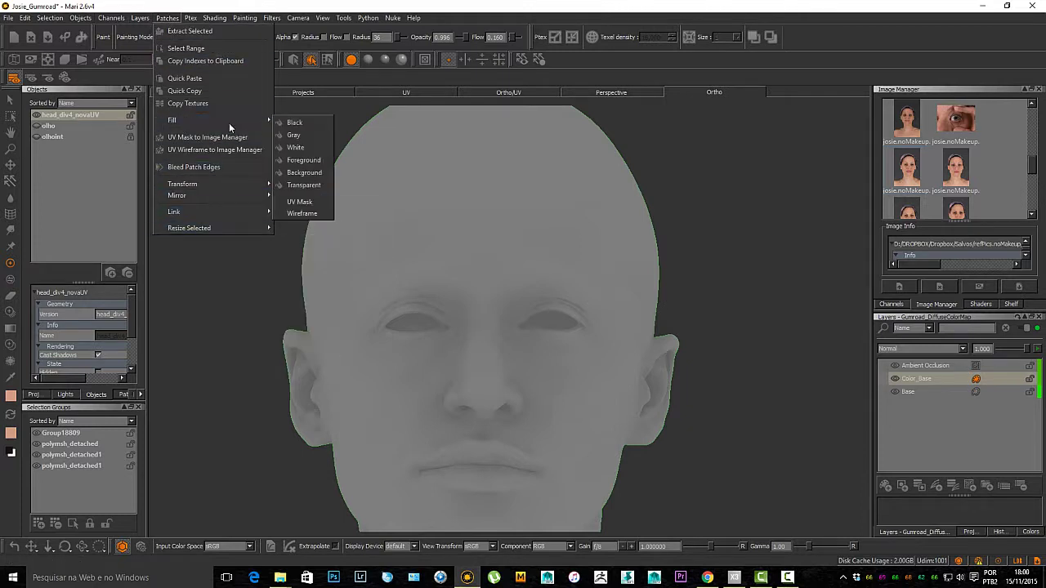
pyautogui.click(304, 161)
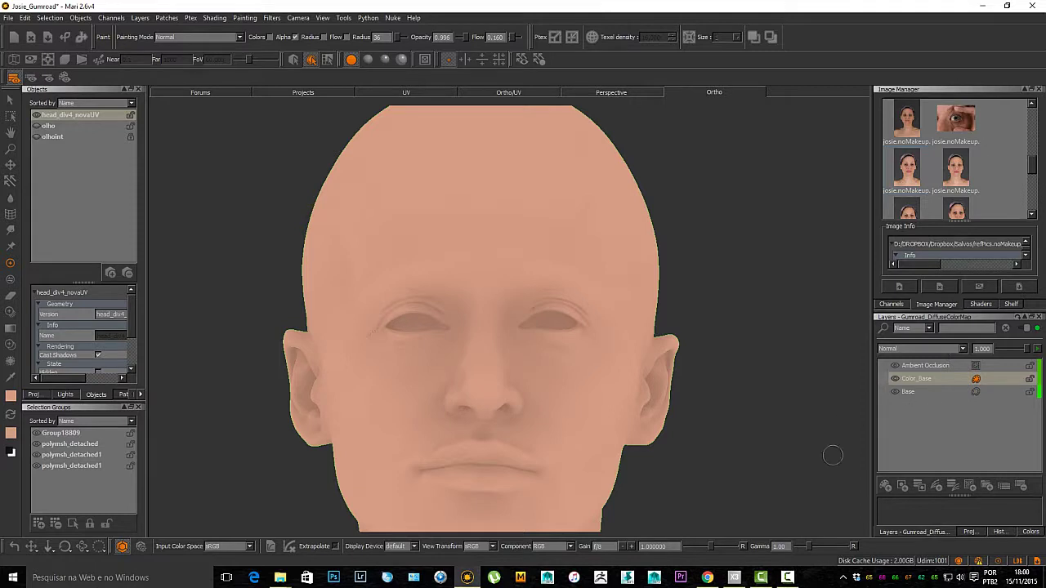
pyautogui.click(886, 487)
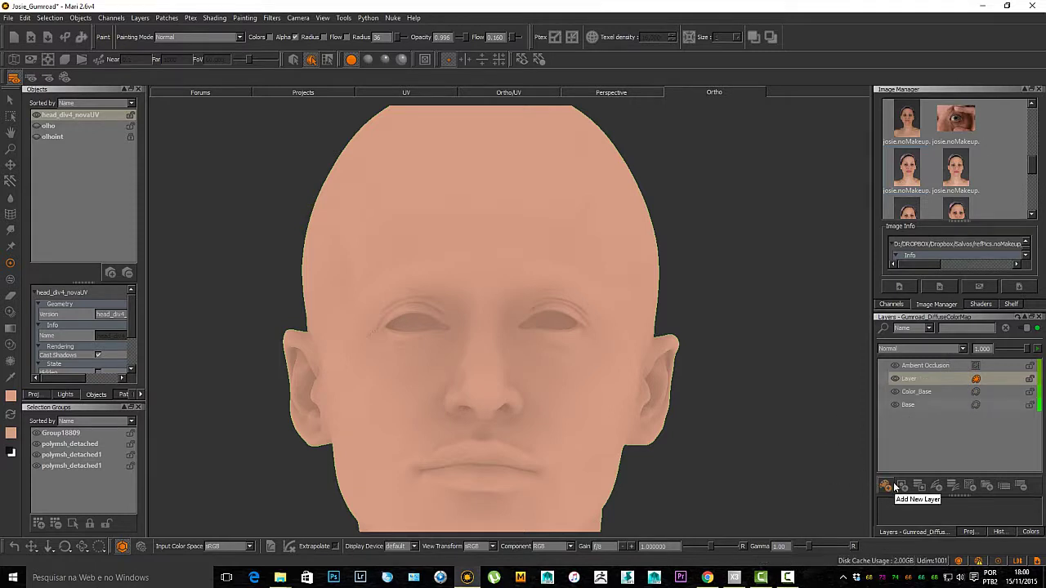
pyautogui.doubleClick(927, 380)
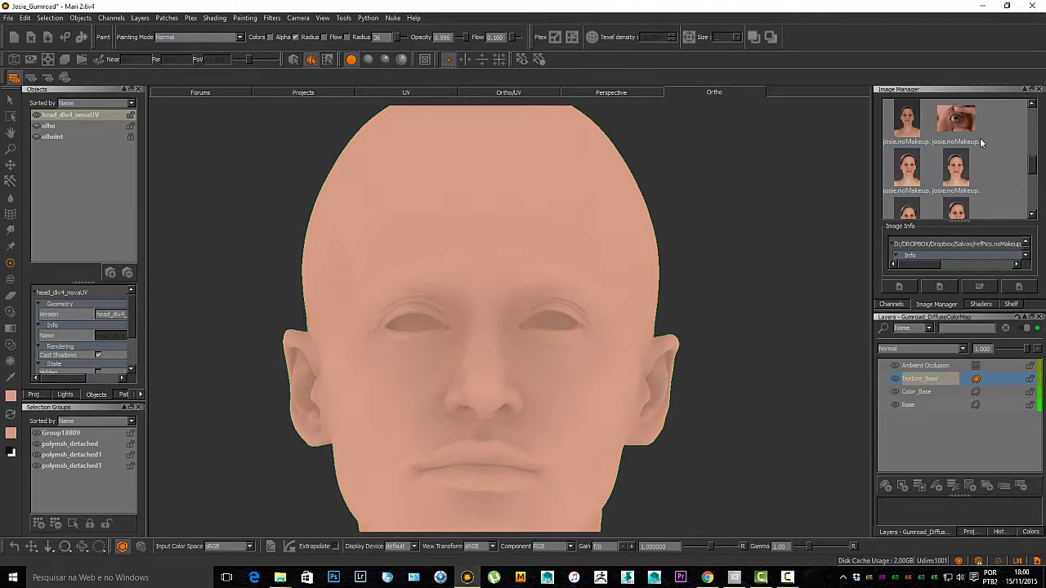
# Step: Load a pink-headband no-makeup photo turned toward profile into Paint Through and enlarge its cheek area over the head
pyautogui.moveTo(1031, 168); pyautogui.dragTo(1038, 190)
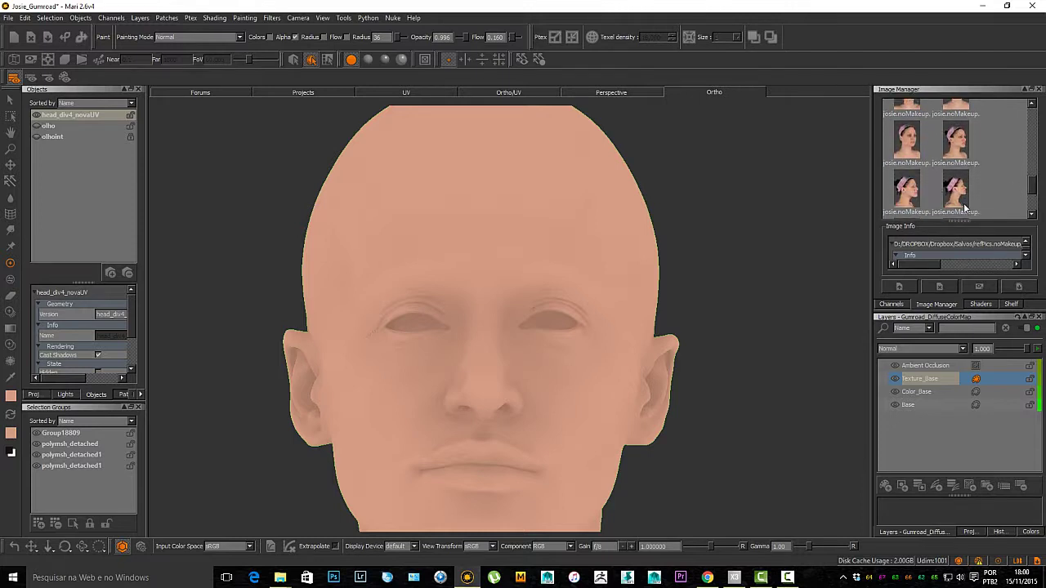
pyautogui.moveTo(960, 146)
pyautogui.mouseDown()
pyautogui.moveTo(793, 184)
pyautogui.moveTo(955, 147)
pyautogui.moveTo(919, 197)
pyautogui.moveTo(687, 205)
pyautogui.moveTo(507, 156)
pyautogui.moveTo(481, 242)
pyautogui.mouseUp()
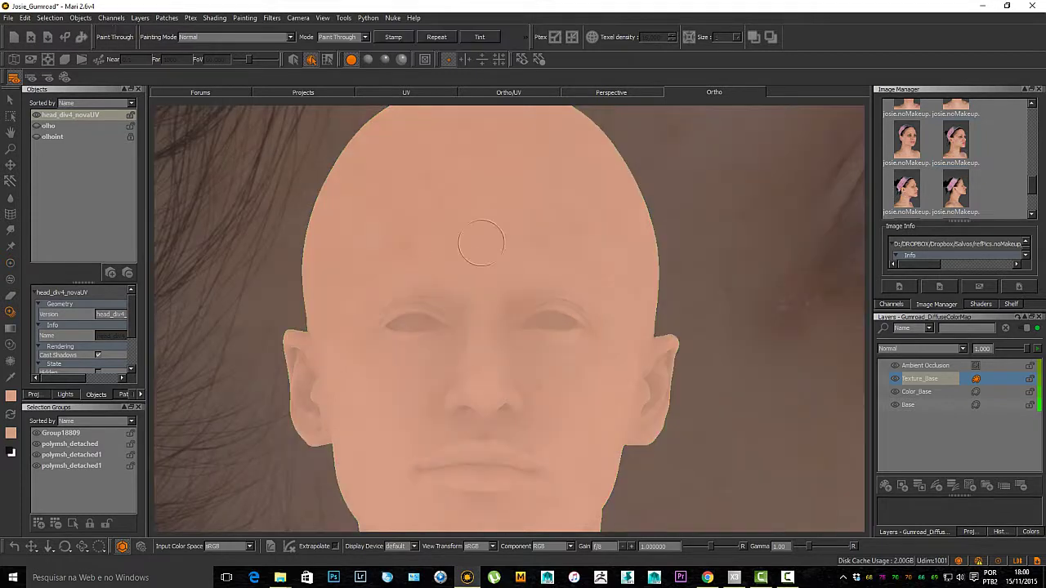
pyautogui.moveTo(624, 303)
pyautogui.keyDown('shift'); pyautogui.mouseDown()
pyautogui.moveTo(607, 297)
pyautogui.moveTo(562, 329)
pyautogui.moveTo(368, 249)
pyautogui.moveTo(378, 240)
pyautogui.mouseUp(); pyautogui.keyUp('shift')
pyautogui.keyDown('shift'); pyautogui.moveTo(530, 381); pyautogui.dragTo(548, 252); pyautogui.keyUp('shift')
pyautogui.moveTo(594, 301)
pyautogui.keyDown('ctrl'); pyautogui.keyDown('shift'); pyautogui.mouseDown()
pyautogui.moveTo(476, 328)
pyautogui.moveTo(568, 262)
pyautogui.mouseUp(); pyautogui.keyUp('shift'); pyautogui.keyUp('ctrl')
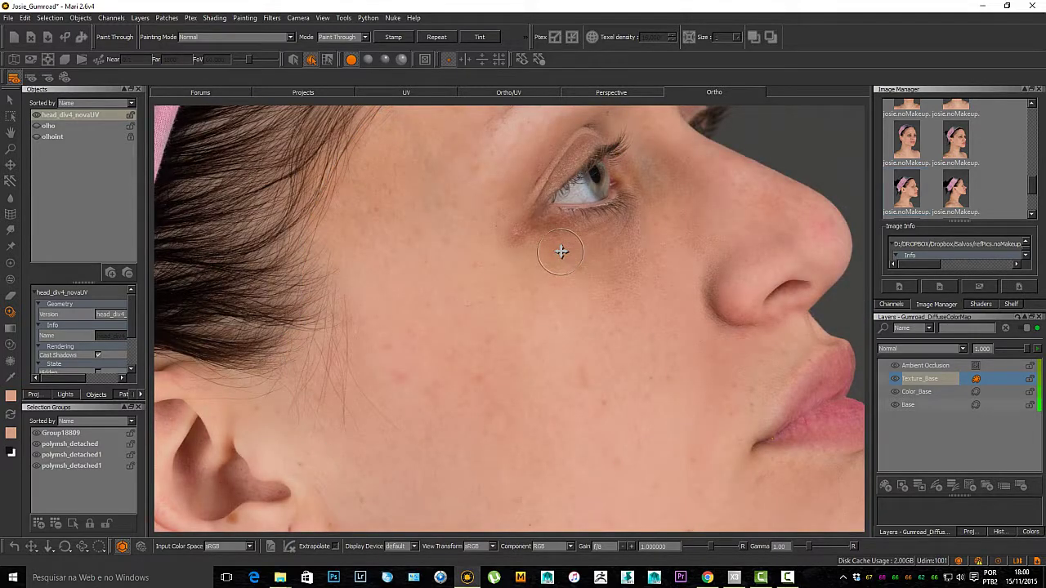
pyautogui.scroll(-5, 562, 252)
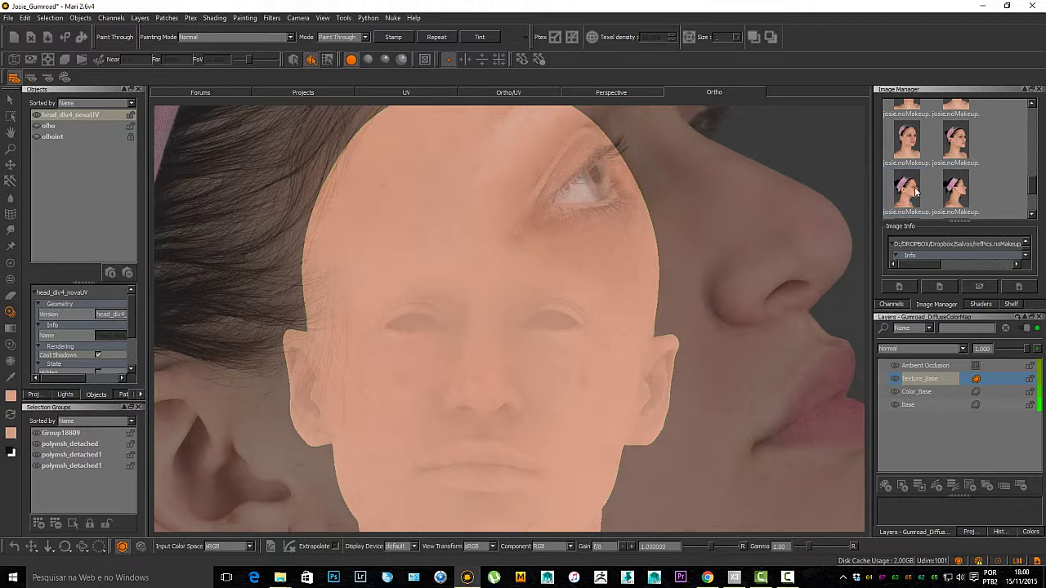
# Step: Try a less turned pink-headband photo in Paint Through, shifting and scaling it to inspect the cheek and forehead skin
pyautogui.moveTo(916, 191)
pyautogui.mouseDown()
pyautogui.moveTo(768, 268)
pyautogui.moveTo(719, 277)
pyautogui.mouseUp()
pyautogui.moveTo(944, 155); pyautogui.dragTo(654, 310)
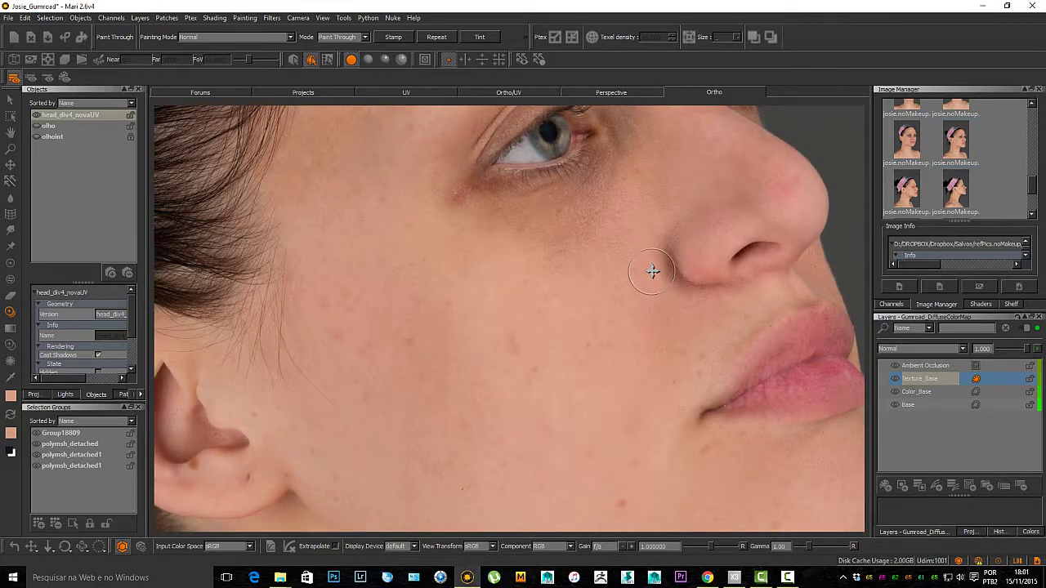
pyautogui.keyDown('shift'); pyautogui.moveTo(535, 303); pyautogui.dragTo(556, 186); pyautogui.keyUp('shift')
pyautogui.moveTo(526, 245)
pyautogui.keyDown('ctrl'); pyautogui.keyDown('shift'); pyautogui.mouseDown()
pyautogui.moveTo(521, 237)
pyautogui.moveTo(539, 312)
pyautogui.moveTo(481, 291)
pyautogui.moveTo(501, 280)
pyautogui.mouseUp(); pyautogui.keyUp('shift'); pyautogui.keyUp('ctrl')
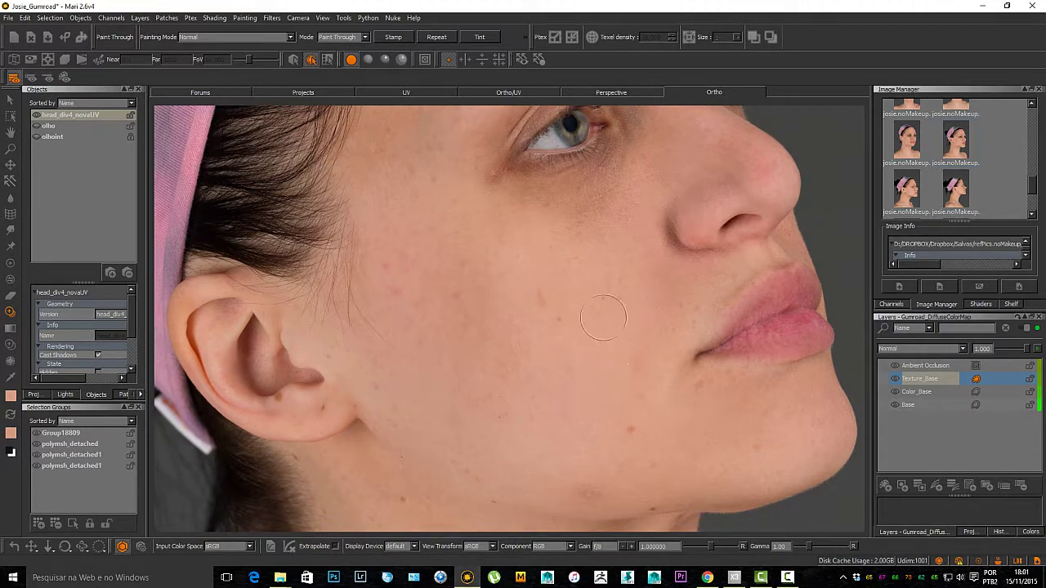
pyautogui.keyDown('shift'); pyautogui.moveTo(570, 204); pyautogui.dragTo(536, 446); pyautogui.keyUp('shift')
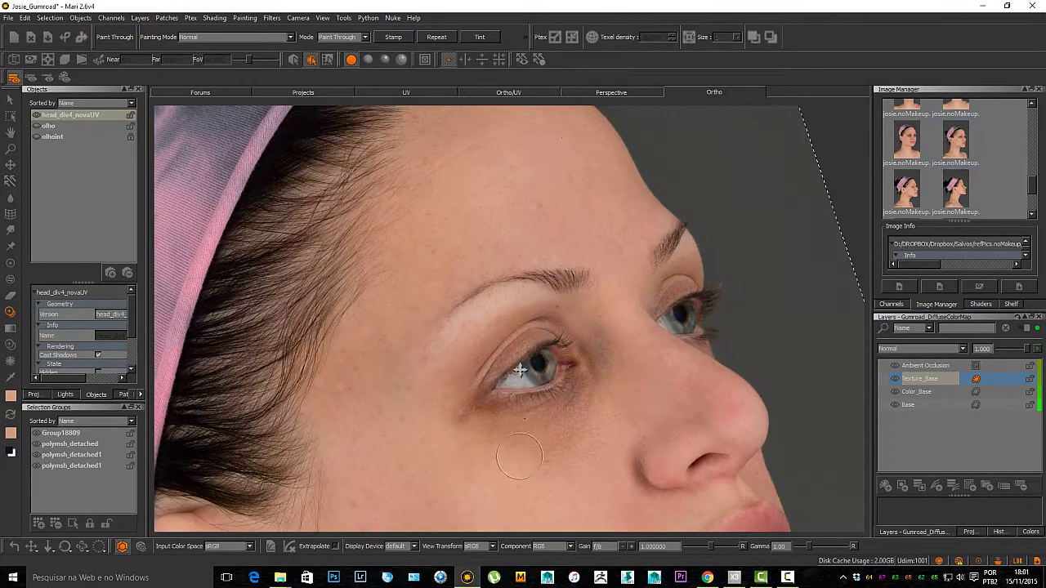
pyautogui.keyDown('shift'); pyautogui.moveTo(528, 254); pyautogui.dragTo(534, 300); pyautogui.keyUp('shift')
pyautogui.moveTo(534, 301)
pyautogui.keyDown('ctrl'); pyautogui.mouseDown(button='middle')
pyautogui.moveTo(488, 256)
pyautogui.moveTo(554, 346)
pyautogui.moveTo(515, 327)
pyautogui.moveTo(520, 298)
pyautogui.mouseUp(button='middle'); pyautogui.keyUp('ctrl')
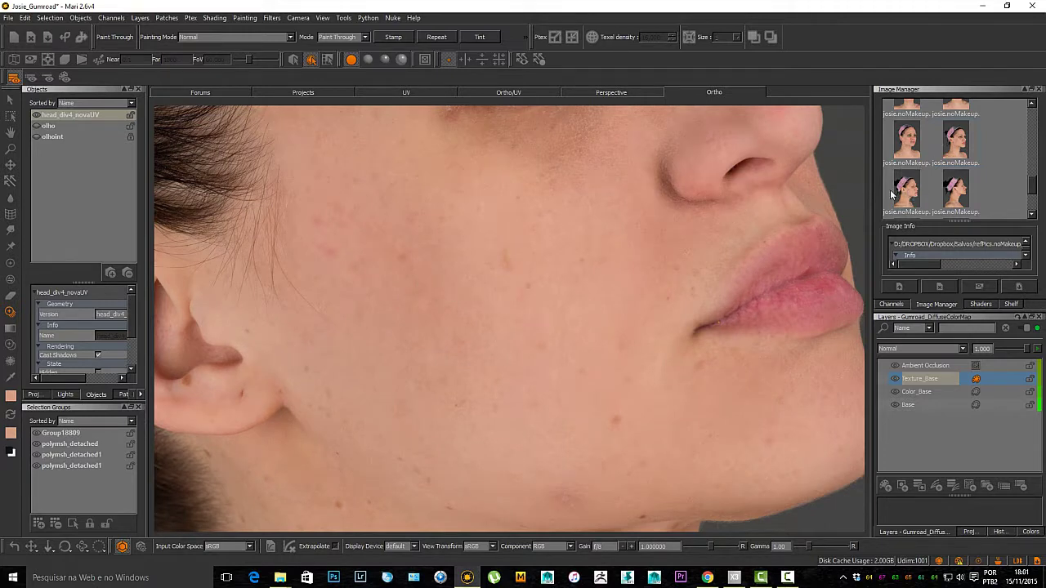
# Step: Load the near-profile pink-headband photo into Paint Through and scale it so the clean cheek skin fills the center
pyautogui.moveTo(890, 195); pyautogui.dragTo(553, 324)
pyautogui.keyDown('ctrl'); pyautogui.moveTo(614, 332); pyautogui.dragTo(554, 355, button='middle'); pyautogui.keyUp('ctrl')
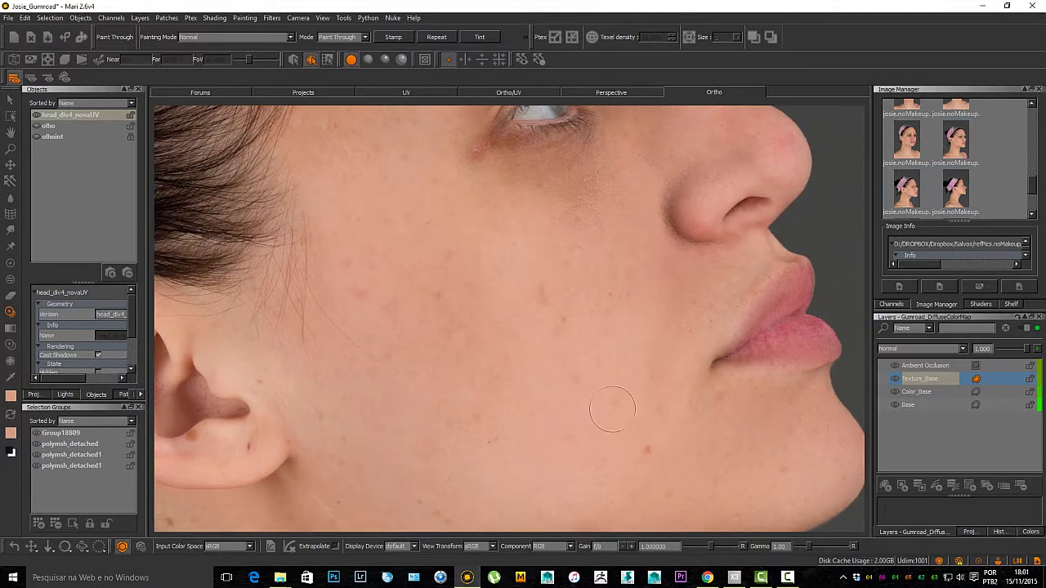
pyautogui.moveTo(1033, 182)
pyautogui.mouseDown()
pyautogui.moveTo(1038, 199)
pyautogui.moveTo(1034, 129)
pyautogui.moveTo(1036, 162)
pyautogui.mouseUp()
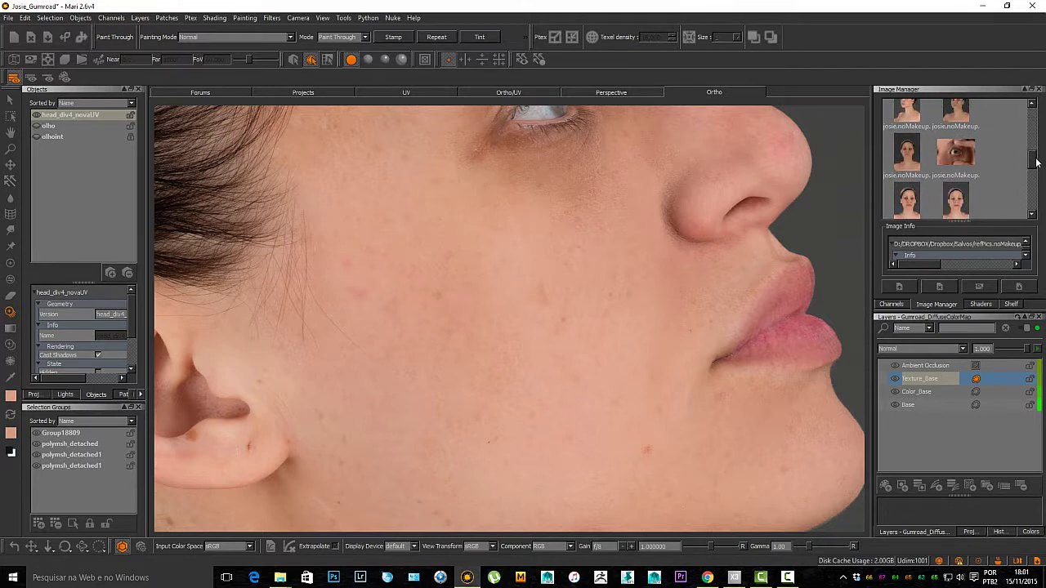
pyautogui.scroll(-6, 523, 269)
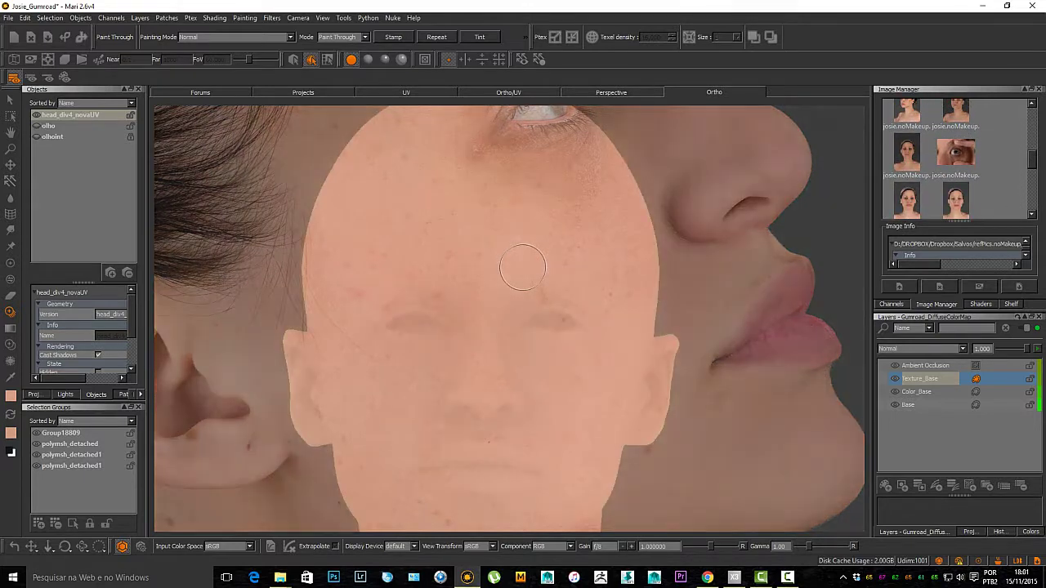
pyautogui.scroll(-4, 516, 277)
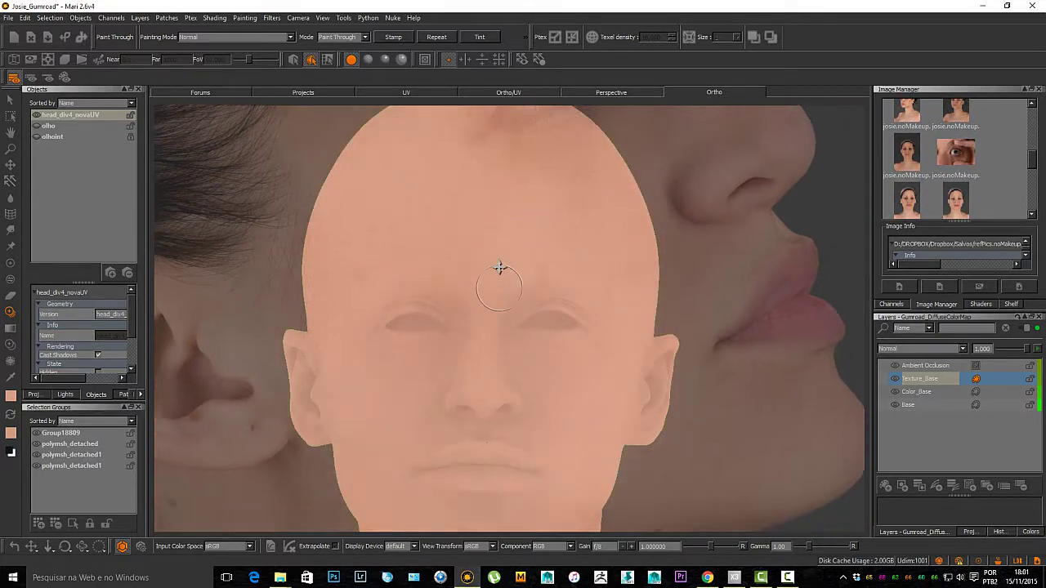
# Step: Frame the model's forehead, align the photo's cheek skin over it, and choose an enlarged soft low-flow brush from Basic Brushes
pyautogui.moveTo(489, 264)
pyautogui.keyDown('alt'); pyautogui.mouseDown()
pyautogui.moveTo(498, 249)
pyautogui.moveTo(484, 286)
pyautogui.moveTo(493, 234)
pyautogui.mouseUp(); pyautogui.keyUp('alt')
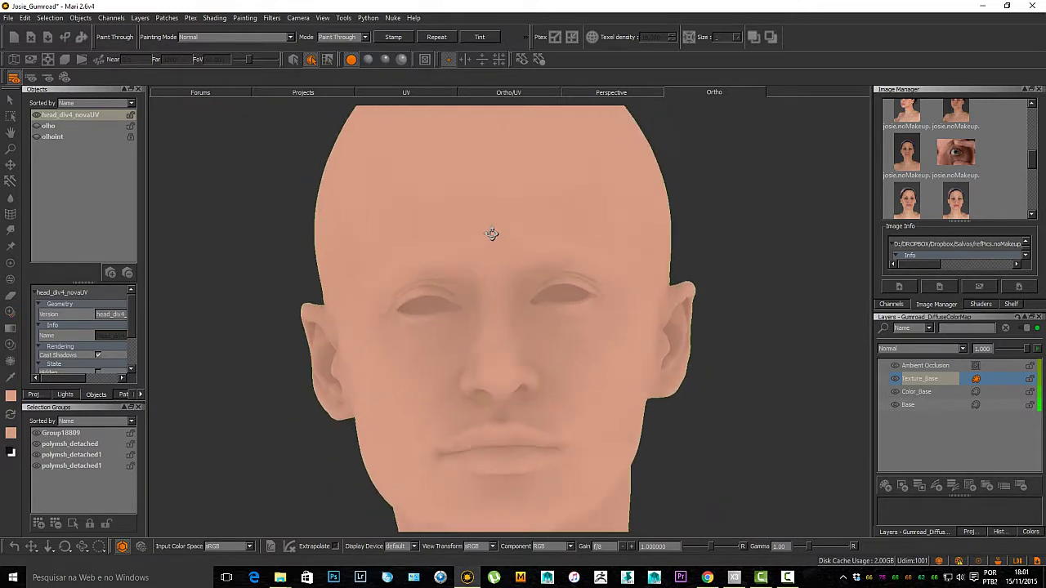
pyautogui.scroll(3, 497, 262)
pyautogui.moveTo(522, 278)
pyautogui.keyDown('alt'); pyautogui.mouseDown(button='right')
pyautogui.moveTo(479, 269)
pyautogui.moveTo(502, 367)
pyautogui.mouseUp(button='right'); pyautogui.keyUp('alt')
pyautogui.scroll(-3, 455, 240)
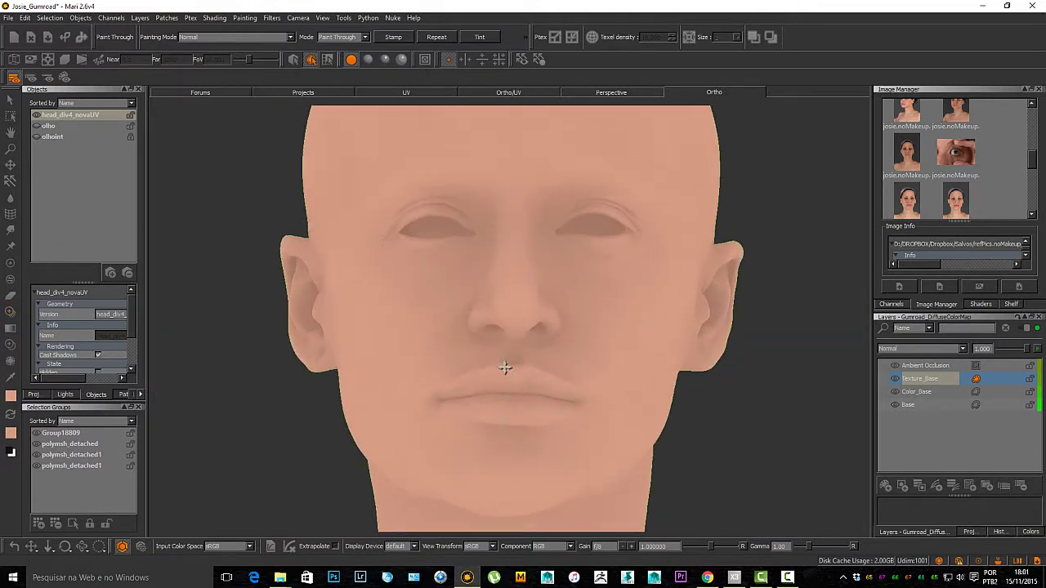
pyautogui.keyDown('alt'); pyautogui.moveTo(491, 183); pyautogui.dragTo(476, 338, button='middle'); pyautogui.keyUp('alt')
pyautogui.moveTo(476, 339)
pyautogui.keyDown('alt'); pyautogui.mouseDown(button='right')
pyautogui.moveTo(506, 325)
pyautogui.moveTo(490, 311)
pyautogui.moveTo(518, 334)
pyautogui.mouseUp(button='right'); pyautogui.keyUp('alt')
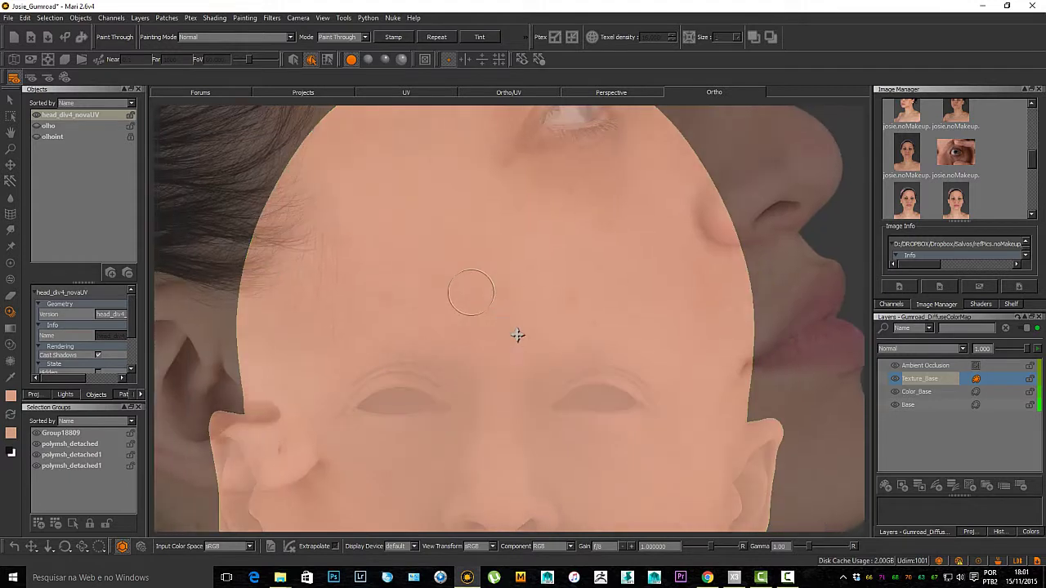
pyautogui.keyDown('ctrl'); pyautogui.keyDown('shift'); pyautogui.moveTo(541, 346); pyautogui.dragTo(519, 345); pyautogui.keyUp('shift'); pyautogui.keyUp('ctrl')
pyautogui.moveTo(519, 345)
pyautogui.keyDown('shift'); pyautogui.mouseDown()
pyautogui.moveTo(490, 322)
pyautogui.moveTo(509, 298)
pyautogui.mouseUp(); pyautogui.keyUp('shift')
pyautogui.press('r')
pyautogui.press('space')
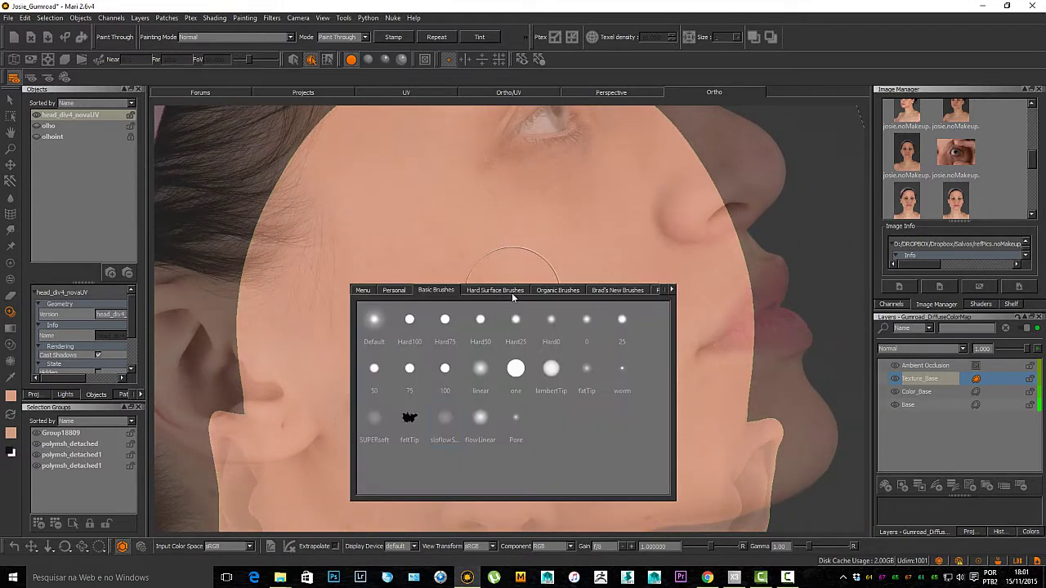
pyautogui.click(448, 424)
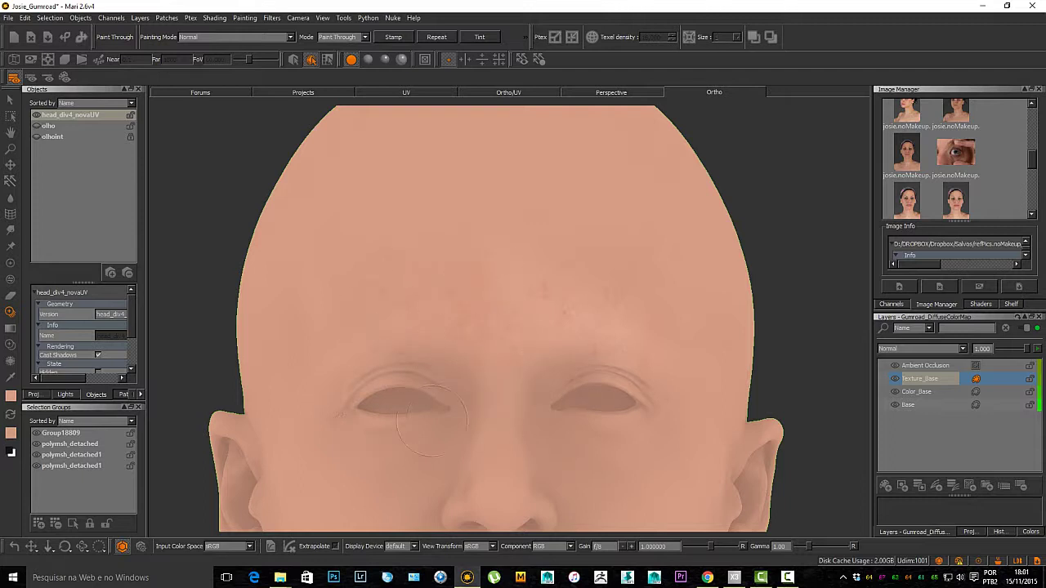
# Step: Paint the photo's cheek skin onto the center and model's right side of the forehead, repositioning the photo between strokes
pyautogui.moveTo(523, 227); pyautogui.dragTo(526, 238)
pyautogui.keyDown('shift'); pyautogui.moveTo(428, 346); pyautogui.dragTo(318, 369); pyautogui.keyUp('shift')
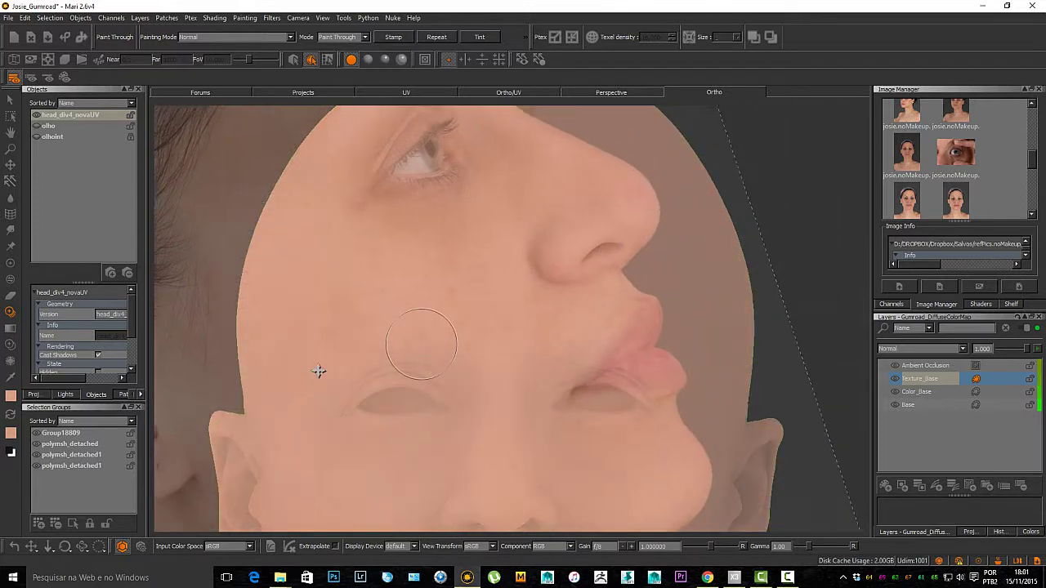
pyautogui.moveTo(346, 315); pyautogui.dragTo(349, 307)
pyautogui.moveTo(418, 214)
pyautogui.mouseDown()
pyautogui.moveTo(473, 229)
pyautogui.moveTo(413, 190)
pyautogui.mouseUp()
pyautogui.moveTo(446, 297)
pyautogui.keyDown('shift'); pyautogui.mouseDown()
pyautogui.moveTo(515, 188)
pyautogui.moveTo(536, 181)
pyautogui.mouseUp(); pyautogui.keyUp('shift')
pyautogui.moveTo(463, 232); pyautogui.dragTo(398, 223)
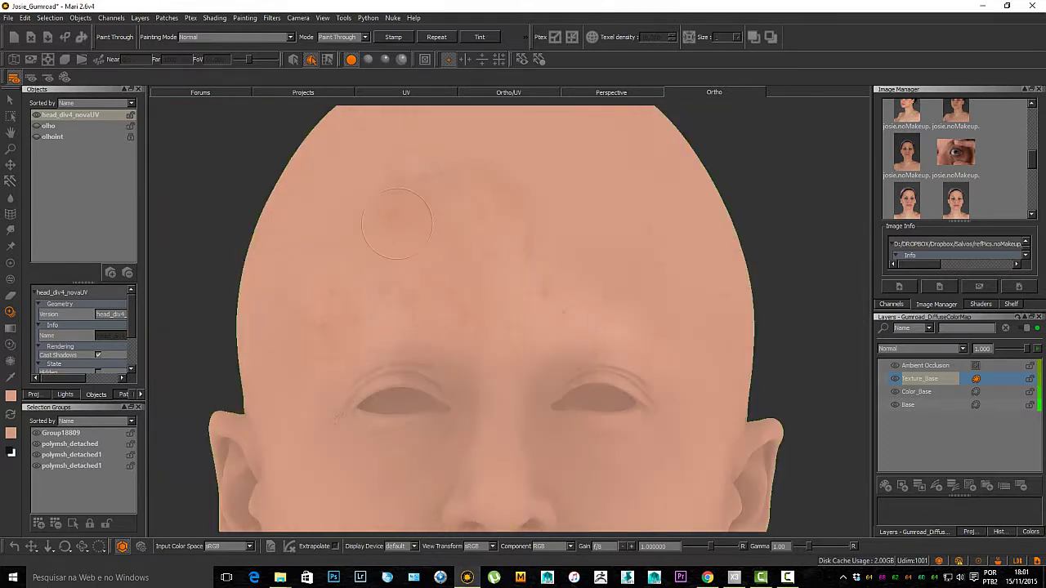
# Step: Paint the cheek skin texture onto the model's left side of the forehead and bake the paint into Texture_Base
pyautogui.moveTo(546, 362)
pyautogui.keyDown('shift'); pyautogui.mouseDown()
pyautogui.moveTo(646, 504)
pyautogui.moveTo(680, 528)
pyautogui.mouseUp(); pyautogui.keyUp('shift')
pyautogui.moveTo(598, 438); pyautogui.dragTo(596, 403)
pyautogui.moveTo(641, 332); pyautogui.dragTo(610, 379)
pyautogui.keyDown('shift'); pyautogui.moveTo(610, 378); pyautogui.dragTo(669, 252); pyautogui.keyUp('shift')
pyautogui.moveTo(658, 317); pyautogui.dragTo(658, 259)
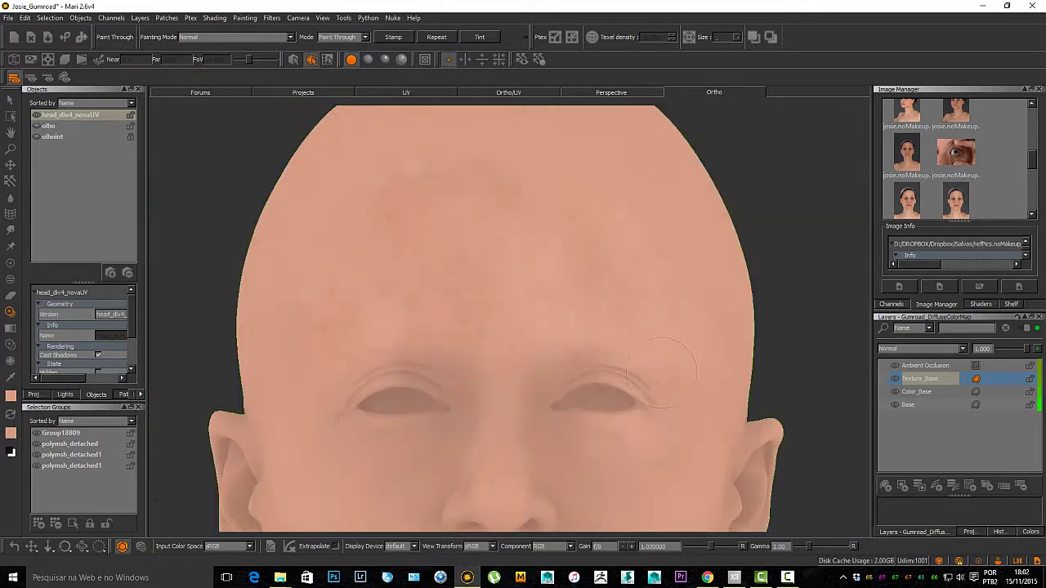
pyautogui.moveTo(583, 444); pyautogui.dragTo(572, 435)
pyautogui.press('b')
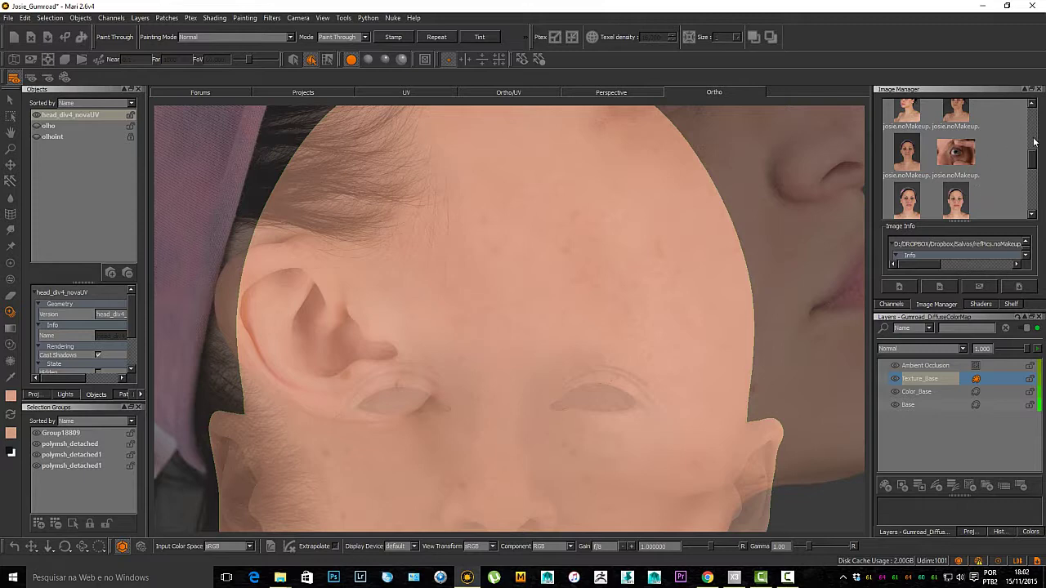
# Step: Examine the cheek skin in the purple-headband reference photo josie.noMakeup.normal.021.jpg up close, and close the photo
pyautogui.moveTo(1036, 159); pyautogui.dragTo(1017, 151)
pyautogui.doubleClick(961, 138)
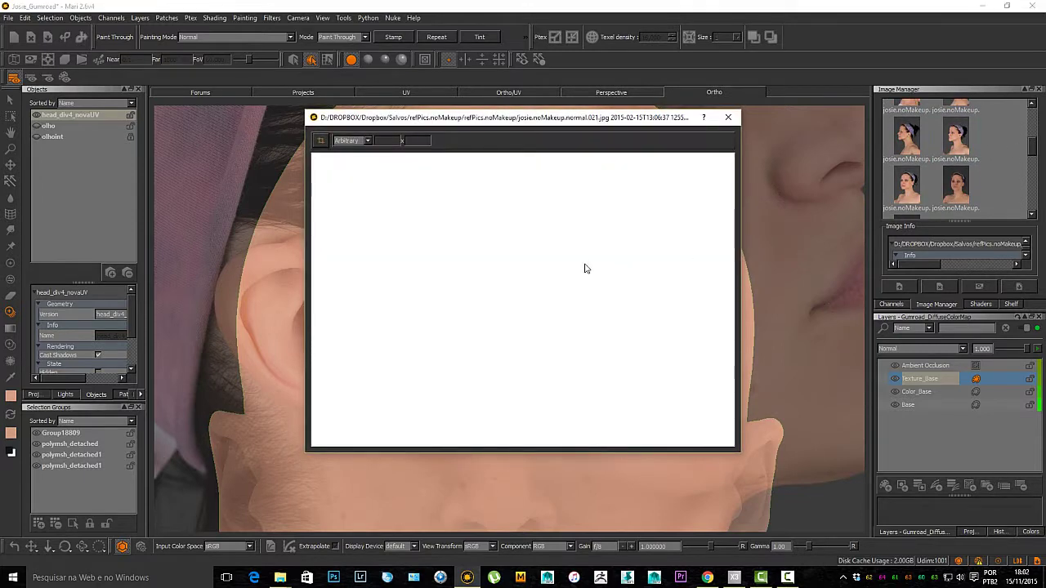
pyautogui.keyDown('alt'); pyautogui.moveTo(574, 281); pyautogui.dragTo(676, 286, button='middle'); pyautogui.keyUp('alt')
pyautogui.scroll(5, 520, 324)
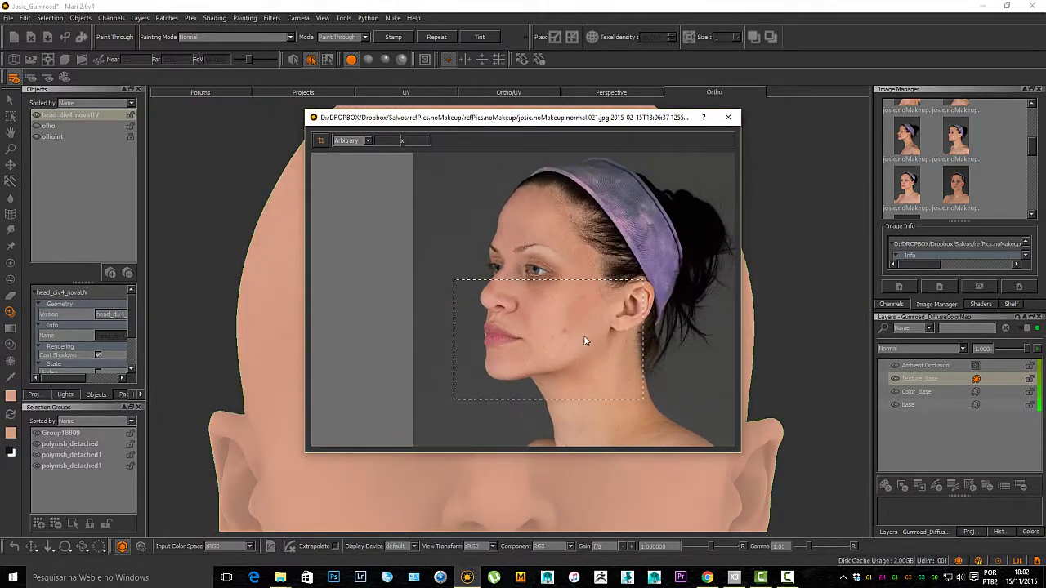
pyautogui.moveTo(553, 355)
pyautogui.keyDown('alt'); pyautogui.mouseDown(button='middle')
pyautogui.moveTo(531, 300)
pyautogui.moveTo(554, 336)
pyautogui.moveTo(542, 394)
pyautogui.mouseUp(button='middle'); pyautogui.keyUp('alt')
pyautogui.scroll(2, 531, 301)
pyautogui.moveTo(509, 333)
pyautogui.keyDown('alt'); pyautogui.mouseDown(button='middle')
pyautogui.moveTo(550, 334)
pyautogui.moveTo(540, 327)
pyautogui.mouseUp(button='middle'); pyautogui.keyUp('alt')
pyautogui.keyDown('alt'); pyautogui.moveTo(541, 329); pyautogui.dragTo(529, 325, button='right'); pyautogui.keyUp('alt')
pyautogui.moveTo(529, 330)
pyautogui.keyDown('alt'); pyautogui.mouseDown(button='middle')
pyautogui.moveTo(521, 325)
pyautogui.moveTo(529, 328)
pyautogui.mouseUp(button='middle'); pyautogui.keyUp('alt')
pyautogui.keyDown('alt'); pyautogui.moveTo(532, 332); pyautogui.dragTo(553, 352, button='right'); pyautogui.keyUp('alt')
pyautogui.moveTo(552, 335)
pyautogui.keyDown('alt'); pyautogui.mouseDown(button='middle')
pyautogui.moveTo(546, 355)
pyautogui.moveTo(555, 346)
pyautogui.mouseUp(button='middle'); pyautogui.keyUp('alt')
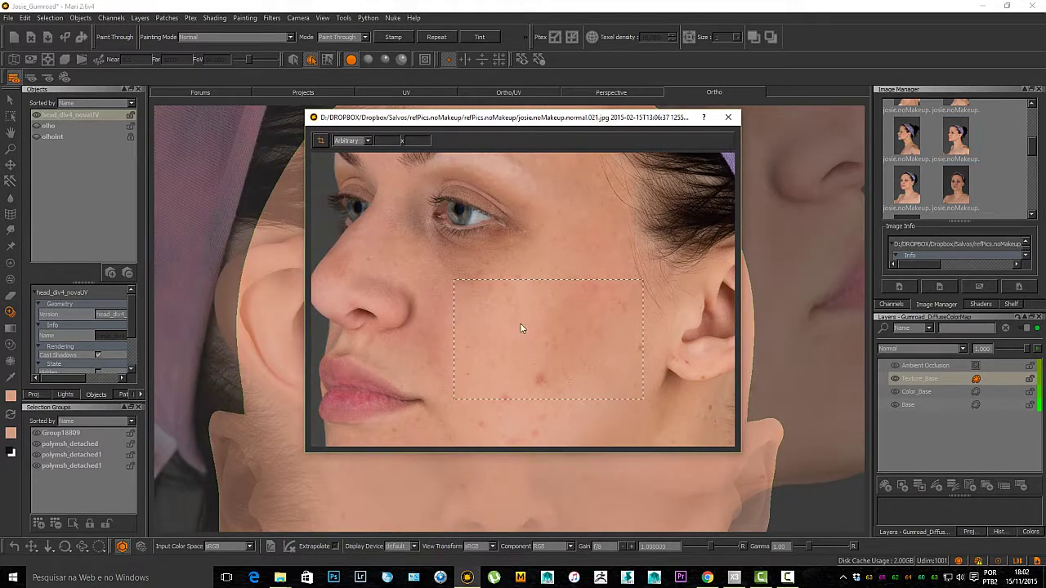
pyautogui.click(728, 118)
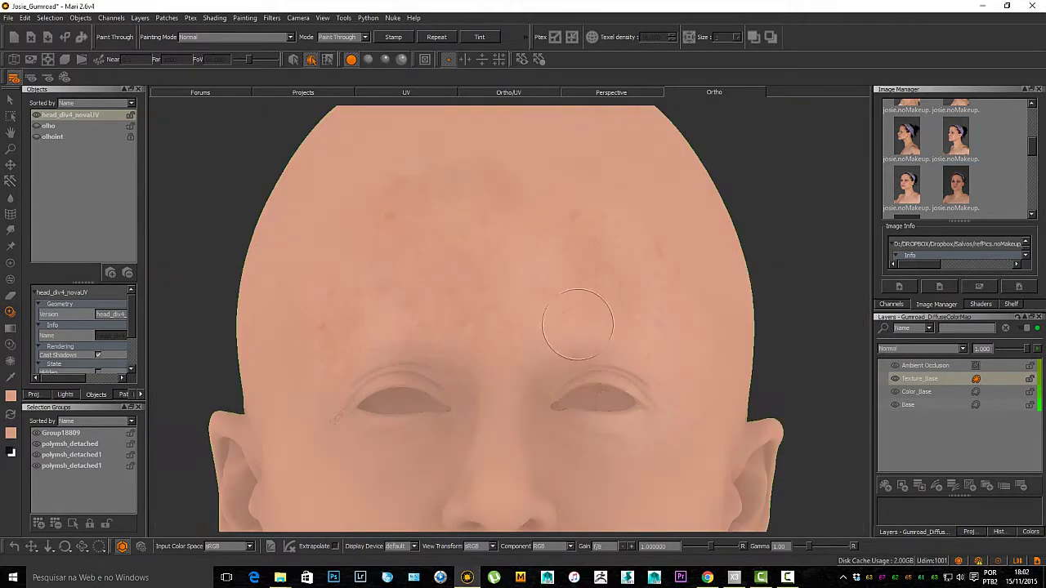
# Step: Tilt the head to expose its upper front, paint cheek skin texture across the upper forehead, and bake it
pyautogui.keyDown('alt'); pyautogui.moveTo(514, 294); pyautogui.dragTo(537, 310); pyautogui.keyUp('alt')
pyautogui.keyDown('alt'); pyautogui.moveTo(577, 499); pyautogui.dragTo(521, 364, button='middle'); pyautogui.keyUp('alt')
pyautogui.keyDown('alt'); pyautogui.moveTo(521, 364); pyautogui.dragTo(520, 360, button='right'); pyautogui.keyUp('alt')
pyautogui.moveTo(520, 358)
pyautogui.keyDown('alt'); pyautogui.mouseDown()
pyautogui.moveTo(502, 374)
pyautogui.moveTo(561, 362)
pyautogui.moveTo(560, 389)
pyautogui.moveTo(545, 385)
pyautogui.mouseUp(); pyautogui.keyUp('alt')
pyautogui.keyDown('alt'); pyautogui.moveTo(545, 386); pyautogui.dragTo(534, 379, button='right'); pyautogui.keyUp('alt')
pyautogui.keyDown('alt'); pyautogui.moveTo(534, 378); pyautogui.dragTo(560, 381, button='middle'); pyautogui.keyUp('alt')
pyautogui.moveTo(502, 336)
pyautogui.keyDown('shift'); pyautogui.mouseDown()
pyautogui.moveTo(565, 335)
pyautogui.moveTo(558, 303)
pyautogui.moveTo(619, 328)
pyautogui.mouseUp(); pyautogui.keyUp('shift')
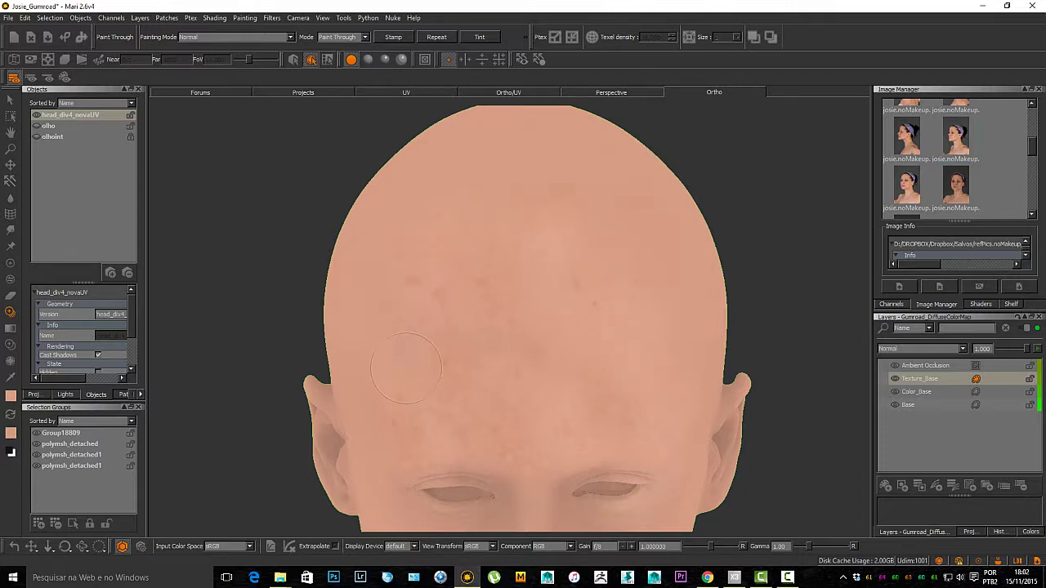
pyautogui.moveTo(406, 367)
pyautogui.mouseDown()
pyautogui.moveTo(469, 372)
pyautogui.moveTo(516, 306)
pyautogui.moveTo(536, 341)
pyautogui.moveTo(553, 347)
pyautogui.mouseUp()
pyautogui.press('b')
# Step: Paint cheek skin texture over the model's right temple and the side of the head between forehead and ear
pyautogui.moveTo(579, 282); pyautogui.dragTo(592, 264)
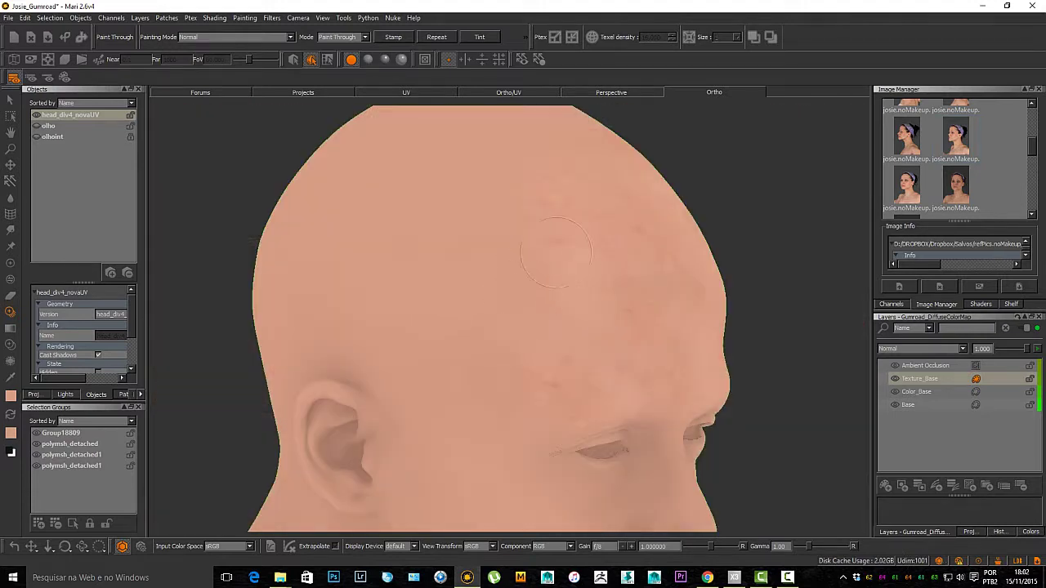
pyautogui.moveTo(452, 232); pyautogui.dragTo(512, 317)
pyautogui.keyDown('shift'); pyautogui.moveTo(511, 317); pyautogui.dragTo(364, 399); pyautogui.keyUp('shift')
pyautogui.moveTo(489, 364); pyautogui.dragTo(542, 397)
pyautogui.moveTo(454, 194)
pyautogui.mouseDown()
pyautogui.moveTo(472, 262)
pyautogui.moveTo(468, 200)
pyautogui.mouseUp()
# Step: Extend the cheek skin texture over the right side of the scalp toward the crown and back, repositioning the photo between strokes
pyautogui.keyDown('shift'); pyautogui.moveTo(478, 332); pyautogui.dragTo(491, 237); pyautogui.keyUp('shift')
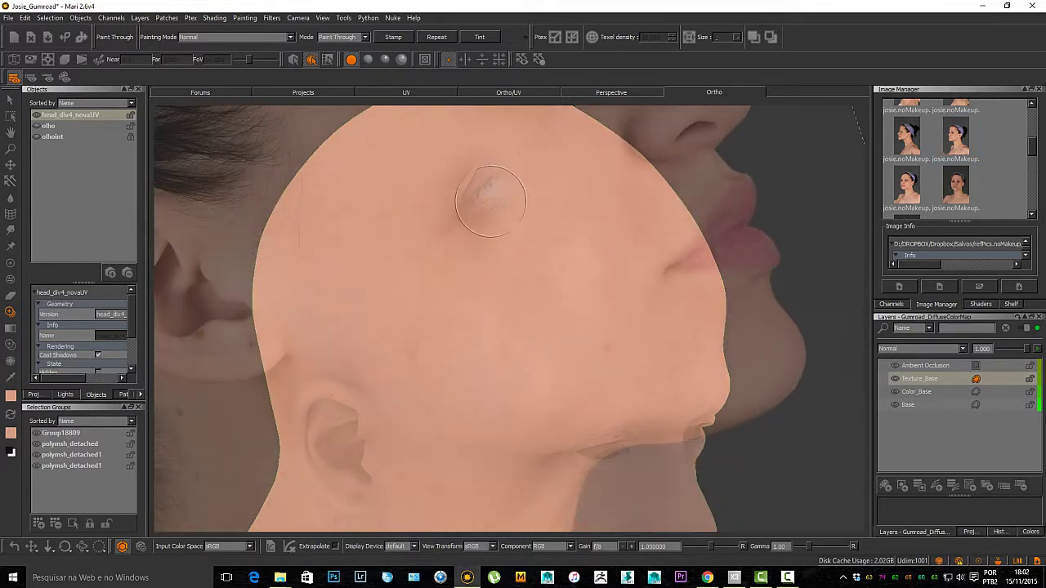
pyautogui.moveTo(490, 194)
pyautogui.mouseDown()
pyautogui.moveTo(476, 250)
pyautogui.moveTo(460, 177)
pyautogui.mouseUp()
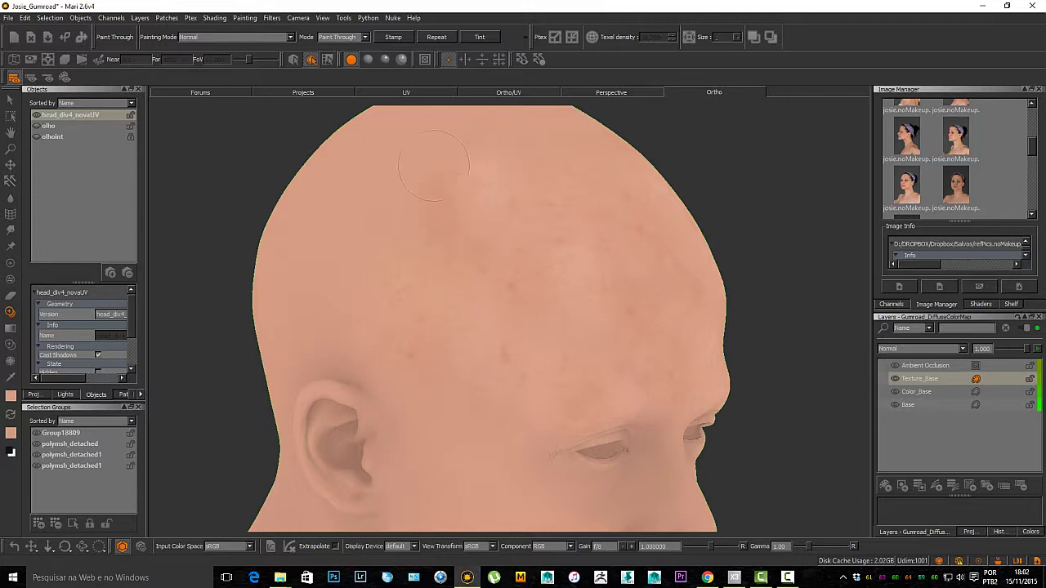
pyautogui.keyDown('shift'); pyautogui.moveTo(430, 243); pyautogui.dragTo(348, 269); pyautogui.keyUp('shift')
pyautogui.keyDown('shift'); pyautogui.moveTo(442, 351); pyautogui.dragTo(483, 524); pyautogui.keyUp('shift')
pyautogui.moveTo(458, 425)
pyautogui.keyDown('shift'); pyautogui.mouseDown()
pyautogui.moveTo(528, 416)
pyautogui.moveTo(540, 457)
pyautogui.mouseUp(); pyautogui.keyUp('shift')
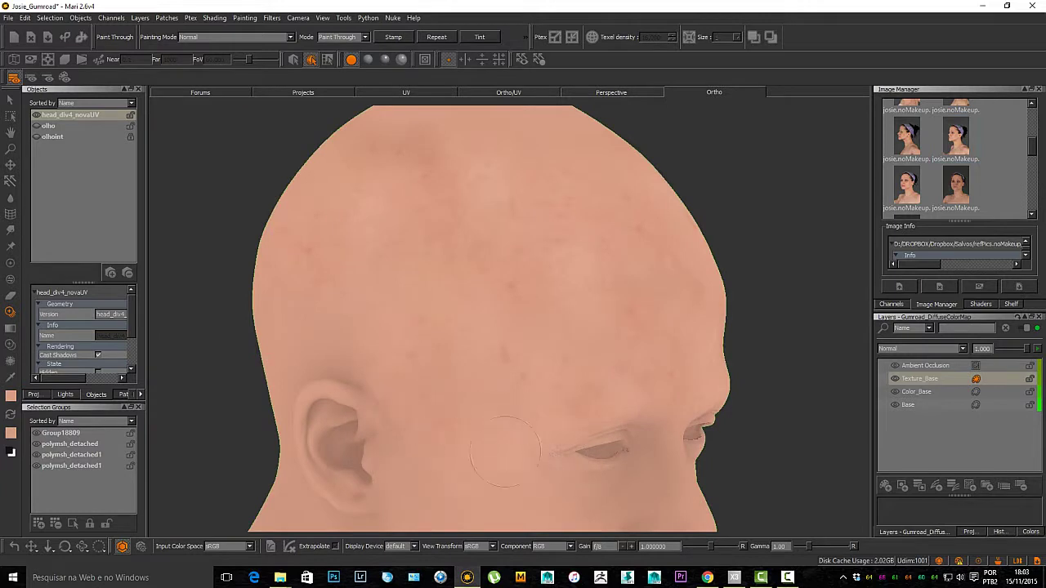
# Step: Finish and bake the skin texture at the right temple, and project photo skin over the right cheek and below the eye
pyautogui.moveTo(505, 452)
pyautogui.mouseDown()
pyautogui.moveTo(491, 390)
pyautogui.moveTo(417, 368)
pyautogui.mouseUp()
pyautogui.press('b')
pyautogui.keyDown('alt'); pyautogui.moveTo(417, 368); pyautogui.dragTo(372, 300, button='middle'); pyautogui.keyUp('alt')
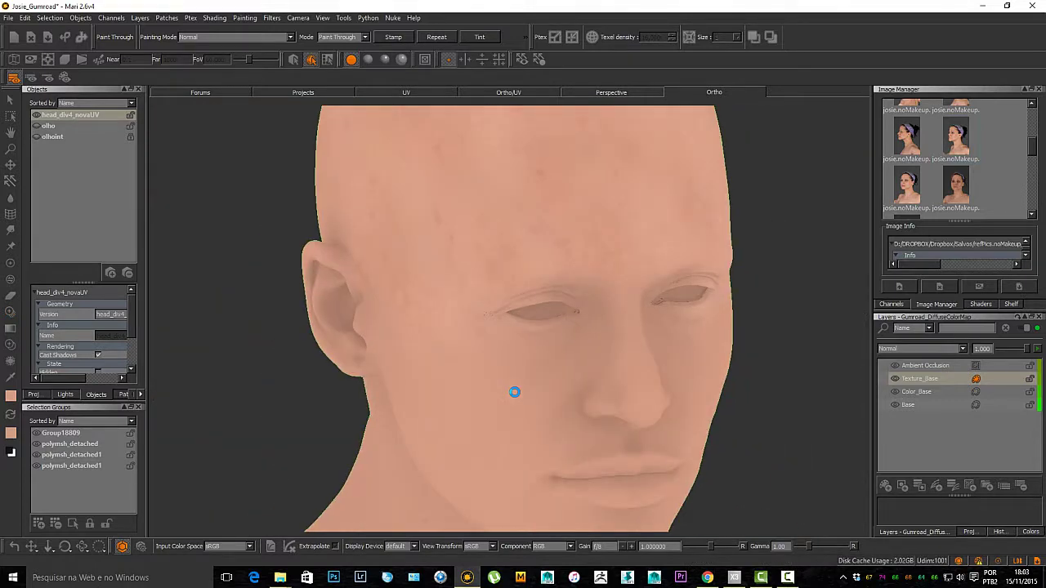
pyautogui.moveTo(514, 409)
pyautogui.keyDown('alt'); pyautogui.mouseDown()
pyautogui.moveTo(507, 335)
pyautogui.moveTo(485, 341)
pyautogui.moveTo(442, 318)
pyautogui.mouseUp(); pyautogui.keyUp('alt')
pyautogui.keyDown('alt'); pyautogui.moveTo(442, 319); pyautogui.dragTo(467, 309, button='right'); pyautogui.keyUp('alt')
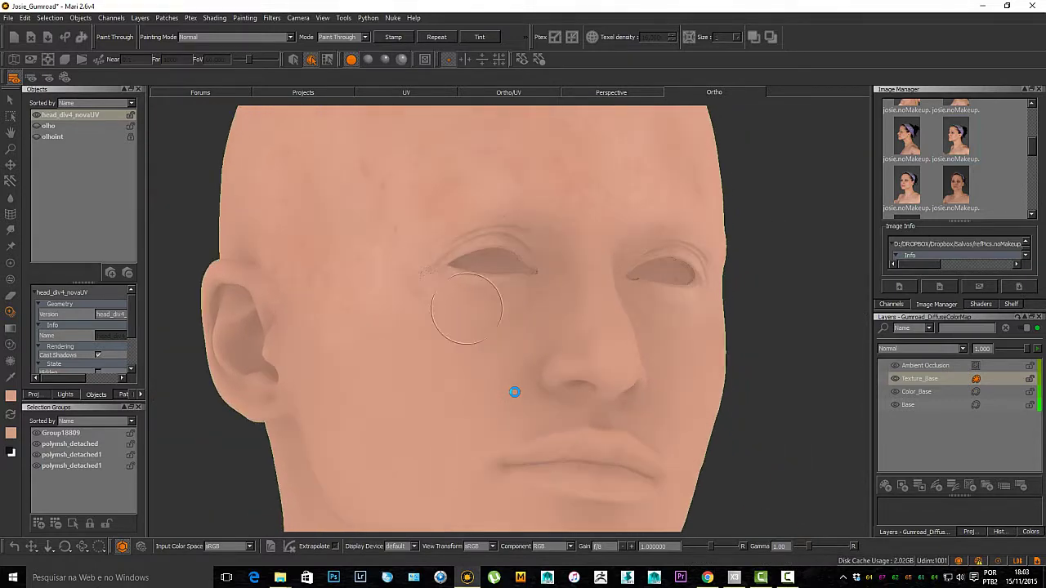
pyautogui.moveTo(467, 309)
pyautogui.keyDown('alt'); pyautogui.mouseDown()
pyautogui.moveTo(556, 303)
pyautogui.moveTo(556, 266)
pyautogui.mouseUp(); pyautogui.keyUp('alt')
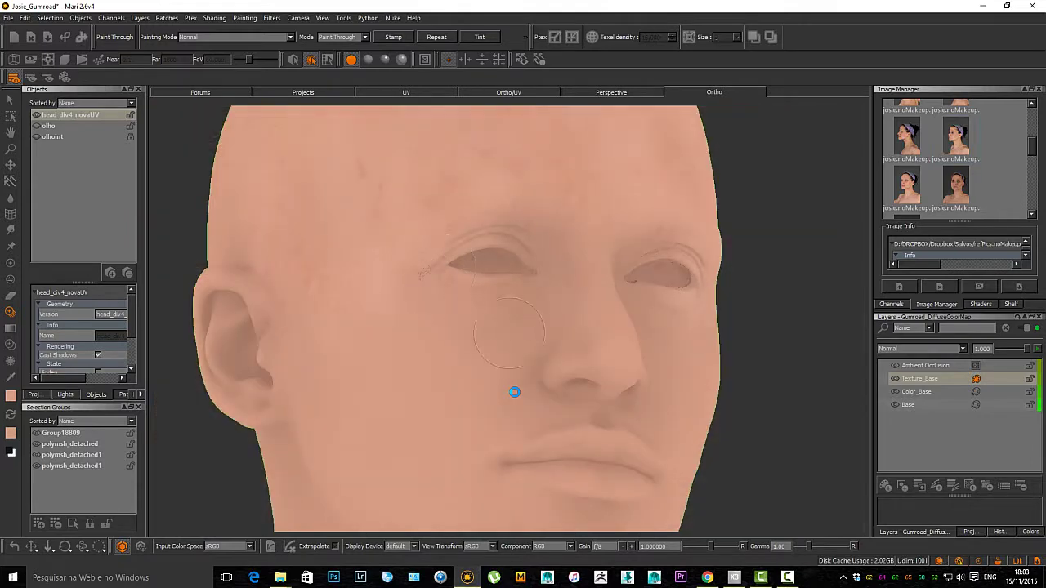
pyautogui.moveTo(417, 391)
pyautogui.keyDown('shift'); pyautogui.mouseDown()
pyautogui.moveTo(437, 327)
pyautogui.moveTo(339, 381)
pyautogui.mouseUp(); pyautogui.keyUp('shift')
pyautogui.moveTo(384, 441)
pyautogui.keyDown('shift'); pyautogui.mouseDown()
pyautogui.moveTo(303, 388)
pyautogui.moveTo(409, 368)
pyautogui.moveTo(435, 266)
pyautogui.mouseUp(); pyautogui.keyUp('shift')
pyautogui.moveTo(499, 323)
pyautogui.keyDown('shift'); pyautogui.mouseDown()
pyautogui.moveTo(460, 327)
pyautogui.moveTo(507, 444)
pyautogui.moveTo(523, 415)
pyautogui.mouseUp(); pyautogui.keyUp('shift')
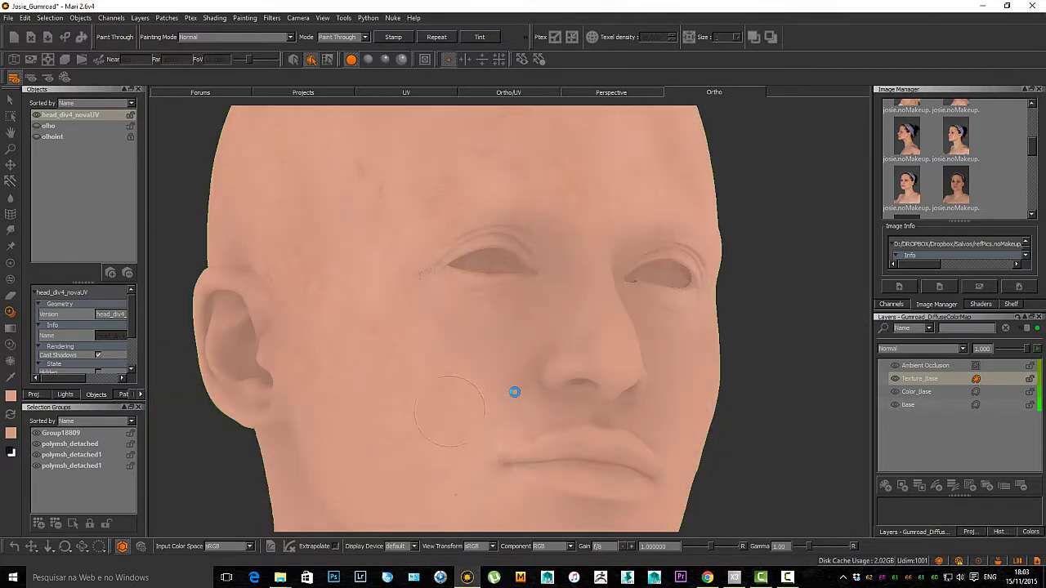
pyautogui.moveTo(449, 411)
pyautogui.keyDown('shift'); pyautogui.mouseDown()
pyautogui.moveTo(493, 344)
pyautogui.moveTo(386, 291)
pyautogui.moveTo(388, 361)
pyautogui.mouseUp(); pyautogui.keyUp('shift')
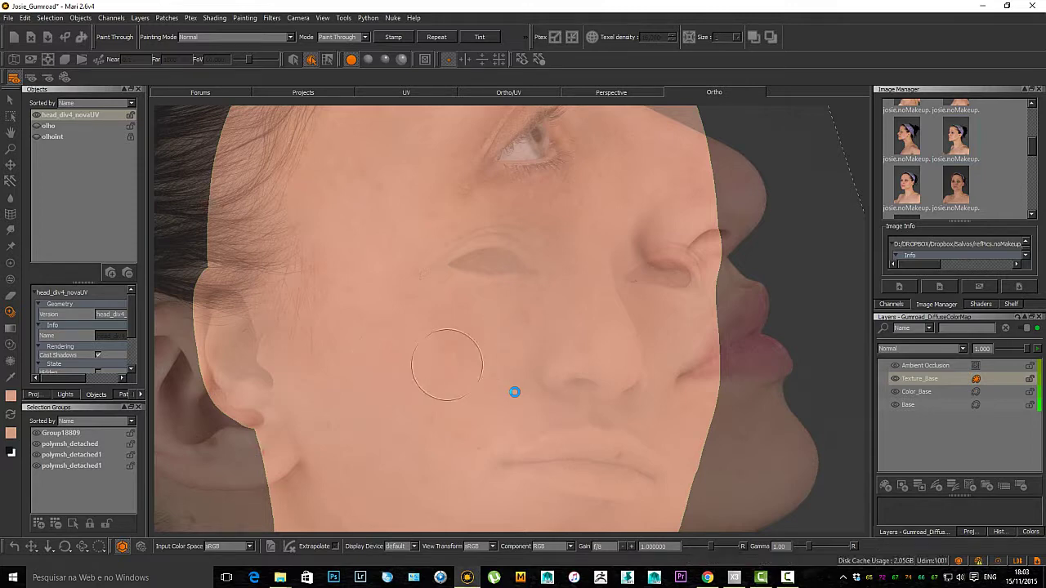
# Step: Paint photo skin texture over the lower right cheek and jaw from a side view of the head
pyautogui.moveTo(515, 393)
pyautogui.keyDown('alt'); pyautogui.mouseDown()
pyautogui.moveTo(449, 345)
pyautogui.moveTo(458, 384)
pyautogui.moveTo(467, 250)
pyautogui.moveTo(486, 353)
pyautogui.mouseUp(); pyautogui.keyUp('alt')
pyautogui.keyDown('alt'); pyautogui.moveTo(487, 353); pyautogui.dragTo(486, 256, button='middle'); pyautogui.keyUp('alt')
pyautogui.moveTo(475, 311)
pyautogui.keyDown('shift'); pyautogui.mouseDown()
pyautogui.moveTo(476, 332)
pyautogui.moveTo(531, 335)
pyautogui.mouseUp(); pyautogui.keyUp('shift')
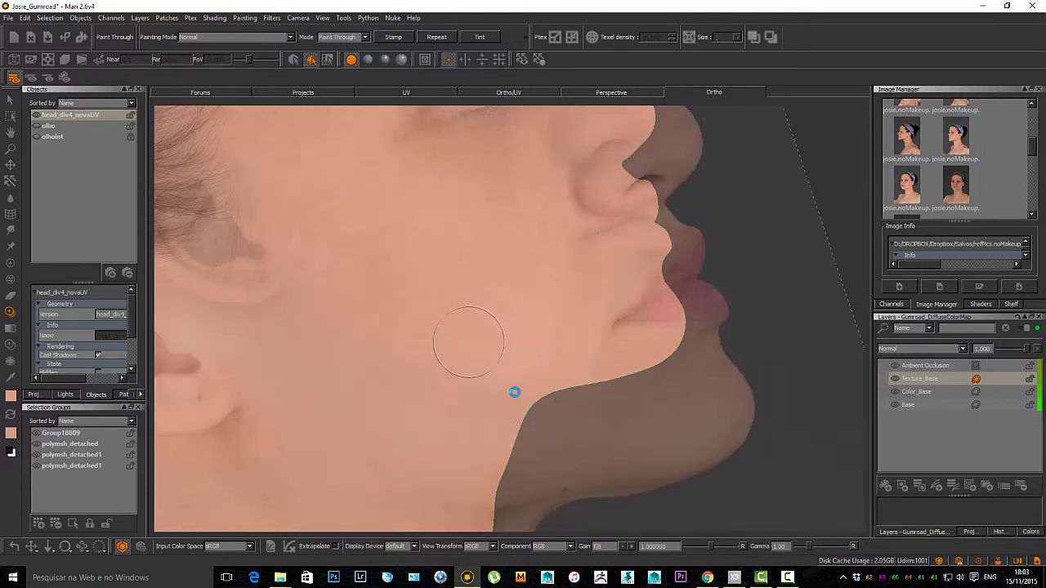
pyautogui.keyDown('shift'); pyautogui.moveTo(478, 339); pyautogui.dragTo(430, 294); pyautogui.keyUp('shift')
pyautogui.moveTo(392, 345); pyautogui.dragTo(373, 352)
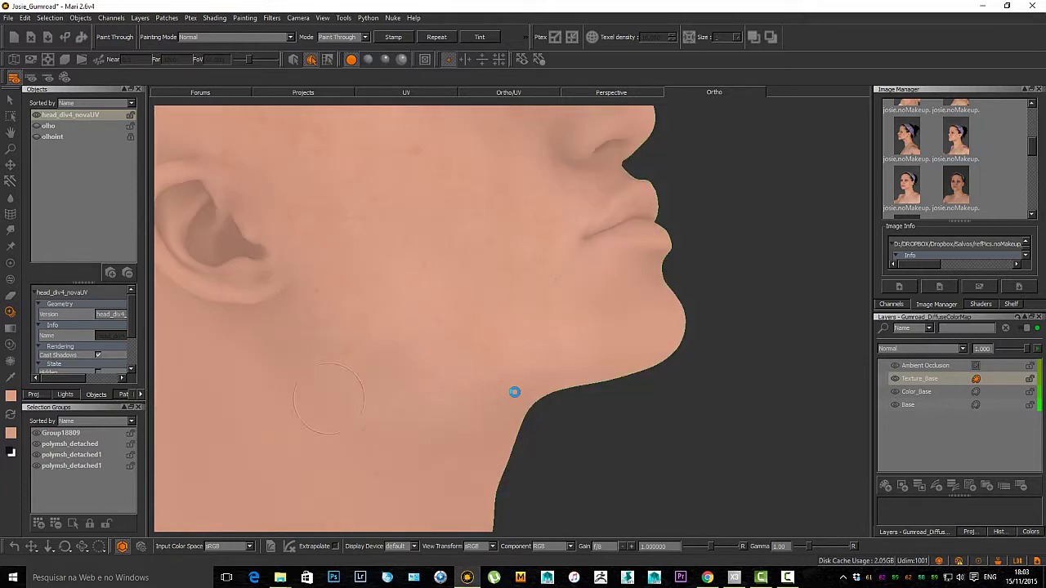
# Step: Extend the skin texture along the right jaw to the chin and upper neck, undoing and repainting the last neck stroke
pyautogui.keyDown('shift'); pyautogui.moveTo(328, 398); pyautogui.dragTo(256, 322); pyautogui.keyUp('shift')
pyautogui.moveTo(372, 406)
pyautogui.keyDown('shift'); pyautogui.mouseDown()
pyautogui.moveTo(345, 401)
pyautogui.moveTo(591, 370)
pyautogui.moveTo(486, 311)
pyautogui.moveTo(652, 324)
pyautogui.mouseUp(); pyautogui.keyUp('shift')
pyautogui.moveTo(615, 292)
pyautogui.keyDown('shift'); pyautogui.mouseDown()
pyautogui.moveTo(580, 351)
pyautogui.moveTo(491, 432)
pyautogui.moveTo(507, 425)
pyautogui.mouseUp(); pyautogui.keyUp('shift')
pyautogui.moveTo(433, 474)
pyautogui.keyDown('shift'); pyautogui.mouseDown()
pyautogui.moveTo(444, 421)
pyautogui.moveTo(349, 371)
pyautogui.mouseUp(); pyautogui.keyUp('shift')
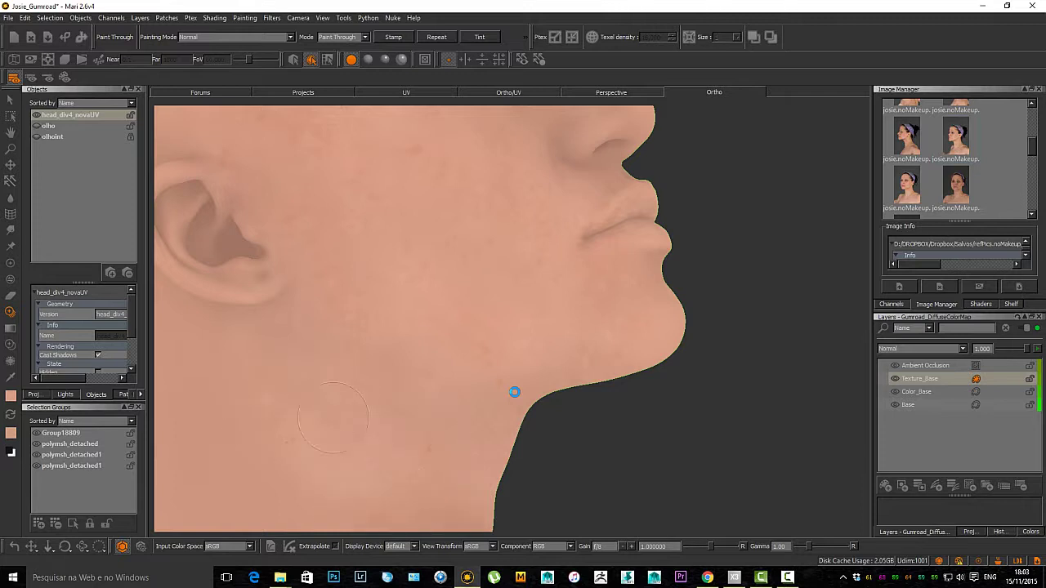
pyautogui.moveTo(280, 382)
pyautogui.keyDown('shift'); pyautogui.mouseDown()
pyautogui.moveTo(245, 311)
pyautogui.moveTo(283, 304)
pyautogui.mouseUp(); pyautogui.keyUp('shift')
pyautogui.moveTo(317, 448); pyautogui.dragTo(279, 447)
pyautogui.hotkey('ctrl', 'z')
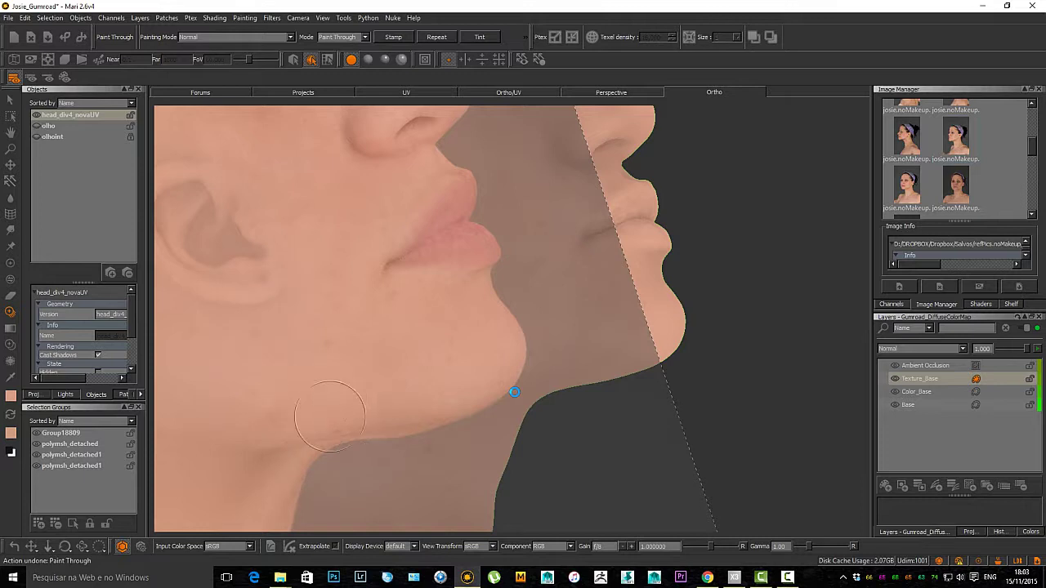
pyautogui.click(339, 406)
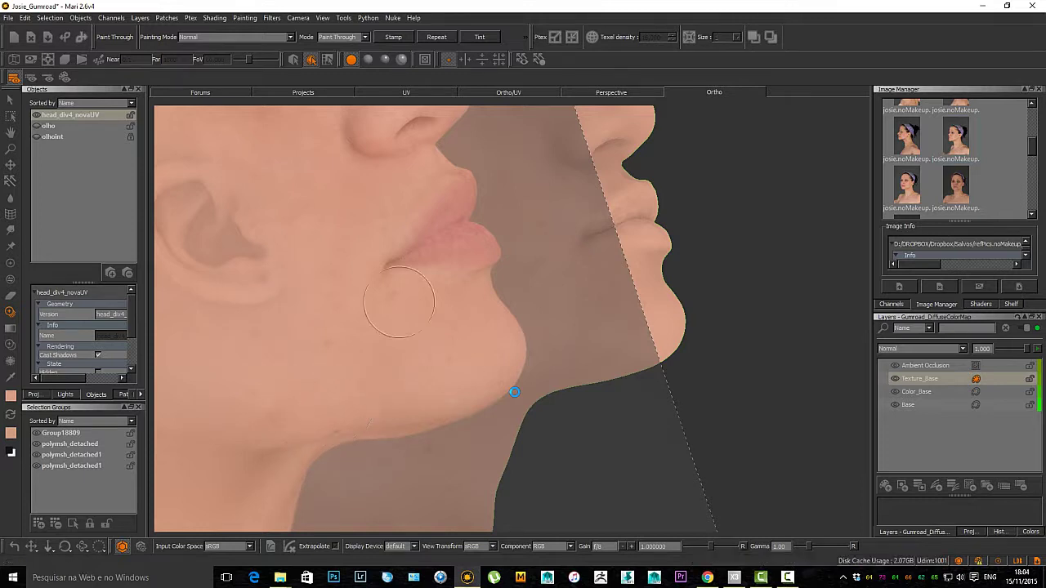
# Step: Turn the head to its left side and paint cheek skin texture over the left cheek, repositioning the photo between strokes
pyautogui.keyDown('alt'); pyautogui.moveTo(507, 335); pyautogui.dragTo(437, 291); pyautogui.keyUp('alt')
pyautogui.keyDown('alt'); pyautogui.moveTo(437, 292); pyautogui.dragTo(351, 374, button='middle'); pyautogui.keyUp('alt')
pyautogui.keyDown('alt'); pyautogui.moveTo(515, 392); pyautogui.dragTo(476, 449, button='middle'); pyautogui.keyUp('alt')
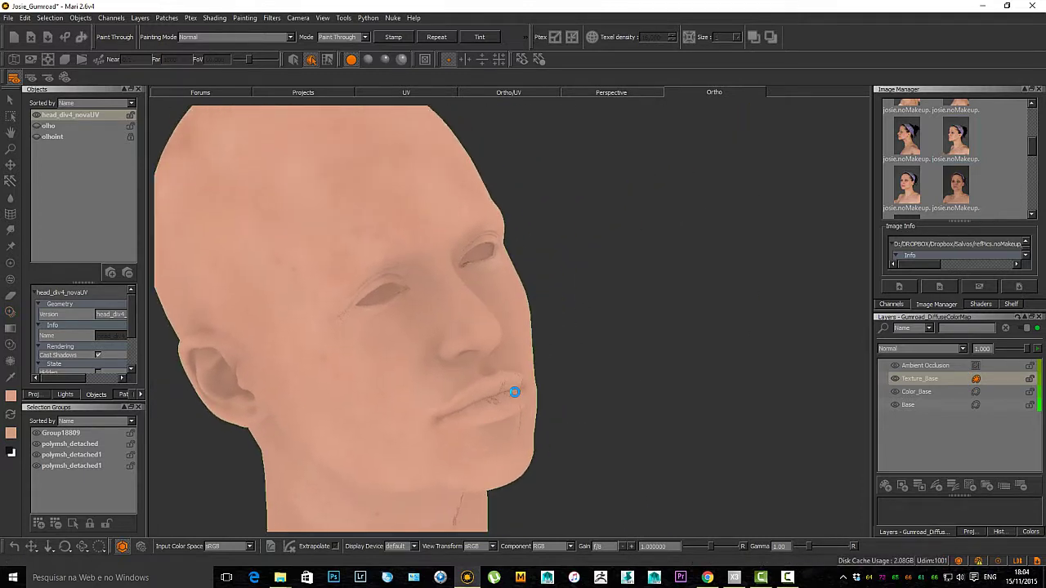
pyautogui.keyDown('alt'); pyautogui.moveTo(476, 449); pyautogui.dragTo(344, 376); pyautogui.keyUp('alt')
pyautogui.keyDown('alt'); pyautogui.moveTo(343, 376); pyautogui.dragTo(456, 353, button='right'); pyautogui.keyUp('alt')
pyautogui.keyDown('alt'); pyautogui.moveTo(456, 353); pyautogui.dragTo(460, 339); pyautogui.keyUp('alt')
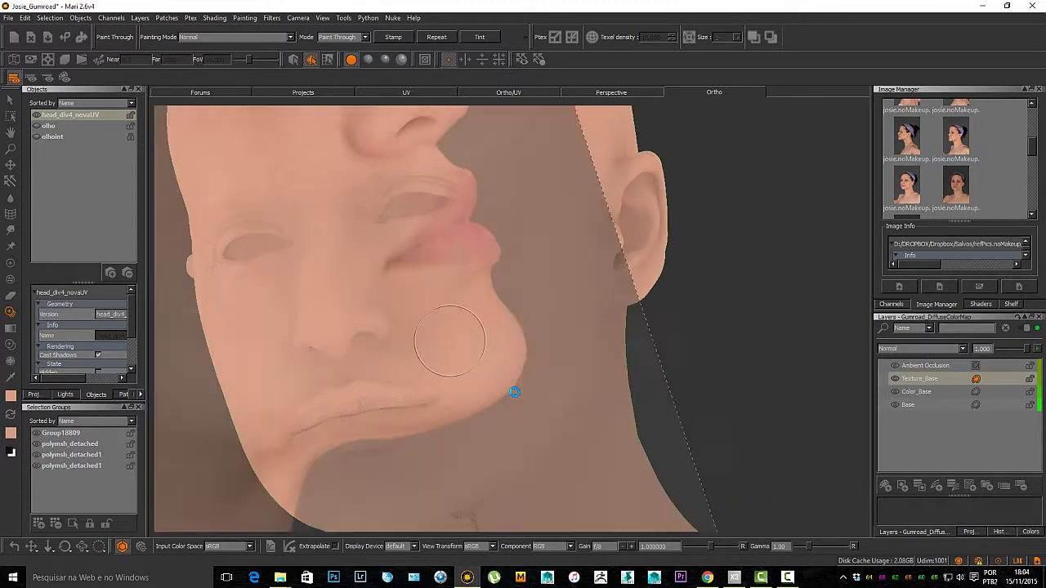
pyautogui.moveTo(360, 310)
pyautogui.keyDown('shift'); pyautogui.mouseDown()
pyautogui.moveTo(535, 385)
pyautogui.moveTo(454, 275)
pyautogui.mouseUp(); pyautogui.keyUp('shift')
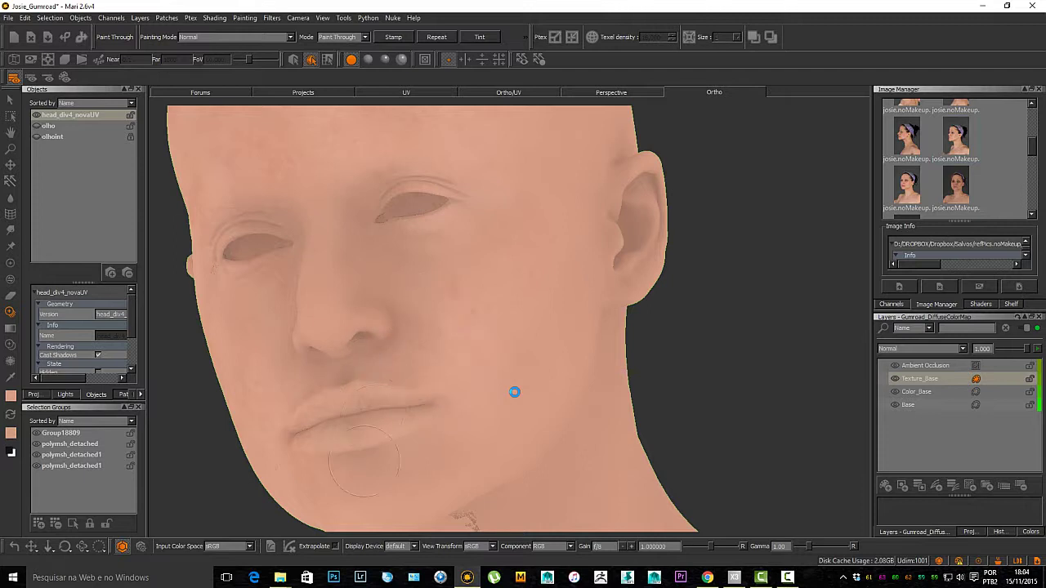
pyautogui.moveTo(544, 303)
pyautogui.keyDown('shift'); pyautogui.mouseDown()
pyautogui.moveTo(444, 362)
pyautogui.moveTo(567, 370)
pyautogui.mouseUp(); pyautogui.keyUp('shift')
pyautogui.moveTo(542, 203)
pyautogui.mouseDown()
pyautogui.moveTo(556, 303)
pyautogui.moveTo(366, 287)
pyautogui.mouseUp()
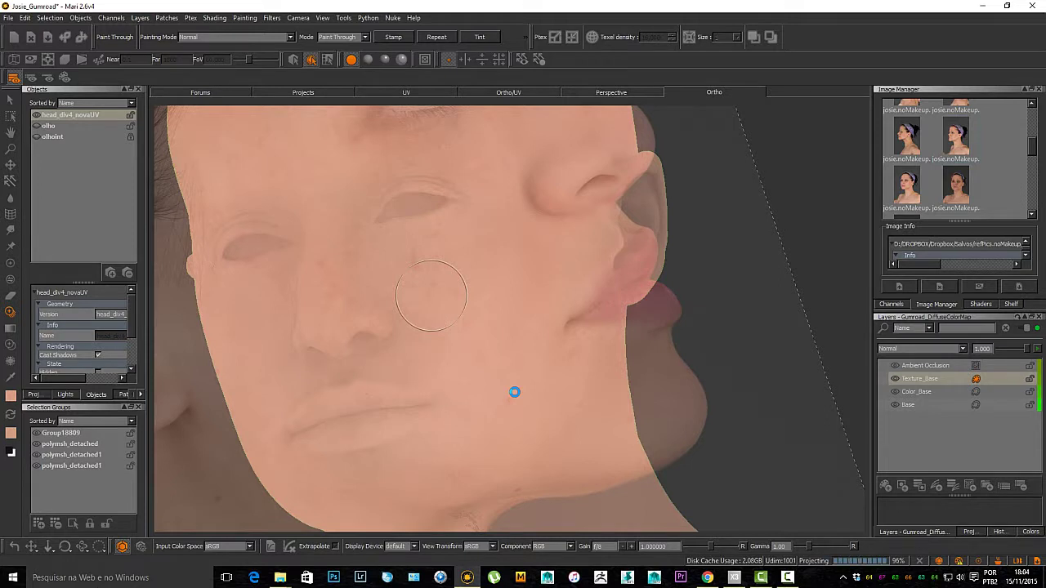
# Step: Face the head forward, paint photo skin texture over the nose and centre of the face, and bake it
pyautogui.keyDown('alt'); pyautogui.moveTo(447, 304); pyautogui.dragTo(430, 302); pyautogui.keyUp('alt')
pyautogui.moveTo(429, 303)
pyautogui.keyDown('alt'); pyautogui.mouseDown(button='middle')
pyautogui.moveTo(472, 311)
pyautogui.moveTo(446, 302)
pyautogui.mouseUp(button='middle'); pyautogui.keyUp('alt')
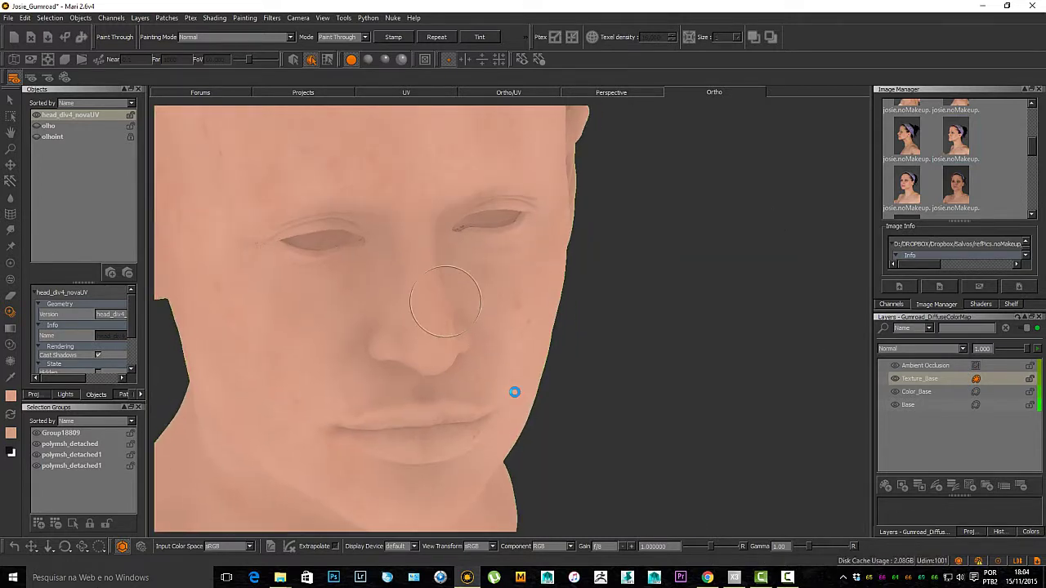
pyautogui.keyDown('alt'); pyautogui.moveTo(445, 302); pyautogui.dragTo(462, 327, button='right'); pyautogui.keyUp('alt')
pyautogui.keyDown('alt'); pyautogui.moveTo(463, 327); pyautogui.dragTo(407, 311); pyautogui.keyUp('alt')
pyautogui.keyDown('alt'); pyautogui.moveTo(407, 310); pyautogui.dragTo(450, 332, button='middle'); pyautogui.keyUp('alt')
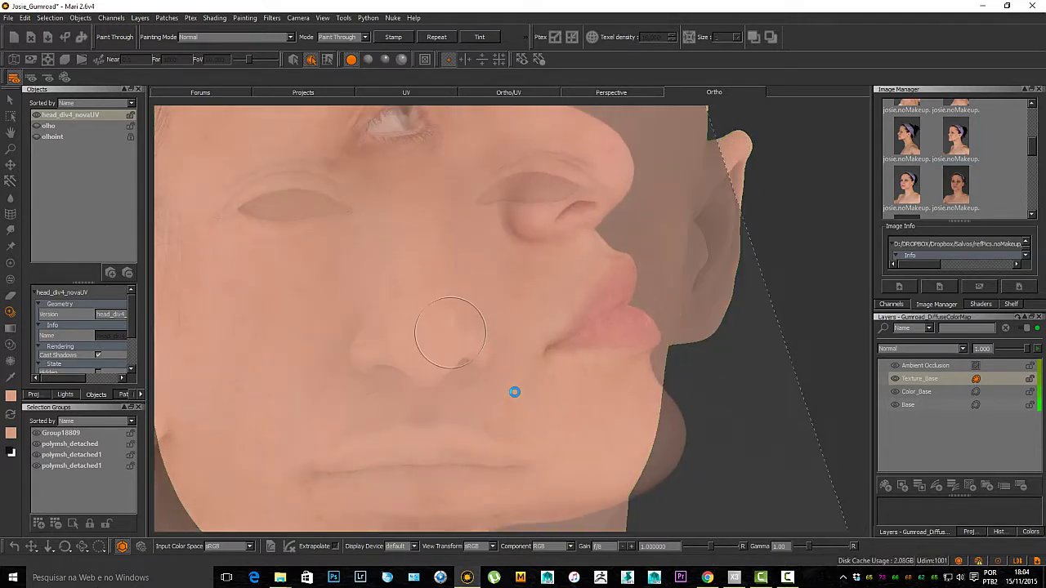
pyautogui.keyDown('alt'); pyautogui.moveTo(450, 332); pyautogui.dragTo(419, 337); pyautogui.keyUp('alt')
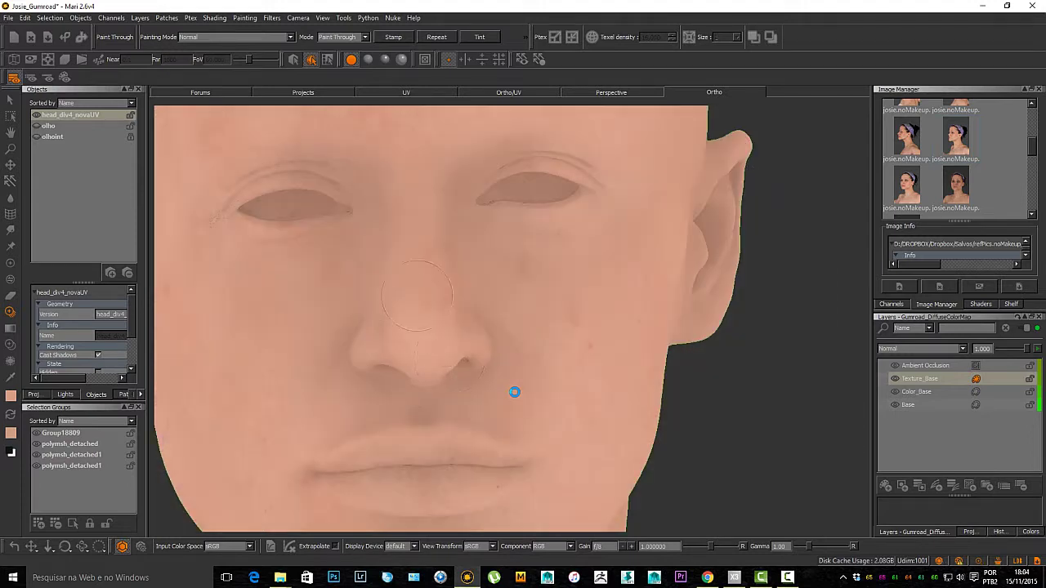
pyautogui.moveTo(391, 196)
pyautogui.mouseDown()
pyautogui.moveTo(416, 189)
pyautogui.moveTo(433, 200)
pyautogui.moveTo(385, 198)
pyautogui.mouseUp()
pyautogui.press('b')
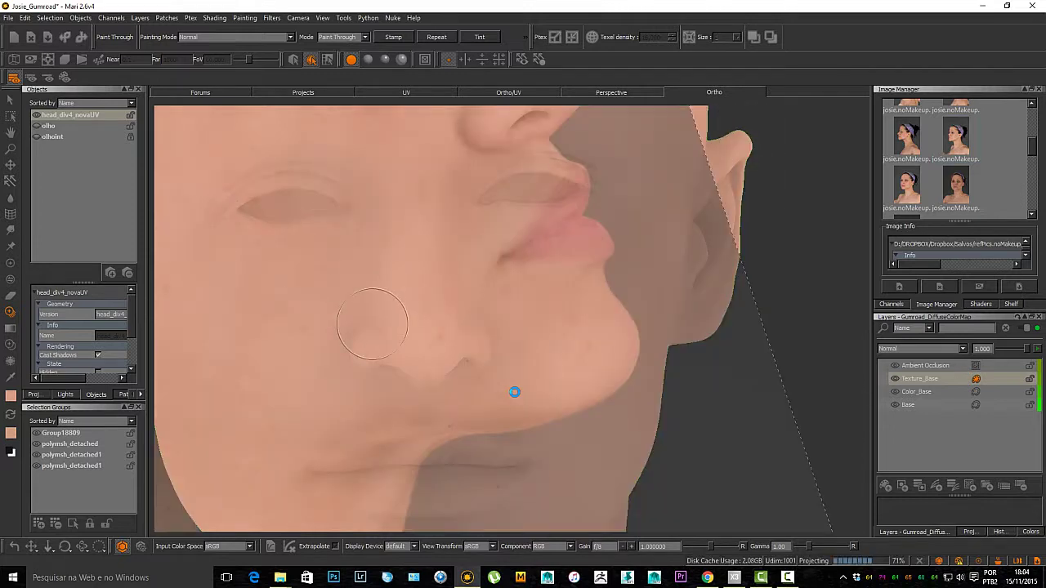
# Step: Paint photo skin texture over the left side of the face between cheek, jaw and ear, realigning the photo for each area
pyautogui.keyDown('alt'); pyautogui.moveTo(555, 350); pyautogui.dragTo(458, 351); pyautogui.keyUp('alt')
pyautogui.keyDown('alt'); pyautogui.moveTo(670, 434); pyautogui.dragTo(542, 326, button='middle'); pyautogui.keyUp('alt')
pyautogui.keyDown('alt'); pyautogui.moveTo(542, 327); pyautogui.dragTo(482, 327); pyautogui.keyUp('alt')
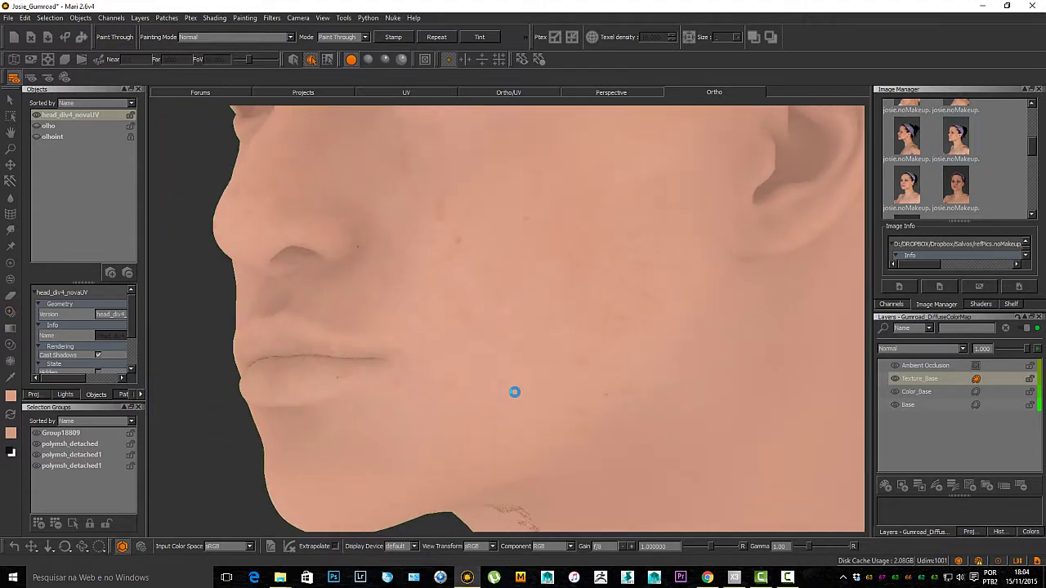
pyautogui.keyDown('alt'); pyautogui.moveTo(514, 392); pyautogui.dragTo(391, 466, button='middle'); pyautogui.keyUp('alt')
pyautogui.keyDown('alt'); pyautogui.moveTo(515, 392); pyautogui.dragTo(441, 392, button='right'); pyautogui.keyUp('alt')
pyautogui.keyDown('alt'); pyautogui.moveTo(514, 378); pyautogui.dragTo(496, 360, button='middle'); pyautogui.keyUp('alt')
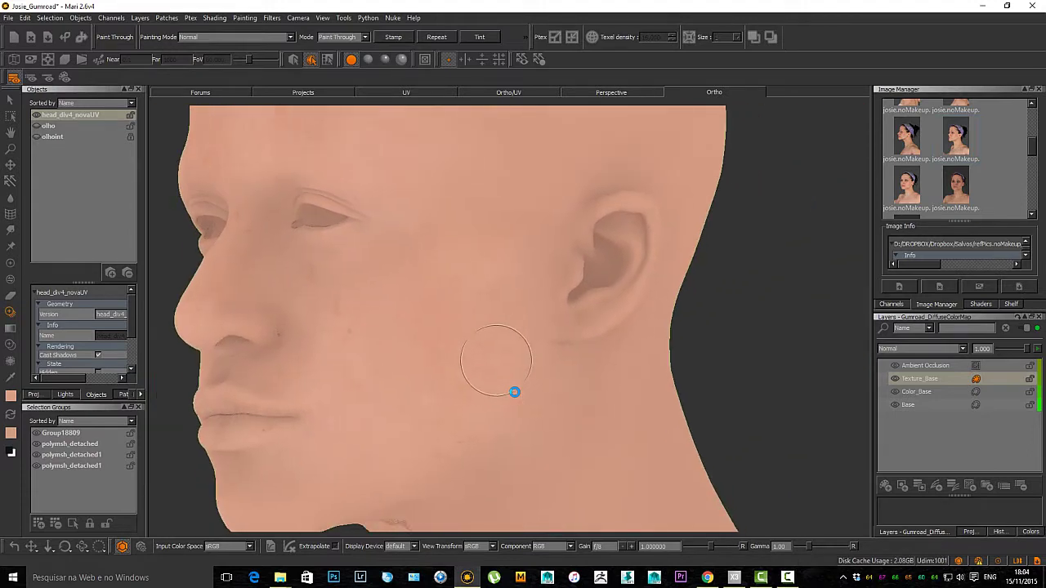
pyautogui.keyDown('shift'); pyautogui.moveTo(493, 355); pyautogui.dragTo(569, 327); pyautogui.keyUp('shift')
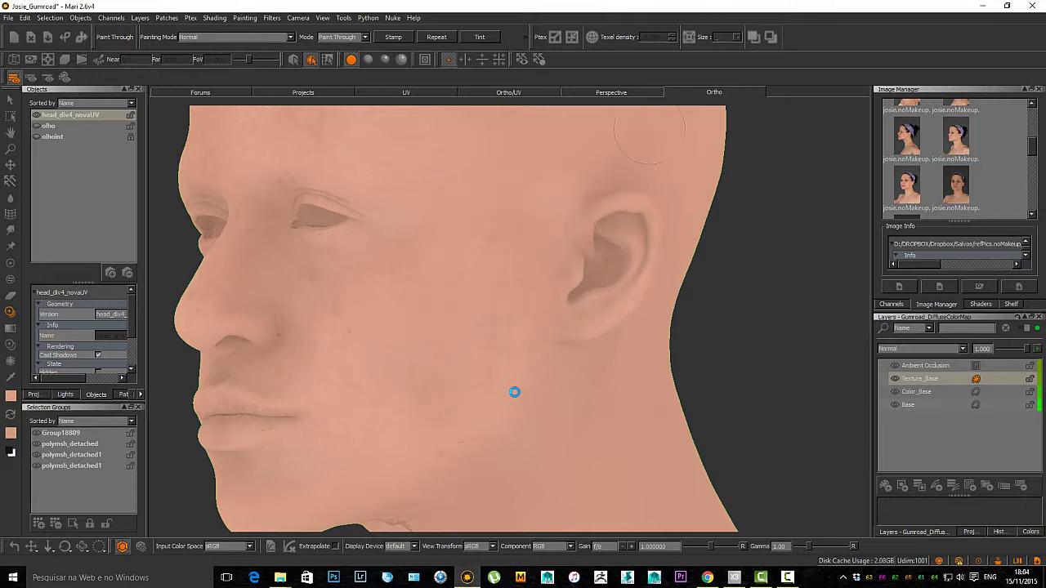
pyautogui.moveTo(600, 396)
pyautogui.keyDown('shift'); pyautogui.mouseDown()
pyautogui.moveTo(518, 374)
pyautogui.moveTo(437, 470)
pyautogui.moveTo(406, 491)
pyautogui.mouseUp(); pyautogui.keyUp('shift')
pyautogui.moveTo(622, 449)
pyautogui.mouseDown()
pyautogui.moveTo(660, 413)
pyautogui.moveTo(561, 415)
pyautogui.moveTo(630, 456)
pyautogui.moveTo(646, 431)
pyautogui.mouseUp()
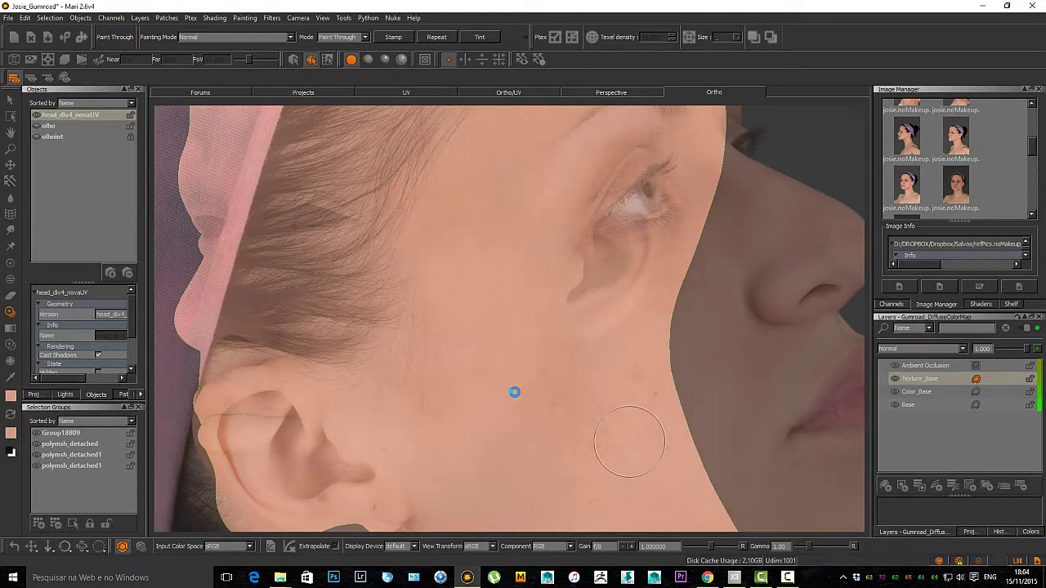
# Step: Cover the left side of the neck with photo skin texture, moving and rotating the photo to reach clean skin, and bake it
pyautogui.keyDown('alt'); pyautogui.moveTo(549, 428); pyautogui.dragTo(616, 274, button='middle'); pyautogui.keyUp('alt')
pyautogui.keyDown('alt'); pyautogui.moveTo(695, 361); pyautogui.dragTo(577, 316, button='middle'); pyautogui.keyUp('alt')
pyautogui.keyDown('shift'); pyautogui.moveTo(577, 316); pyautogui.dragTo(584, 320); pyautogui.keyUp('shift')
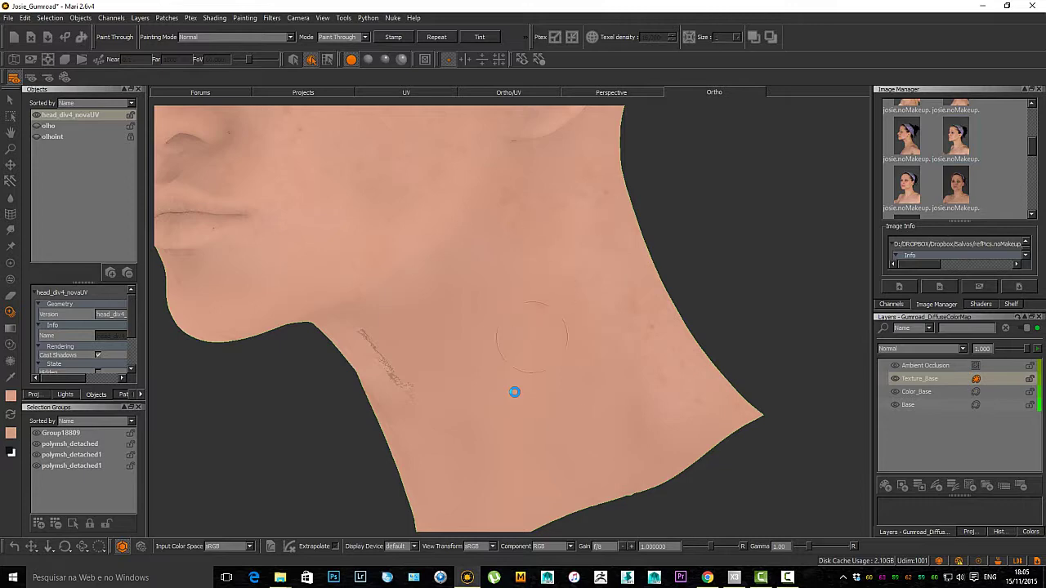
pyautogui.moveTo(546, 508)
pyautogui.keyDown('shift'); pyautogui.mouseDown()
pyautogui.moveTo(589, 402)
pyautogui.moveTo(591, 413)
pyautogui.mouseUp(); pyautogui.keyUp('shift')
pyautogui.moveTo(563, 448)
pyautogui.keyDown('shift'); pyautogui.mouseDown()
pyautogui.moveTo(610, 392)
pyautogui.moveTo(623, 408)
pyautogui.moveTo(500, 424)
pyautogui.moveTo(503, 385)
pyautogui.mouseUp(); pyautogui.keyUp('shift')
pyautogui.moveTo(610, 434)
pyautogui.keyDown('ctrl'); pyautogui.mouseDown()
pyautogui.moveTo(400, 439)
pyautogui.moveTo(498, 379)
pyautogui.mouseUp(); pyautogui.keyUp('ctrl')
pyautogui.moveTo(561, 290)
pyautogui.keyDown('ctrl'); pyautogui.mouseDown()
pyautogui.moveTo(544, 345)
pyautogui.moveTo(439, 296)
pyautogui.mouseUp(); pyautogui.keyUp('ctrl')
pyautogui.moveTo(498, 324)
pyautogui.keyDown('ctrl'); pyautogui.mouseDown()
pyautogui.moveTo(502, 351)
pyautogui.moveTo(485, 385)
pyautogui.moveTo(549, 497)
pyautogui.moveTo(558, 482)
pyautogui.mouseUp(); pyautogui.keyUp('ctrl')
pyautogui.press('b')
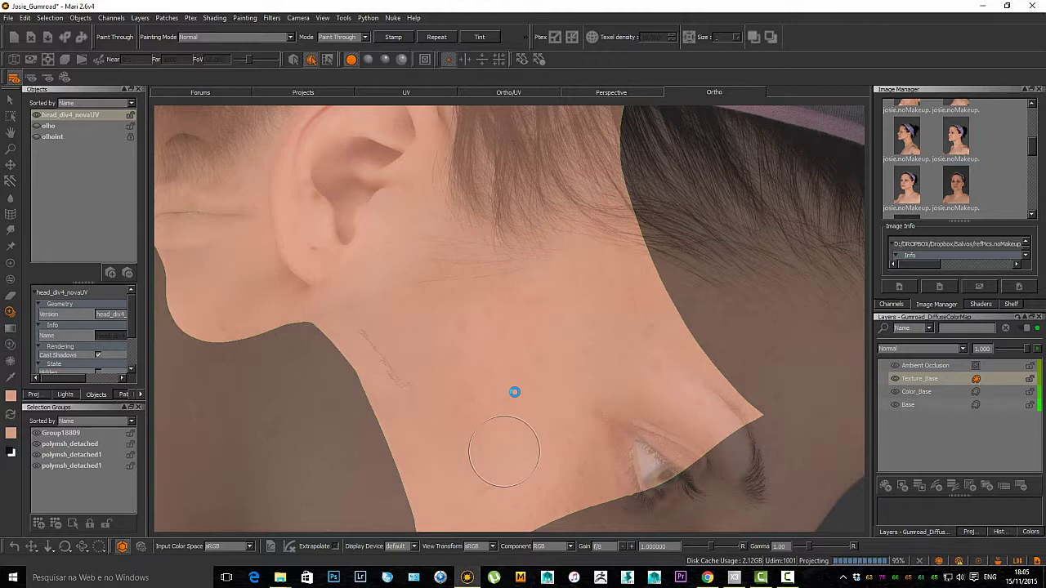
# Step: Rotate toward the rear left of the neck and paint realigned photo skin texture over it
pyautogui.moveTo(443, 376)
pyautogui.keyDown('alt'); pyautogui.mouseDown()
pyautogui.moveTo(488, 380)
pyautogui.moveTo(513, 334)
pyautogui.moveTo(460, 335)
pyautogui.moveTo(456, 286)
pyautogui.moveTo(549, 424)
pyautogui.mouseUp(); pyautogui.keyUp('alt')
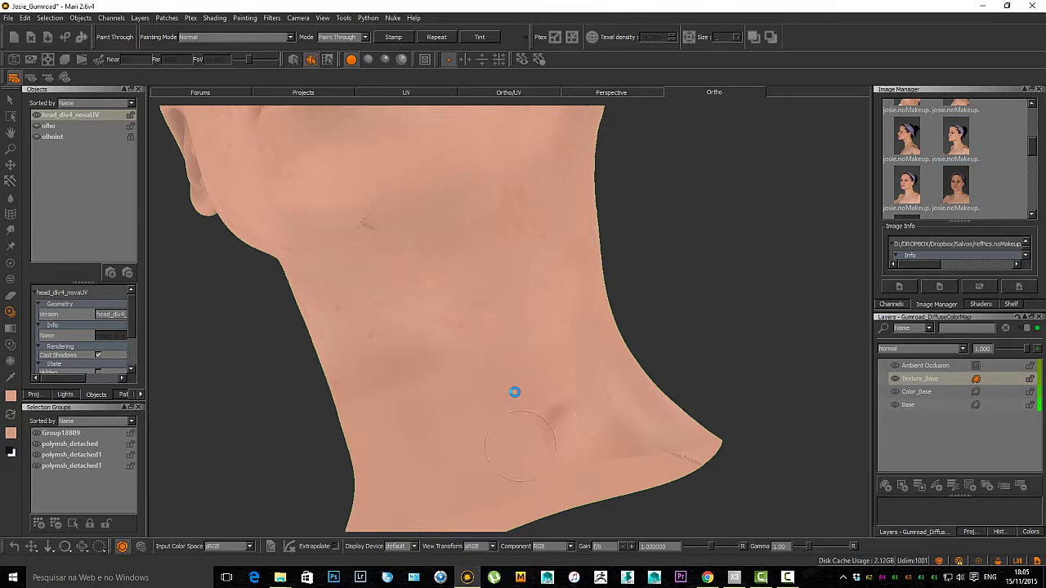
pyautogui.moveTo(490, 357)
pyautogui.keyDown('ctrl'); pyautogui.mouseDown()
pyautogui.moveTo(544, 433)
pyautogui.moveTo(552, 417)
pyautogui.mouseUp(); pyautogui.keyUp('ctrl')
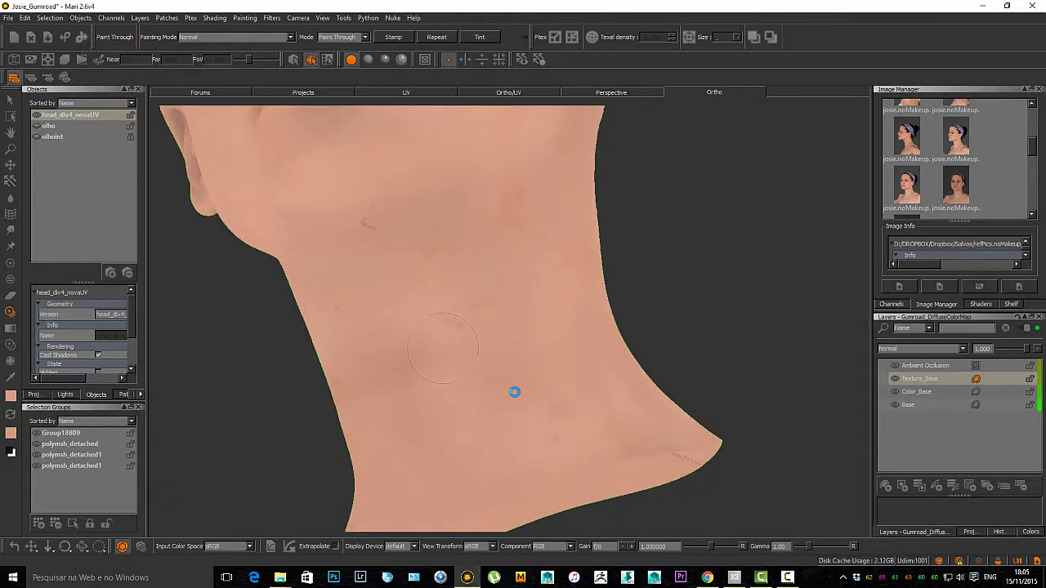
pyautogui.moveTo(462, 392); pyautogui.dragTo(419, 352)
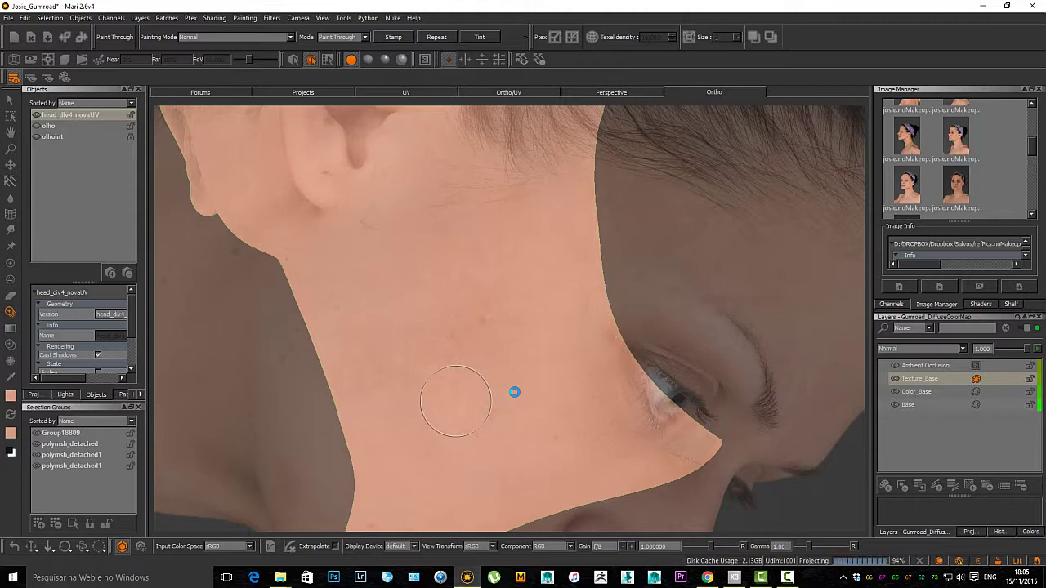
# Step: Paint photo skin texture over the back of the neck down to its lower edge, shifting the photo between strokes
pyautogui.keyDown('alt'); pyautogui.moveTo(514, 392); pyautogui.dragTo(506, 389); pyautogui.keyUp('alt')
pyautogui.moveTo(490, 297)
pyautogui.keyDown('shift'); pyautogui.mouseDown()
pyautogui.moveTo(493, 250)
pyautogui.moveTo(514, 377)
pyautogui.mouseUp(); pyautogui.keyUp('shift')
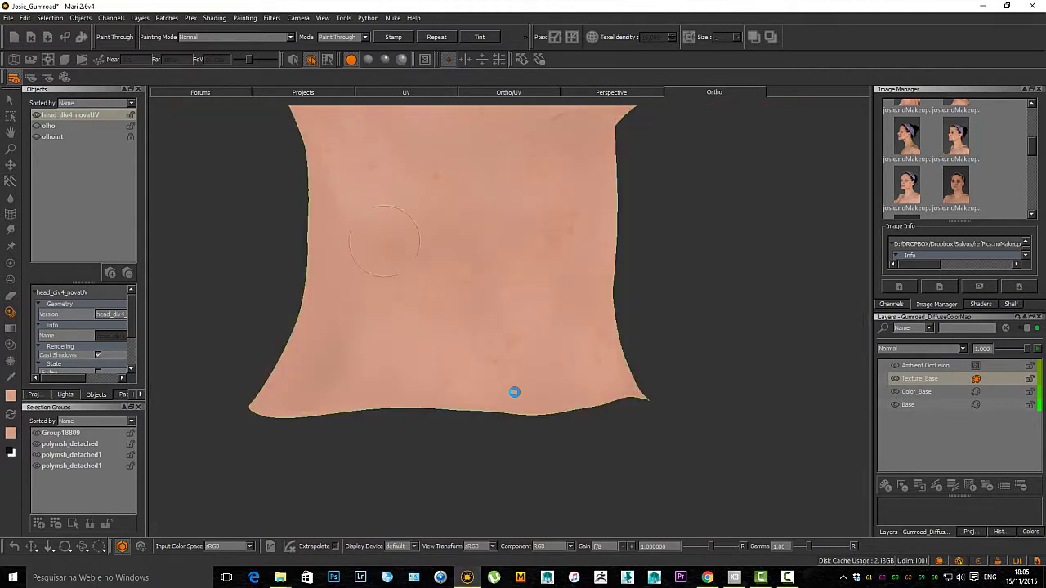
pyautogui.moveTo(542, 399)
pyautogui.keyDown('shift'); pyautogui.mouseDown()
pyautogui.moveTo(366, 384)
pyautogui.moveTo(308, 397)
pyautogui.mouseUp(); pyautogui.keyUp('shift')
pyautogui.keyDown('shift'); pyautogui.moveTo(458, 391); pyautogui.dragTo(553, 376); pyautogui.keyUp('shift')
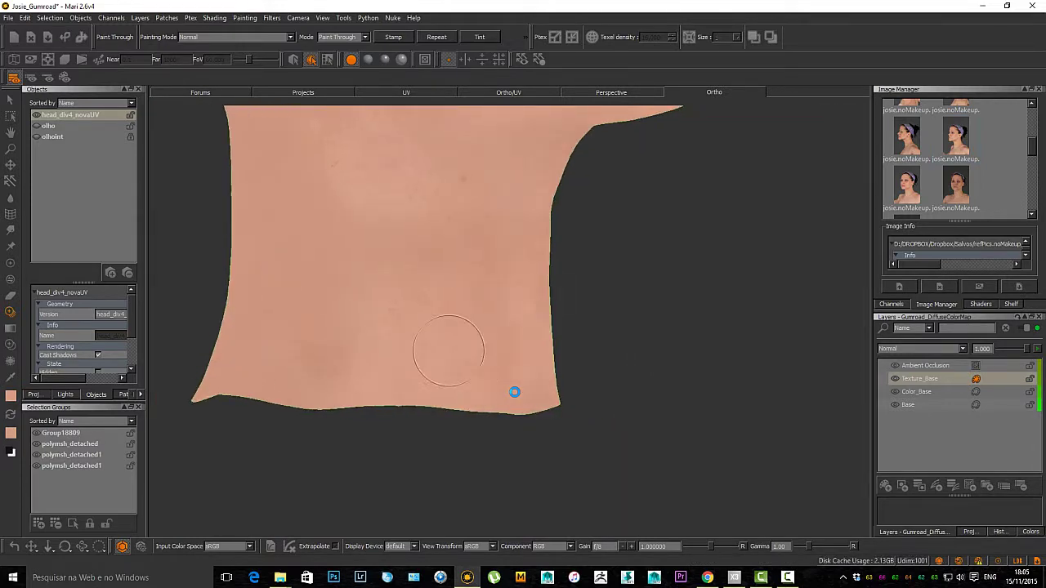
# Step: Paint photo skin texture over the right side of the neck from below the ear to the lower edge
pyautogui.keyDown('alt'); pyautogui.moveTo(448, 351); pyautogui.dragTo(563, 381, button='middle'); pyautogui.keyUp('alt')
pyautogui.keyDown('alt'); pyautogui.moveTo(563, 381); pyautogui.dragTo(482, 343); pyautogui.keyUp('alt')
pyautogui.keyDown('alt'); pyautogui.moveTo(482, 343); pyautogui.dragTo(534, 399, button='middle'); pyautogui.keyUp('alt')
pyautogui.keyDown('alt'); pyautogui.moveTo(535, 399); pyautogui.dragTo(504, 376, button='right'); pyautogui.keyUp('alt')
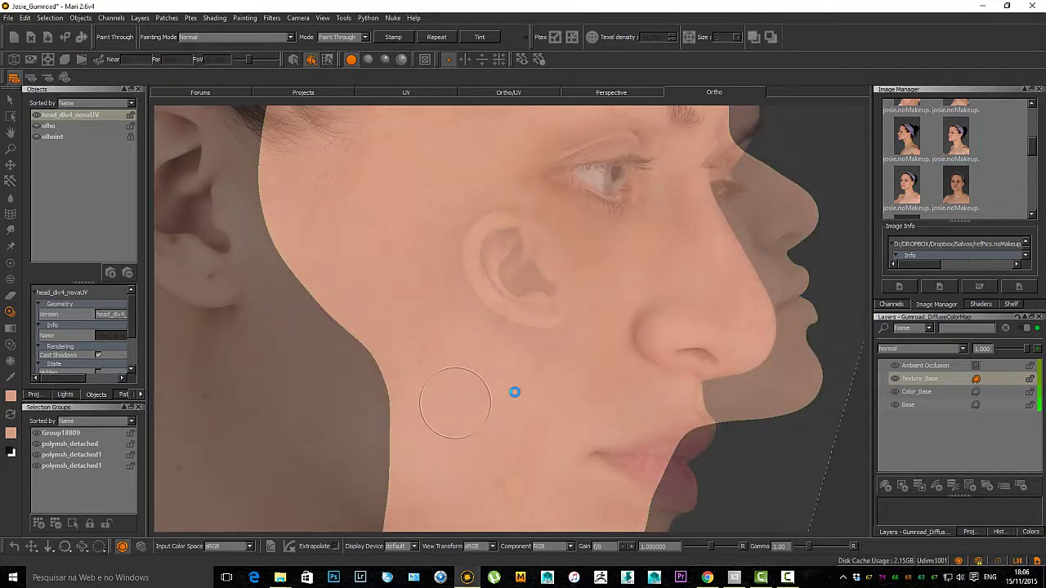
pyautogui.keyDown('alt'); pyautogui.moveTo(450, 399); pyautogui.dragTo(511, 401); pyautogui.keyUp('alt')
pyautogui.keyDown('alt'); pyautogui.moveTo(393, 479); pyautogui.dragTo(464, 298, button='middle'); pyautogui.keyUp('alt')
pyautogui.keyDown('alt'); pyautogui.moveTo(465, 298); pyautogui.dragTo(502, 392); pyautogui.keyUp('alt')
pyautogui.keyDown('shift'); pyautogui.moveTo(502, 393); pyautogui.dragTo(493, 328, button='right'); pyautogui.keyUp('shift')
pyautogui.moveTo(506, 392); pyautogui.dragTo(518, 406)
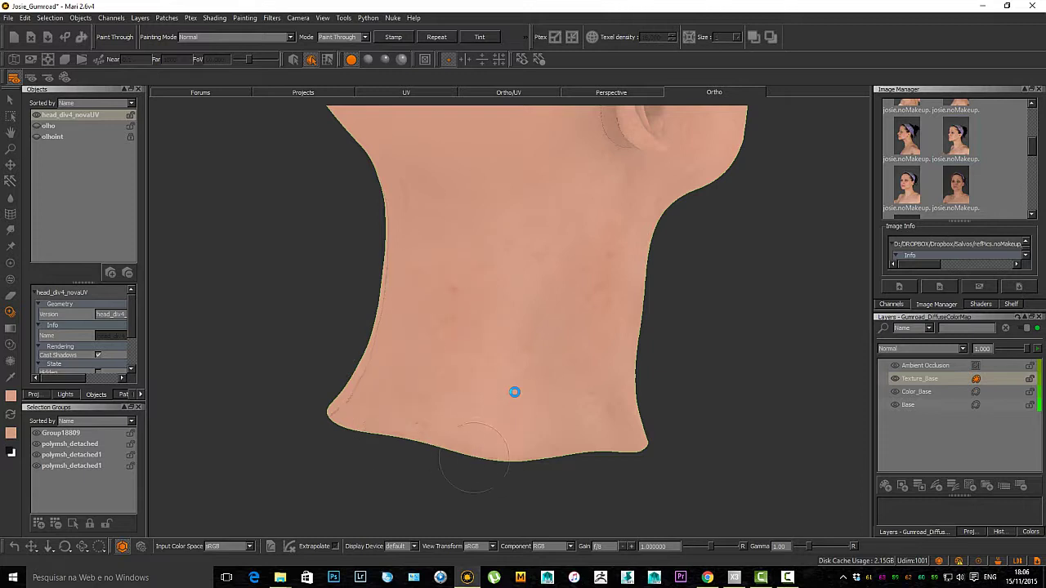
pyautogui.moveTo(474, 458)
pyautogui.mouseDown()
pyautogui.moveTo(448, 402)
pyautogui.moveTo(493, 407)
pyautogui.moveTo(507, 396)
pyautogui.moveTo(441, 371)
pyautogui.mouseUp()
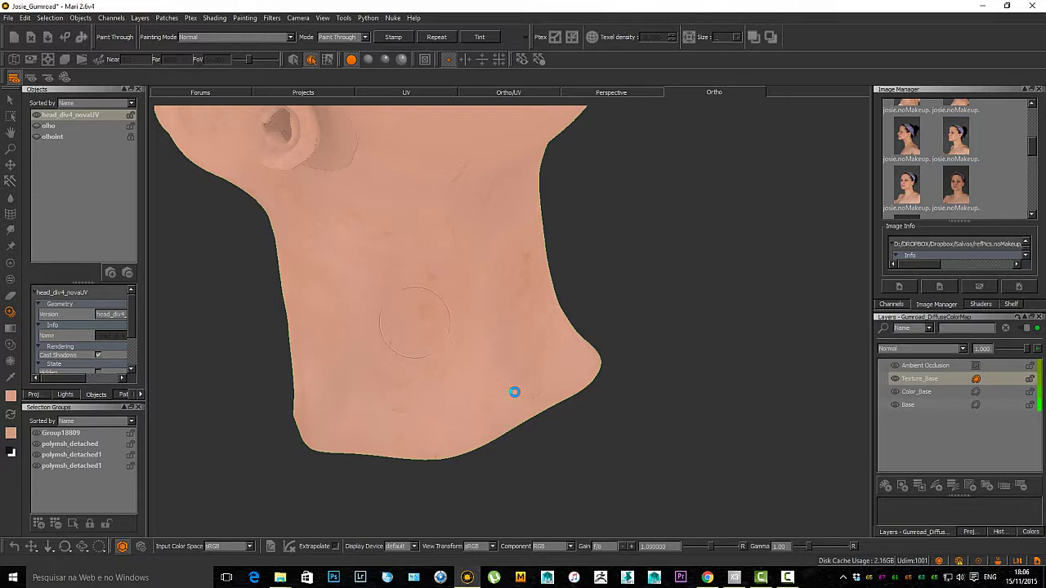
# Step: Blend photo skin texture over the rear left of the neck and the area behind the left ear
pyautogui.moveTo(415, 322); pyautogui.dragTo(417, 324)
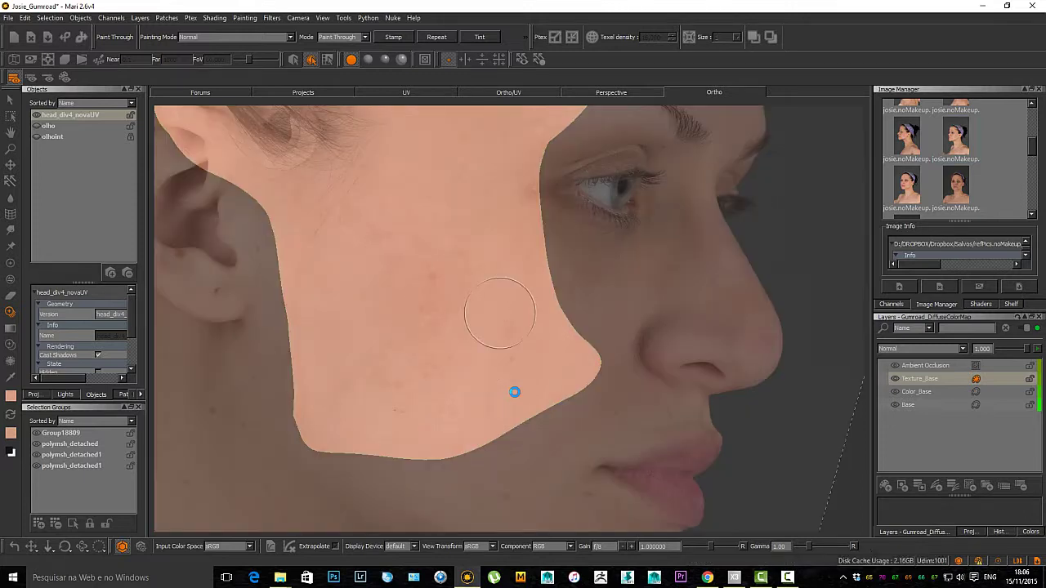
pyautogui.moveTo(503, 326)
pyautogui.keyDown('alt'); pyautogui.mouseDown()
pyautogui.moveTo(446, 368)
pyautogui.moveTo(483, 344)
pyautogui.mouseUp(); pyautogui.keyUp('alt')
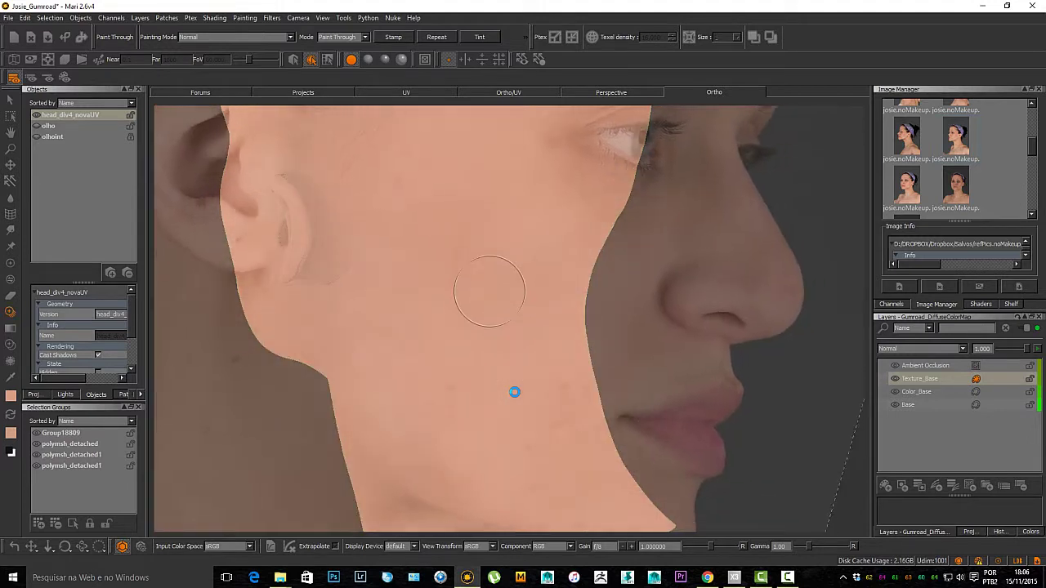
pyautogui.moveTo(445, 248); pyautogui.dragTo(440, 245)
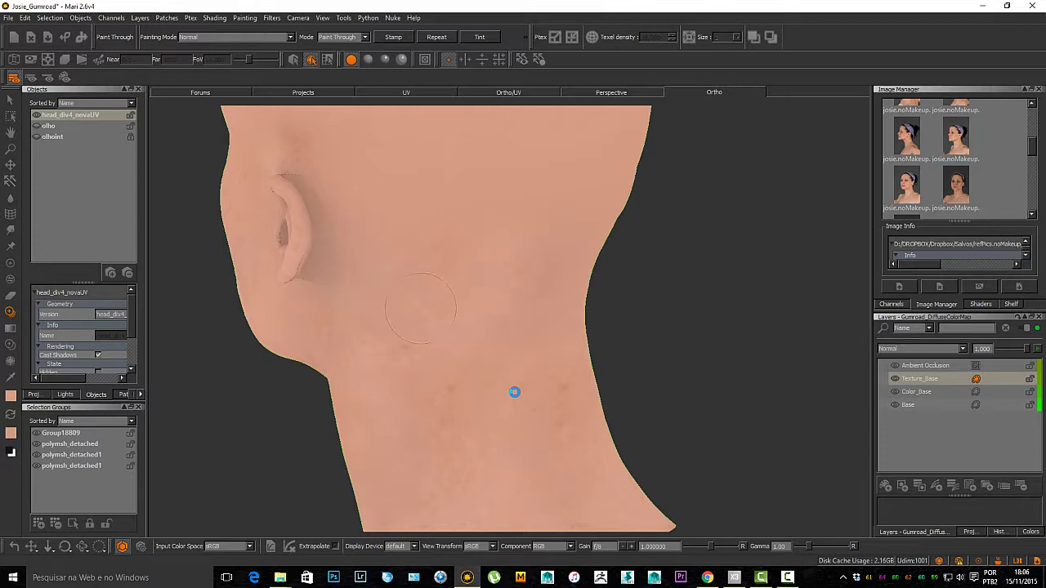
# Step: Paint photo skin texture over the rear right and back of the head, repositioning the photo between strokes
pyautogui.moveTo(496, 347)
pyautogui.mouseDown()
pyautogui.moveTo(481, 328)
pyautogui.moveTo(515, 392)
pyautogui.moveTo(483, 351)
pyautogui.moveTo(573, 317)
pyautogui.mouseUp()
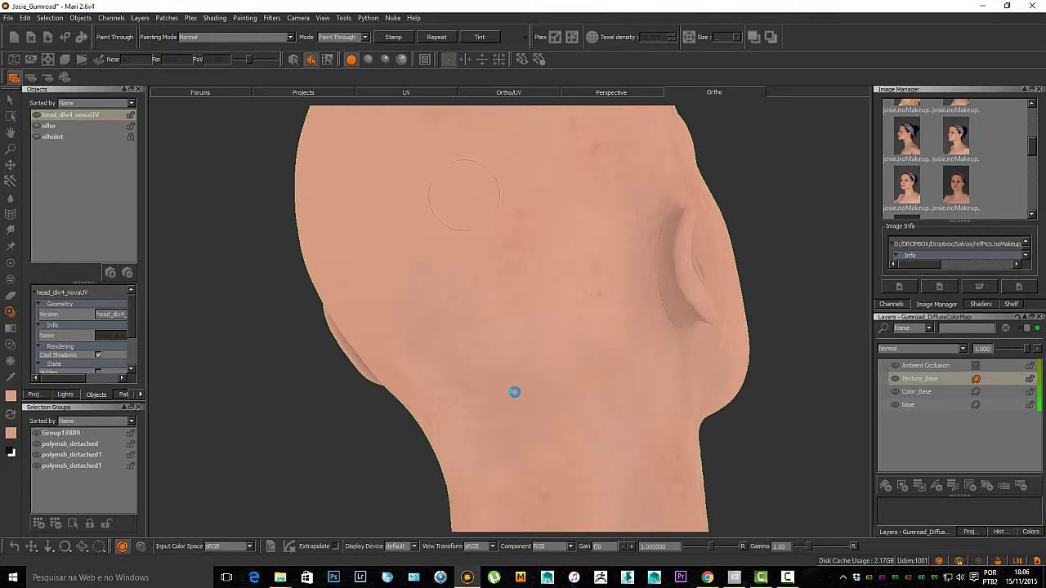
pyautogui.moveTo(465, 194)
pyautogui.mouseDown()
pyautogui.moveTo(455, 204)
pyautogui.moveTo(448, 192)
pyautogui.moveTo(441, 214)
pyautogui.mouseUp()
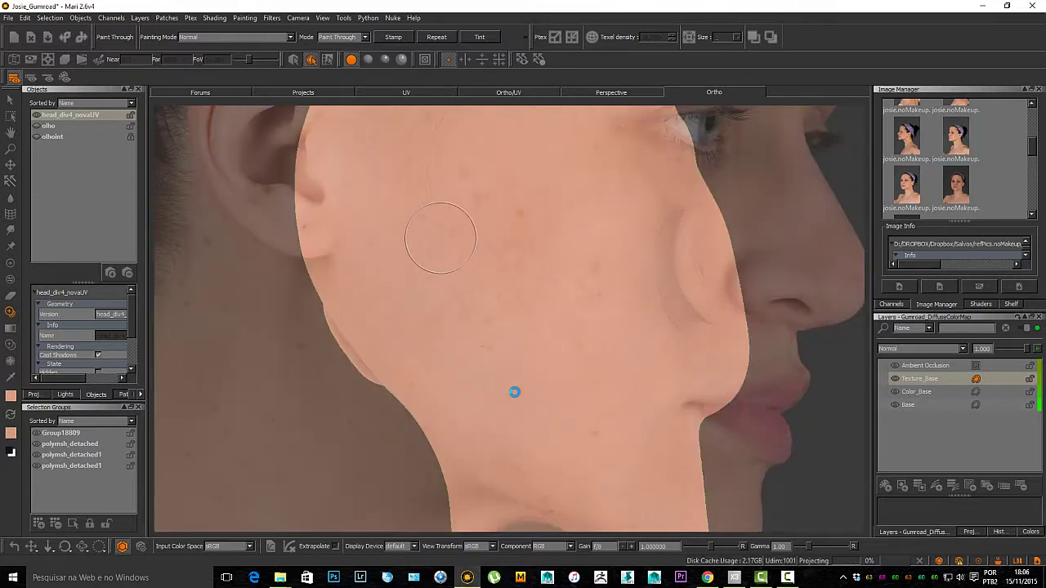
pyautogui.keyDown('alt'); pyautogui.moveTo(470, 278); pyautogui.dragTo(417, 296); pyautogui.keyUp('alt')
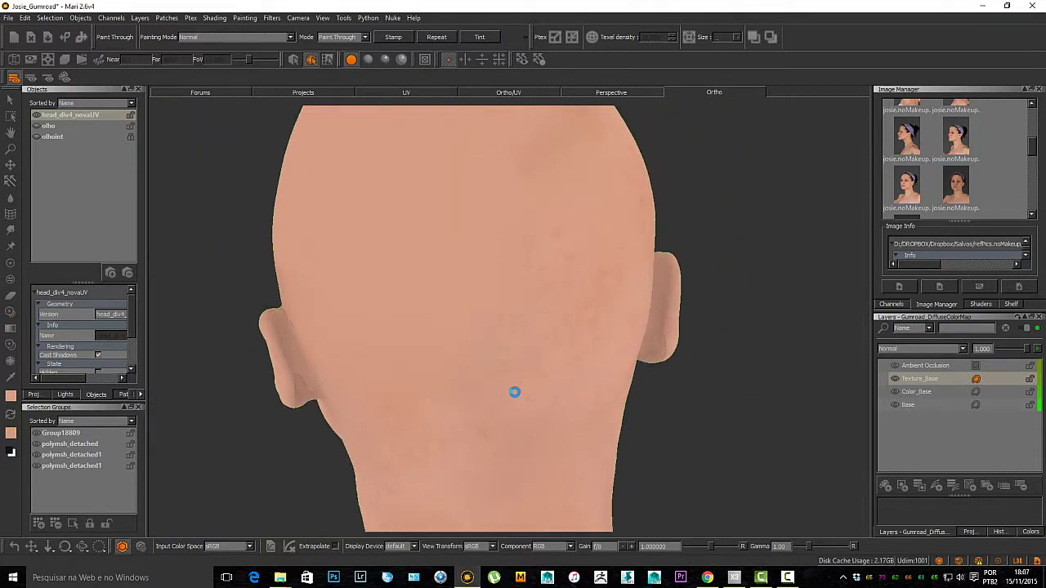
pyautogui.keyDown('alt'); pyautogui.moveTo(532, 264); pyautogui.dragTo(515, 283, button='middle'); pyautogui.keyUp('alt')
pyautogui.moveTo(516, 283)
pyautogui.keyDown('shift'); pyautogui.mouseDown()
pyautogui.moveTo(499, 278)
pyautogui.moveTo(511, 287)
pyautogui.mouseUp(); pyautogui.keyUp('shift')
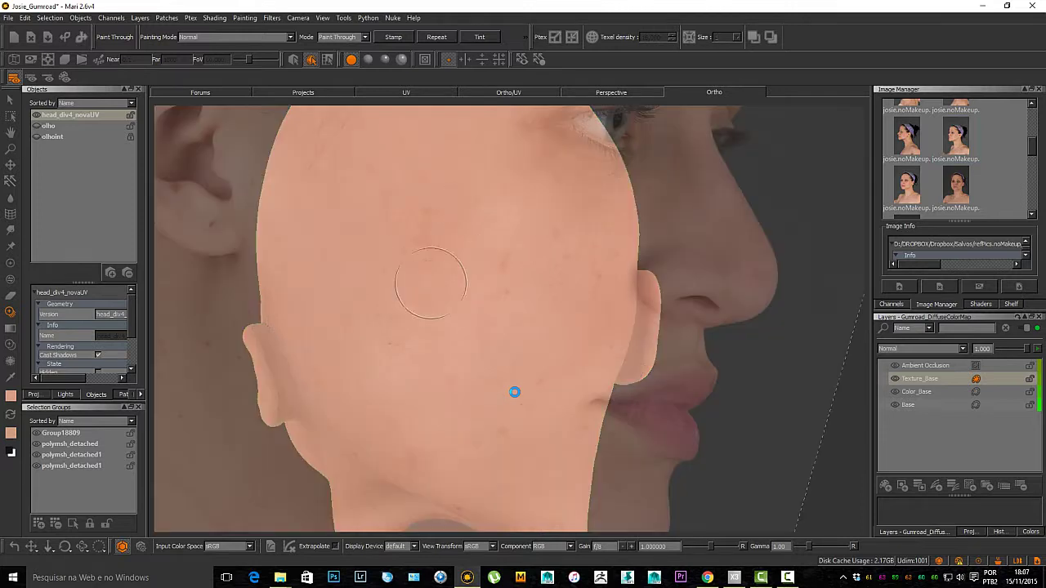
# Step: Paint photo skin texture above the left ear and over the upper back of the head
pyautogui.keyDown('alt'); pyautogui.moveTo(426, 297); pyautogui.dragTo(479, 264); pyautogui.keyUp('alt')
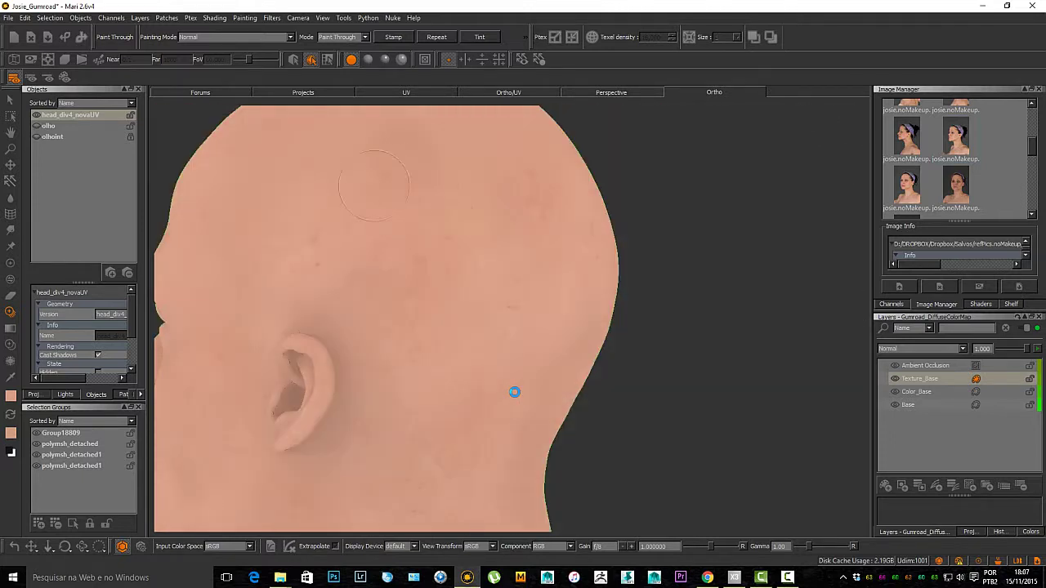
pyautogui.moveTo(463, 176)
pyautogui.mouseDown()
pyautogui.moveTo(478, 229)
pyautogui.moveTo(449, 273)
pyautogui.moveTo(449, 305)
pyautogui.moveTo(432, 310)
pyautogui.mouseUp()
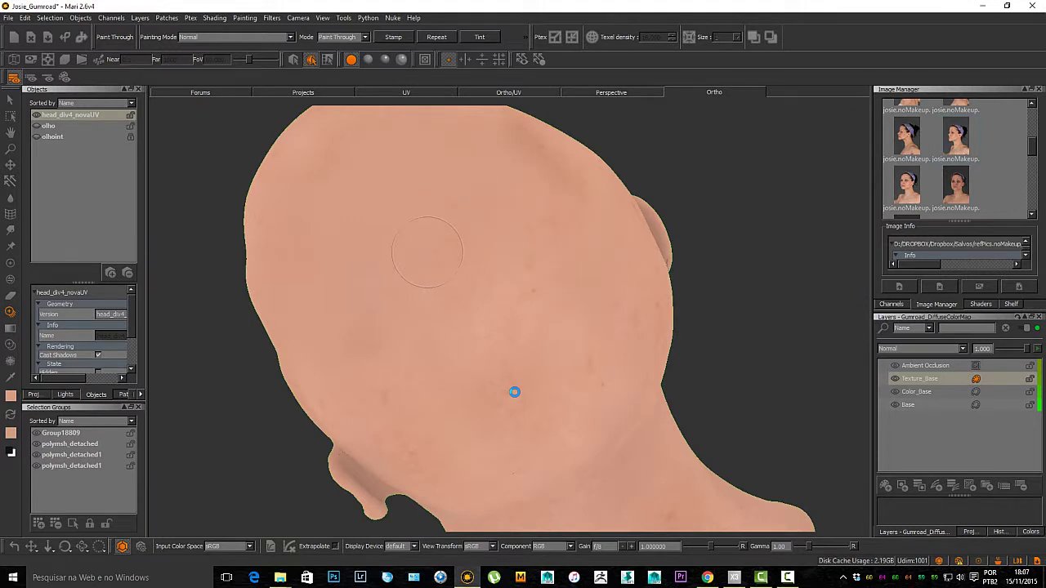
pyautogui.moveTo(428, 252); pyautogui.dragTo(443, 244)
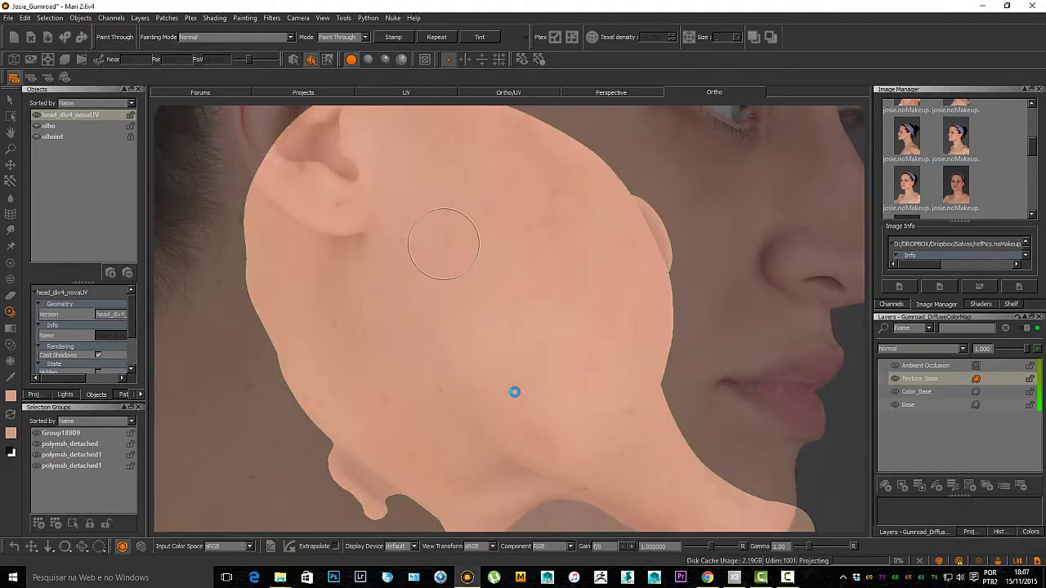
pyautogui.keyDown('alt'); pyautogui.moveTo(415, 310); pyautogui.dragTo(539, 327); pyautogui.keyUp('alt')
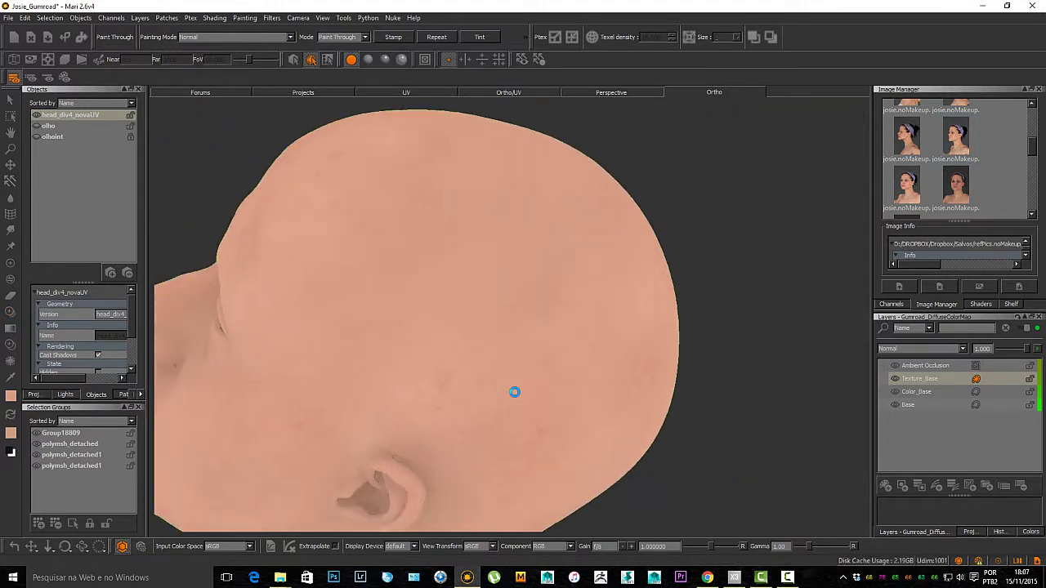
# Step: Paint realigned photo skin texture over the top of the head
pyautogui.keyDown('alt'); pyautogui.moveTo(515, 392); pyautogui.dragTo(532, 313); pyautogui.keyUp('alt')
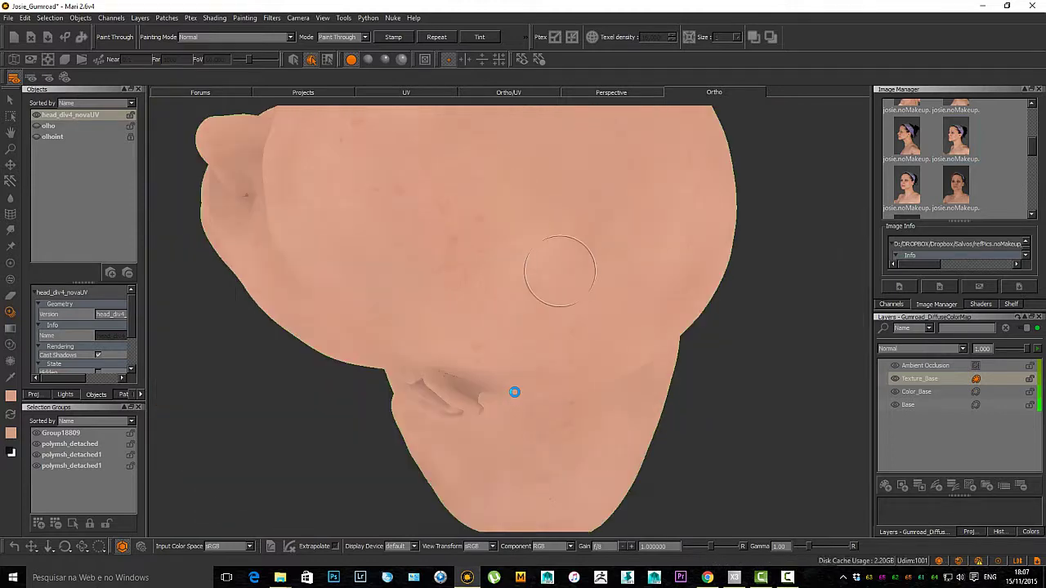
pyautogui.moveTo(567, 257)
pyautogui.keyDown('alt'); pyautogui.mouseDown()
pyautogui.moveTo(547, 346)
pyautogui.moveTo(549, 319)
pyautogui.moveTo(514, 393)
pyautogui.mouseUp(); pyautogui.keyUp('alt')
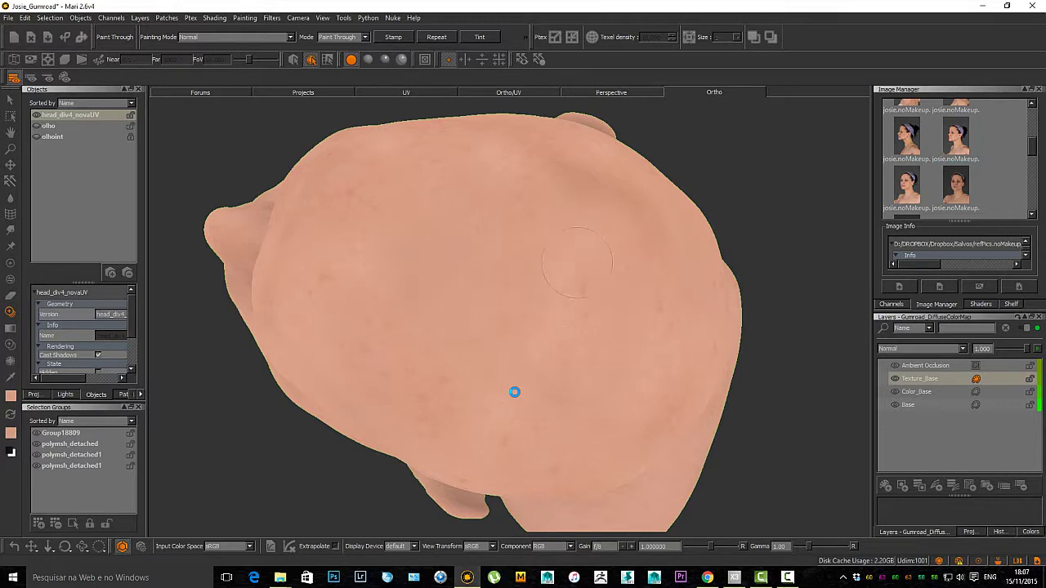
pyautogui.moveTo(567, 323); pyautogui.dragTo(578, 309)
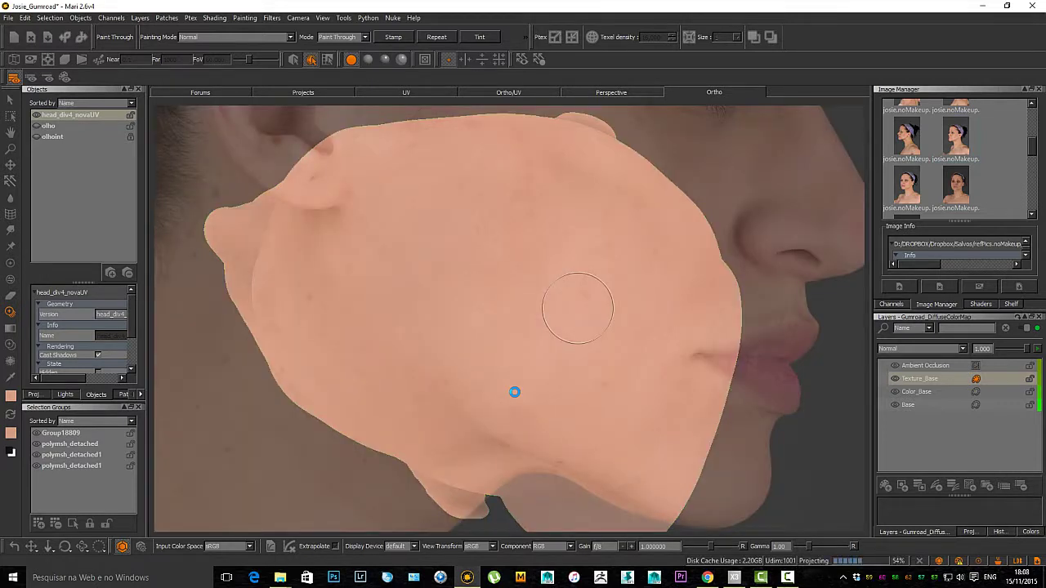
# Step: Blend photo skin texture over the right side of the head, above and behind the right ear, shifting the photo between strokes
pyautogui.moveTo(614, 346)
pyautogui.keyDown('alt'); pyautogui.mouseDown()
pyautogui.moveTo(572, 327)
pyautogui.moveTo(540, 269)
pyautogui.mouseUp(); pyautogui.keyUp('alt')
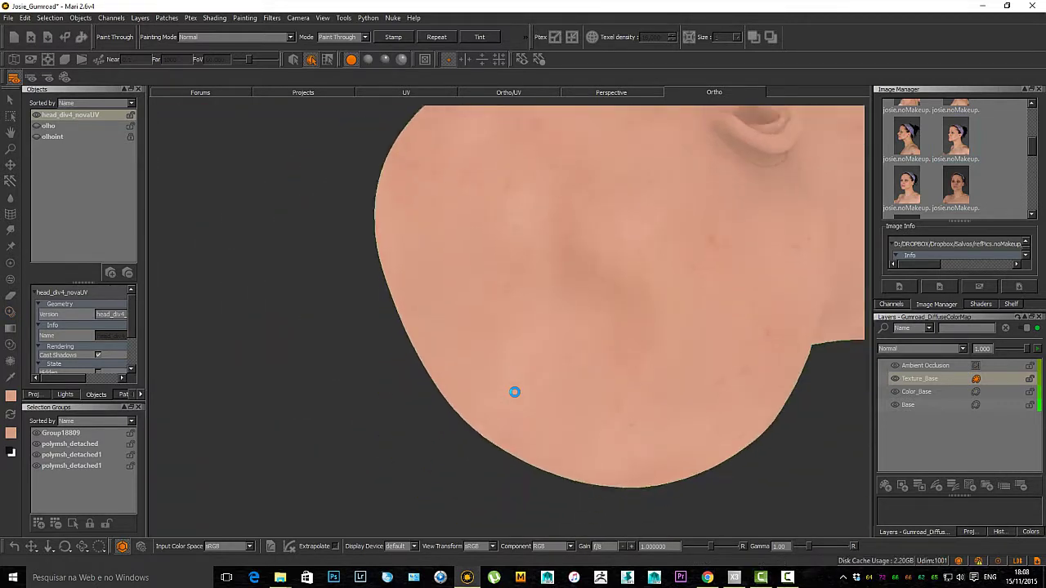
pyautogui.moveTo(539, 373)
pyautogui.keyDown('alt'); pyautogui.mouseDown()
pyautogui.moveTo(542, 343)
pyautogui.moveTo(554, 369)
pyautogui.mouseUp(); pyautogui.keyUp('alt')
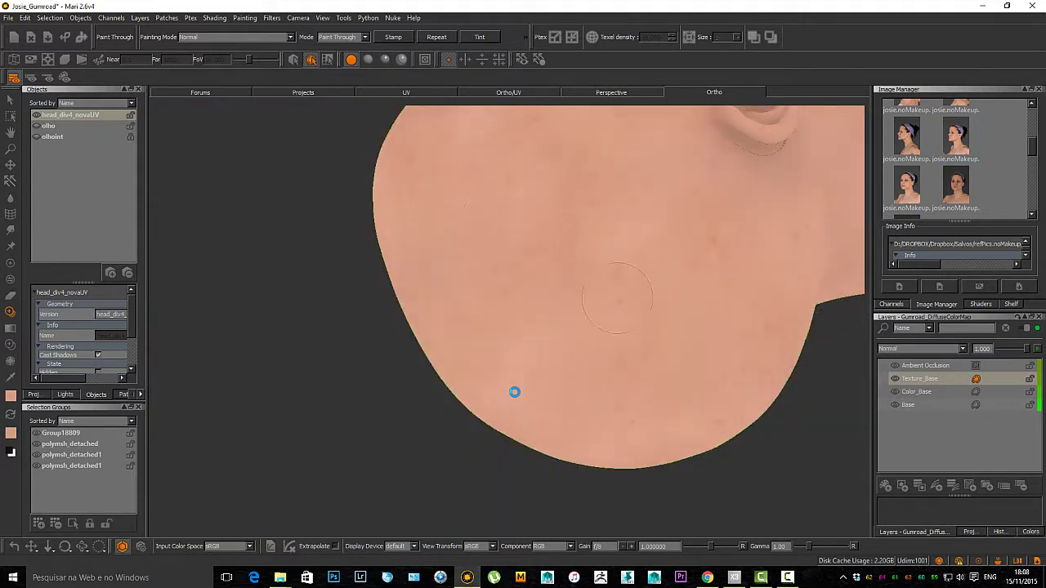
pyautogui.moveTo(636, 353)
pyautogui.mouseDown()
pyautogui.moveTo(643, 327)
pyautogui.moveTo(605, 330)
pyautogui.mouseUp()
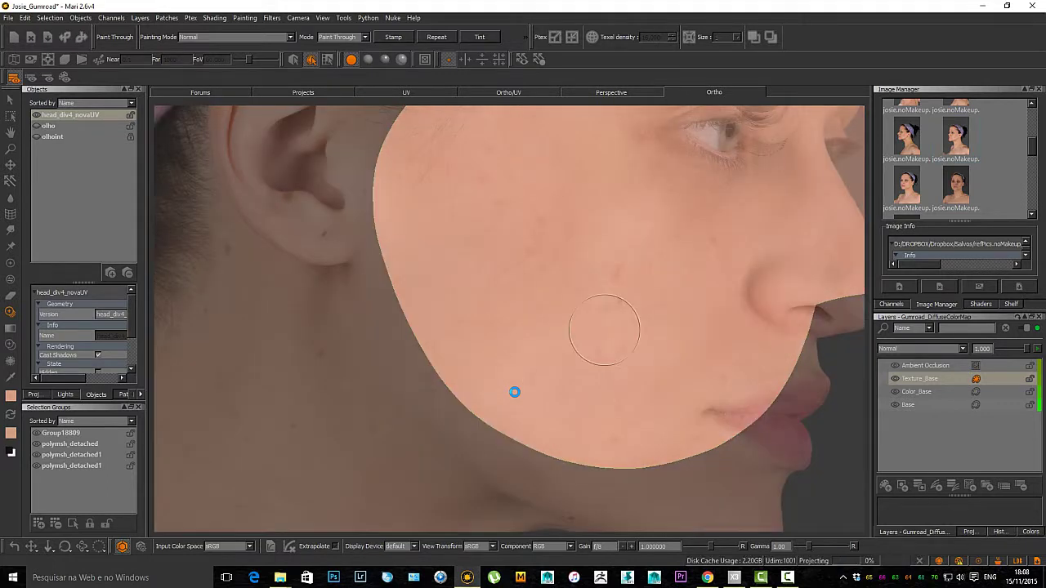
pyautogui.keyDown('alt'); pyautogui.moveTo(600, 313); pyautogui.dragTo(695, 482, button='middle'); pyautogui.keyUp('alt')
pyautogui.keyDown('alt'); pyautogui.moveTo(500, 197); pyautogui.dragTo(558, 244, button='middle'); pyautogui.keyUp('alt')
pyautogui.keyDown('alt'); pyautogui.moveTo(559, 243); pyautogui.dragTo(551, 278); pyautogui.keyUp('alt')
pyautogui.keyDown('alt'); pyautogui.moveTo(551, 278); pyautogui.dragTo(409, 204, button='middle'); pyautogui.keyUp('alt')
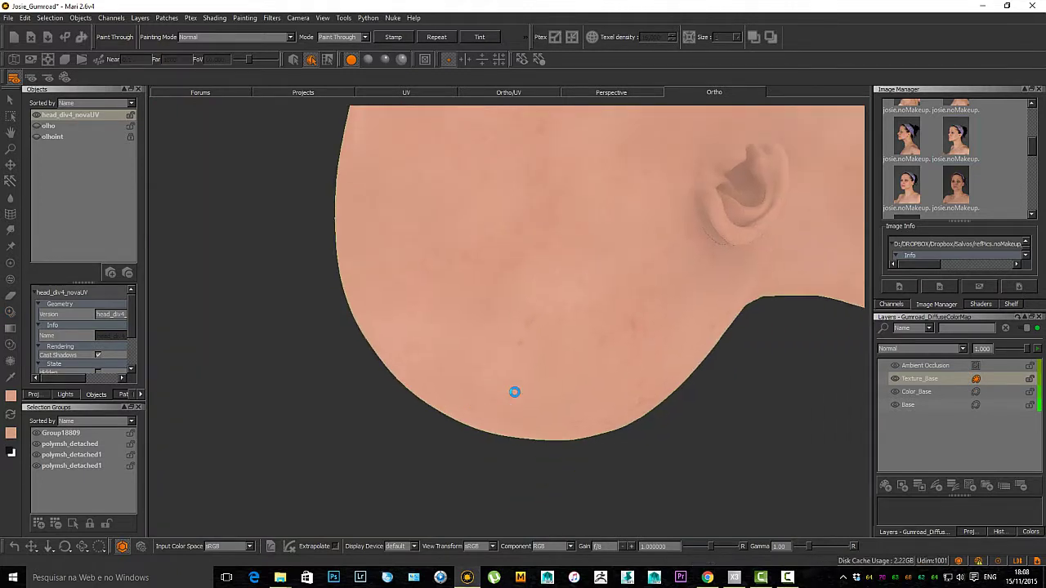
pyautogui.moveTo(408, 204)
pyautogui.keyDown('alt'); pyautogui.mouseDown()
pyautogui.moveTo(405, 139)
pyautogui.moveTo(398, 155)
pyautogui.mouseUp(); pyautogui.keyUp('alt')
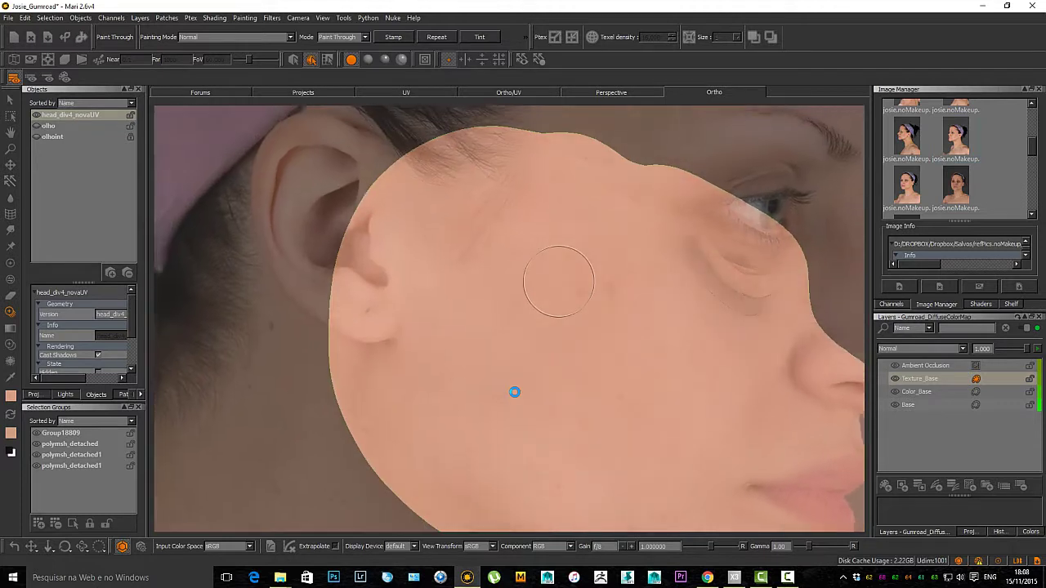
pyautogui.moveTo(555, 282); pyautogui.dragTo(618, 365)
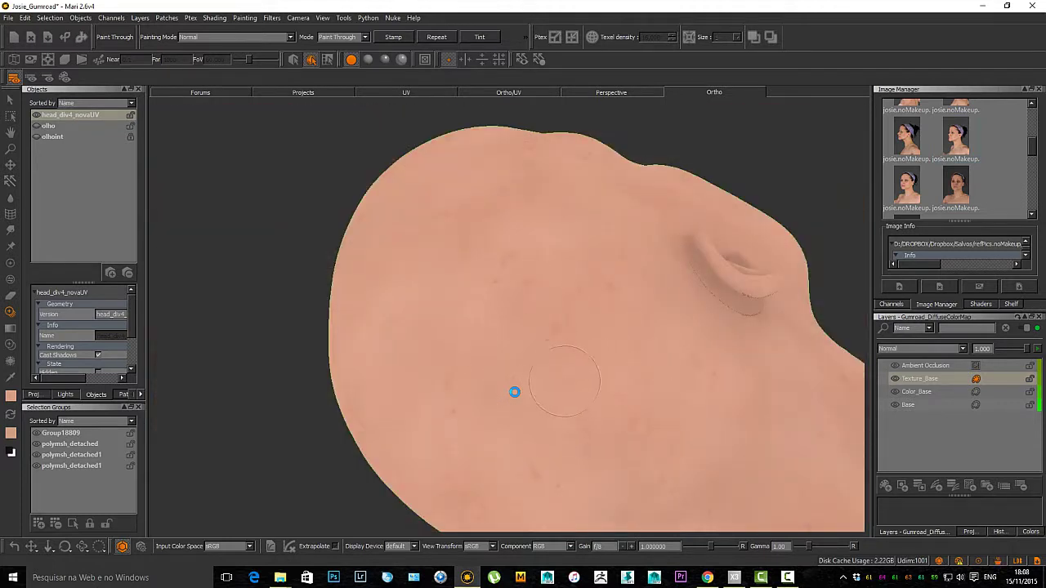
pyautogui.click(515, 392)
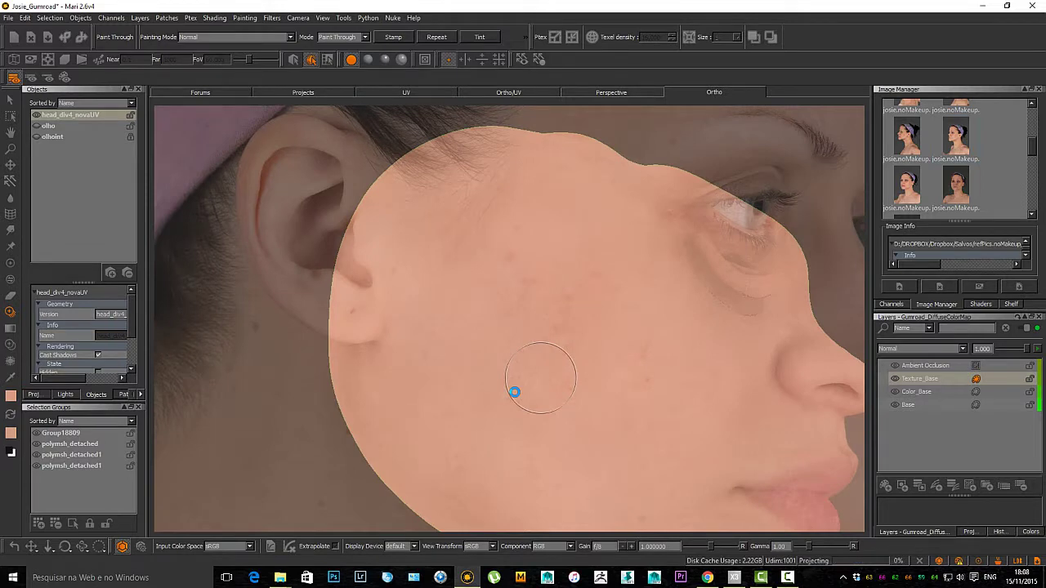
# Step: Paint photo skin texture into the shaded area between the back of the right ear and the skull
pyautogui.keyDown('alt'); pyautogui.moveTo(612, 285); pyautogui.dragTo(740, 314); pyautogui.keyUp('alt')
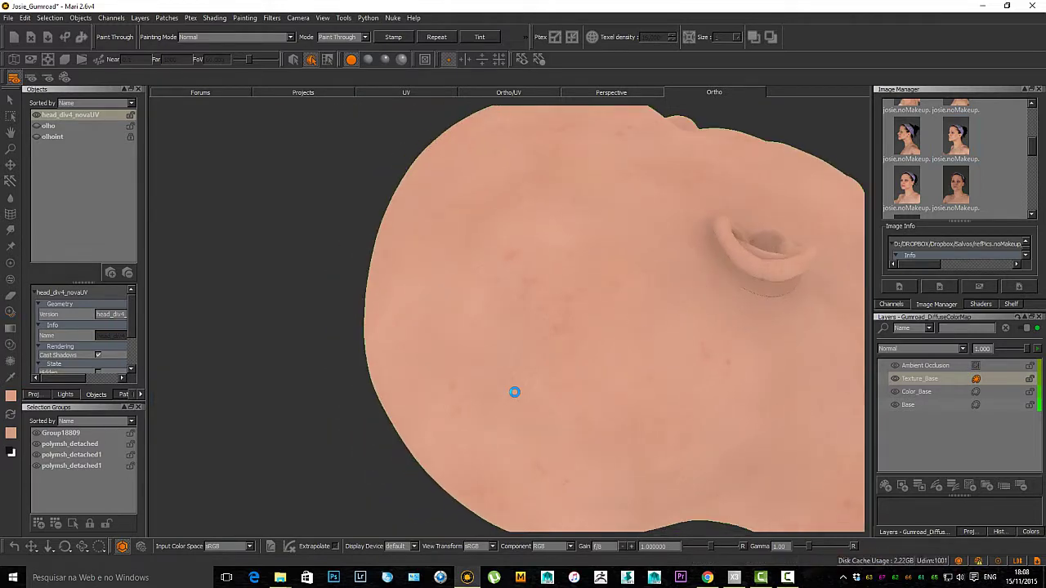
pyautogui.keyDown('alt'); pyautogui.moveTo(740, 314); pyautogui.dragTo(561, 370, button='middle'); pyautogui.keyUp('alt')
pyautogui.moveTo(561, 369)
pyautogui.keyDown('alt'); pyautogui.mouseDown()
pyautogui.moveTo(523, 364)
pyautogui.moveTo(514, 393)
pyautogui.mouseUp(); pyautogui.keyUp('alt')
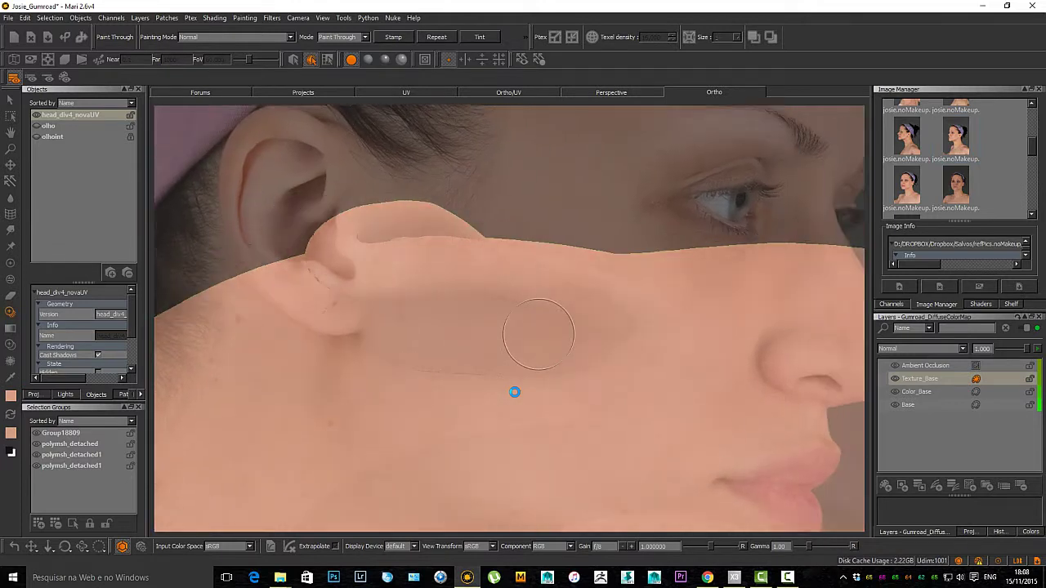
pyautogui.keyDown('ctrl'); pyautogui.keyDown('shift'); pyautogui.moveTo(539, 335); pyautogui.dragTo(586, 337); pyautogui.keyUp('shift'); pyautogui.keyUp('ctrl')
pyautogui.press("'")
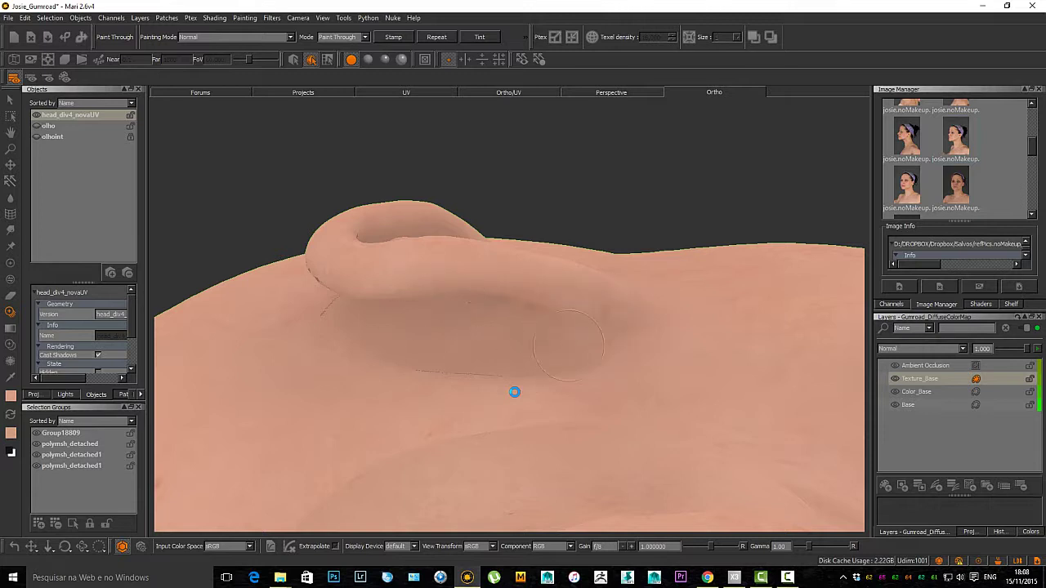
pyautogui.press("'")
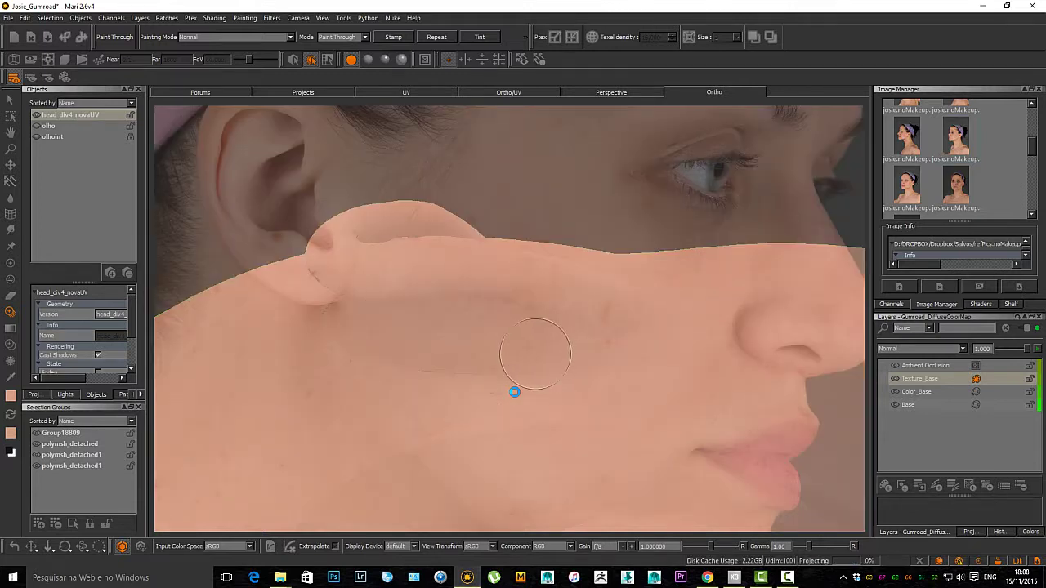
# Step: Switch to the Ortho/UV view and paint photo skin texture over and around the right ear in the UV layout
pyautogui.press('F6')
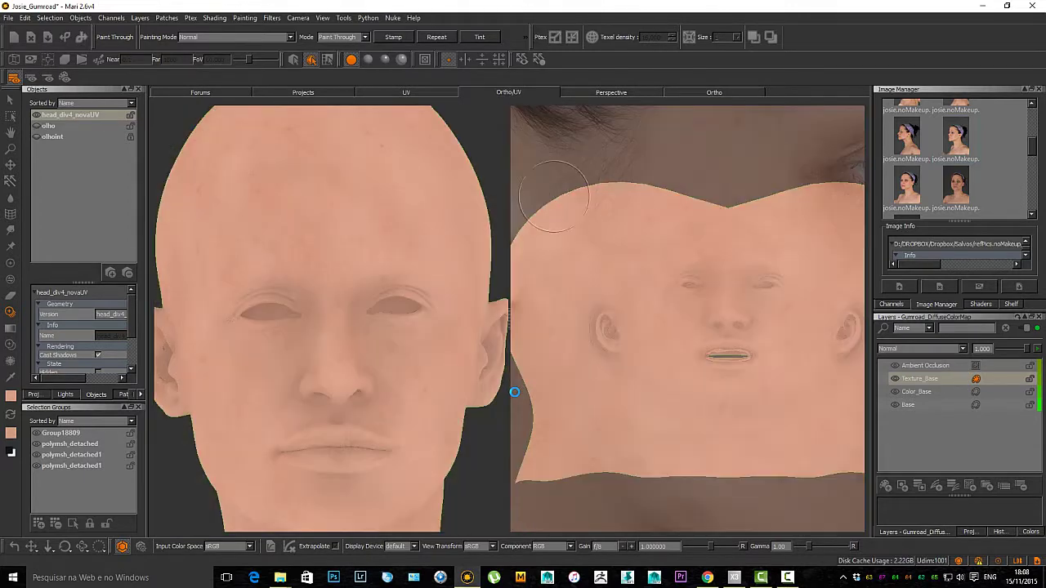
pyautogui.keyDown('alt'); pyautogui.moveTo(626, 315); pyautogui.dragTo(665, 350, button='right'); pyautogui.keyUp('alt')
pyautogui.keyDown('alt'); pyautogui.moveTo(629, 343); pyautogui.dragTo(846, 347, button='middle'); pyautogui.keyUp('alt')
pyautogui.moveTo(608, 330)
pyautogui.keyDown('alt'); pyautogui.mouseDown(button='middle')
pyautogui.moveTo(760, 335)
pyautogui.moveTo(740, 266)
pyautogui.mouseUp(button='middle'); pyautogui.keyUp('alt')
pyautogui.press("'")
pyautogui.keyDown('ctrl'); pyautogui.moveTo(664, 294); pyautogui.dragTo(613, 322); pyautogui.keyUp('ctrl')
pyautogui.press("'")
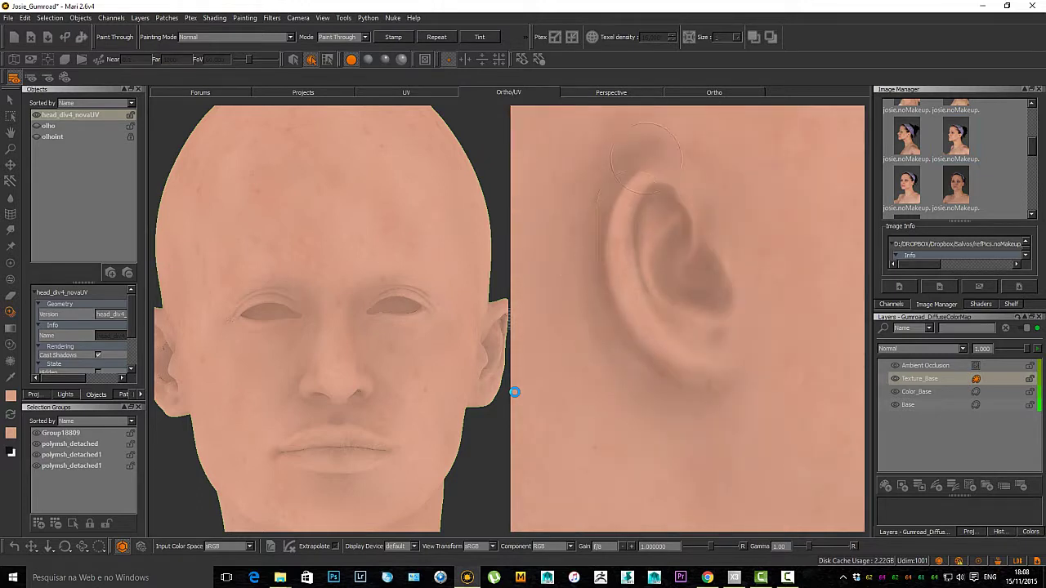
pyautogui.moveTo(677, 251)
pyautogui.mouseDown()
pyautogui.moveTo(696, 287)
pyautogui.moveTo(630, 173)
pyautogui.mouseUp()
pyautogui.press("'")
pyautogui.press("'")
pyautogui.press("'")
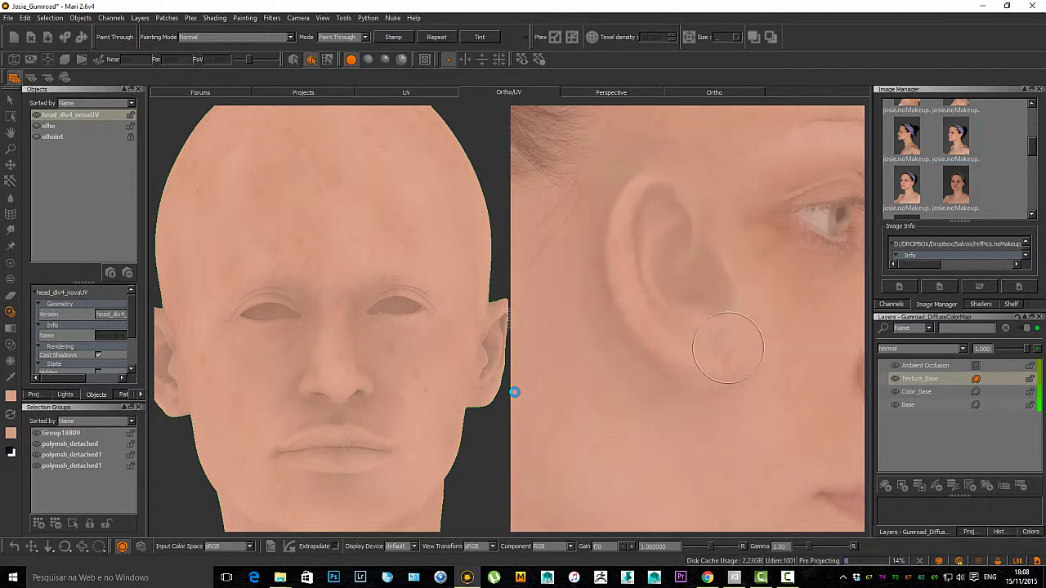
pyautogui.press("'")
# Step: Paint photo skin texture over the speckled patch at the outer corner of the right eye in the UV layout
pyautogui.keyDown('alt'); pyautogui.moveTo(685, 343); pyautogui.dragTo(613, 343, button='right'); pyautogui.keyUp('alt')
pyautogui.keyDown('alt'); pyautogui.moveTo(685, 327); pyautogui.dragTo(572, 355, button='middle'); pyautogui.keyUp('alt')
pyautogui.keyDown('alt'); pyautogui.moveTo(679, 245); pyautogui.dragTo(687, 417, button='middle'); pyautogui.keyUp('alt')
pyautogui.keyDown('alt'); pyautogui.moveTo(654, 344); pyautogui.dragTo(736, 344, button='right'); pyautogui.keyUp('alt')
pyautogui.keyDown('alt'); pyautogui.moveTo(735, 376); pyautogui.dragTo(699, 307, button='middle'); pyautogui.keyUp('alt')
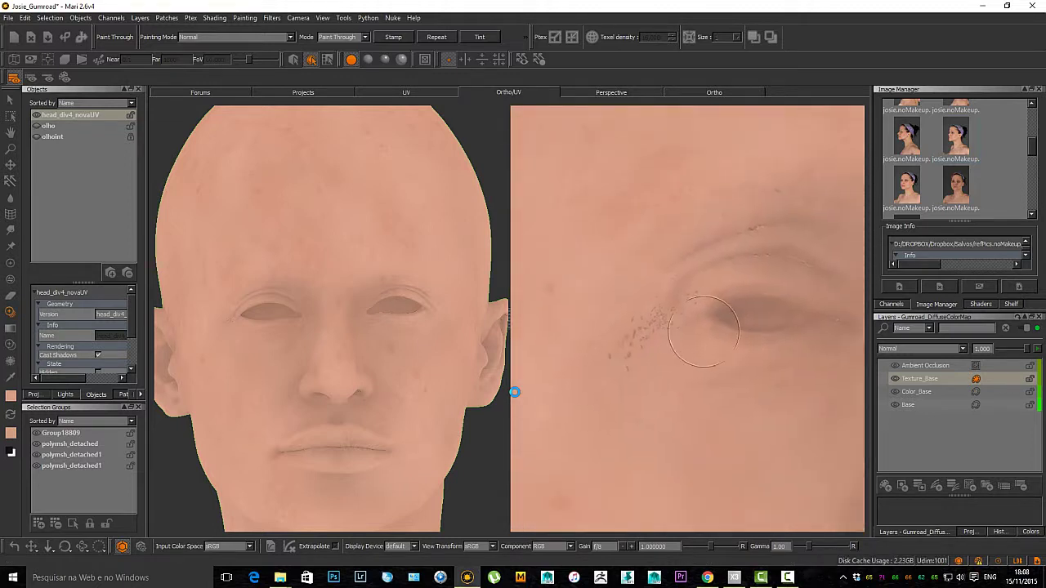
pyautogui.keyDown('alt'); pyautogui.moveTo(699, 327); pyautogui.dragTo(666, 326, button='right'); pyautogui.keyUp('alt')
pyautogui.press("'")
pyautogui.press("'")
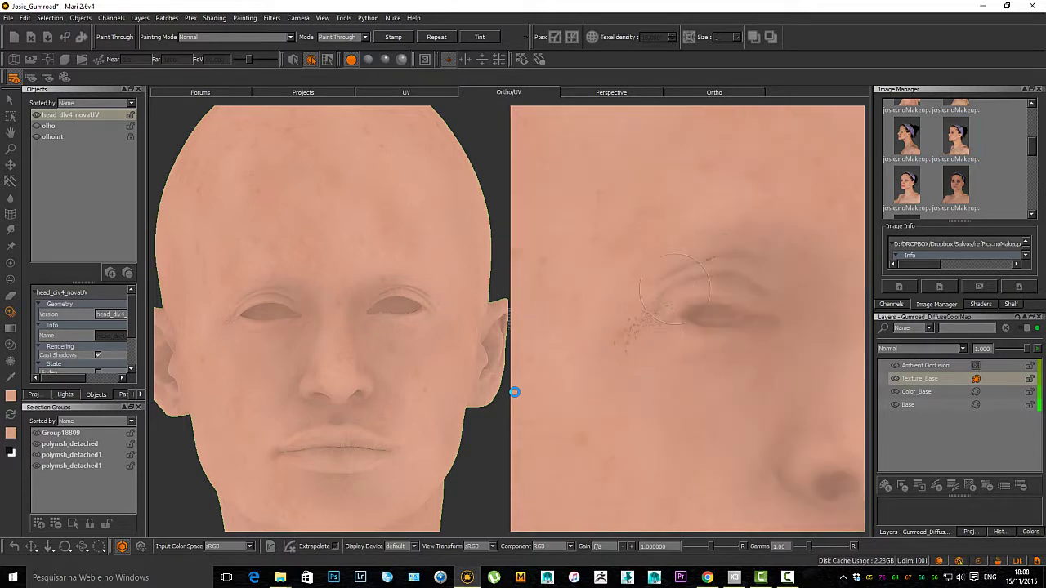
pyautogui.press("'")
pyautogui.press("'")
pyautogui.press("'")
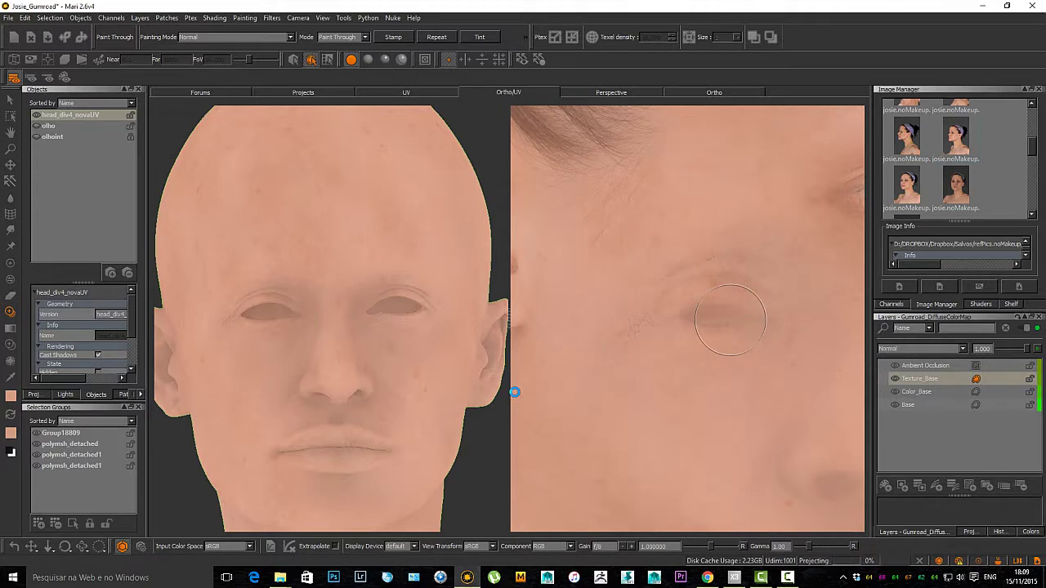
pyautogui.press("'")
# Step: Paint photo skin texture over and around the left ear in the UV layout, realigning the photo between strokes
pyautogui.keyDown('alt'); pyautogui.moveTo(756, 347); pyautogui.dragTo(311, 288, button='middle'); pyautogui.keyUp('alt')
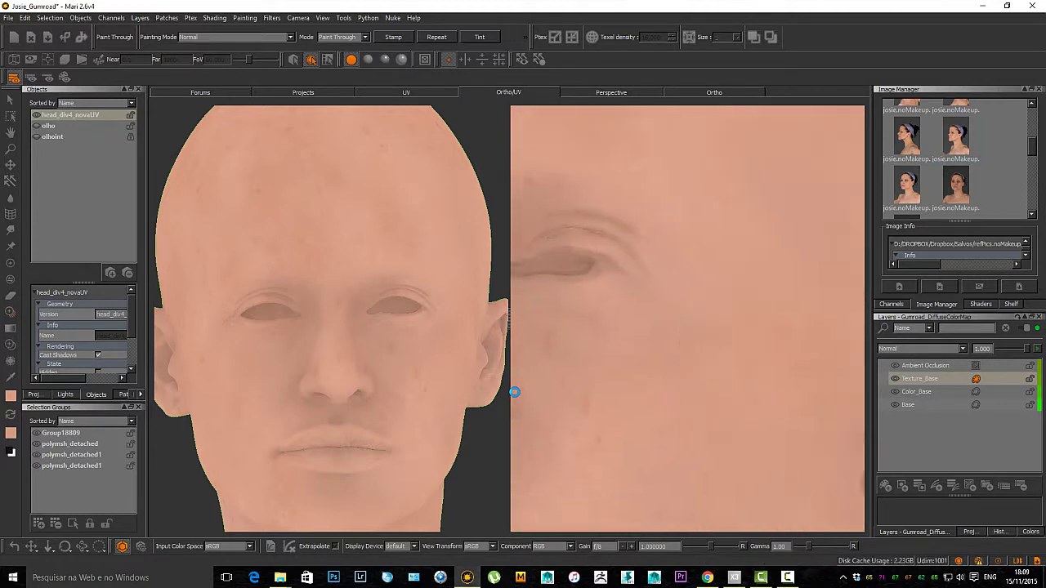
pyautogui.moveTo(858, 491)
pyautogui.keyDown('alt'); pyautogui.mouseDown(button='middle')
pyautogui.moveTo(658, 454)
pyautogui.moveTo(646, 303)
pyautogui.mouseUp(button='middle'); pyautogui.keyUp('alt')
pyautogui.press("'")
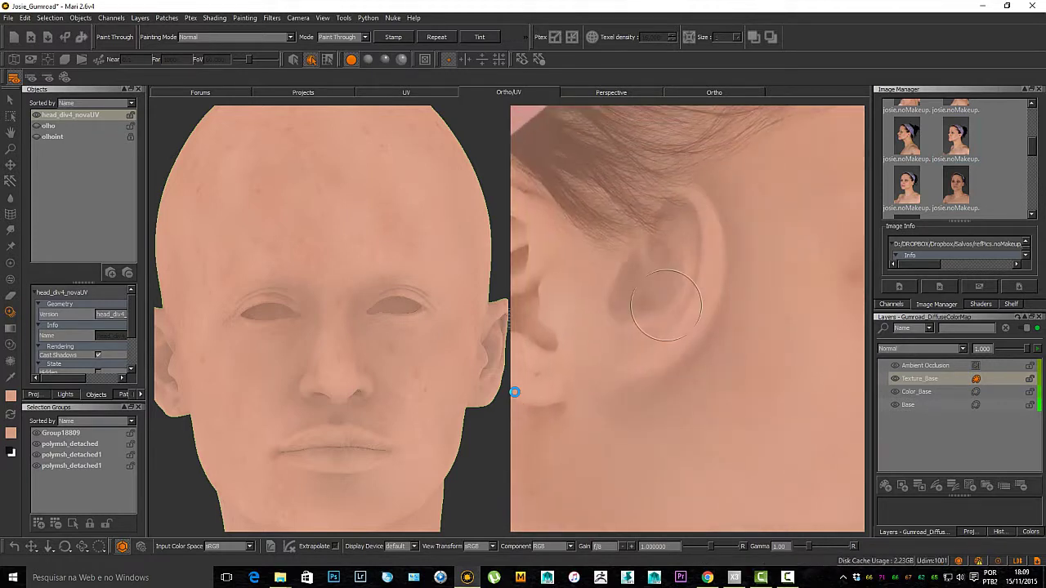
pyautogui.press("'")
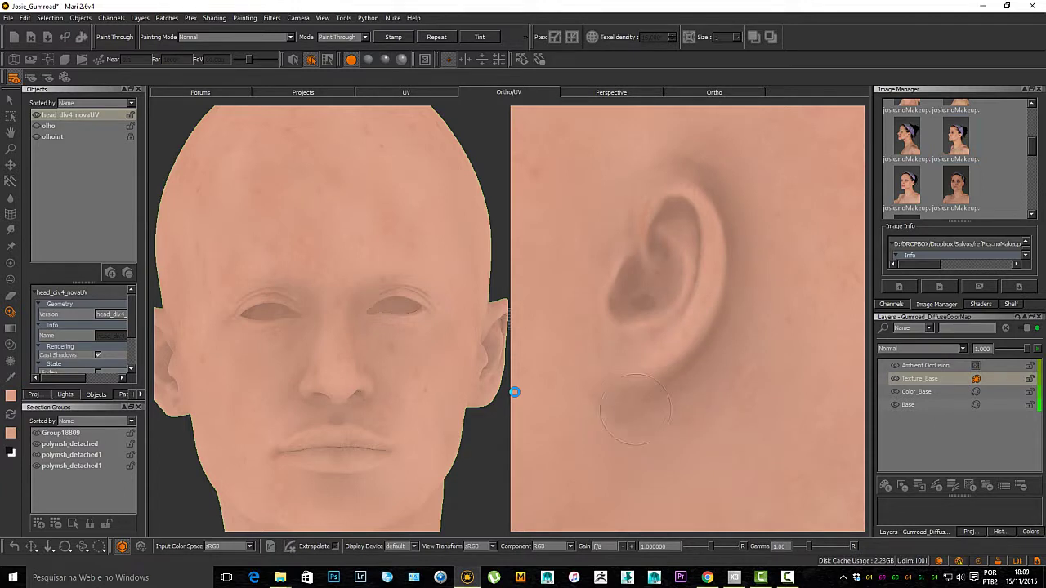
pyautogui.press("'")
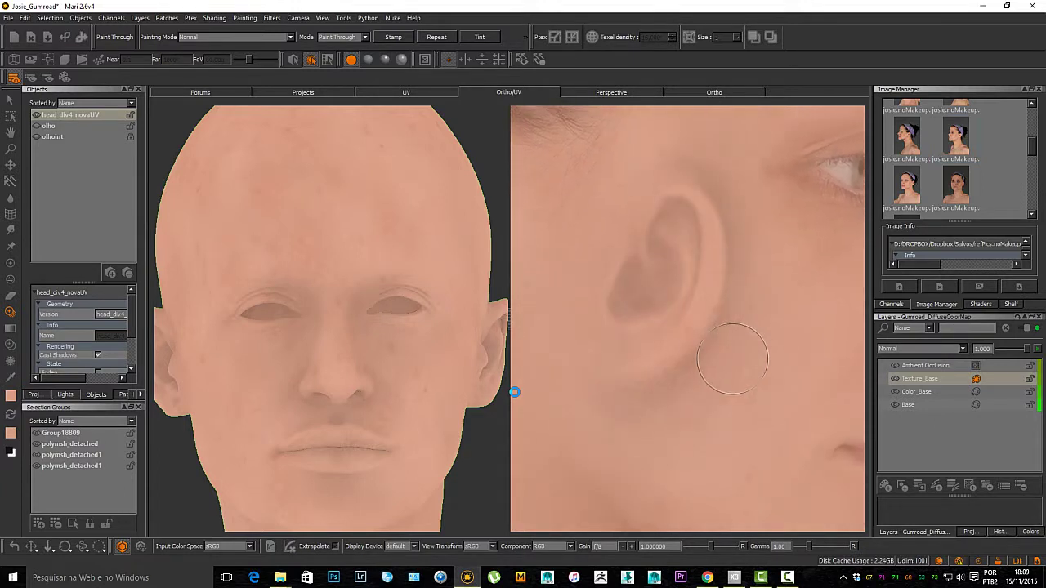
pyautogui.press("'")
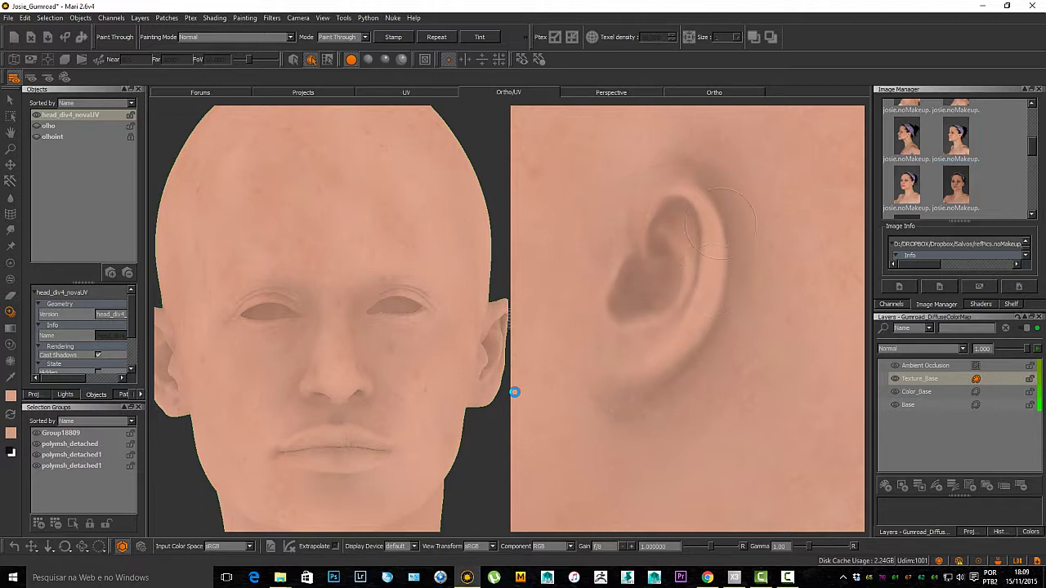
pyautogui.press("'")
pyautogui.press("'")
pyautogui.press("'")
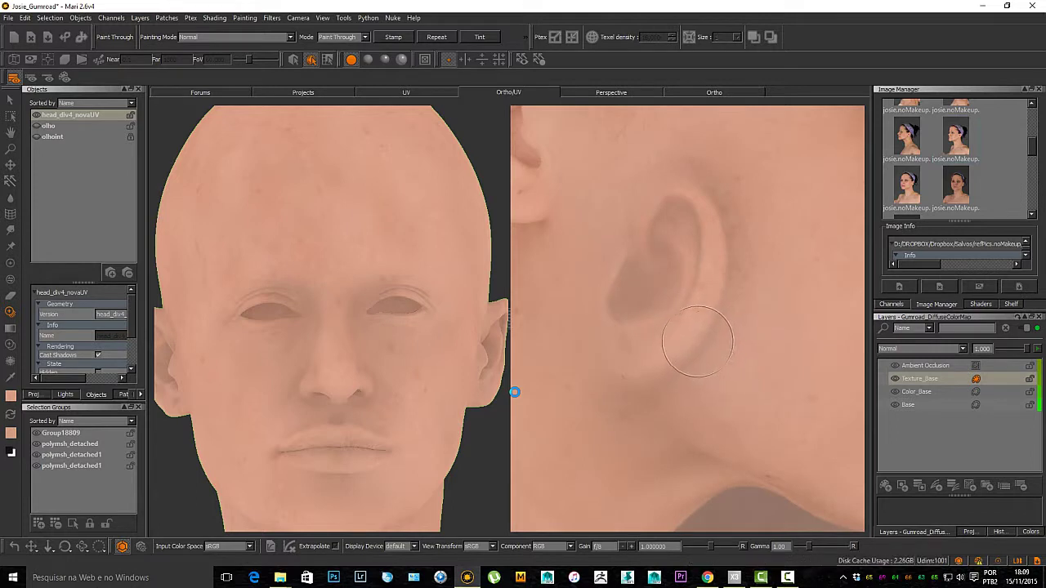
pyautogui.keyDown('alt'); pyautogui.moveTo(715, 347); pyautogui.dragTo(681, 319, button='right'); pyautogui.keyUp('alt')
pyautogui.keyDown('alt'); pyautogui.moveTo(580, 311); pyautogui.dragTo(719, 332, button='middle'); pyautogui.keyUp('alt')
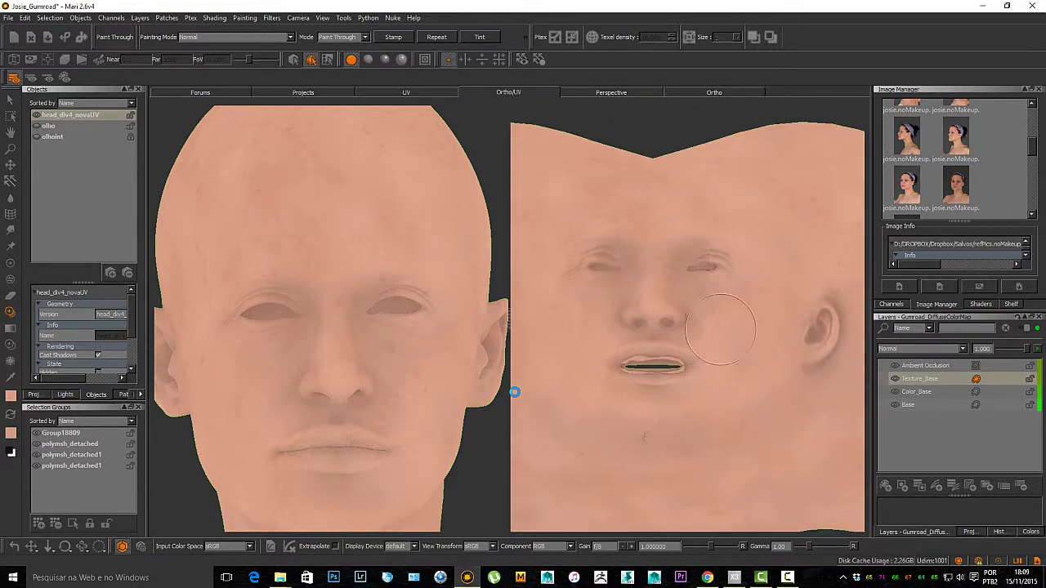
# Step: Paint photo skin texture over the dark mark below the mouth in the UV layout, aligning the reference photo over it
pyautogui.keyDown('alt'); pyautogui.moveTo(633, 342); pyautogui.dragTo(662, 319, button='middle'); pyautogui.keyUp('alt')
pyautogui.keyDown('alt'); pyautogui.moveTo(662, 320); pyautogui.dragTo(676, 393, button='right'); pyautogui.keyUp('alt')
pyautogui.keyDown('alt'); pyautogui.moveTo(676, 394); pyautogui.dragTo(676, 200, button='middle'); pyautogui.keyUp('alt')
pyautogui.moveTo(643, 304)
pyautogui.keyDown('alt'); pyautogui.mouseDown(button='right')
pyautogui.moveTo(697, 333)
pyautogui.moveTo(658, 286)
pyautogui.moveTo(678, 324)
pyautogui.mouseUp(button='right'); pyautogui.keyUp('alt')
pyautogui.keyDown('shift'); pyautogui.moveTo(684, 341); pyautogui.dragTo(666, 317); pyautogui.keyUp('shift')
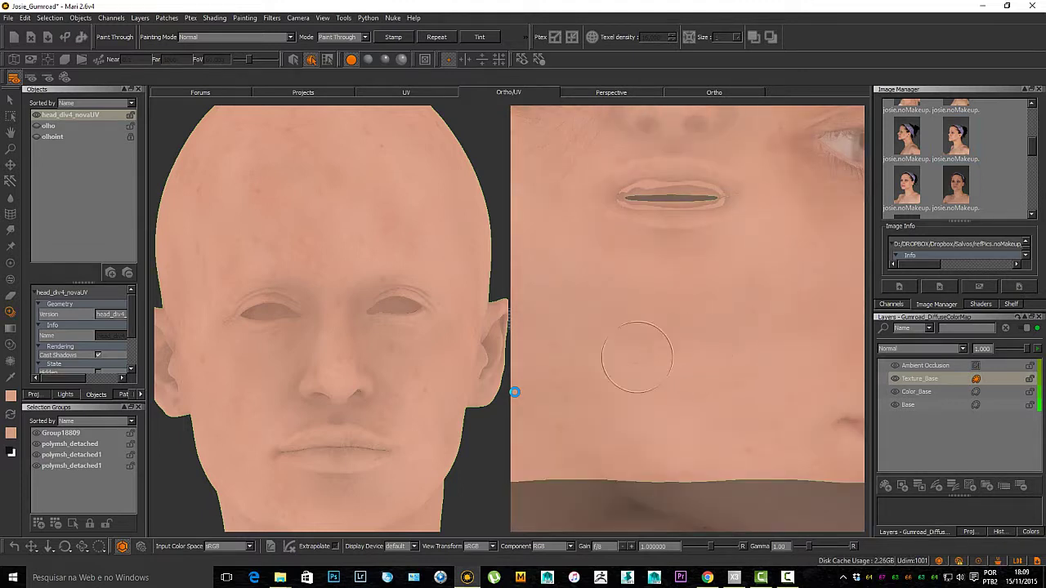
# Step: Paint photo skin texture over the crease area on the underside of the chin in the Ortho view
pyautogui.keyDown('alt'); pyautogui.moveTo(344, 392); pyautogui.dragTo(347, 253); pyautogui.keyUp('alt')
pyautogui.keyDown('alt'); pyautogui.moveTo(347, 368); pyautogui.dragTo(298, 311, button='middle'); pyautogui.keyUp('alt')
pyautogui.keyDown('alt'); pyautogui.moveTo(298, 311); pyautogui.dragTo(352, 339, button='right'); pyautogui.keyUp('alt')
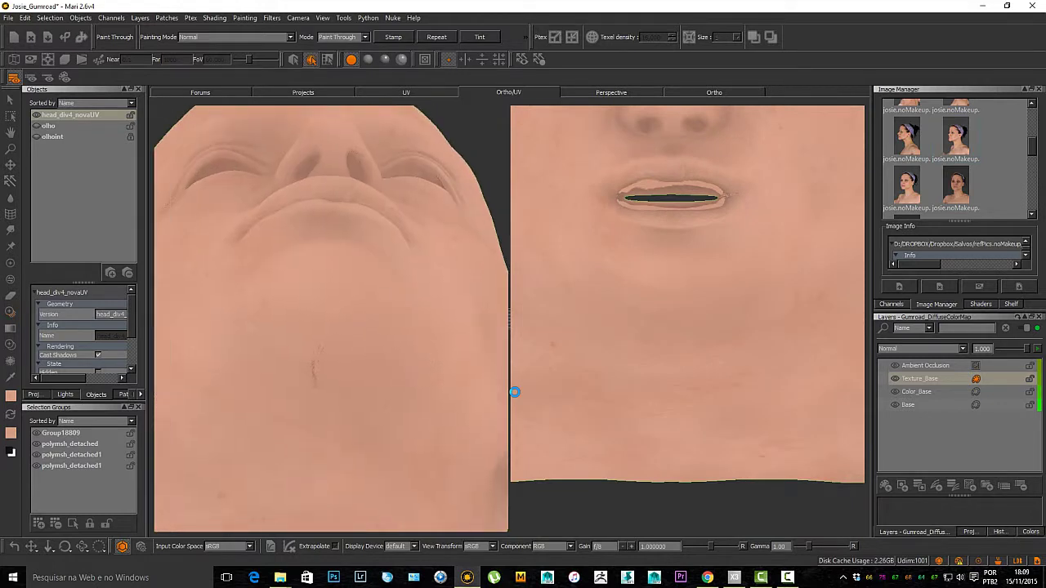
pyautogui.keyDown('alt'); pyautogui.moveTo(327, 327); pyautogui.dragTo(372, 327, button='middle'); pyautogui.keyUp('alt')
pyautogui.moveTo(322, 372)
pyautogui.keyDown('alt'); pyautogui.mouseDown()
pyautogui.moveTo(390, 357)
pyautogui.moveTo(357, 346)
pyautogui.moveTo(330, 373)
pyautogui.mouseUp(); pyautogui.keyUp('alt')
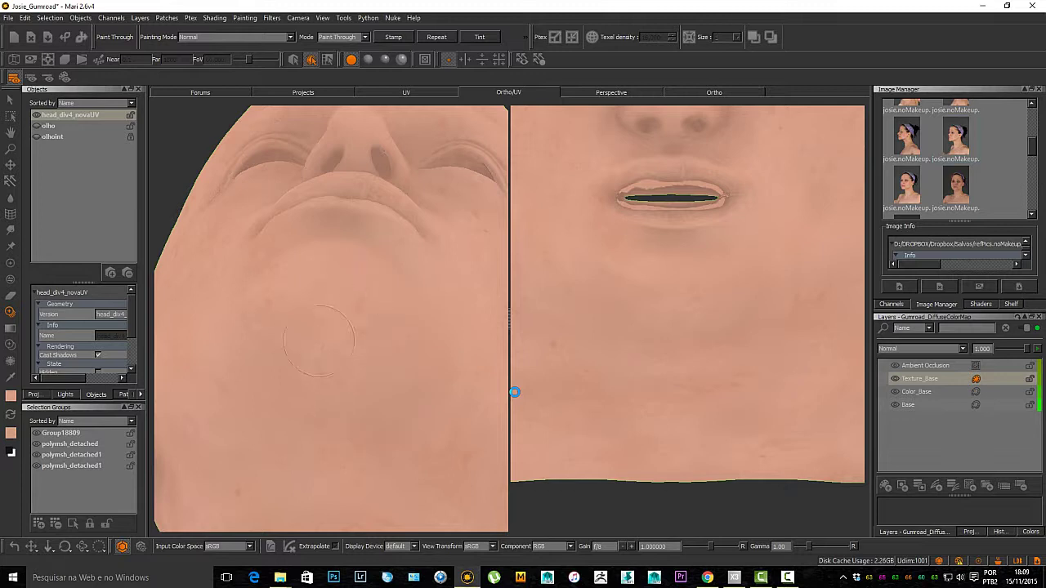
pyautogui.keyDown('alt'); pyautogui.moveTo(282, 386); pyautogui.dragTo(250, 398); pyautogui.keyUp('alt')
pyautogui.keyDown('alt'); pyautogui.moveTo(344, 392); pyautogui.dragTo(343, 378); pyautogui.keyUp('alt')
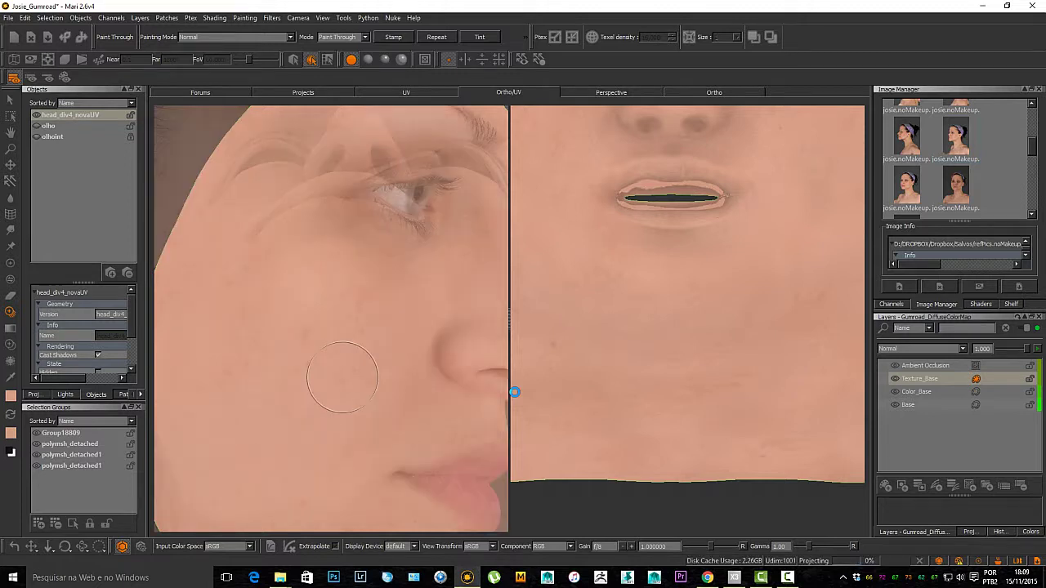
# Step: Paint photo skin texture over the front of the chin and jaw, checking the blend near the right mouth corner
pyautogui.moveTo(374, 303)
pyautogui.keyDown('alt'); pyautogui.mouseDown()
pyautogui.moveTo(290, 325)
pyautogui.moveTo(288, 338)
pyautogui.moveTo(409, 345)
pyautogui.moveTo(376, 317)
pyautogui.mouseUp(); pyautogui.keyUp('alt')
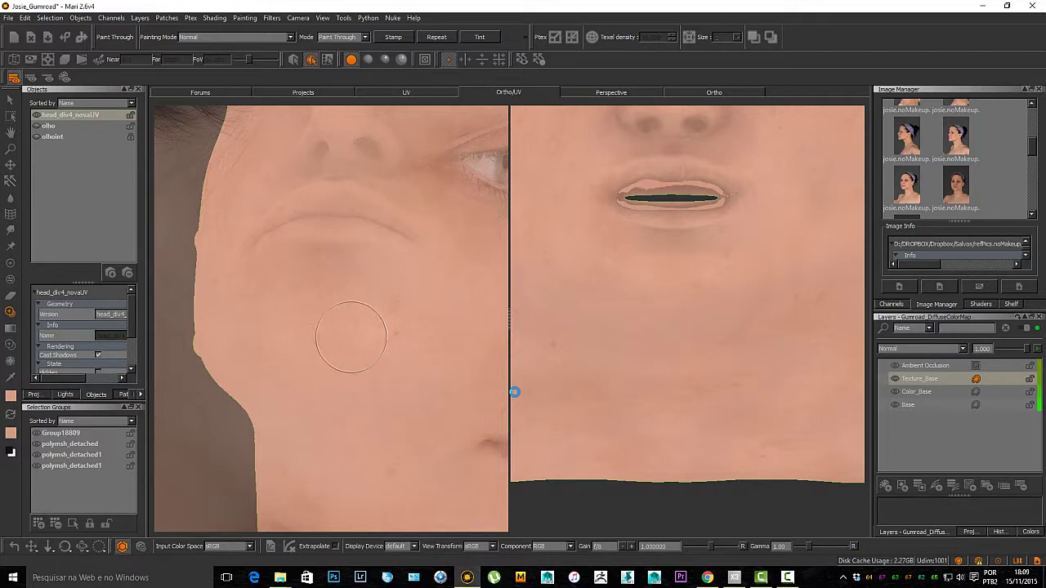
pyautogui.keyDown('alt'); pyautogui.moveTo(350, 336); pyautogui.dragTo(425, 334); pyautogui.keyUp('alt')
pyautogui.keyDown('alt'); pyautogui.moveTo(304, 309); pyautogui.dragTo(401, 350, button='middle'); pyautogui.keyUp('alt')
pyautogui.keyDown('alt'); pyautogui.moveTo(401, 350); pyautogui.dragTo(382, 334); pyautogui.keyUp('alt')
pyautogui.keyDown('alt'); pyautogui.moveTo(359, 326); pyautogui.dragTo(409, 327, button='right'); pyautogui.keyUp('alt')
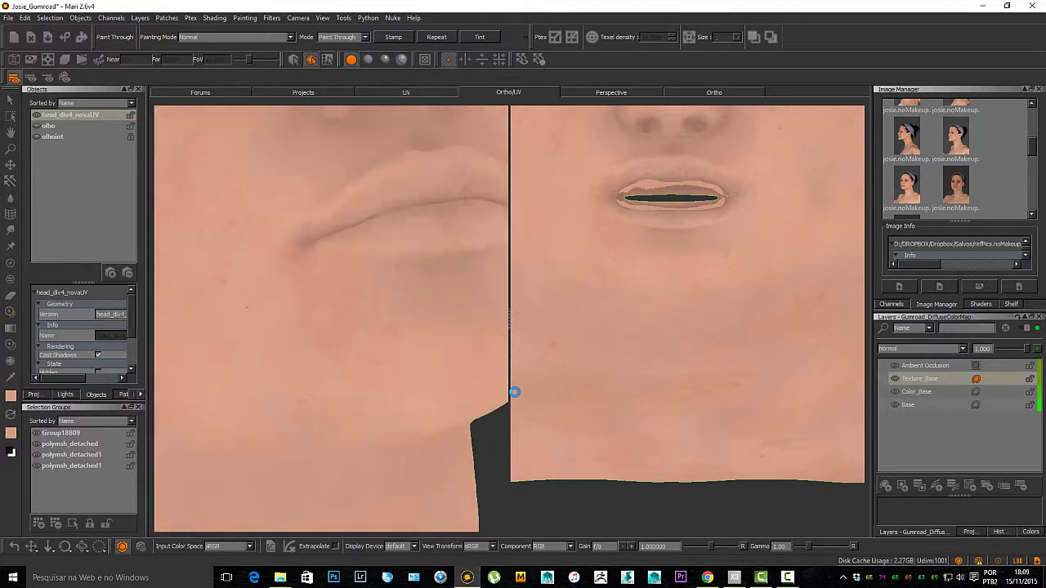
pyautogui.moveTo(400, 327)
pyautogui.keyDown('alt'); pyautogui.mouseDown()
pyautogui.moveTo(379, 315)
pyautogui.moveTo(393, 306)
pyautogui.moveTo(373, 257)
pyautogui.mouseUp(); pyautogui.keyUp('alt')
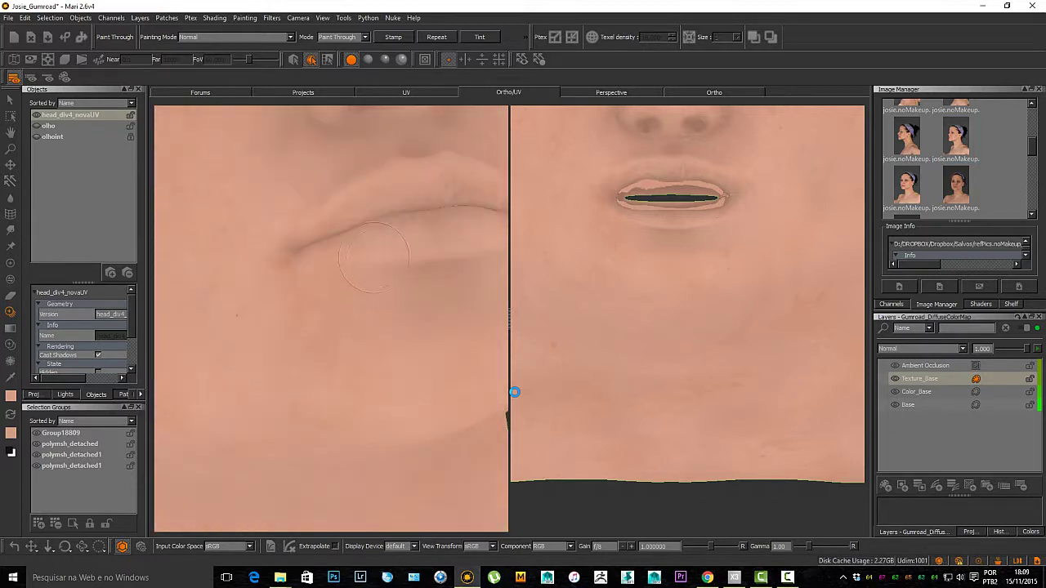
pyautogui.keyDown('alt'); pyautogui.moveTo(377, 305); pyautogui.dragTo(374, 306); pyautogui.keyUp('alt')
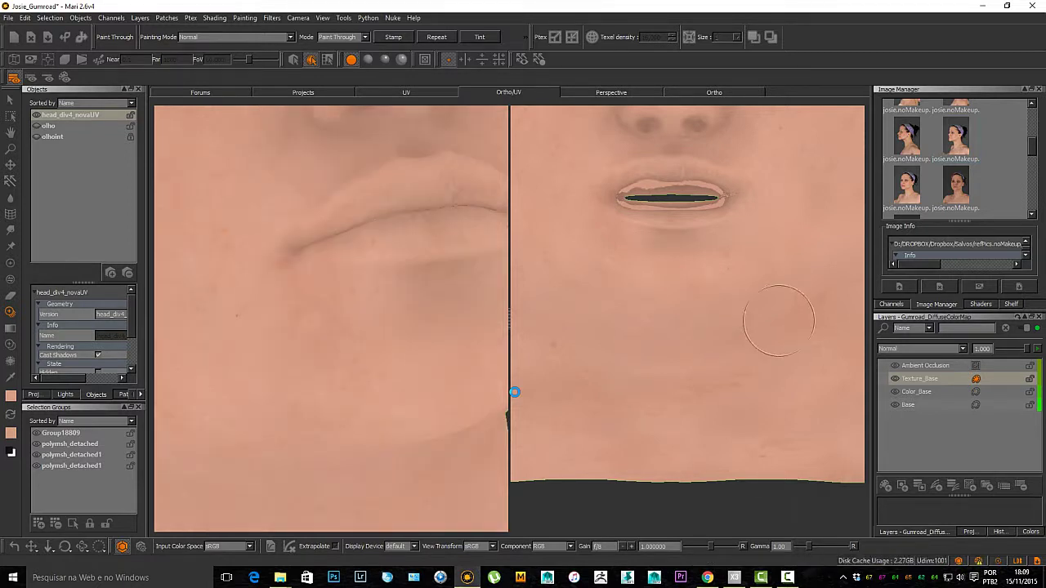
# Step: Hide the Ambient Occlusion layer to expose the bare skin texture around the mouth in the UV layout
pyautogui.keyDown('alt'); pyautogui.moveTo(777, 318); pyautogui.dragTo(719, 298, button='right'); pyautogui.keyUp('alt')
pyautogui.moveTo(719, 298)
pyautogui.keyDown('alt'); pyautogui.mouseDown(button='middle')
pyautogui.moveTo(748, 355)
pyautogui.moveTo(744, 382)
pyautogui.mouseUp(button='middle'); pyautogui.keyUp('alt')
pyautogui.keyDown('alt'); pyautogui.moveTo(744, 382); pyautogui.dragTo(804, 388, button='right'); pyautogui.keyUp('alt')
pyautogui.keyDown('alt'); pyautogui.moveTo(782, 400); pyautogui.dragTo(760, 373, button='middle'); pyautogui.keyUp('alt')
pyautogui.press('o')
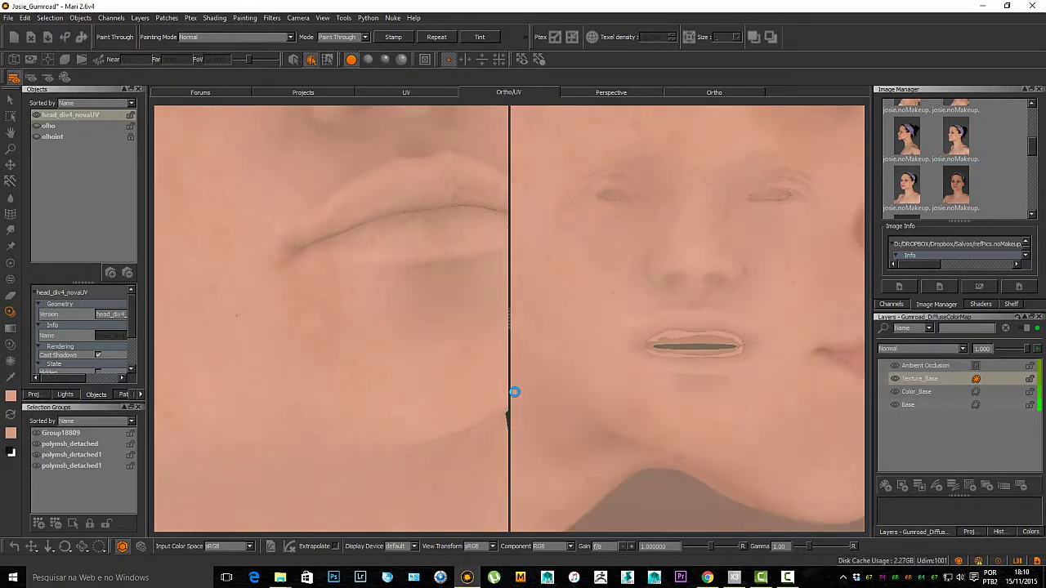
pyautogui.click(895, 366)
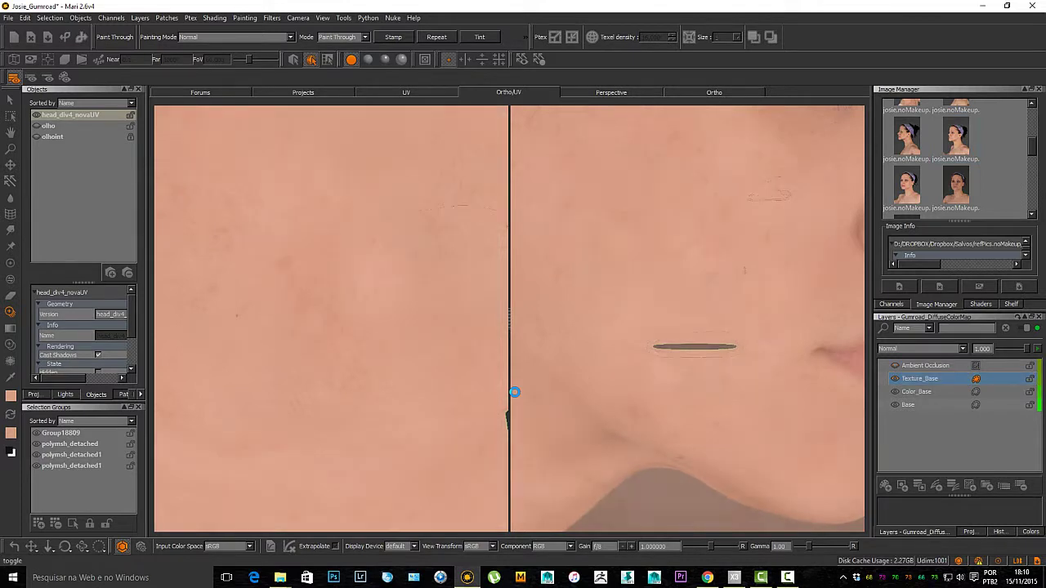
# Step: Paint photo skin texture over the thin lines around the mouth opening in the UV layout, realigning the reference photo
pyautogui.moveTo(741, 408)
pyautogui.keyDown('alt'); pyautogui.mouseDown(button='right')
pyautogui.moveTo(791, 411)
pyautogui.moveTo(759, 409)
pyautogui.moveTo(797, 426)
pyautogui.mouseUp(button='right'); pyautogui.keyUp('alt')
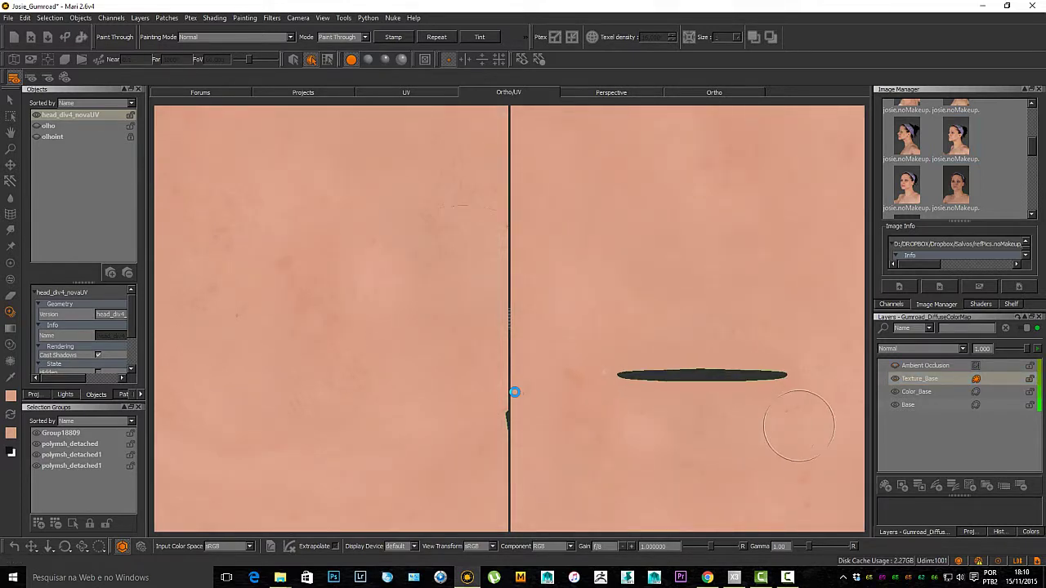
pyautogui.keyDown('alt'); pyautogui.moveTo(765, 427); pyautogui.dragTo(694, 383, button='middle'); pyautogui.keyUp('alt')
pyautogui.keyDown('alt'); pyautogui.moveTo(694, 383); pyautogui.dragTo(706, 380, button='right'); pyautogui.keyUp('alt')
pyautogui.moveTo(704, 377)
pyautogui.keyDown('shift'); pyautogui.mouseDown()
pyautogui.moveTo(702, 368)
pyautogui.moveTo(713, 427)
pyautogui.moveTo(700, 358)
pyautogui.mouseUp(); pyautogui.keyUp('shift')
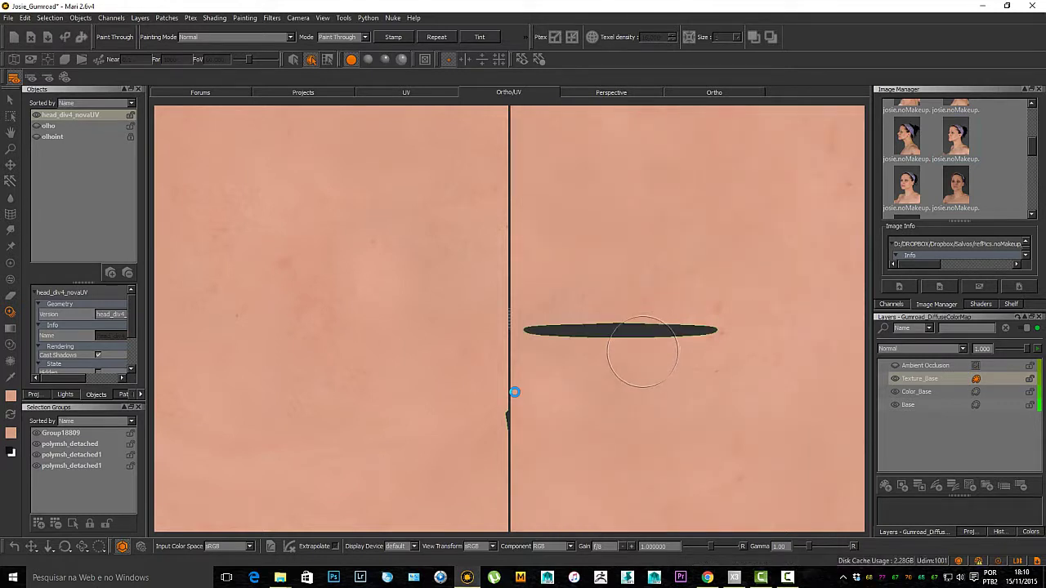
pyautogui.keyDown('alt'); pyautogui.moveTo(643, 355); pyautogui.dragTo(730, 364, button='middle'); pyautogui.keyUp('alt')
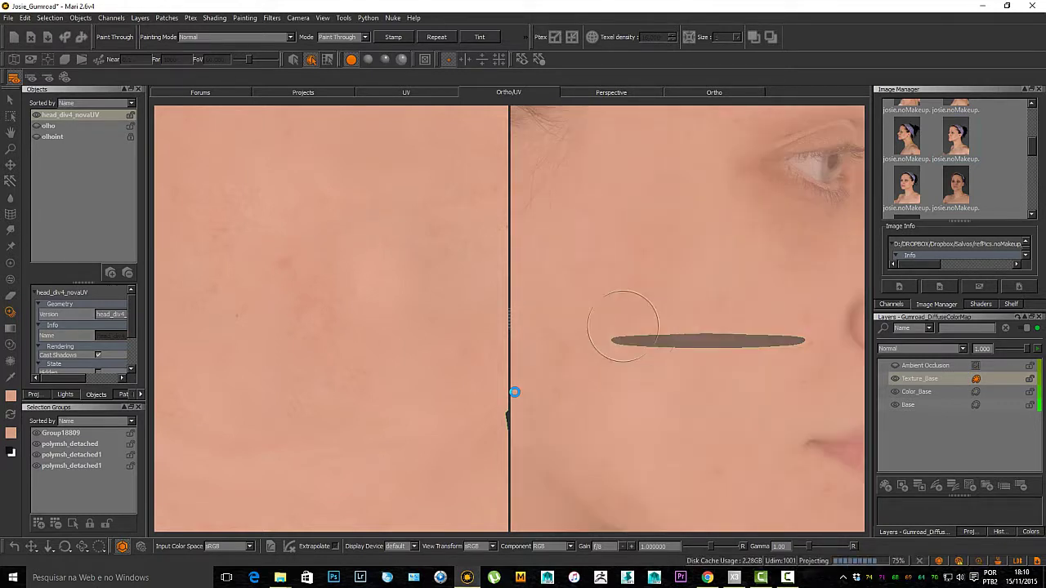
# Step: Paint photo skin texture over the leftover nostril marks and eyelid line above the mouth in the UV layout
pyautogui.keyDown('alt'); pyautogui.moveTo(724, 248); pyautogui.dragTo(692, 348, button='middle'); pyautogui.keyUp('alt')
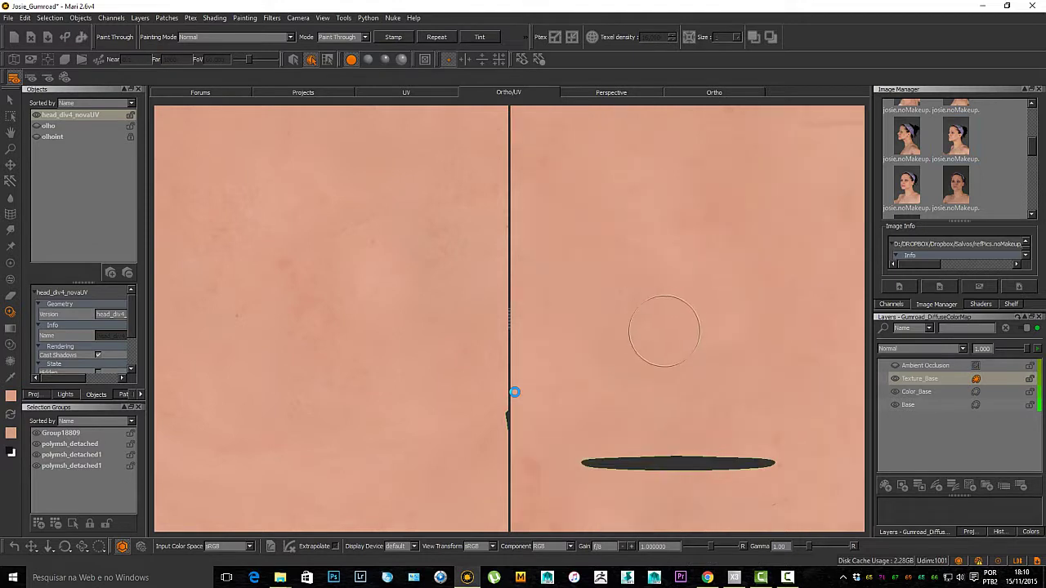
pyautogui.keyDown('alt'); pyautogui.moveTo(663, 332); pyautogui.dragTo(606, 332, button='right'); pyautogui.keyUp('alt')
pyautogui.keyDown('alt'); pyautogui.moveTo(684, 378); pyautogui.dragTo(692, 401, button='middle'); pyautogui.keyUp('alt')
pyautogui.keyDown('alt'); pyautogui.moveTo(722, 297); pyautogui.dragTo(644, 332, button='middle'); pyautogui.keyUp('alt')
pyautogui.keyDown('alt'); pyautogui.moveTo(644, 332); pyautogui.dragTo(693, 332, button='right'); pyautogui.keyUp('alt')
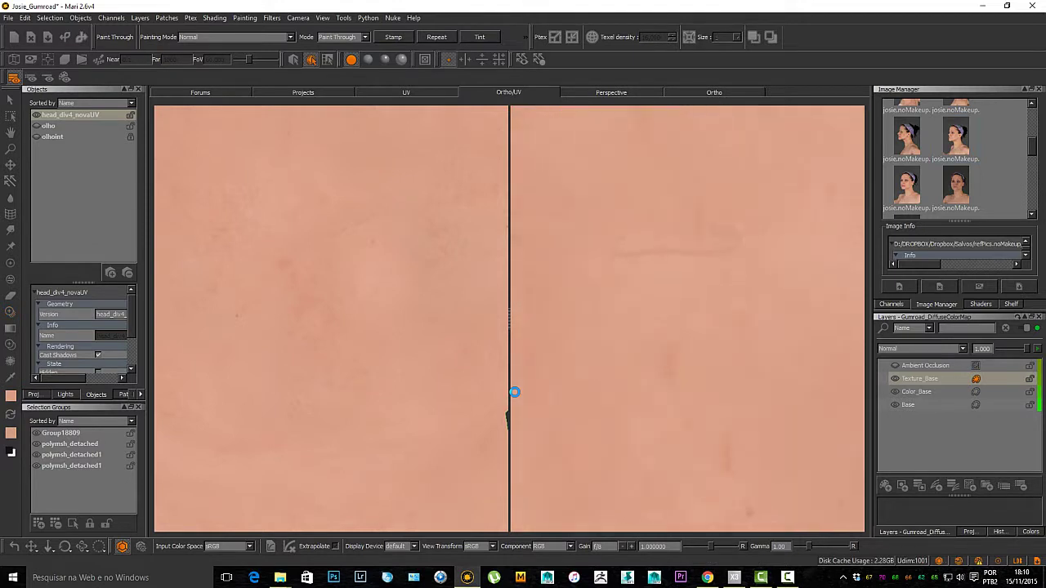
pyautogui.keyDown('shift'); pyautogui.moveTo(688, 323); pyautogui.dragTo(670, 329); pyautogui.keyUp('shift')
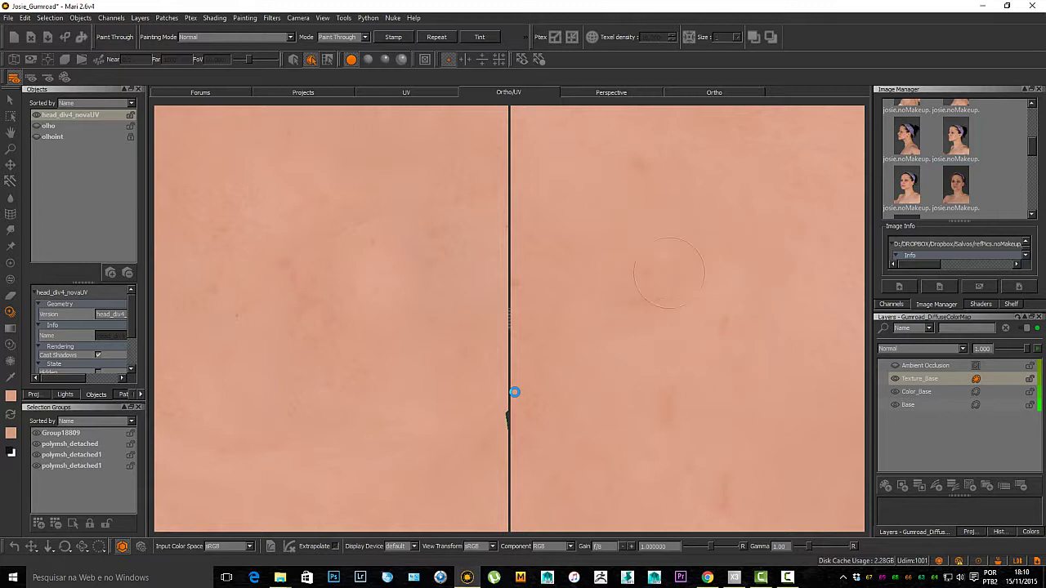
pyautogui.moveTo(717, 353); pyautogui.dragTo(707, 349)
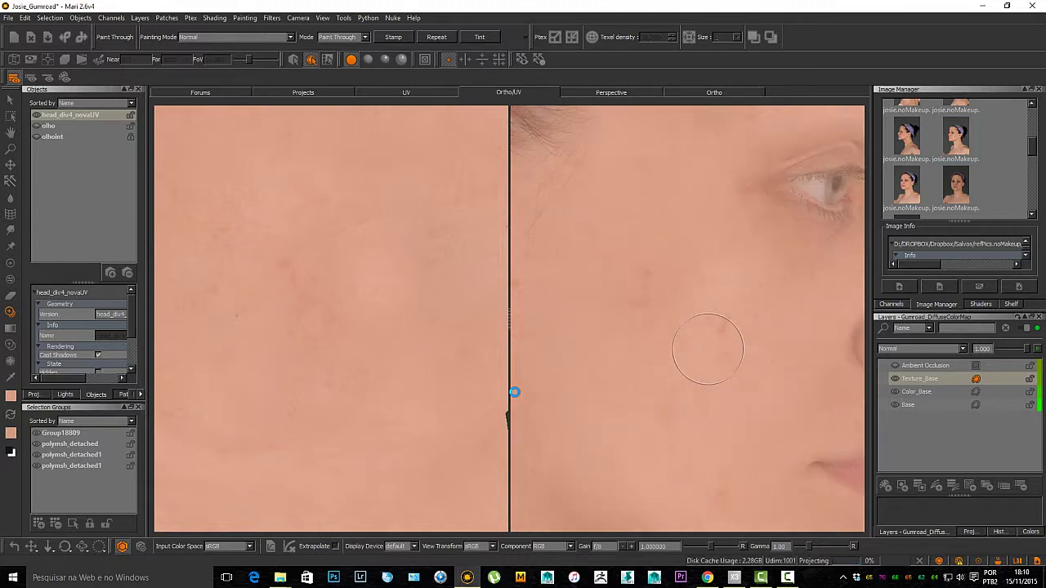
# Step: Show the Ambient Occlusion layer again and check the skin texture on the ear in the UV layout
pyautogui.keyDown('alt'); pyautogui.moveTo(708, 344); pyautogui.dragTo(667, 375, button='right'); pyautogui.keyUp('alt')
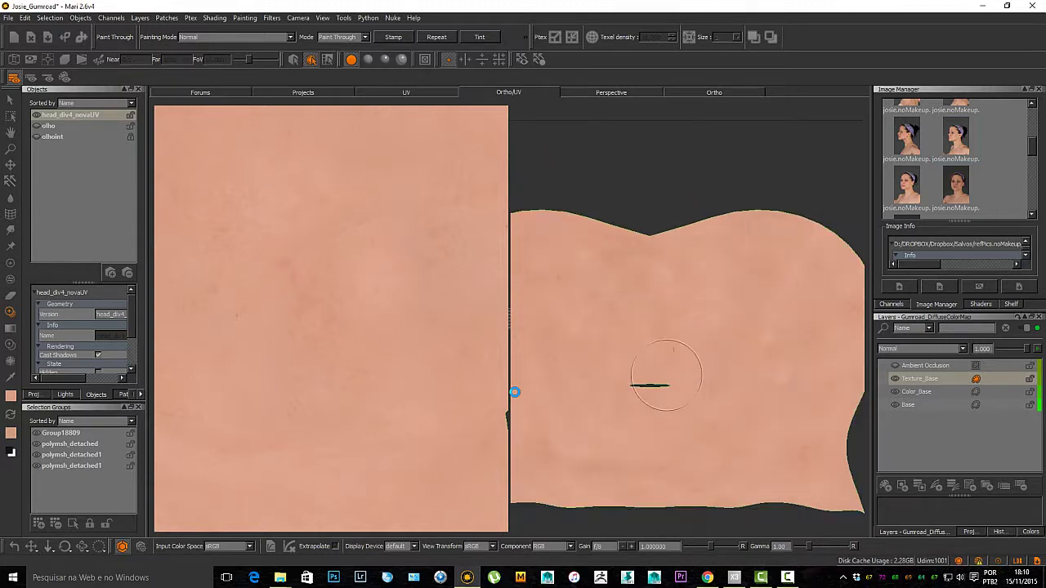
pyautogui.scroll(5, 667, 375)
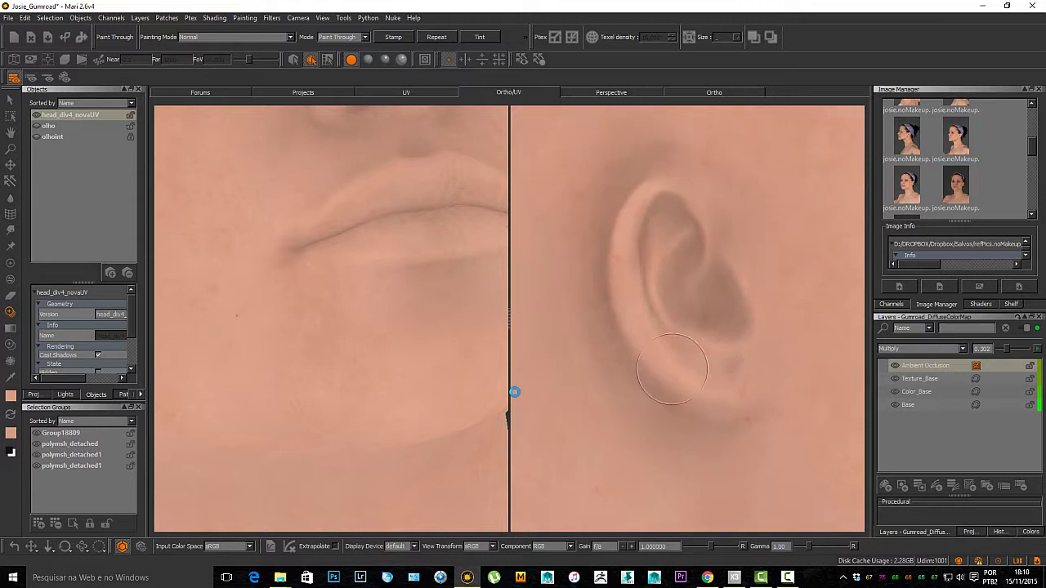
pyautogui.keyDown('alt'); pyautogui.moveTo(672, 368); pyautogui.dragTo(694, 359, button='right'); pyautogui.keyUp('alt')
pyautogui.keyDown('alt'); pyautogui.moveTo(695, 359); pyautogui.dragTo(719, 371, button='middle'); pyautogui.keyUp('alt')
pyautogui.keyDown('alt'); pyautogui.moveTo(719, 370); pyautogui.dragTo(637, 352, button='right'); pyautogui.keyUp('alt')
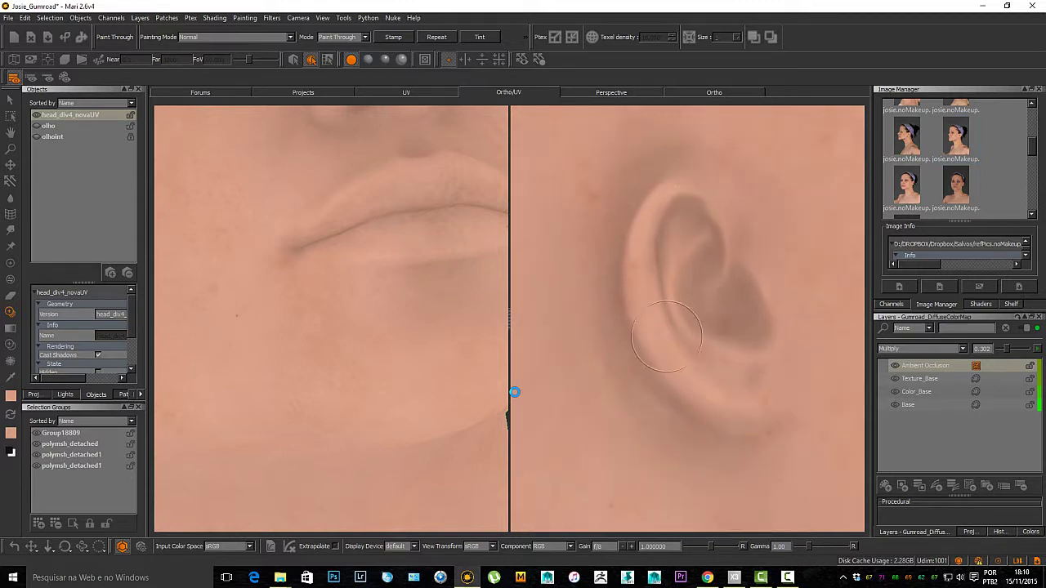
# Step: Examine the skin texture on and behind the right ear from several angles in the Ortho view
pyautogui.keyDown('alt'); pyautogui.moveTo(376, 318); pyautogui.dragTo(294, 314, button='right'); pyautogui.keyUp('alt')
pyautogui.keyDown('alt'); pyautogui.moveTo(294, 314); pyautogui.dragTo(441, 335); pyautogui.keyUp('alt')
pyautogui.keyDown('alt'); pyautogui.moveTo(311, 343); pyautogui.dragTo(376, 339); pyautogui.keyUp('alt')
pyautogui.keyDown('alt'); pyautogui.moveTo(294, 355); pyautogui.dragTo(375, 348, button='middle'); pyautogui.keyUp('alt')
pyautogui.keyDown('alt'); pyautogui.moveTo(286, 376); pyautogui.dragTo(349, 390); pyautogui.keyUp('alt')
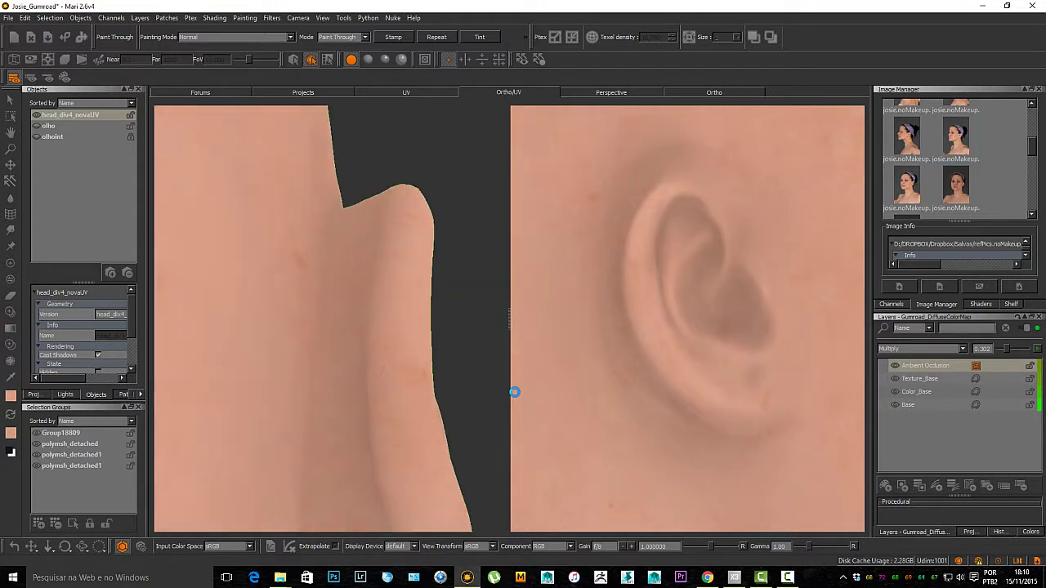
pyautogui.keyDown('alt'); pyautogui.moveTo(348, 389); pyautogui.dragTo(368, 300, button='middle'); pyautogui.keyUp('alt')
pyautogui.keyDown('alt'); pyautogui.moveTo(368, 300); pyautogui.dragTo(434, 327); pyautogui.keyUp('alt')
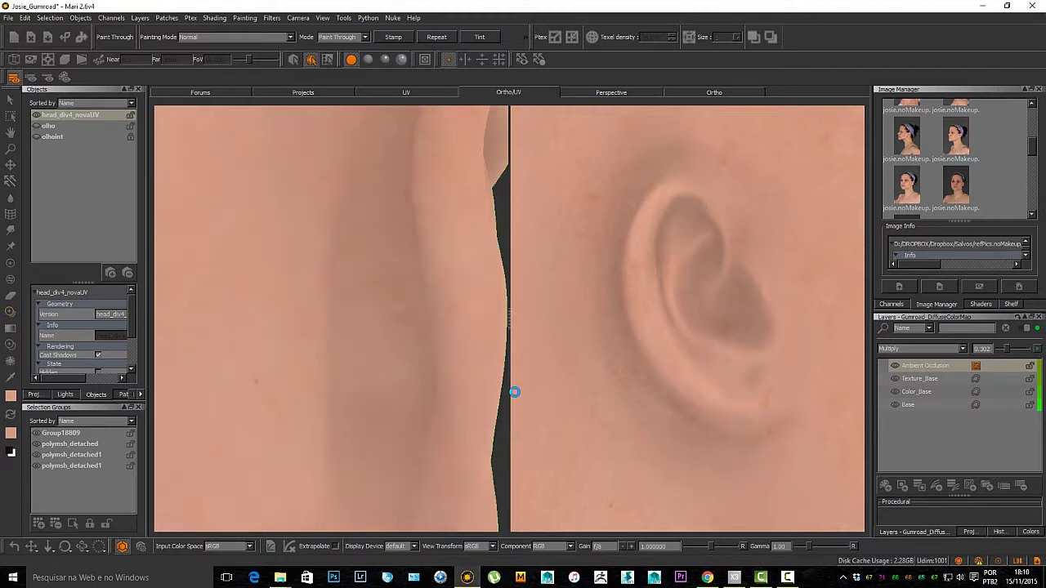
pyautogui.keyDown('alt'); pyautogui.moveTo(433, 327); pyautogui.dragTo(362, 292, button='right'); pyautogui.keyUp('alt')
pyautogui.keyDown('alt'); pyautogui.moveTo(362, 292); pyautogui.dragTo(392, 331); pyautogui.keyUp('alt')
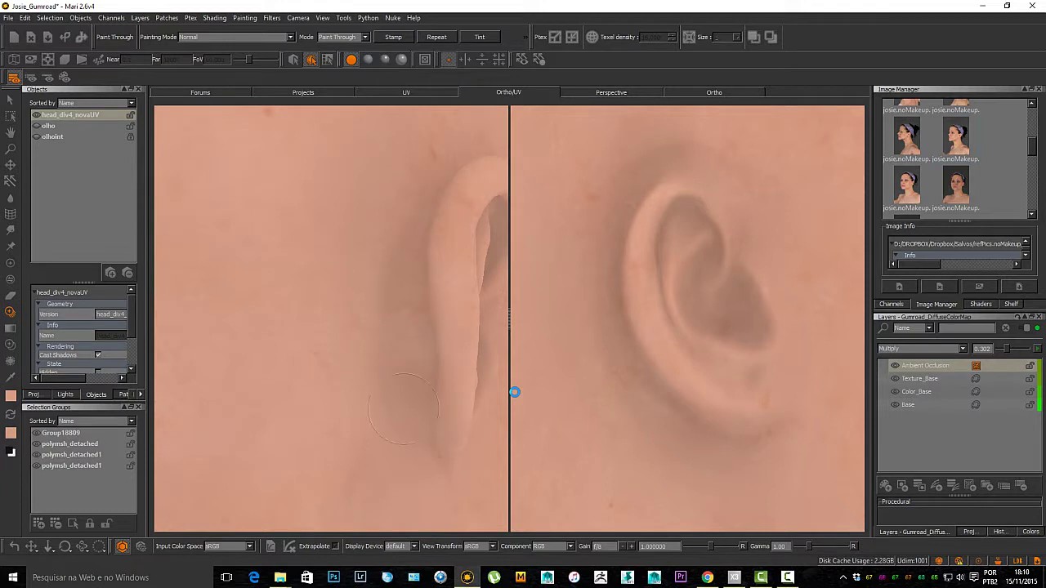
pyautogui.hotkey('ctrl', 'z')
pyautogui.moveTo(355, 266)
pyautogui.keyDown('alt'); pyautogui.mouseDown()
pyautogui.moveTo(446, 270)
pyautogui.moveTo(359, 349)
pyautogui.mouseUp(); pyautogui.keyUp('alt')
pyautogui.scroll(-3, 371, 346)
pyautogui.scroll(-5, 384, 346)
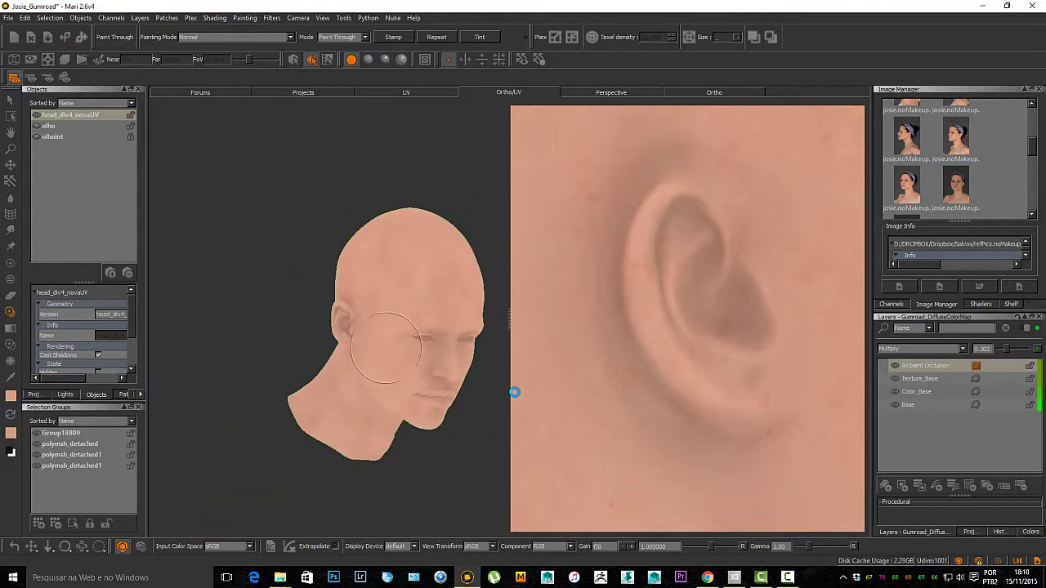
# Step: Switch to the full Ortho view and examine the skin texture on the face, forehead and side of the head
pyautogui.press('b')
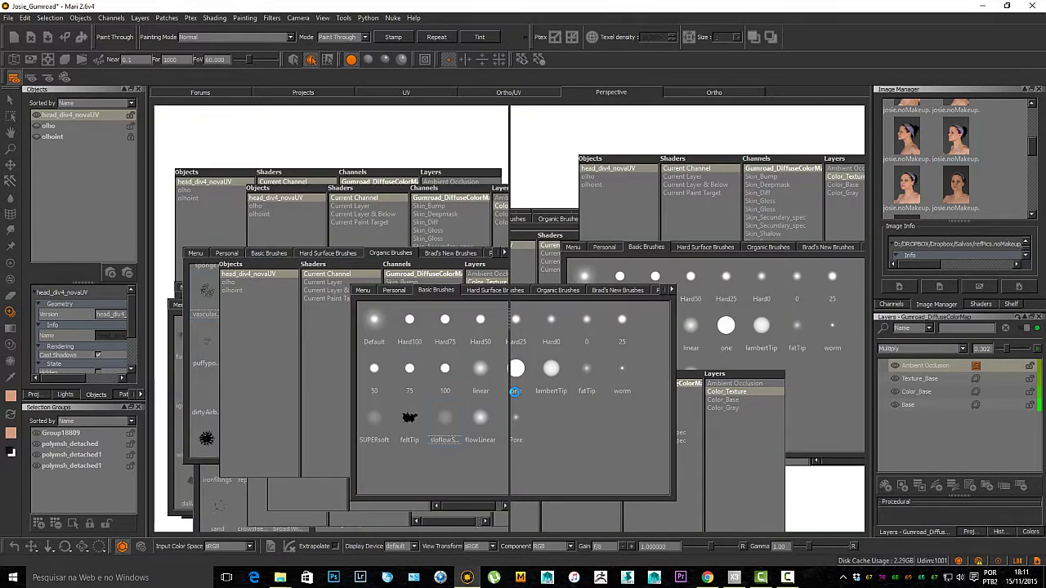
pyautogui.click(514, 392)
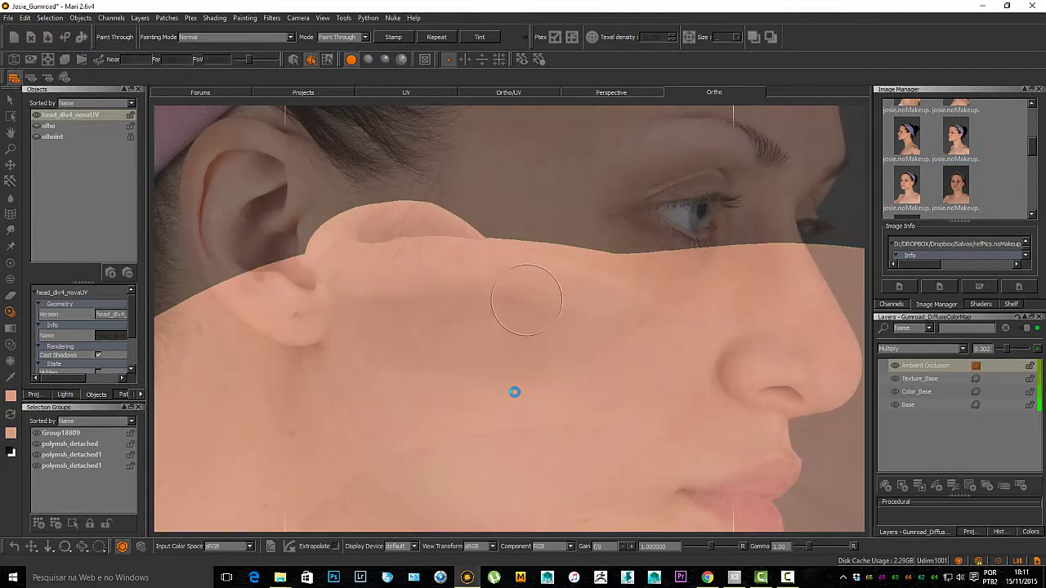
pyautogui.press('p')
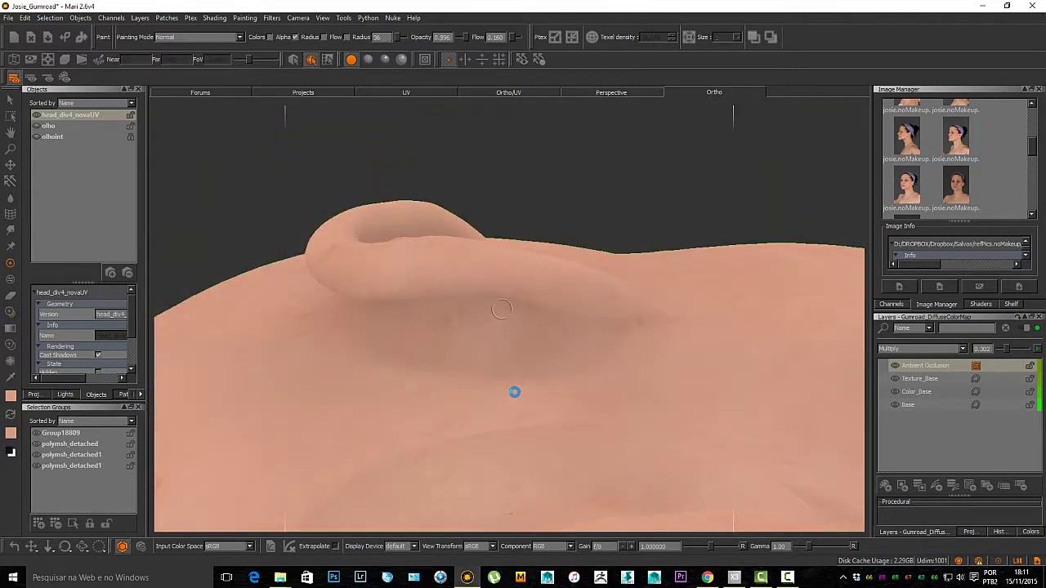
pyautogui.press('a')
pyautogui.keyDown('alt'); pyautogui.moveTo(491, 309); pyautogui.dragTo(527, 387, button='right'); pyautogui.keyUp('alt')
pyautogui.keyDown('alt'); pyautogui.moveTo(527, 388); pyautogui.dragTo(513, 346, button='middle'); pyautogui.keyUp('alt')
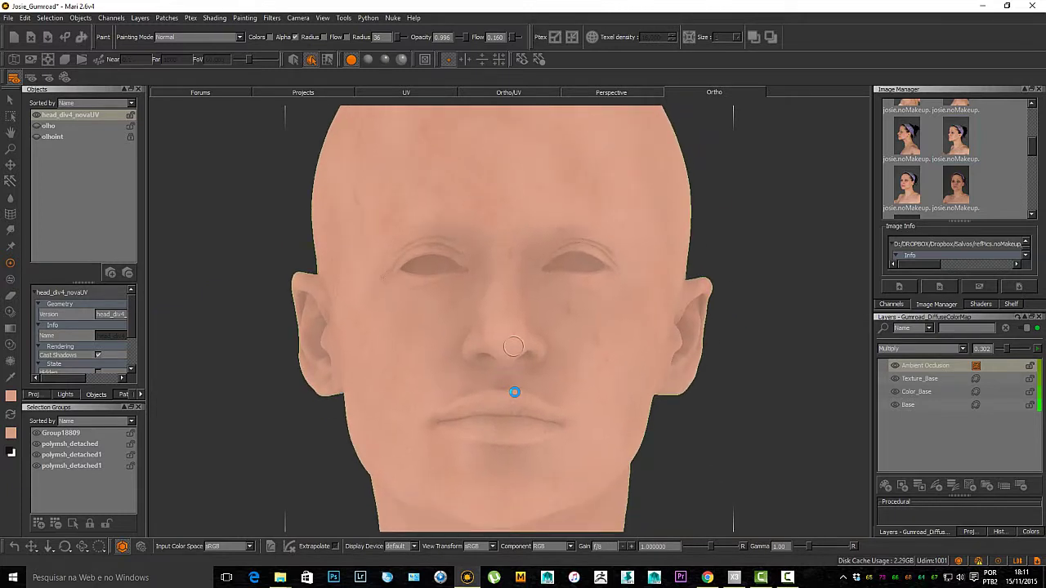
pyautogui.keyDown('alt'); pyautogui.moveTo(514, 347); pyautogui.dragTo(546, 347, button='right'); pyautogui.keyUp('alt')
pyautogui.keyDown('alt'); pyautogui.moveTo(513, 310); pyautogui.dragTo(547, 515, button='middle'); pyautogui.keyUp('alt')
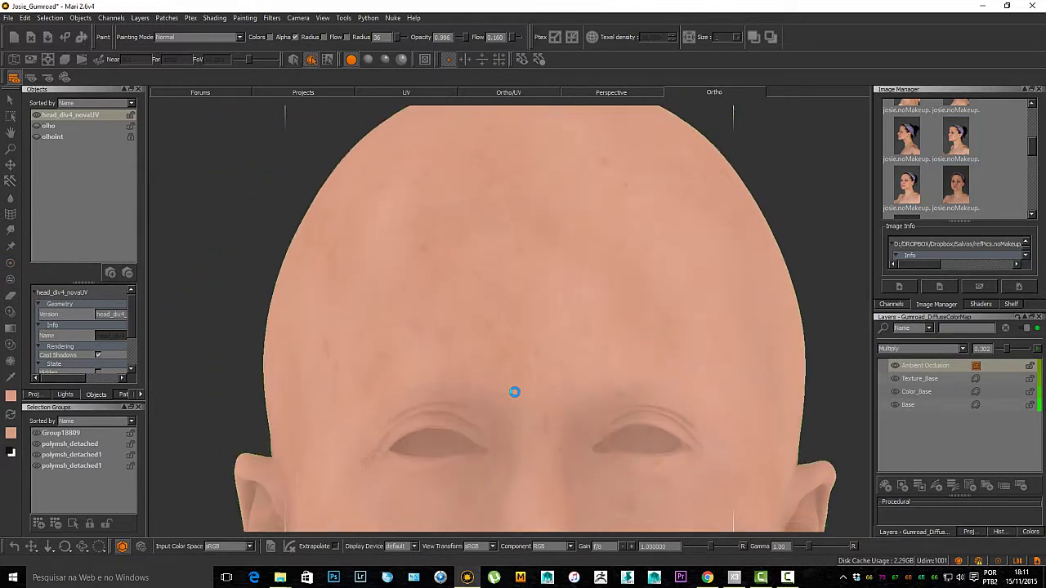
pyautogui.keyDown('alt'); pyautogui.moveTo(458, 352); pyautogui.dragTo(586, 348); pyautogui.keyUp('alt')
pyautogui.keyDown('alt'); pyautogui.moveTo(577, 354); pyautogui.dragTo(460, 338, button='right'); pyautogui.keyUp('alt')
pyautogui.keyDown('alt'); pyautogui.moveTo(460, 338); pyautogui.dragTo(564, 336); pyautogui.keyUp('alt')
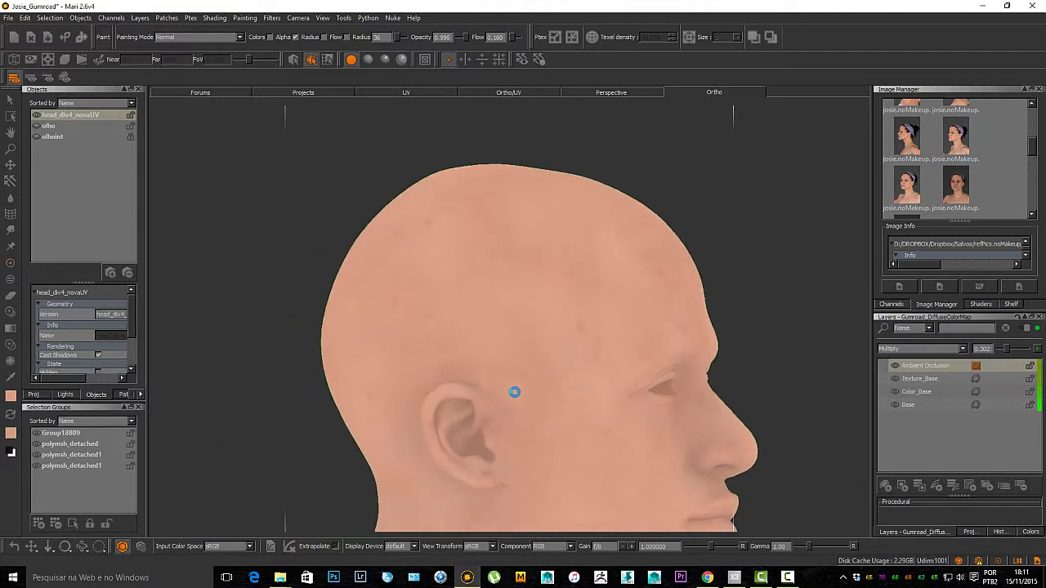
pyautogui.keyDown('alt'); pyautogui.moveTo(514, 392); pyautogui.dragTo(514, 393); pyautogui.keyUp('alt')
# Step: Select the Texture_Base layer and paint photo skin texture over the back of the head and nape with Paint Through
pyautogui.scroll(4, 514, 392)
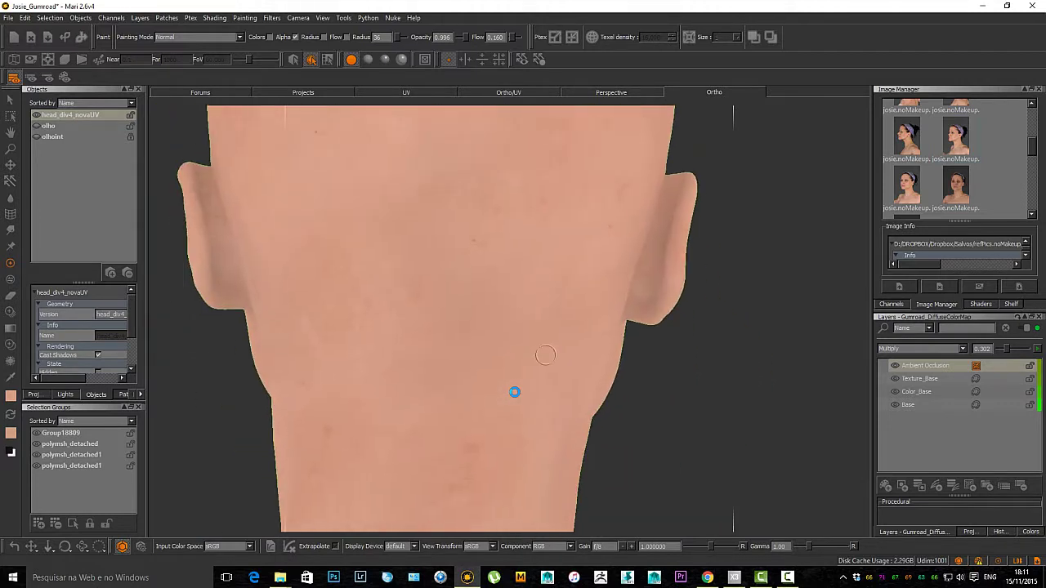
pyautogui.press('u')
pyautogui.keyDown('shift'); pyautogui.moveTo(519, 390); pyautogui.dragTo(490, 367); pyautogui.keyUp('shift')
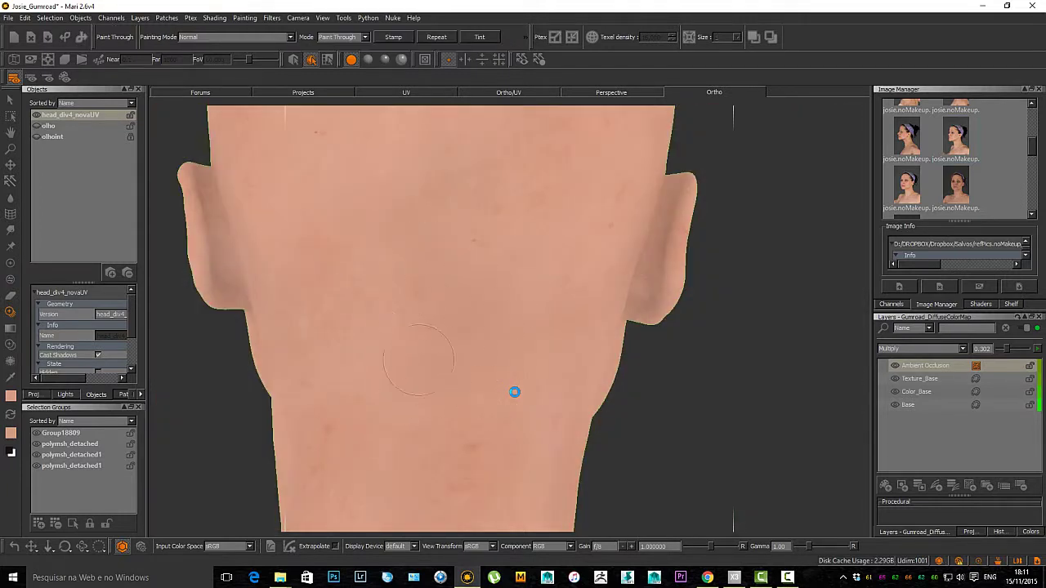
pyautogui.click(920, 379)
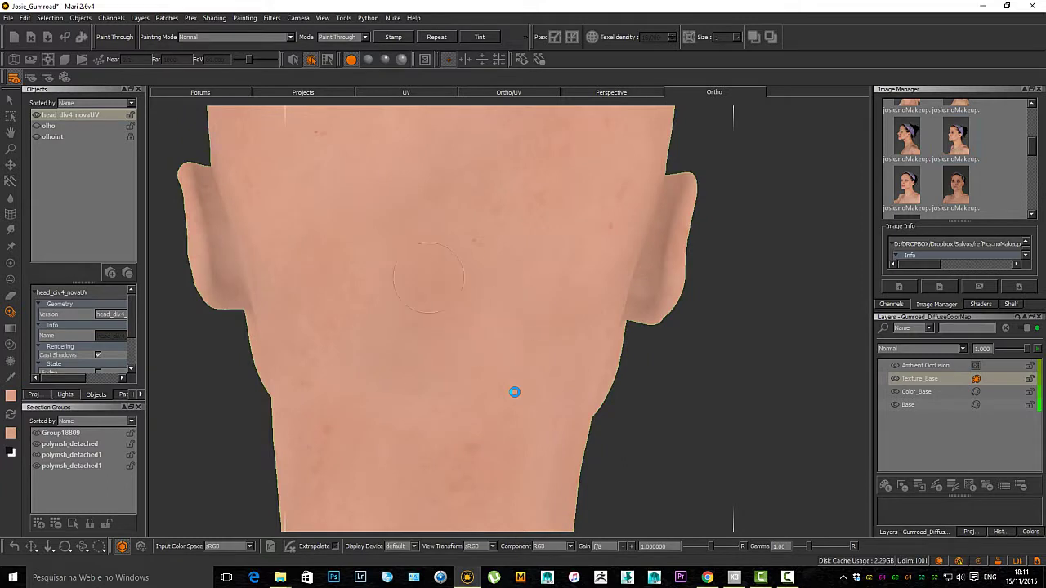
pyautogui.press('b')
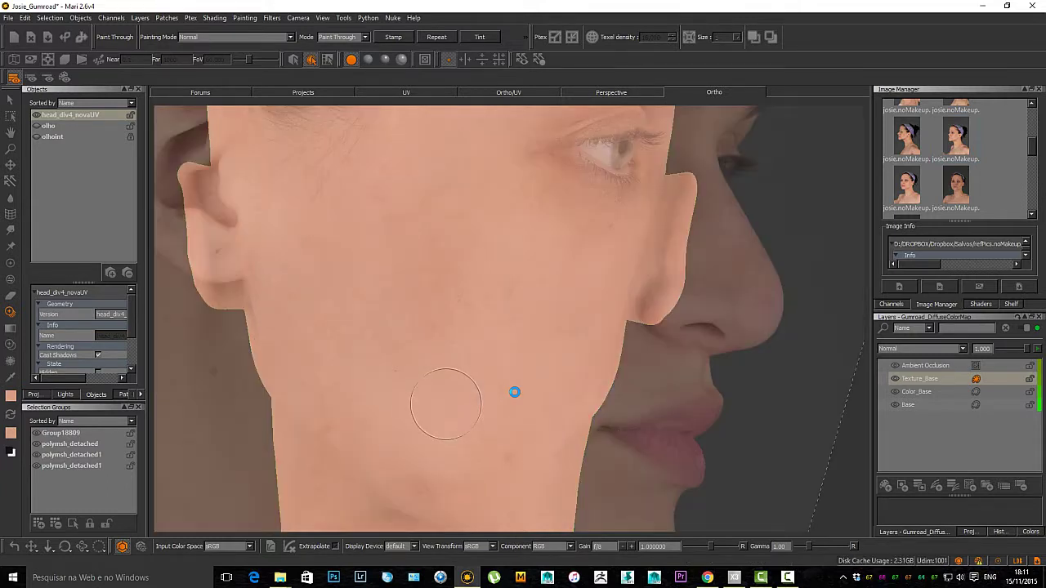
pyautogui.press('a')
pyautogui.scroll(3, 515, 393)
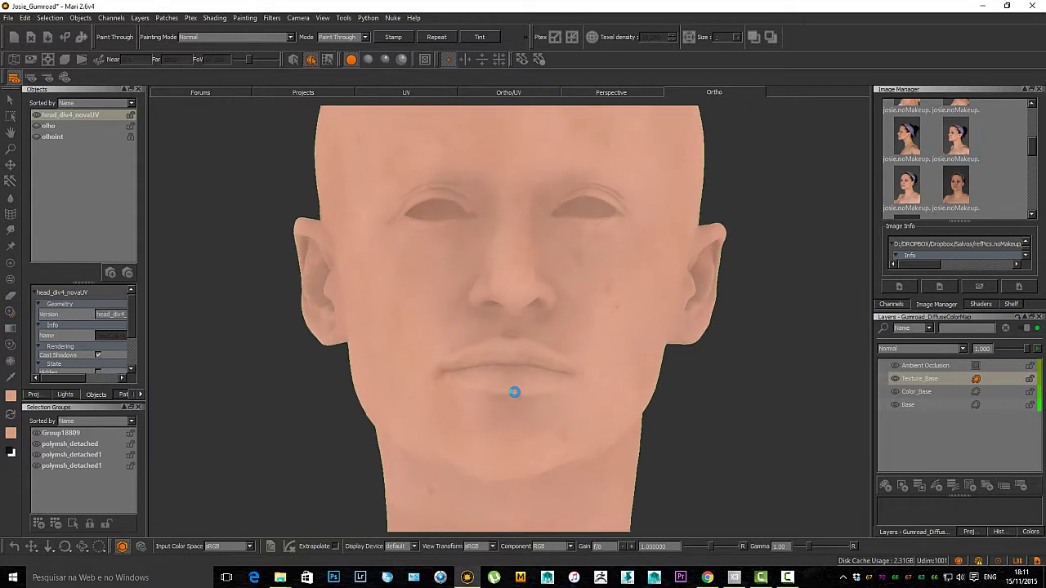
# Step: Check the skin texture on the front of the head at several zoom levels and switch to the Paint tool
pyautogui.scroll(-2, 514, 392)
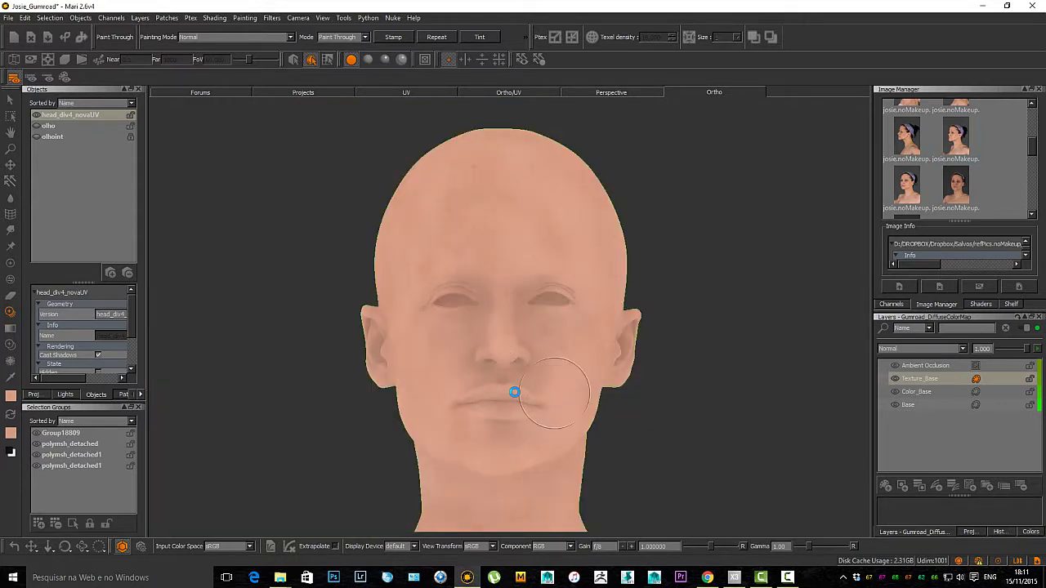
pyautogui.scroll(2, 514, 392)
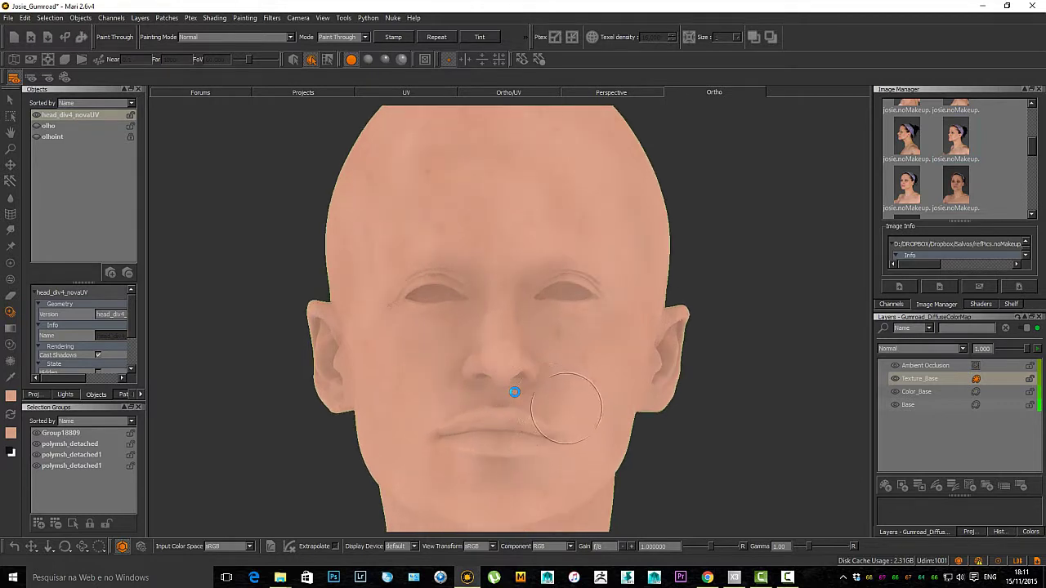
pyautogui.scroll(-3, 514, 392)
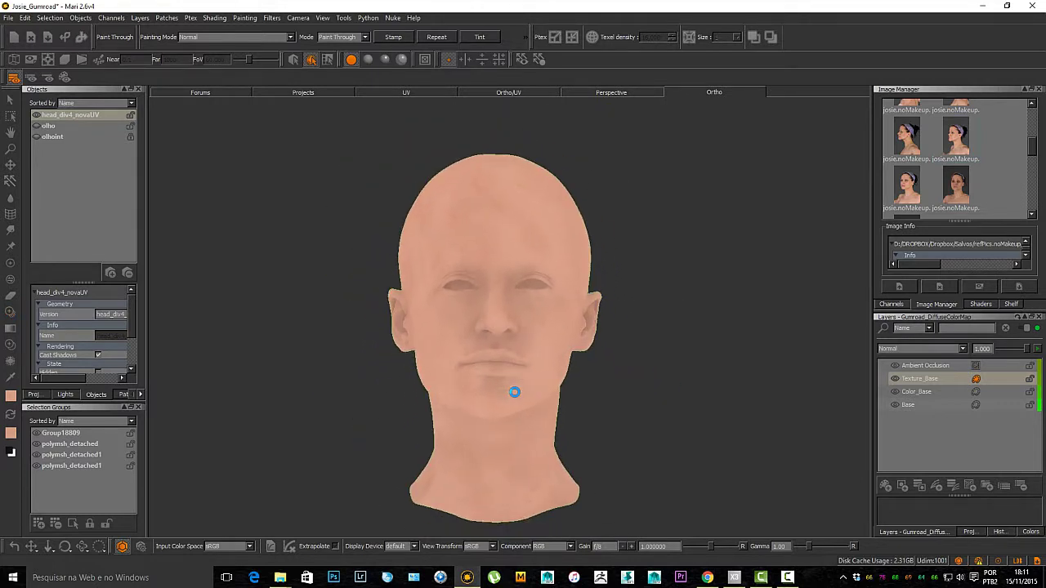
pyautogui.scroll(2, 515, 392)
pyautogui.keyDown('alt'); pyautogui.moveTo(514, 392); pyautogui.dragTo(512, 404, button='middle'); pyautogui.keyUp('alt')
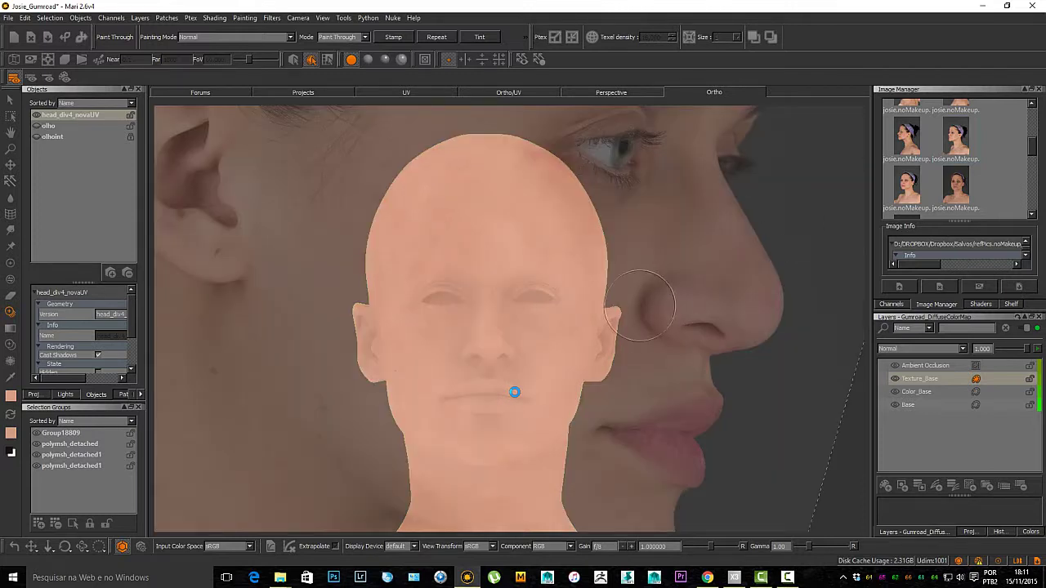
pyautogui.press('p')
pyautogui.keyDown('alt'); pyautogui.moveTo(514, 393); pyautogui.dragTo(524, 398, button='middle'); pyautogui.keyUp('alt')
# Step: Compare the face under flat, basic and full lighting and return to flat lighting
pyautogui.press('F1')
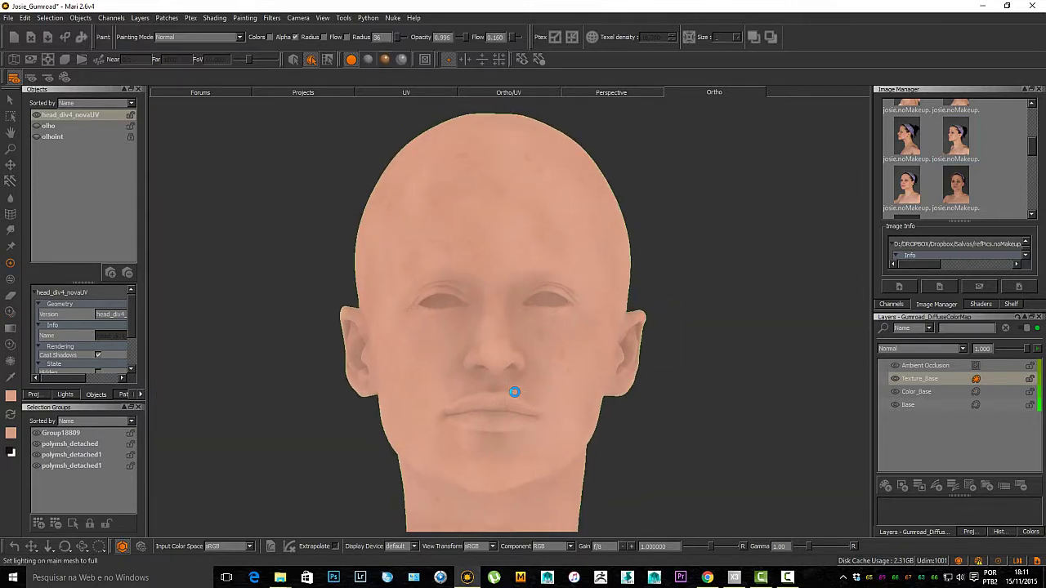
pyautogui.press('F2')
pyautogui.press('F3')
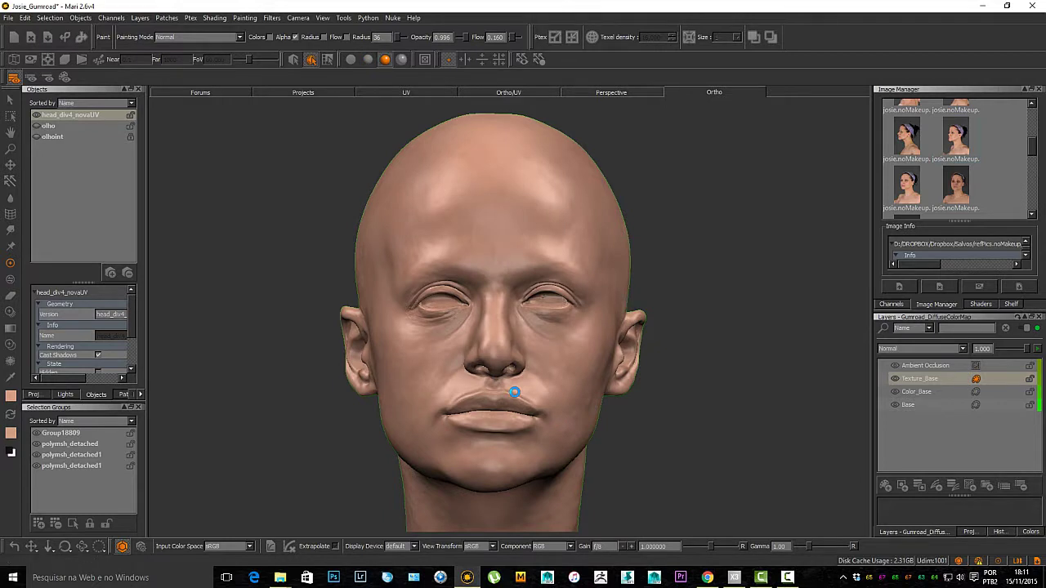
pyautogui.press('l')
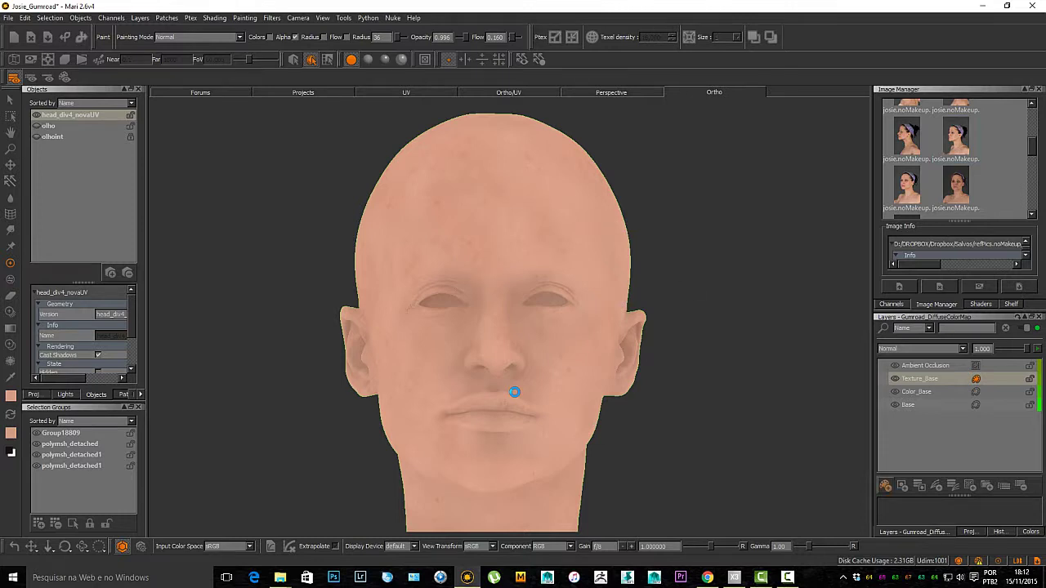
# Step: Add a paint layer above Texture_Base and name it Color_Texture
pyautogui.hotkey('ctrl', 'p')
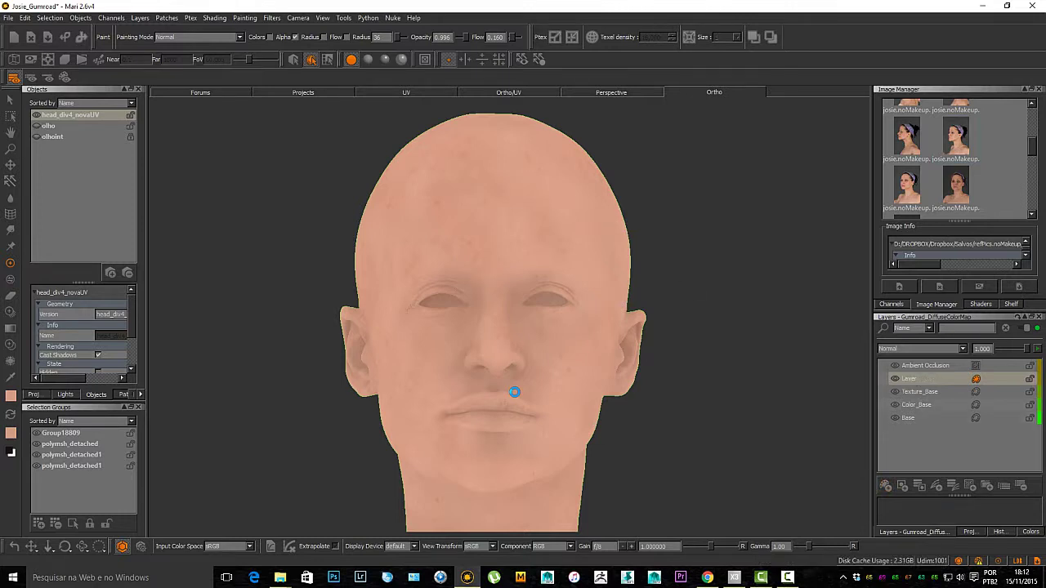
pyautogui.press('Return')
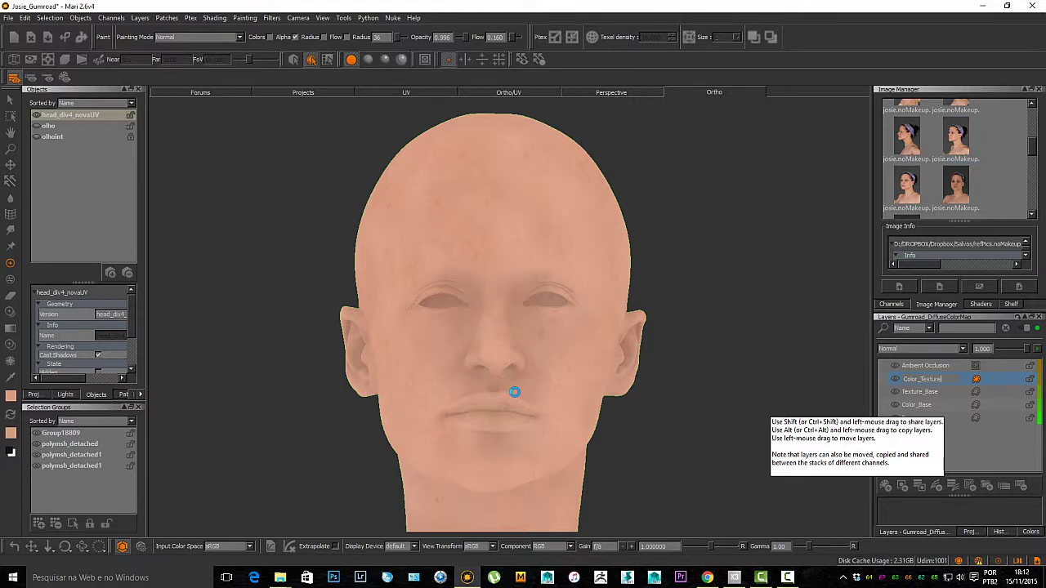
pyautogui.press('Return')
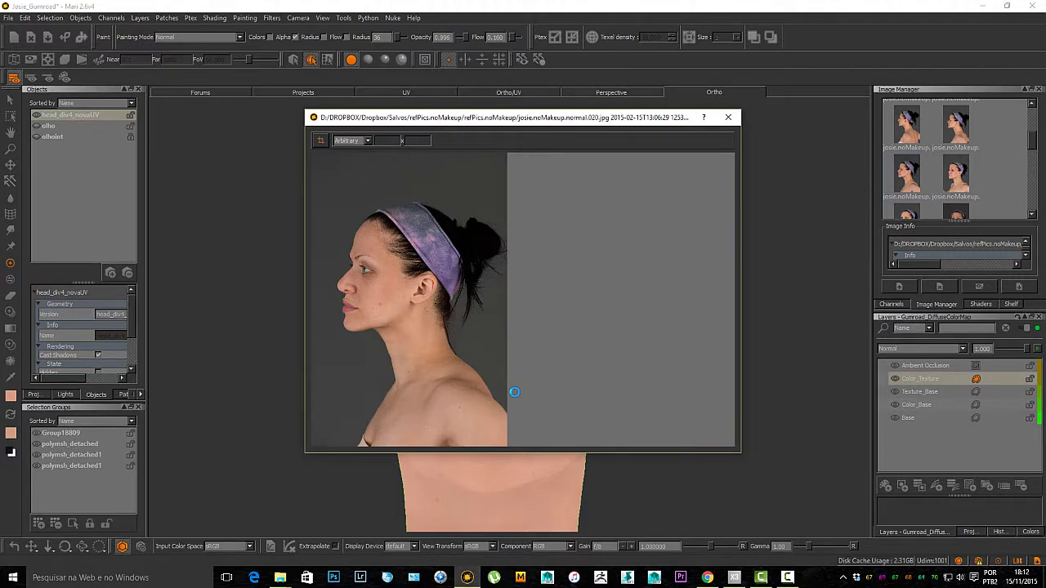
# Step: Enlarge the ear in the side-profile reference photo and place the photo window beside the head model
pyautogui.scroll(10, 515, 393)
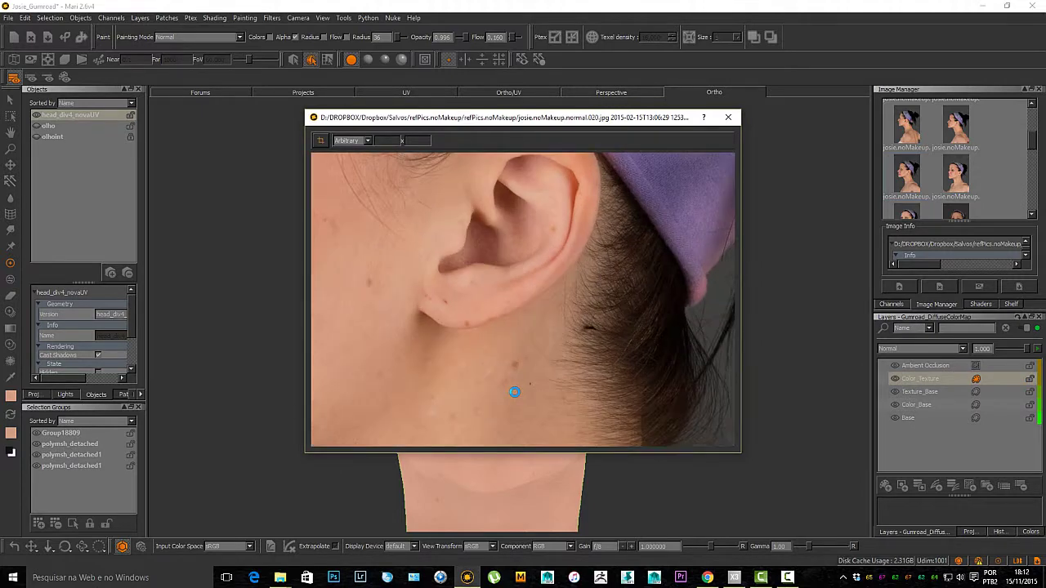
pyautogui.scroll(5, 515, 393)
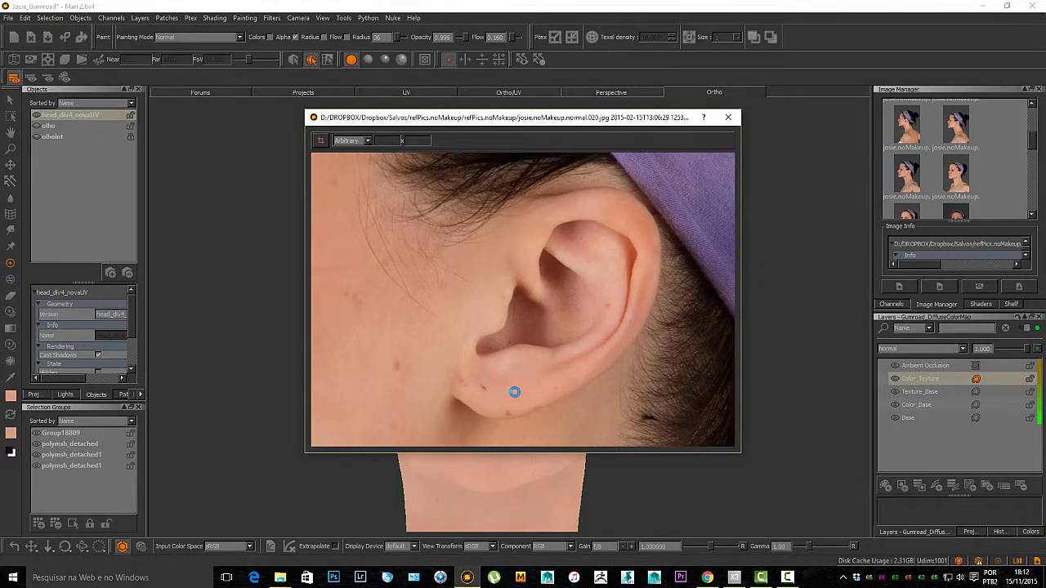
pyautogui.moveTo(523, 108); pyautogui.dragTo(759, 47)
# Step: Turn and frame the head model so its ear matches the side and angle of the ear in the reference photo
pyautogui.keyDown('alt'); pyautogui.moveTo(491, 368); pyautogui.dragTo(433, 391, button='middle'); pyautogui.keyUp('alt')
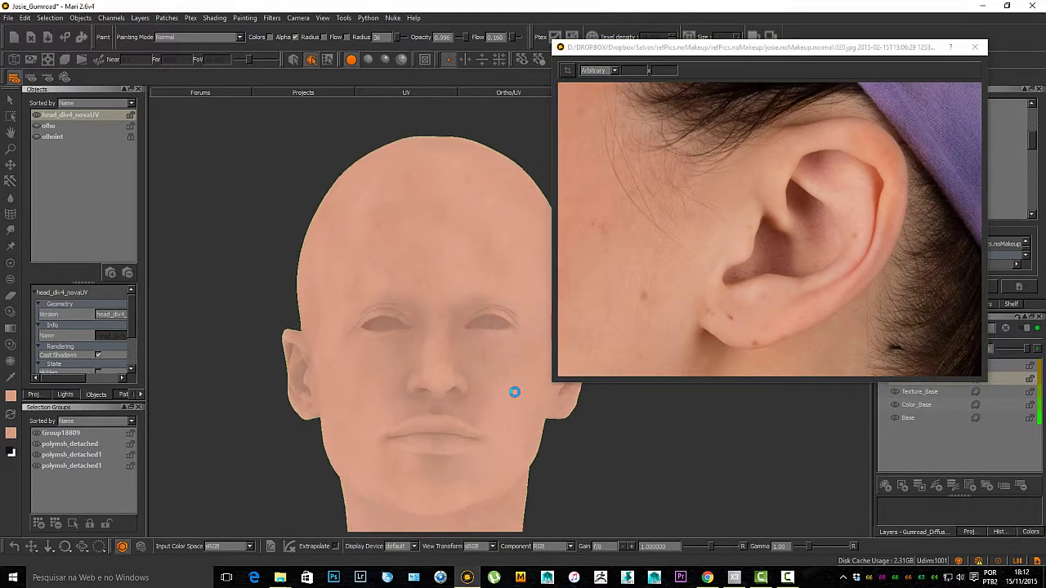
pyautogui.keyDown('alt'); pyautogui.moveTo(433, 391); pyautogui.dragTo(514, 392); pyautogui.keyUp('alt')
pyautogui.keyDown('alt'); pyautogui.moveTo(514, 393); pyautogui.dragTo(588, 393, button='right'); pyautogui.keyUp('alt')
pyautogui.keyDown('alt'); pyautogui.moveTo(515, 392); pyautogui.dragTo(689, 384, button='middle'); pyautogui.keyUp('alt')
pyautogui.keyDown('alt'); pyautogui.moveTo(514, 393); pyautogui.dragTo(641, 390); pyautogui.keyUp('alt')
pyautogui.keyDown('alt'); pyautogui.moveTo(514, 392); pyautogui.dragTo(580, 392, button='right'); pyautogui.keyUp('alt')
pyautogui.keyDown('alt'); pyautogui.moveTo(514, 393); pyautogui.dragTo(531, 380); pyautogui.keyUp('alt')
pyautogui.keyDown('alt'); pyautogui.moveTo(400, 359); pyautogui.dragTo(434, 356, button='right'); pyautogui.keyUp('alt')
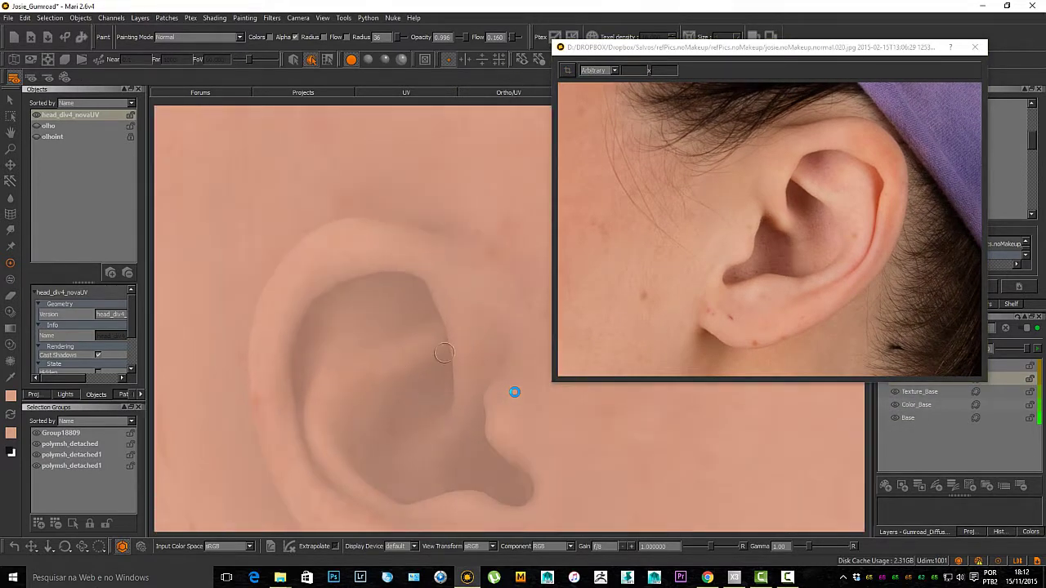
pyautogui.keyDown('alt'); pyautogui.moveTo(489, 425); pyautogui.dragTo(368, 408, button='right'); pyautogui.keyUp('alt')
pyautogui.keyDown('alt'); pyautogui.moveTo(572, 376); pyautogui.dragTo(442, 355); pyautogui.keyUp('alt')
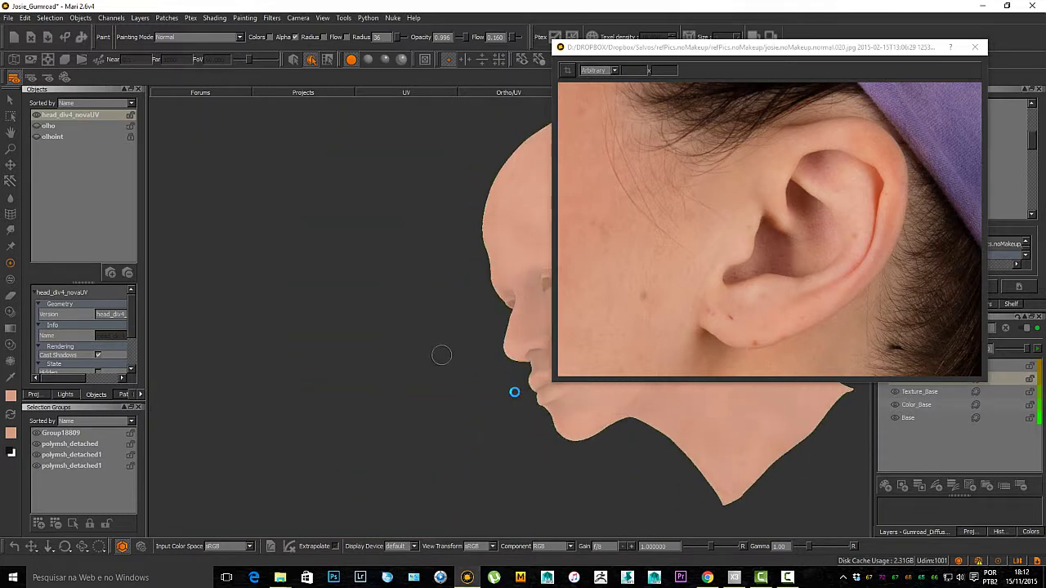
pyautogui.keyDown('alt'); pyautogui.moveTo(441, 355); pyautogui.dragTo(262, 394, button='middle'); pyautogui.keyUp('alt')
pyautogui.scroll(4, 474, 350)
pyautogui.keyDown('alt'); pyautogui.moveTo(461, 349); pyautogui.dragTo(245, 360); pyautogui.keyUp('alt')
pyautogui.scroll(4, 237, 361)
pyautogui.keyDown('alt'); pyautogui.moveTo(223, 366); pyautogui.dragTo(366, 323, button='middle'); pyautogui.keyUp('alt')
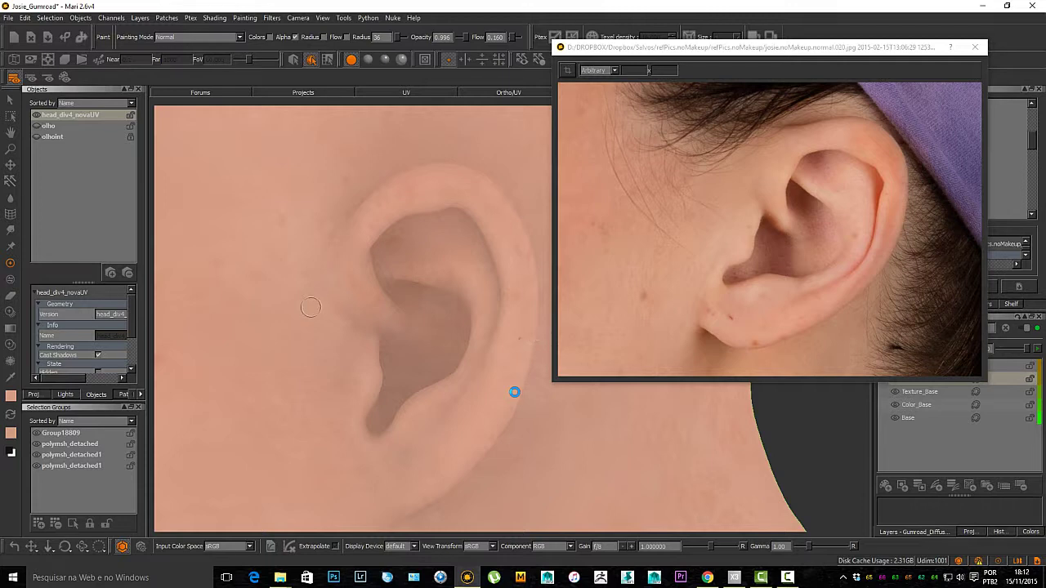
# Step: Sample a reddish brown from the reference ear and start painting it into the ear's upper hollow on Color_Texture with brush radius 136
pyautogui.press('c')
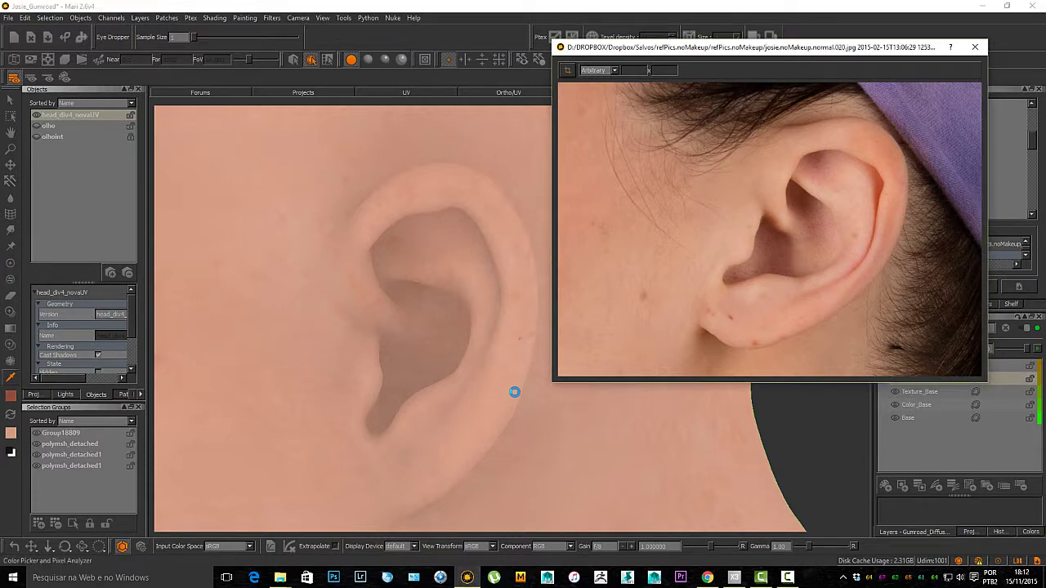
pyautogui.click(514, 392)
pyautogui.click(10, 263)
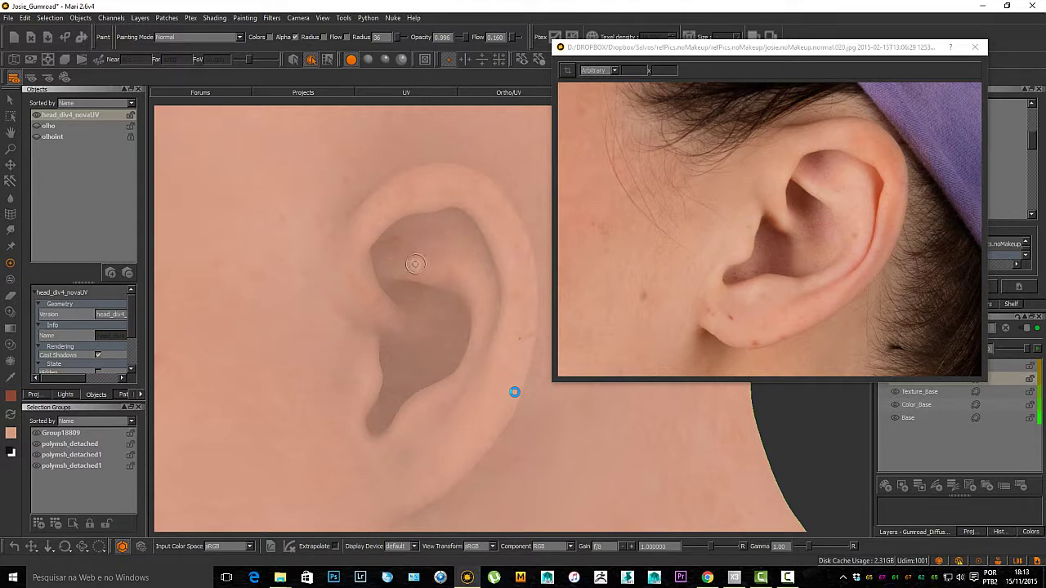
pyautogui.moveTo(415, 264)
pyautogui.mouseDown()
pyautogui.moveTo(452, 264)
pyautogui.moveTo(423, 238)
pyautogui.mouseUp()
pyautogui.keyDown('alt'); pyautogui.moveTo(422, 238); pyautogui.dragTo(456, 243, button='right'); pyautogui.keyUp('alt')
pyautogui.keyDown('alt'); pyautogui.moveTo(441, 243); pyautogui.dragTo(494, 301, button='middle'); pyautogui.keyUp('alt')
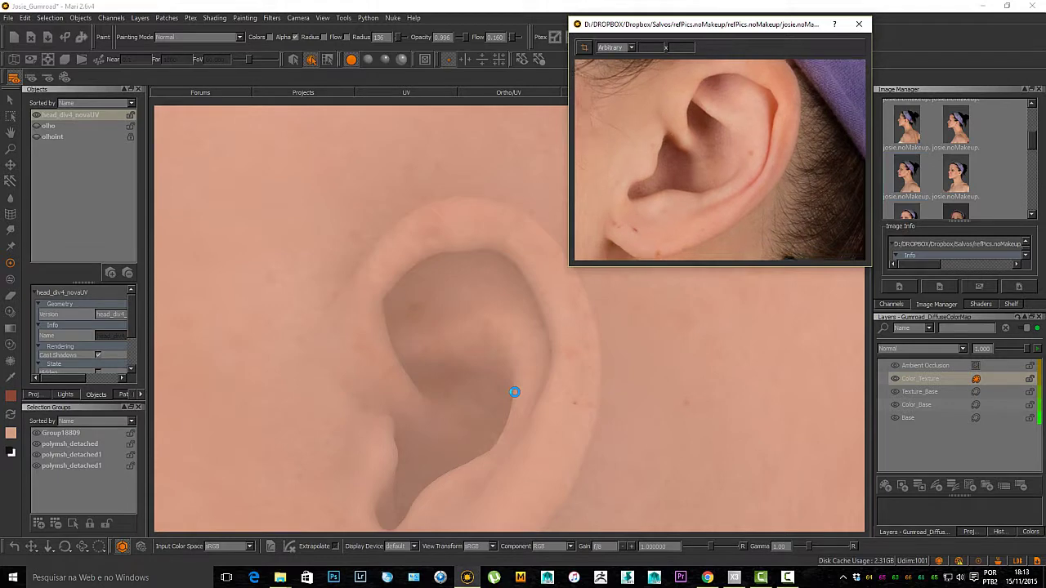
# Step: Shade the ear's upper hollow with soft reddish-brown paint, working around its inner surface from several angles
pyautogui.moveTo(515, 392)
pyautogui.keyDown('alt'); pyautogui.mouseDown()
pyautogui.moveTo(456, 308)
pyautogui.moveTo(439, 307)
pyautogui.moveTo(503, 309)
pyautogui.moveTo(462, 314)
pyautogui.moveTo(473, 312)
pyautogui.moveTo(459, 317)
pyautogui.moveTo(468, 316)
pyautogui.moveTo(468, 333)
pyautogui.mouseUp(); pyautogui.keyUp('alt')
pyautogui.keyDown('alt'); pyautogui.moveTo(467, 333); pyautogui.dragTo(460, 353, button='right'); pyautogui.keyUp('alt')
pyautogui.keyDown('alt'); pyautogui.moveTo(460, 353); pyautogui.dragTo(476, 289); pyautogui.keyUp('alt')
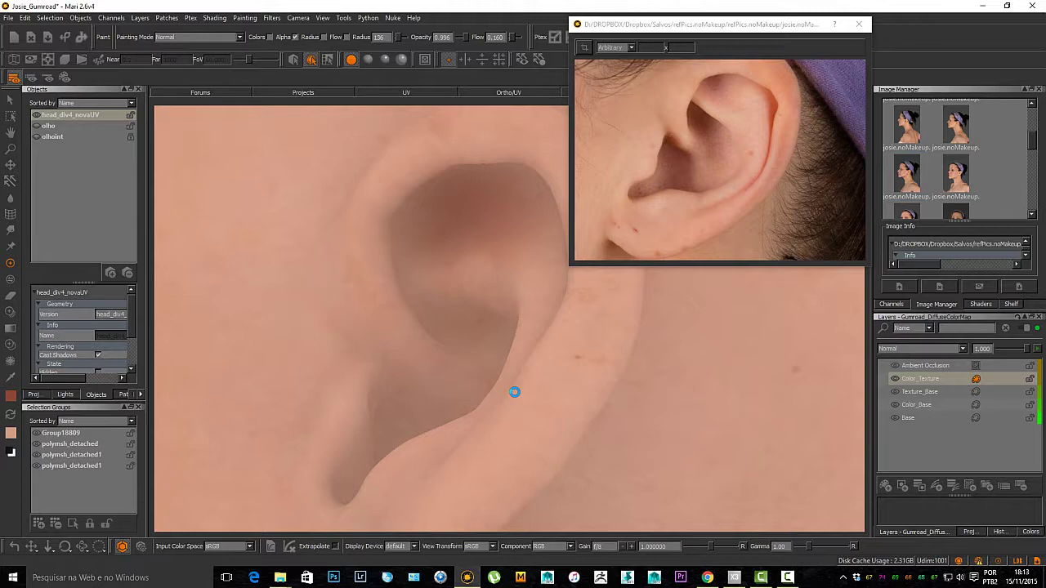
pyautogui.moveTo(456, 298)
pyautogui.keyDown('alt'); pyautogui.mouseDown()
pyautogui.moveTo(448, 305)
pyautogui.moveTo(511, 274)
pyautogui.moveTo(507, 310)
pyautogui.moveTo(553, 336)
pyautogui.mouseUp(); pyautogui.keyUp('alt')
pyautogui.moveTo(552, 337); pyautogui.dragTo(502, 317, button='middle')
pyautogui.moveTo(503, 317)
pyautogui.keyDown('alt'); pyautogui.mouseDown()
pyautogui.moveTo(486, 303)
pyautogui.moveTo(482, 315)
pyautogui.moveTo(429, 245)
pyautogui.mouseUp(); pyautogui.keyUp('alt')
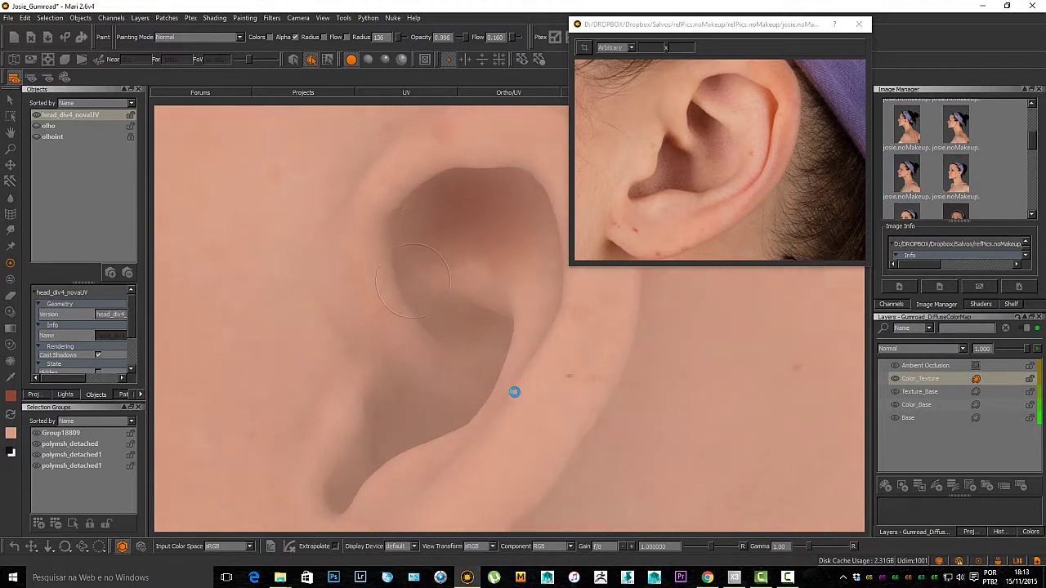
# Step: Undo the last paint stroke and shade the recess below the inner ear ridge with reddish brown
pyautogui.click(463, 328)
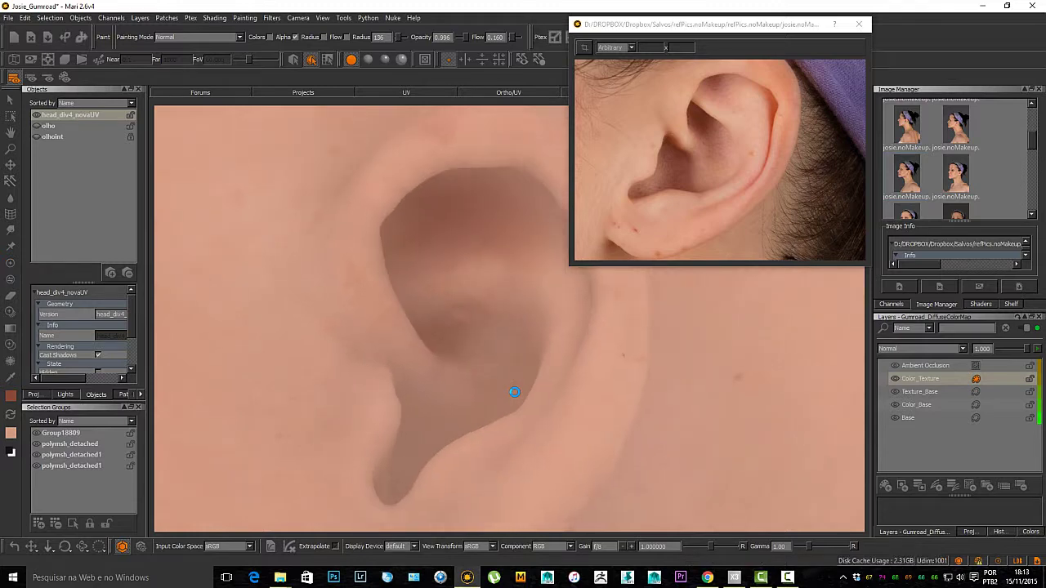
pyautogui.hotkey('ctrl', 'z')
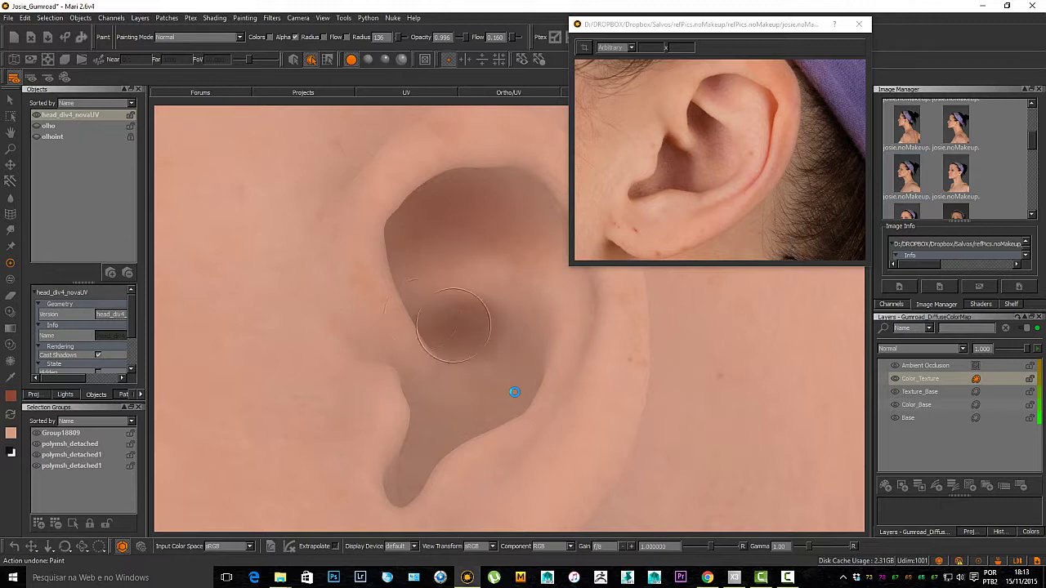
pyautogui.moveTo(507, 326)
pyautogui.mouseDown()
pyautogui.moveTo(497, 301)
pyautogui.moveTo(517, 340)
pyautogui.moveTo(495, 319)
pyautogui.mouseUp()
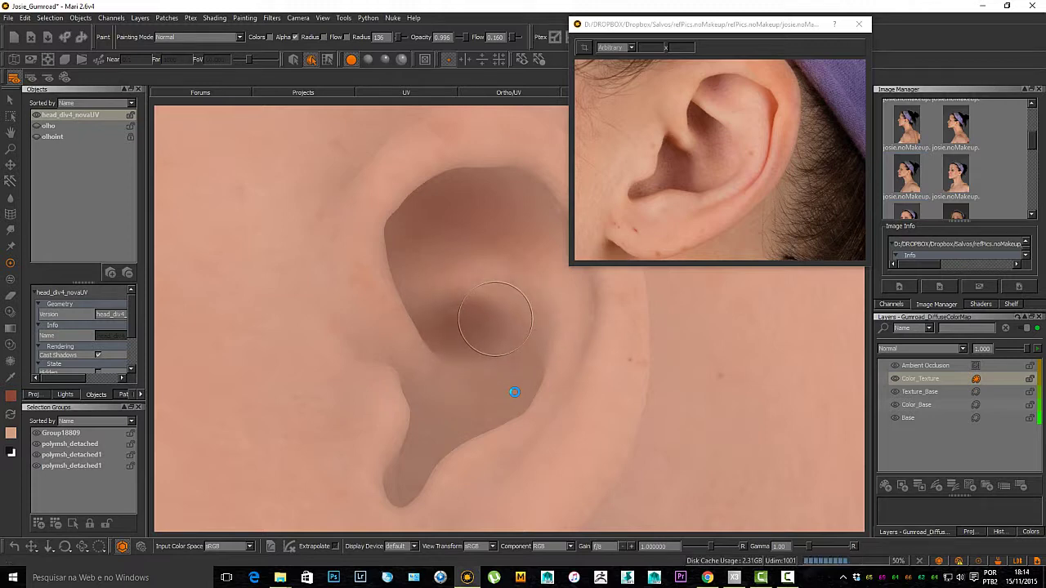
# Step: Paint dark reddish brown along the fold that overhangs the recess inside the ear
pyautogui.scroll(4, 514, 392)
pyautogui.scroll(4, 514, 392)
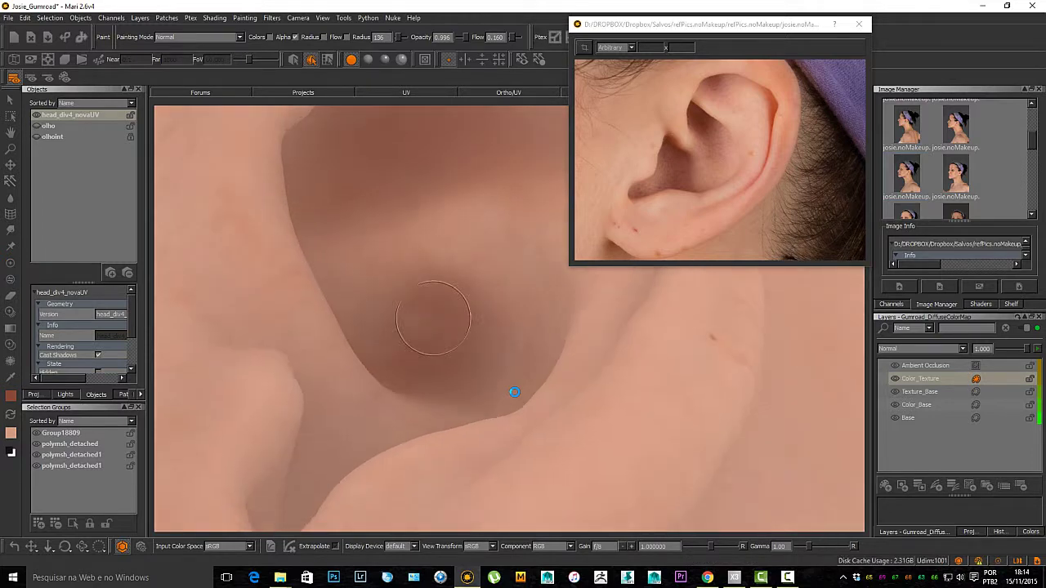
pyautogui.keyDown('alt'); pyautogui.moveTo(483, 313); pyautogui.dragTo(449, 308); pyautogui.keyUp('alt')
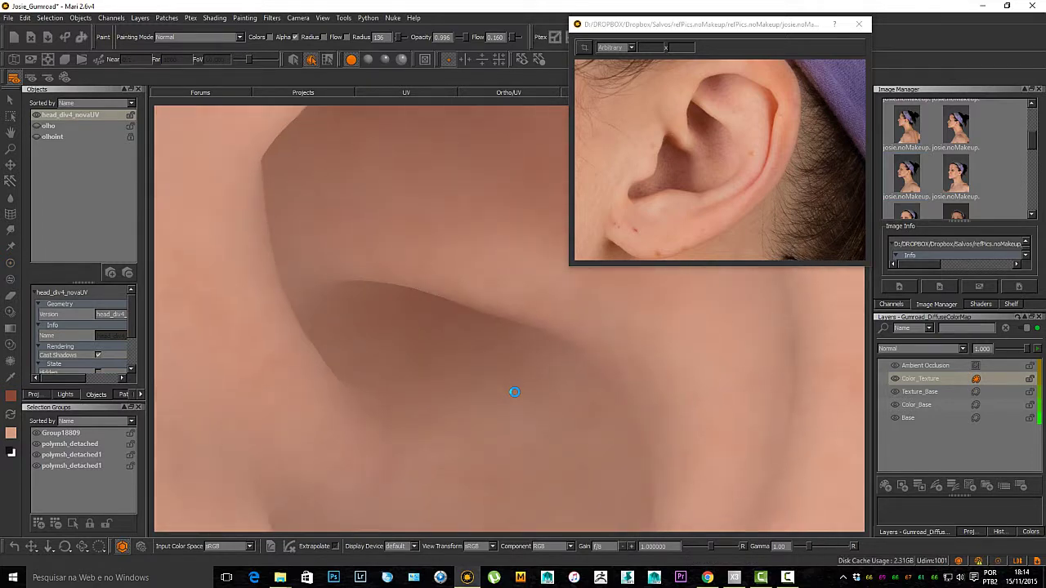
pyautogui.moveTo(394, 288); pyautogui.dragTo(523, 332)
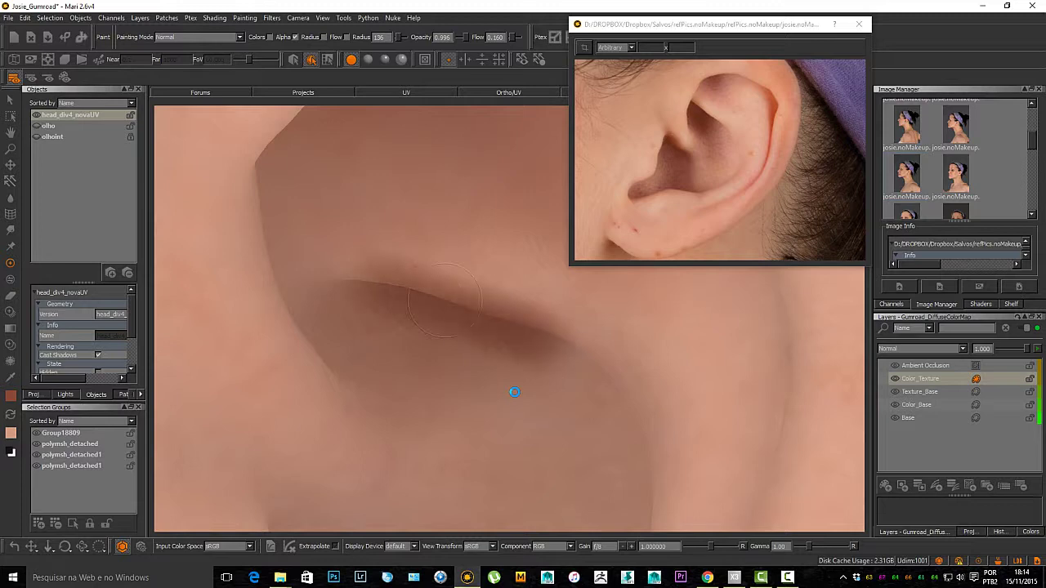
pyautogui.moveTo(425, 284); pyautogui.dragTo(550, 351)
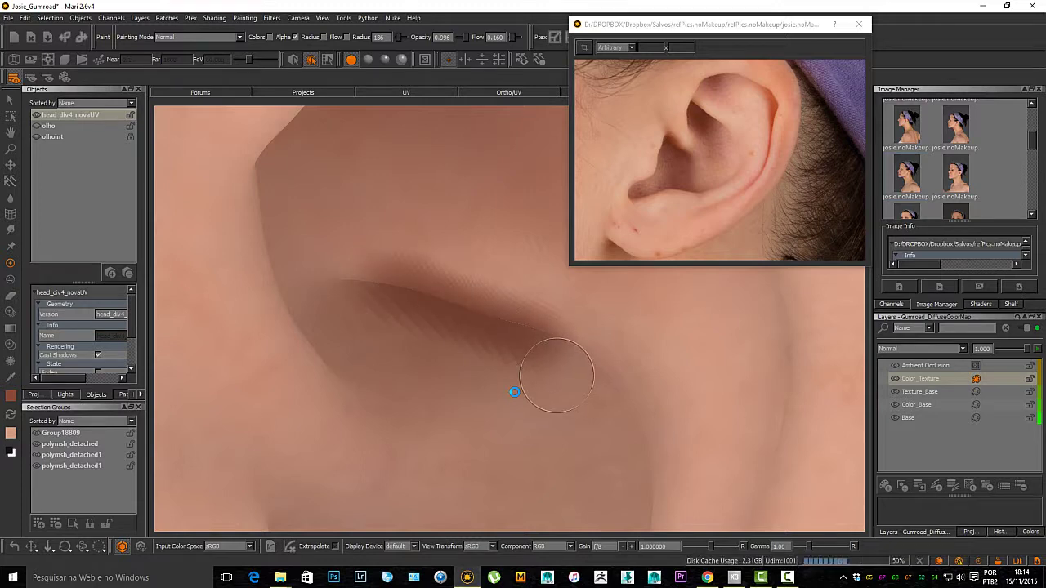
# Step: Sample a skin pink and a dark reddish brown as the two paint colors for the inner ear
pyautogui.moveTo(514, 393)
pyautogui.keyDown('alt'); pyautogui.mouseDown()
pyautogui.moveTo(531, 380)
pyautogui.moveTo(525, 368)
pyautogui.mouseUp(); pyautogui.keyUp('alt')
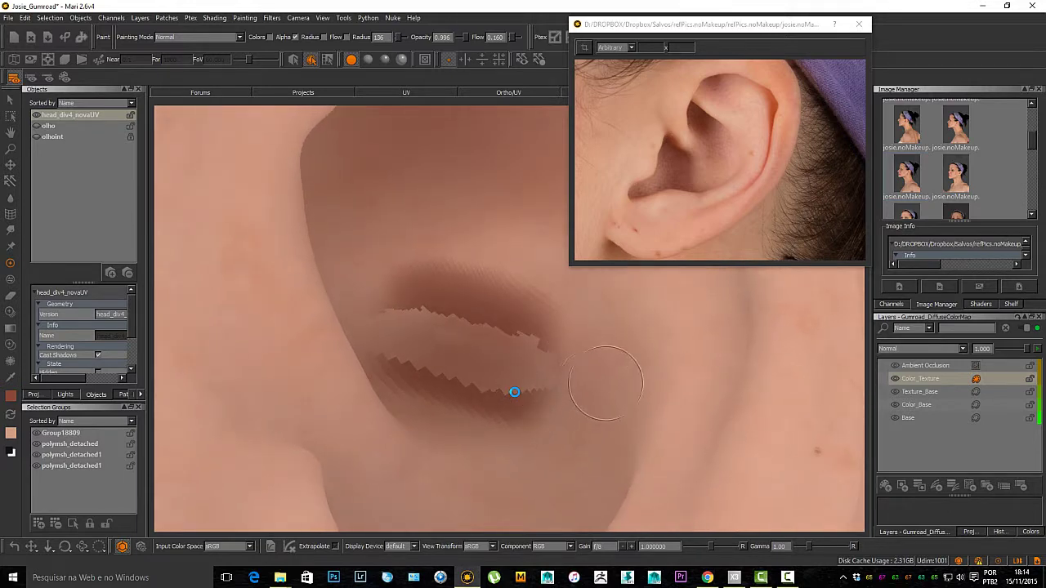
pyautogui.press('c')
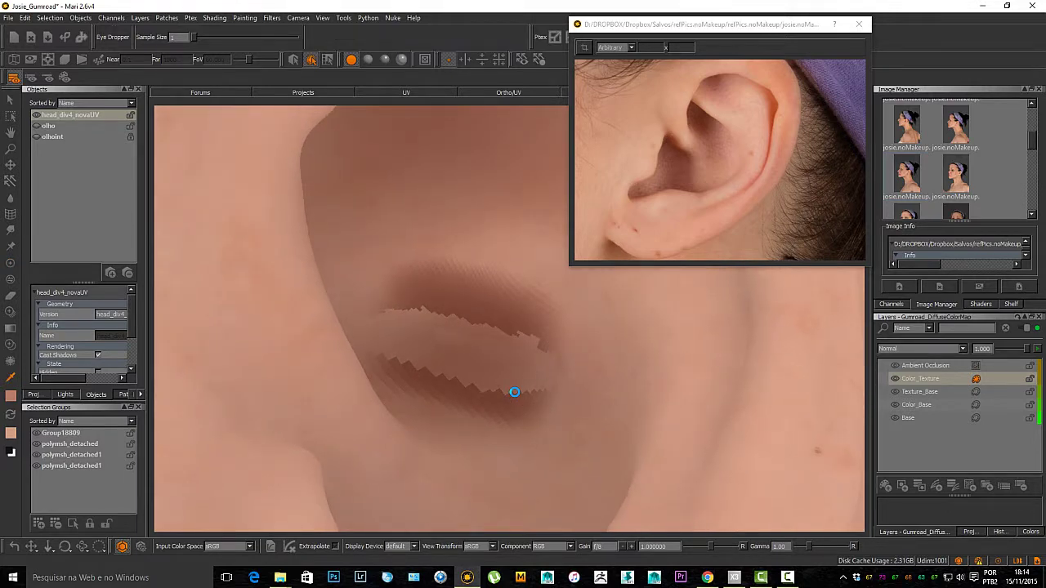
pyautogui.press('p')
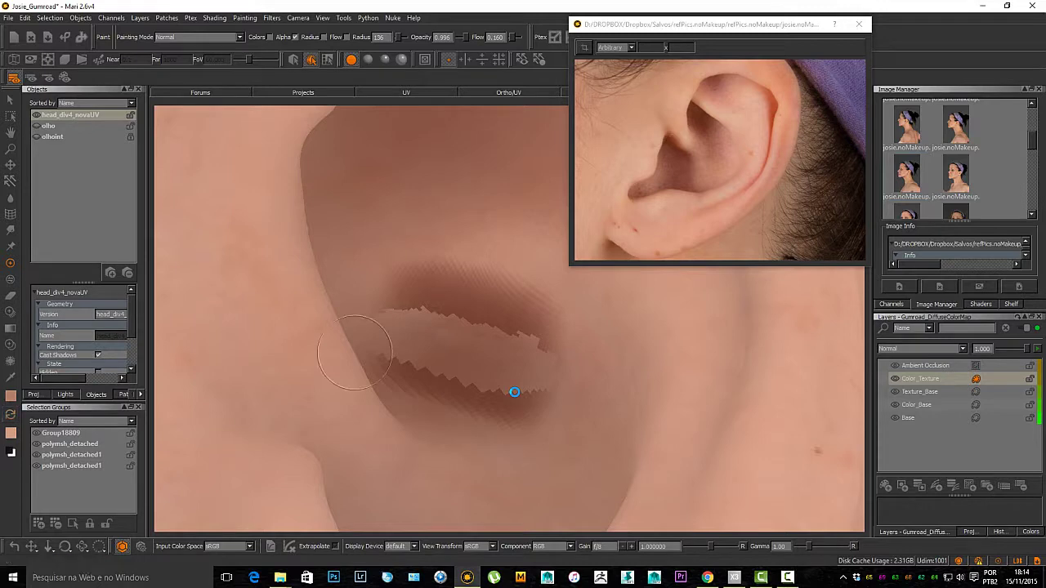
pyautogui.press('c')
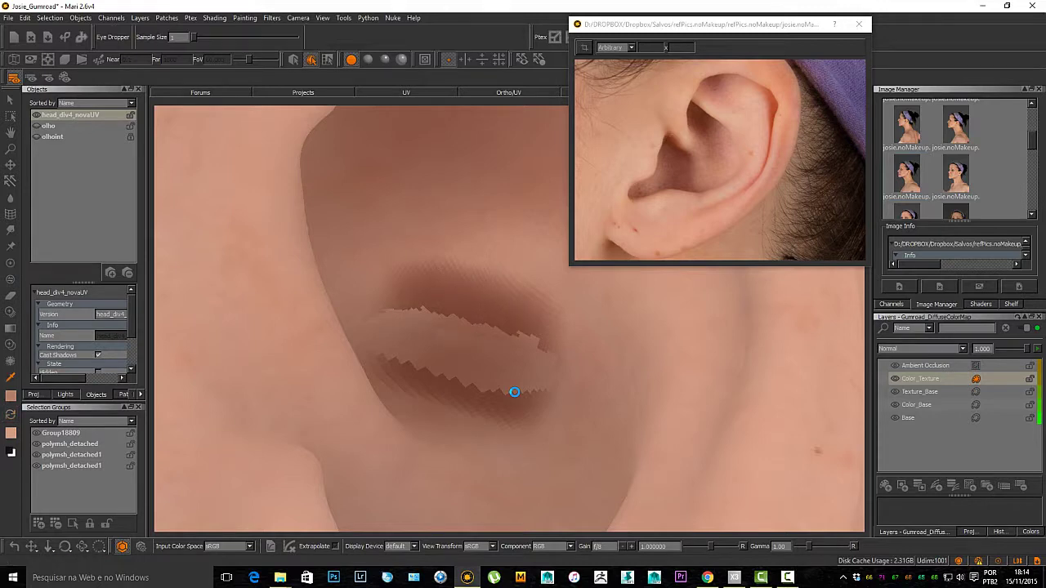
pyautogui.press('p')
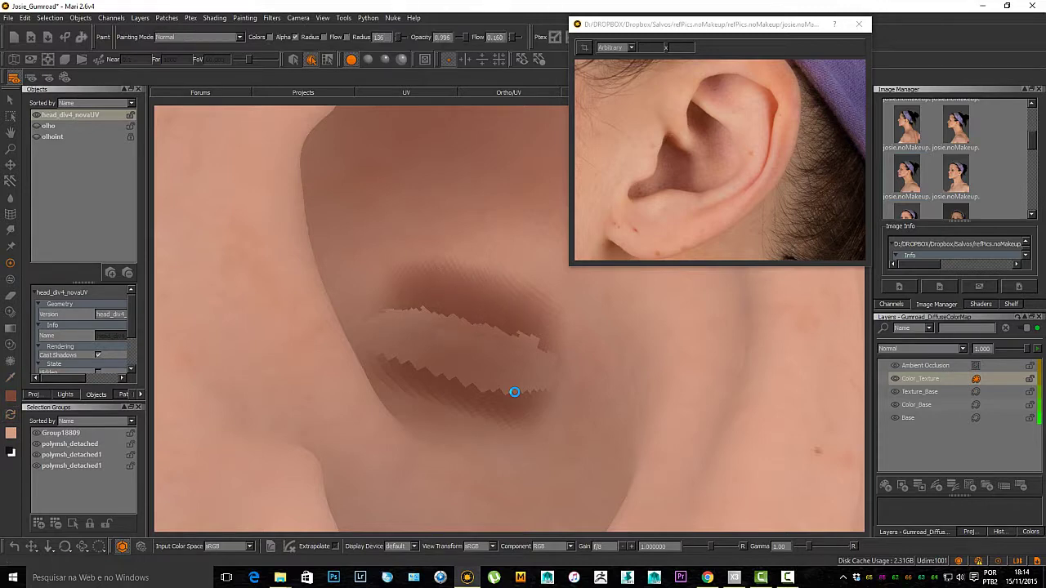
# Step: Paint dark reddish brown over the light jagged band in the recess inside the ear, alternating with skin pink
pyautogui.press('x')
pyautogui.moveTo(475, 342)
pyautogui.mouseDown()
pyautogui.moveTo(442, 336)
pyautogui.moveTo(467, 327)
pyautogui.moveTo(449, 331)
pyautogui.moveTo(464, 330)
pyautogui.moveTo(461, 340)
pyautogui.moveTo(417, 324)
pyautogui.moveTo(395, 340)
pyautogui.moveTo(393, 328)
pyautogui.moveTo(411, 349)
pyautogui.mouseUp()
pyautogui.press('x')
pyautogui.press('x')
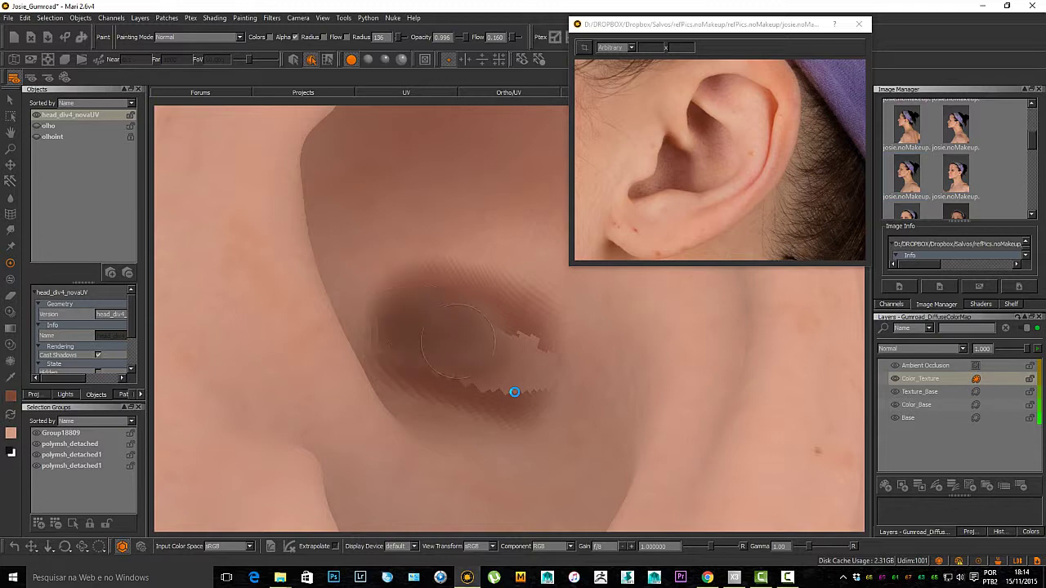
pyautogui.press('x')
pyautogui.moveTo(488, 356)
pyautogui.mouseDown()
pyautogui.moveTo(523, 350)
pyautogui.moveTo(517, 338)
pyautogui.mouseUp()
pyautogui.moveTo(418, 327); pyautogui.dragTo(442, 304)
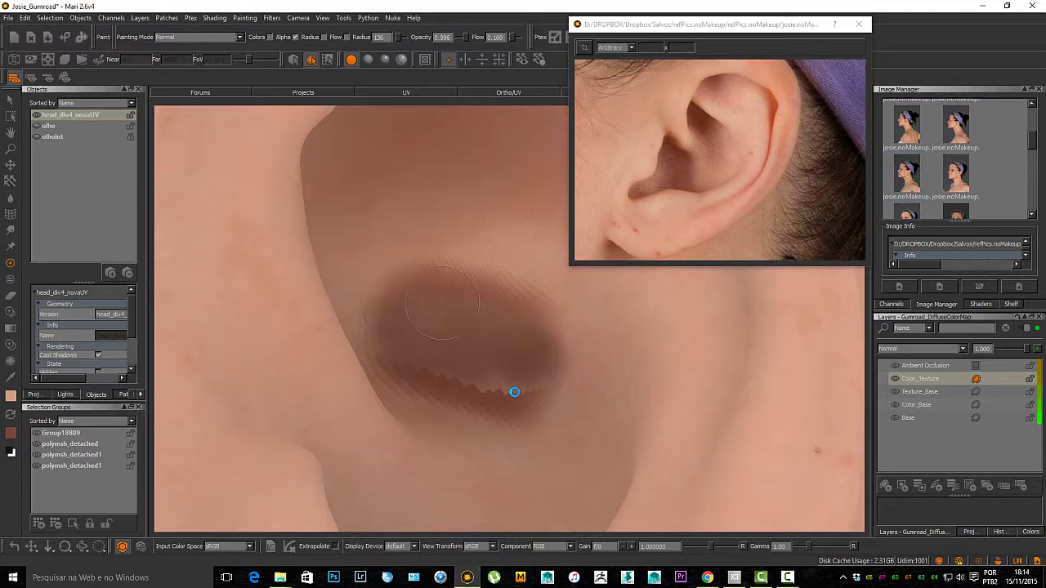
# Step: Blend the jagged lower edge and rim of the ear recess using the reddish brown and skin pink colors
pyautogui.moveTo(468, 400)
pyautogui.mouseDown()
pyautogui.moveTo(448, 382)
pyautogui.moveTo(520, 385)
pyautogui.moveTo(408, 367)
pyautogui.mouseUp()
pyautogui.press('x')
pyautogui.moveTo(390, 329); pyautogui.dragTo(371, 321)
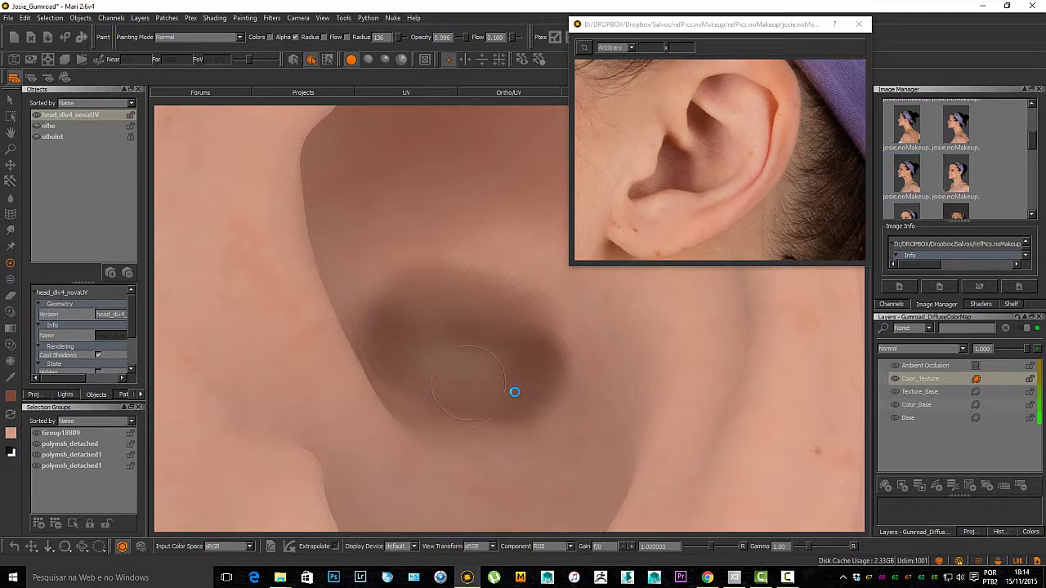
pyautogui.moveTo(468, 384); pyautogui.dragTo(442, 351)
pyautogui.moveTo(513, 400)
pyautogui.mouseDown()
pyautogui.moveTo(463, 362)
pyautogui.moveTo(465, 375)
pyautogui.moveTo(454, 376)
pyautogui.moveTo(449, 360)
pyautogui.moveTo(483, 356)
pyautogui.mouseUp()
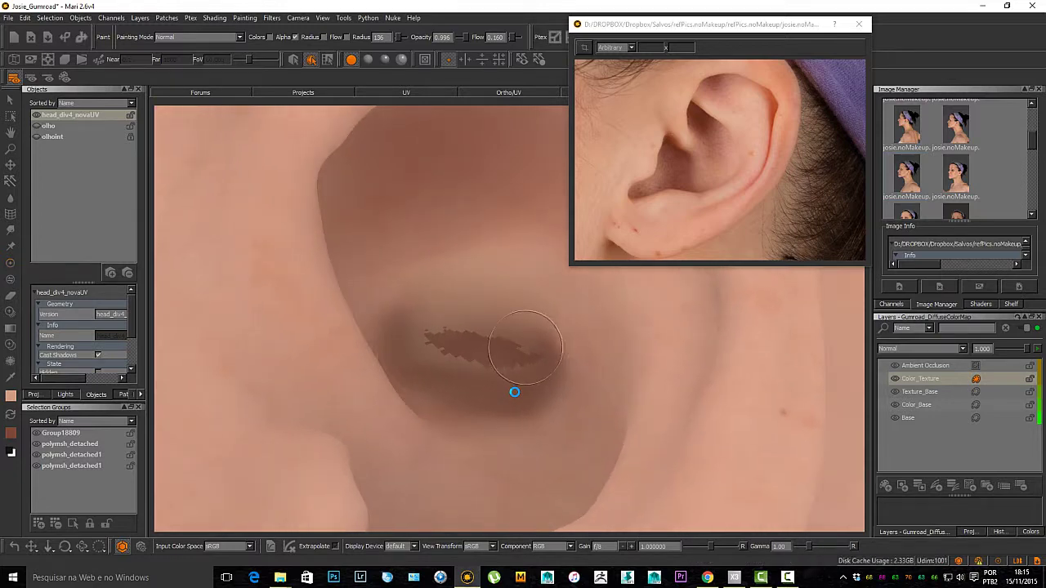
# Step: Move the ear reference photo clear of the model and switch to the split Ortho/UV view
pyautogui.scroll(-8, 514, 392)
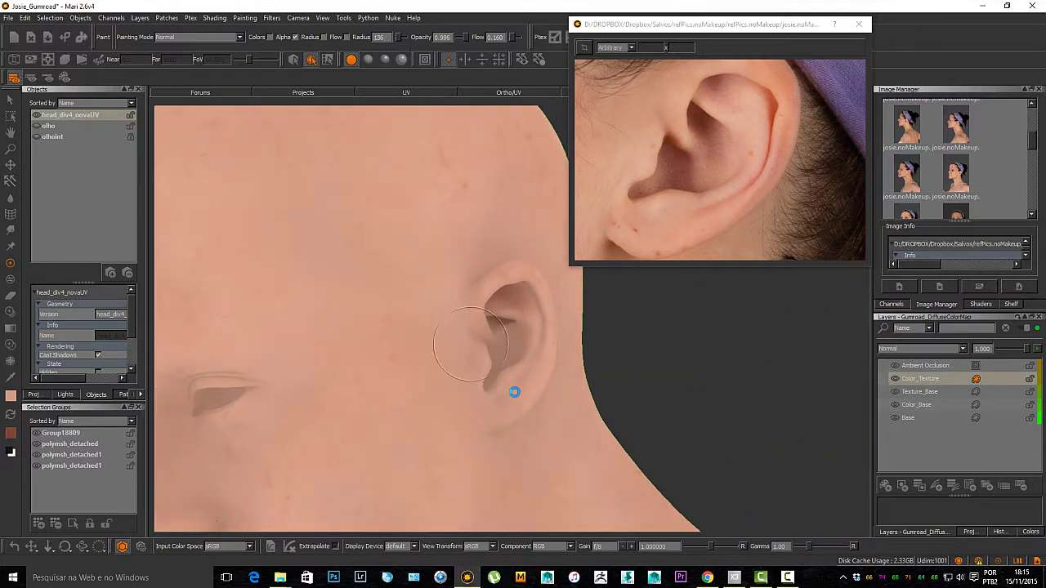
pyautogui.moveTo(719, 25); pyautogui.dragTo(792, 36)
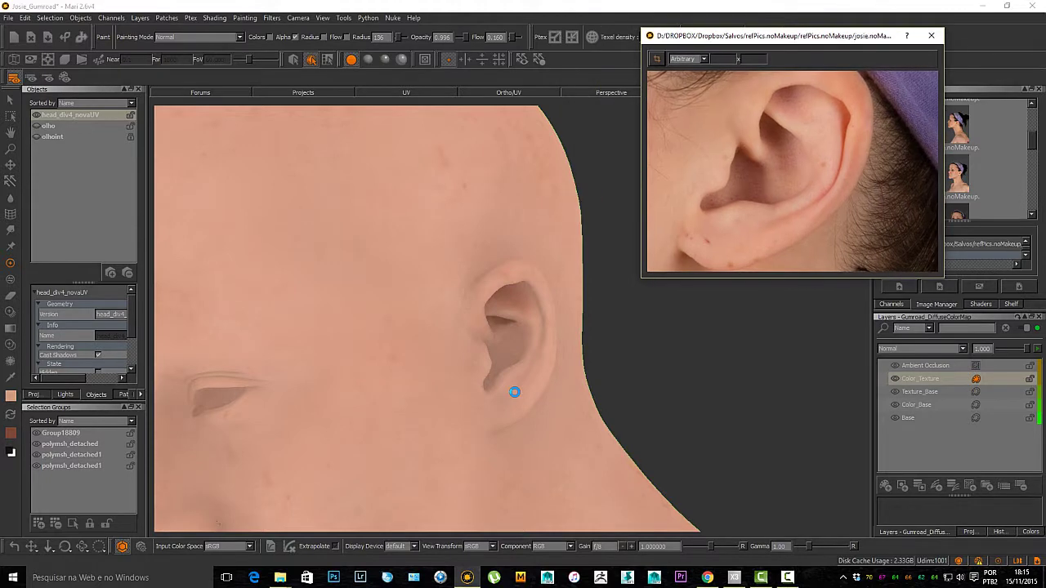
pyautogui.click(514, 393)
pyautogui.click(511, 92)
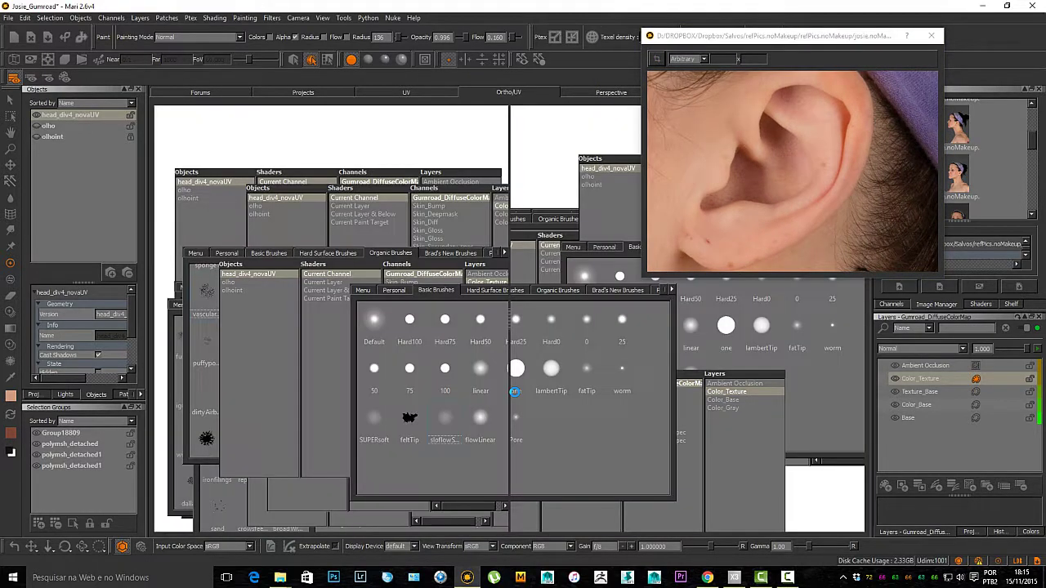
# Step: Cover the jagged patch in the ear recess on the UV layout with skin pink, and darken it with reddish brown
pyautogui.moveTo(719, 335)
pyautogui.keyDown('alt'); pyautogui.mouseDown(button='middle')
pyautogui.moveTo(637, 343)
pyautogui.moveTo(564, 384)
pyautogui.moveTo(352, 327)
pyautogui.mouseUp(button='middle'); pyautogui.keyUp('alt')
pyautogui.moveTo(817, 384)
pyautogui.keyDown('alt'); pyautogui.mouseDown(button='middle')
pyautogui.moveTo(633, 331)
pyautogui.moveTo(486, 401)
pyautogui.mouseUp(button='middle'); pyautogui.keyUp('alt')
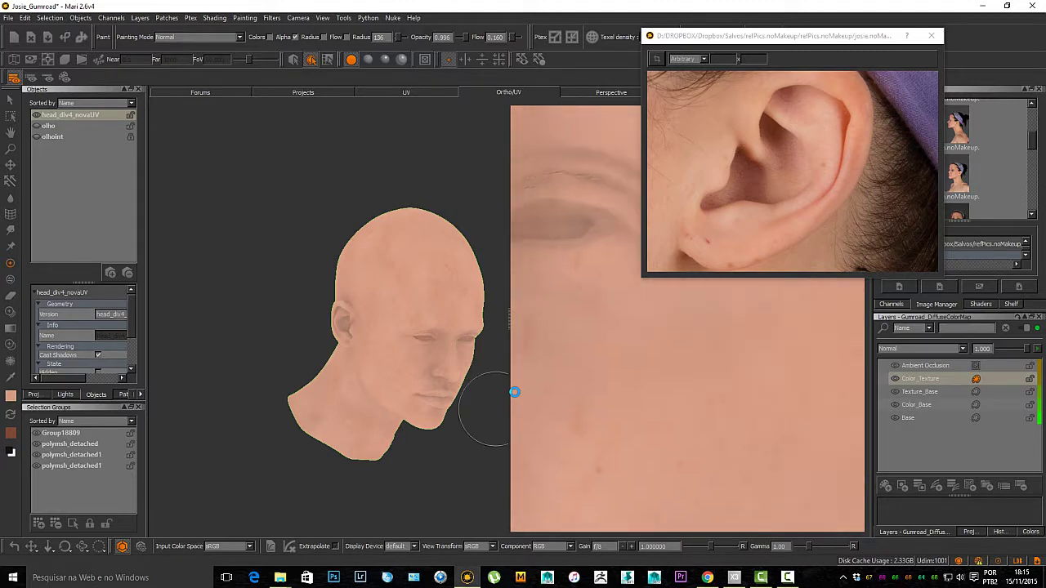
pyautogui.keyDown('alt'); pyautogui.moveTo(769, 384); pyautogui.dragTo(600, 414, button='middle'); pyautogui.keyUp('alt')
pyautogui.moveTo(797, 515)
pyautogui.keyDown('alt'); pyautogui.mouseDown(button='middle')
pyautogui.moveTo(634, 399)
pyautogui.moveTo(654, 418)
pyautogui.mouseUp(button='middle'); pyautogui.keyUp('alt')
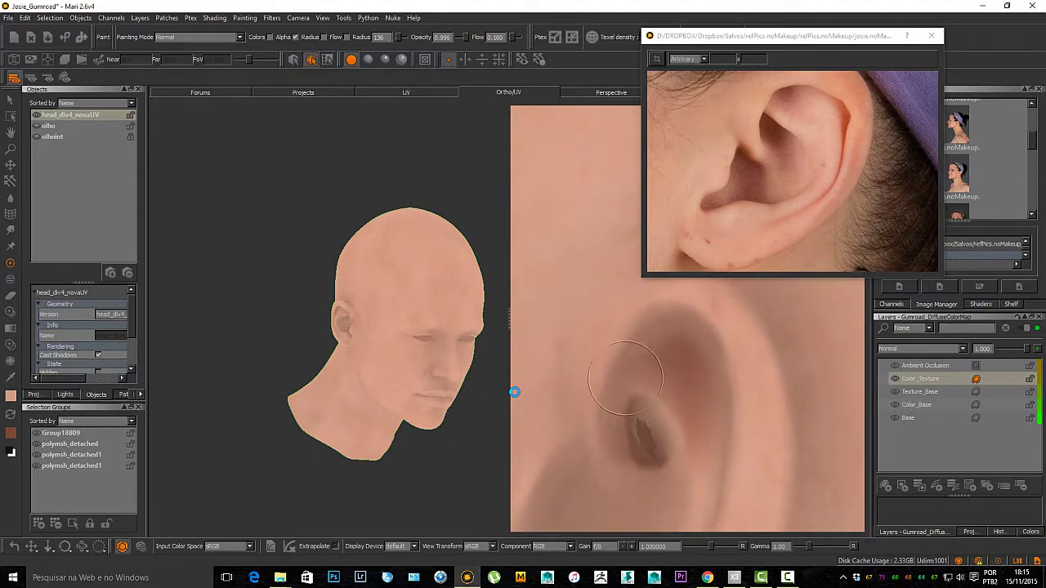
pyautogui.keyDown('alt'); pyautogui.moveTo(654, 408); pyautogui.dragTo(642, 416, button='right'); pyautogui.keyUp('alt')
pyautogui.keyDown('alt'); pyautogui.moveTo(642, 417); pyautogui.dragTo(644, 377, button='middle'); pyautogui.keyUp('alt')
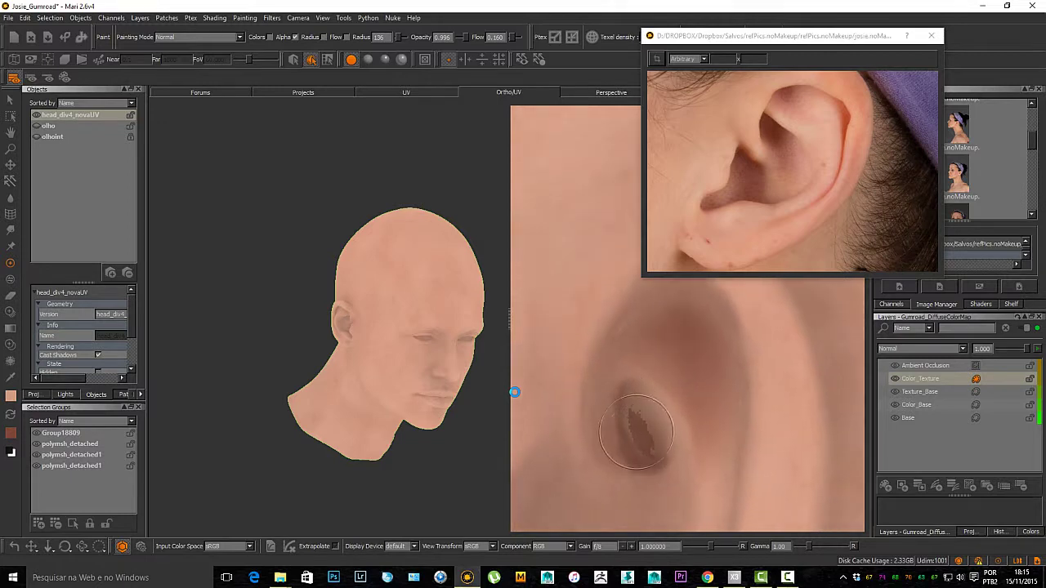
pyautogui.moveTo(634, 444); pyautogui.dragTo(642, 436)
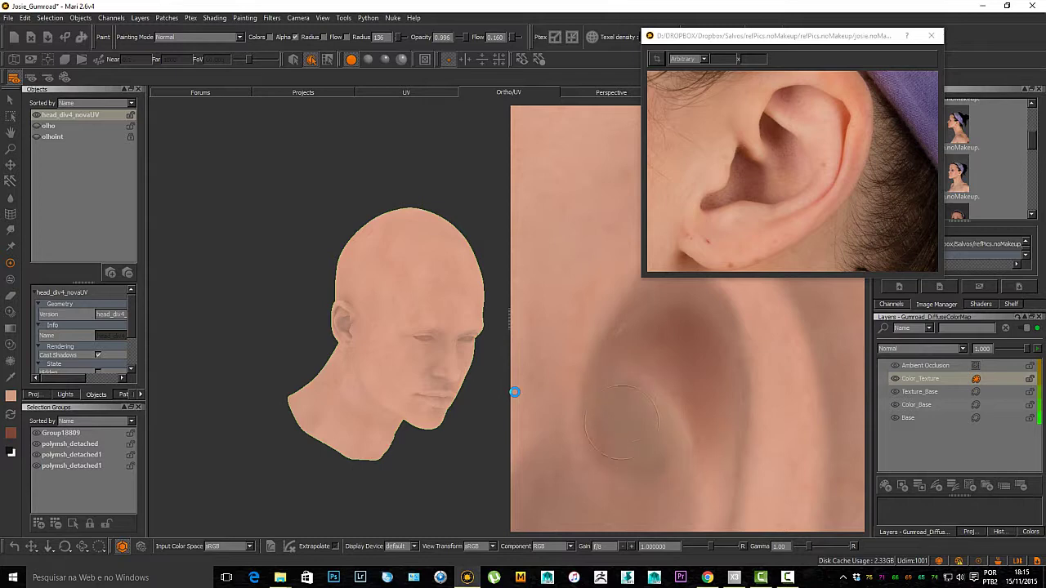
pyautogui.moveTo(640, 414); pyautogui.dragTo(641, 454)
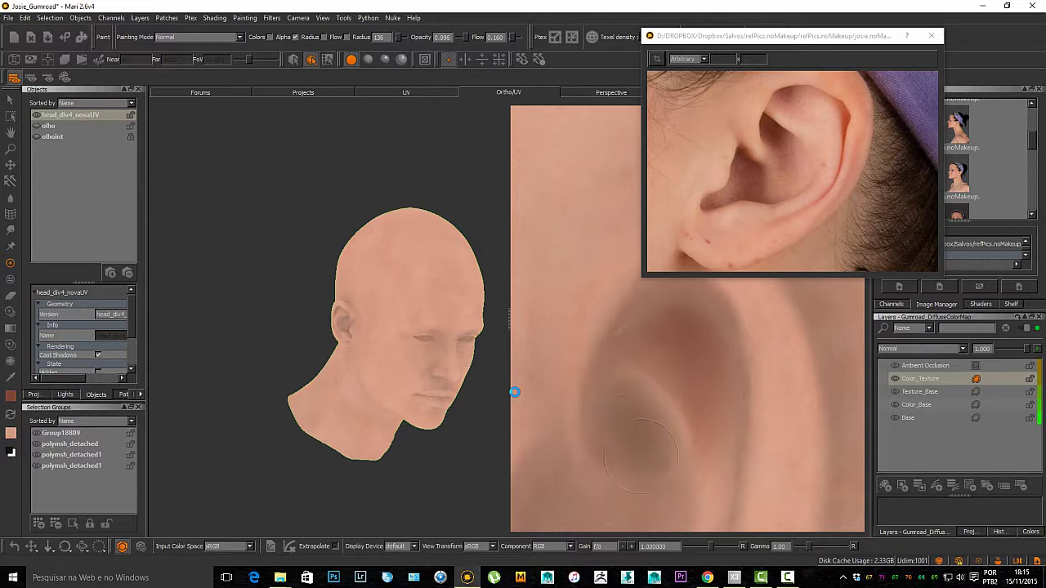
# Step: Deepen the shading around the front edge and inside of the ear's upper hollow with dark reddish brown on the UV layout
pyautogui.moveTo(627, 351); pyautogui.dragTo(626, 332)
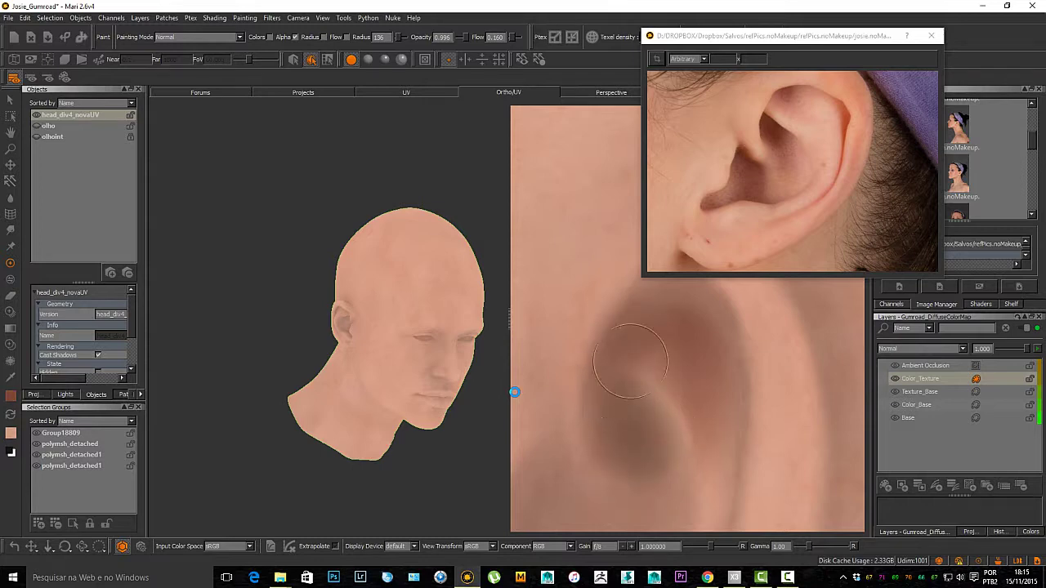
pyautogui.press('x')
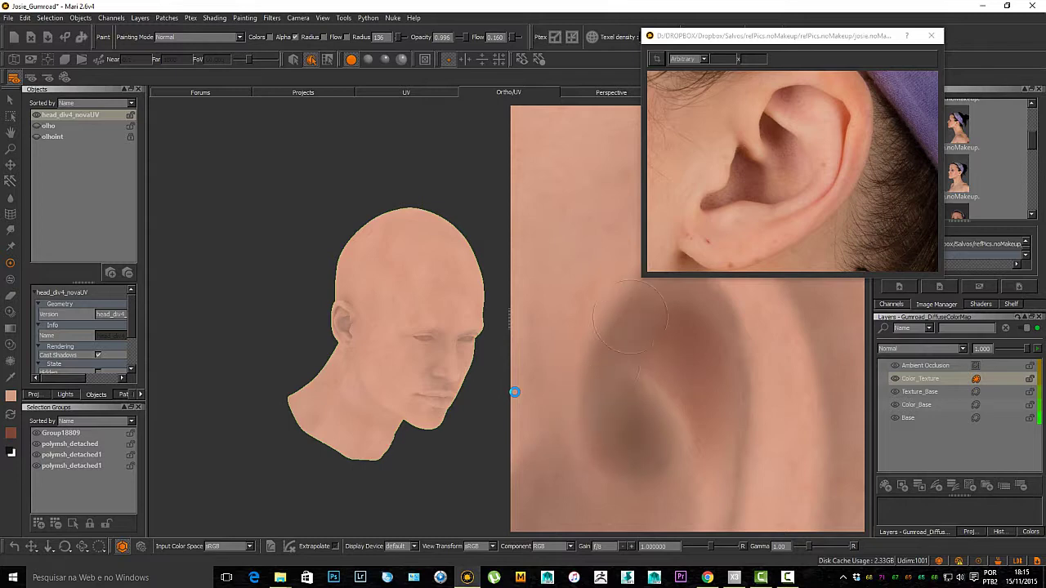
pyautogui.moveTo(647, 330)
pyautogui.mouseDown()
pyautogui.moveTo(612, 360)
pyautogui.moveTo(599, 405)
pyautogui.mouseUp()
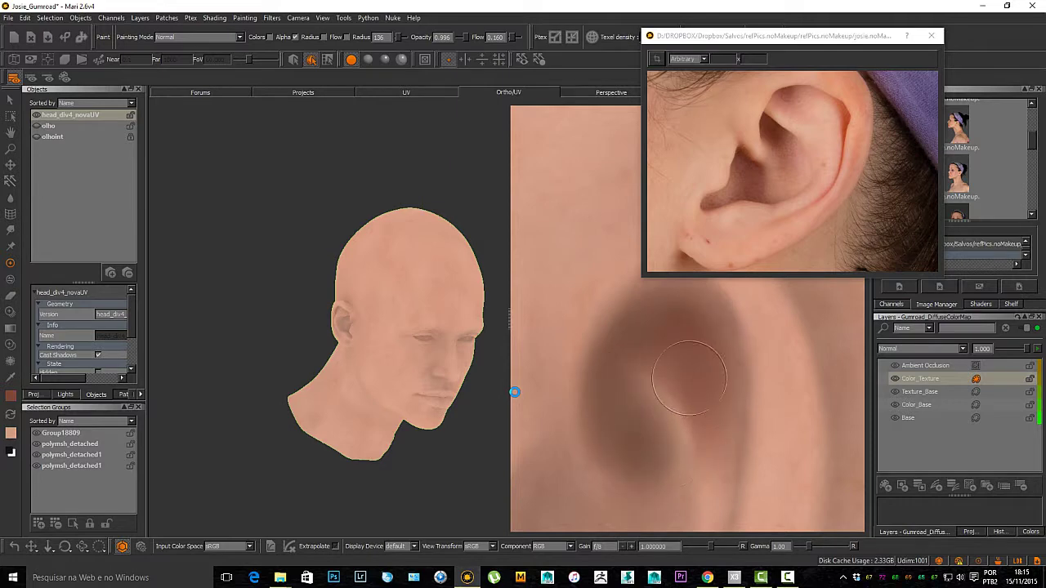
pyautogui.moveTo(689, 378); pyautogui.dragTo(696, 425)
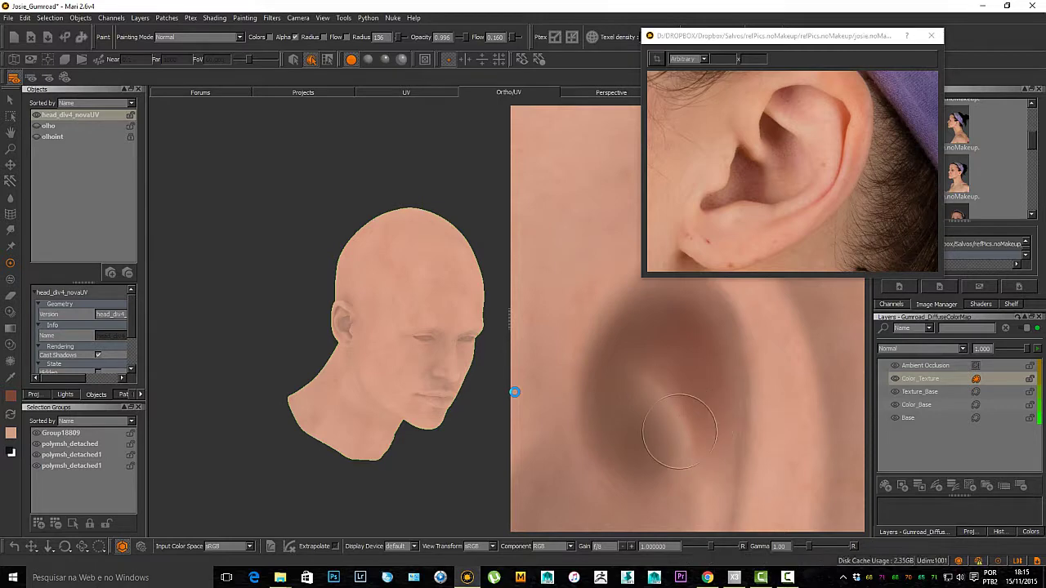
pyautogui.keyDown('alt'); pyautogui.moveTo(701, 415); pyautogui.dragTo(695, 358, button='middle'); pyautogui.keyUp('alt')
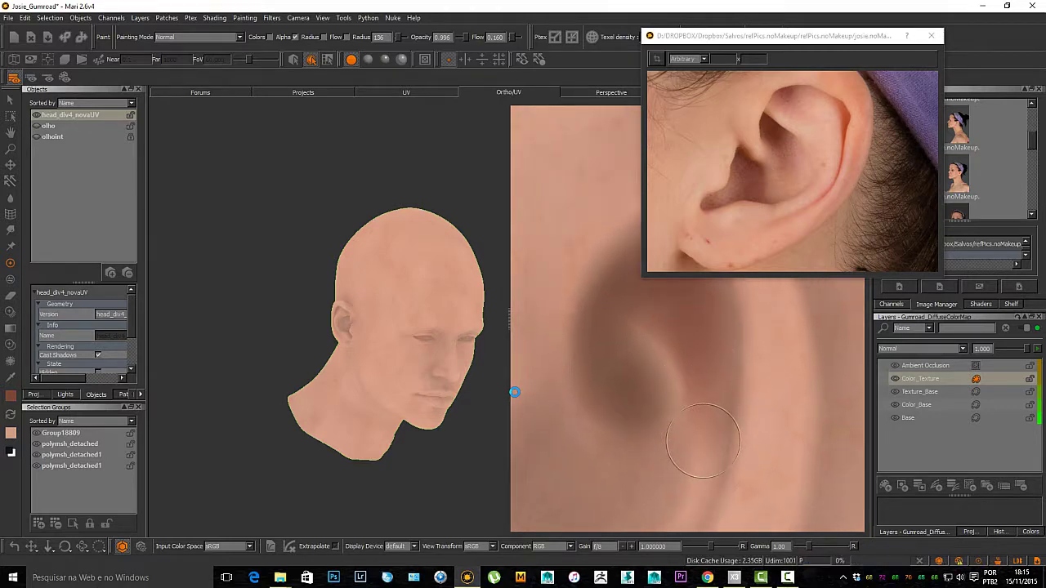
# Step: Move the reference photo away from the UV layout and make Color_Texture the active layer
pyautogui.moveTo(785, 36); pyautogui.dragTo(210, 63)
pyautogui.scroll(-5, 657, 351)
pyautogui.scroll(3, 661, 335)
pyautogui.moveTo(605, 384)
pyautogui.keyDown('alt'); pyautogui.mouseDown(button='middle')
pyautogui.moveTo(661, 329)
pyautogui.moveTo(648, 351)
pyautogui.mouseUp(button='middle'); pyautogui.keyUp('alt')
pyautogui.moveTo(649, 350); pyautogui.dragTo(651, 316)
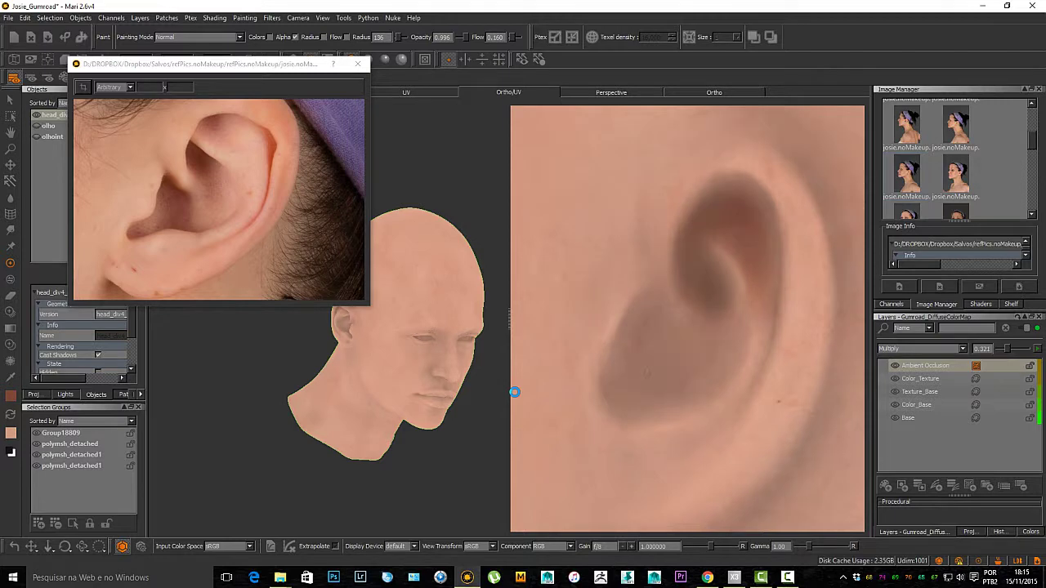
pyautogui.click(920, 378)
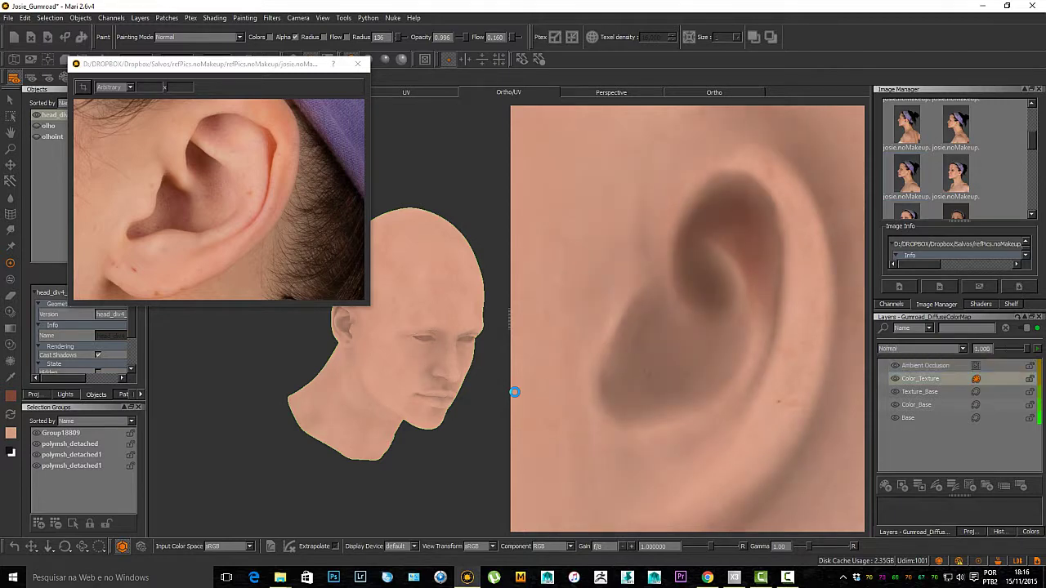
# Step: Shade the ear's lower bowl with dark reddish brown and undo the last paint projection
pyautogui.moveTo(654, 339)
pyautogui.mouseDown()
pyautogui.moveTo(619, 354)
pyautogui.moveTo(667, 362)
pyautogui.mouseUp()
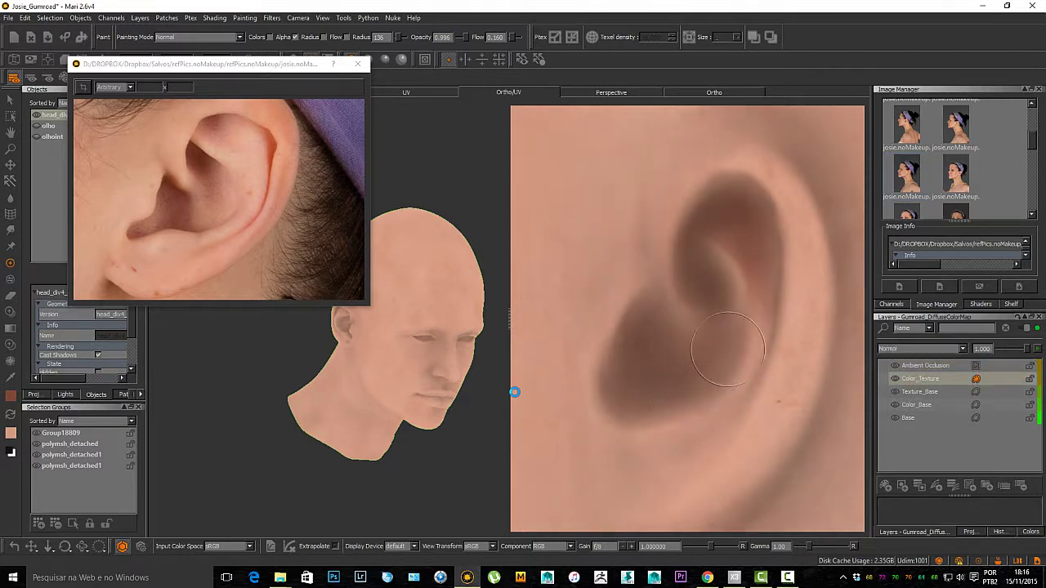
pyautogui.press('x')
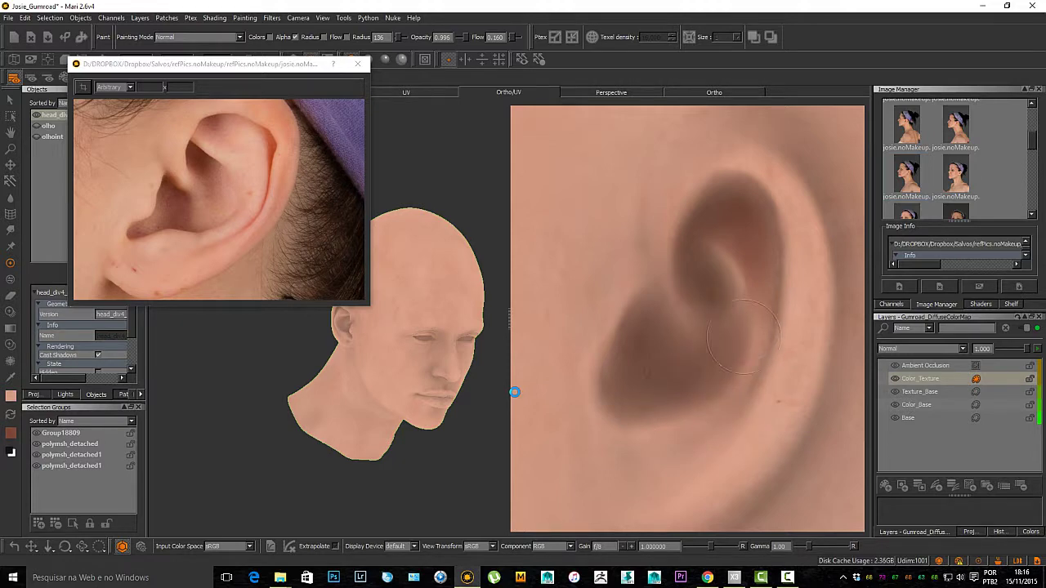
pyautogui.moveTo(631, 330)
pyautogui.mouseDown()
pyautogui.moveTo(660, 375)
pyautogui.moveTo(645, 366)
pyautogui.mouseUp()
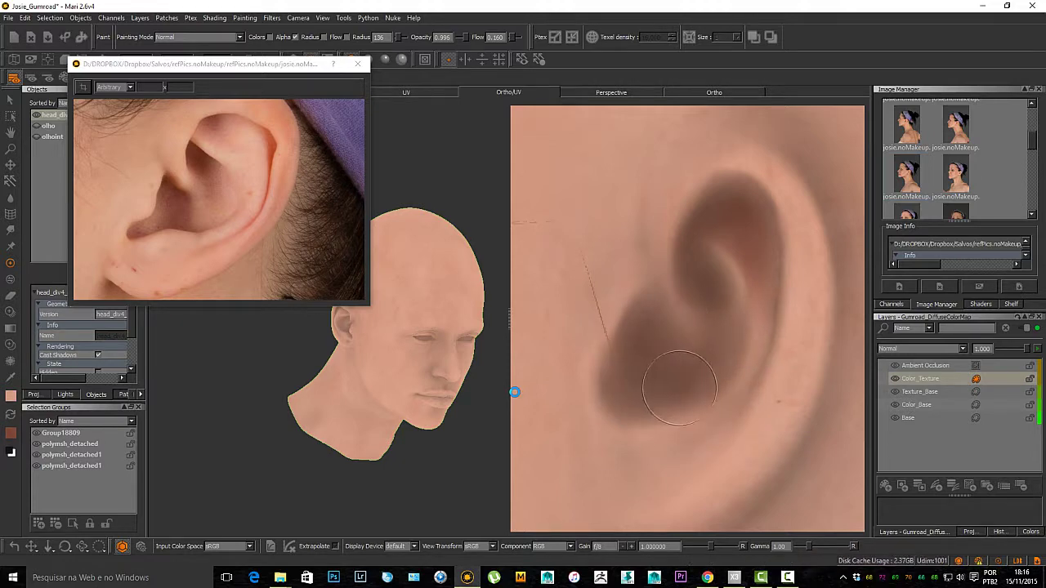
pyautogui.hotkey('ctrl', 'z')
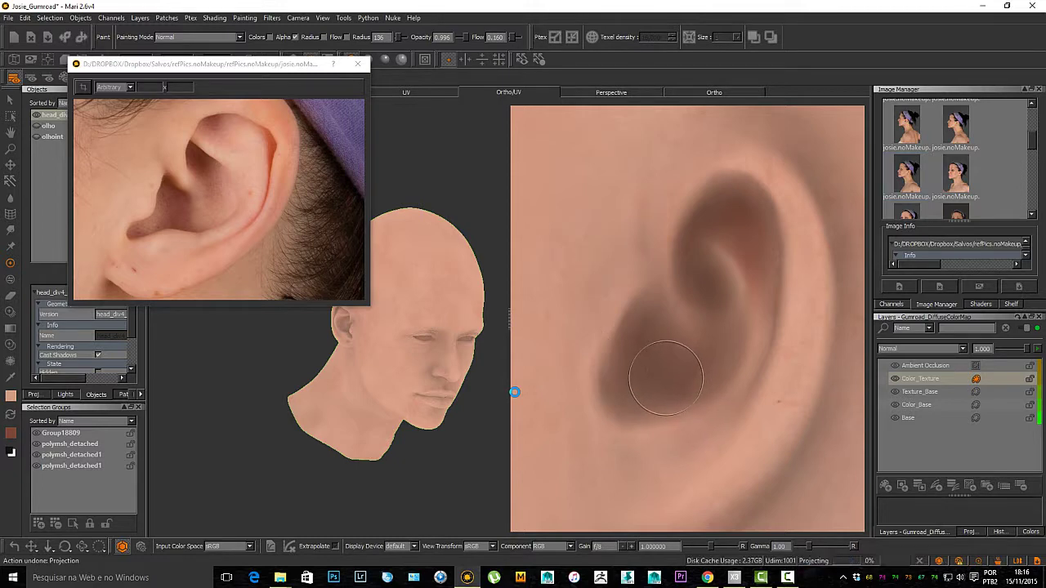
# Step: Shade the opposite ear's upper hollow, inner fold and lower bowl with dark reddish brown on the UV layout
pyautogui.keyDown('alt'); pyautogui.moveTo(634, 386); pyautogui.dragTo(577, 358, button='right'); pyautogui.keyUp('alt')
pyautogui.keyDown('alt'); pyautogui.moveTo(577, 358); pyautogui.dragTo(704, 384, button='middle'); pyautogui.keyUp('alt')
pyautogui.keyDown('alt'); pyautogui.moveTo(703, 382); pyautogui.dragTo(598, 362, button='right'); pyautogui.keyUp('alt')
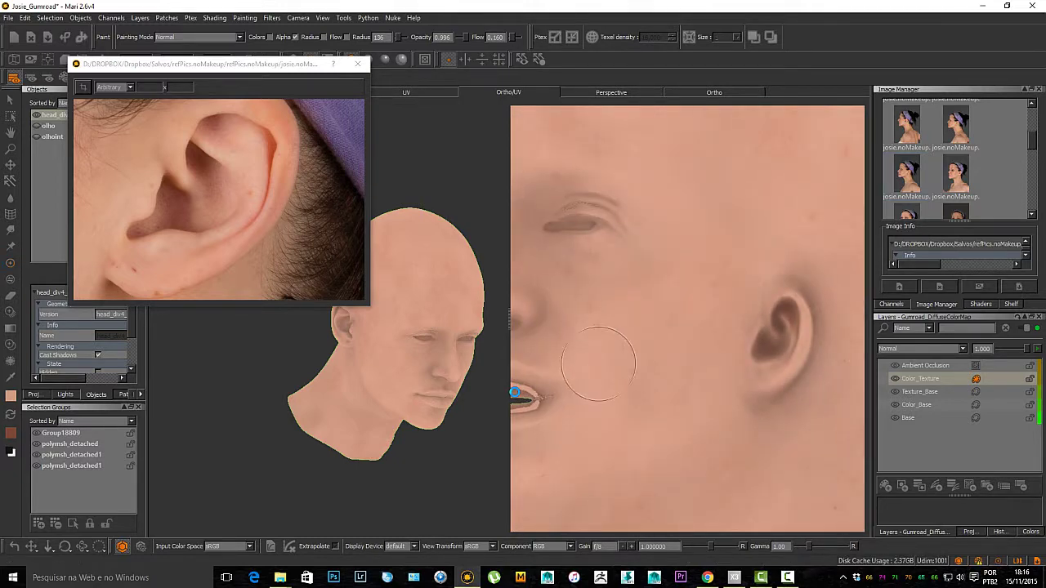
pyautogui.keyDown('alt'); pyautogui.moveTo(598, 362); pyautogui.dragTo(642, 351); pyautogui.keyUp('alt')
pyautogui.keyDown('alt'); pyautogui.moveTo(643, 351); pyautogui.dragTo(693, 370, button='right'); pyautogui.keyUp('alt')
pyautogui.keyDown('alt'); pyautogui.moveTo(693, 371); pyautogui.dragTo(656, 355, button='middle'); pyautogui.keyUp('alt')
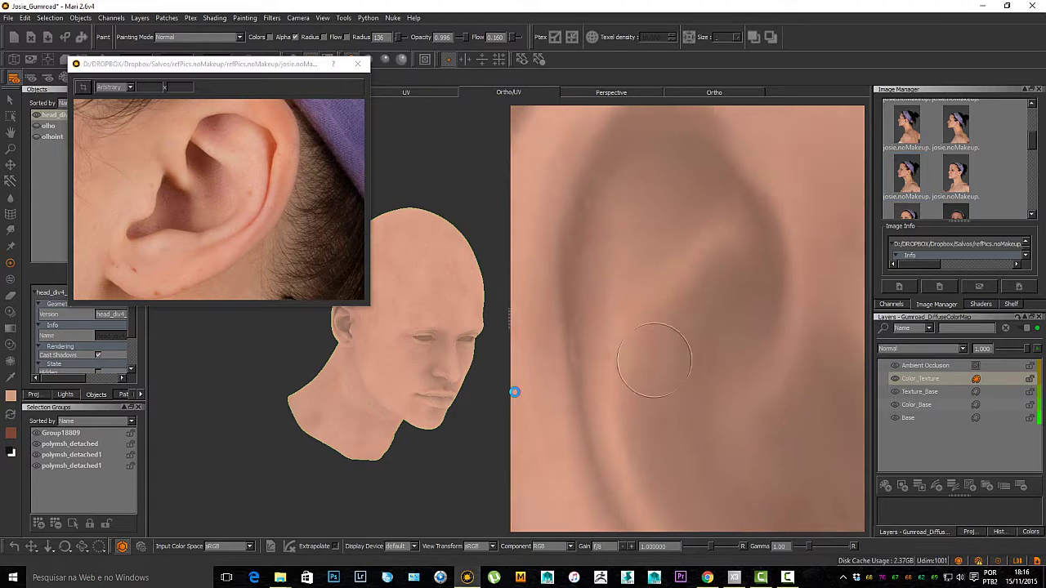
pyautogui.keyDown('alt'); pyautogui.moveTo(656, 355); pyautogui.dragTo(637, 357, button='right'); pyautogui.keyUp('alt')
pyautogui.keyDown('alt'); pyautogui.moveTo(637, 357); pyautogui.dragTo(590, 329, button='middle'); pyautogui.keyUp('alt')
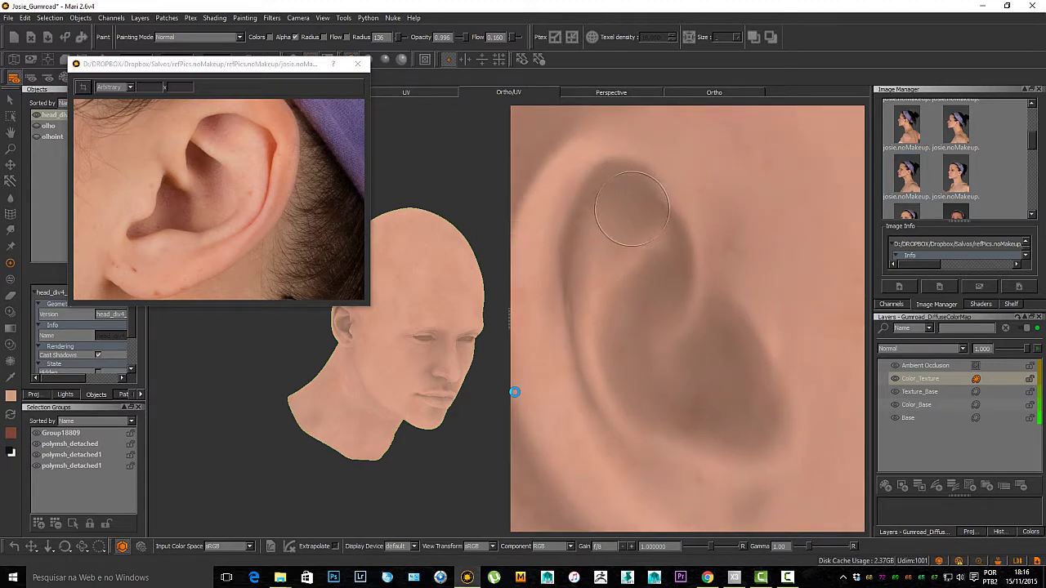
pyautogui.press('x')
pyautogui.moveTo(638, 210)
pyautogui.mouseDown()
pyautogui.moveTo(612, 170)
pyautogui.moveTo(564, 265)
pyautogui.moveTo(593, 372)
pyautogui.mouseUp()
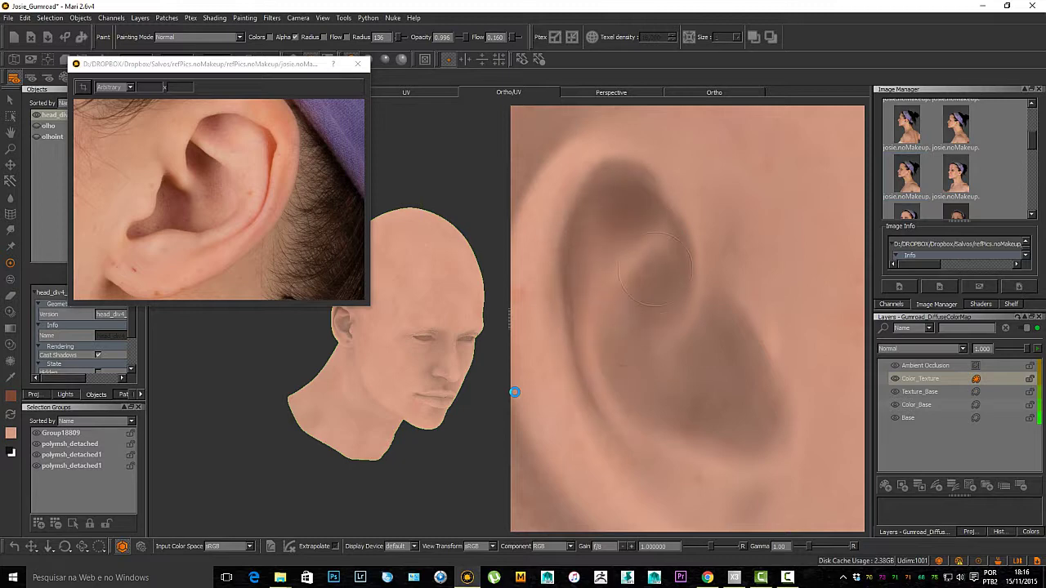
pyautogui.moveTo(652, 274)
pyautogui.mouseDown()
pyautogui.moveTo(633, 363)
pyautogui.moveTo(600, 370)
pyautogui.moveTo(748, 417)
pyautogui.moveTo(706, 321)
pyautogui.mouseUp()
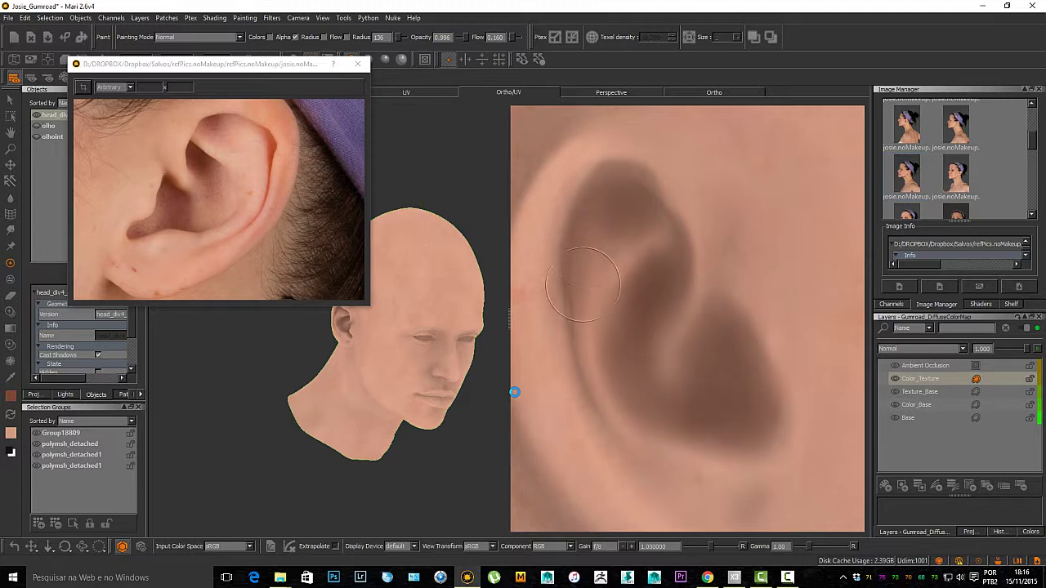
pyautogui.moveTo(633, 226); pyautogui.dragTo(654, 341)
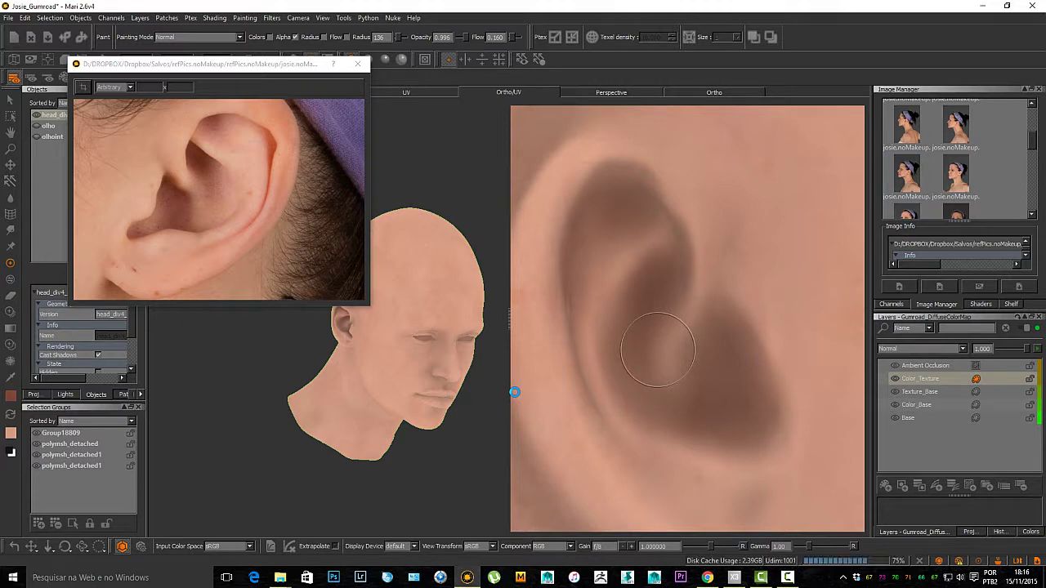
# Step: Examine and compare the painted shading of both ears on the UV layout
pyautogui.scroll(-5, 666, 374)
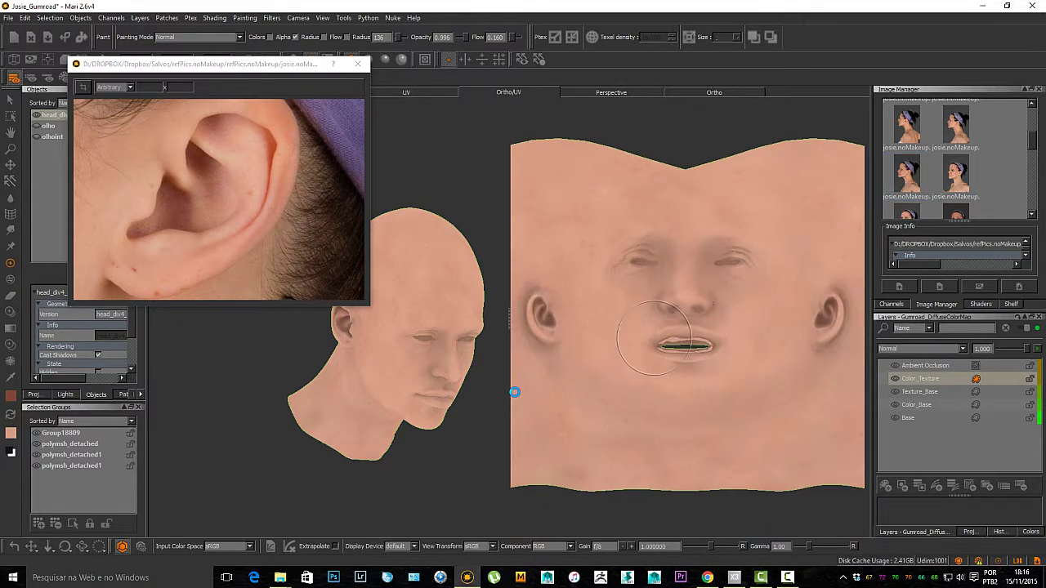
pyautogui.scroll(5, 686, 343)
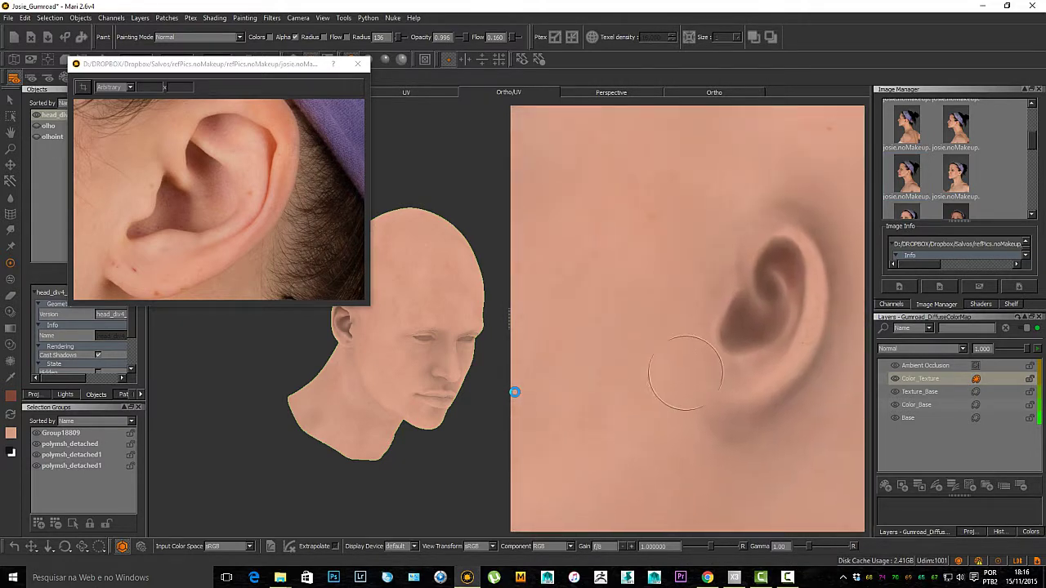
pyautogui.keyDown('alt'); pyautogui.moveTo(718, 401); pyautogui.dragTo(635, 355, button='right'); pyautogui.keyUp('alt')
pyautogui.keyDown('alt'); pyautogui.moveTo(635, 355); pyautogui.dragTo(719, 359, button='middle'); pyautogui.keyUp('alt')
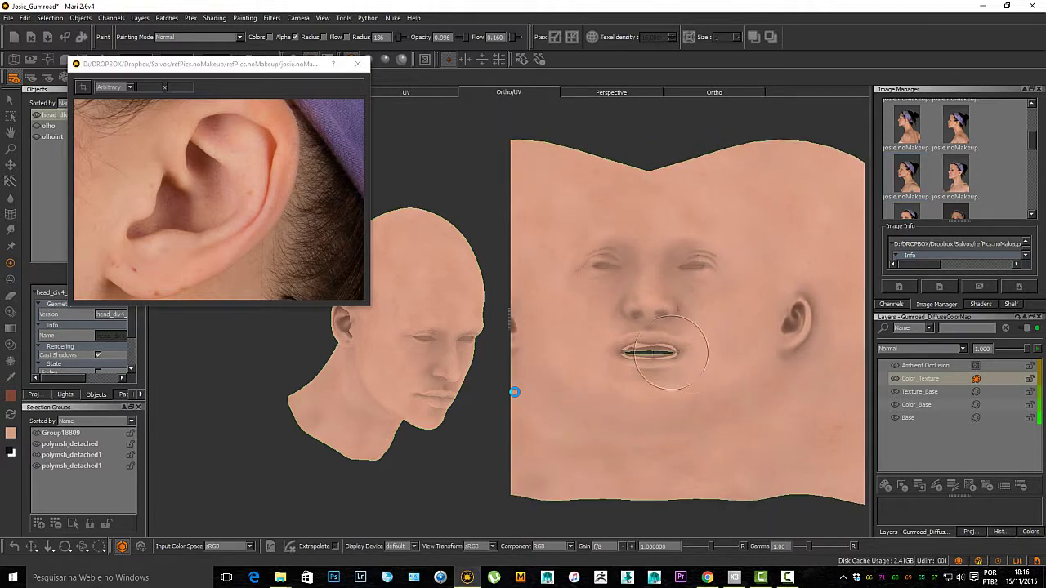
pyautogui.keyDown('alt'); pyautogui.moveTo(720, 359); pyautogui.dragTo(773, 376, button='right'); pyautogui.keyUp('alt')
pyautogui.keyDown('alt'); pyautogui.moveTo(646, 359); pyautogui.dragTo(732, 386, button='middle'); pyautogui.keyUp('alt')
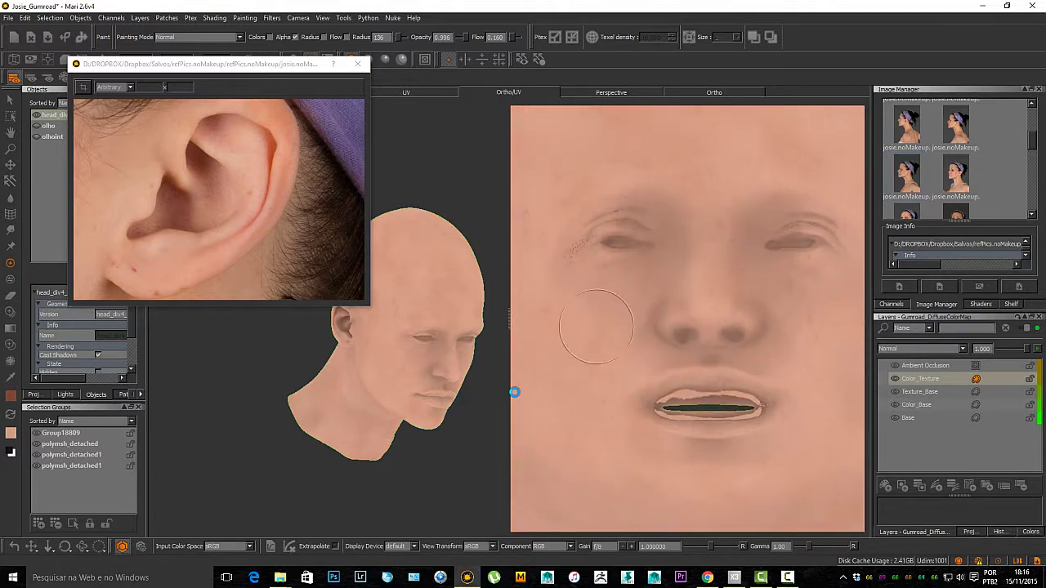
pyautogui.keyDown('alt'); pyautogui.moveTo(600, 332); pyautogui.dragTo(710, 341, button='middle'); pyautogui.keyUp('alt')
pyautogui.keyDown('alt'); pyautogui.moveTo(613, 355); pyautogui.dragTo(681, 336, button='middle'); pyautogui.keyUp('alt')
pyautogui.scroll(3, 682, 335)
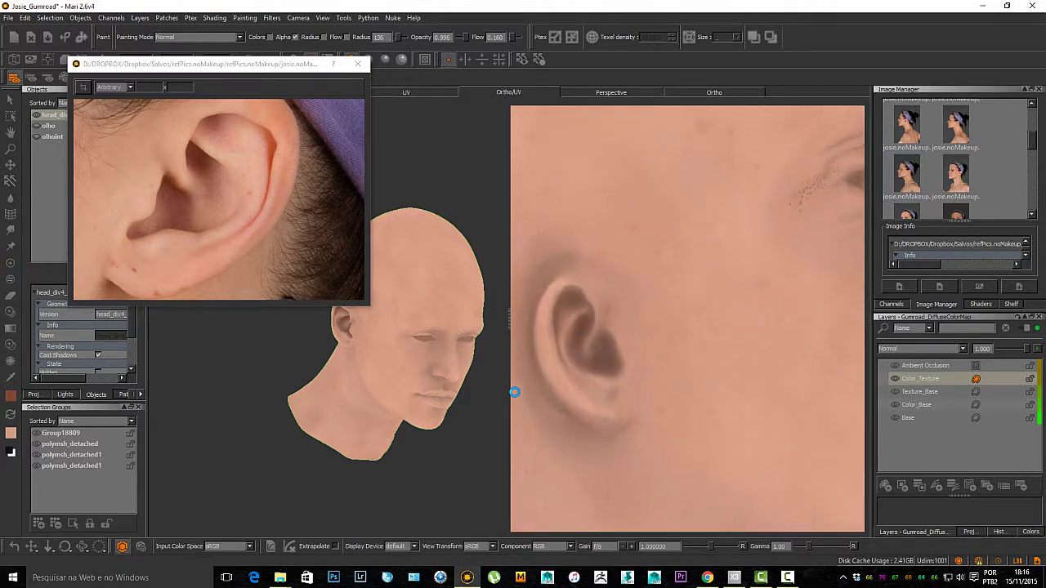
pyautogui.moveTo(659, 360)
pyautogui.keyDown('alt'); pyautogui.mouseDown(button='right')
pyautogui.moveTo(621, 350)
pyautogui.moveTo(691, 366)
pyautogui.moveTo(702, 380)
pyautogui.mouseUp(button='right'); pyautogui.keyUp('alt')
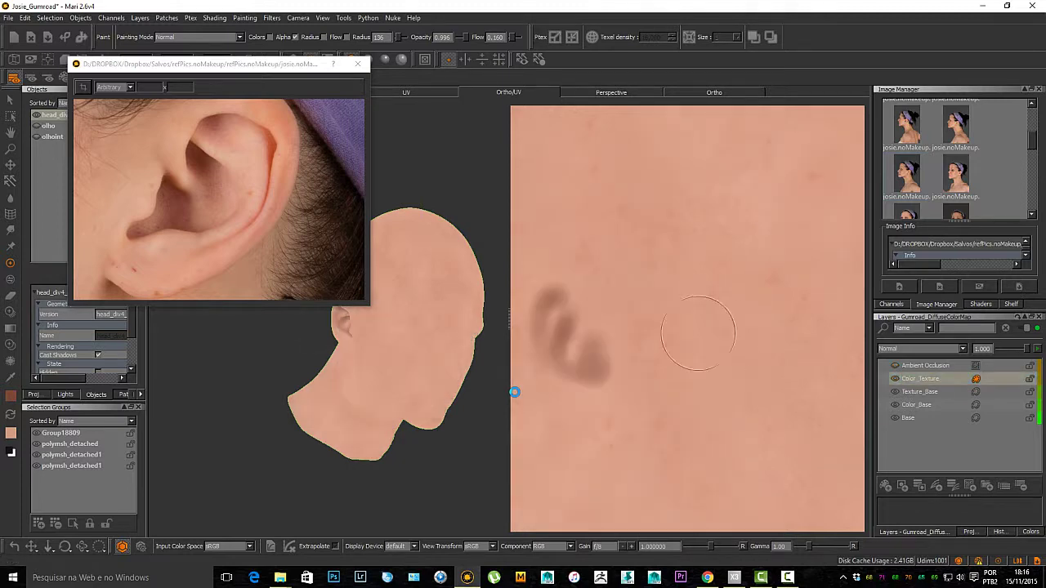
# Step: Extend the dark reddish brown shading across the ear's upper hollow on the 3D head
pyautogui.keyDown('alt'); pyautogui.moveTo(697, 329); pyautogui.dragTo(654, 300, button='right'); pyautogui.keyUp('alt')
pyautogui.moveTo(816, 327)
pyautogui.keyDown('alt'); pyautogui.mouseDown(button='middle')
pyautogui.moveTo(502, 334)
pyautogui.moveTo(541, 335)
pyautogui.mouseUp(button='middle'); pyautogui.keyUp('alt')
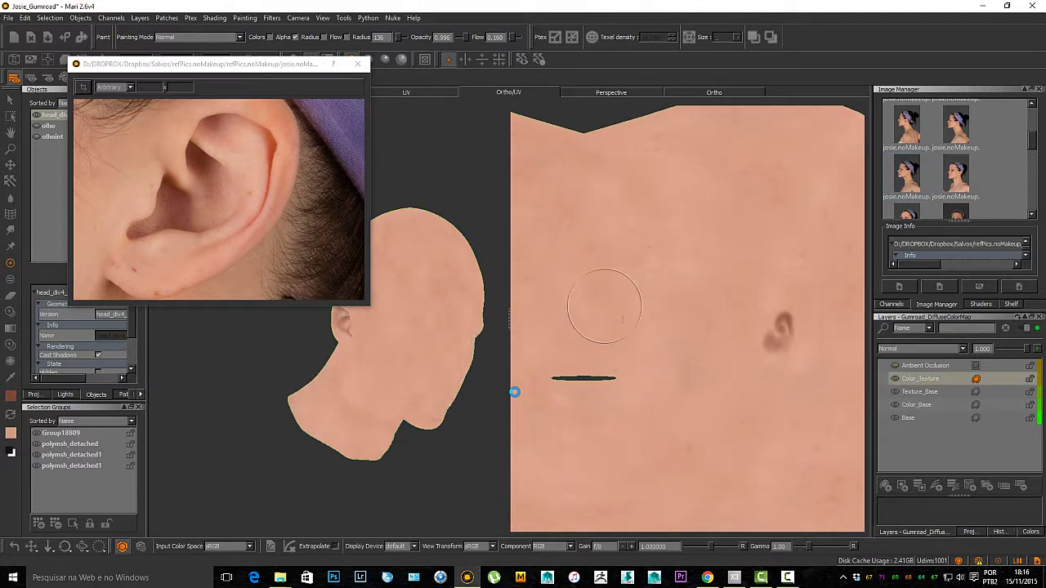
pyautogui.keyDown('alt'); pyautogui.moveTo(414, 368); pyautogui.dragTo(464, 378); pyautogui.keyUp('alt')
pyautogui.keyDown('alt'); pyautogui.moveTo(413, 384); pyautogui.dragTo(491, 511, button='right'); pyautogui.keyUp('alt')
pyautogui.keyDown('alt'); pyautogui.moveTo(490, 523); pyautogui.dragTo(423, 425, button='middle'); pyautogui.keyUp('alt')
pyautogui.keyDown('alt'); pyautogui.moveTo(422, 425); pyautogui.dragTo(439, 480, button='right'); pyautogui.keyUp('alt')
pyautogui.keyDown('alt'); pyautogui.moveTo(439, 480); pyautogui.dragTo(381, 428, button='middle'); pyautogui.keyUp('alt')
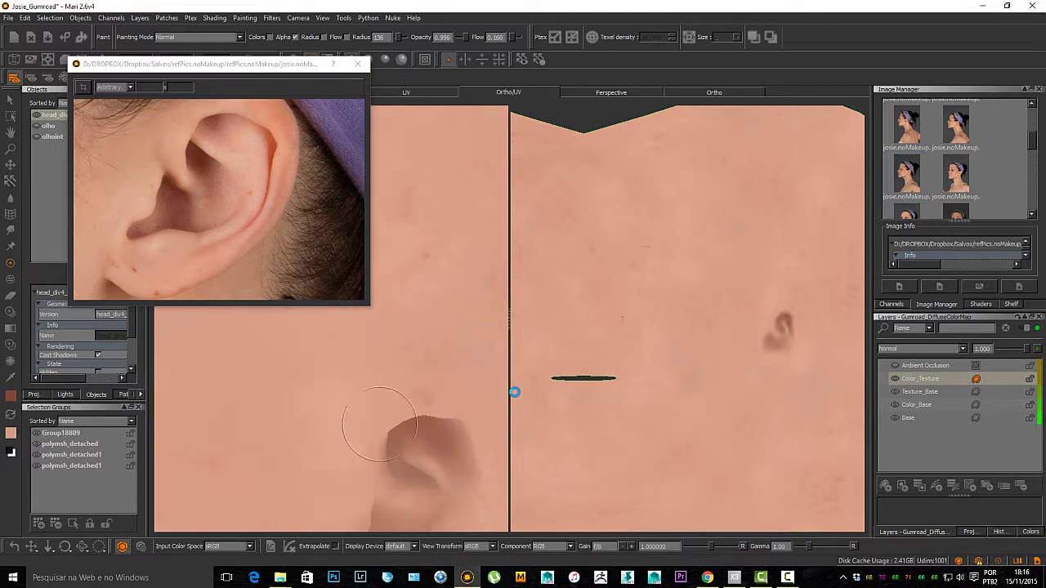
pyautogui.keyDown('alt'); pyautogui.moveTo(392, 486); pyautogui.dragTo(450, 507, button='right'); pyautogui.keyUp('alt')
pyautogui.keyDown('alt'); pyautogui.moveTo(460, 499); pyautogui.dragTo(369, 369, button='middle'); pyautogui.keyUp('alt')
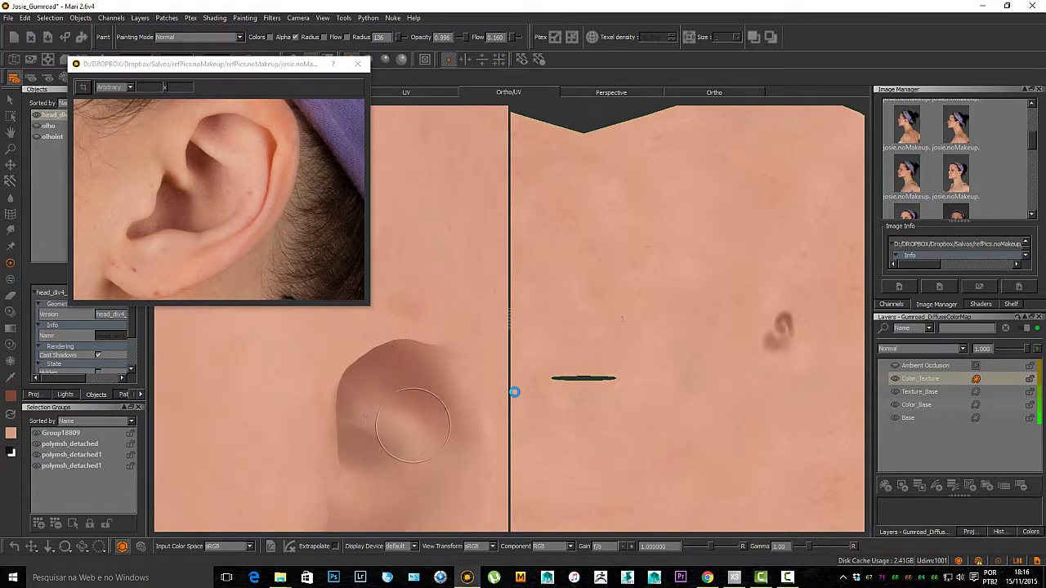
pyautogui.keyDown('alt'); pyautogui.moveTo(411, 429); pyautogui.dragTo(398, 376); pyautogui.keyUp('alt')
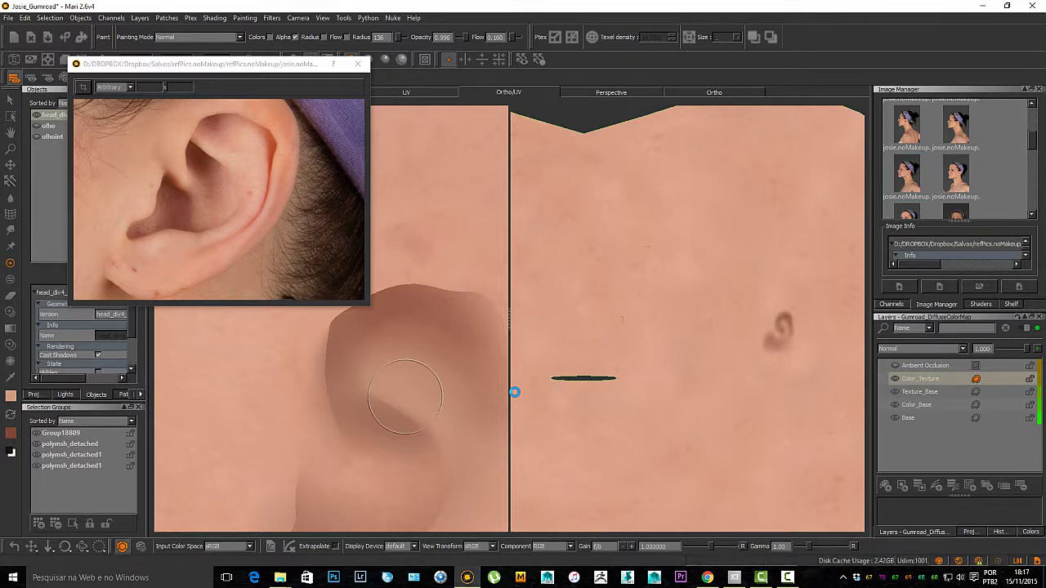
# Step: Blend the same ear's inner fold and lower bowl with light skin tone and dark reddish brown on the 3D head
pyautogui.keyDown('alt'); pyautogui.moveTo(406, 398); pyautogui.dragTo(415, 402); pyautogui.keyUp('alt')
pyautogui.keyDown('alt'); pyautogui.moveTo(415, 402); pyautogui.dragTo(412, 353, button='middle'); pyautogui.keyUp('alt')
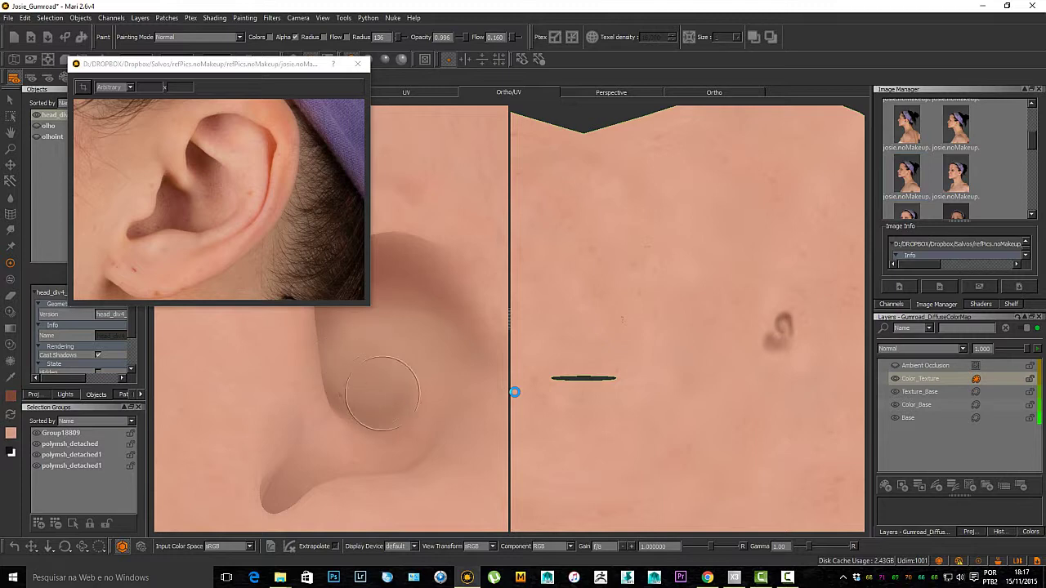
pyautogui.press('p')
pyautogui.keyDown('alt'); pyautogui.moveTo(393, 398); pyautogui.dragTo(395, 408); pyautogui.keyUp('alt')
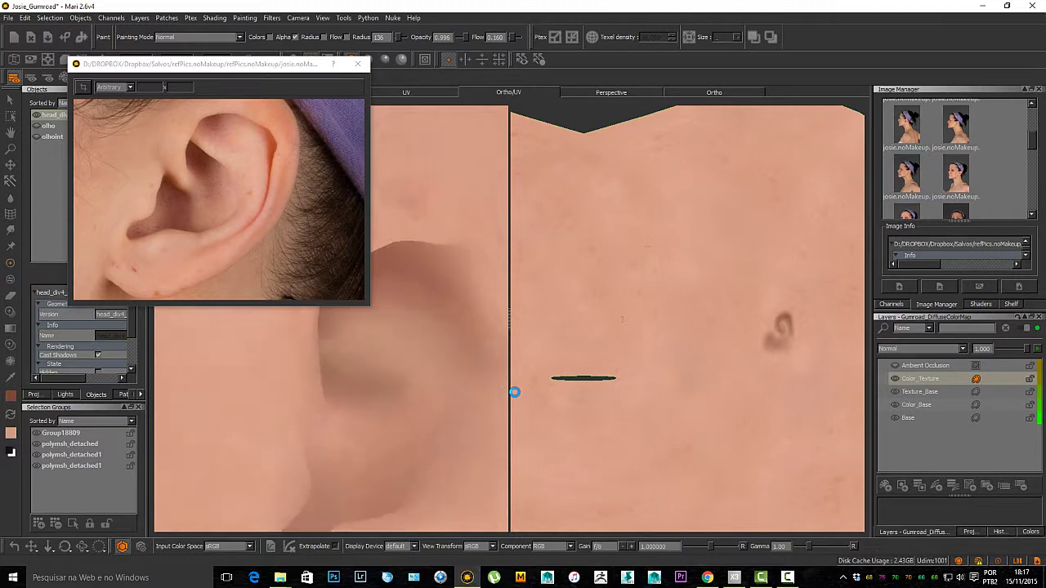
# Step: Shade the opposite ear's hollows on the 3D head and soften its inner fold with light skin tone
pyautogui.keyDown('alt'); pyautogui.moveTo(395, 409); pyautogui.dragTo(335, 407, button='right'); pyautogui.keyUp('alt')
pyautogui.keyDown('alt'); pyautogui.moveTo(335, 407); pyautogui.dragTo(368, 405); pyautogui.keyUp('alt')
pyautogui.scroll(3, 360, 411)
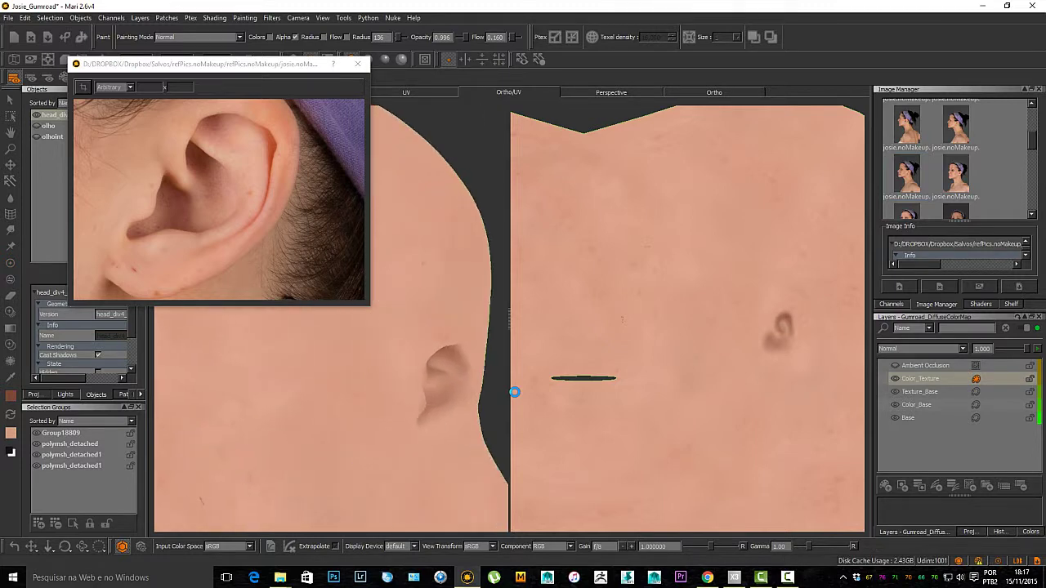
pyautogui.keyDown('alt'); pyautogui.moveTo(338, 383); pyautogui.dragTo(286, 390, button='right'); pyautogui.keyUp('alt')
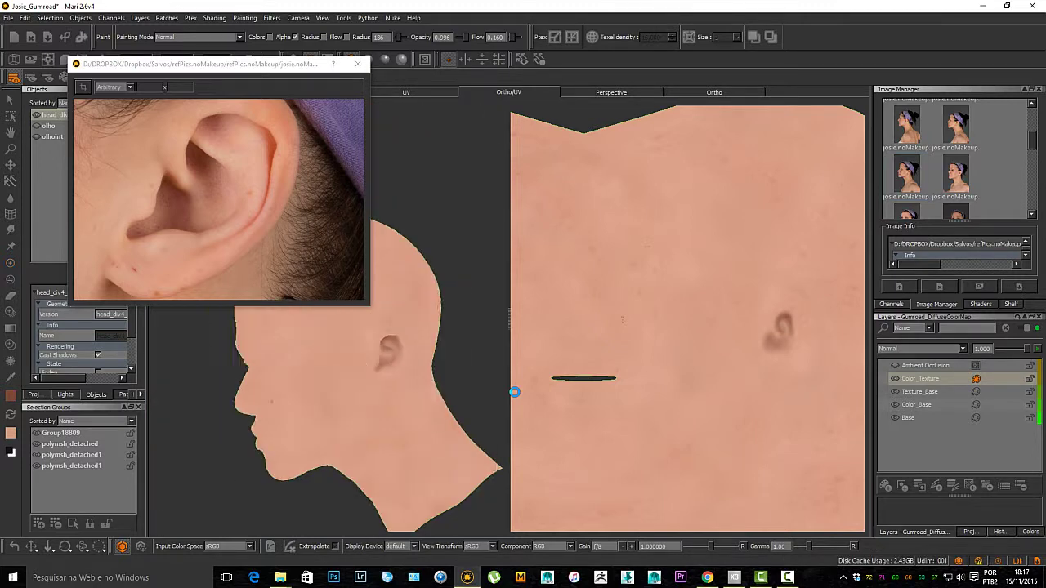
pyautogui.keyDown('alt'); pyautogui.moveTo(286, 390); pyautogui.dragTo(334, 409, button='middle'); pyautogui.keyUp('alt')
pyautogui.keyDown('alt'); pyautogui.moveTo(334, 409); pyautogui.dragTo(445, 390); pyautogui.keyUp('alt')
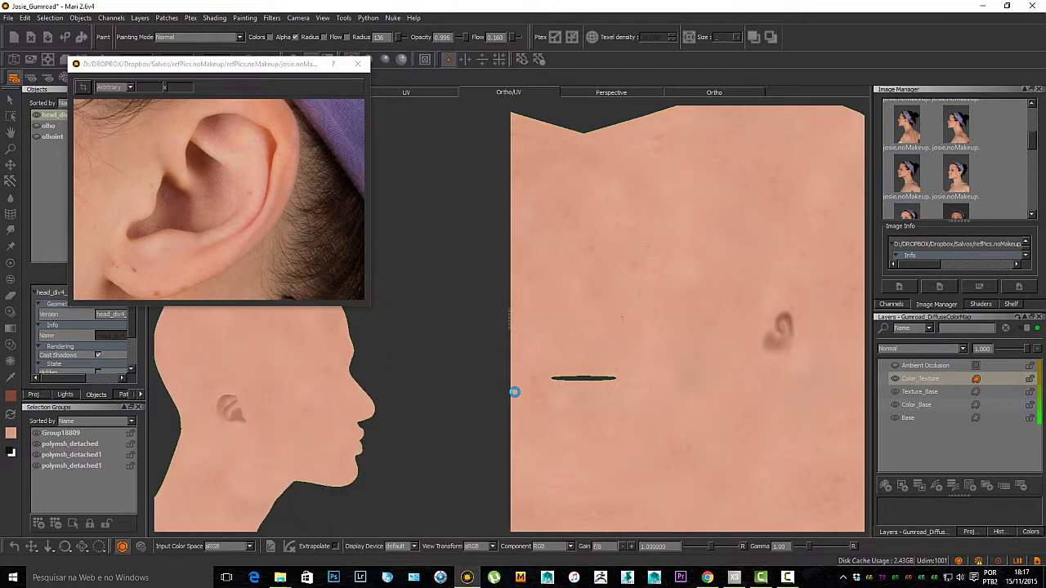
pyautogui.keyDown('alt'); pyautogui.moveTo(367, 377); pyautogui.dragTo(486, 345, button='middle'); pyautogui.keyUp('alt')
pyautogui.scroll(3, 408, 433)
pyautogui.keyDown('alt'); pyautogui.moveTo(408, 434); pyautogui.dragTo(392, 391, button='middle'); pyautogui.keyUp('alt')
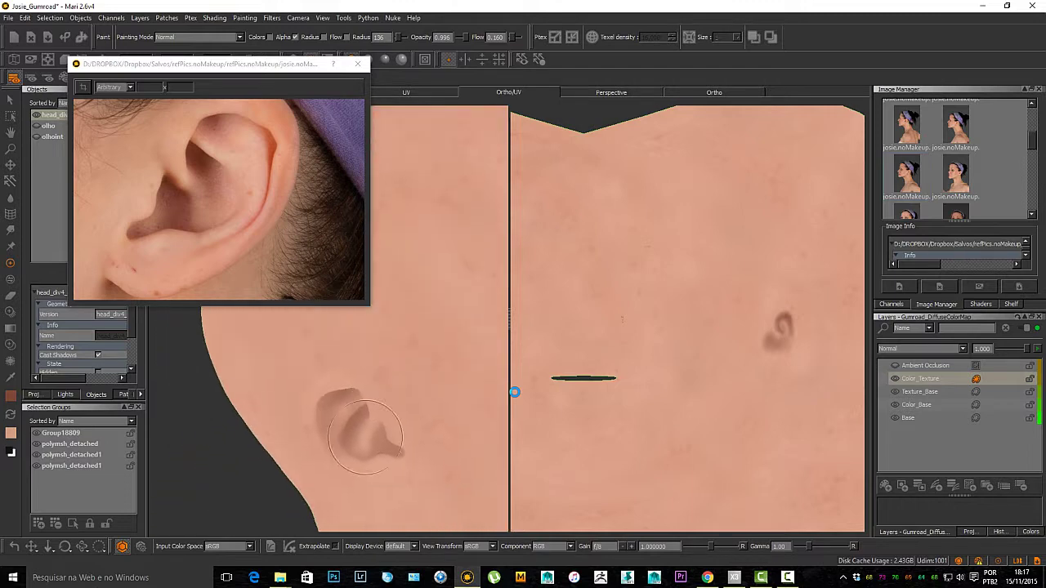
pyautogui.keyDown('alt'); pyautogui.moveTo(391, 390); pyautogui.dragTo(368, 487, button='right'); pyautogui.keyUp('alt')
pyautogui.keyDown('alt'); pyautogui.moveTo(368, 488); pyautogui.dragTo(365, 368, button='middle'); pyautogui.keyUp('alt')
pyautogui.keyDown('alt'); pyautogui.moveTo(365, 368); pyautogui.dragTo(364, 427, button='right'); pyautogui.keyUp('alt')
pyautogui.keyDown('alt'); pyautogui.moveTo(364, 428); pyautogui.dragTo(372, 378); pyautogui.keyUp('alt')
pyautogui.keyDown('alt'); pyautogui.moveTo(408, 408); pyautogui.dragTo(408, 378); pyautogui.keyUp('alt')
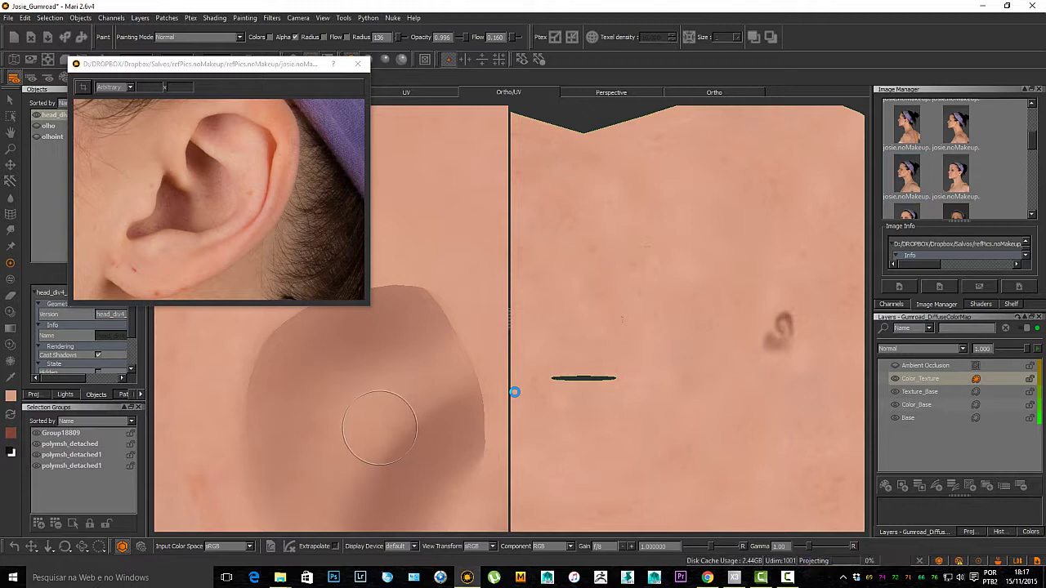
# Step: Close the ear reference photo and check both ears from behind the head
pyautogui.click(358, 64)
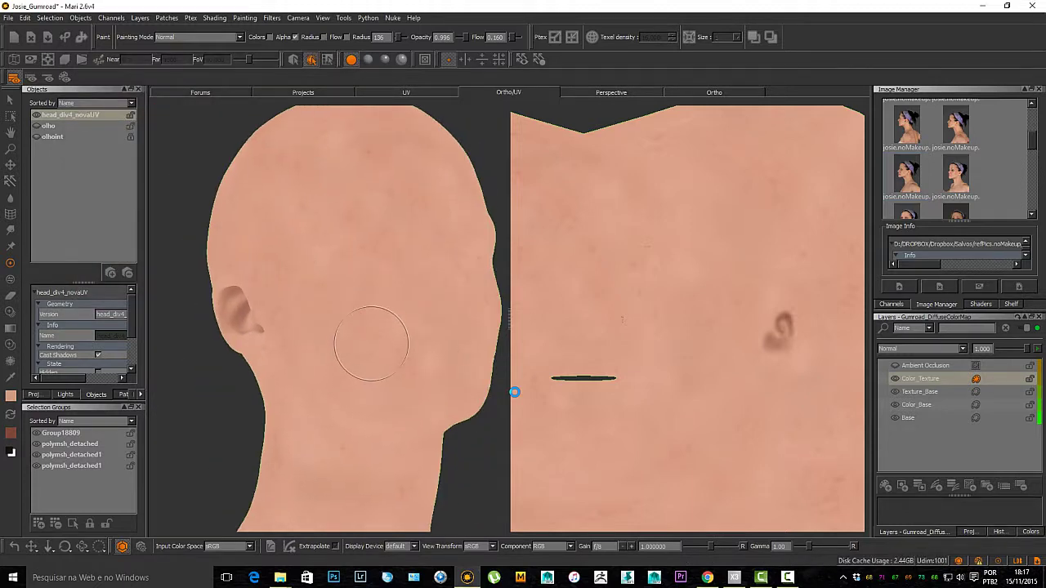
pyautogui.keyDown('alt'); pyautogui.moveTo(380, 344); pyautogui.dragTo(357, 348); pyautogui.keyUp('alt')
pyautogui.keyDown('alt'); pyautogui.moveTo(338, 329); pyautogui.dragTo(371, 326, button='right'); pyautogui.keyUp('alt')
pyautogui.keyDown('alt'); pyautogui.moveTo(371, 326); pyautogui.dragTo(381, 342, button='middle'); pyautogui.keyUp('alt')
pyautogui.moveTo(381, 342)
pyautogui.keyDown('alt'); pyautogui.mouseDown(button='right')
pyautogui.moveTo(350, 331)
pyautogui.moveTo(365, 325)
pyautogui.mouseUp(button='right'); pyautogui.keyUp('alt')
# Step: Try the Overlay and Darken blend modes on the Color_Texture layer, and return it to Normal
pyautogui.click(940, 348)
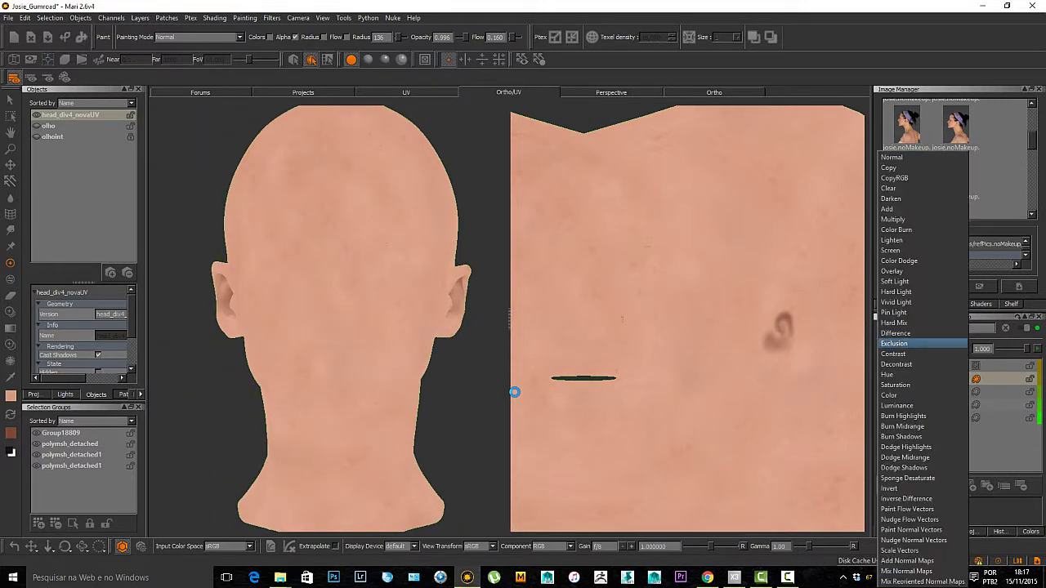
pyautogui.click(907, 260)
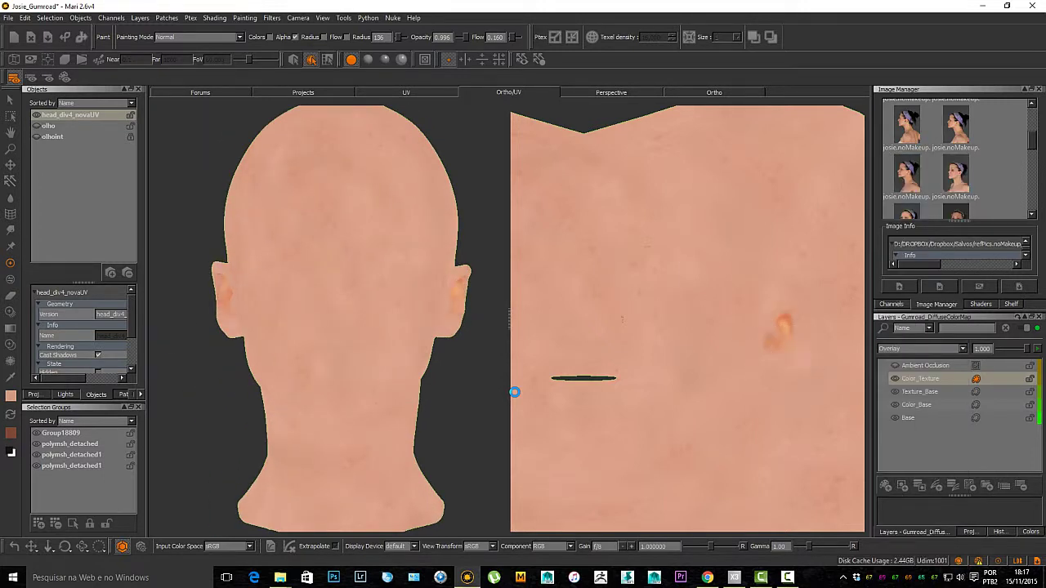
pyautogui.click(915, 348)
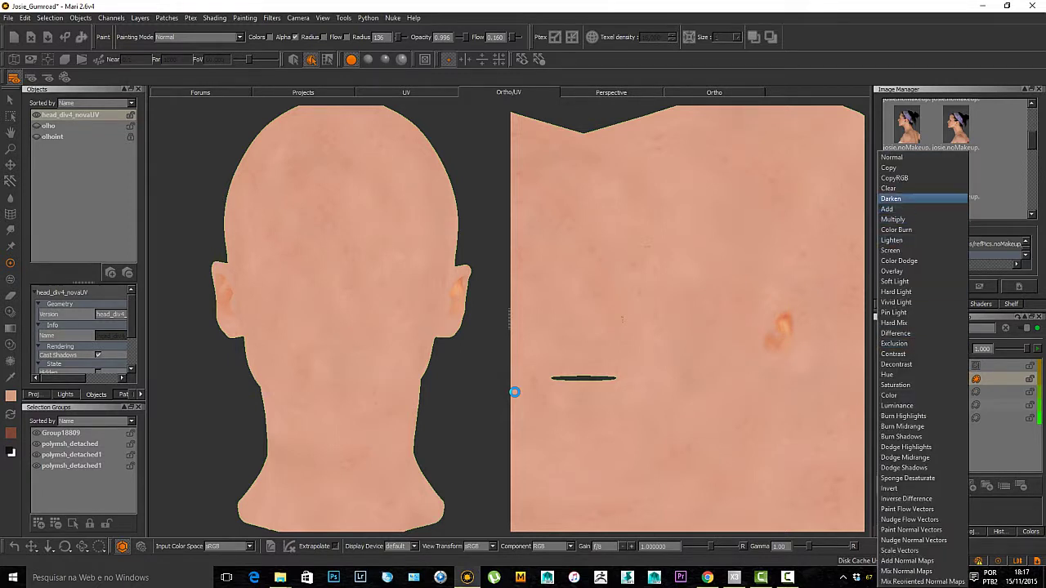
pyautogui.click(891, 198)
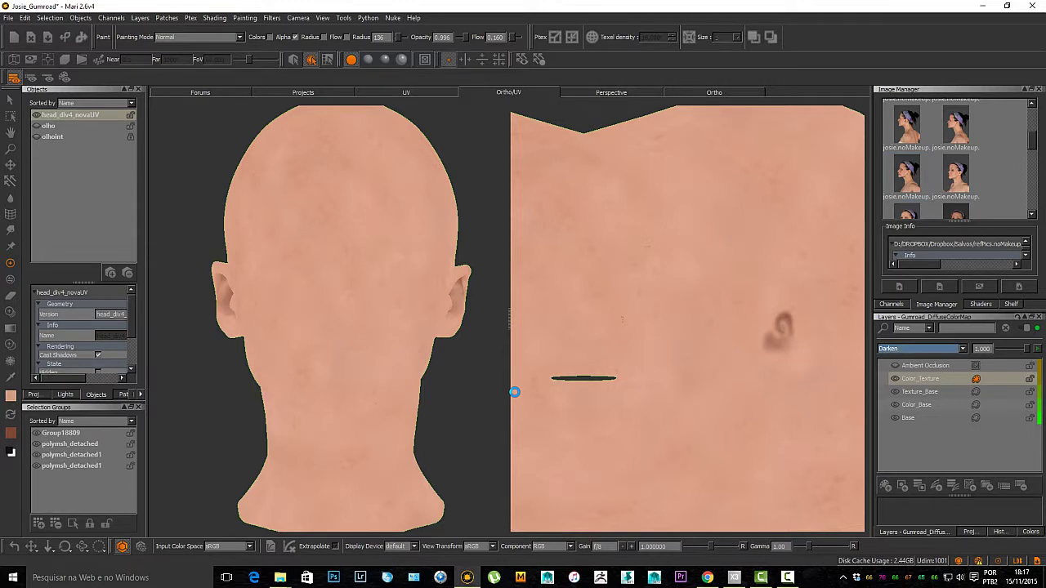
pyautogui.scroll(5, 771, 327)
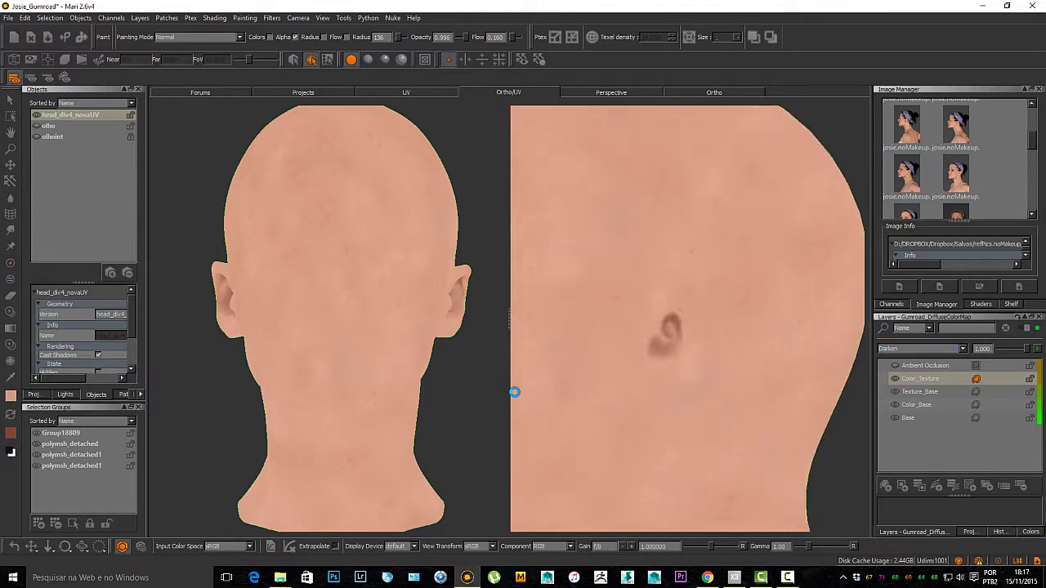
pyautogui.scroll(3, 742, 383)
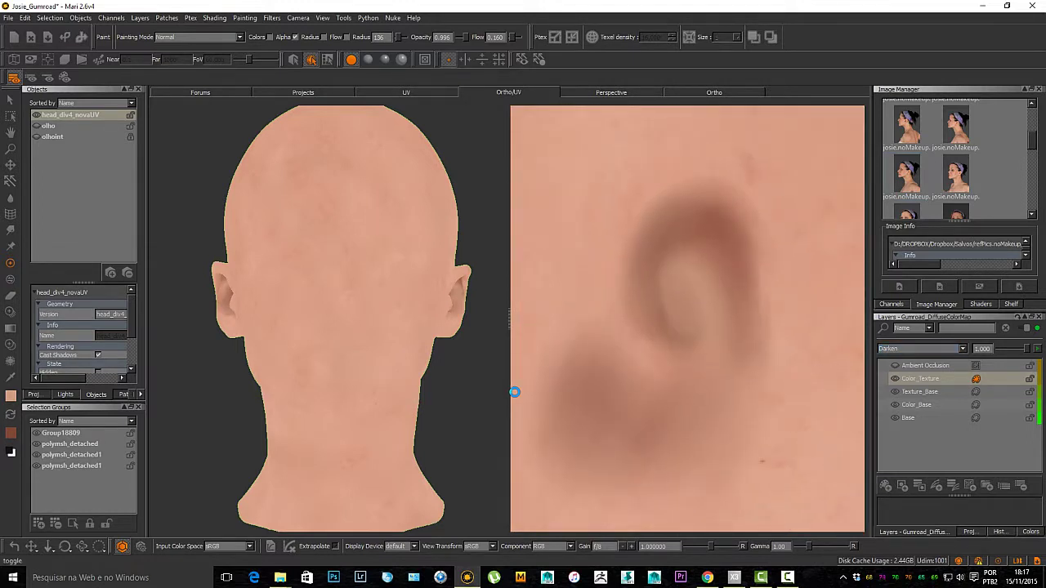
pyautogui.click(920, 348)
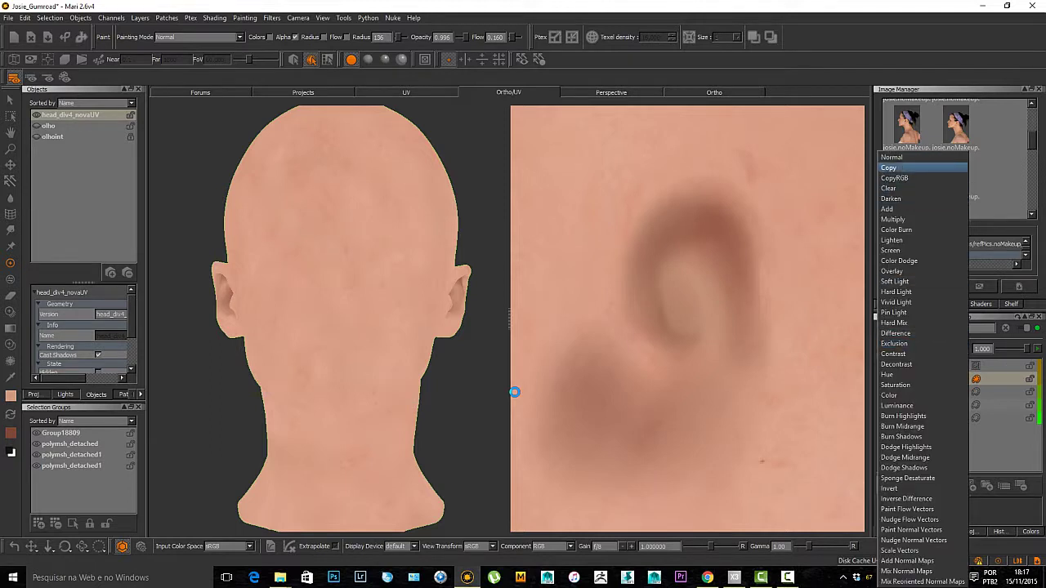
pyautogui.click(908, 155)
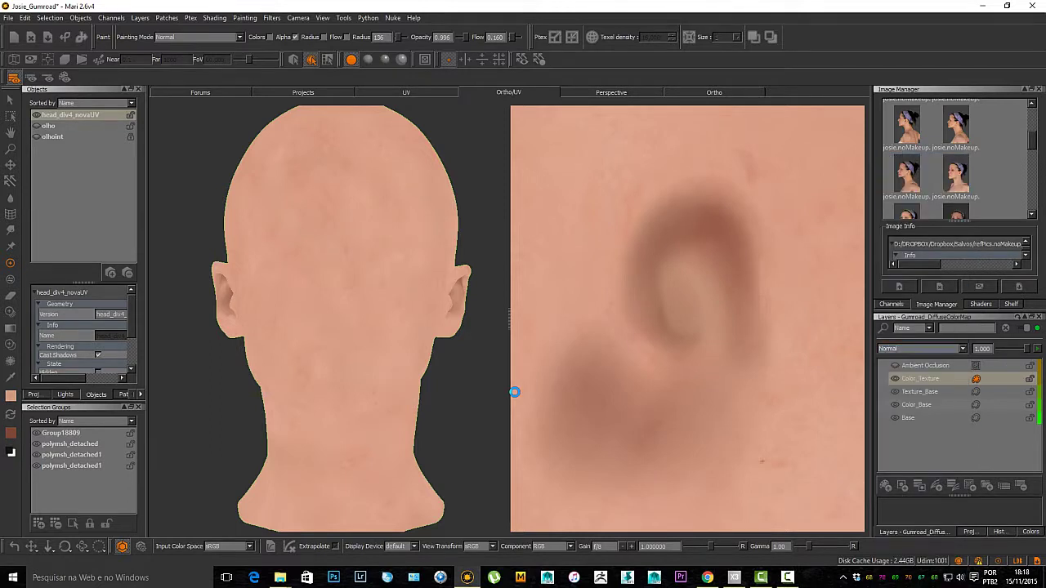
# Step: Lower the Color_Texture layer's opacity to 0.717 and check both ears on the 3D head
pyautogui.moveTo(1028, 349); pyautogui.dragTo(1015, 349)
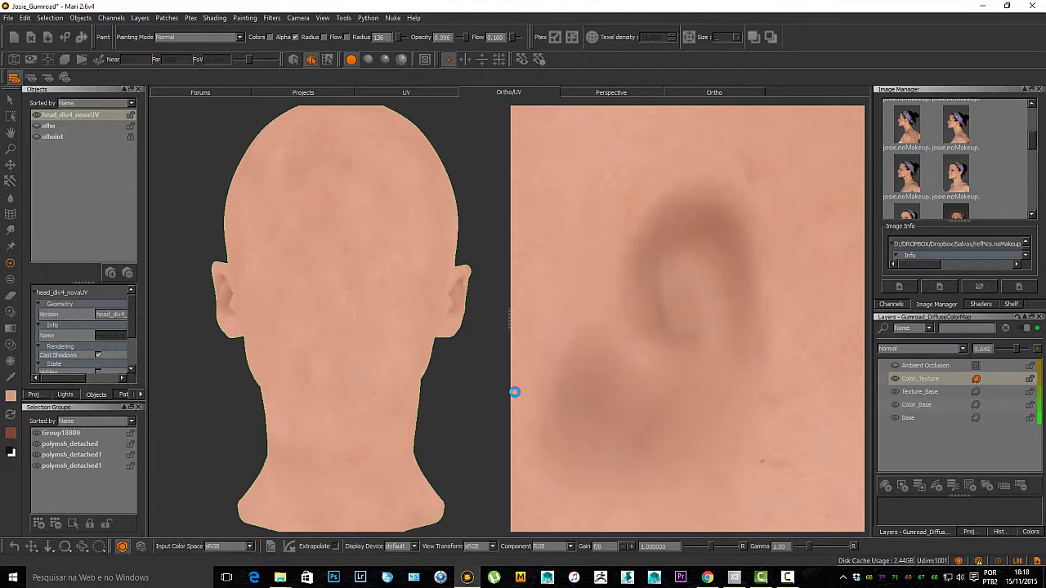
pyautogui.keyDown('alt'); pyautogui.moveTo(325, 333); pyautogui.dragTo(362, 348, button='right'); pyautogui.keyUp('alt')
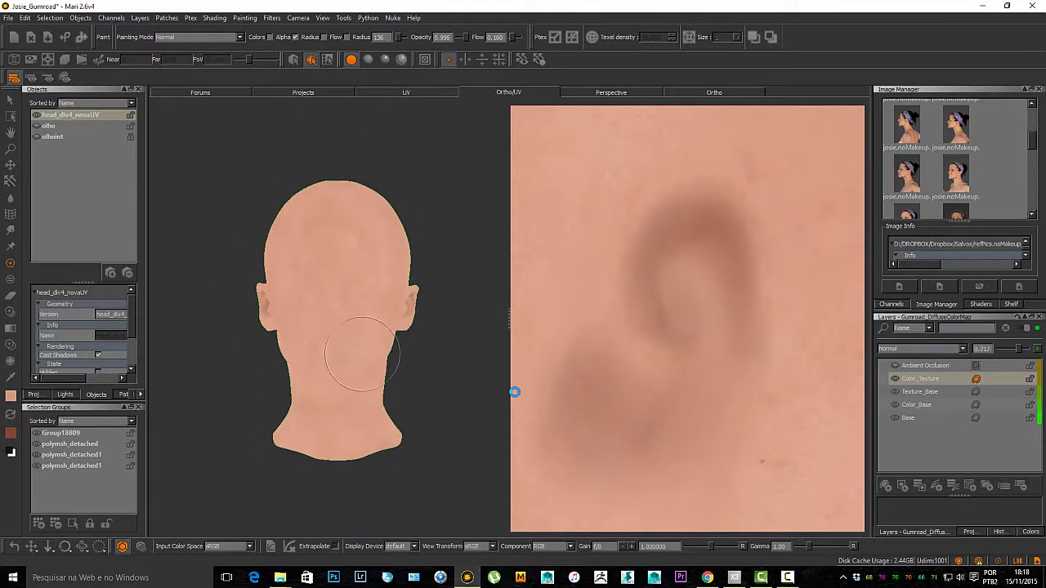
pyautogui.keyDown('alt'); pyautogui.moveTo(362, 348); pyautogui.dragTo(341, 344); pyautogui.keyUp('alt')
pyautogui.keyDown('alt'); pyautogui.moveTo(341, 343); pyautogui.dragTo(412, 343, button='middle'); pyautogui.keyUp('alt')
pyautogui.moveTo(409, 339)
pyautogui.keyDown('alt'); pyautogui.mouseDown(button='right')
pyautogui.moveTo(340, 342)
pyautogui.moveTo(412, 326)
pyautogui.mouseUp(button='right'); pyautogui.keyUp('alt')
pyautogui.keyDown('alt'); pyautogui.moveTo(390, 354); pyautogui.dragTo(314, 351); pyautogui.keyUp('alt')
pyautogui.moveTo(382, 312)
pyautogui.keyDown('alt'); pyautogui.mouseDown(button='middle')
pyautogui.moveTo(342, 325)
pyautogui.moveTo(322, 309)
pyautogui.mouseUp(button='middle'); pyautogui.keyUp('alt')
# Step: Make Ambient Occlusion the active layer, toggle its visibility and compare the ears from behind the head
pyautogui.click(895, 365)
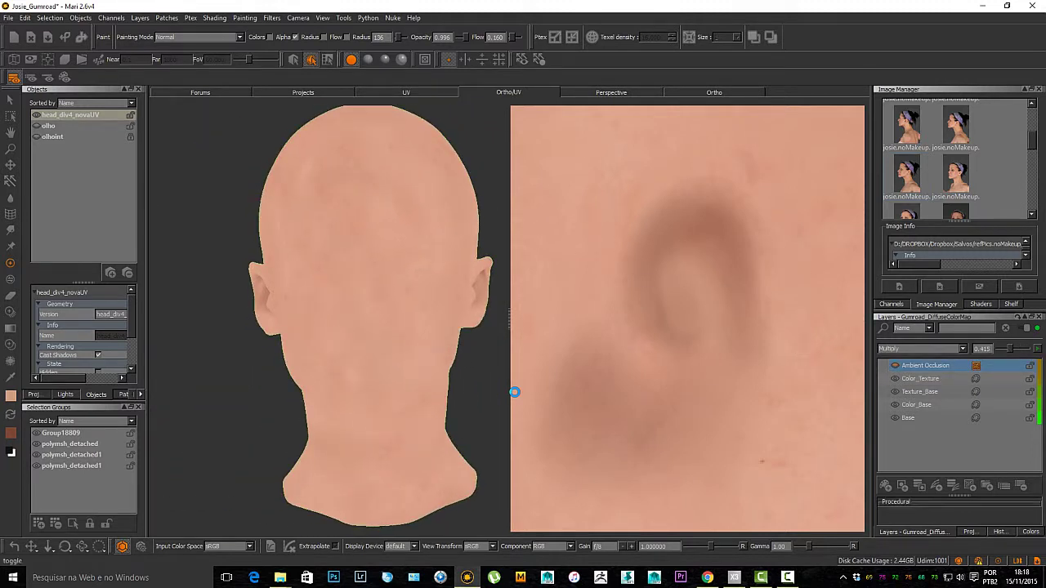
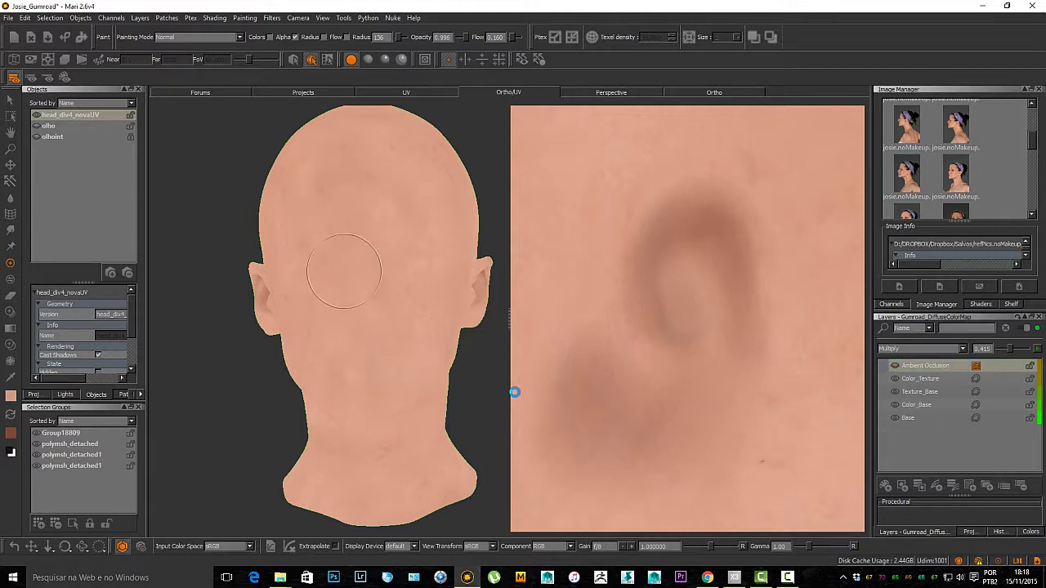
pyautogui.moveTo(350, 319)
pyautogui.keyDown('alt'); pyautogui.mouseDown()
pyautogui.moveTo(327, 320)
pyautogui.moveTo(340, 322)
pyautogui.moveTo(348, 306)
pyautogui.mouseUp(); pyautogui.keyUp('alt')
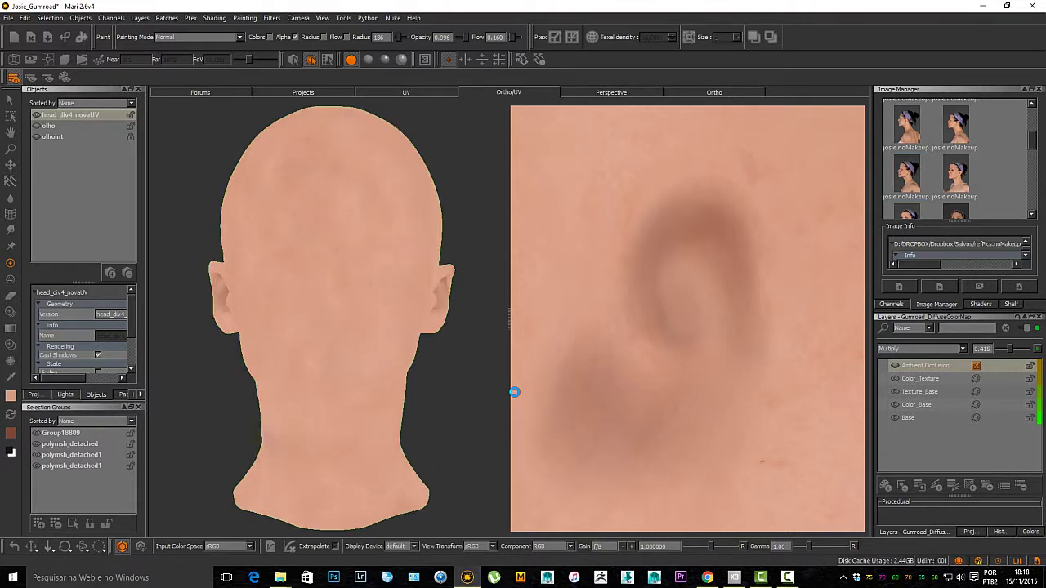
pyautogui.moveTo(394, 338)
pyautogui.keyDown('alt'); pyautogui.mouseDown(button='right')
pyautogui.moveTo(386, 347)
pyautogui.moveTo(399, 352)
pyautogui.mouseUp(button='right'); pyautogui.keyUp('alt')
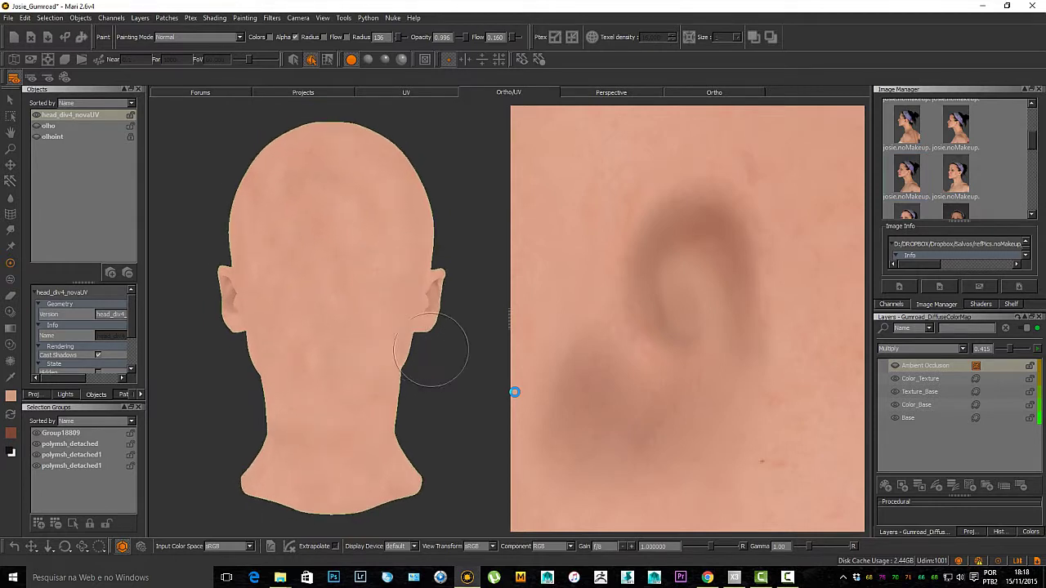
# Step: Examine the mouth area on the UV layout and the shaded ear on the 3D head
pyautogui.scroll(-5, 693, 319)
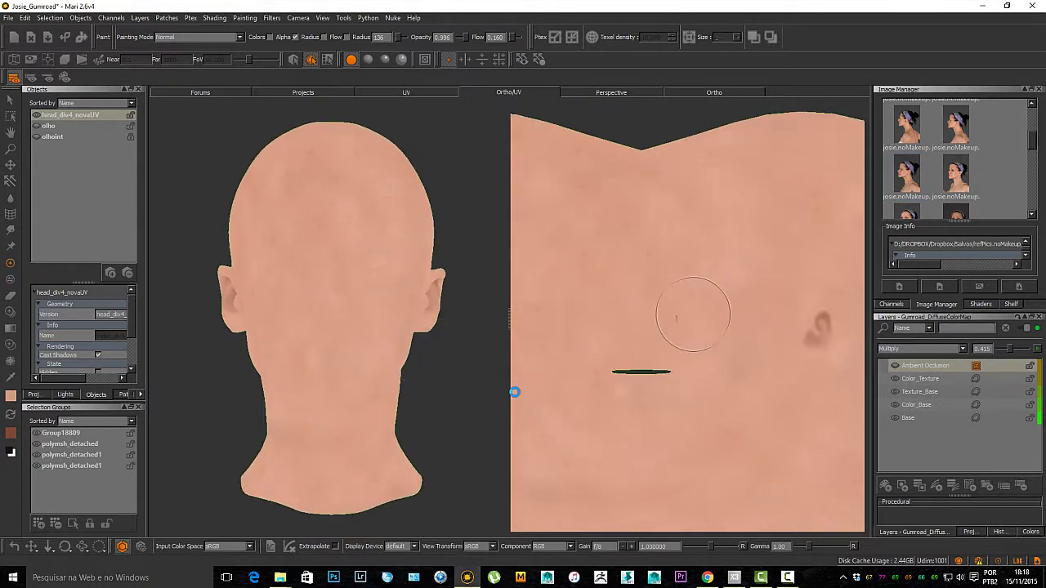
pyautogui.scroll(3, 693, 315)
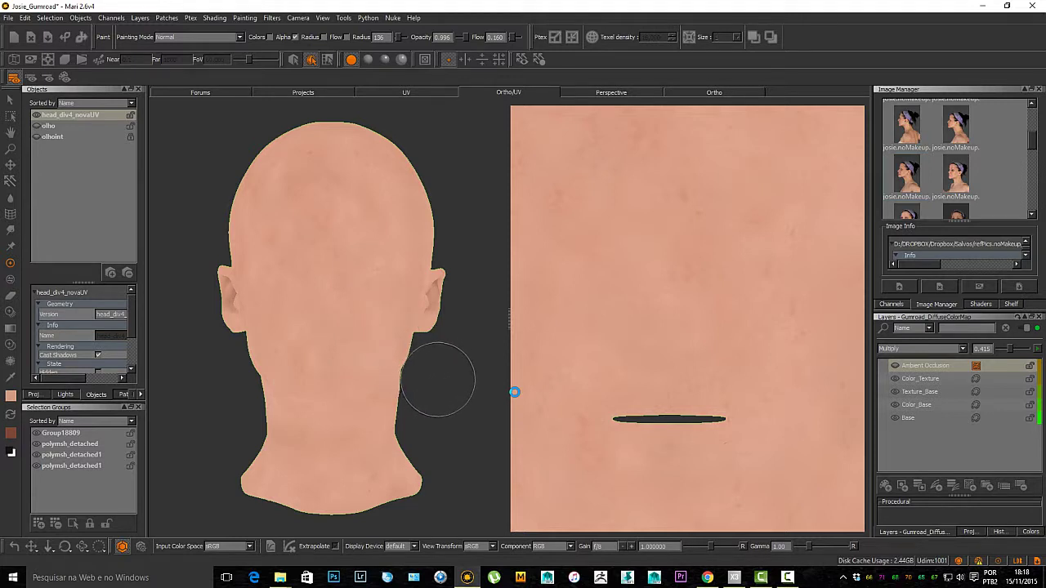
pyautogui.moveTo(673, 331)
pyautogui.keyDown('alt'); pyautogui.mouseDown(button='middle')
pyautogui.moveTo(863, 360)
pyautogui.moveTo(729, 325)
pyautogui.moveTo(503, 228)
pyautogui.mouseUp(button='middle'); pyautogui.keyUp('alt')
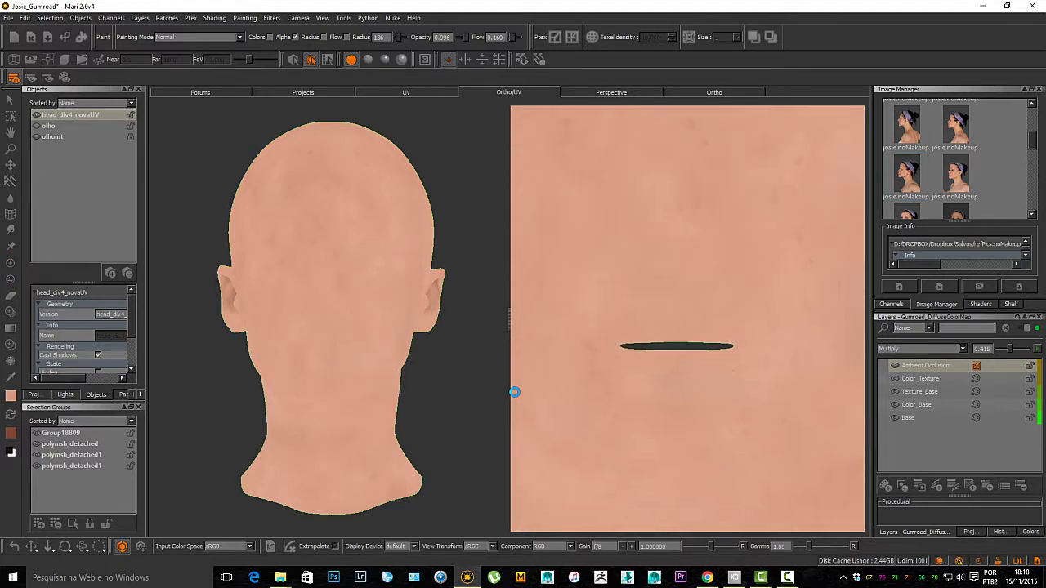
pyautogui.scroll(2, 701, 321)
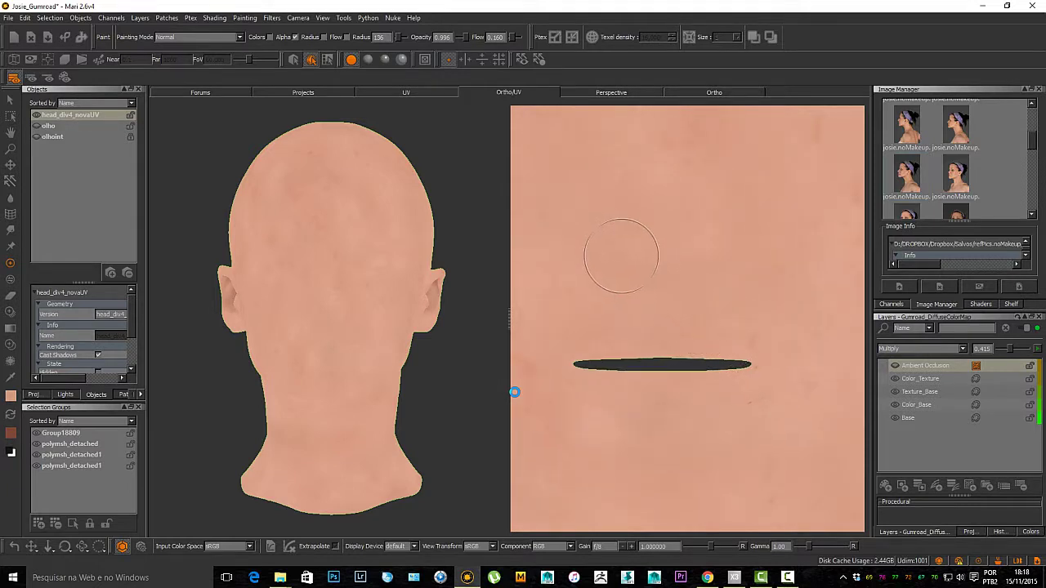
pyautogui.keyDown('alt'); pyautogui.moveTo(408, 274); pyautogui.dragTo(261, 286); pyautogui.keyUp('alt')
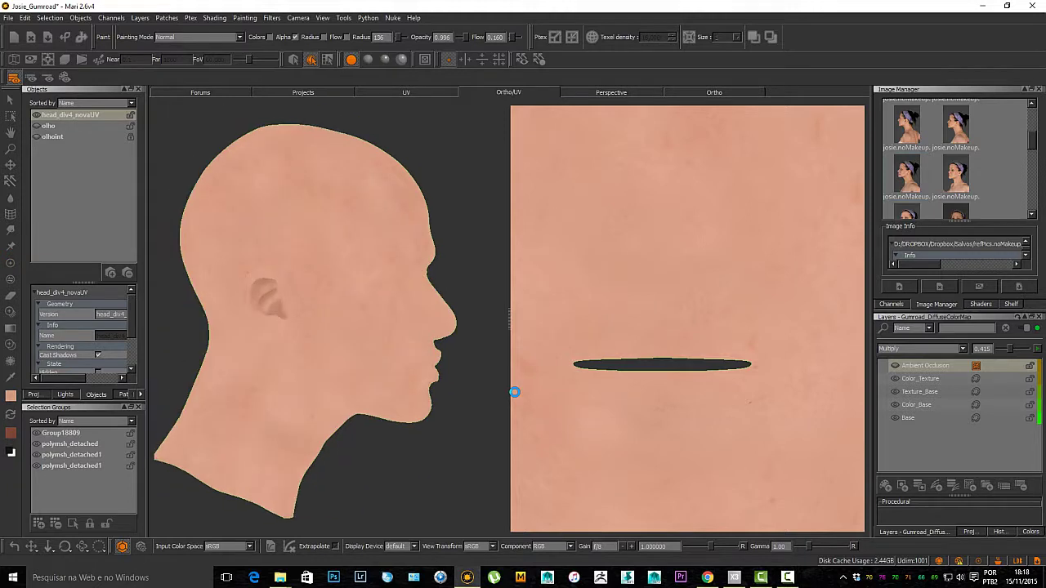
pyautogui.keyDown('alt'); pyautogui.moveTo(274, 266); pyautogui.dragTo(264, 316, button='right'); pyautogui.keyUp('alt')
pyautogui.keyDown('alt'); pyautogui.moveTo(264, 316); pyautogui.dragTo(378, 330, button='middle'); pyautogui.keyUp('alt')
pyautogui.keyDown('alt'); pyautogui.moveTo(379, 327); pyautogui.dragTo(322, 298); pyautogui.keyUp('alt')
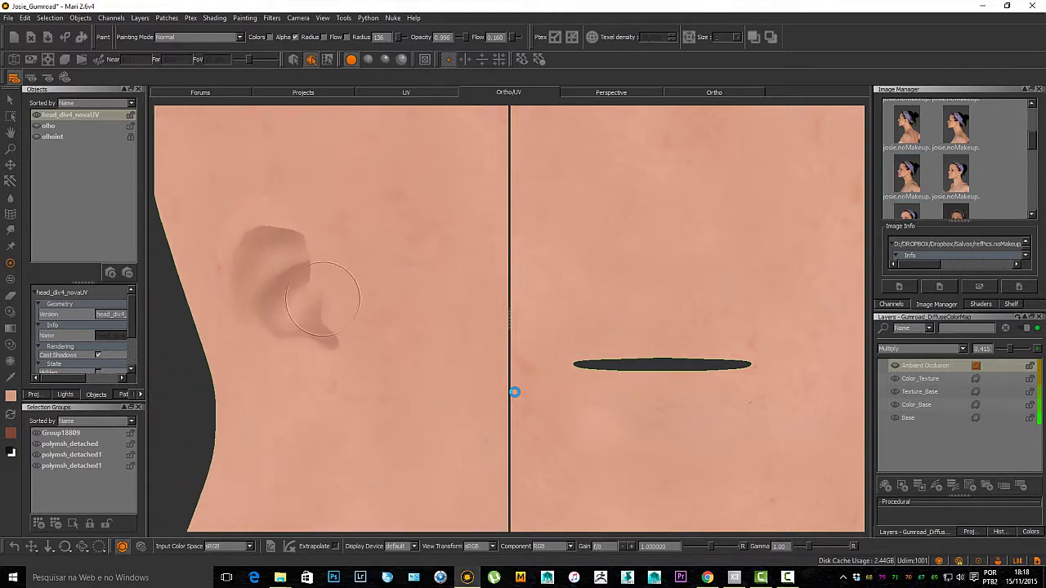
pyautogui.keyDown('alt'); pyautogui.moveTo(323, 299); pyautogui.dragTo(388, 335, button='middle'); pyautogui.keyUp('alt')
pyautogui.moveTo(388, 335)
pyautogui.keyDown('alt'); pyautogui.mouseDown()
pyautogui.moveTo(417, 331)
pyautogui.moveTo(380, 335)
pyautogui.moveTo(413, 331)
pyautogui.moveTo(375, 321)
pyautogui.mouseUp(); pyautogui.keyUp('alt')
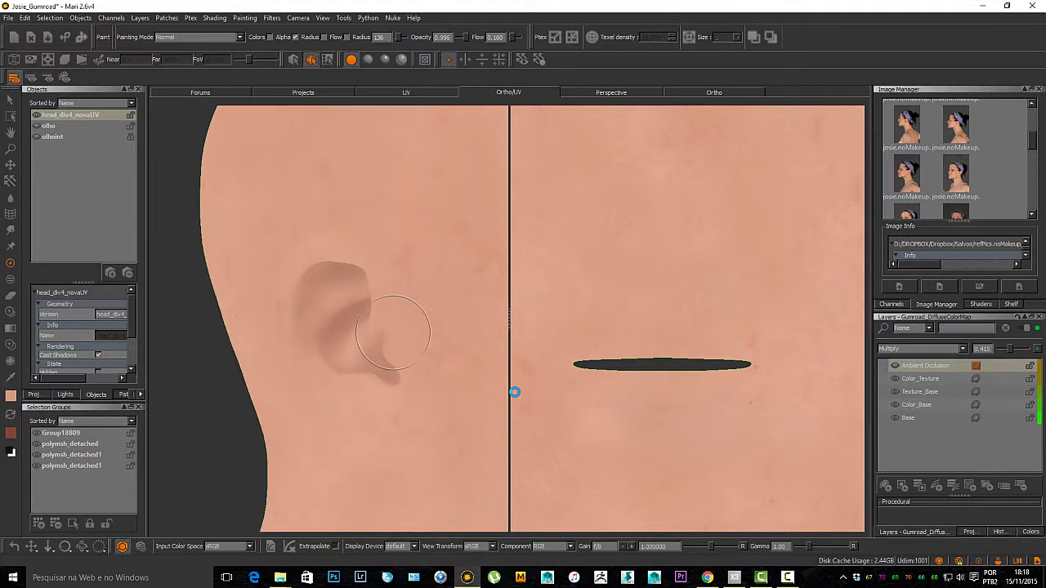
pyautogui.press('a')
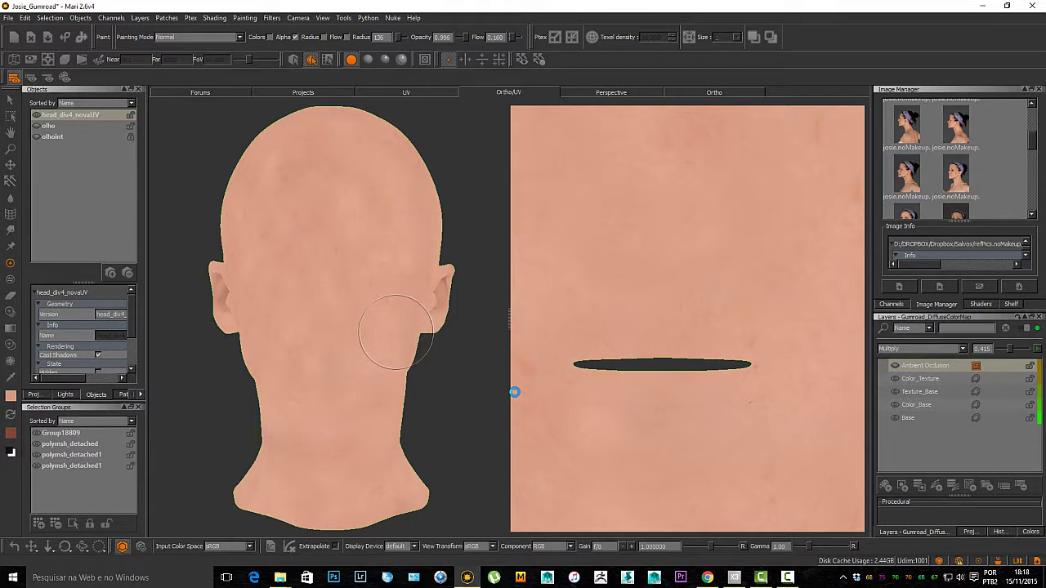
pyautogui.keyDown('alt'); pyautogui.moveTo(693, 358); pyautogui.dragTo(646, 359, button='right'); pyautogui.keyUp('alt')
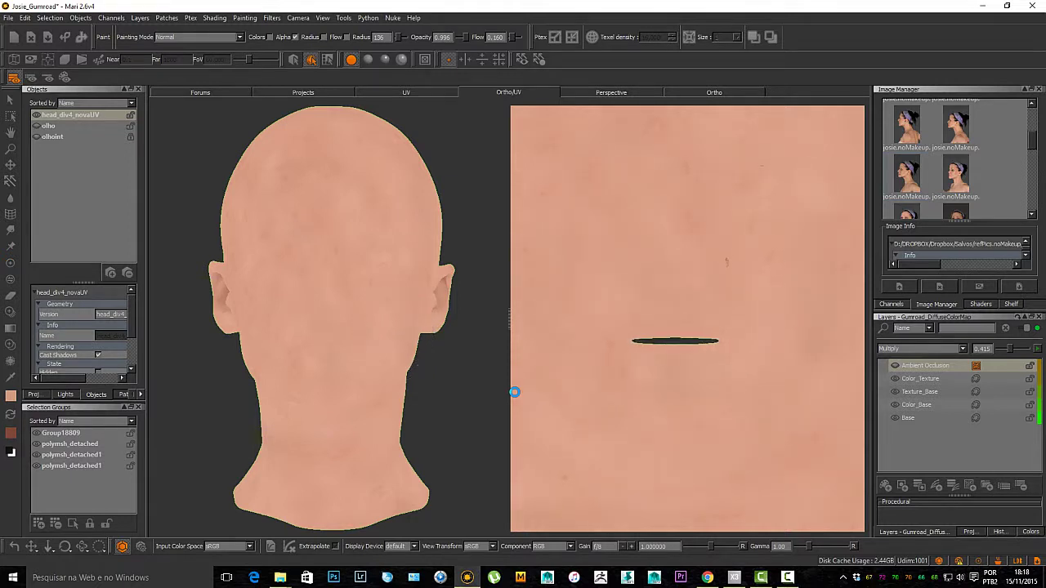
pyautogui.press('F9')
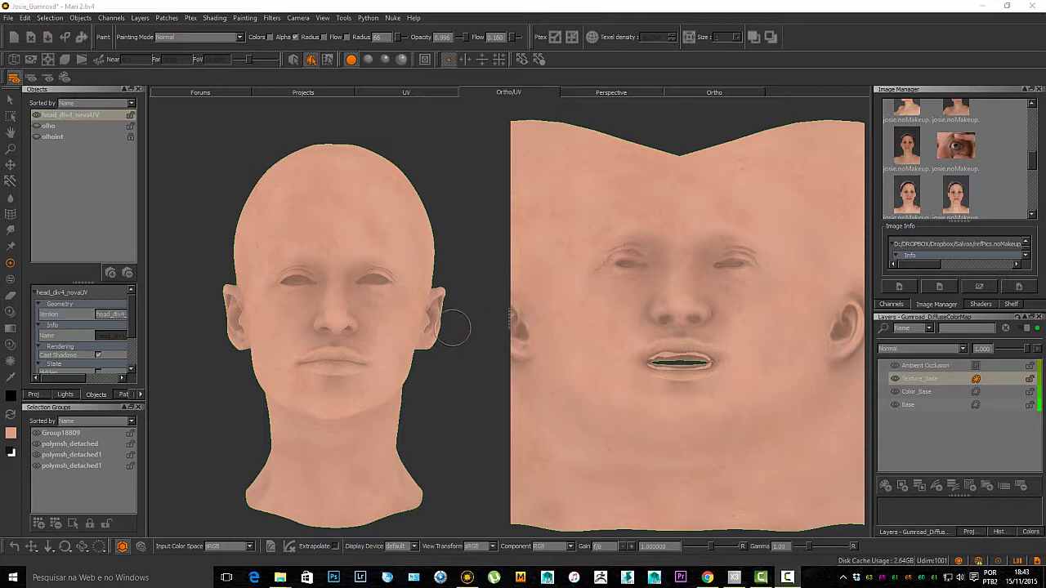
pyautogui.keyDown('alt'); pyautogui.moveTo(435, 331); pyautogui.dragTo(428, 315, button='middle'); pyautogui.keyUp('alt')
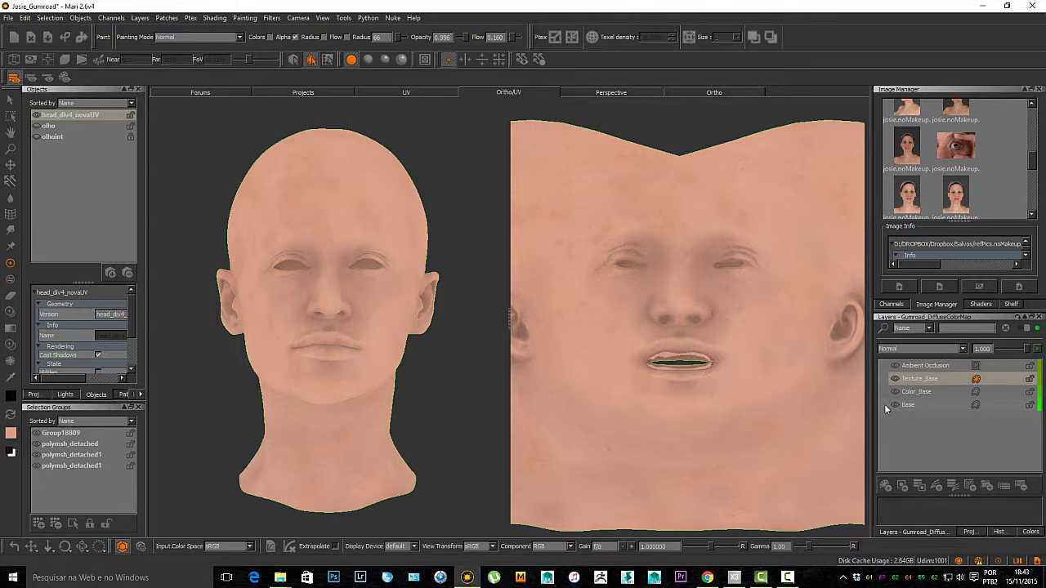
# Step: Add a new paint layer above Texture_Base and name it Color_Texture
pyautogui.click(888, 484)
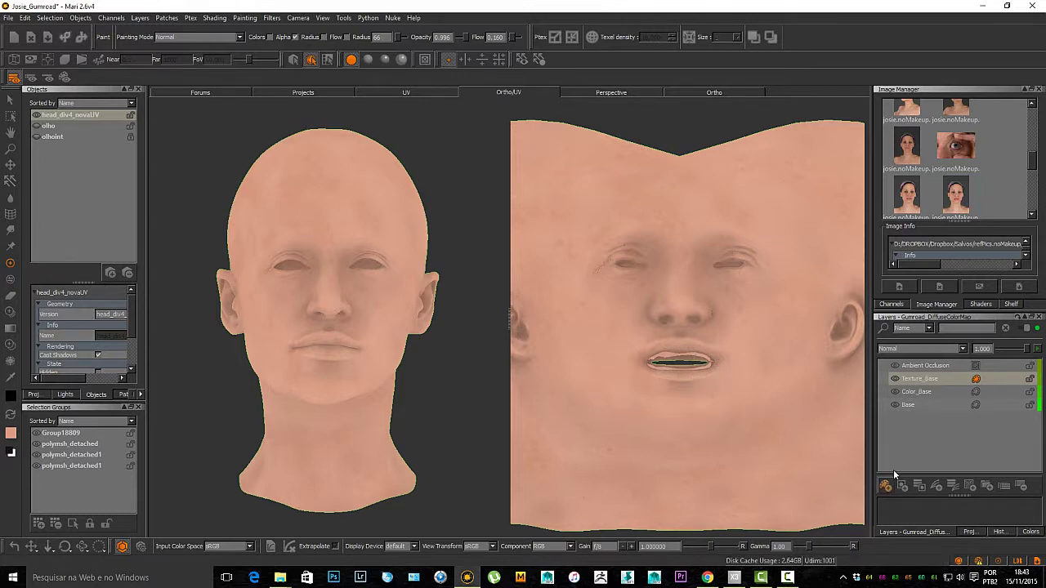
pyautogui.doubleClick(914, 378)
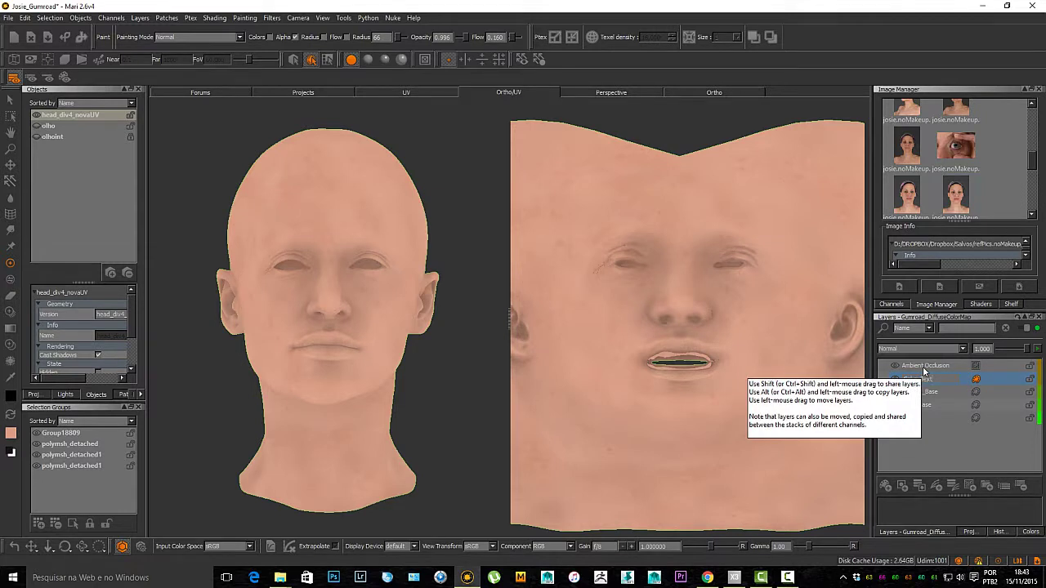
pyautogui.write('Color_Texture')
pyautogui.press('Return')
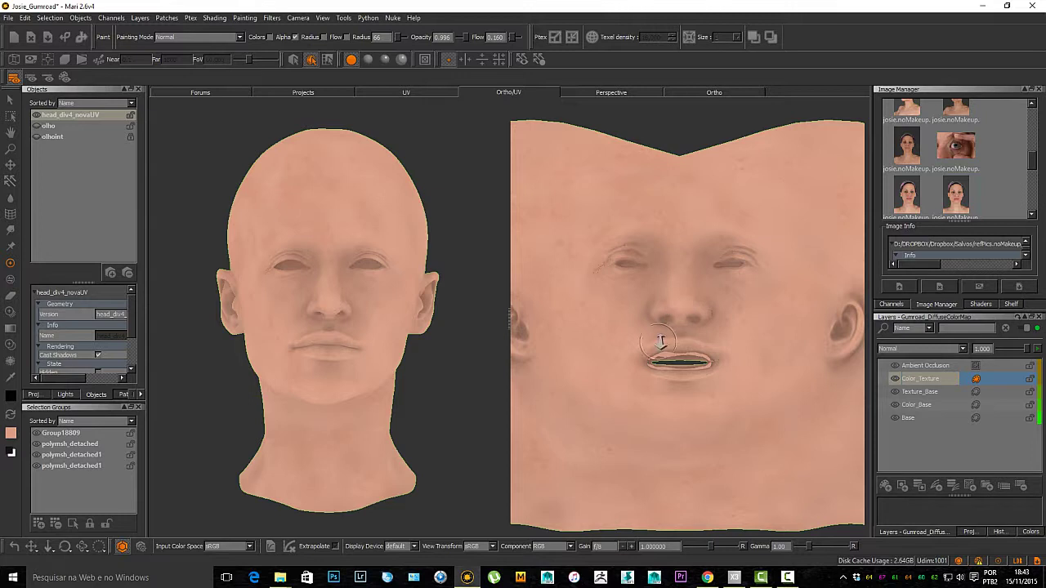
# Step: Open the reference photo josie.noMakeup.normal.003.jpg, sample the pink lip color from its mouth close-up, and place it beside the UV layout
pyautogui.scroll(5, 662, 345)
pyautogui.scroll(-3, 687, 352)
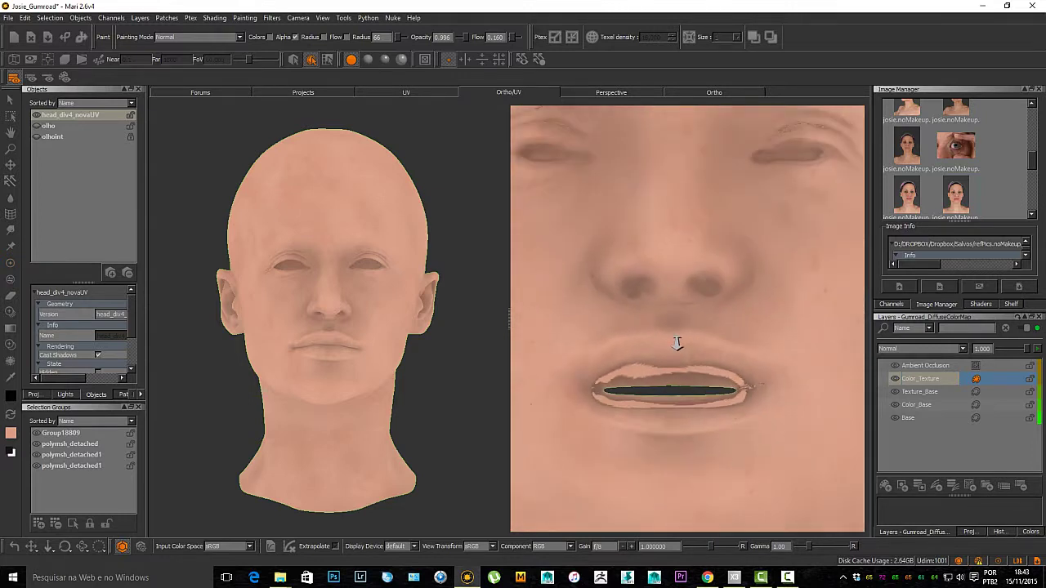
pyautogui.moveTo(1037, 166); pyautogui.dragTo(1037, 166)
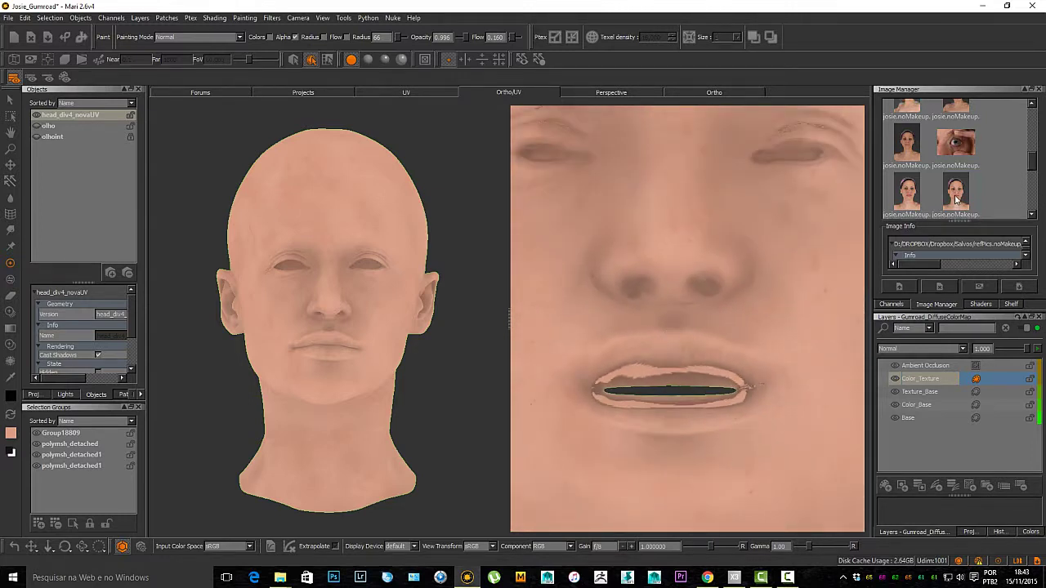
pyautogui.doubleClick(956, 199)
pyautogui.scroll(8, 427, 333)
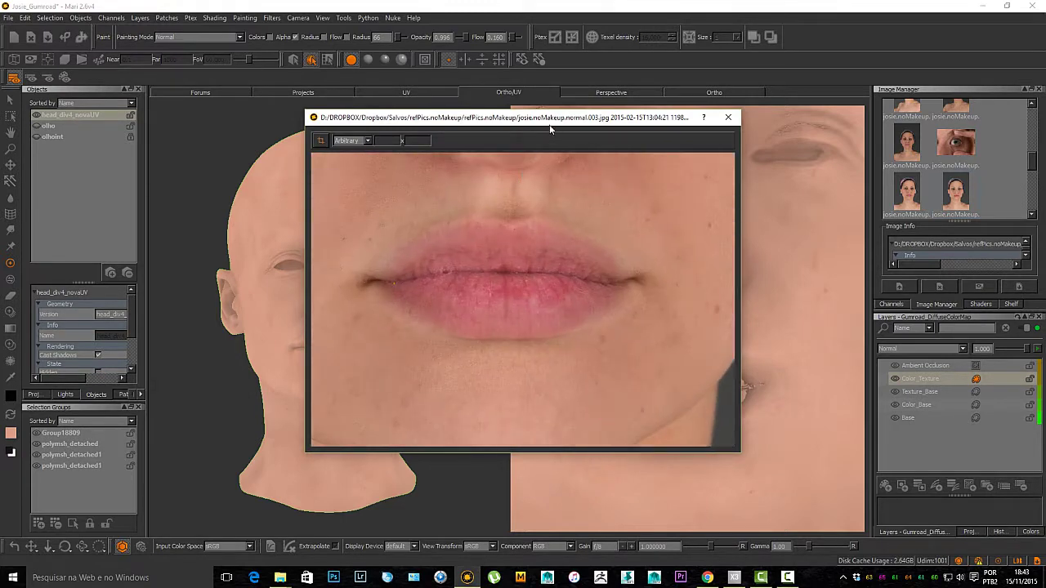
pyautogui.moveTo(551, 127); pyautogui.dragTo(694, 61)
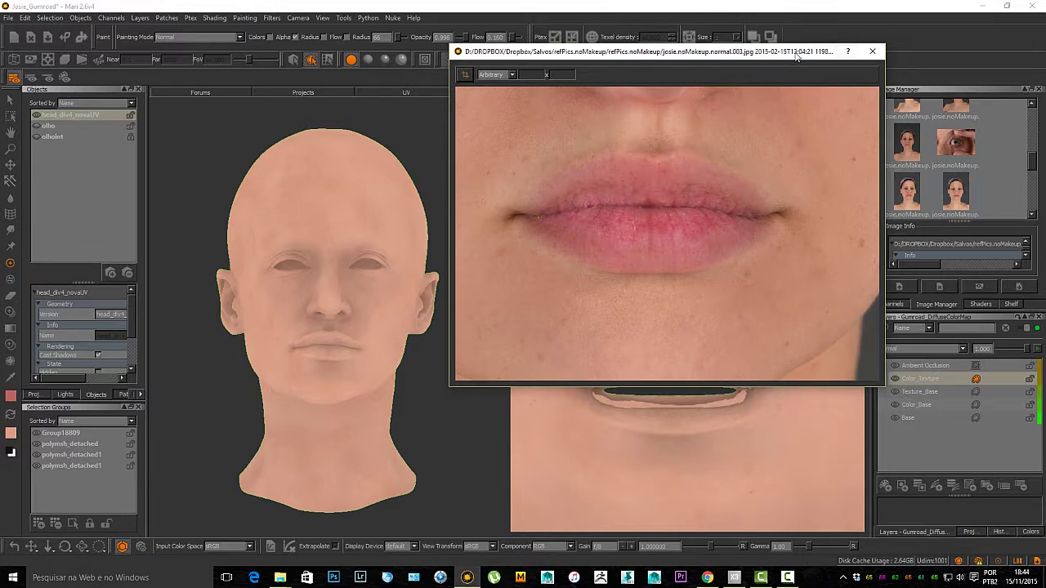
pyautogui.moveTo(728, 51); pyautogui.dragTo(304, 102)
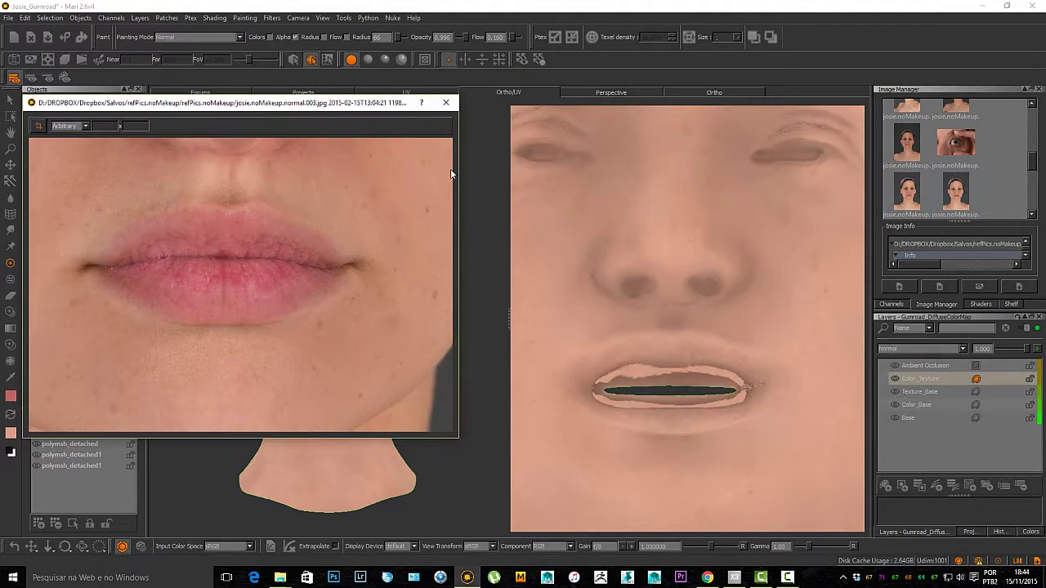
# Step: Paint the pink color softly over both lips on the UV layout with a basic low-flow brush at radius 130, and bake it
pyautogui.click(699, 385)
pyautogui.press('k')
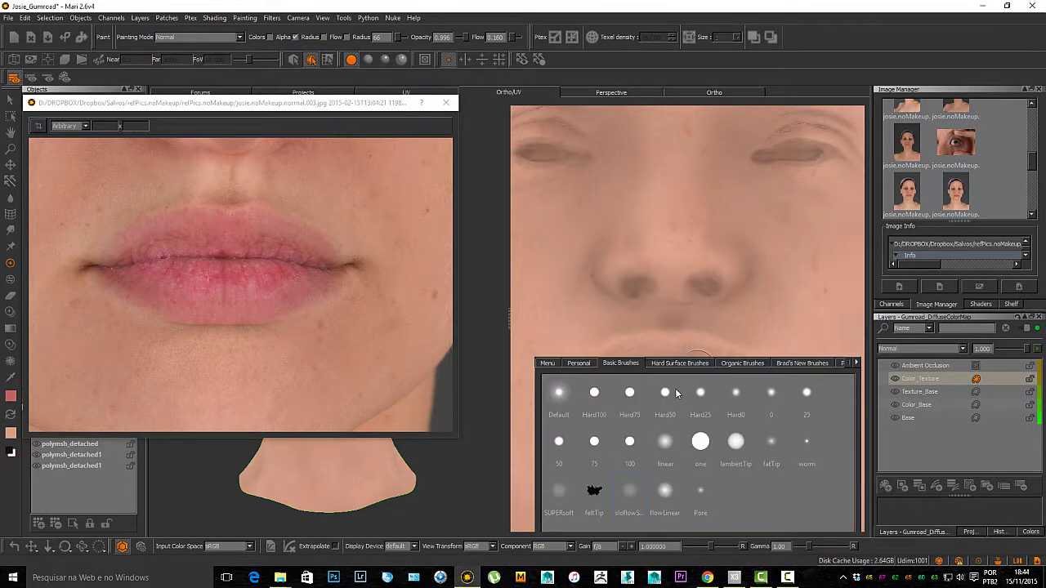
pyautogui.click(630, 497)
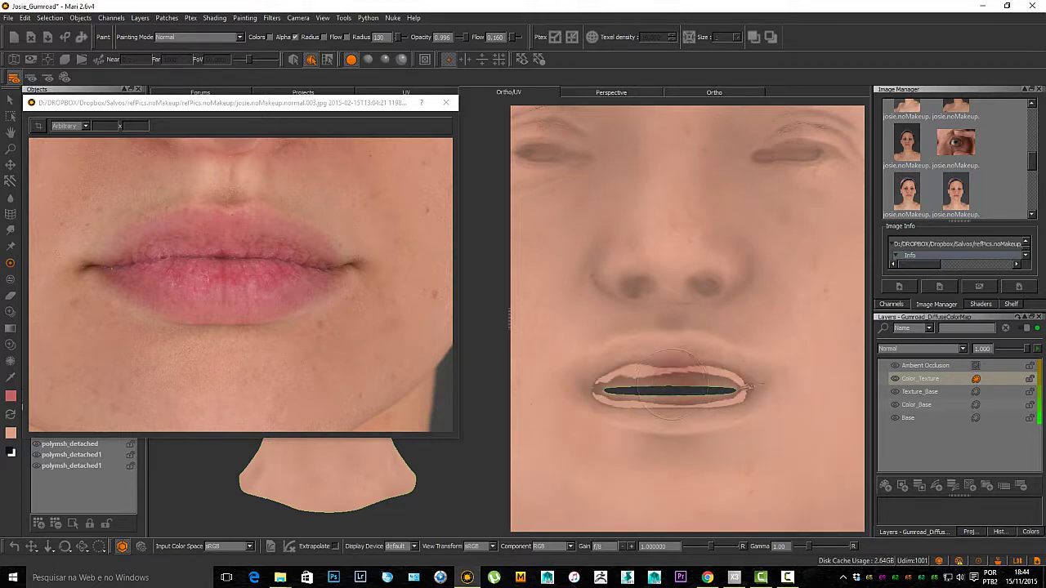
pyautogui.moveTo(672, 384); pyautogui.dragTo(609, 390)
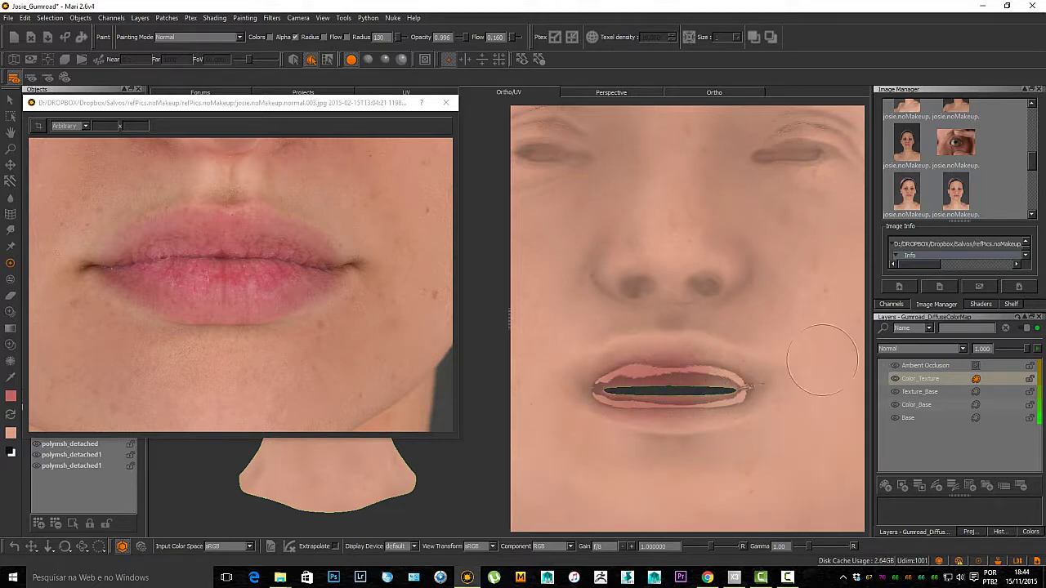
pyautogui.scroll(3, 708, 380)
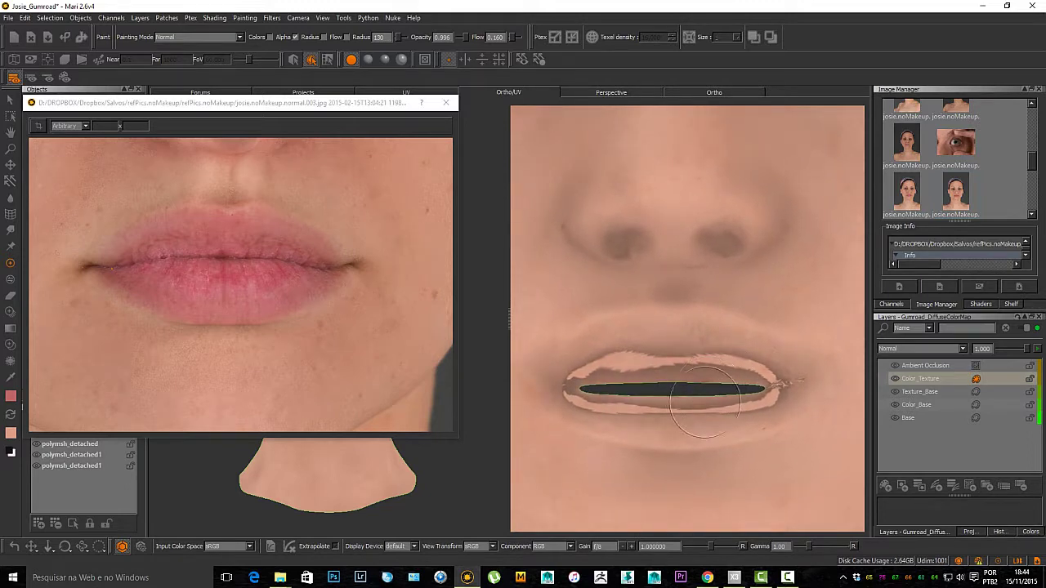
pyautogui.scroll(2, 704, 401)
pyautogui.moveTo(691, 333)
pyautogui.mouseDown()
pyautogui.moveTo(603, 358)
pyautogui.moveTo(560, 399)
pyautogui.moveTo(609, 423)
pyautogui.moveTo(713, 423)
pyautogui.moveTo(772, 405)
pyautogui.moveTo(793, 373)
pyautogui.moveTo(739, 343)
pyautogui.moveTo(673, 336)
pyautogui.mouseUp()
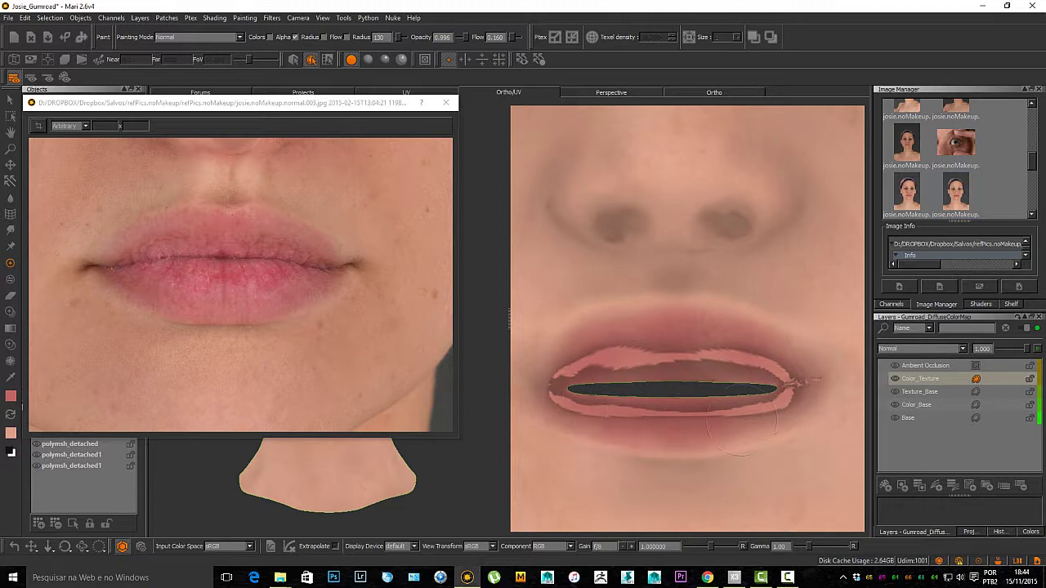
pyautogui.press('b')
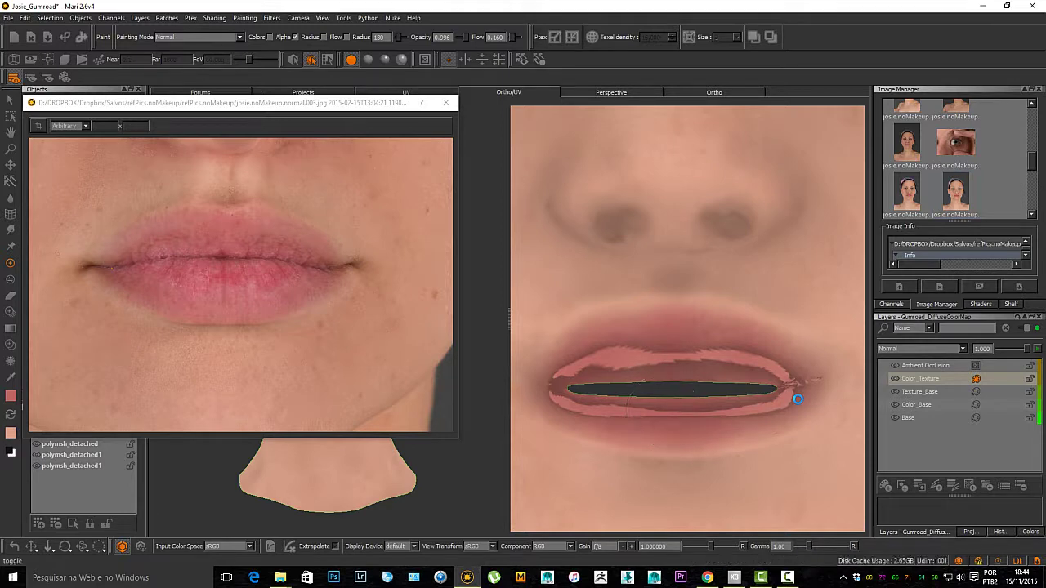
# Step: Hide the Ambient Occlusion layer and show the mouth of the 3D head close up with basic lighting, clear of the reference photo
pyautogui.click(894, 378)
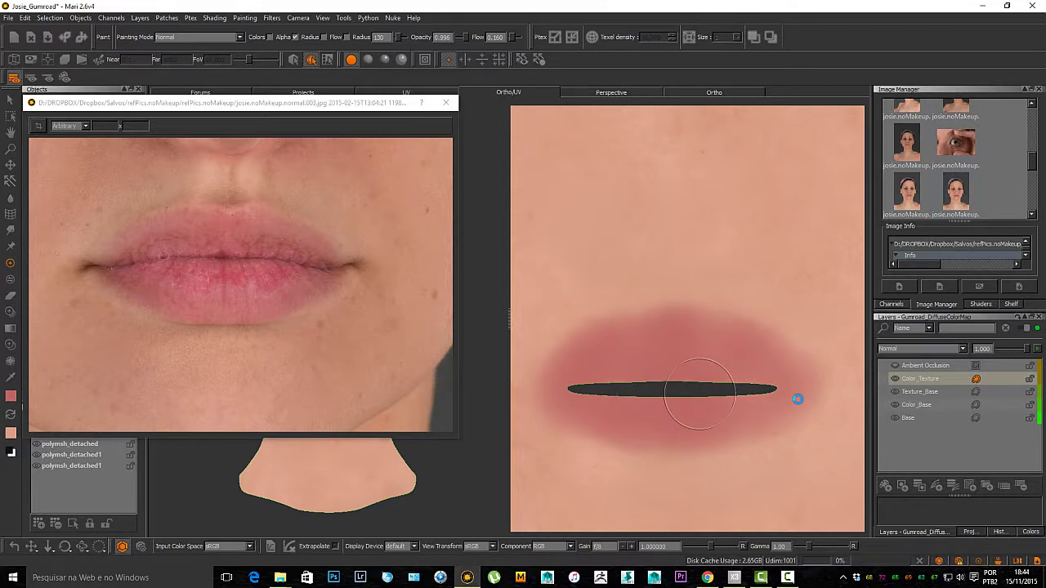
pyautogui.moveTo(245, 102); pyautogui.dragTo(341, 434)
pyautogui.keyDown('alt'); pyautogui.moveTo(384, 196); pyautogui.dragTo(474, 164, button='right'); pyautogui.keyUp('alt')
pyautogui.keyDown('alt'); pyautogui.moveTo(458, 139); pyautogui.dragTo(387, 181, button='middle'); pyautogui.keyUp('alt')
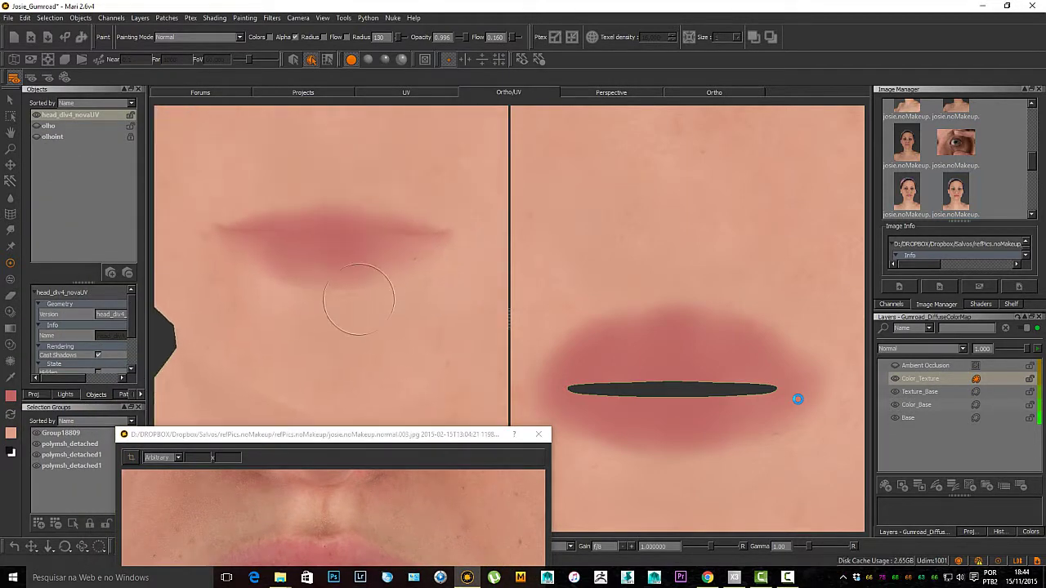
pyautogui.keyDown('alt'); pyautogui.moveTo(433, 155); pyautogui.dragTo(376, 140); pyautogui.keyUp('alt')
pyautogui.click(368, 59)
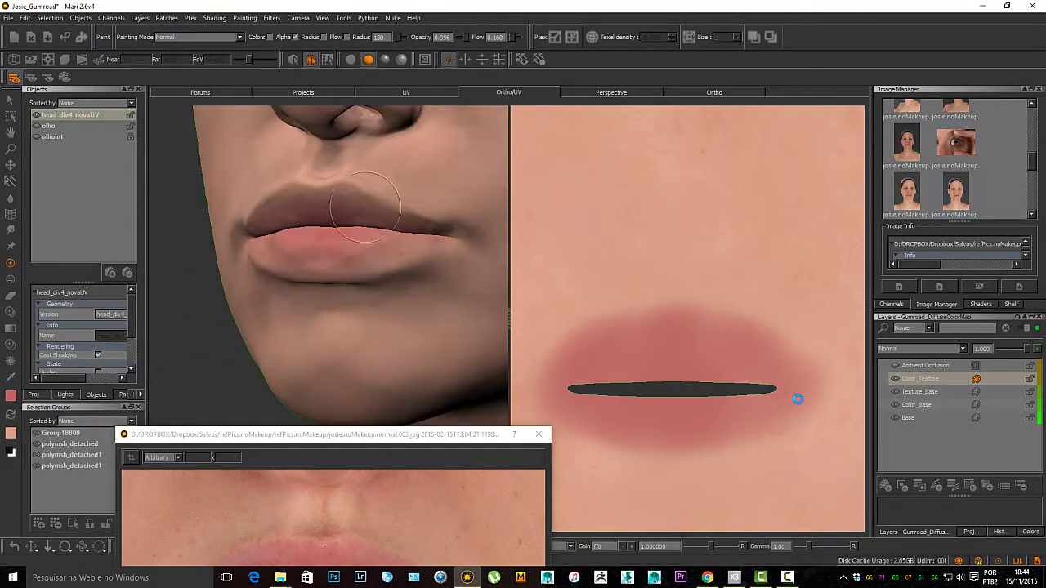
# Step: Paint the pink lip color along the inner lips and toward the mouth corners on the 3D head
pyautogui.keyDown('alt'); pyautogui.moveTo(366, 205); pyautogui.dragTo(425, 204, button='right'); pyautogui.keyUp('alt')
pyautogui.moveTo(392, 205)
pyautogui.keyDown('alt'); pyautogui.mouseDown()
pyautogui.moveTo(380, 238)
pyautogui.moveTo(416, 273)
pyautogui.mouseUp(); pyautogui.keyUp('alt')
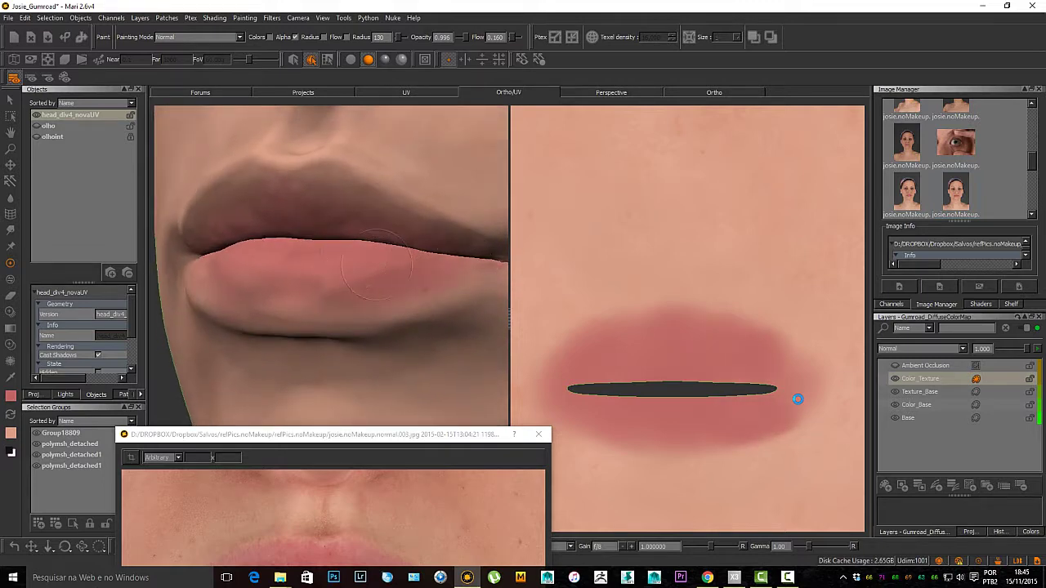
pyautogui.moveTo(377, 265)
pyautogui.mouseDown()
pyautogui.moveTo(376, 275)
pyautogui.moveTo(396, 281)
pyautogui.moveTo(369, 282)
pyautogui.mouseUp()
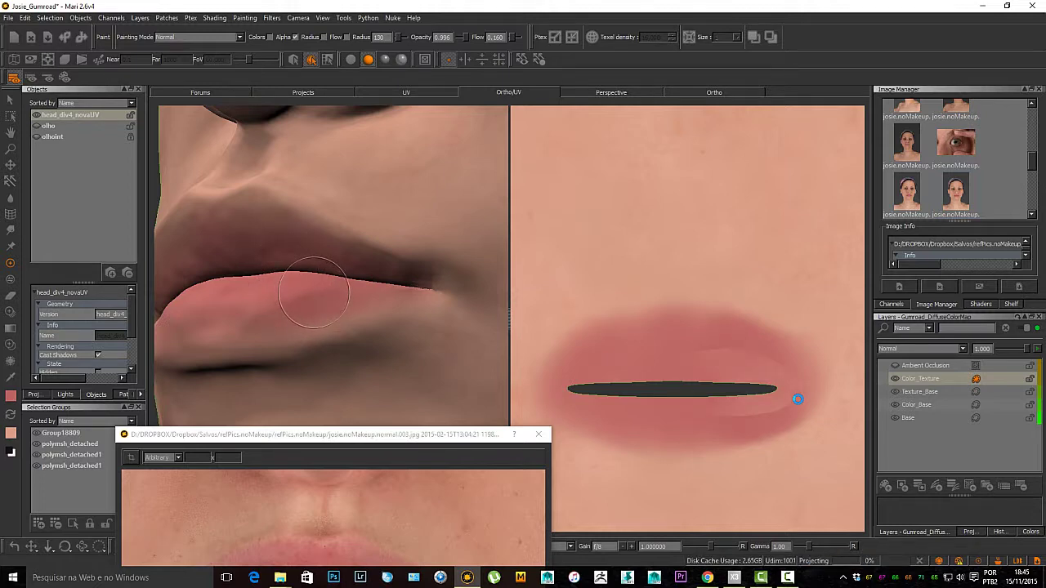
pyautogui.keyDown('alt'); pyautogui.moveTo(309, 286); pyautogui.dragTo(384, 286); pyautogui.keyUp('alt')
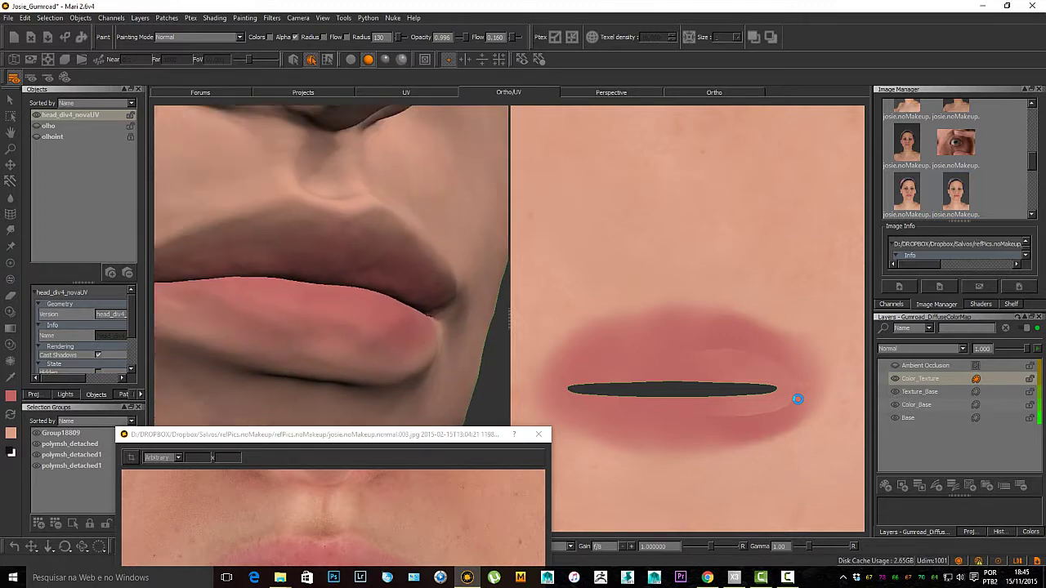
pyautogui.keyDown('alt'); pyautogui.moveTo(327, 269); pyautogui.dragTo(445, 293, button='middle'); pyautogui.keyUp('alt')
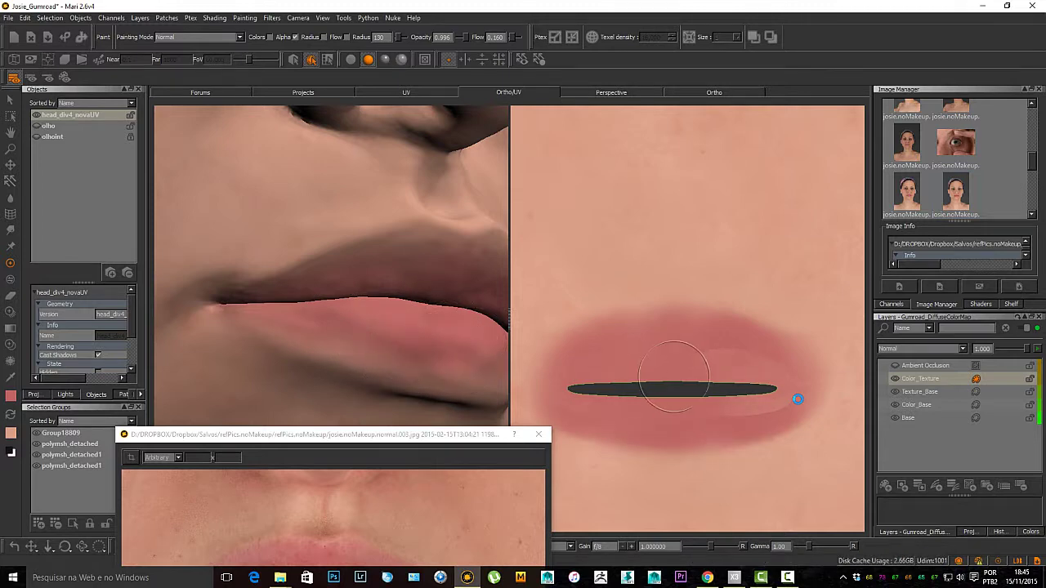
# Step: Compare the painted lips in the UV view with the lip reference photo
pyautogui.keyDown('alt'); pyautogui.moveTo(675, 377); pyautogui.dragTo(766, 395, button='right'); pyautogui.keyUp('alt')
pyautogui.keyDown('alt'); pyautogui.moveTo(766, 395); pyautogui.dragTo(704, 334, button='middle'); pyautogui.keyUp('alt')
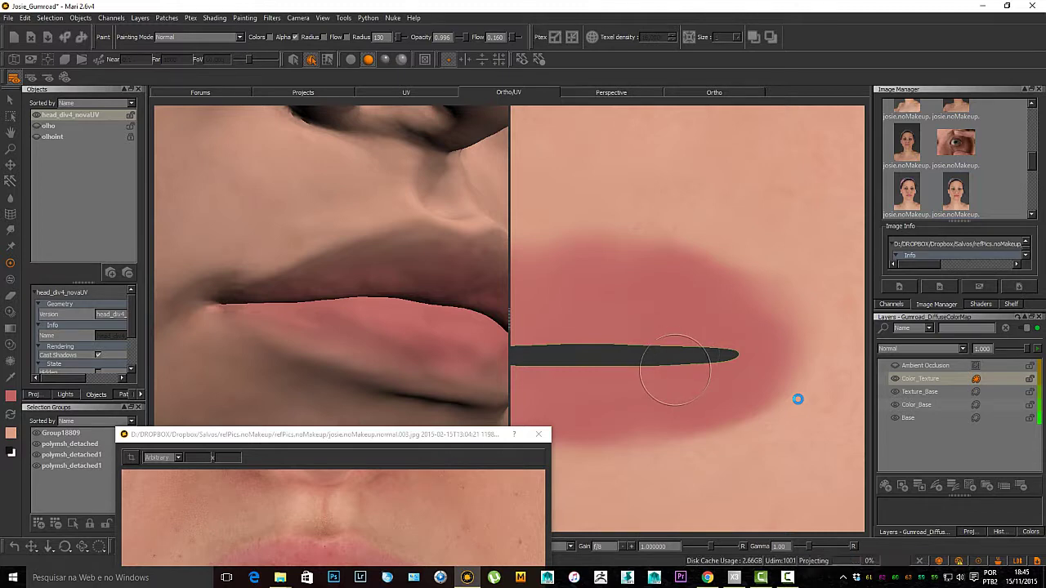
pyautogui.moveTo(327, 434)
pyautogui.mouseDown()
pyautogui.moveTo(217, 340)
pyautogui.moveTo(227, 124)
pyautogui.moveTo(204, 40)
pyautogui.moveTo(236, 283)
pyautogui.moveTo(207, 317)
pyautogui.mouseUp()
pyautogui.keyDown('alt'); pyautogui.moveTo(681, 377); pyautogui.dragTo(769, 378, button='middle'); pyautogui.keyUp('alt')
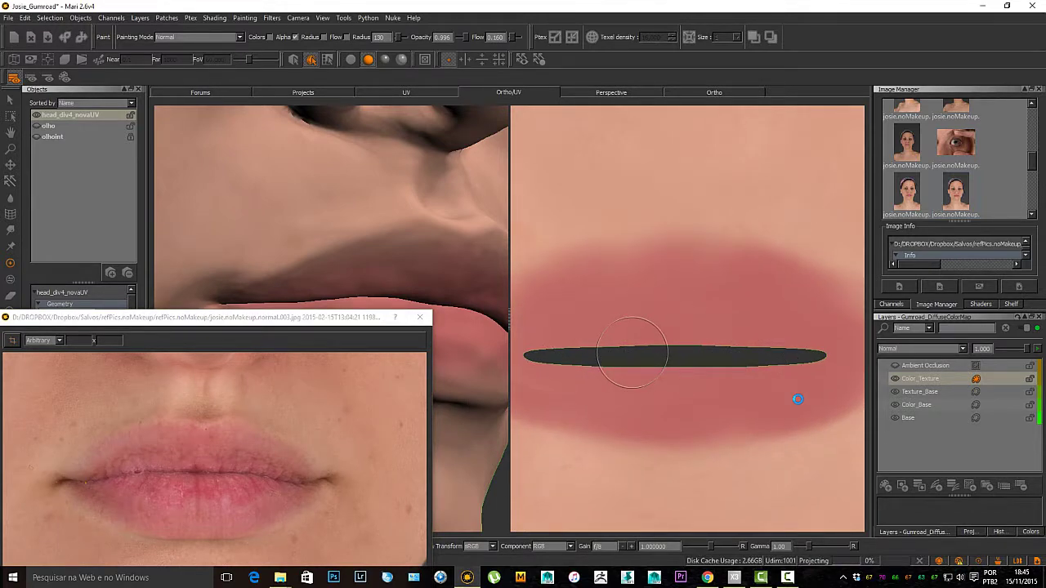
pyautogui.keyDown('alt'); pyautogui.moveTo(630, 345); pyautogui.dragTo(708, 340, button='middle'); pyautogui.keyUp('alt')
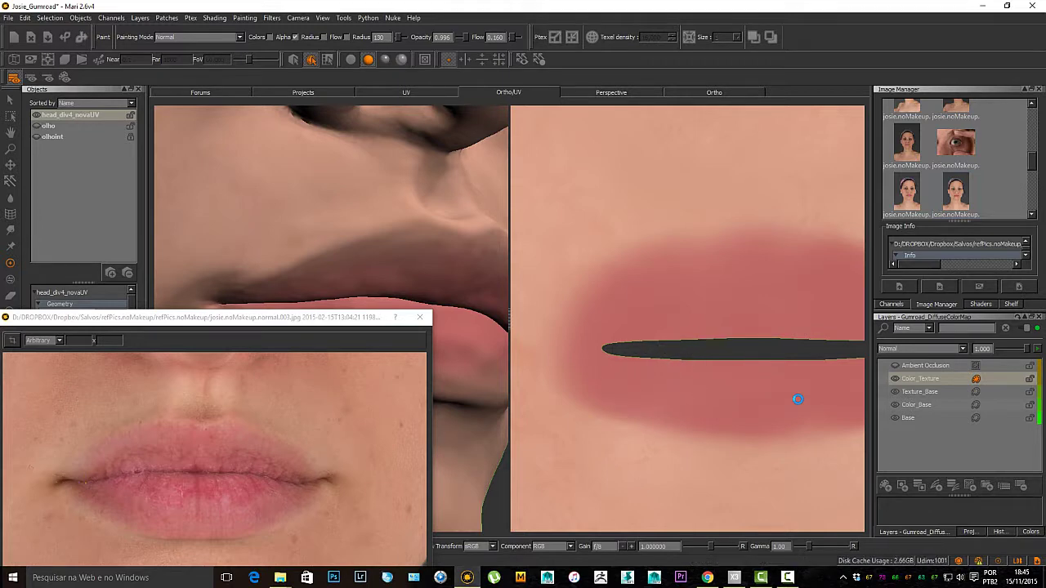
# Step: Switch the viewport to flat lighting, close the lip reference photo and frame the whole head from the front
pyautogui.click(350, 59)
pyautogui.scroll(-5, 389, 231)
pyautogui.keyDown('alt'); pyautogui.moveTo(386, 232); pyautogui.dragTo(372, 204, button='middle'); pyautogui.keyUp('alt')
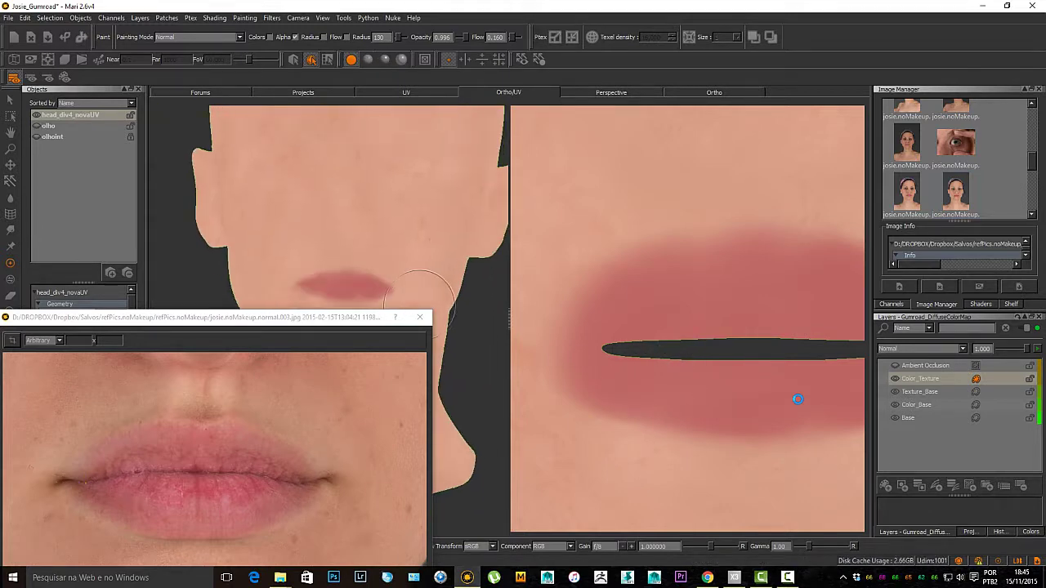
pyautogui.click(420, 317)
pyautogui.moveTo(428, 325)
pyautogui.keyDown('alt'); pyautogui.mouseDown()
pyautogui.moveTo(463, 291)
pyautogui.moveTo(406, 294)
pyautogui.moveTo(410, 285)
pyautogui.mouseUp(); pyautogui.keyUp('alt')
pyautogui.moveTo(374, 323)
pyautogui.mouseDown(button='middle')
pyautogui.moveTo(408, 303)
pyautogui.moveTo(408, 338)
pyautogui.mouseUp(button='middle')
pyautogui.keyDown('alt'); pyautogui.moveTo(366, 313); pyautogui.dragTo(408, 299, button='right'); pyautogui.keyUp('alt')
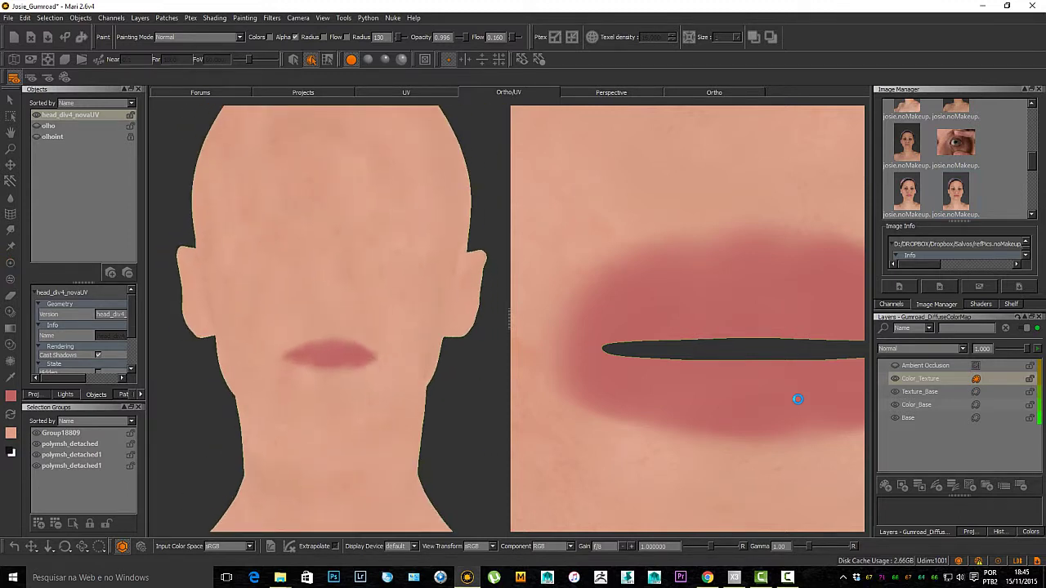
pyautogui.keyDown('alt'); pyautogui.moveTo(408, 299); pyautogui.dragTo(412, 319, button='middle'); pyautogui.keyUp('alt')
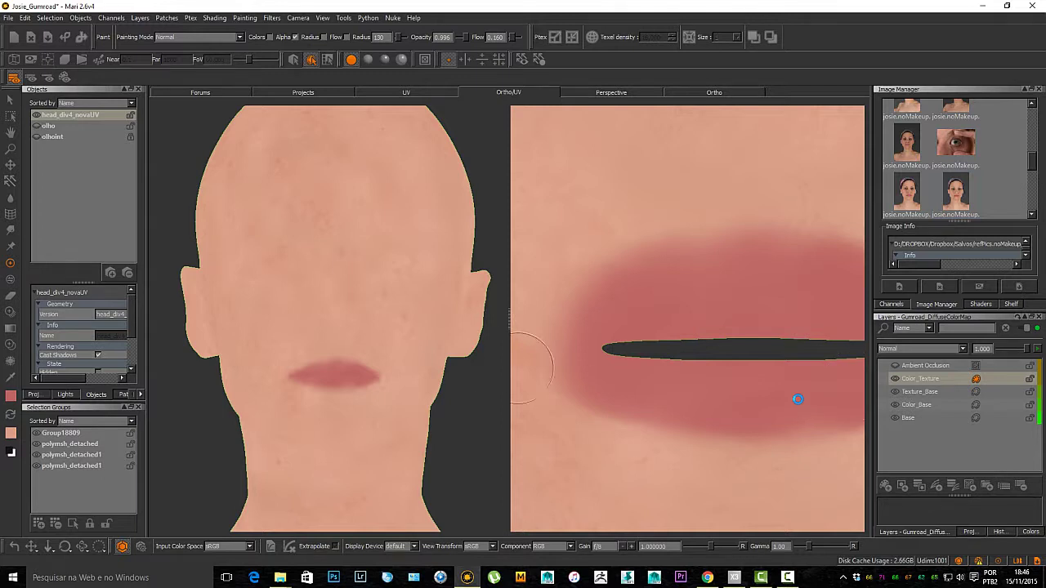
# Step: Bring the ear region into both the 3D and UV views and turn on the Ambient Occlusion layer's visibility
pyautogui.moveTo(766, 328)
pyautogui.keyDown('alt'); pyautogui.mouseDown(button='middle')
pyautogui.moveTo(773, 341)
pyautogui.moveTo(745, 354)
pyautogui.moveTo(806, 398)
pyautogui.mouseUp(button='middle'); pyautogui.keyUp('alt')
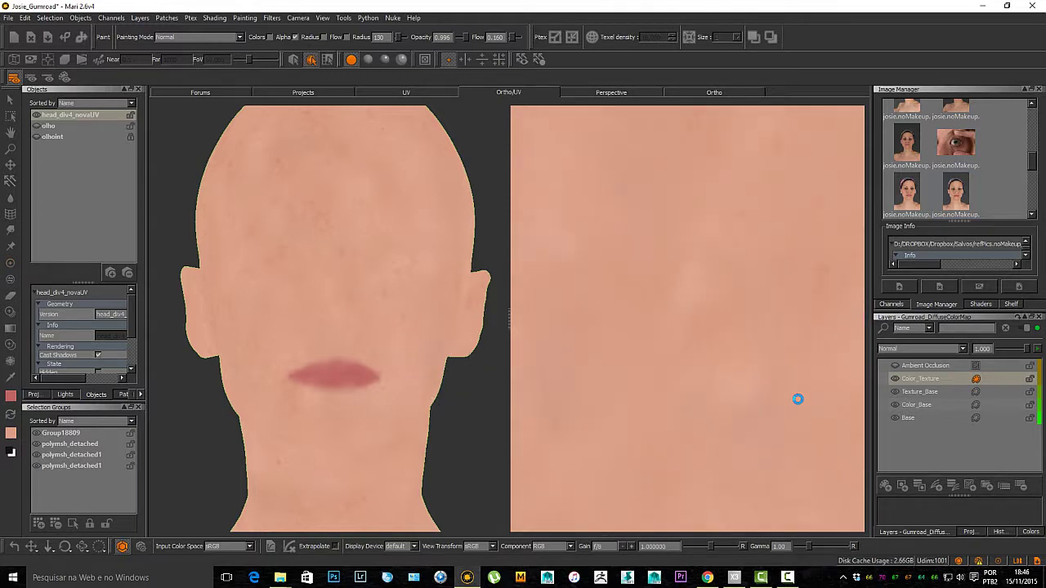
pyautogui.keyDown('alt'); pyautogui.moveTo(433, 296); pyautogui.dragTo(327, 301); pyautogui.keyUp('alt')
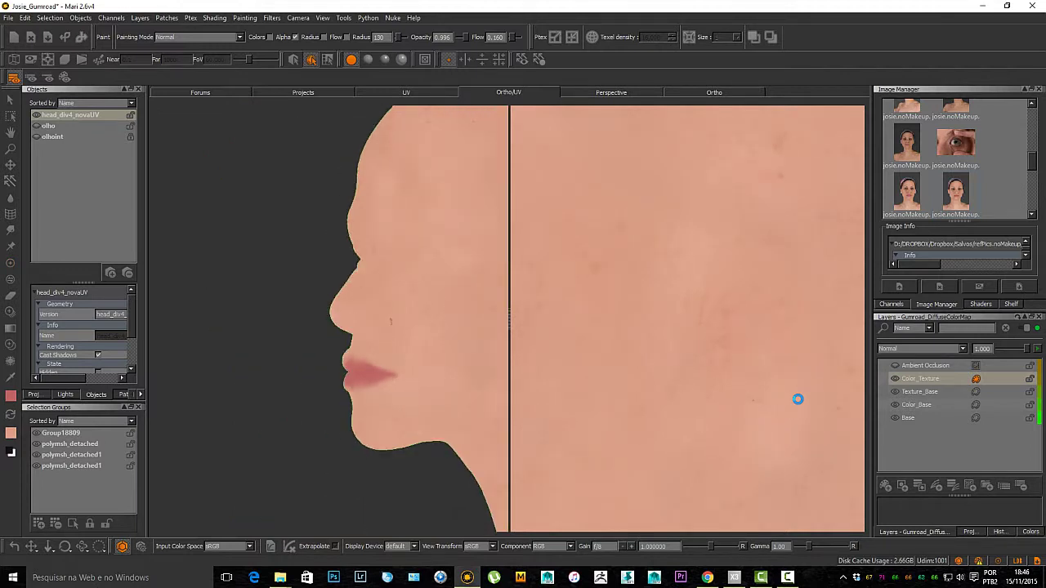
pyautogui.keyDown('alt'); pyautogui.moveTo(425, 335); pyautogui.dragTo(278, 329, button='middle'); pyautogui.keyUp('alt')
pyautogui.keyDown('alt'); pyautogui.moveTo(370, 333); pyautogui.dragTo(227, 334, button='middle'); pyautogui.keyUp('alt')
pyautogui.keyDown('alt'); pyautogui.moveTo(344, 308); pyautogui.dragTo(433, 311, button='right'); pyautogui.keyUp('alt')
pyautogui.keyDown('alt'); pyautogui.moveTo(327, 278); pyautogui.dragTo(409, 388, button='middle'); pyautogui.keyUp('alt')
pyautogui.keyDown('alt'); pyautogui.moveTo(356, 336); pyautogui.dragTo(335, 314, button='middle'); pyautogui.keyUp('alt')
pyautogui.keyDown('alt'); pyautogui.moveTo(361, 369); pyautogui.dragTo(348, 356, button='middle'); pyautogui.keyUp('alt')
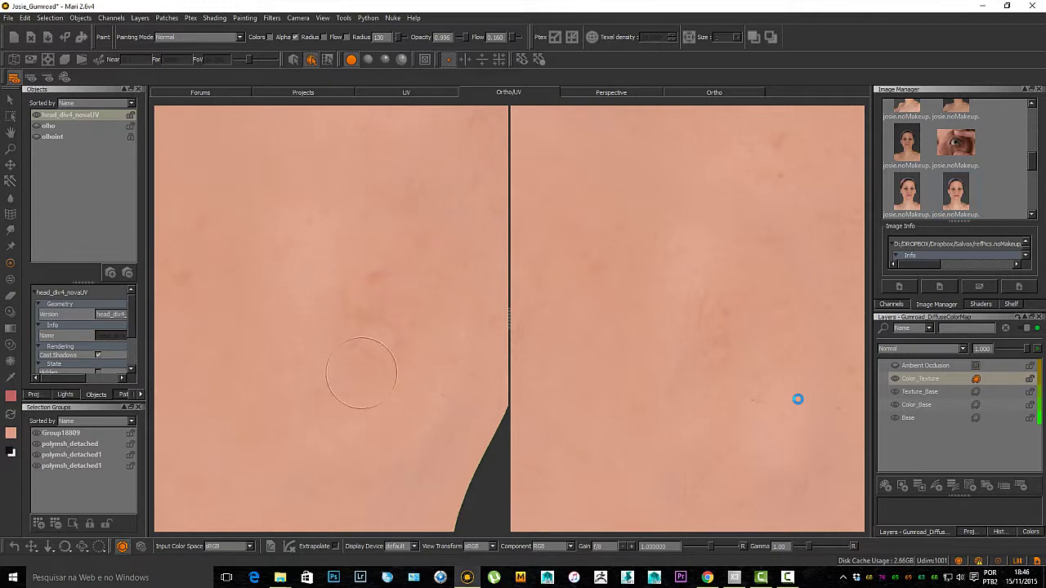
pyautogui.keyDown('alt'); pyautogui.moveTo(399, 345); pyautogui.dragTo(433, 345); pyautogui.keyUp('alt')
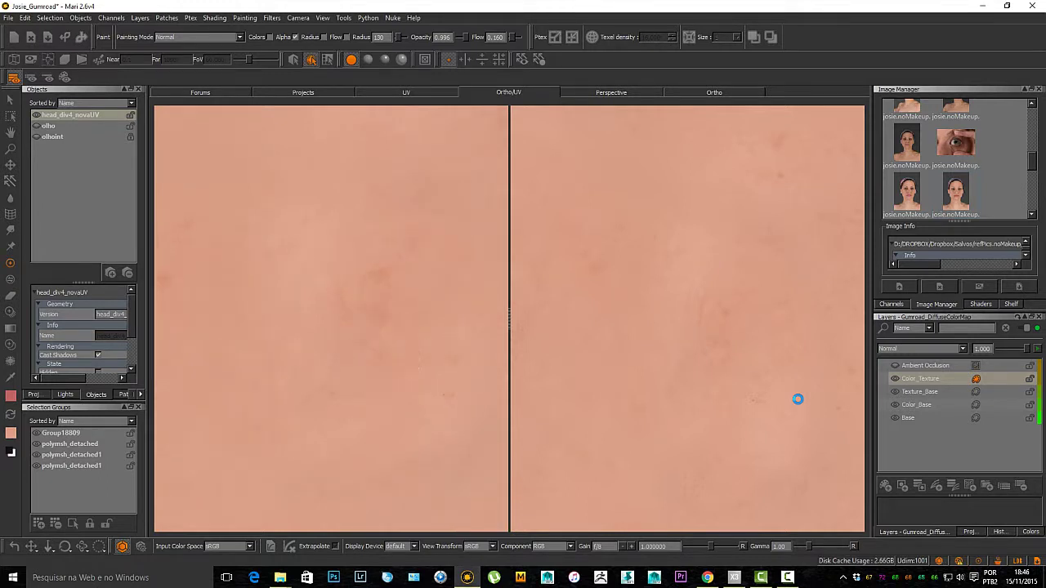
pyautogui.click(895, 365)
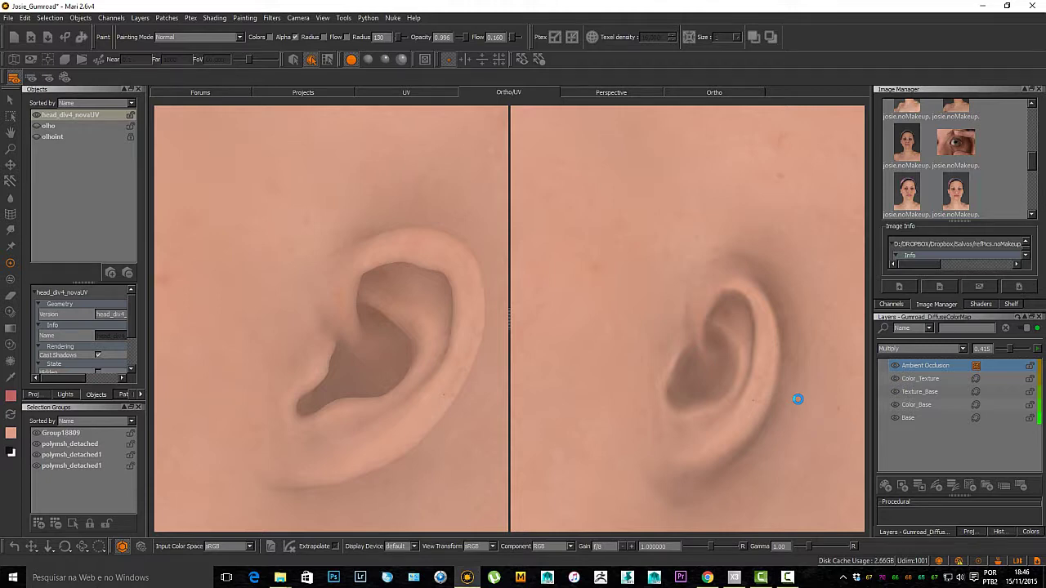
# Step: Open the reference photo josie.noMakeup.normal.020.jpg and place its ear close-up beside the ear in the UV view
pyautogui.scroll(4, 953, 159)
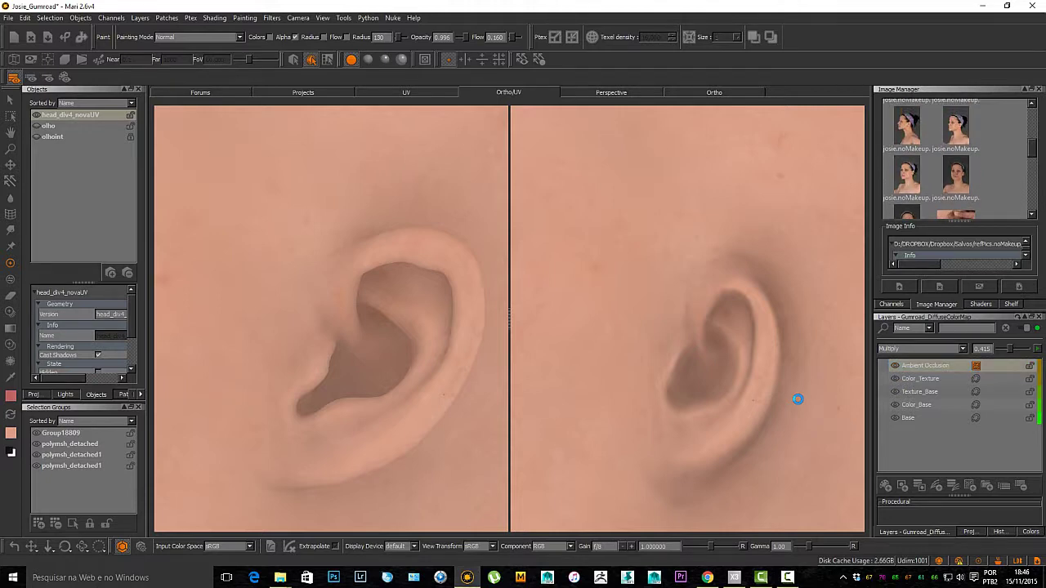
pyautogui.scroll(6, 407, 246)
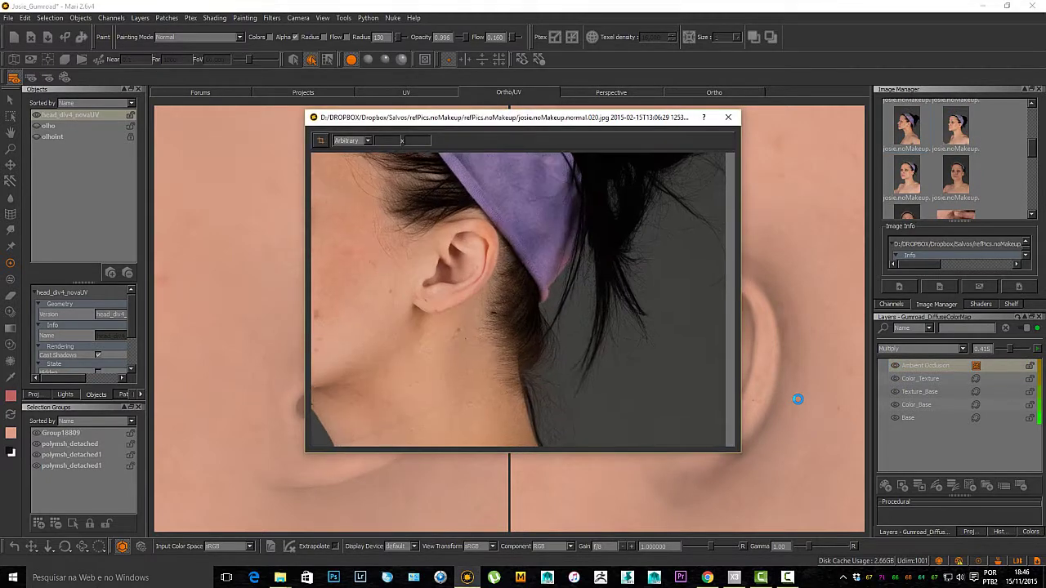
pyautogui.scroll(6, 407, 247)
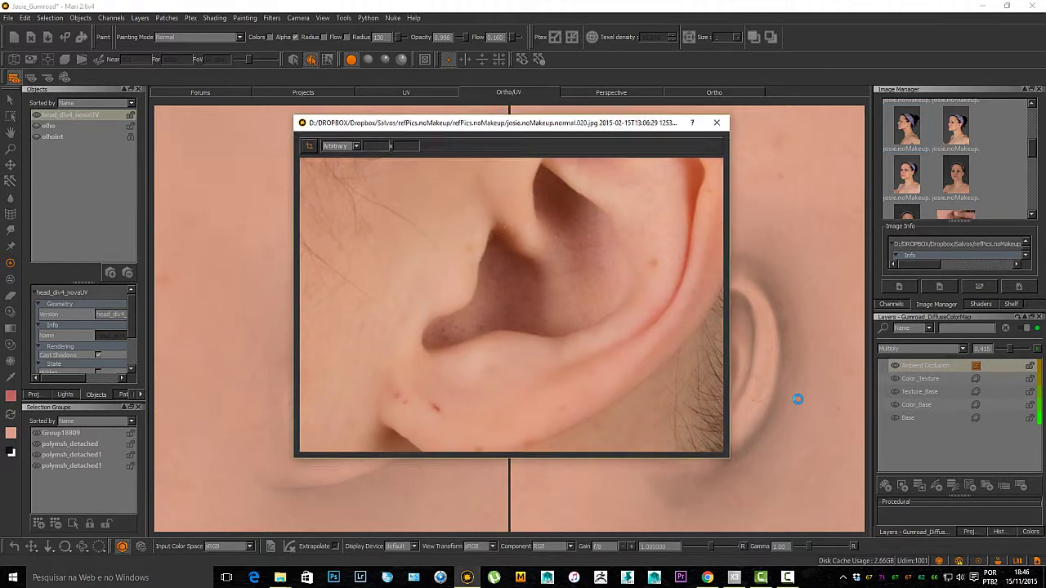
pyautogui.moveTo(491, 123); pyautogui.dragTo(232, 108)
pyautogui.scroll(-2, 253, 291)
pyautogui.keyDown('alt'); pyautogui.moveTo(253, 262); pyautogui.dragTo(241, 310, button='middle'); pyautogui.keyUp('alt')
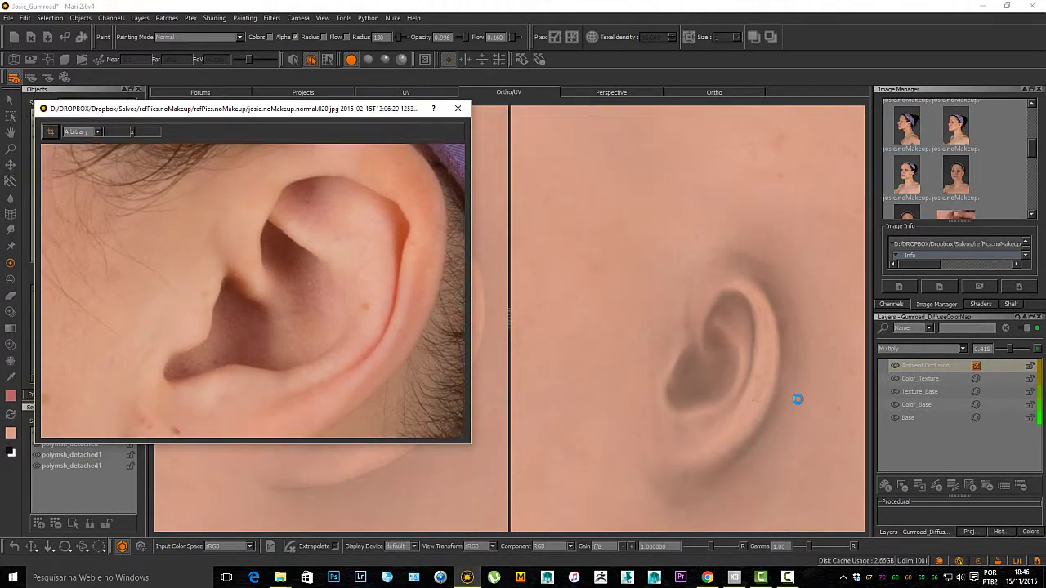
pyautogui.scroll(2, 252, 291)
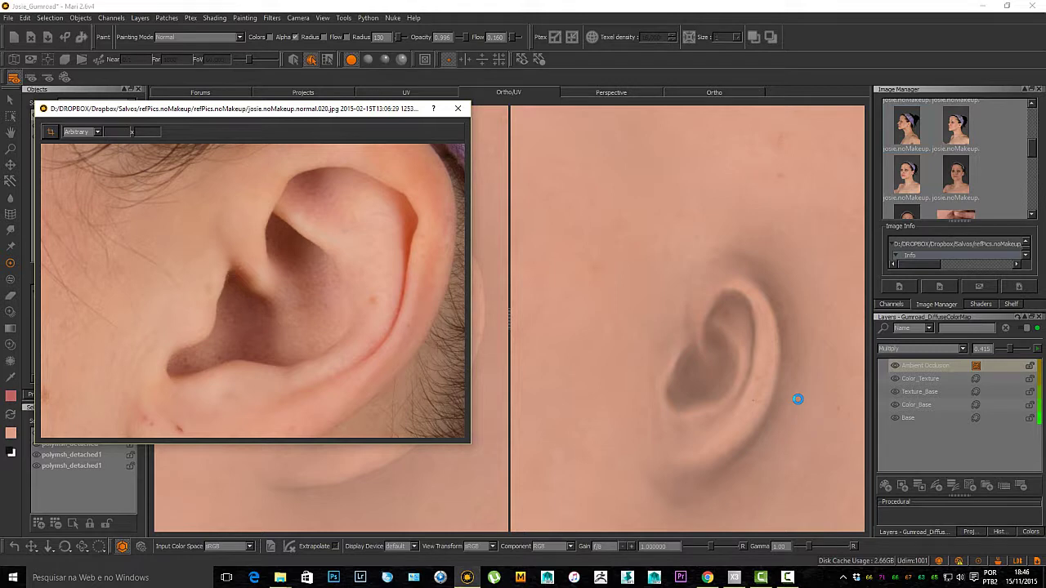
pyautogui.keyDown('alt'); pyautogui.moveTo(253, 291); pyautogui.dragTo(257, 276, button='middle'); pyautogui.keyUp('alt')
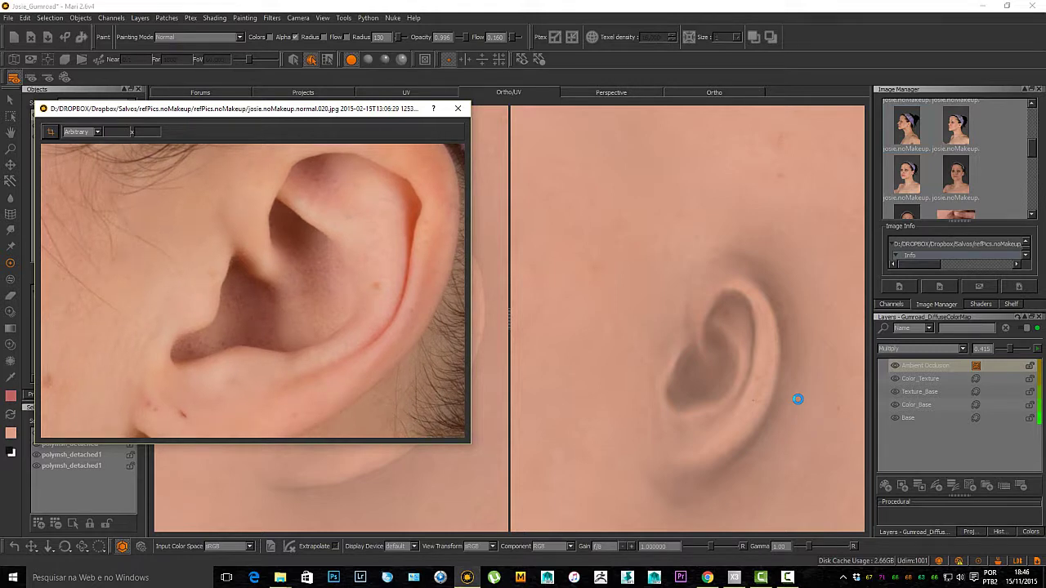
# Step: Sample the dark reddish-brown of the inner ear from the photo and make Color_Texture the layer to paint on
pyautogui.press('c')
pyautogui.click(798, 399)
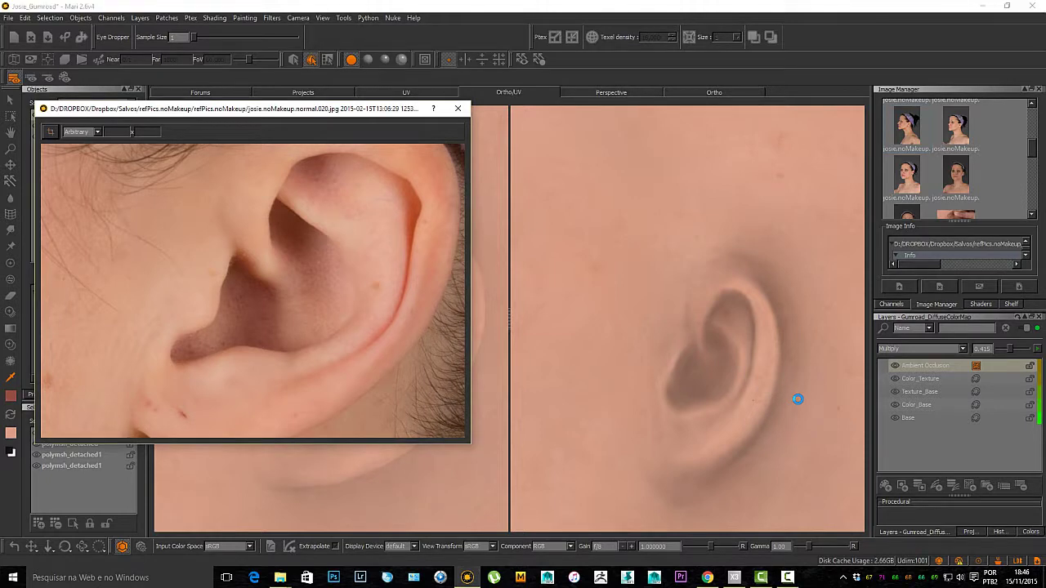
pyautogui.press('p')
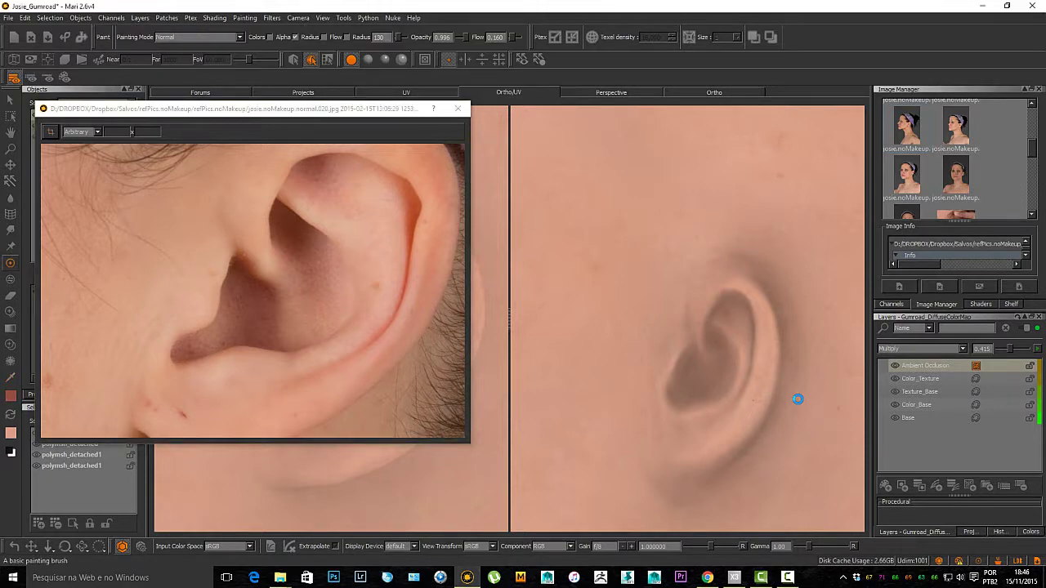
pyautogui.scroll(3, 654, 368)
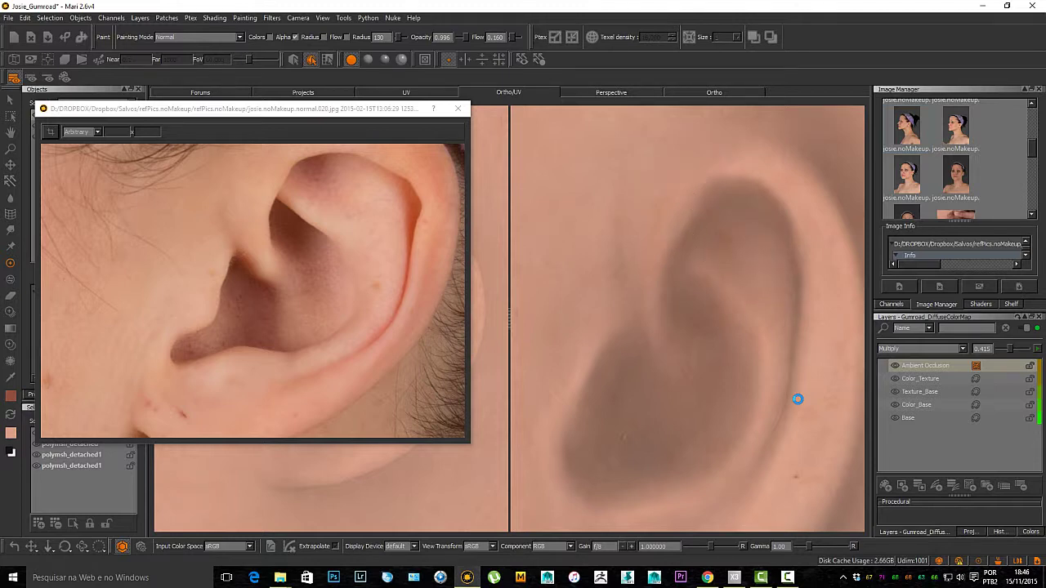
pyautogui.click(921, 379)
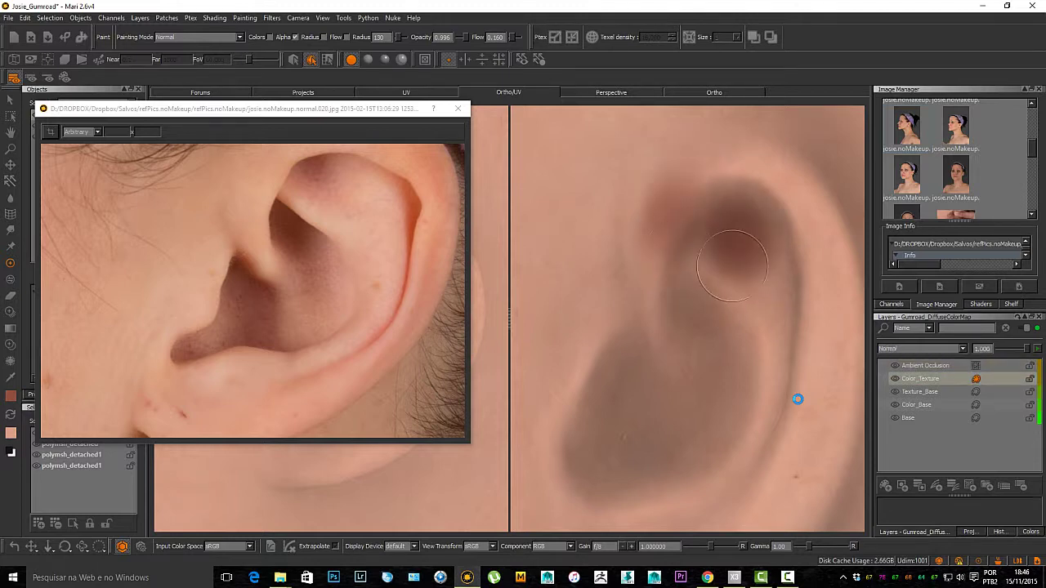
# Step: Undo the trial stroke and paint the reddish-brown softly into the inner hollows of the ear in the UV view
pyautogui.hotkey('ctrl', 'z')
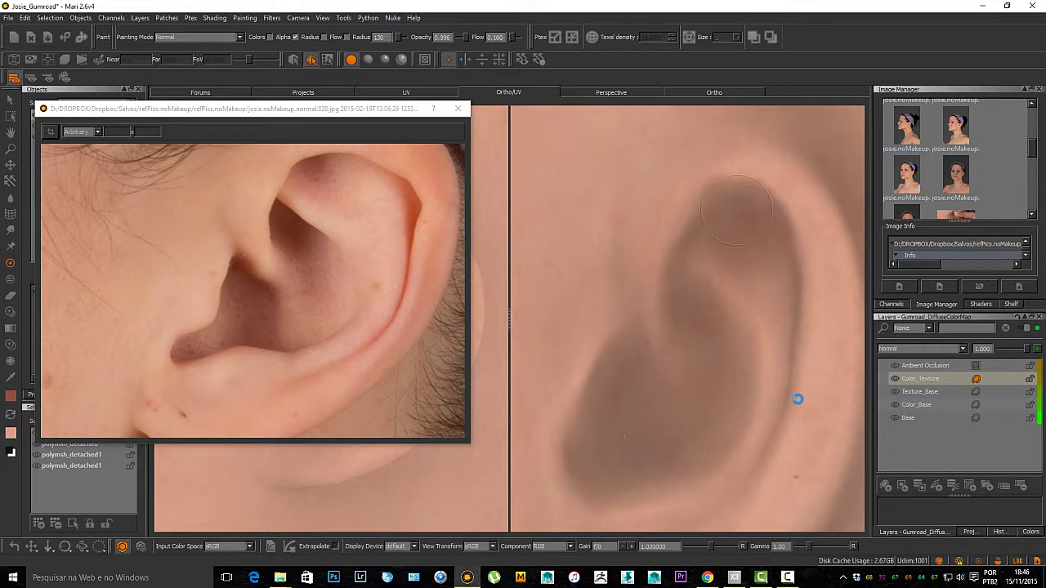
pyautogui.moveTo(729, 253)
pyautogui.mouseDown()
pyautogui.moveTo(757, 283)
pyautogui.moveTo(763, 317)
pyautogui.mouseUp()
pyautogui.moveTo(702, 304); pyautogui.dragTo(715, 365)
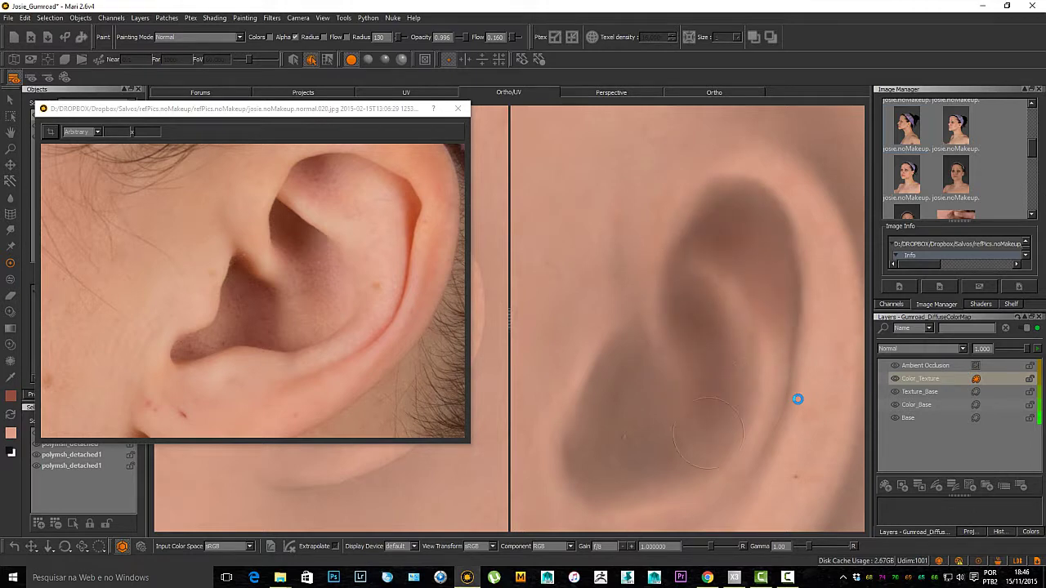
pyautogui.moveTo(670, 401)
pyautogui.mouseDown()
pyautogui.moveTo(638, 441)
pyautogui.moveTo(613, 384)
pyautogui.mouseUp()
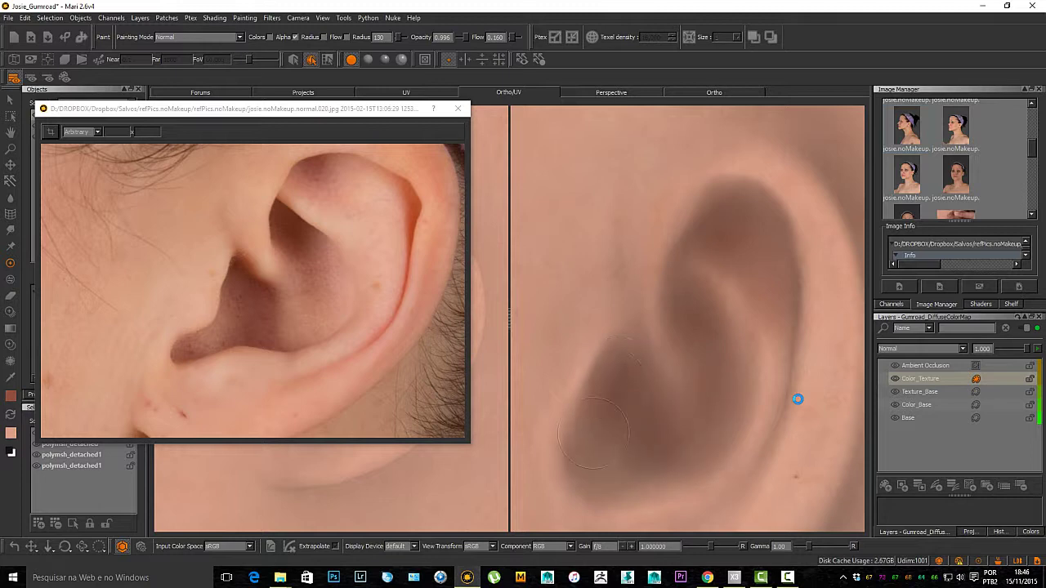
pyautogui.moveTo(594, 433)
pyautogui.mouseDown()
pyautogui.moveTo(627, 456)
pyautogui.moveTo(679, 458)
pyautogui.mouseUp()
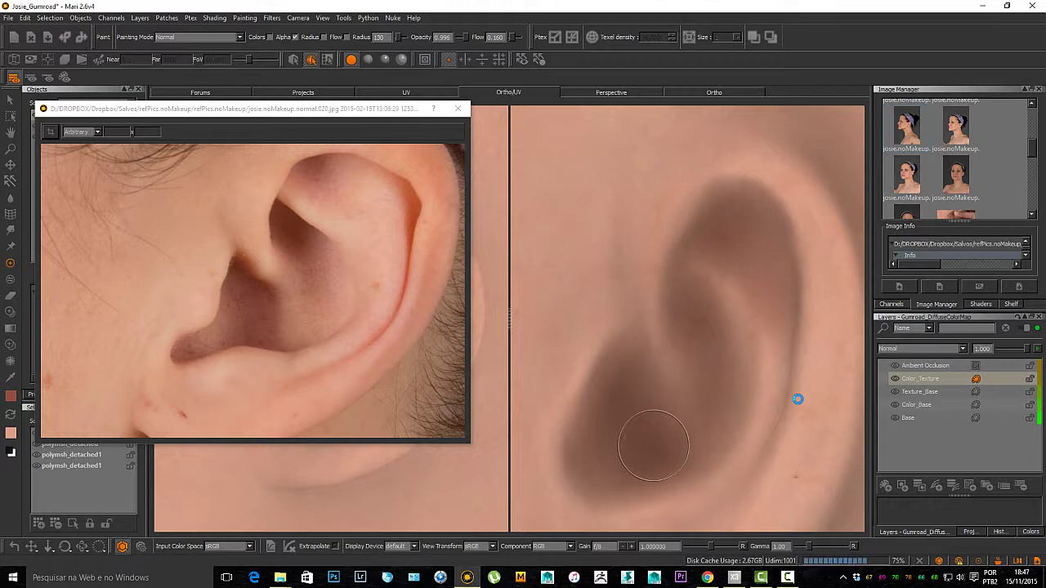
# Step: Reduce the brush radius to 48 and paint the reddish-brown along the groove inside the ear's outer rim
pyautogui.moveTo(697, 390)
pyautogui.keyDown('alt'); pyautogui.mouseDown(button='middle')
pyautogui.moveTo(690, 274)
pyautogui.moveTo(653, 221)
pyautogui.moveTo(648, 190)
pyautogui.mouseUp(button='middle'); pyautogui.keyUp('alt')
pyautogui.moveTo(687, 404)
pyautogui.keyDown('alt'); pyautogui.mouseDown(button='right')
pyautogui.moveTo(656, 409)
pyautogui.moveTo(666, 411)
pyautogui.mouseUp(button='right'); pyautogui.keyUp('alt')
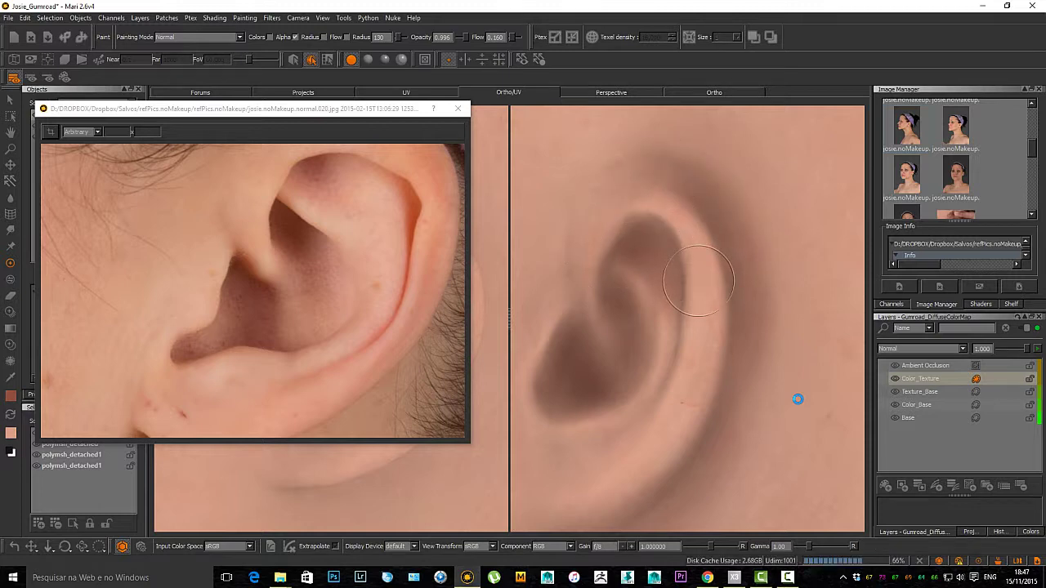
pyautogui.scroll(3, 666, 395)
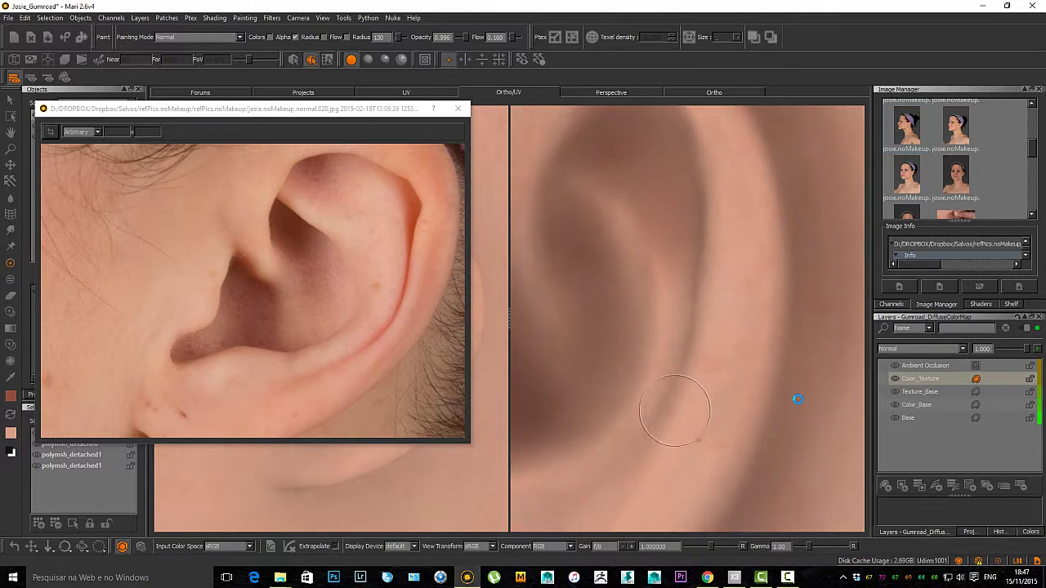
pyautogui.moveTo(688, 396); pyautogui.dragTo(671, 398)
pyautogui.moveTo(653, 431); pyautogui.dragTo(673, 375)
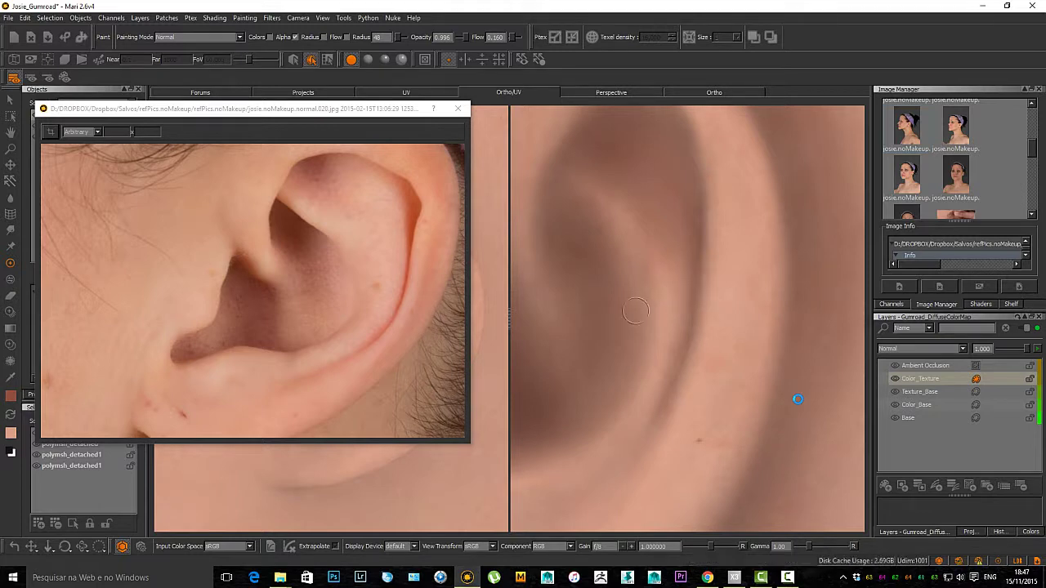
# Step: Check the ear on the 3D head, sample the light pink of the ear from the photo and set the paint brush radius to 168
pyautogui.moveTo(254, 109)
pyautogui.mouseDown()
pyautogui.moveTo(258, 135)
pyautogui.moveTo(206, 392)
pyautogui.moveTo(194, 391)
pyautogui.mouseUp()
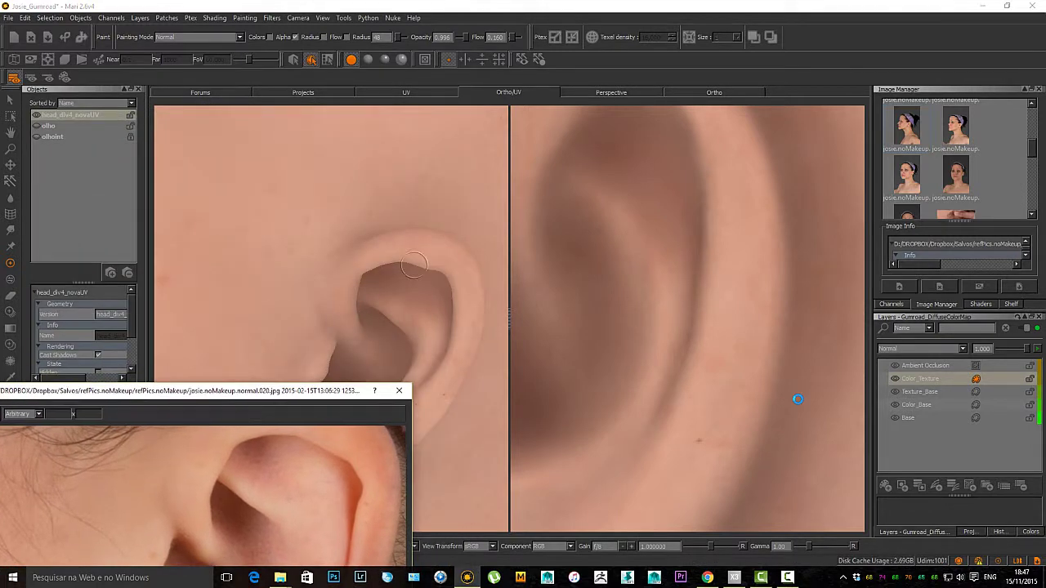
pyautogui.keyDown('alt'); pyautogui.moveTo(368, 344); pyautogui.dragTo(353, 258, button='middle'); pyautogui.keyUp('alt')
pyautogui.moveTo(353, 258)
pyautogui.keyDown('alt'); pyautogui.mouseDown()
pyautogui.moveTo(329, 260)
pyautogui.moveTo(371, 260)
pyautogui.mouseUp(); pyautogui.keyUp('alt')
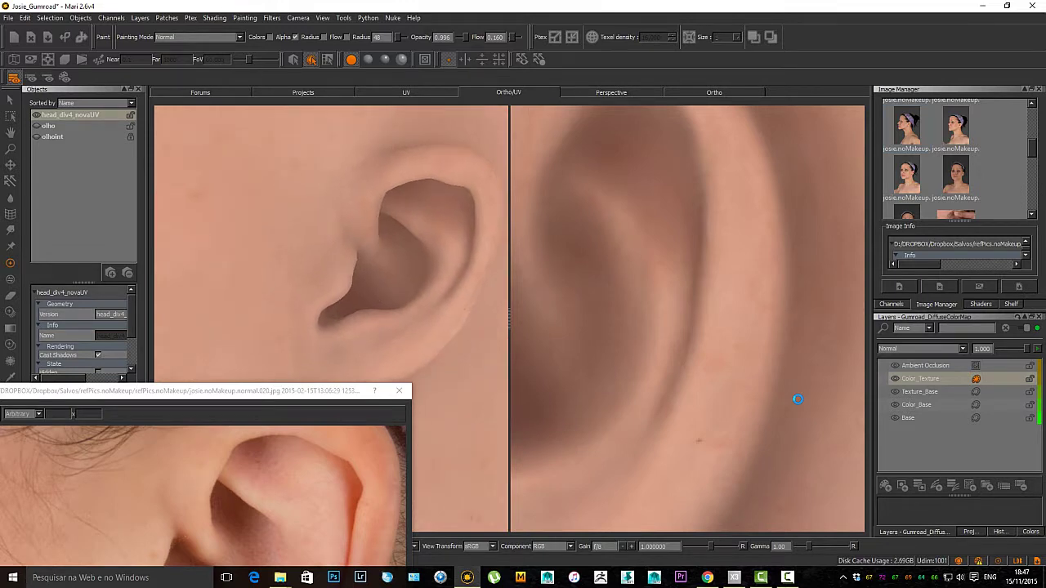
pyautogui.moveTo(195, 391); pyautogui.dragTo(288, 53)
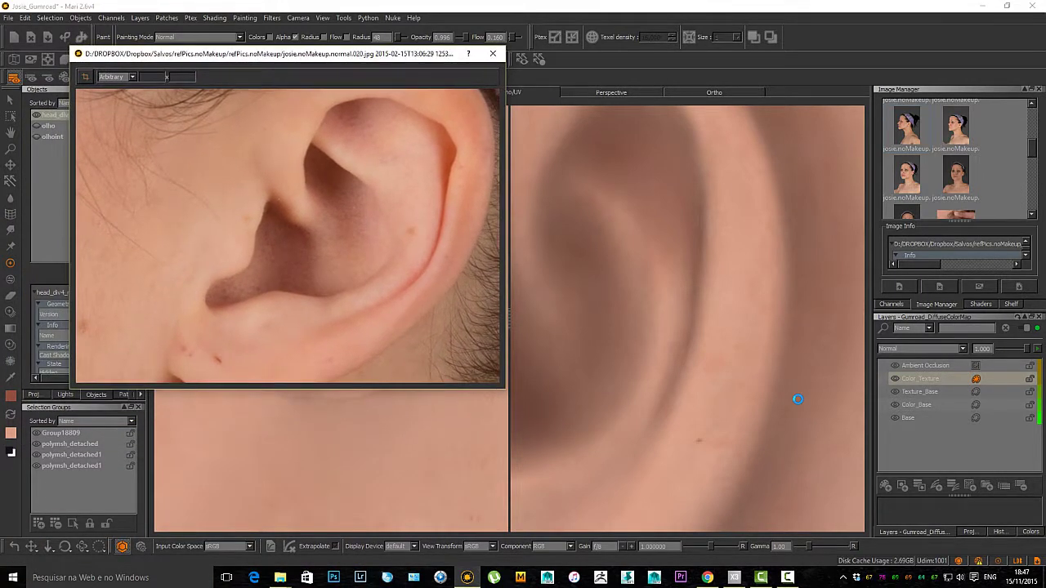
pyautogui.click(11, 377)
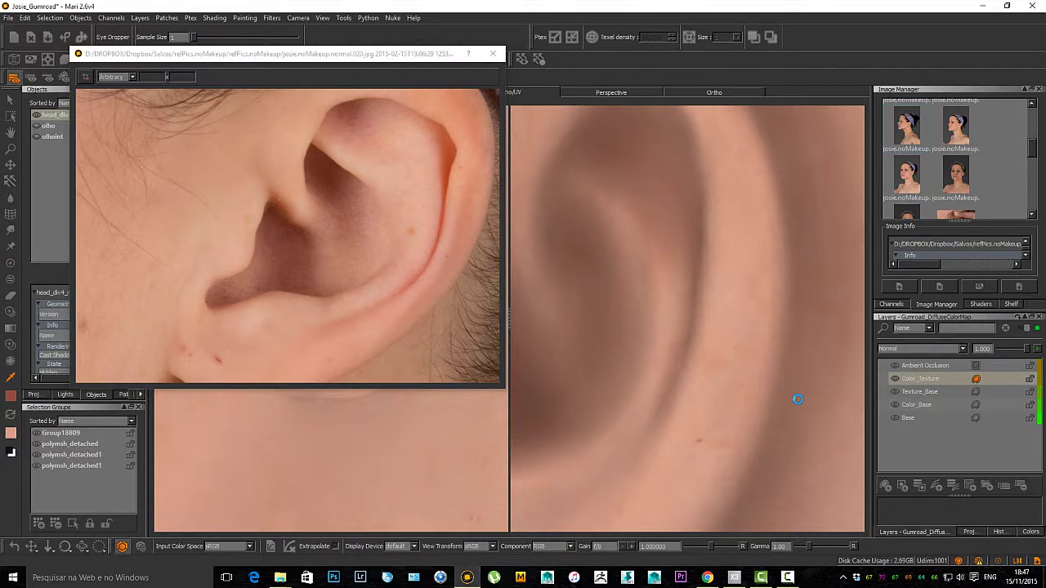
pyautogui.click(360, 302)
pyautogui.moveTo(289, 53); pyautogui.dragTo(237, 286)
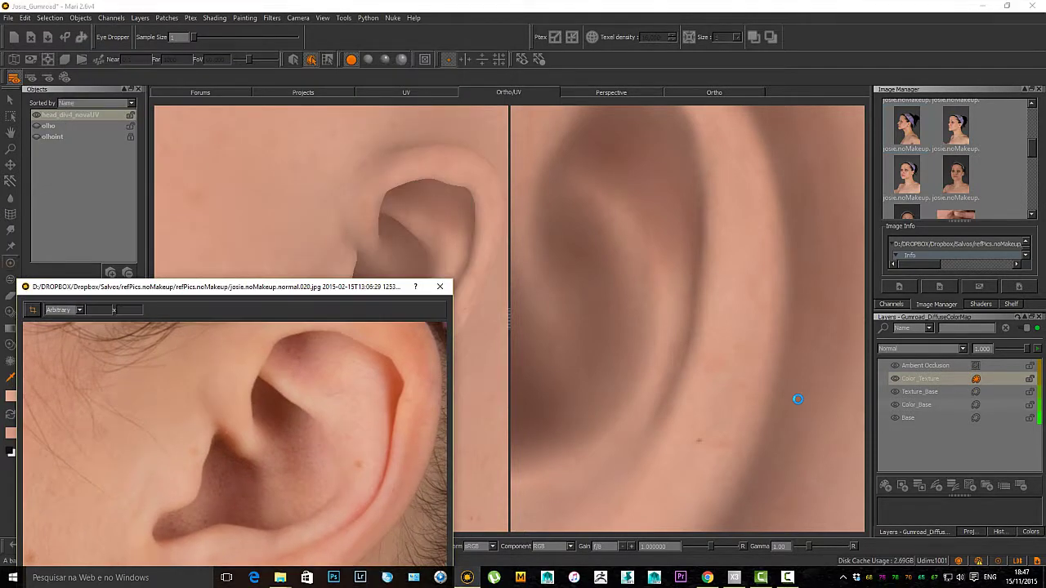
pyautogui.click(10, 263)
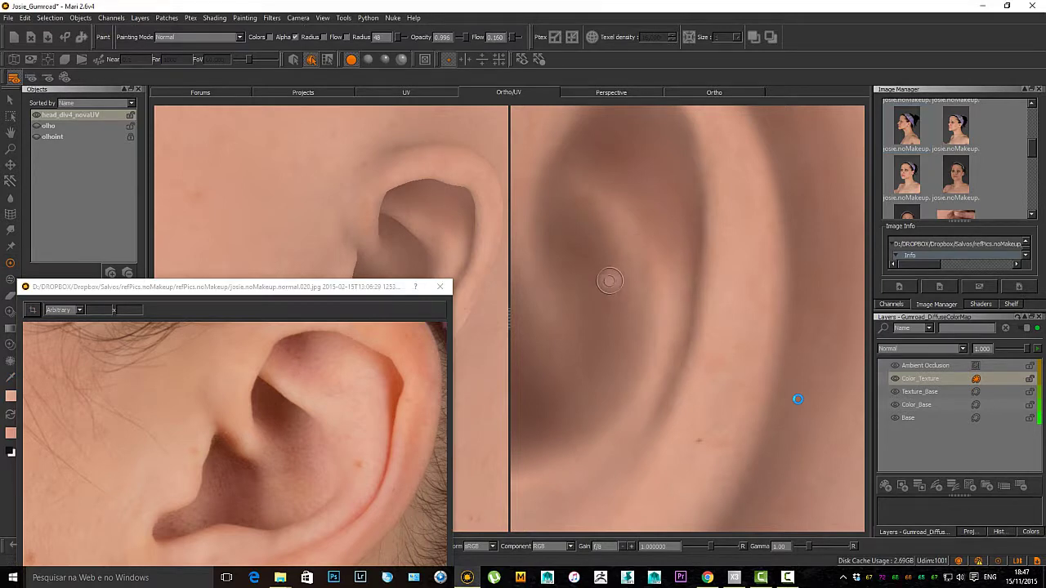
pyautogui.moveTo(610, 281); pyautogui.dragTo(646, 281)
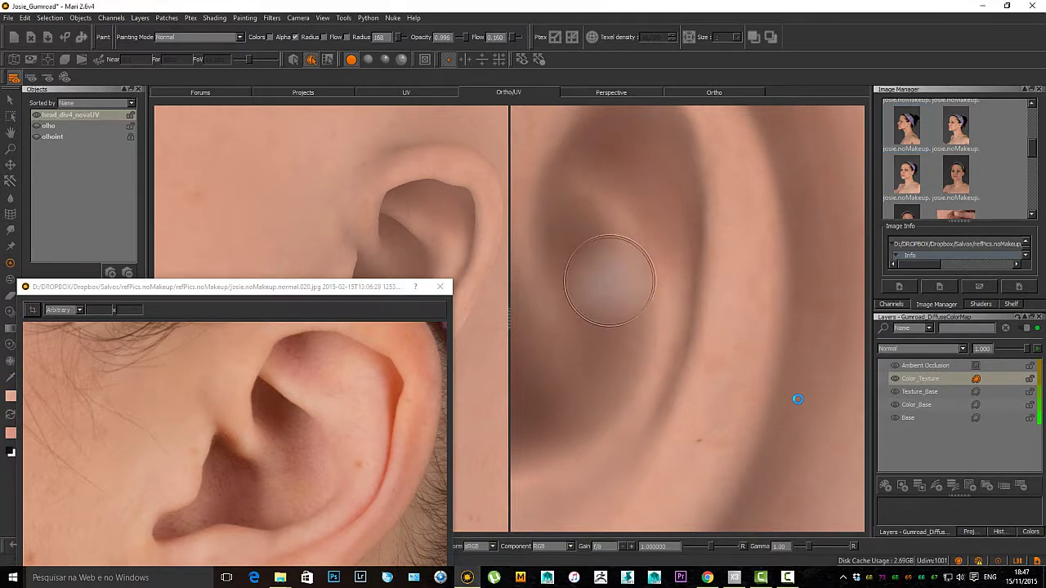
# Step: Reduce the brush radius to 122 and paint the light pink softly over the raised folds inside the ear in the UV view
pyautogui.moveTo(656, 235); pyautogui.dragTo(642, 236)
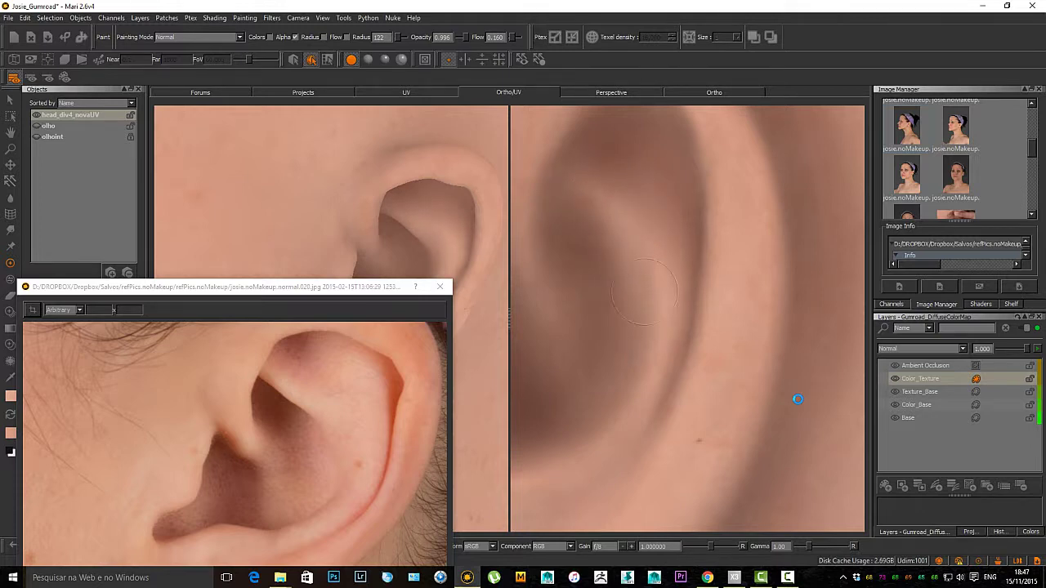
pyautogui.press('b')
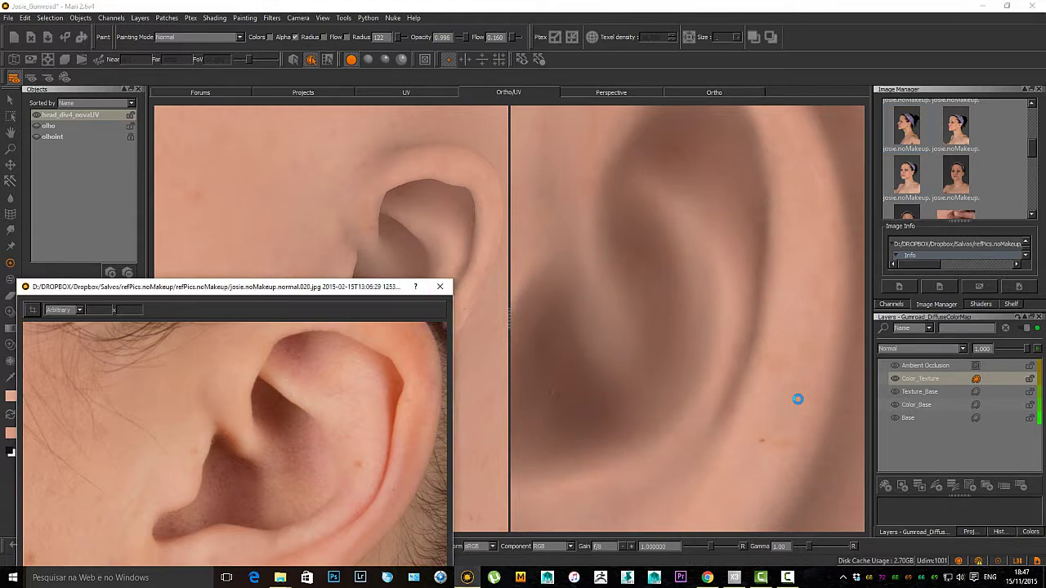
pyautogui.moveTo(384, 286); pyautogui.dragTo(256, 269)
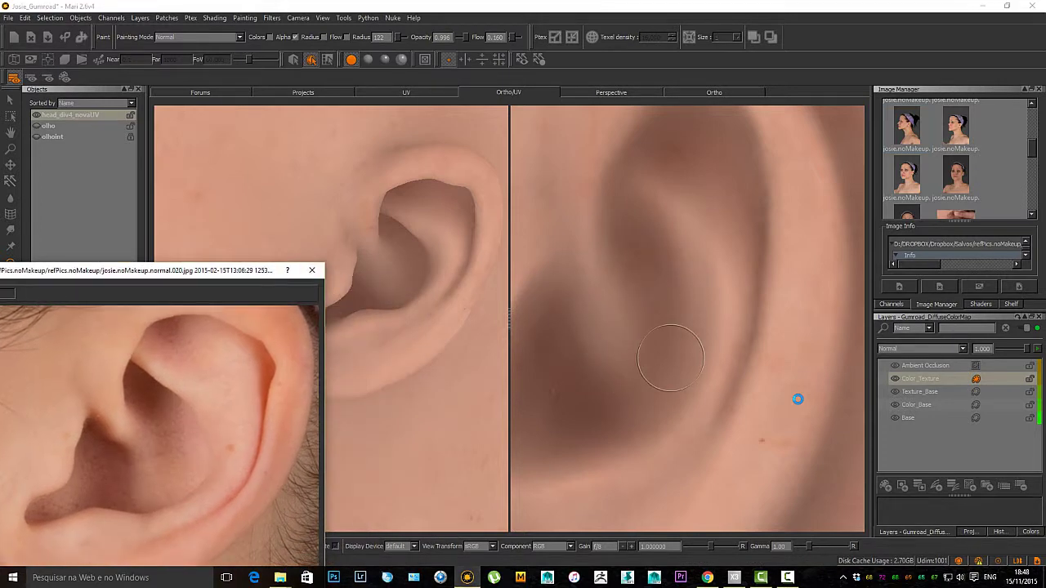
pyautogui.keyDown('alt'); pyautogui.moveTo(663, 357); pyautogui.dragTo(713, 268, button='middle'); pyautogui.keyUp('alt')
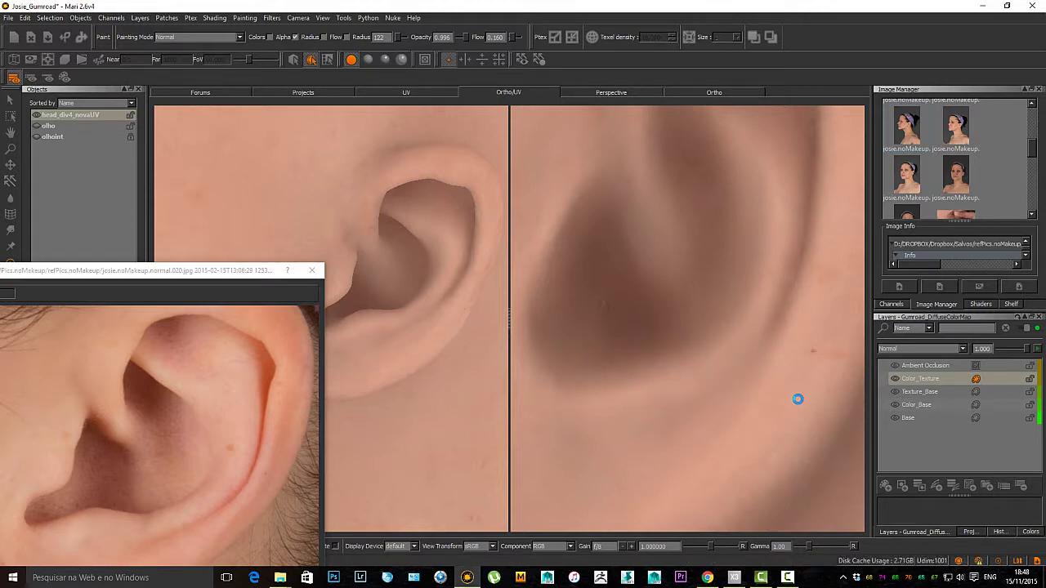
# Step: Bring up the unpainted ear on the head's other side and sample the dark reddish-brown from the inner ear in josie.noMakeup.normal.020.jpg
pyautogui.click(312, 270)
pyautogui.keyDown('alt'); pyautogui.moveTo(398, 345); pyautogui.dragTo(303, 346, button='right'); pyautogui.keyUp('alt')
pyautogui.moveTo(302, 346)
pyautogui.keyDown('alt'); pyautogui.mouseDown()
pyautogui.moveTo(368, 345)
pyautogui.moveTo(319, 346)
pyautogui.mouseUp(); pyautogui.keyUp('alt')
pyautogui.keyDown('alt'); pyautogui.moveTo(319, 346); pyautogui.dragTo(401, 345, button='right'); pyautogui.keyUp('alt')
pyautogui.keyDown('alt'); pyautogui.moveTo(270, 322); pyautogui.dragTo(320, 322); pyautogui.keyUp('alt')
pyautogui.keyDown('alt'); pyautogui.moveTo(319, 322); pyautogui.dragTo(408, 354, button='middle'); pyautogui.keyUp('alt')
pyautogui.keyDown('alt'); pyautogui.moveTo(286, 340); pyautogui.dragTo(361, 341); pyautogui.keyUp('alt')
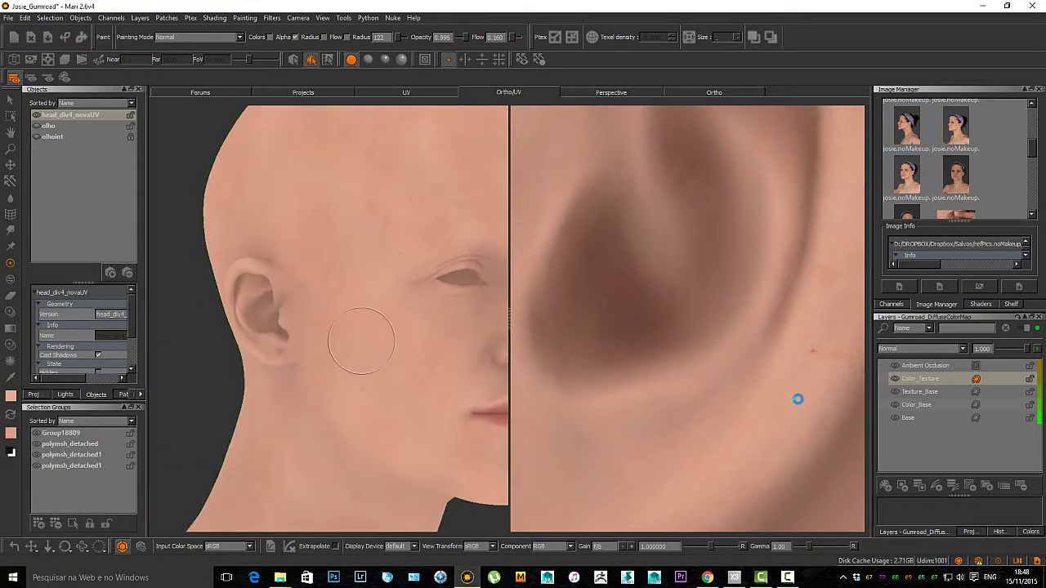
pyautogui.scroll(3, 362, 340)
pyautogui.scroll(-5, 584, 338)
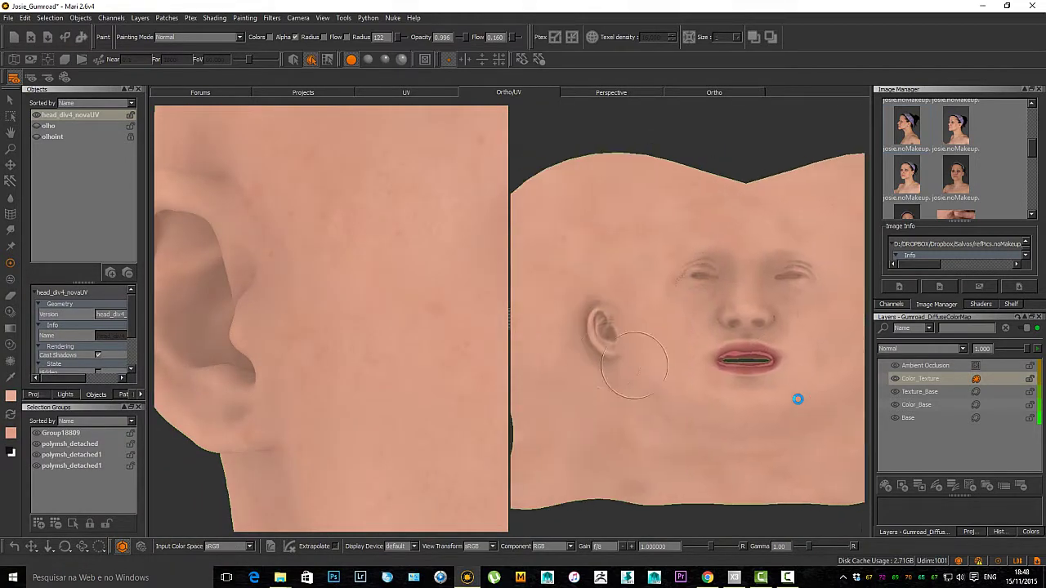
pyautogui.scroll(6, 634, 366)
pyautogui.scroll(-2, 669, 354)
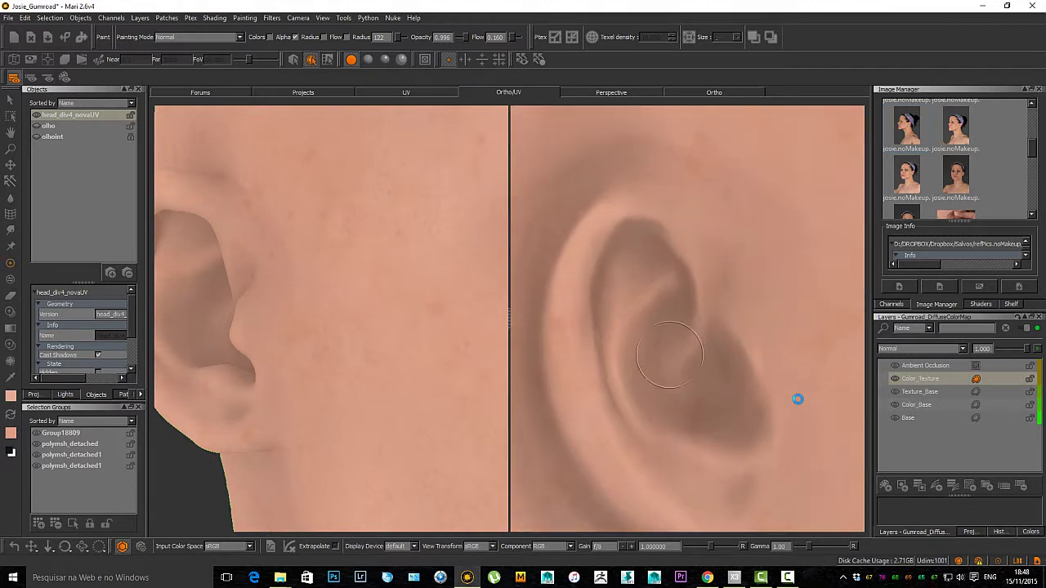
pyautogui.scroll(2, 669, 355)
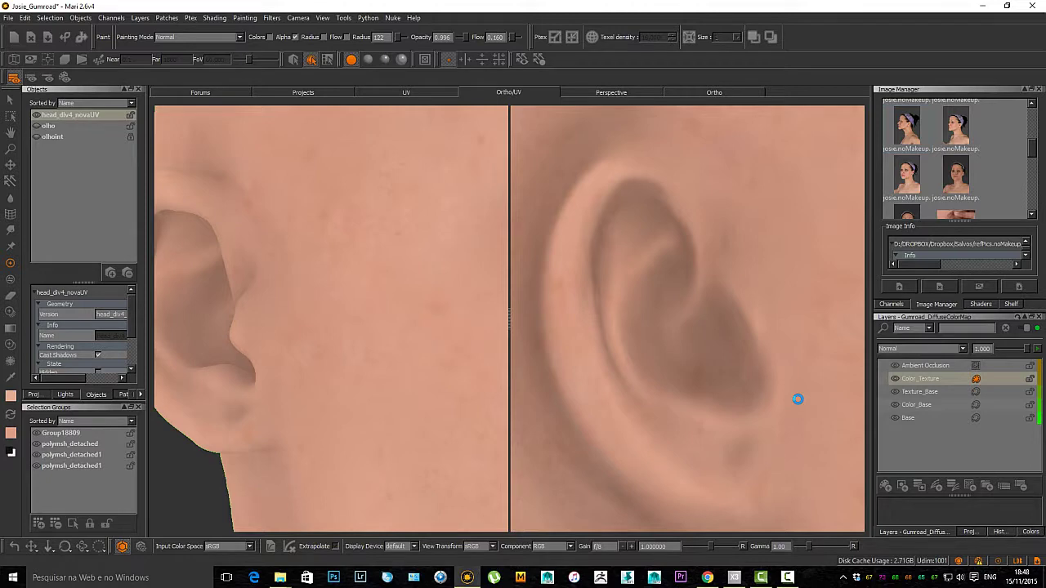
pyautogui.scroll(6, 523, 299)
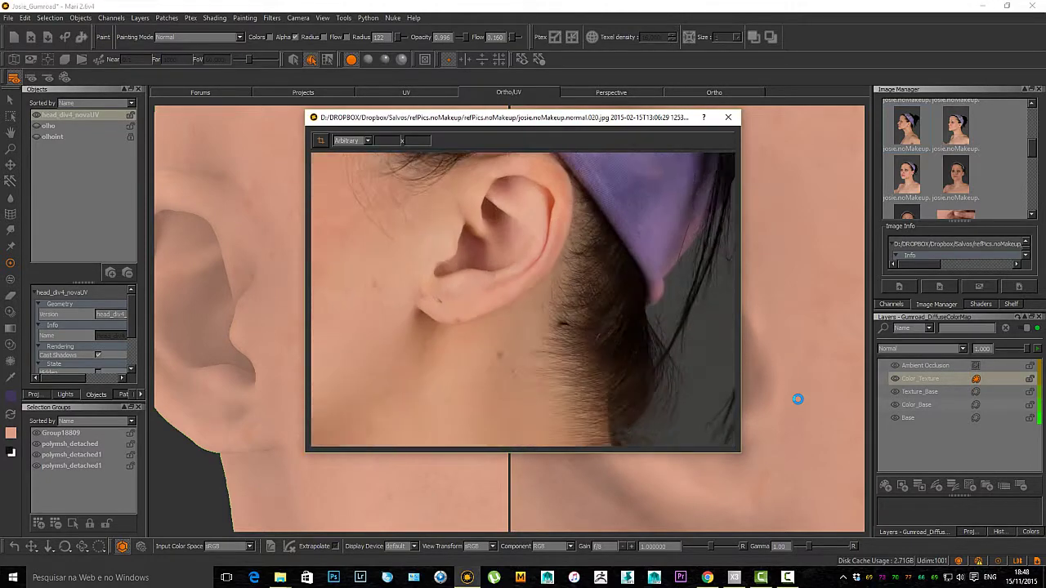
pyautogui.scroll(6, 523, 299)
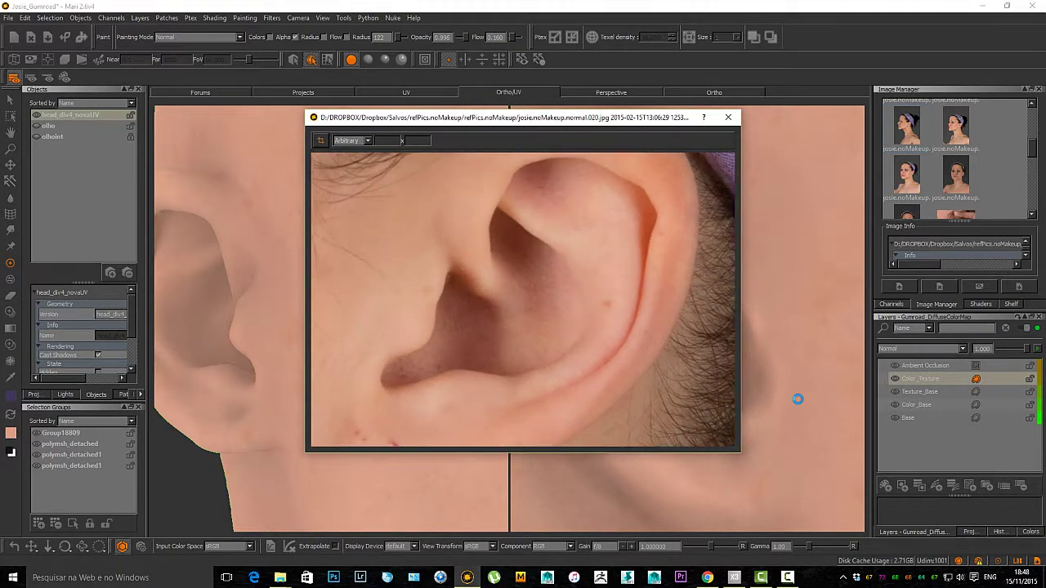
pyautogui.moveTo(507, 117); pyautogui.dragTo(241, 138)
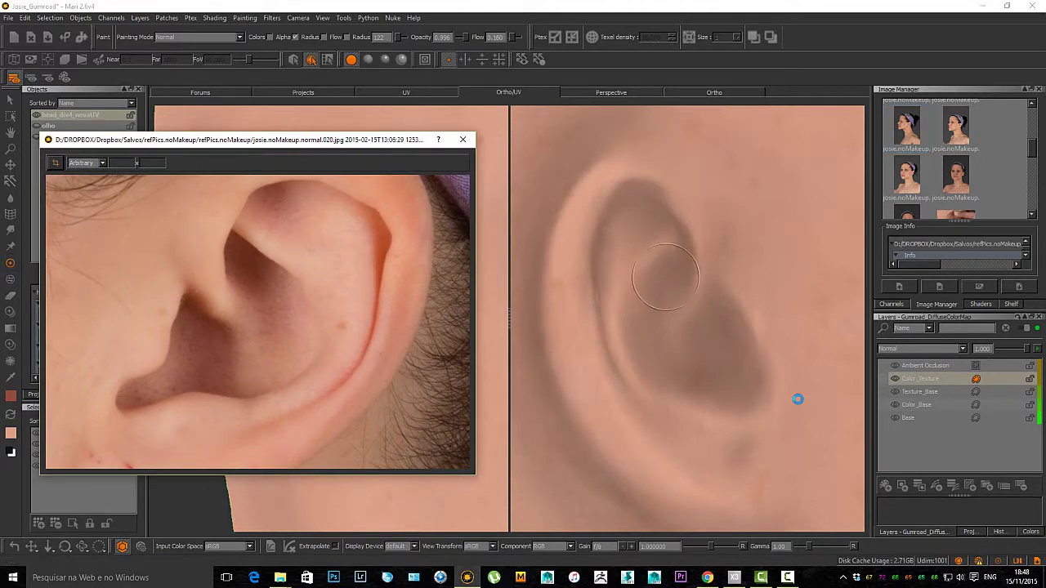
# Step: Paint the reddish-brown into this ear's inner hollows, and with brush radius 34 along the groove inside its outer rim
pyautogui.moveTo(666, 277); pyautogui.dragTo(662, 274)
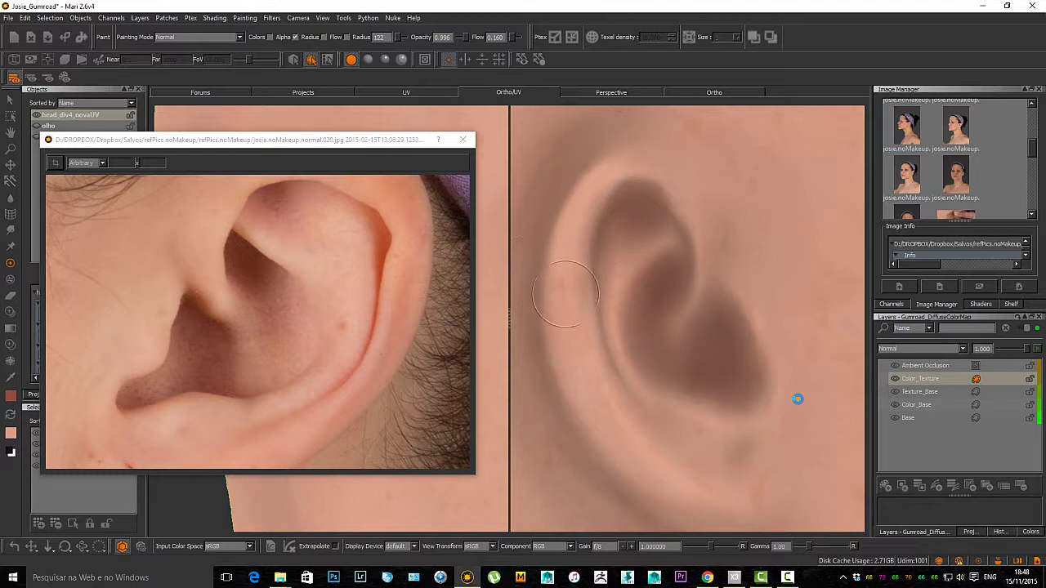
pyautogui.moveTo(573, 304)
pyautogui.keyDown('alt'); pyautogui.mouseDown()
pyautogui.moveTo(584, 299)
pyautogui.moveTo(572, 304)
pyautogui.mouseUp(); pyautogui.keyUp('alt')
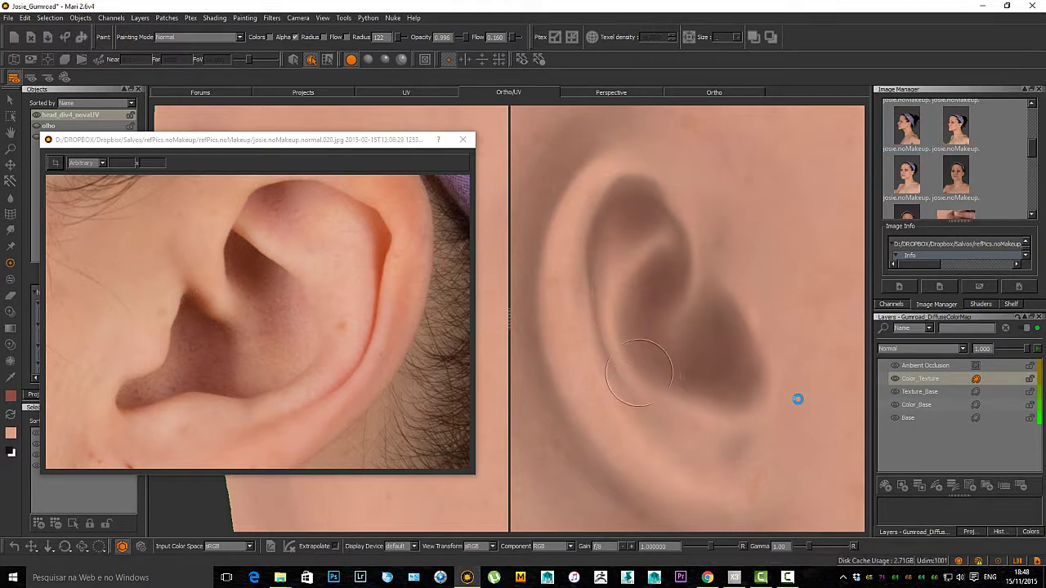
pyautogui.moveTo(616, 399)
pyautogui.keyDown('alt'); pyautogui.mouseDown()
pyautogui.moveTo(661, 365)
pyautogui.moveTo(644, 385)
pyautogui.mouseUp(); pyautogui.keyUp('alt')
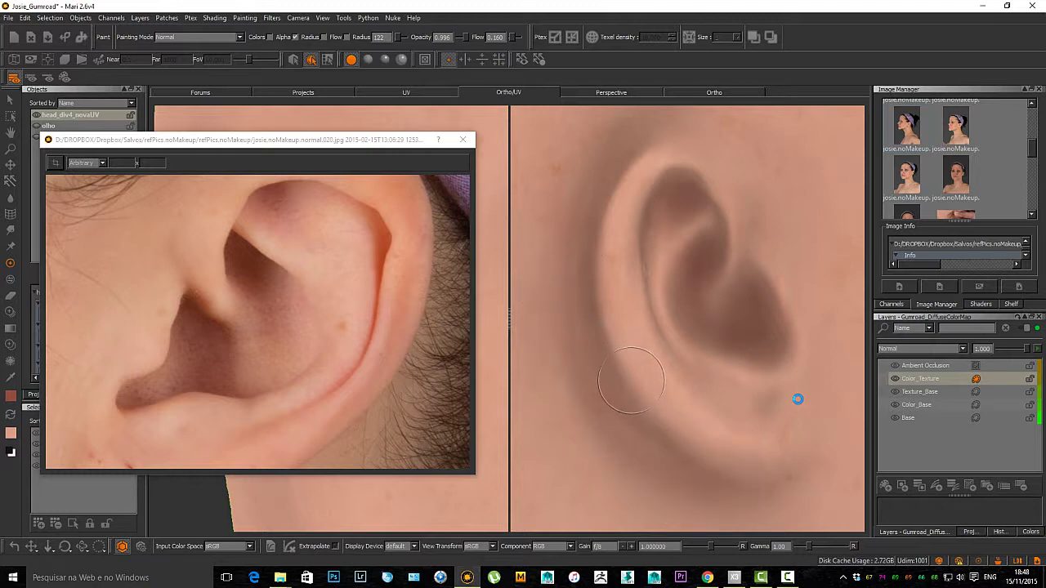
pyautogui.scroll(3, 627, 311)
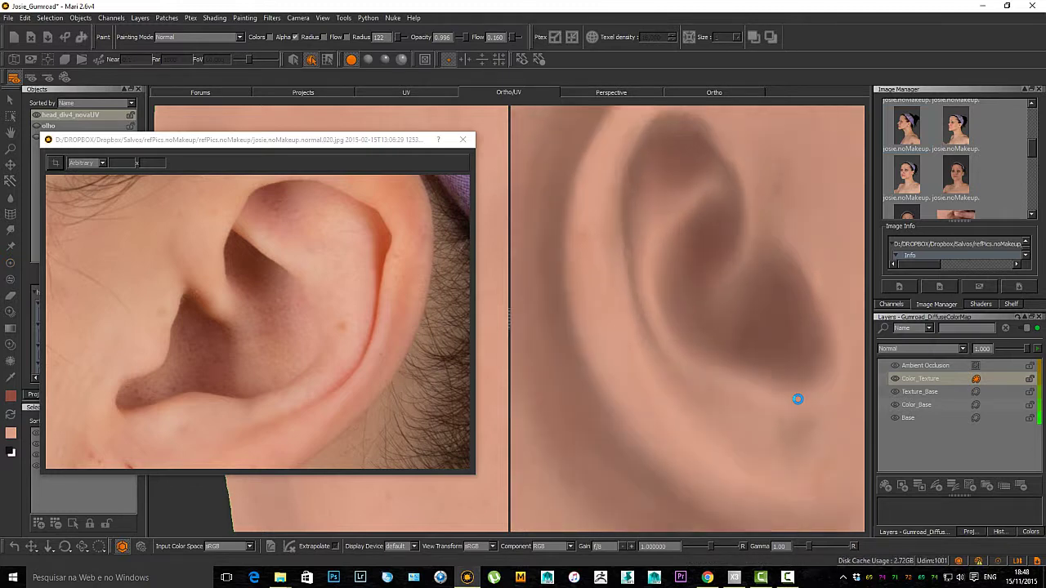
pyautogui.keyDown('shift'); pyautogui.moveTo(625, 273); pyautogui.dragTo(610, 276); pyautogui.keyUp('shift')
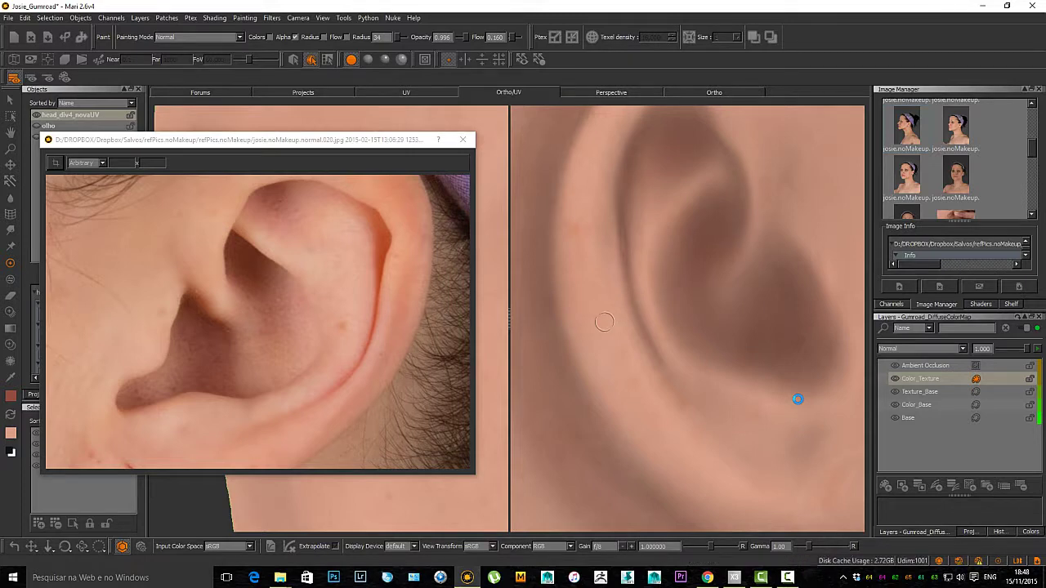
# Step: Sample the ear's light pink from the photo and paint it over this ear's inner ridges with brush radius 92
pyautogui.press('x')
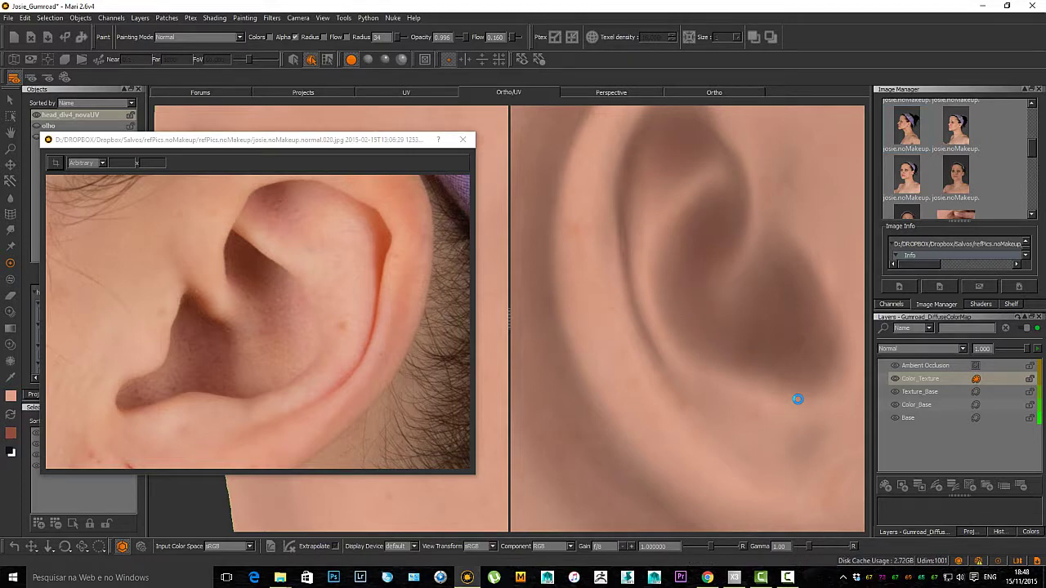
pyautogui.press('e')
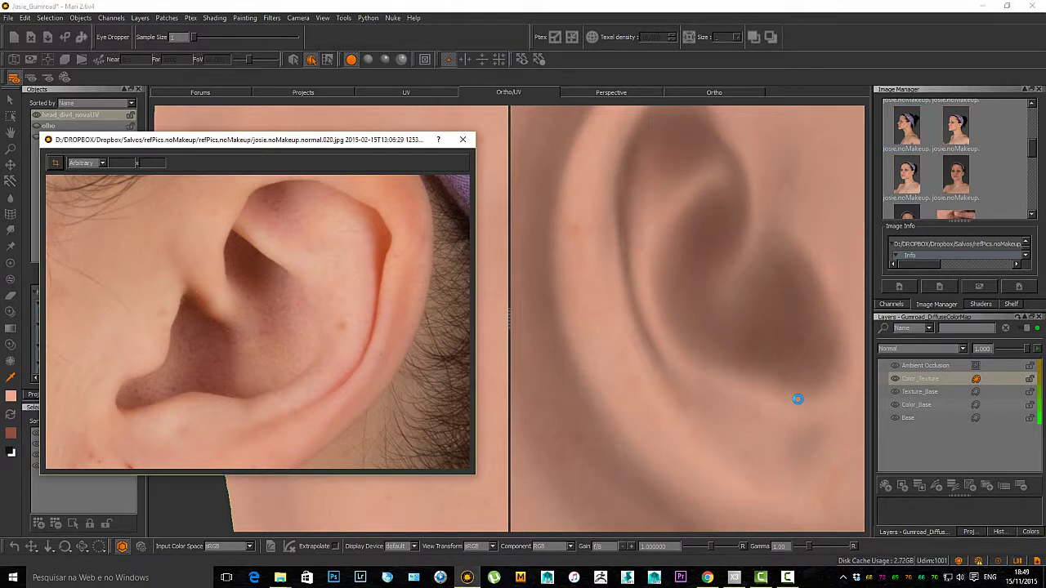
pyautogui.press('p')
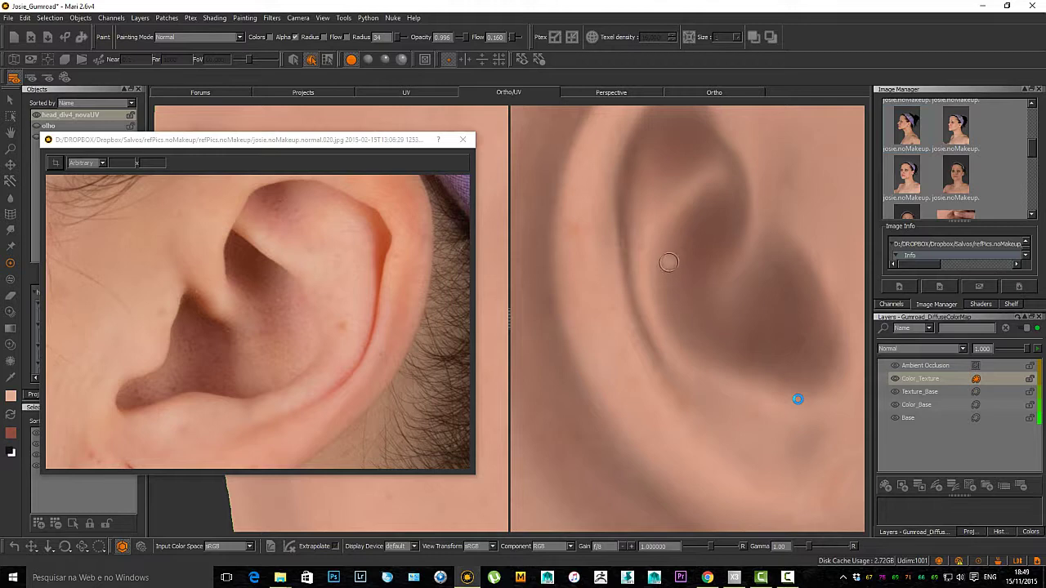
pyautogui.press('r')
pyautogui.moveTo(669, 262); pyautogui.dragTo(716, 263)
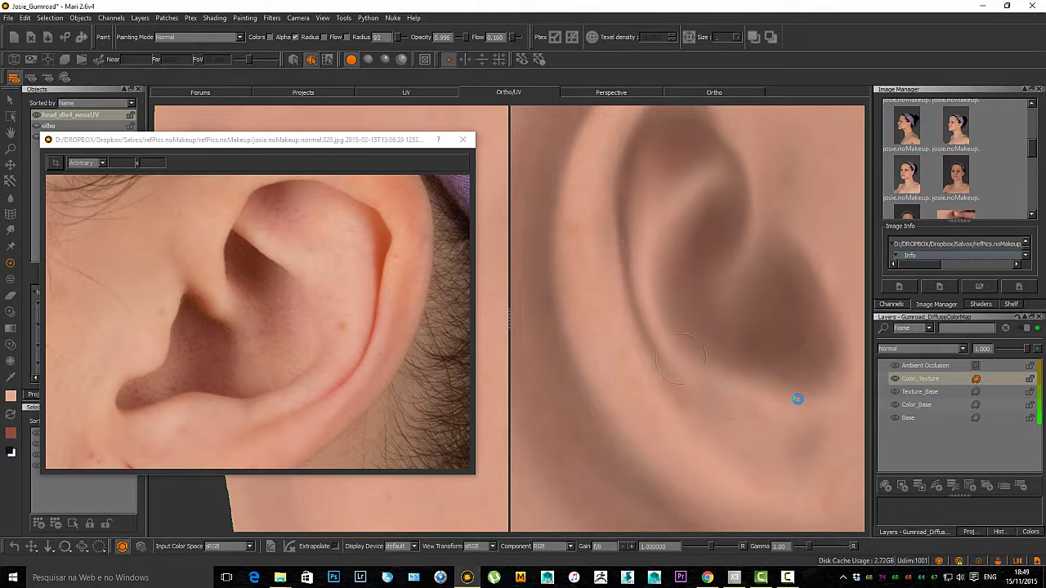
pyautogui.press('b')
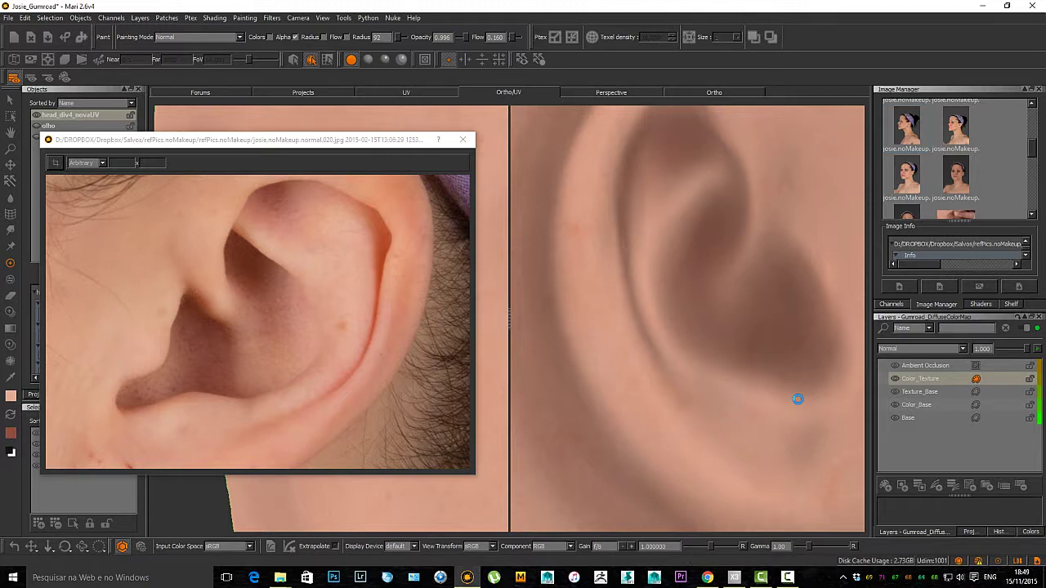
# Step: Move the reference photo aside and check the painted ears on the 3D head from both sides and the front
pyautogui.moveTo(259, 139); pyautogui.dragTo(319, 414)
pyautogui.moveTo(331, 269)
pyautogui.keyDown('alt'); pyautogui.mouseDown()
pyautogui.moveTo(368, 270)
pyautogui.moveTo(323, 269)
pyautogui.mouseUp(); pyautogui.keyUp('alt')
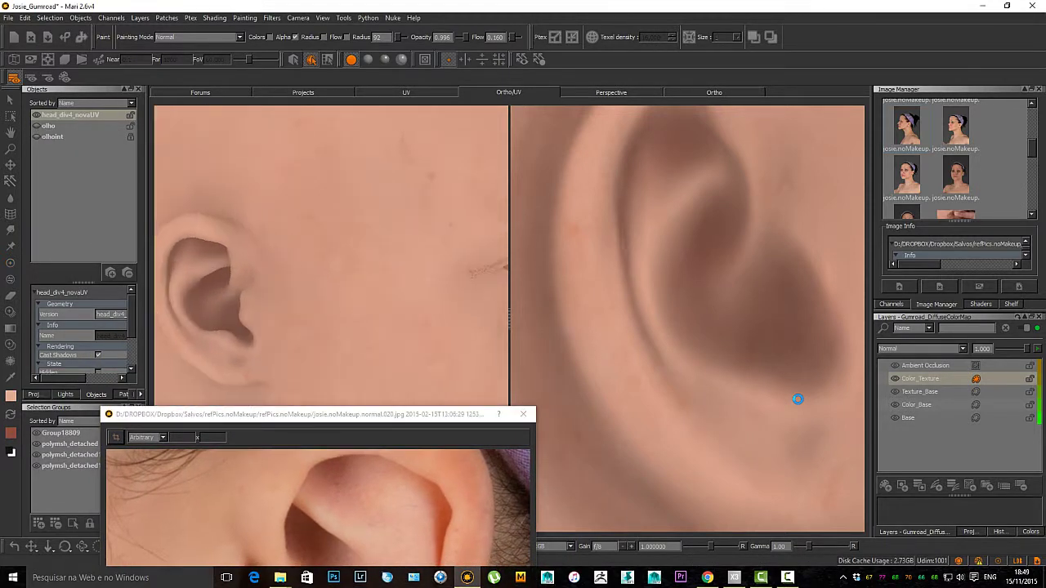
pyautogui.scroll(-6, 362, 276)
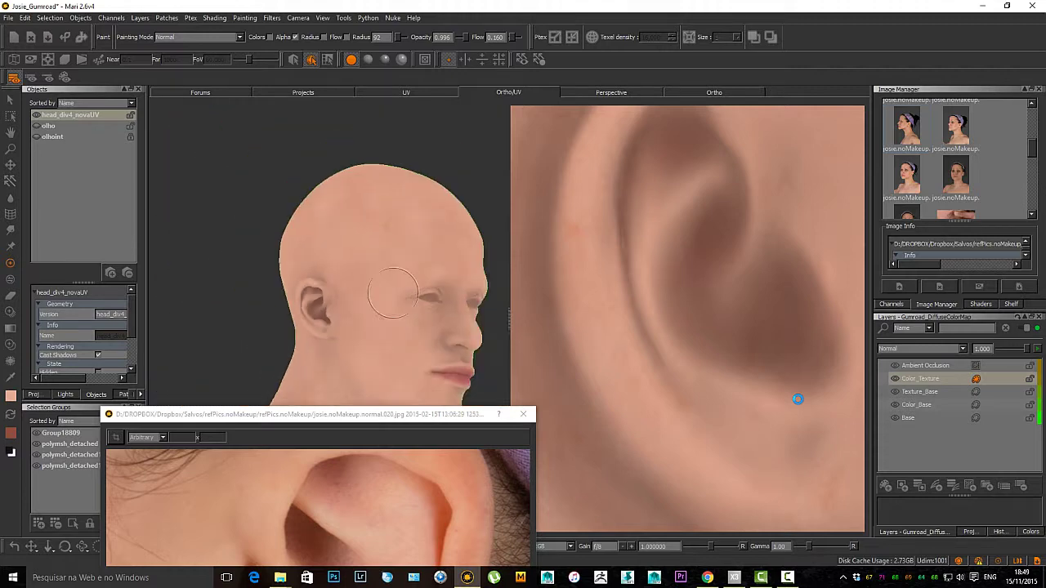
pyautogui.keyDown('alt'); pyautogui.moveTo(393, 293); pyautogui.dragTo(352, 315); pyautogui.keyUp('alt')
pyautogui.keyDown('alt'); pyautogui.moveTo(426, 300); pyautogui.dragTo(344, 300); pyautogui.keyUp('alt')
pyautogui.keyDown('alt'); pyautogui.moveTo(360, 301); pyautogui.dragTo(295, 290, button='middle'); pyautogui.keyUp('alt')
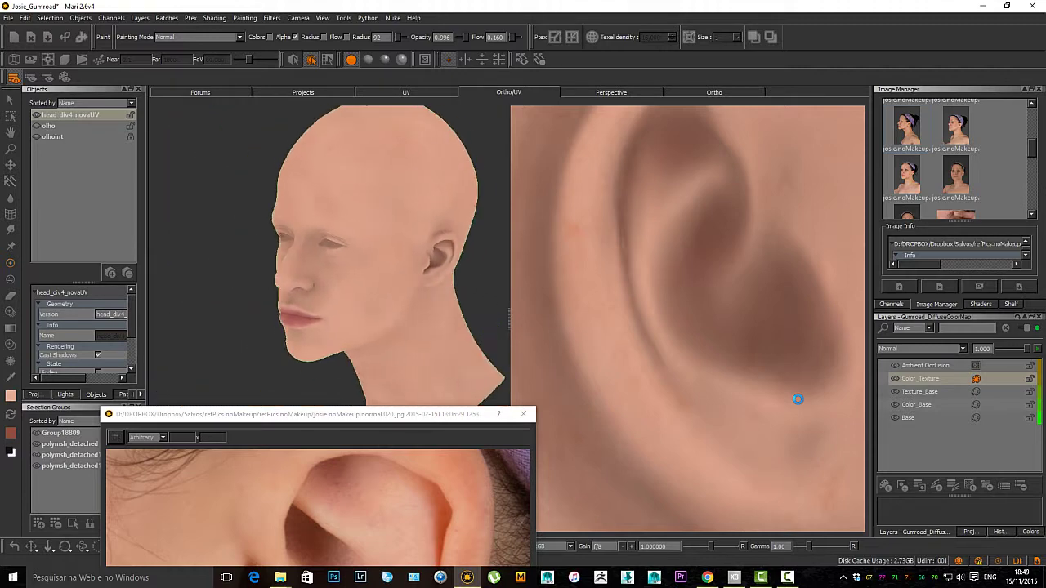
pyautogui.keyDown('alt'); pyautogui.moveTo(360, 294); pyautogui.dragTo(404, 298); pyautogui.keyUp('alt')
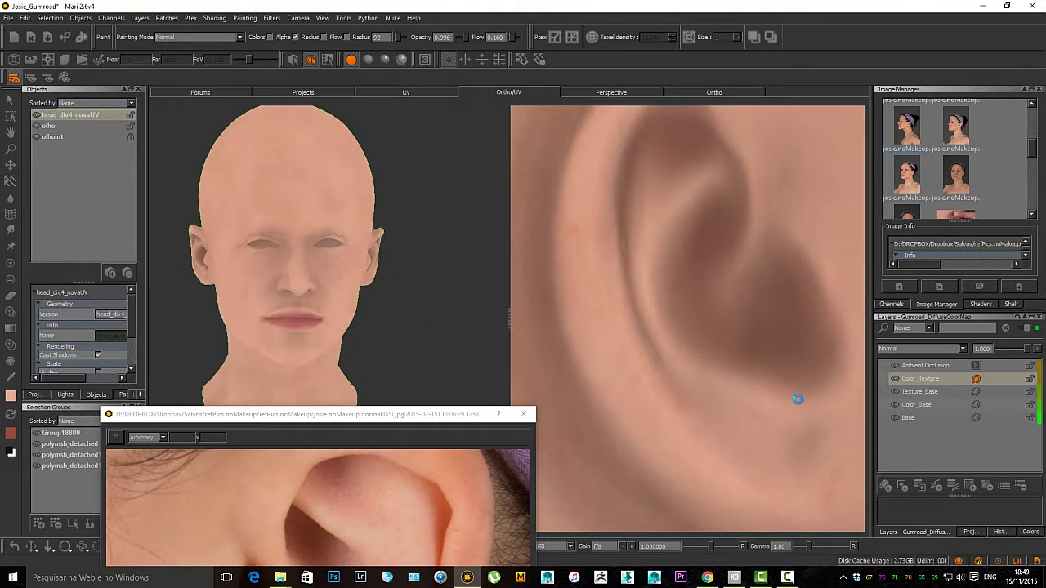
# Step: Hide the Ambient Occlusion layer and examine the bare lip and ear colors on both sides of the 3D head
pyautogui.keyDown('alt'); pyautogui.moveTo(343, 299); pyautogui.dragTo(401, 303, button='middle'); pyautogui.keyUp('alt')
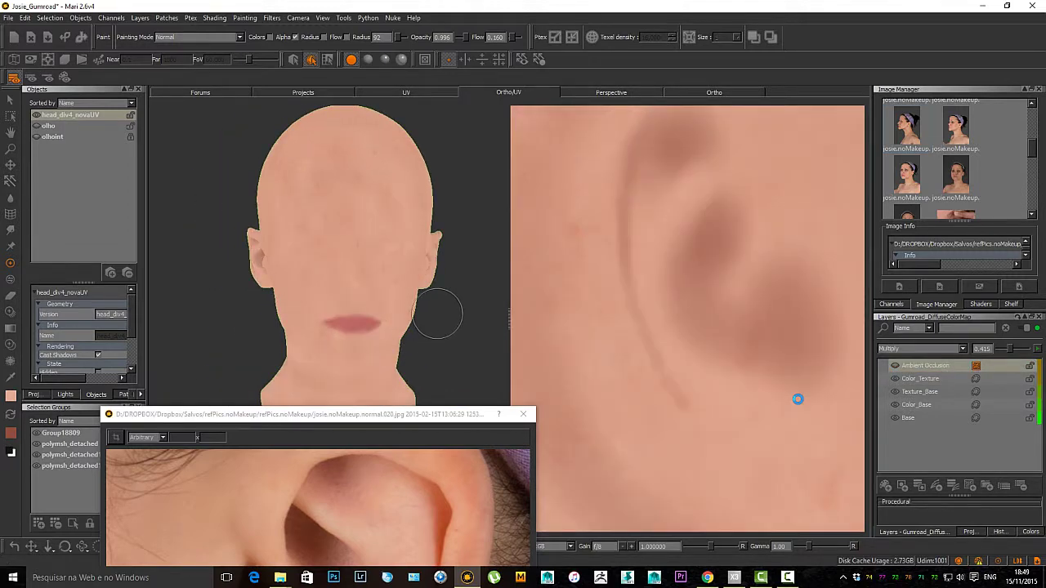
pyautogui.keyDown('alt'); pyautogui.moveTo(439, 313); pyautogui.dragTo(315, 314); pyautogui.keyUp('alt')
pyautogui.keyDown('alt'); pyautogui.moveTo(314, 314); pyautogui.dragTo(368, 314, button='right'); pyautogui.keyUp('alt')
pyautogui.keyDown('alt'); pyautogui.moveTo(352, 234); pyautogui.dragTo(385, 234); pyautogui.keyUp('alt')
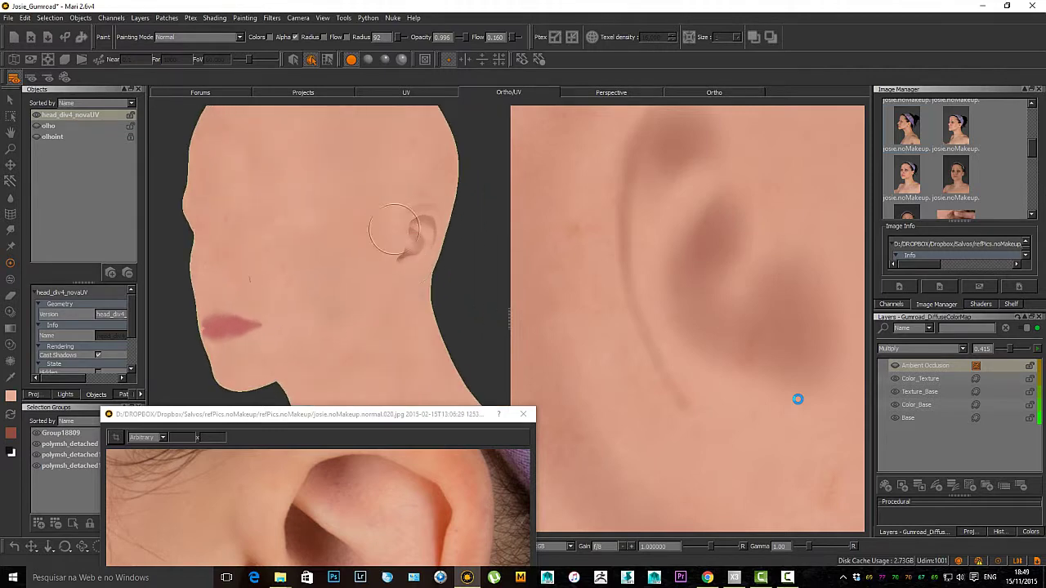
pyautogui.keyDown('alt'); pyautogui.moveTo(237, 286); pyautogui.dragTo(335, 293); pyautogui.keyUp('alt')
pyautogui.keyDown('alt'); pyautogui.moveTo(331, 294); pyautogui.dragTo(482, 314, button='middle'); pyautogui.keyUp('alt')
pyautogui.keyDown('alt'); pyautogui.moveTo(357, 303); pyautogui.dragTo(345, 302); pyautogui.keyUp('alt')
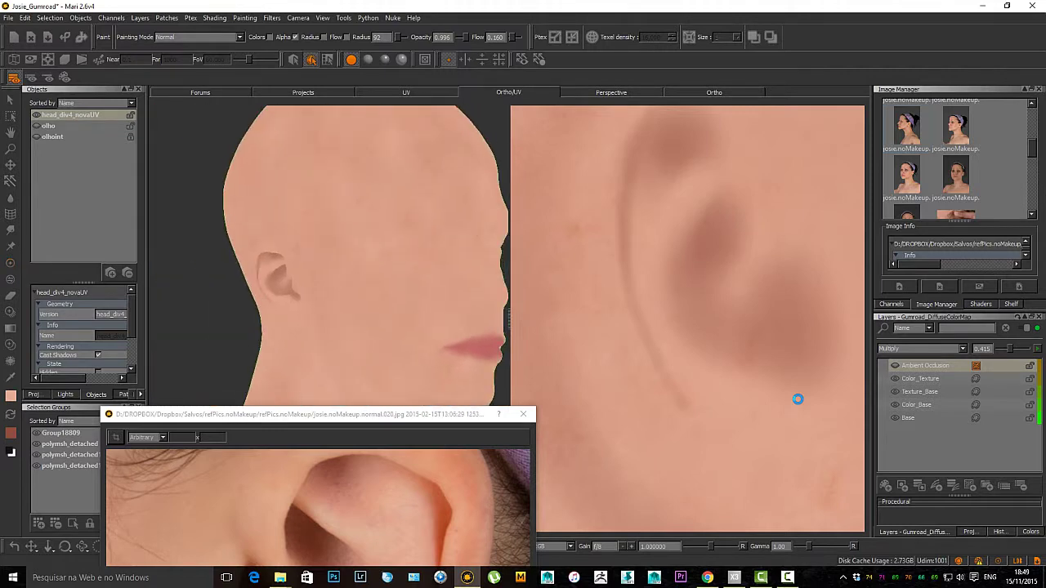
pyautogui.keyDown('alt'); pyautogui.moveTo(299, 286); pyautogui.dragTo(330, 287, button='right'); pyautogui.keyUp('alt')
pyautogui.moveTo(330, 286)
pyautogui.keyDown('alt'); pyautogui.mouseDown()
pyautogui.moveTo(353, 288)
pyautogui.moveTo(331, 288)
pyautogui.mouseUp(); pyautogui.keyUp('alt')
pyautogui.keyDown('alt'); pyautogui.moveTo(331, 288); pyautogui.dragTo(295, 288, button='right'); pyautogui.keyUp('alt')
pyautogui.keyDown('alt'); pyautogui.moveTo(466, 313); pyautogui.dragTo(352, 313); pyautogui.keyUp('alt')
pyautogui.keyDown('alt'); pyautogui.moveTo(472, 313); pyautogui.dragTo(387, 326, button='middle'); pyautogui.keyUp('alt')
# Step: Bring the reference photo over the model view and study the color variation across the whole ear
pyautogui.moveTo(360, 414); pyautogui.dragTo(385, 135)
pyautogui.keyDown('alt'); pyautogui.moveTo(367, 294); pyautogui.dragTo(331, 298, button='right'); pyautogui.keyUp('alt')
pyautogui.keyDown('alt'); pyautogui.moveTo(343, 302); pyautogui.dragTo(392, 331, button='middle'); pyautogui.keyUp('alt')
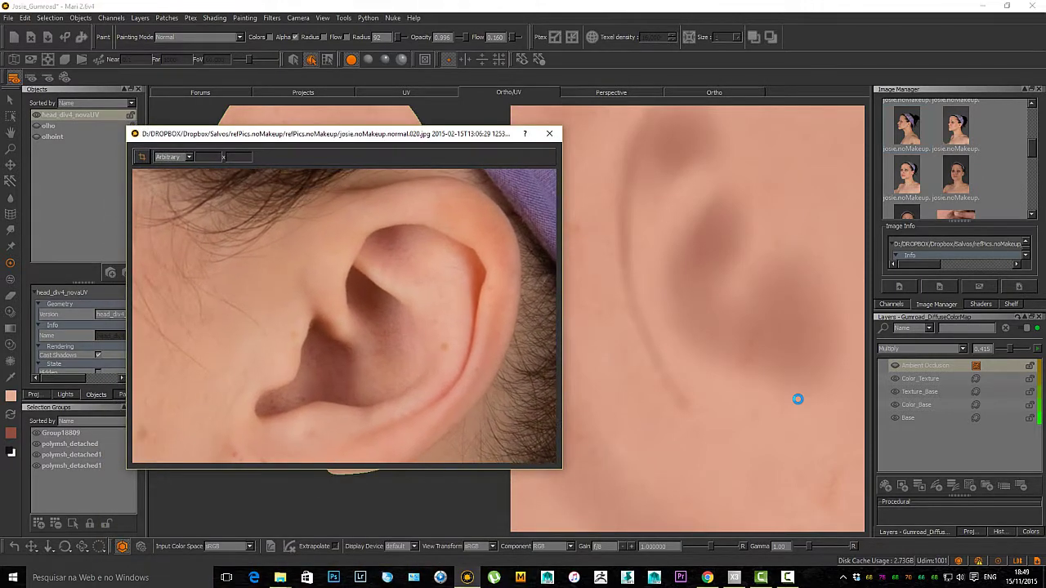
pyautogui.keyDown('alt'); pyautogui.moveTo(393, 330); pyautogui.dragTo(344, 330, button='right'); pyautogui.keyUp('alt')
pyautogui.keyDown('alt'); pyautogui.moveTo(344, 319); pyautogui.dragTo(360, 322, button='middle'); pyautogui.keyUp('alt')
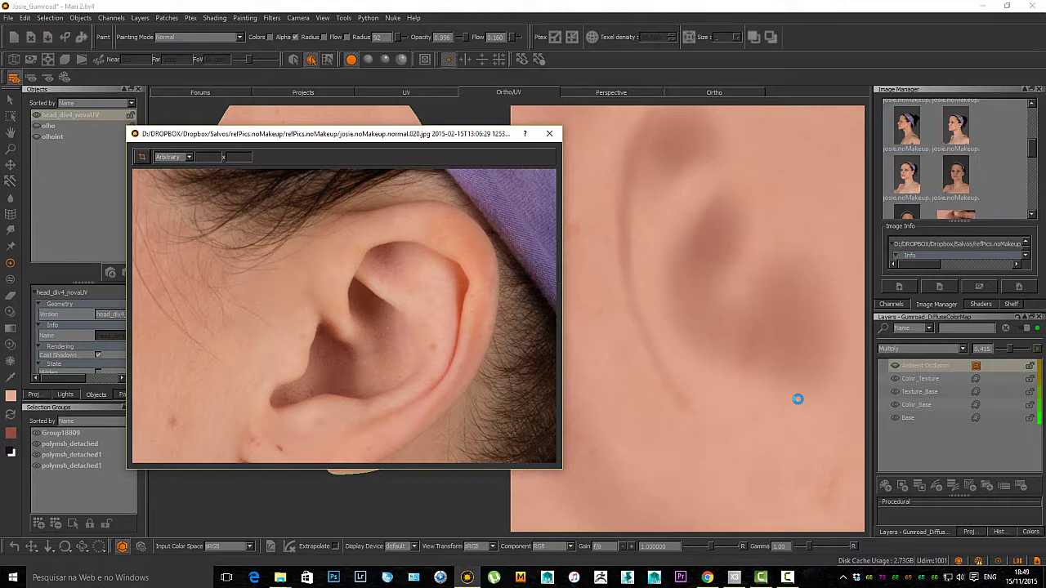
pyautogui.keyDown('alt'); pyautogui.moveTo(344, 318); pyautogui.dragTo(367, 319, button='right'); pyautogui.keyUp('alt')
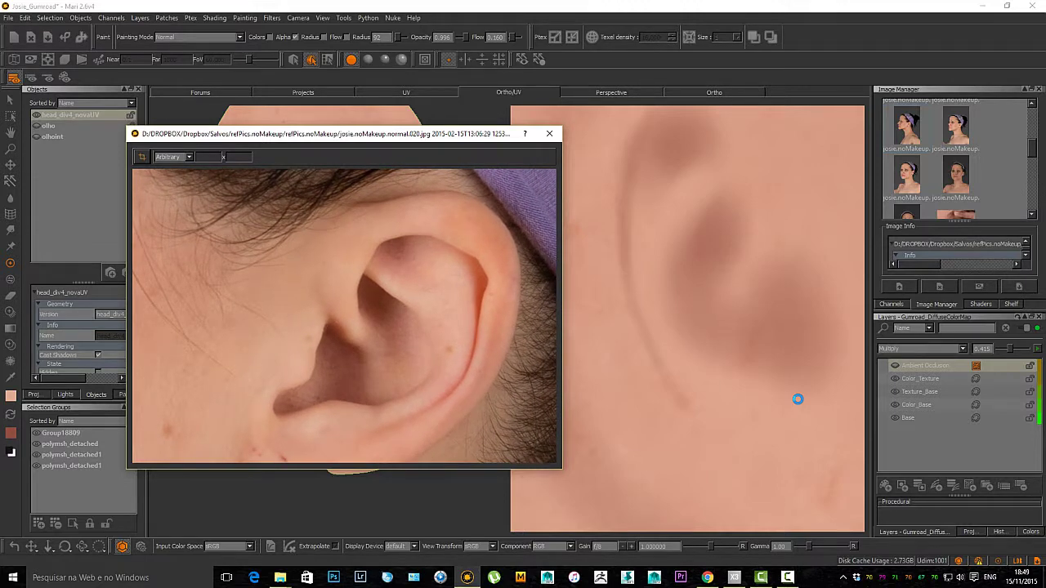
# Step: Move the photo clear of the head and compare the painted ear colors from several angles and in the UV view
pyautogui.moveTo(327, 133); pyautogui.dragTo(276, 392)
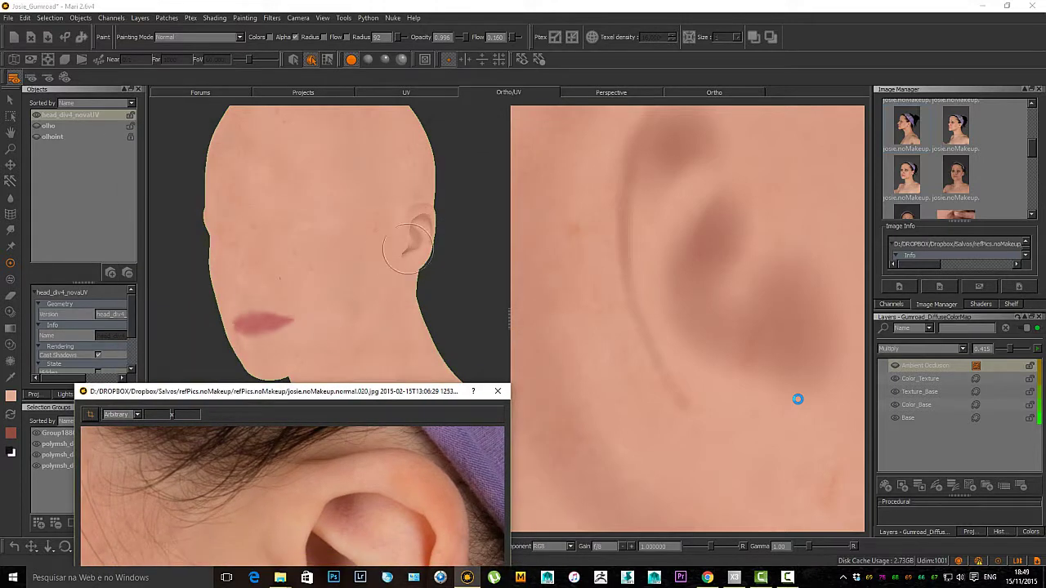
pyautogui.keyDown('alt'); pyautogui.moveTo(343, 261); pyautogui.dragTo(294, 261); pyautogui.keyUp('alt')
pyautogui.keyDown('alt'); pyautogui.moveTo(294, 261); pyautogui.dragTo(392, 262, button='right'); pyautogui.keyUp('alt')
pyautogui.keyDown('alt'); pyautogui.moveTo(343, 246); pyautogui.dragTo(315, 245); pyautogui.keyUp('alt')
pyautogui.keyDown('alt'); pyautogui.moveTo(327, 196); pyautogui.dragTo(351, 267, button='middle'); pyautogui.keyUp('alt')
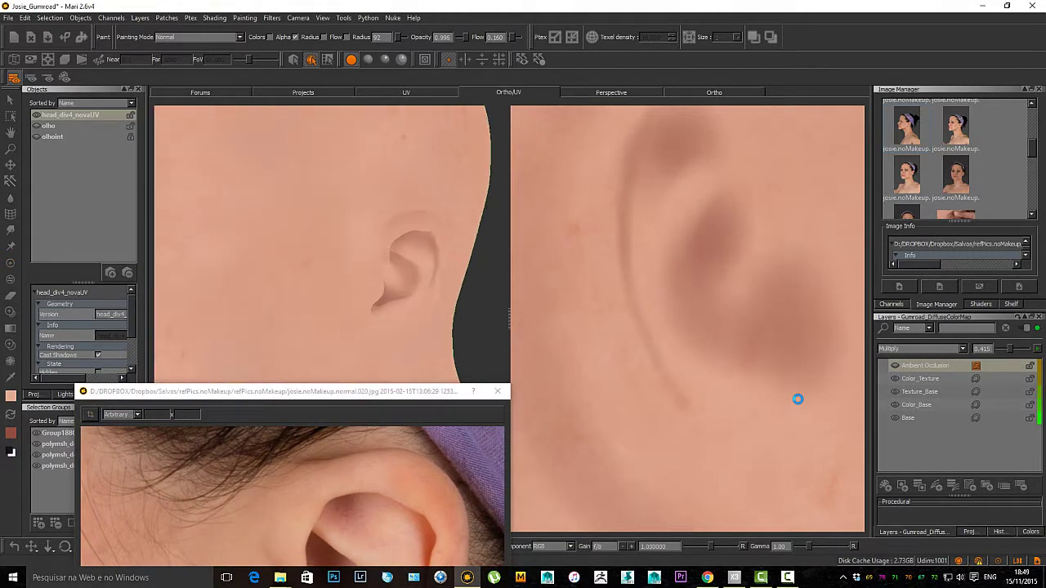
pyautogui.keyDown('alt'); pyautogui.moveTo(351, 267); pyautogui.dragTo(294, 268, button='right'); pyautogui.keyUp('alt')
pyautogui.keyDown('alt'); pyautogui.moveTo(327, 262); pyautogui.dragTo(302, 262); pyautogui.keyUp('alt')
pyautogui.keyDown('alt'); pyautogui.moveTo(302, 286); pyautogui.dragTo(349, 229, button='middle'); pyautogui.keyUp('alt')
pyautogui.keyDown('alt'); pyautogui.moveTo(349, 229); pyautogui.dragTo(347, 241); pyautogui.keyUp('alt')
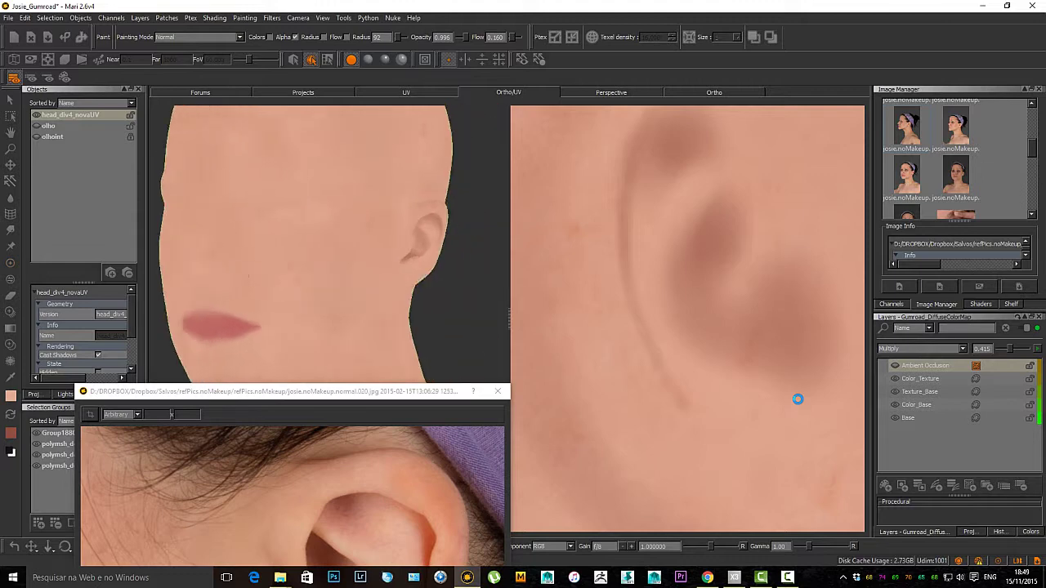
pyautogui.keyDown('alt'); pyautogui.moveTo(367, 262); pyautogui.dragTo(296, 261, button='right'); pyautogui.keyUp('alt')
pyautogui.keyDown('alt'); pyautogui.moveTo(296, 262); pyautogui.dragTo(376, 261); pyautogui.keyUp('alt')
pyautogui.keyDown('alt'); pyautogui.moveTo(376, 351); pyautogui.dragTo(393, 352); pyautogui.keyUp('alt')
pyautogui.keyDown('alt'); pyautogui.moveTo(409, 352); pyautogui.dragTo(436, 306, button='middle'); pyautogui.keyUp('alt')
pyautogui.keyDown('alt'); pyautogui.moveTo(482, 360); pyautogui.dragTo(425, 370); pyautogui.keyUp('alt')
pyautogui.keyDown('alt'); pyautogui.moveTo(695, 340); pyautogui.dragTo(621, 340, button='right'); pyautogui.keyUp('alt')
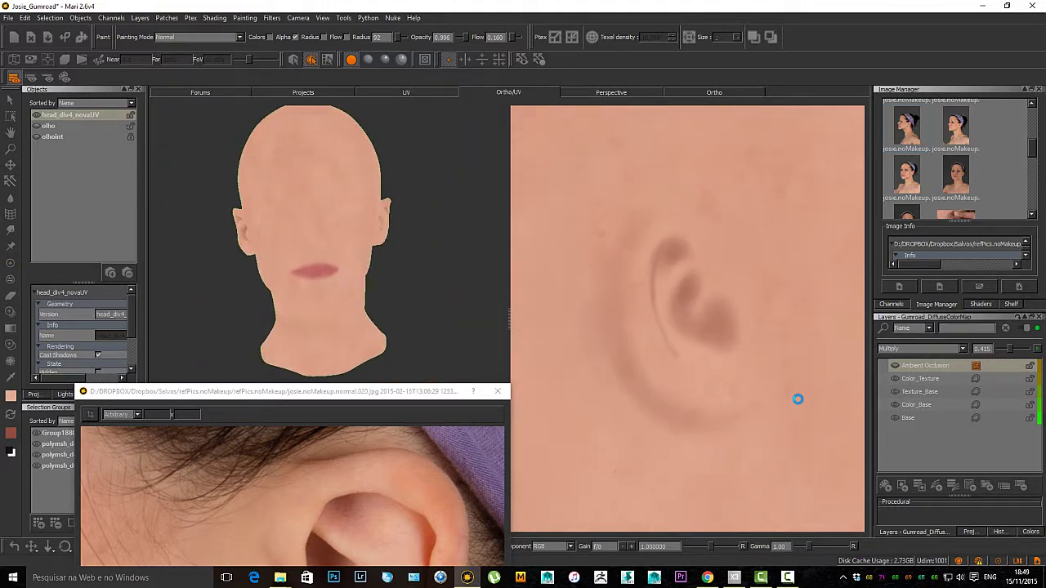
# Step: Examine the skin colors of the ear, face and nostril areas up close in the UV view
pyautogui.keyDown('alt'); pyautogui.moveTo(736, 327); pyautogui.dragTo(515, 327, button='middle'); pyautogui.keyUp('alt')
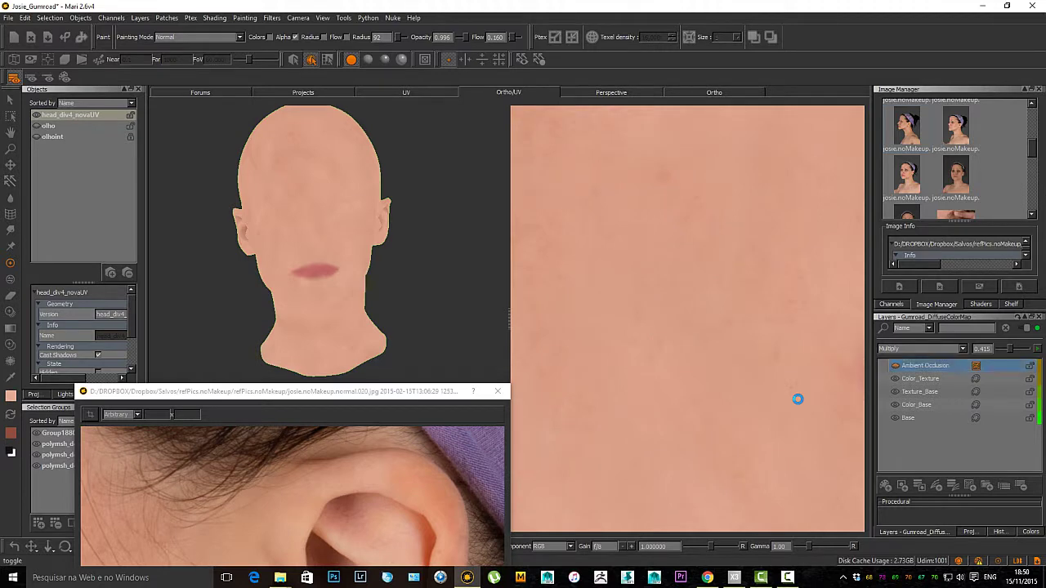
pyautogui.keyDown('alt'); pyautogui.moveTo(805, 364); pyautogui.dragTo(738, 364, button='right'); pyautogui.keyUp('alt')
pyautogui.keyDown('alt'); pyautogui.moveTo(738, 365); pyautogui.dragTo(691, 383, button='middle'); pyautogui.keyUp('alt')
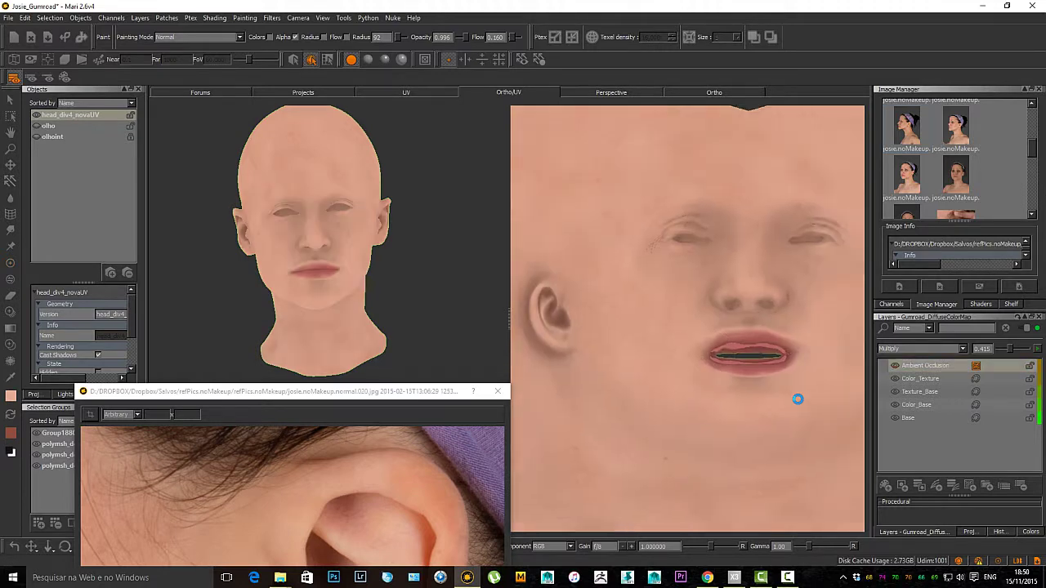
pyautogui.keyDown('alt'); pyautogui.moveTo(678, 327); pyautogui.dragTo(752, 327, button='right'); pyautogui.keyUp('alt')
pyautogui.keyDown('alt'); pyautogui.moveTo(698, 274); pyautogui.dragTo(656, 302, button='middle'); pyautogui.keyUp('alt')
pyautogui.keyDown('alt'); pyautogui.moveTo(655, 302); pyautogui.dragTo(711, 302, button='right'); pyautogui.keyUp('alt')
pyautogui.keyDown('alt'); pyautogui.moveTo(668, 315); pyautogui.dragTo(674, 298, button='middle'); pyautogui.keyUp('alt')
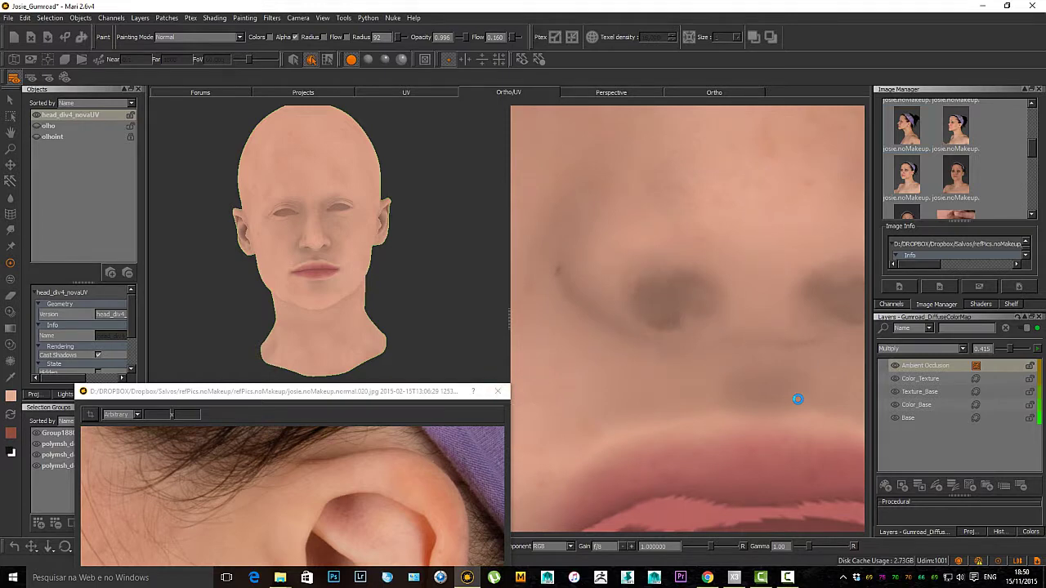
# Step: Replace the ear reference photo with the frontal face photo josie.noMakeup.normal.003.jpg, enlarged on the nose and placed beside the UV view
pyautogui.click(497, 392)
pyautogui.scroll(-4, 953, 167)
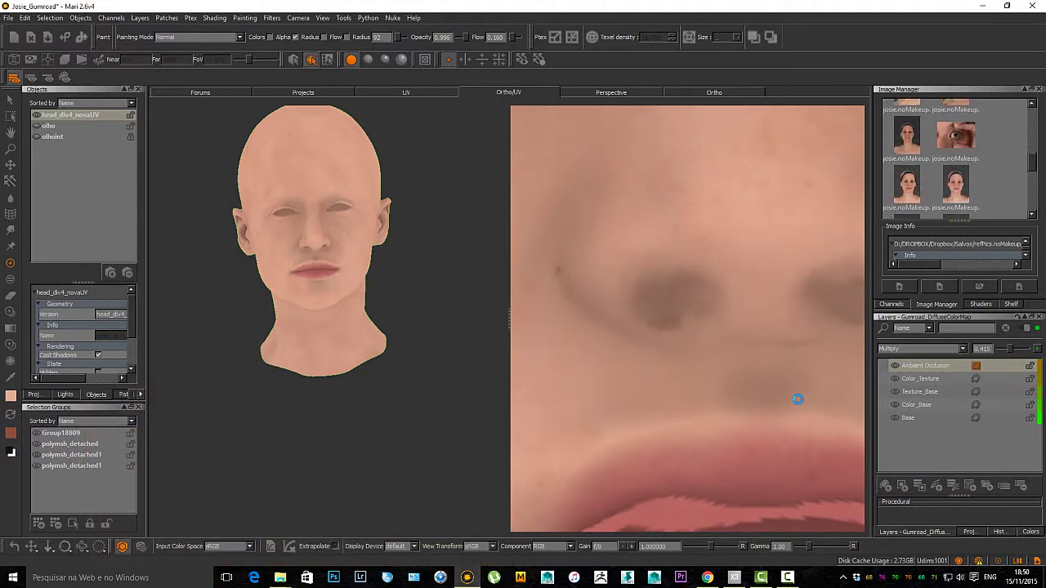
pyautogui.doubleClick(908, 174)
pyautogui.scroll(5, 414, 262)
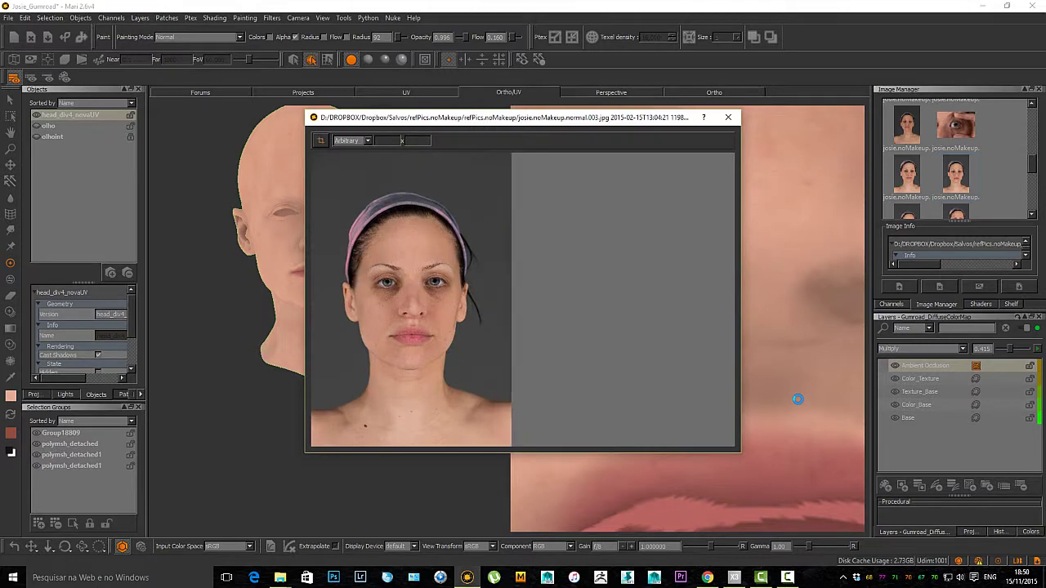
pyautogui.scroll(2, 413, 309)
pyautogui.moveTo(414, 309); pyautogui.dragTo(472, 250, button='middle')
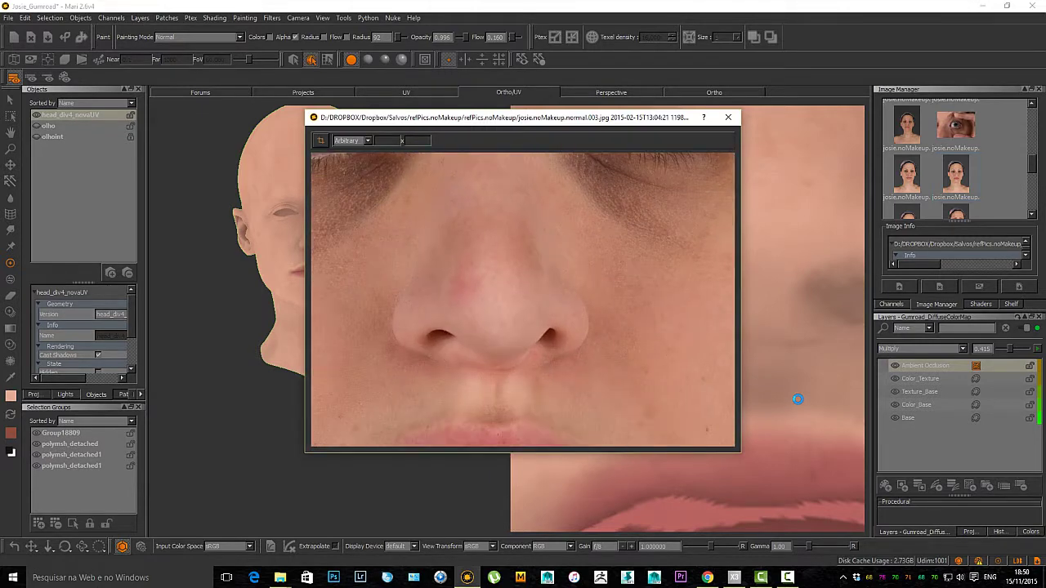
pyautogui.moveTo(490, 117); pyautogui.dragTo(268, 119)
pyautogui.scroll(3, 301, 301)
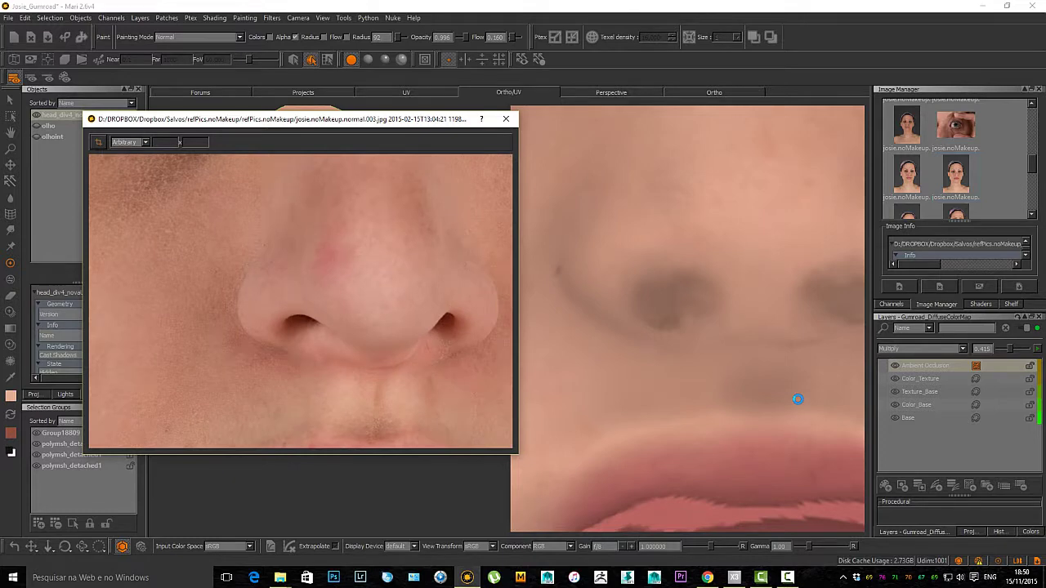
# Step: Sample the dark reddish brown from the photo's nostril and paint the character's right nostril on the Color_Texture layer
pyautogui.click(11, 377)
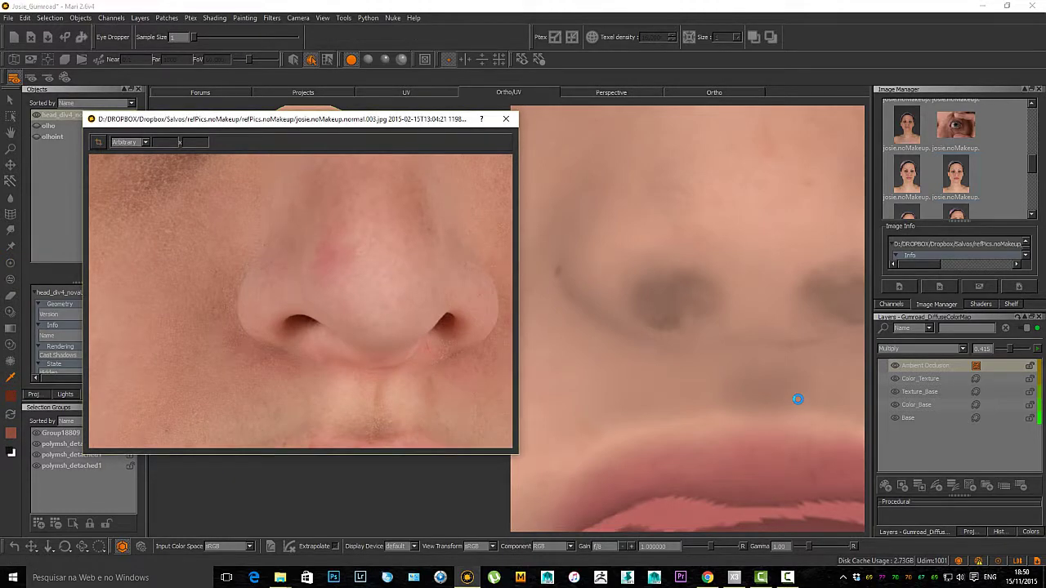
pyautogui.press('p')
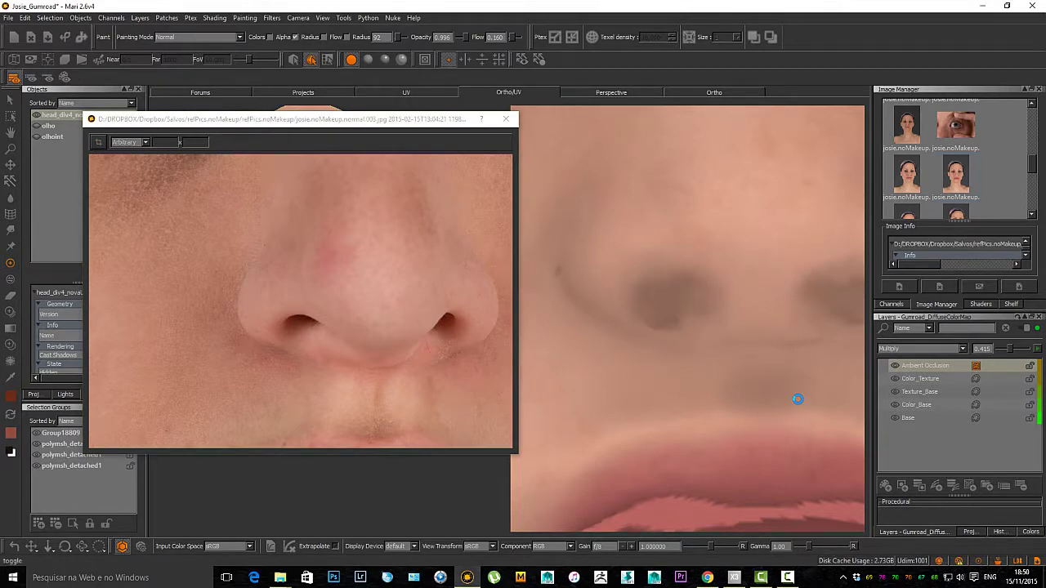
pyautogui.click(921, 379)
pyautogui.moveTo(685, 292)
pyautogui.mouseDown()
pyautogui.moveTo(679, 303)
pyautogui.moveTo(644, 286)
pyautogui.mouseUp()
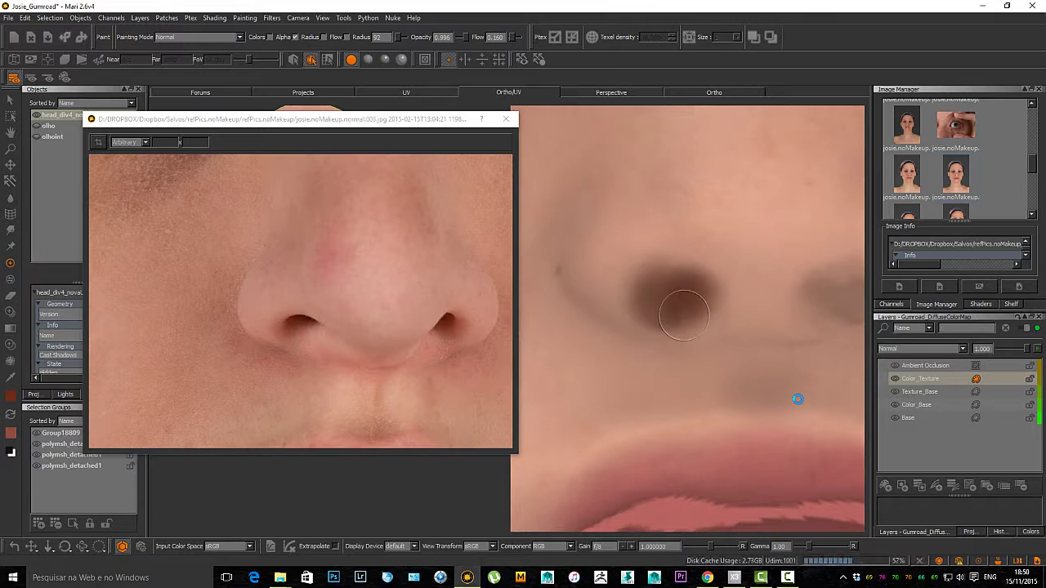
# Step: Move the reference photo clear of the face and paint the character's left nostril in the same dark brown
pyautogui.moveTo(329, 120); pyautogui.dragTo(325, 370)
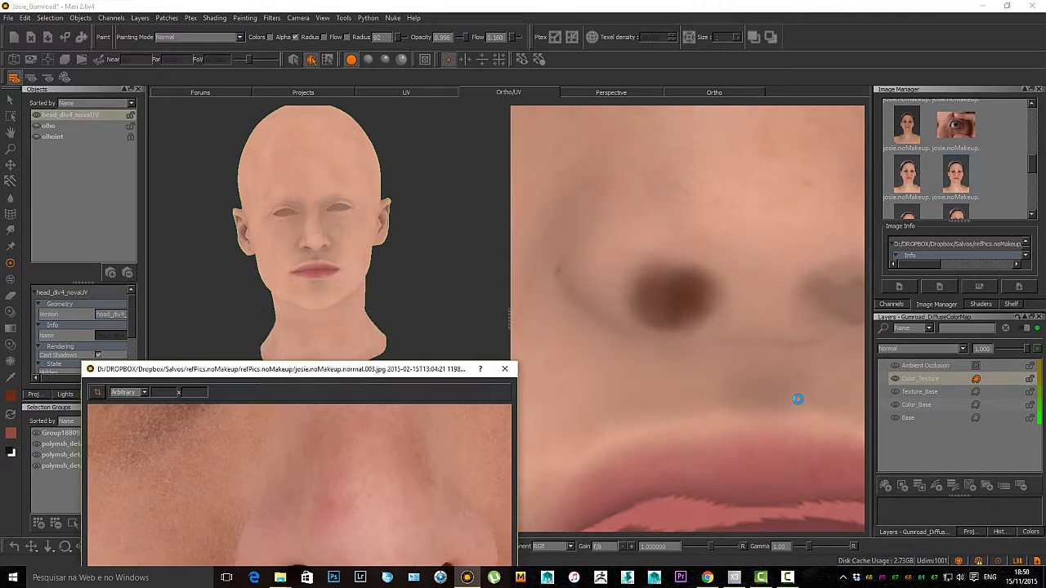
pyautogui.keyDown('alt'); pyautogui.moveTo(321, 214); pyautogui.dragTo(346, 215, button='right'); pyautogui.keyUp('alt')
pyautogui.keyDown('alt'); pyautogui.moveTo(335, 110); pyautogui.dragTo(375, 246, button='middle'); pyautogui.keyUp('alt')
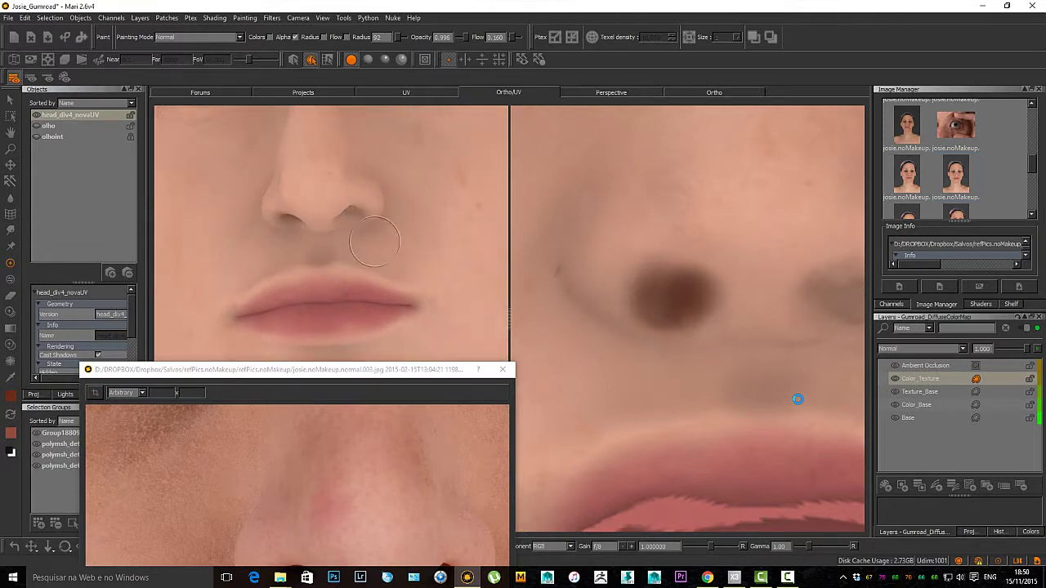
pyautogui.keyDown('alt'); pyautogui.moveTo(712, 339); pyautogui.dragTo(577, 340, button='middle'); pyautogui.keyUp('alt')
pyautogui.moveTo(726, 298)
pyautogui.mouseDown()
pyautogui.moveTo(683, 301)
pyautogui.moveTo(685, 286)
pyautogui.mouseUp()
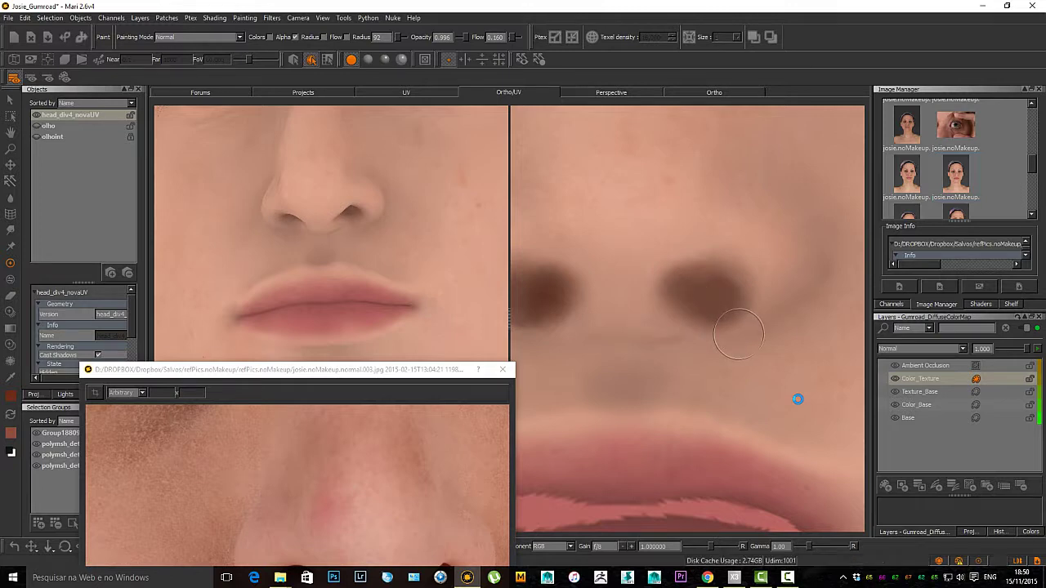
# Step: Paint the inside of the character's left eye opening dark brown in the UV view, out to its inner corner
pyautogui.scroll(-5, 798, 400)
pyautogui.scroll(5, 596, 236)
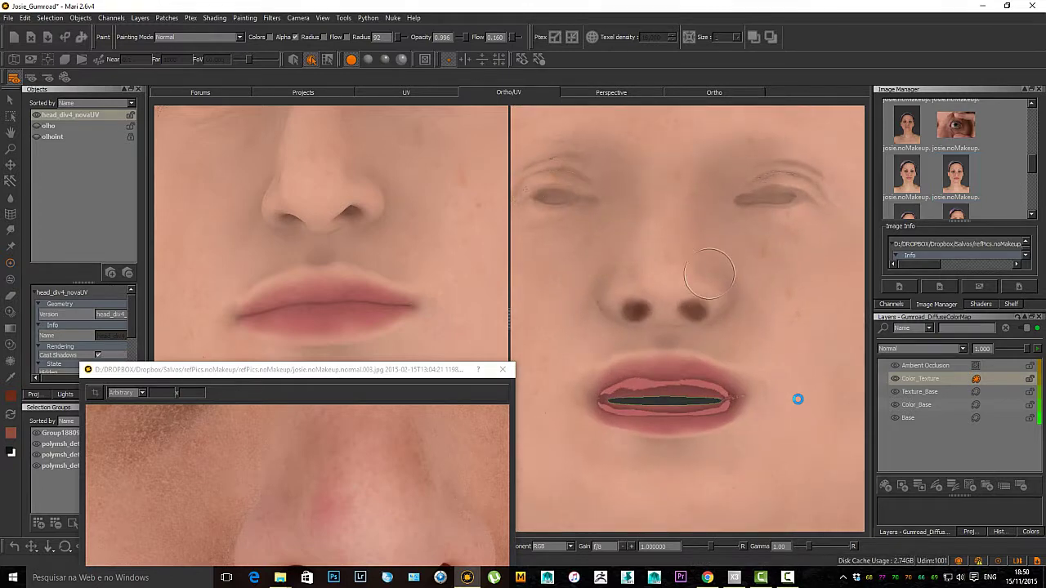
pyautogui.keyDown('alt'); pyautogui.moveTo(428, 247); pyautogui.dragTo(440, 314, button='middle'); pyautogui.keyUp('alt')
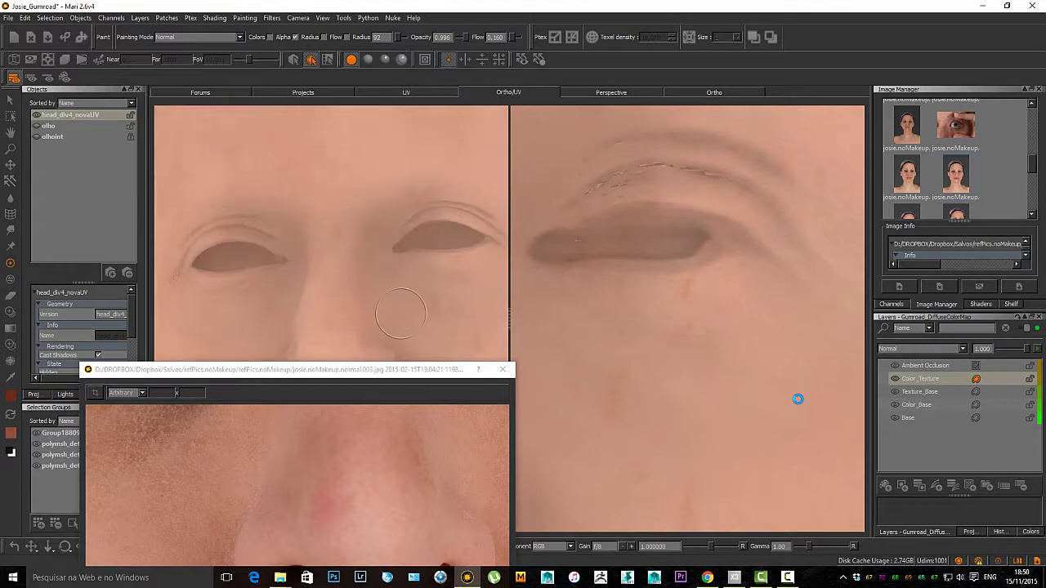
pyautogui.scroll(1, 615, 224)
pyautogui.keyDown('alt'); pyautogui.moveTo(616, 211); pyautogui.dragTo(638, 219, button='middle'); pyautogui.keyUp('alt')
pyautogui.scroll(1, 637, 218)
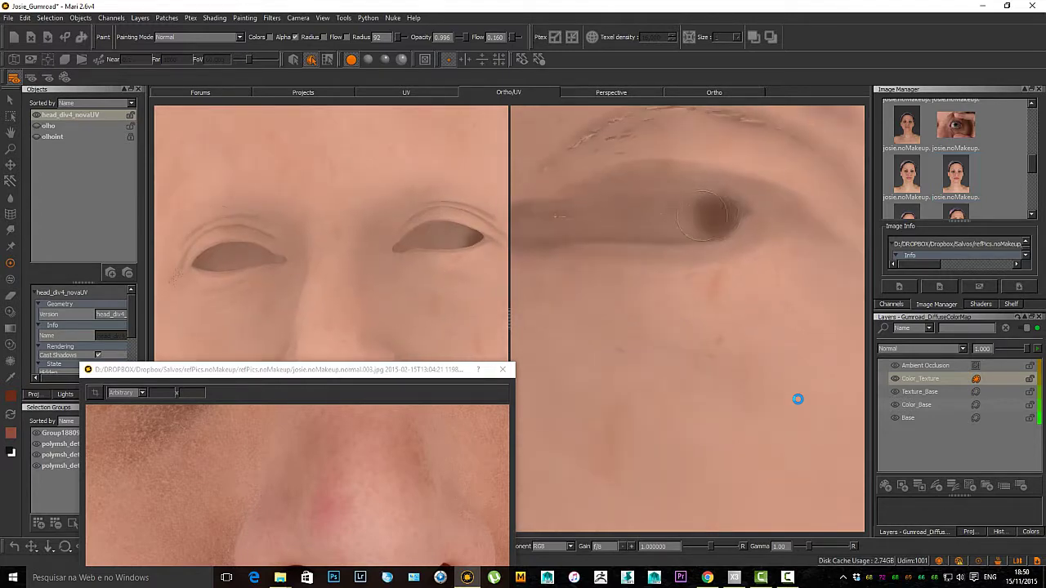
pyautogui.moveTo(704, 214)
pyautogui.mouseDown()
pyautogui.moveTo(658, 221)
pyautogui.moveTo(688, 229)
pyautogui.moveTo(617, 223)
pyautogui.mouseUp()
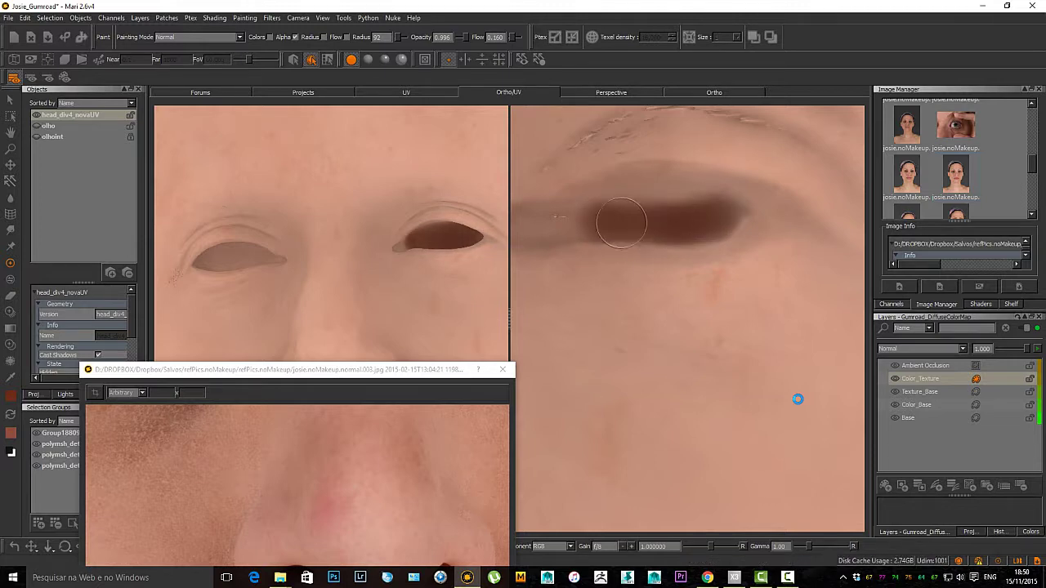
pyautogui.keyDown('alt'); pyautogui.moveTo(621, 224); pyautogui.dragTo(653, 227, button='middle'); pyautogui.keyUp('alt')
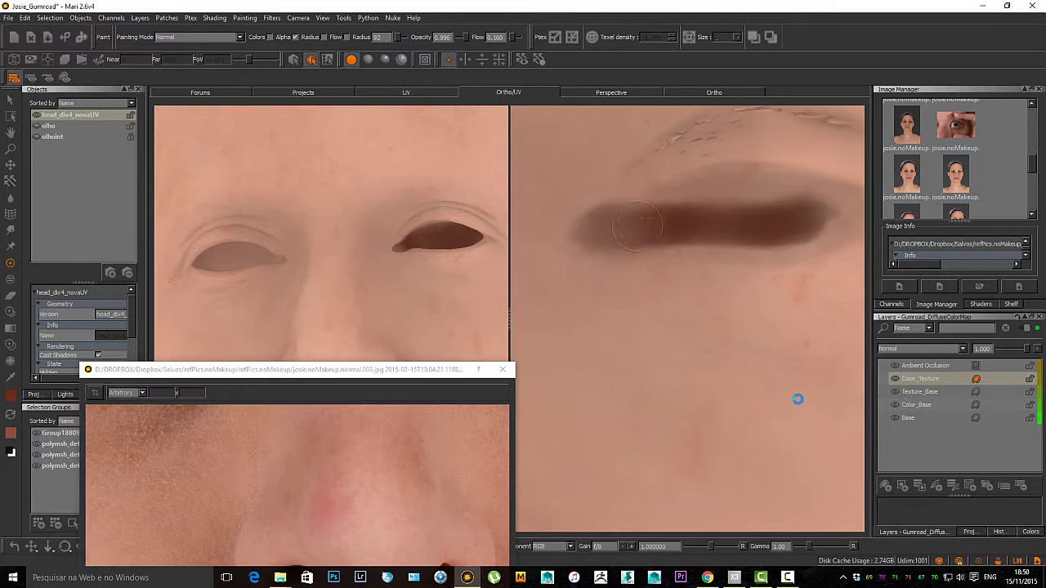
pyautogui.moveTo(623, 230); pyautogui.dragTo(605, 232)
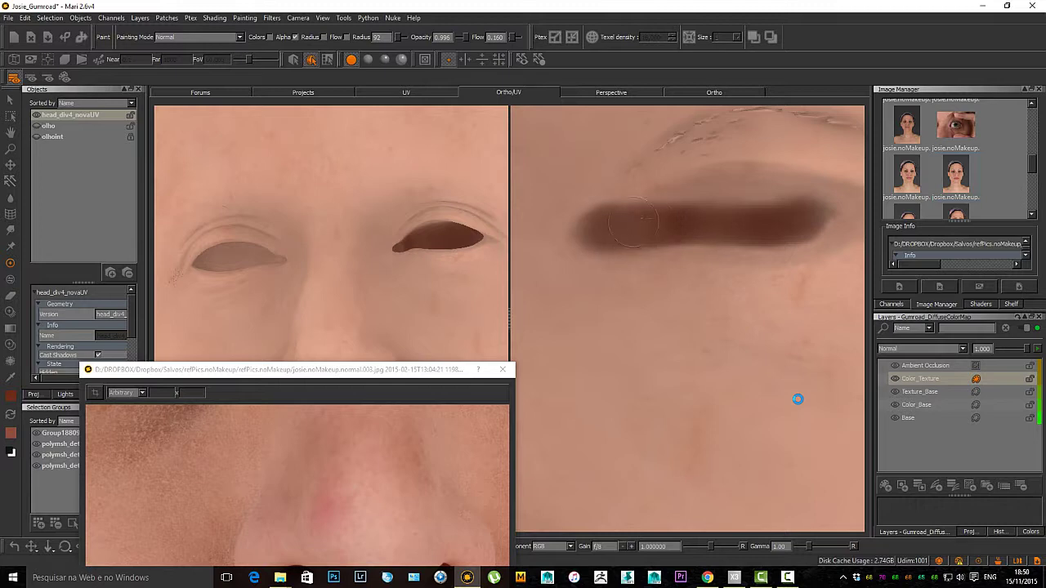
# Step: Extend the dark brown over the upper part of the left eye opening and even out its fill
pyautogui.moveTo(733, 227)
pyautogui.mouseDown()
pyautogui.moveTo(661, 205)
pyautogui.moveTo(703, 191)
pyautogui.moveTo(666, 193)
pyautogui.moveTo(777, 191)
pyautogui.moveTo(737, 185)
pyautogui.mouseUp()
pyautogui.moveTo(799, 203); pyautogui.dragTo(813, 210)
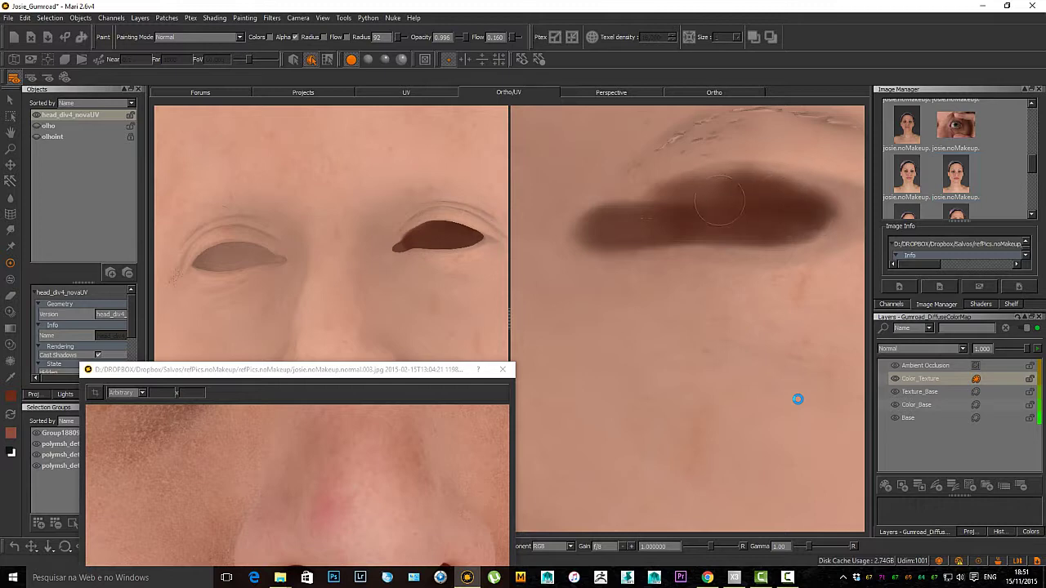
pyautogui.moveTo(719, 200); pyautogui.dragTo(698, 211)
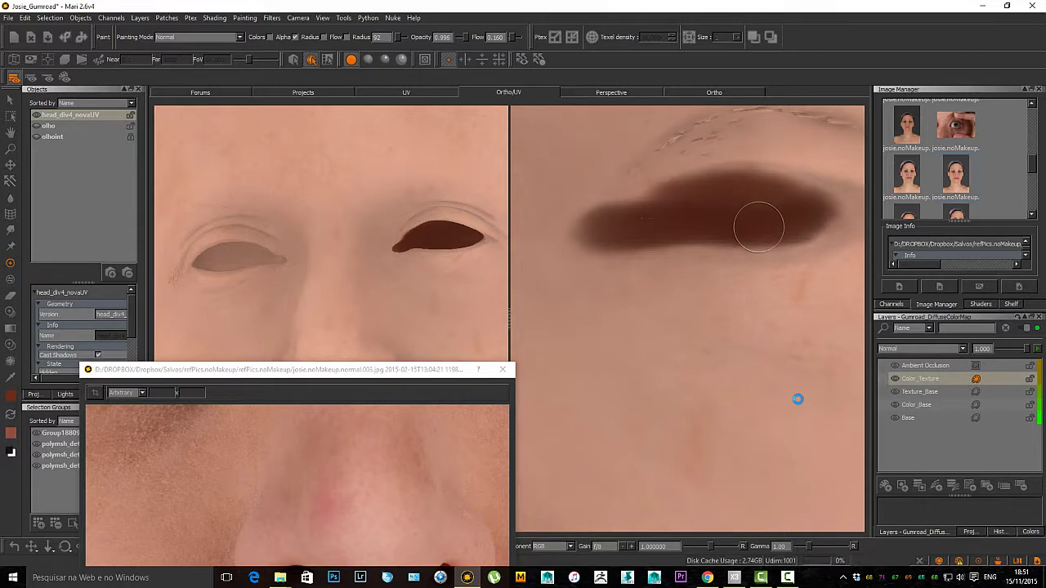
# Step: Paint the inside of the character's right eye opening dark brown to match, and close the reference photo
pyautogui.moveTo(631, 243)
pyautogui.keyDown('alt'); pyautogui.mouseDown(button='middle')
pyautogui.moveTo(924, 237)
pyautogui.moveTo(590, 224)
pyautogui.moveTo(720, 259)
pyautogui.moveTo(669, 250)
pyautogui.mouseUp(button='middle'); pyautogui.keyUp('alt')
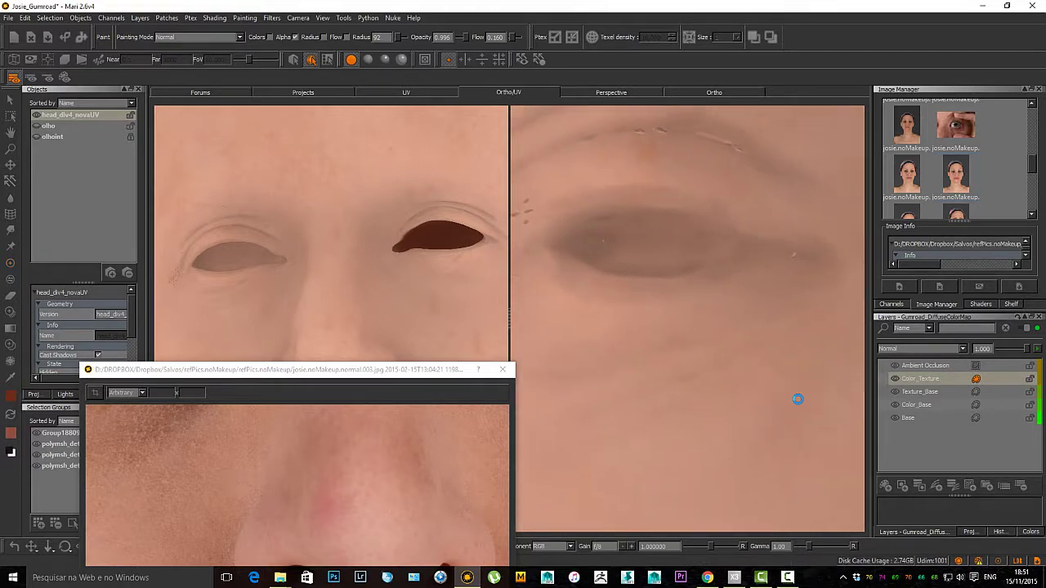
pyautogui.moveTo(669, 250)
pyautogui.mouseDown()
pyautogui.moveTo(785, 241)
pyautogui.moveTo(656, 232)
pyautogui.moveTo(600, 244)
pyautogui.moveTo(614, 229)
pyautogui.moveTo(605, 260)
pyautogui.moveTo(783, 251)
pyautogui.mouseUp()
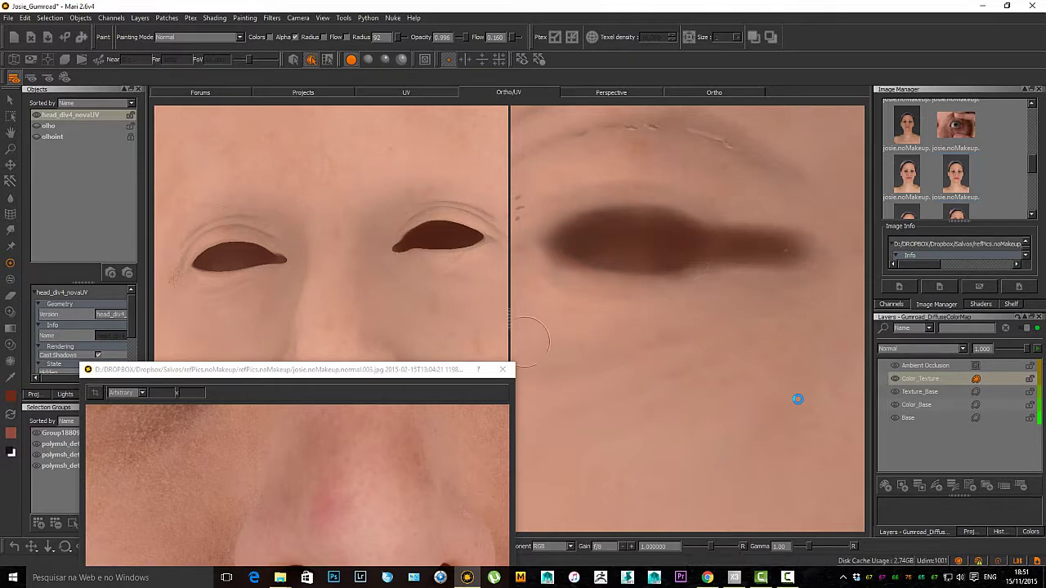
pyautogui.click(502, 370)
# Step: Check the painted eye openings, nostrils and lips on the whole 3D head from the front and side
pyautogui.scroll(-5, 331, 318)
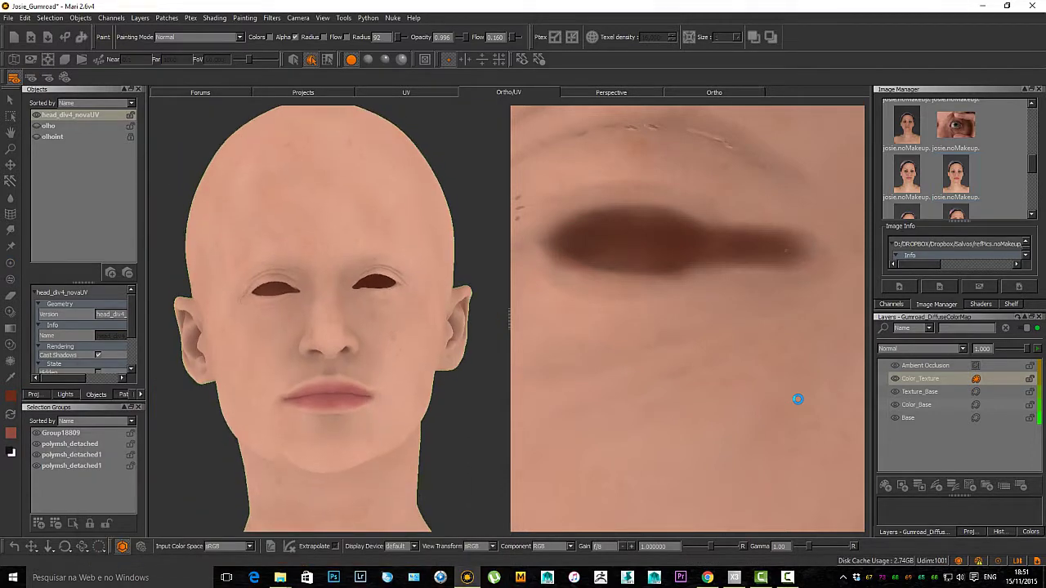
pyautogui.press('a')
pyautogui.scroll(3, 352, 304)
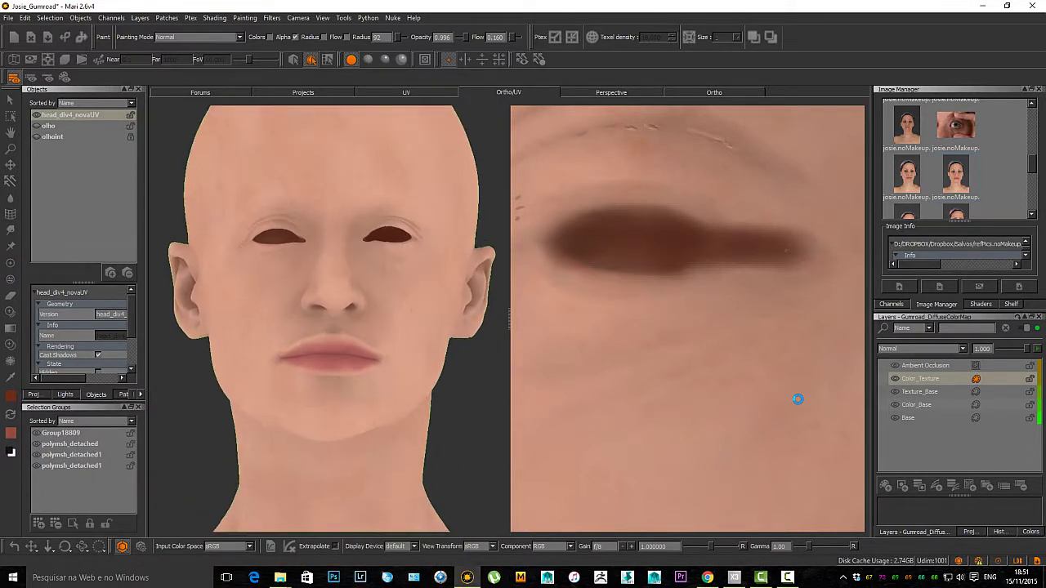
pyautogui.scroll(2, 331, 319)
pyautogui.keyDown('alt'); pyautogui.moveTo(448, 349); pyautogui.dragTo(439, 354, button='right'); pyautogui.keyUp('alt')
pyautogui.moveTo(438, 350)
pyautogui.keyDown('alt'); pyautogui.mouseDown(button='middle')
pyautogui.moveTo(454, 365)
pyautogui.moveTo(435, 374)
pyautogui.mouseUp(button='middle'); pyautogui.keyUp('alt')
pyautogui.keyDown('alt'); pyautogui.moveTo(435, 371); pyautogui.dragTo(423, 374, button='right'); pyautogui.keyUp('alt')
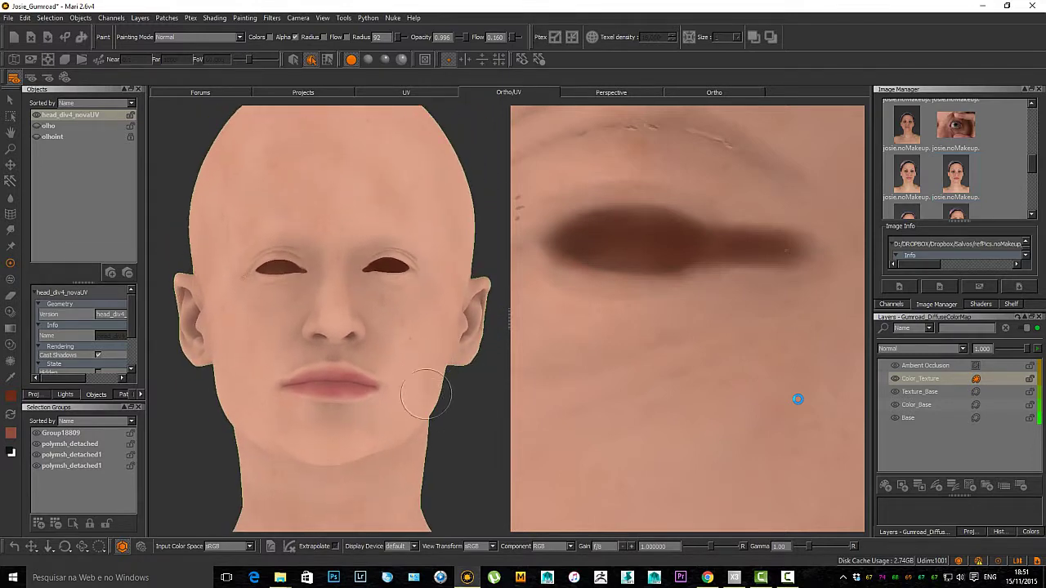
pyautogui.keyDown('alt'); pyautogui.moveTo(460, 392); pyautogui.dragTo(352, 394); pyautogui.keyUp('alt')
pyautogui.keyDown('alt'); pyautogui.moveTo(448, 384); pyautogui.dragTo(350, 382, button='middle'); pyautogui.keyUp('alt')
pyautogui.keyDown('alt'); pyautogui.moveTo(350, 383); pyautogui.dragTo(447, 375); pyautogui.keyUp('alt')
pyautogui.press('f')
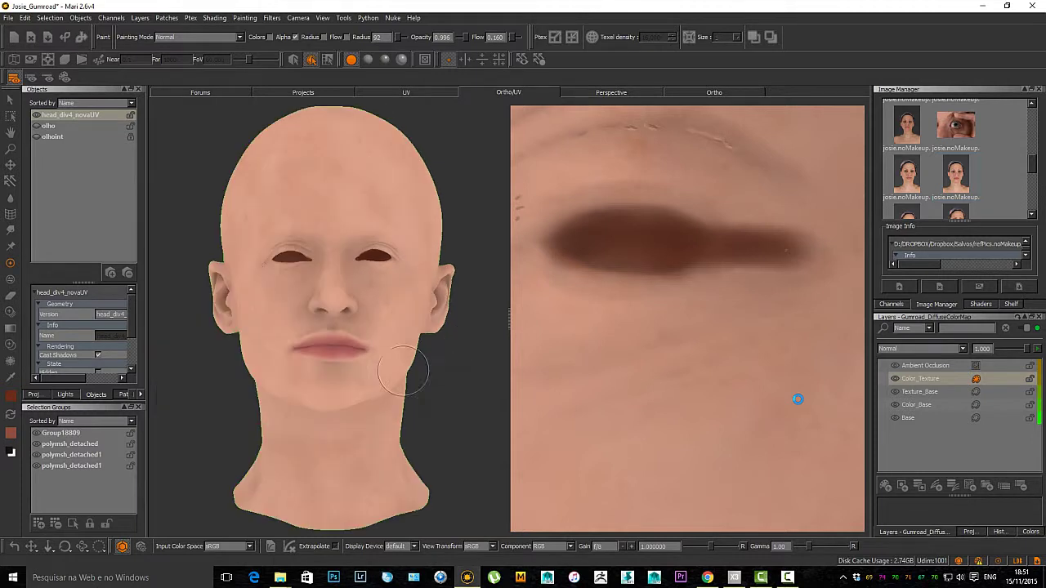
# Step: Hide the Ambient Occlusion layer and examine the bare painted colors on the 3D head from several angles
pyautogui.click(895, 366)
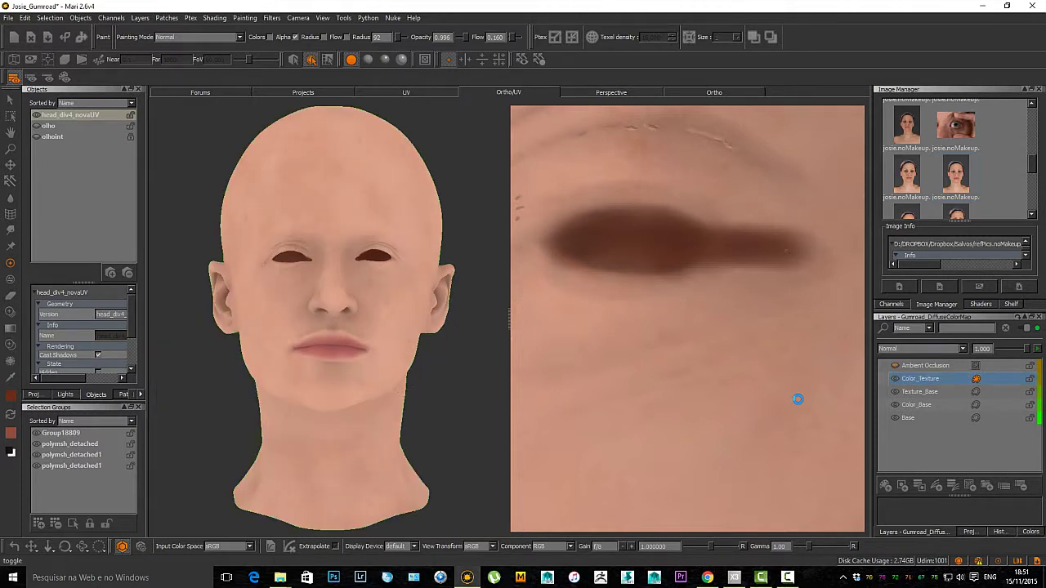
pyautogui.keyDown('alt'); pyautogui.moveTo(332, 392); pyautogui.dragTo(381, 366, button='right'); pyautogui.keyUp('alt')
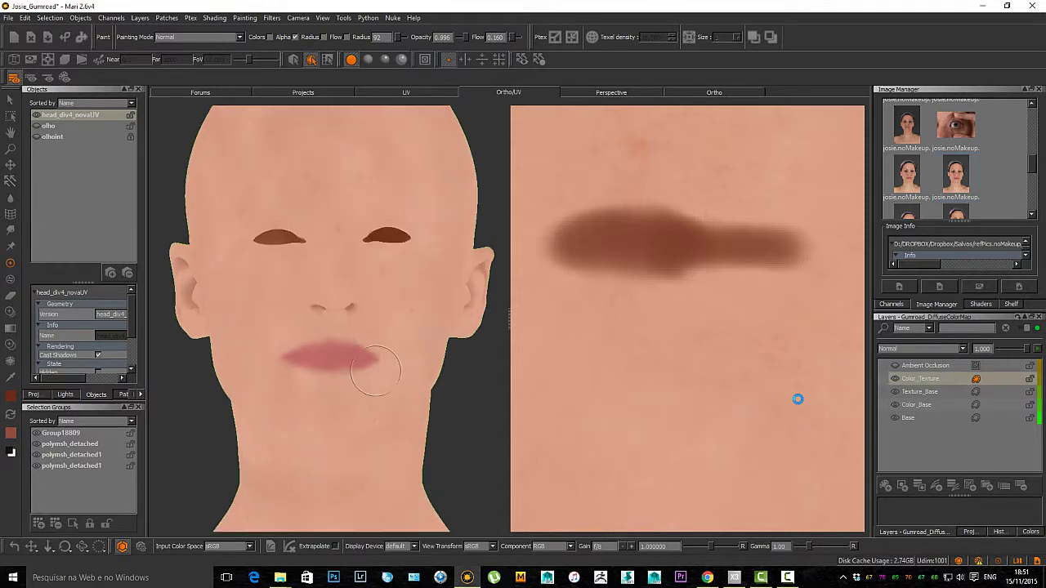
pyautogui.keyDown('alt'); pyautogui.moveTo(381, 366); pyautogui.dragTo(389, 400, button='middle'); pyautogui.keyUp('alt')
pyautogui.keyDown('alt'); pyautogui.moveTo(390, 400); pyautogui.dragTo(372, 400, button='right'); pyautogui.keyUp('alt')
pyautogui.scroll(2, 397, 409)
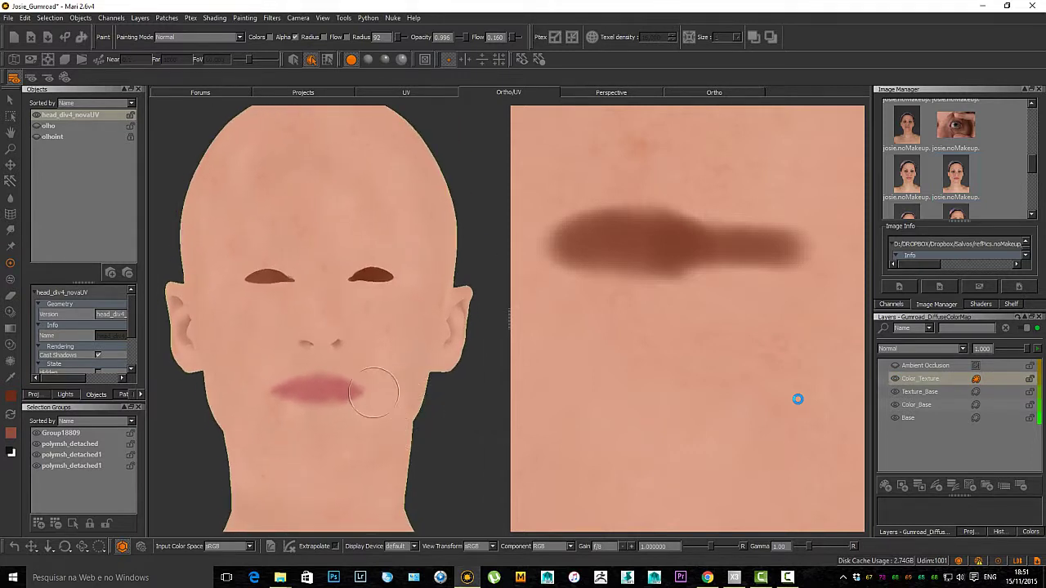
pyautogui.keyDown('alt'); pyautogui.moveTo(411, 389); pyautogui.dragTo(360, 389); pyautogui.keyUp('alt')
pyautogui.keyDown('alt'); pyautogui.moveTo(359, 389); pyautogui.dragTo(302, 389, button='middle'); pyautogui.keyUp('alt')
pyautogui.keyDown('alt'); pyautogui.moveTo(303, 389); pyautogui.dragTo(237, 389); pyautogui.keyUp('alt')
pyautogui.keyDown('alt'); pyautogui.moveTo(379, 381); pyautogui.dragTo(443, 389, button='middle'); pyautogui.keyUp('alt')
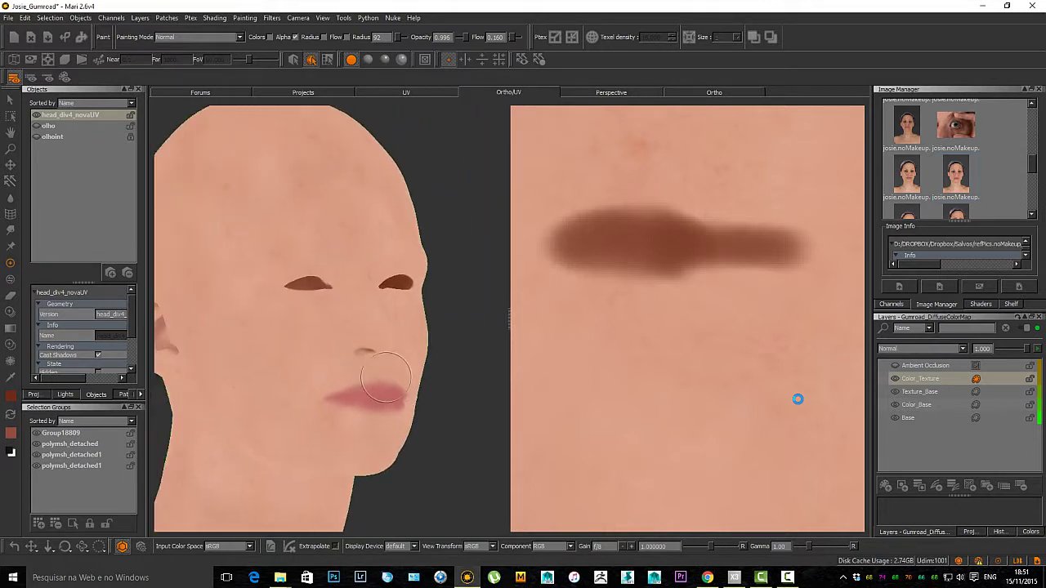
pyautogui.keyDown('alt'); pyautogui.moveTo(443, 389); pyautogui.dragTo(390, 378, button='right'); pyautogui.keyUp('alt')
pyautogui.keyDown('alt'); pyautogui.moveTo(413, 378); pyautogui.dragTo(373, 397); pyautogui.keyUp('alt')
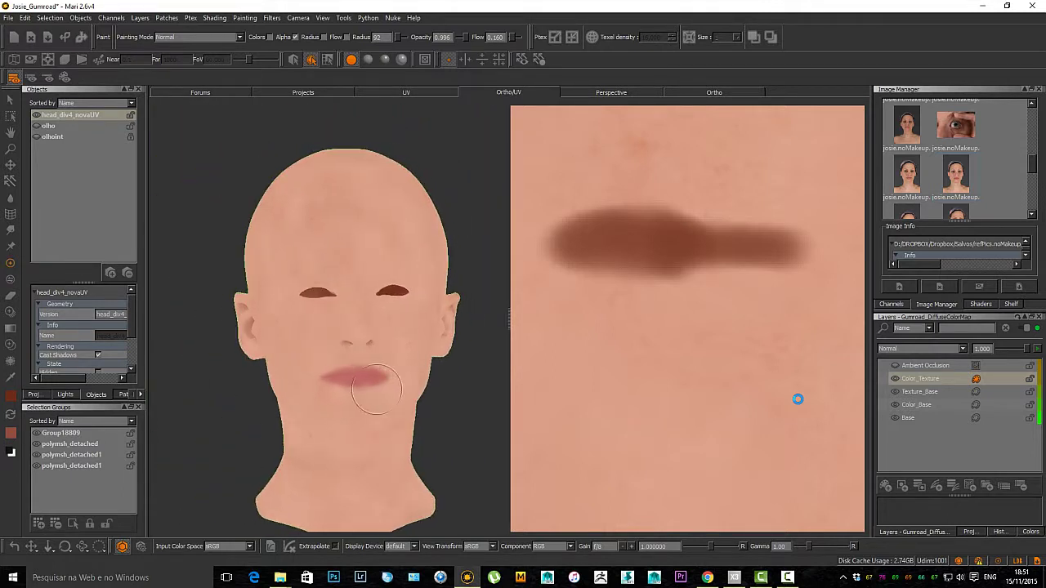
# Step: Check the back of the head, return to the front view and save the project
pyautogui.press('pagedown')
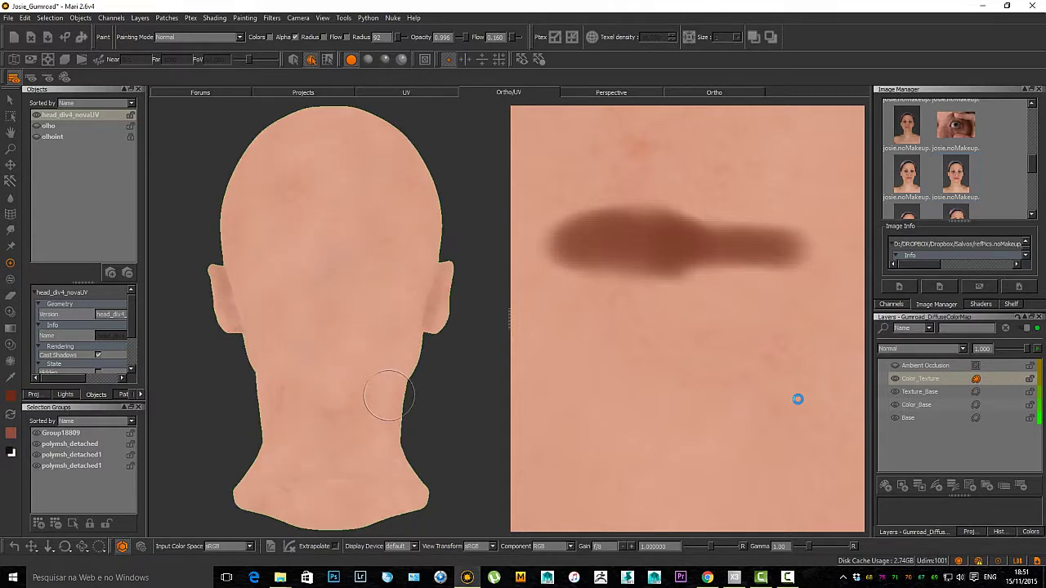
pyautogui.press('pageup')
pyautogui.moveTo(385, 402)
pyautogui.keyDown('alt'); pyautogui.mouseDown(button='right')
pyautogui.moveTo(443, 392)
pyautogui.moveTo(396, 405)
pyautogui.mouseUp(button='right'); pyautogui.keyUp('alt')
pyautogui.hotkey('ctrl', 's')
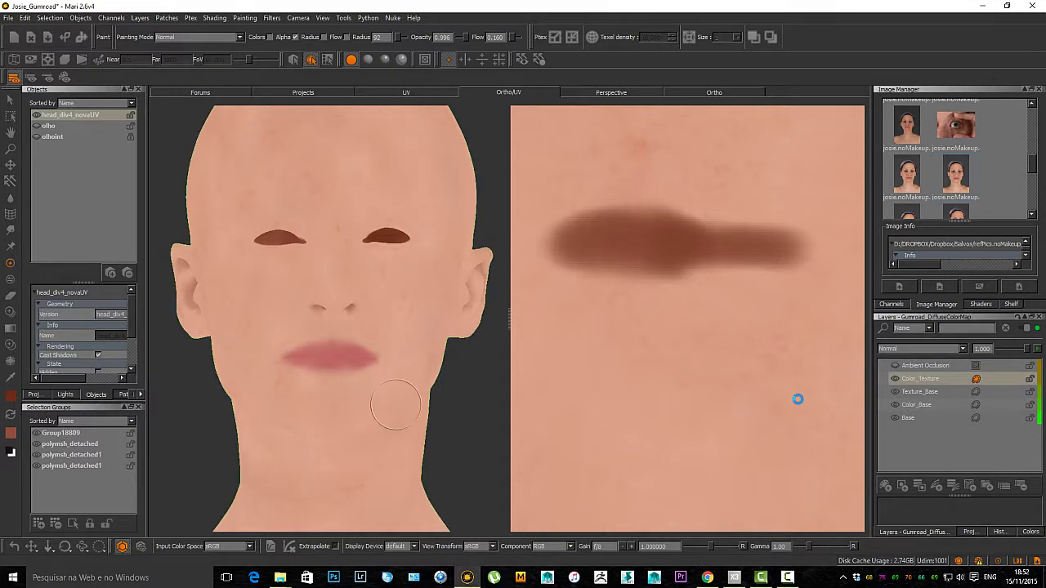
# Step: Frame the left ear on the 3D head and open the side-profile photo josie.noMakeup.normal.020.jpg enlarged on the ear
pyautogui.press('Insert')
pyautogui.keyDown('alt'); pyautogui.moveTo(394, 357); pyautogui.dragTo(215, 412, button='middle'); pyautogui.keyUp('alt')
pyautogui.keyDown('alt'); pyautogui.moveTo(246, 408); pyautogui.dragTo(482, 372, button='right'); pyautogui.keyUp('alt')
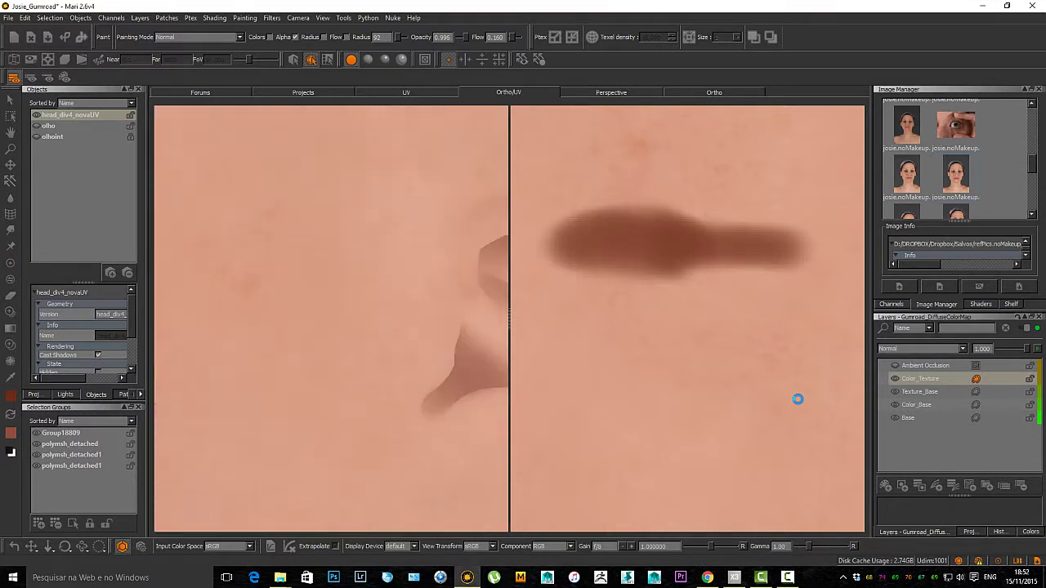
pyautogui.keyDown('alt'); pyautogui.moveTo(489, 368); pyautogui.dragTo(335, 333, button='middle'); pyautogui.keyUp('alt')
pyautogui.moveTo(335, 334)
pyautogui.keyDown('alt'); pyautogui.mouseDown()
pyautogui.moveTo(343, 321)
pyautogui.moveTo(359, 409)
pyautogui.mouseUp(); pyautogui.keyUp('alt')
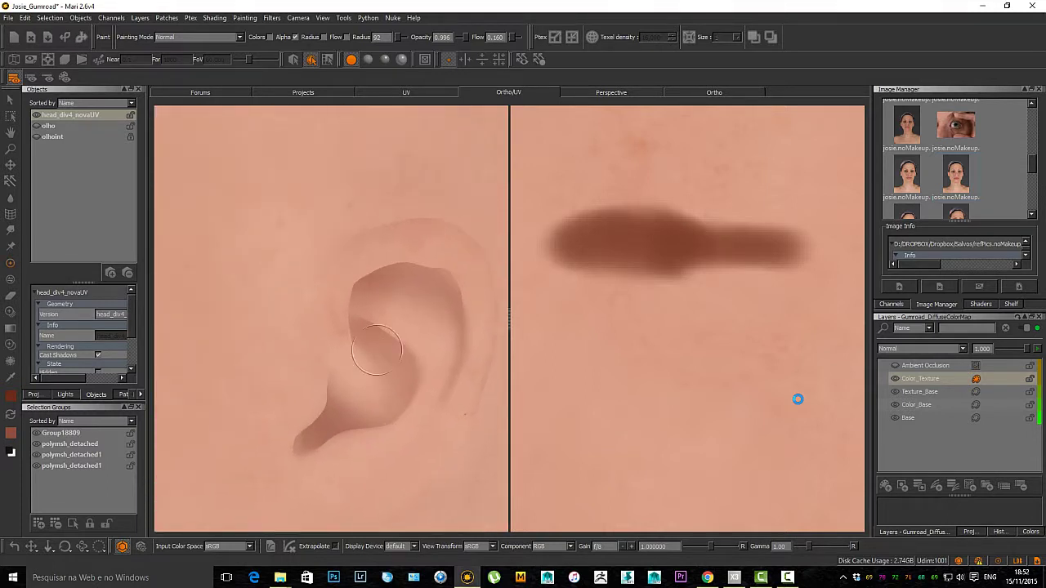
pyautogui.keyDown('alt'); pyautogui.moveTo(446, 347); pyautogui.dragTo(412, 350); pyautogui.keyUp('alt')
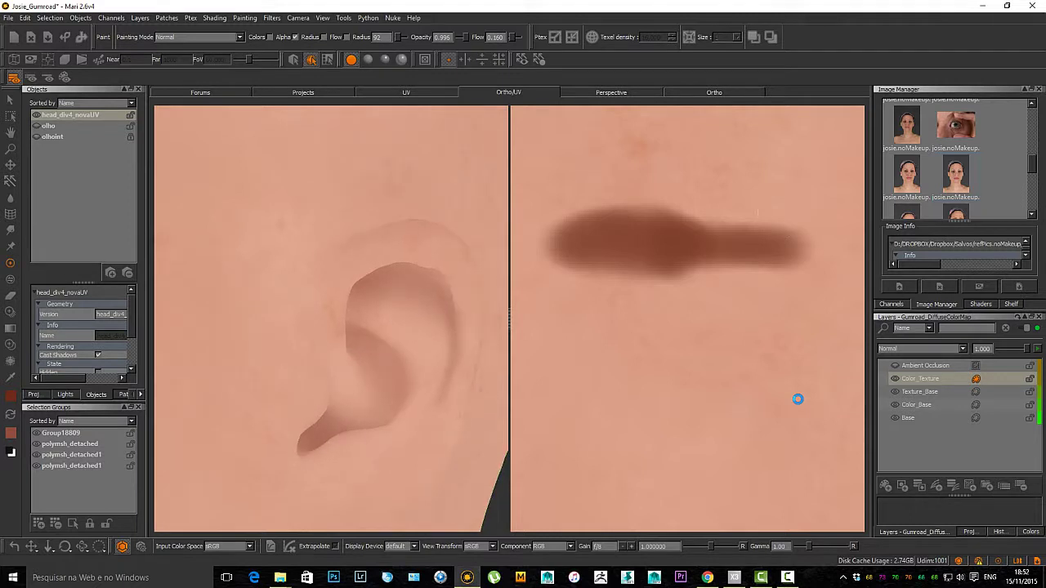
pyautogui.scroll(-6, 955, 159)
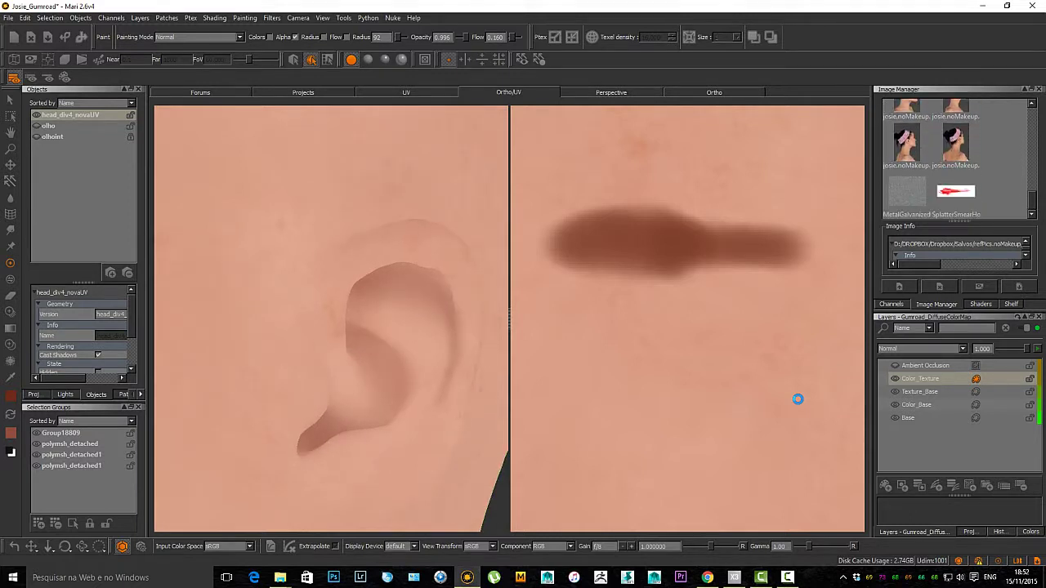
pyautogui.scroll(3, 954, 159)
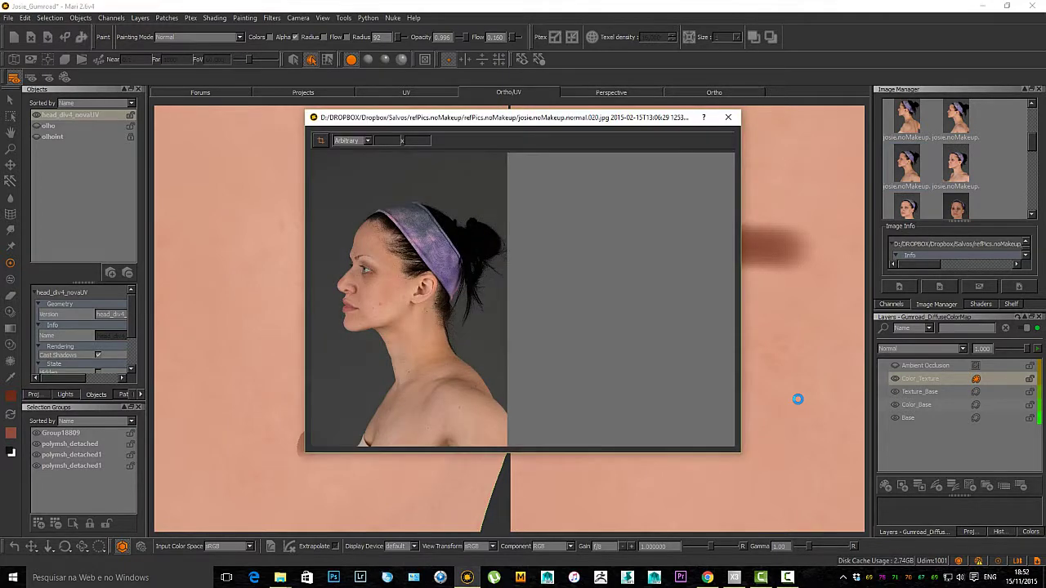
pyautogui.scroll(8, 409, 291)
pyautogui.moveTo(465, 204); pyautogui.dragTo(401, 417, button='middle')
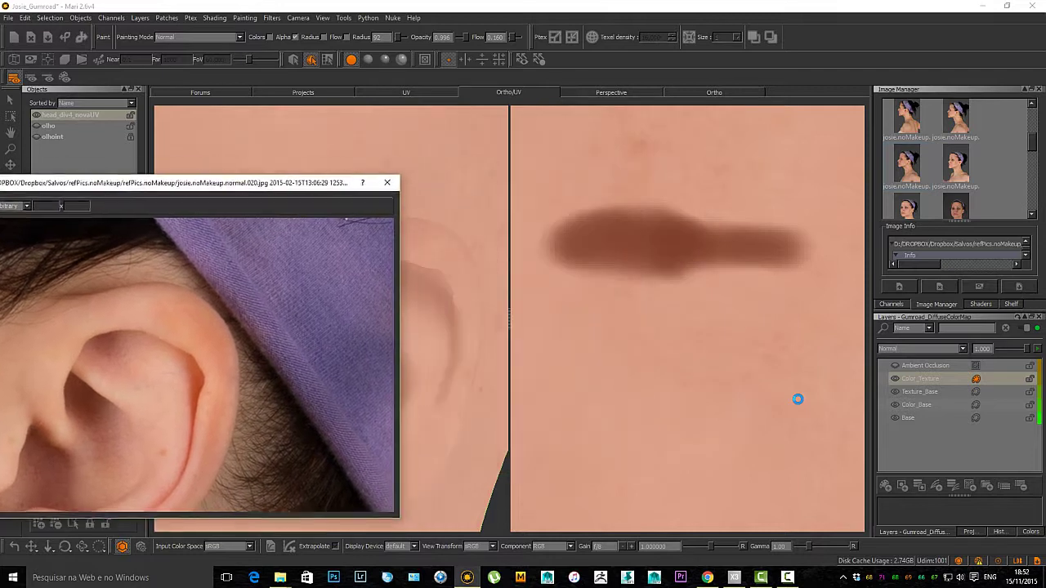
# Step: Show the Ambient Occlusion layer and frame the ear in the UV view beside the reference photo for comparison
pyautogui.scroll(-5, 622, 286)
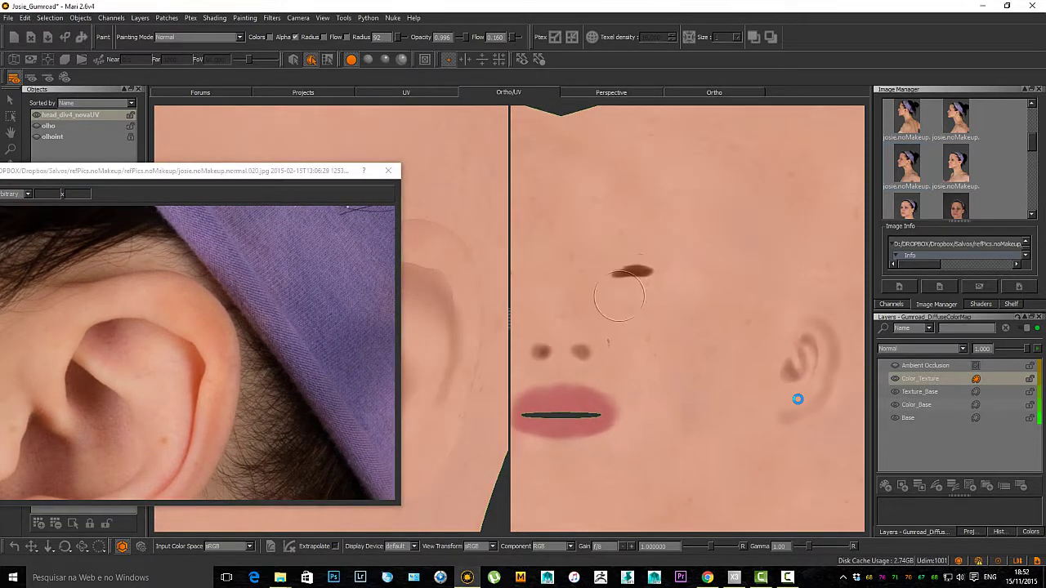
pyautogui.keyDown('alt'); pyautogui.moveTo(728, 317); pyautogui.dragTo(572, 228, button='middle'); pyautogui.keyUp('alt')
pyautogui.keyDown('alt'); pyautogui.moveTo(572, 229); pyautogui.dragTo(605, 213, button='right'); pyautogui.keyUp('alt')
pyautogui.keyDown('alt'); pyautogui.moveTo(605, 213); pyautogui.dragTo(654, 356, button='middle'); pyautogui.keyUp('alt')
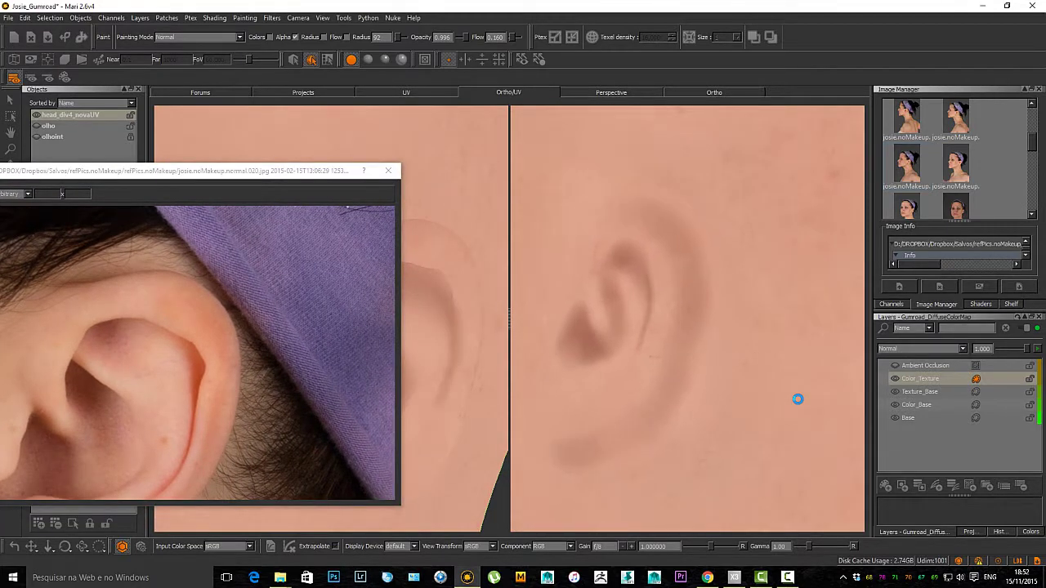
pyautogui.click(925, 366)
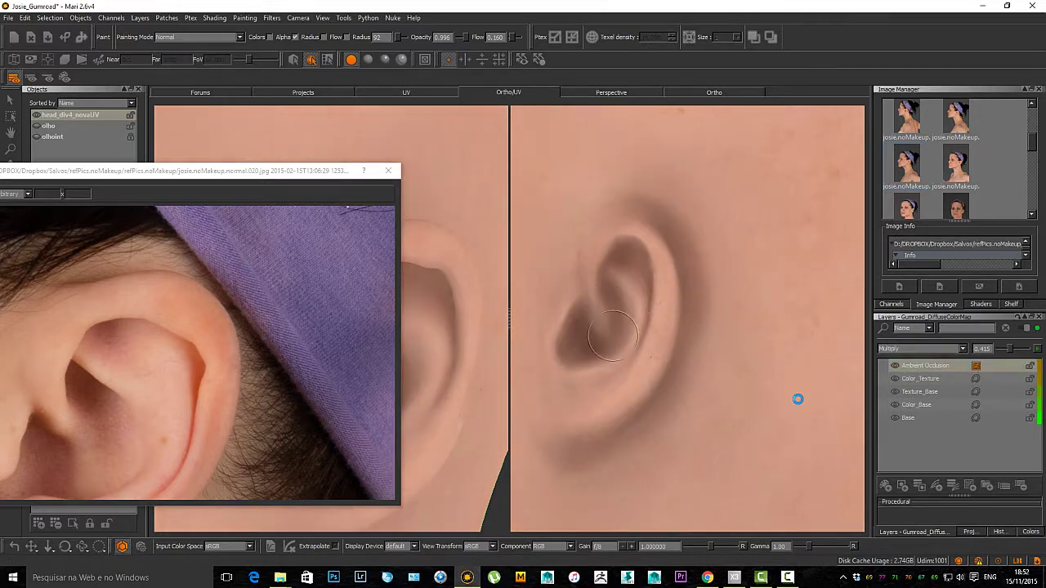
pyautogui.scroll(4, 572, 314)
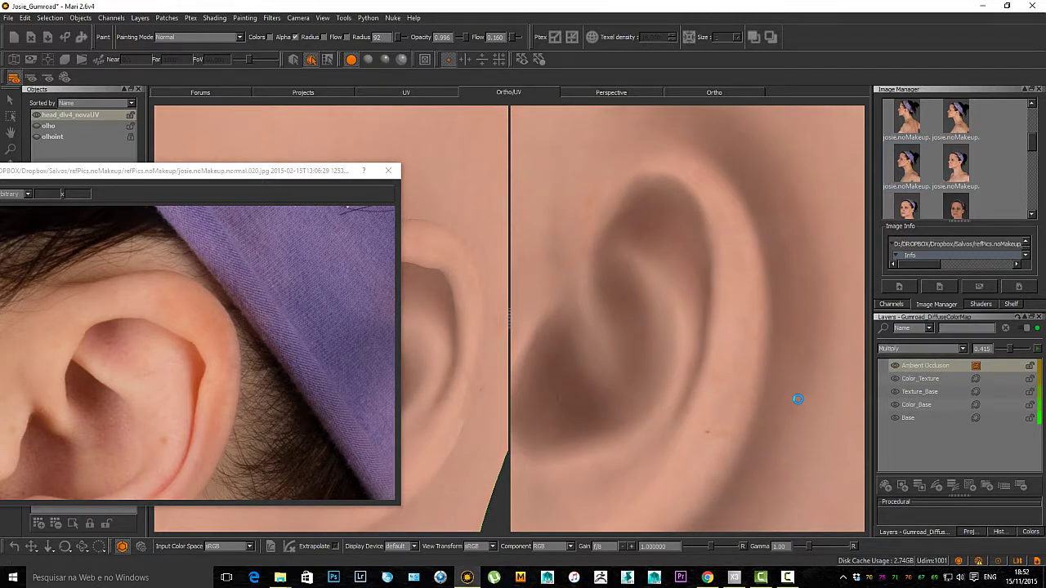
pyautogui.moveTo(205, 171)
pyautogui.mouseDown()
pyautogui.moveTo(327, 2)
pyautogui.moveTo(314, 14)
pyautogui.mouseUp()
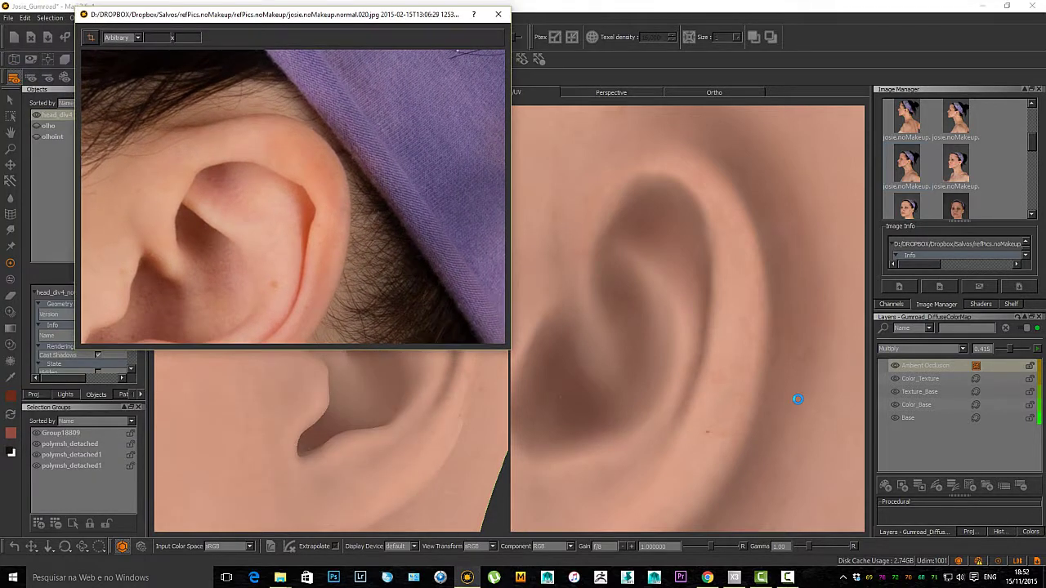
# Step: Sample the orange-pink tone of the ear rim from the reference photo and make Color_Texture the layer for brush painting
pyautogui.click(9, 377)
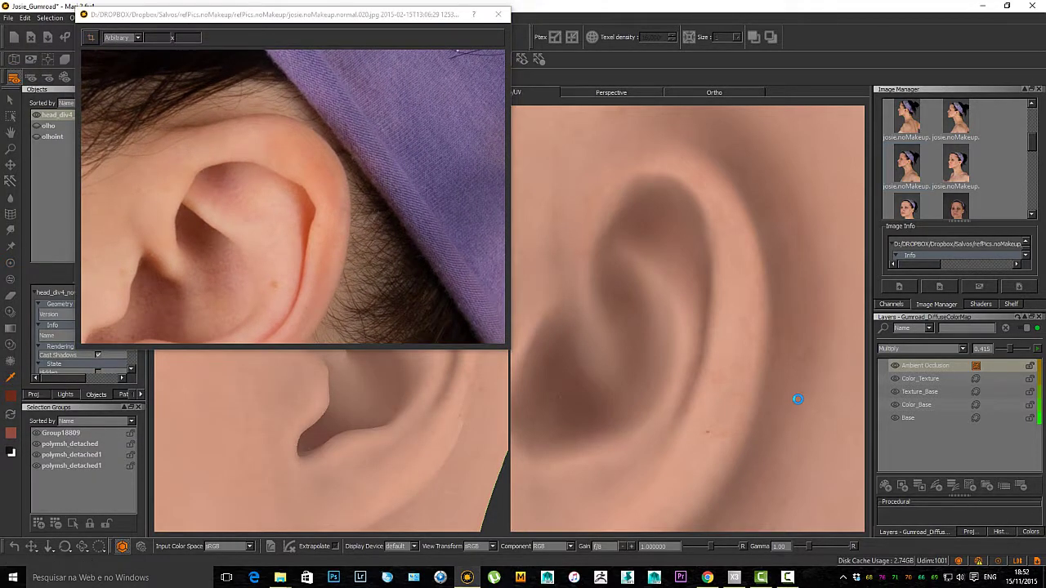
pyautogui.click(324, 166)
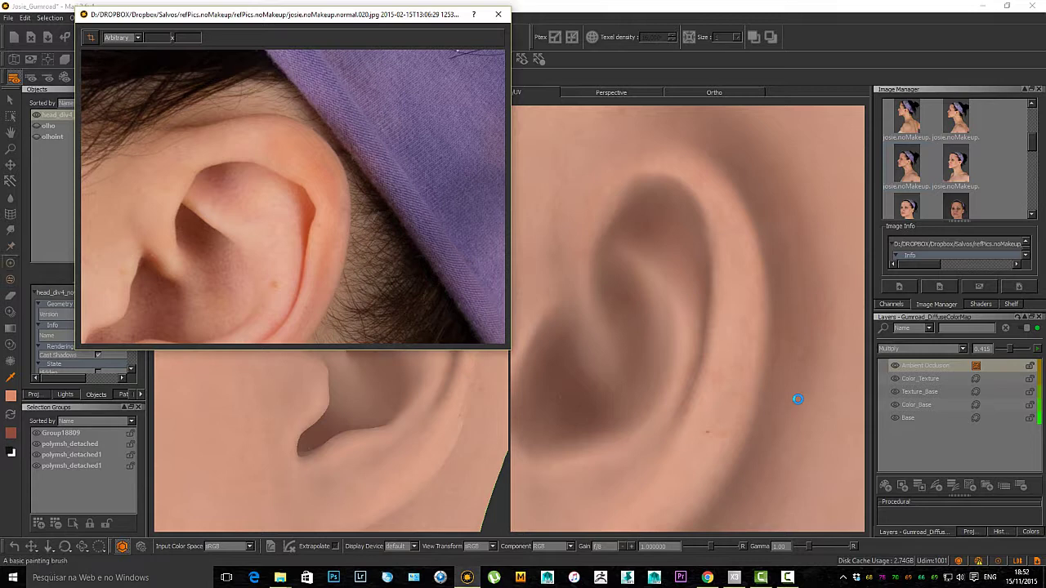
pyautogui.click(10, 263)
pyautogui.keyDown('alt'); pyautogui.moveTo(735, 300); pyautogui.dragTo(707, 288, button='right'); pyautogui.keyUp('alt')
pyautogui.keyDown('alt'); pyautogui.moveTo(708, 288); pyautogui.dragTo(673, 275, button='middle'); pyautogui.keyUp('alt')
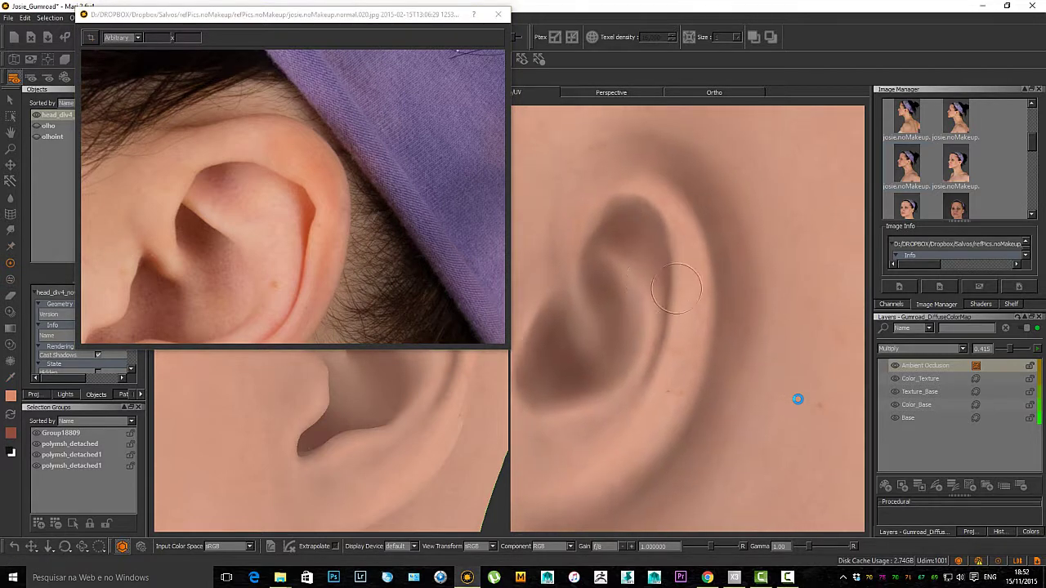
pyautogui.press('x')
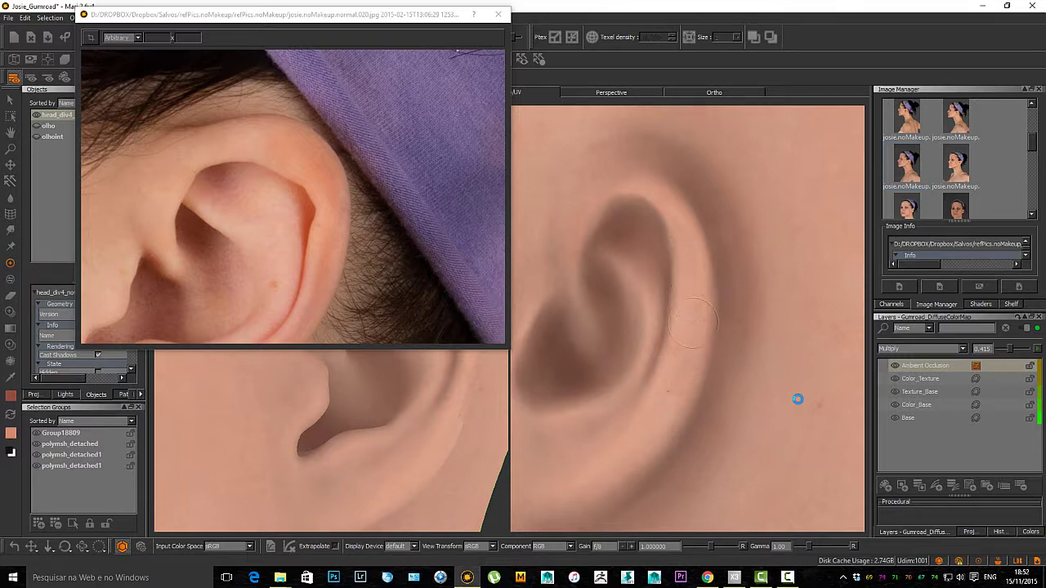
pyautogui.press('x')
pyautogui.click(921, 379)
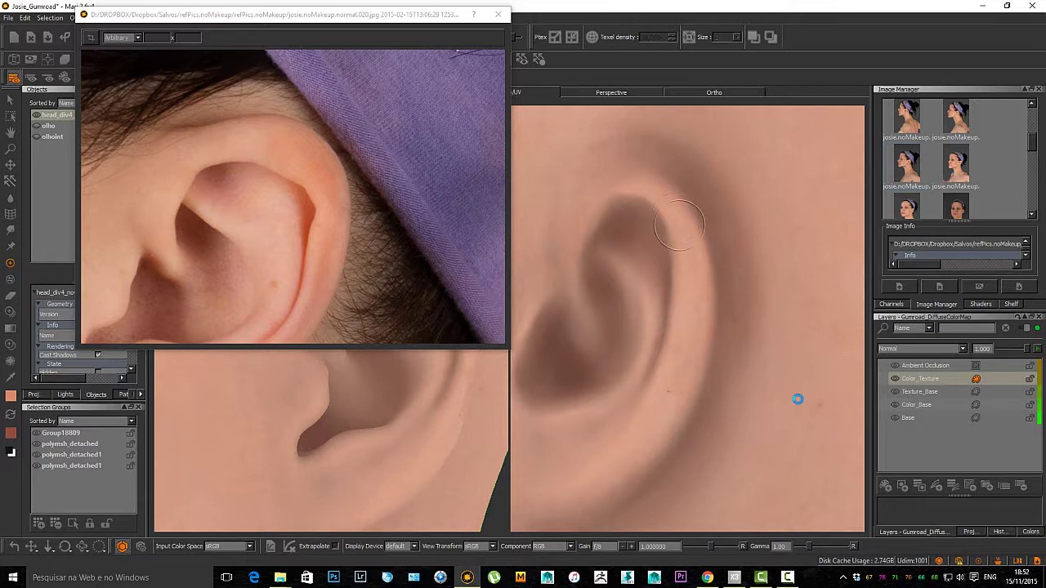
# Step: Paint the upper rim of the character's left ear on the 3D head with the sampled orange-pink tone
pyautogui.moveTo(287, 14); pyautogui.dragTo(711, 99)
pyautogui.scroll(3, 372, 270)
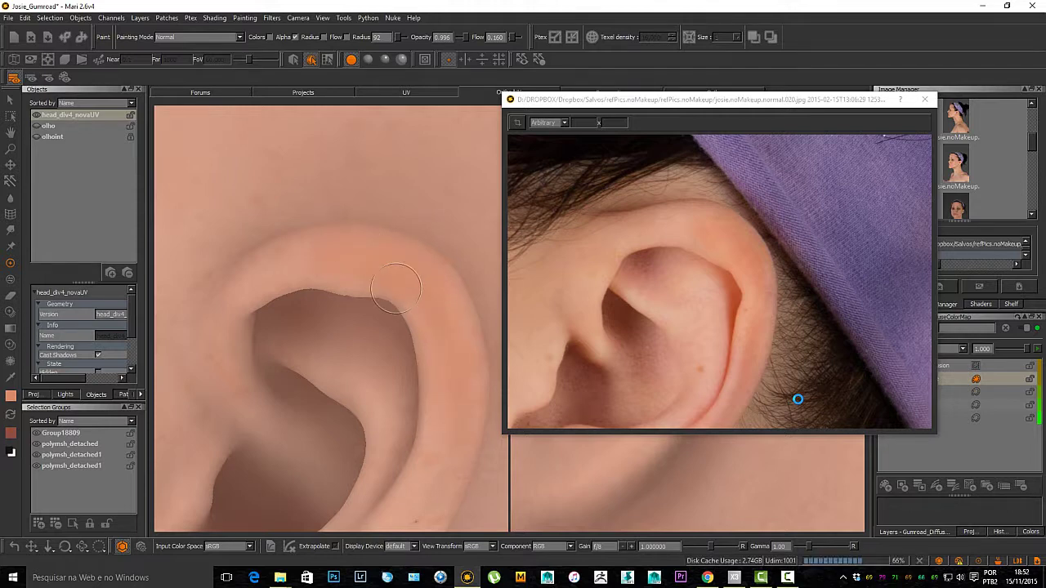
pyautogui.moveTo(405, 329)
pyautogui.keyDown('alt'); pyautogui.mouseDown()
pyautogui.moveTo(360, 300)
pyautogui.moveTo(339, 260)
pyautogui.moveTo(399, 299)
pyautogui.mouseUp(); pyautogui.keyUp('alt')
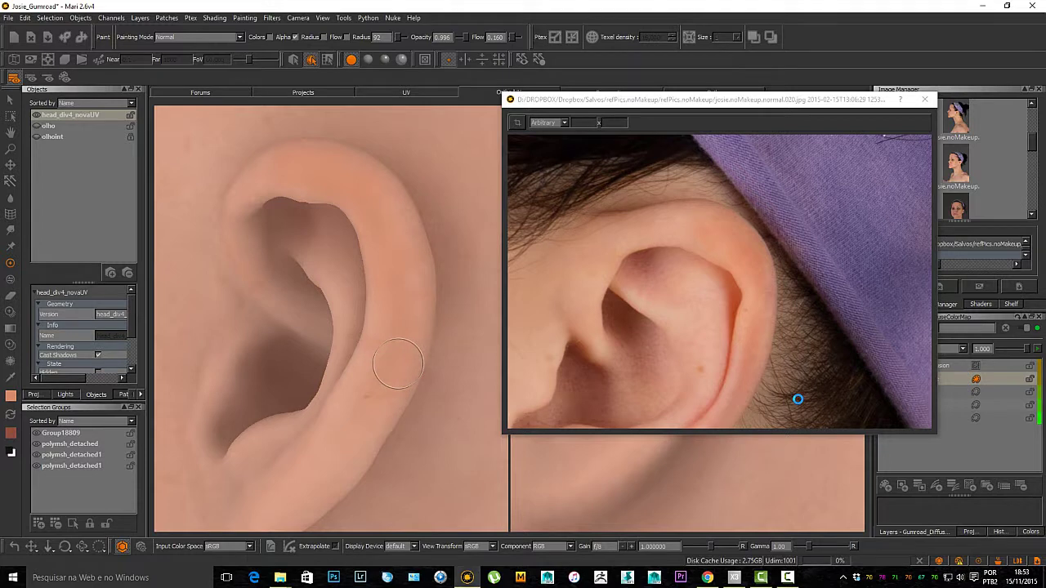
# Step: Reduce the brush radius to 62 and paint the outer edge of the left ear's rim, baking the strokes
pyautogui.moveTo(398, 364)
pyautogui.keyDown('alt'); pyautogui.mouseDown()
pyautogui.moveTo(388, 298)
pyautogui.moveTo(360, 305)
pyautogui.moveTo(344, 256)
pyautogui.mouseUp(); pyautogui.keyUp('alt')
pyautogui.press('r')
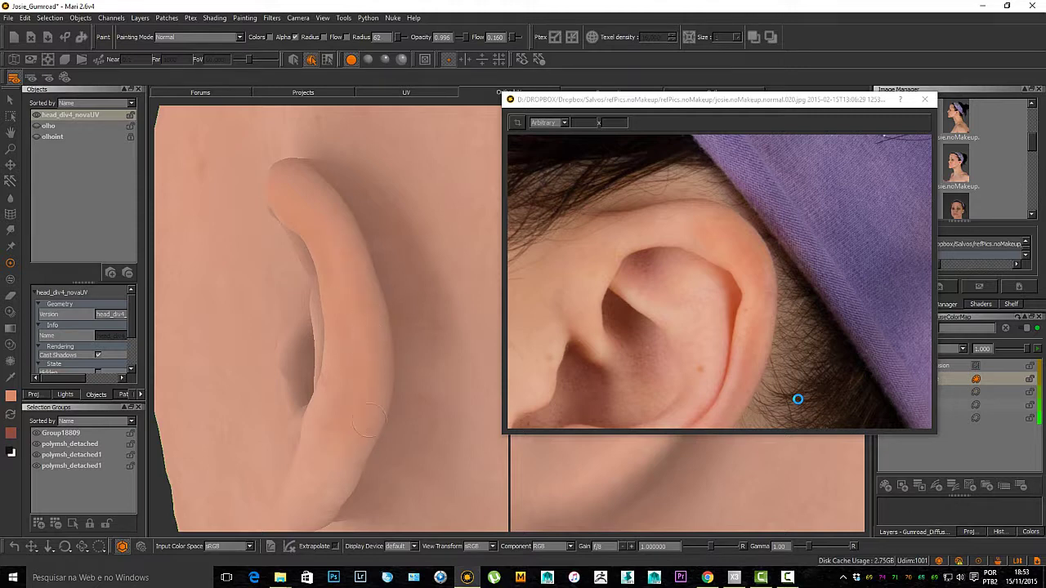
pyautogui.press('p')
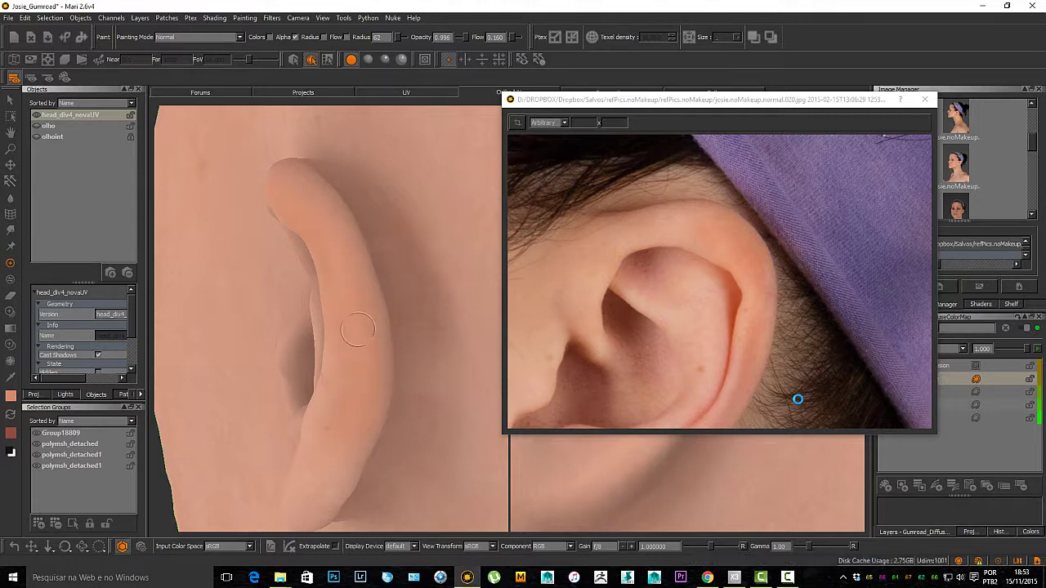
pyautogui.keyDown('alt'); pyautogui.moveTo(340, 263); pyautogui.dragTo(356, 285); pyautogui.keyUp('alt')
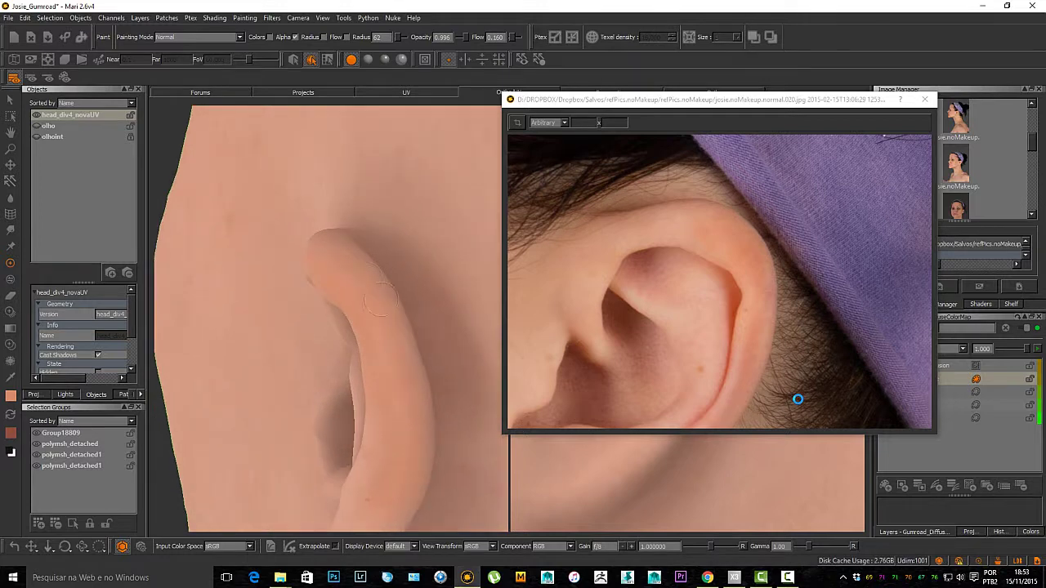
pyautogui.press('p')
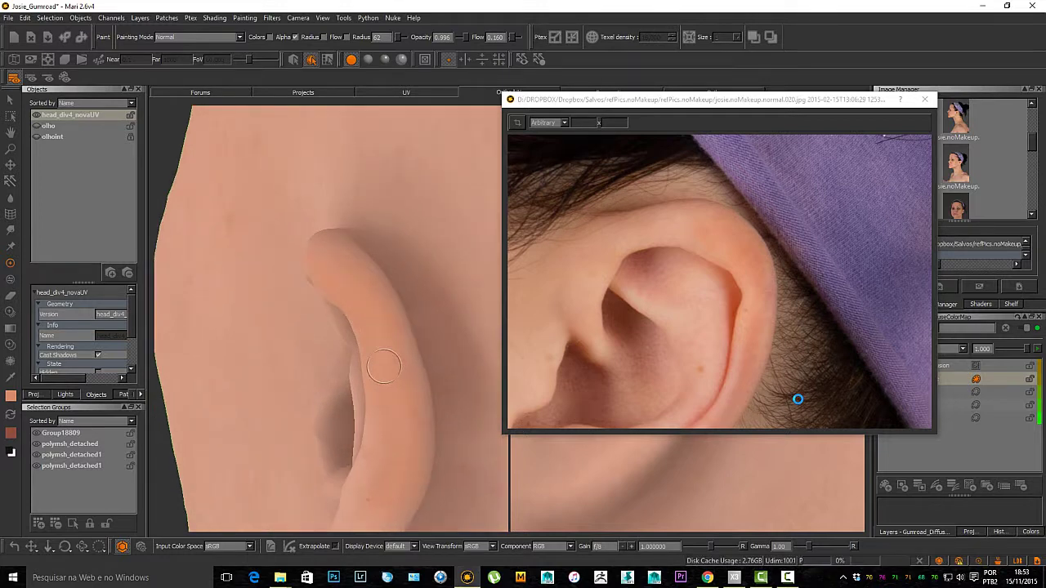
# Step: Extend the orange-pink tone along the left ear's lower rim toward the lobe, following the reference photo, and bake it
pyautogui.keyDown('alt'); pyautogui.moveTo(363, 372); pyautogui.dragTo(442, 372); pyautogui.keyUp('alt')
pyautogui.keyDown('alt'); pyautogui.moveTo(441, 372); pyautogui.dragTo(368, 368, button='right'); pyautogui.keyUp('alt')
pyautogui.keyDown('alt'); pyautogui.moveTo(402, 360); pyautogui.dragTo(365, 364, button='middle'); pyautogui.keyUp('alt')
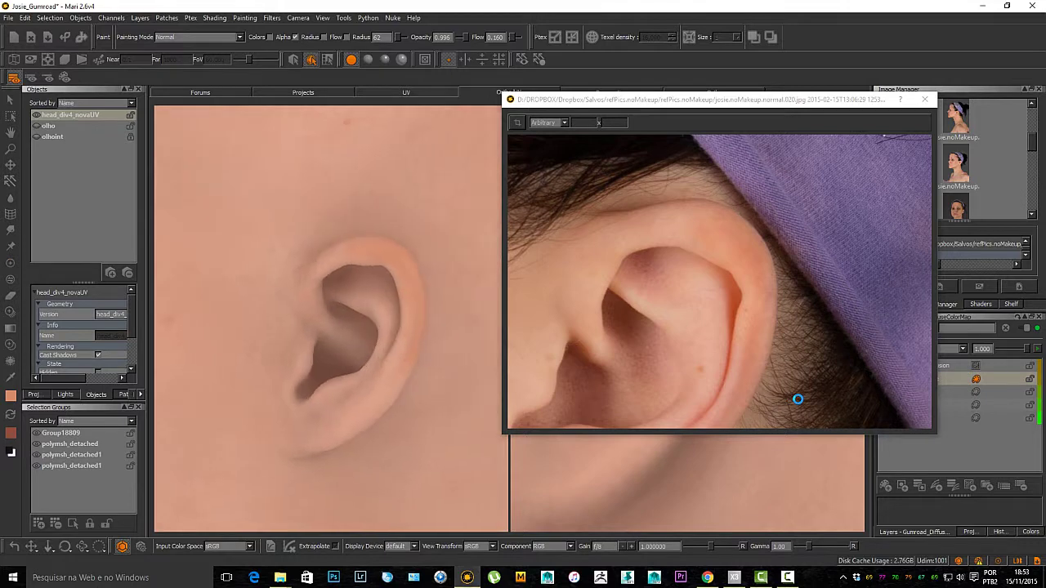
pyautogui.keyDown('alt'); pyautogui.moveTo(433, 371); pyautogui.dragTo(389, 228, button='right'); pyautogui.keyUp('alt')
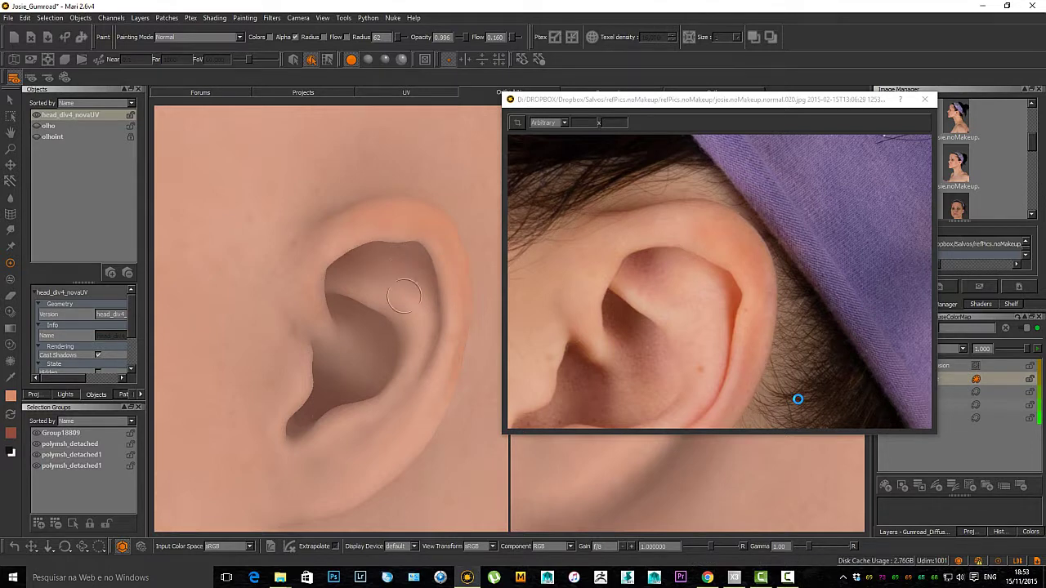
pyautogui.moveTo(433, 349)
pyautogui.keyDown('alt'); pyautogui.mouseDown(button='middle')
pyautogui.moveTo(416, 304)
pyautogui.moveTo(402, 308)
pyautogui.mouseUp(button='middle'); pyautogui.keyUp('alt')
pyautogui.keyDown('alt'); pyautogui.moveTo(711, 344); pyautogui.dragTo(725, 215, button='middle'); pyautogui.keyUp('alt')
pyautogui.keyDown('alt'); pyautogui.moveTo(373, 361); pyautogui.dragTo(337, 357); pyautogui.keyUp('alt')
pyautogui.keyDown('alt'); pyautogui.moveTo(337, 357); pyautogui.dragTo(358, 329, button='middle'); pyautogui.keyUp('alt')
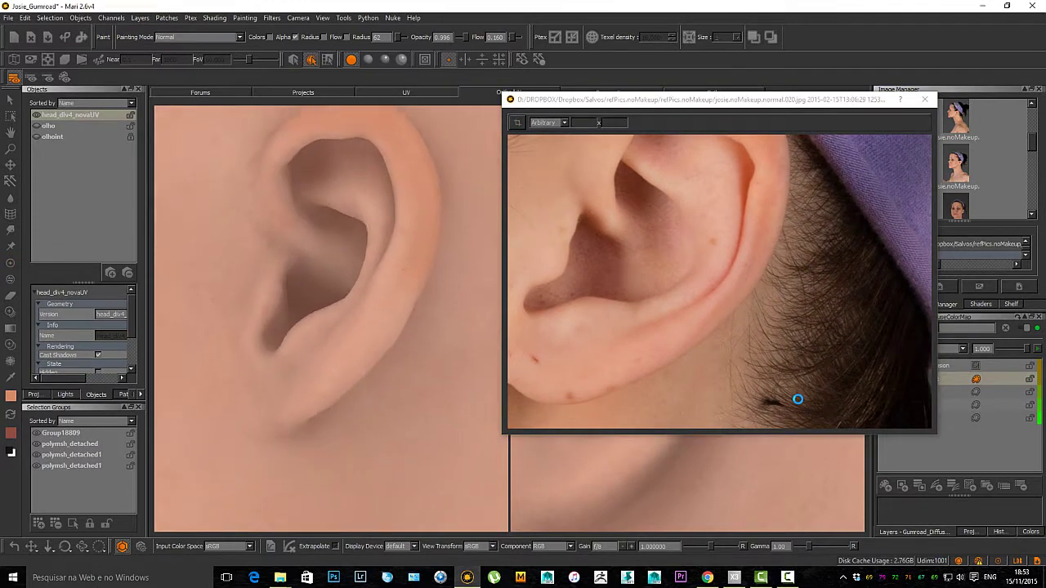
pyautogui.keyDown('alt'); pyautogui.moveTo(358, 328); pyautogui.dragTo(392, 329, button='right'); pyautogui.keyUp('alt')
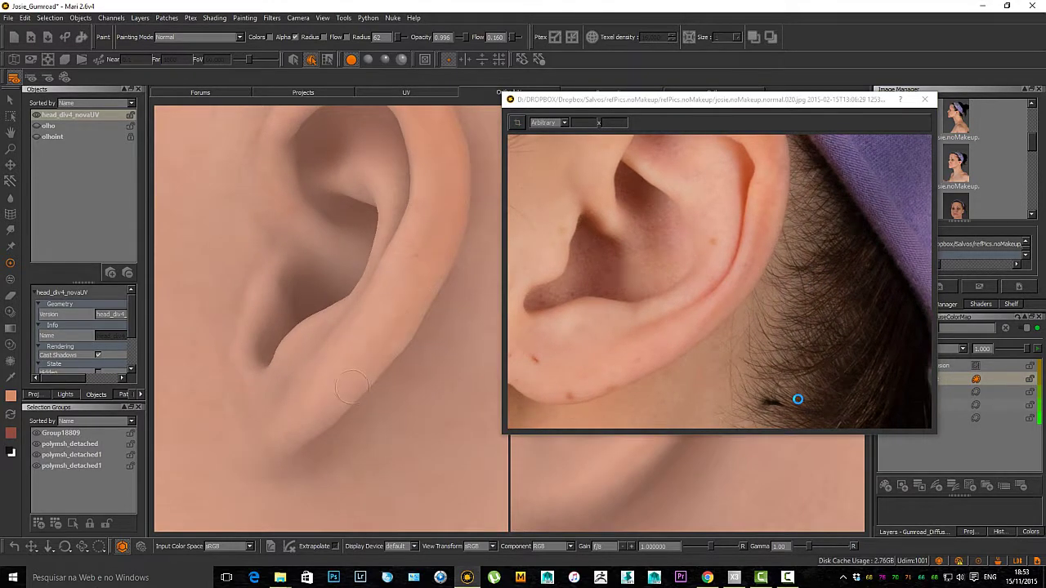
pyautogui.press('b')
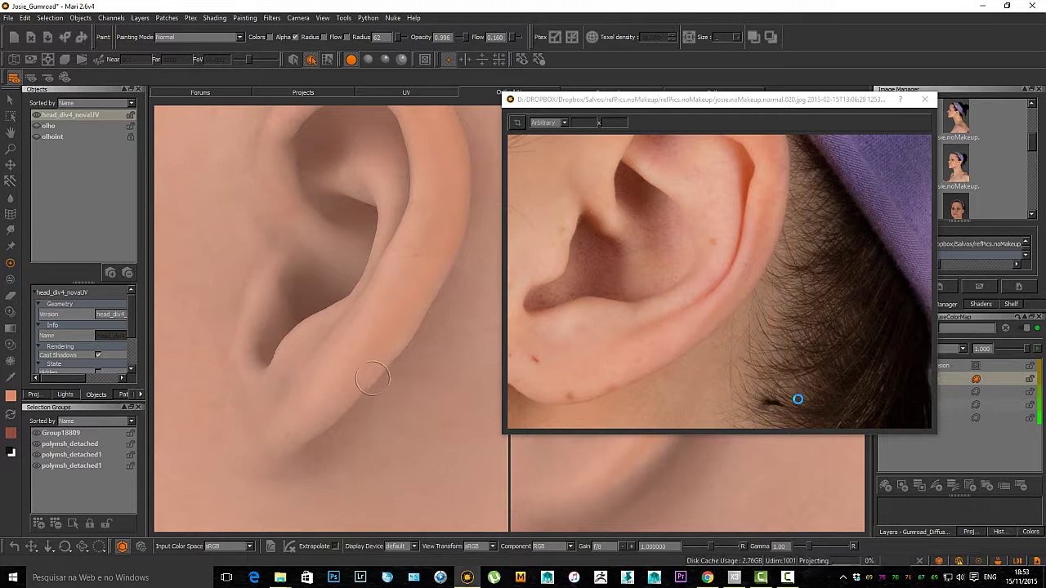
# Step: Paint the upper and outer rim of the character's right ear with the same orange-pink tone and bake the strokes
pyautogui.keyDown('alt'); pyautogui.moveTo(373, 378); pyautogui.dragTo(433, 364); pyautogui.keyUp('alt')
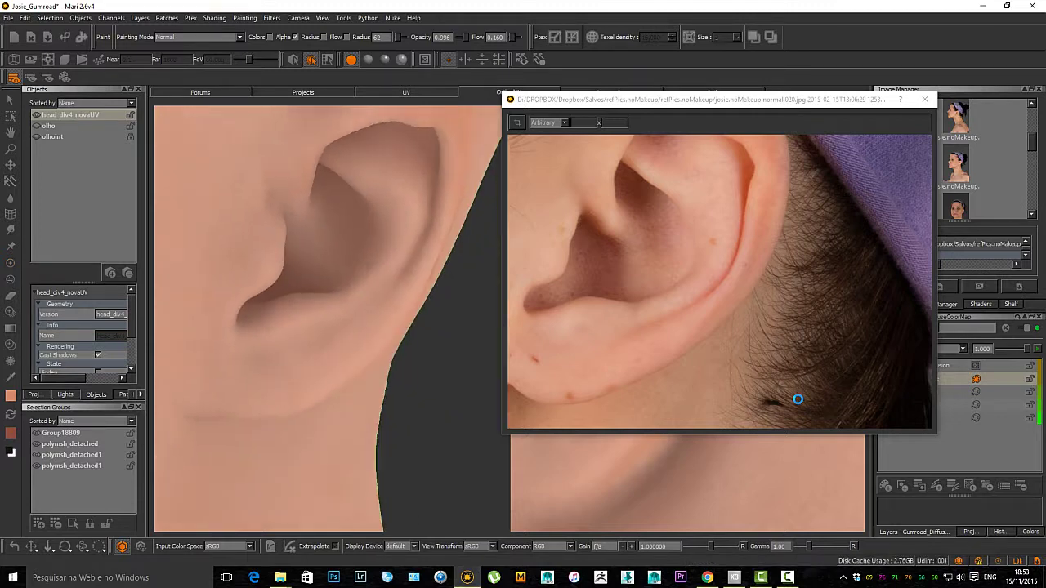
pyautogui.keyDown('alt'); pyautogui.moveTo(434, 364); pyautogui.dragTo(380, 364, button='right'); pyautogui.keyUp('alt')
pyautogui.keyDown('alt'); pyautogui.moveTo(381, 364); pyautogui.dragTo(401, 364); pyautogui.keyUp('alt')
pyautogui.keyDown('alt'); pyautogui.moveTo(400, 363); pyautogui.dragTo(425, 363, button='right'); pyautogui.keyUp('alt')
pyautogui.keyDown('alt'); pyautogui.moveTo(425, 364); pyautogui.dragTo(433, 393, button='middle'); pyautogui.keyUp('alt')
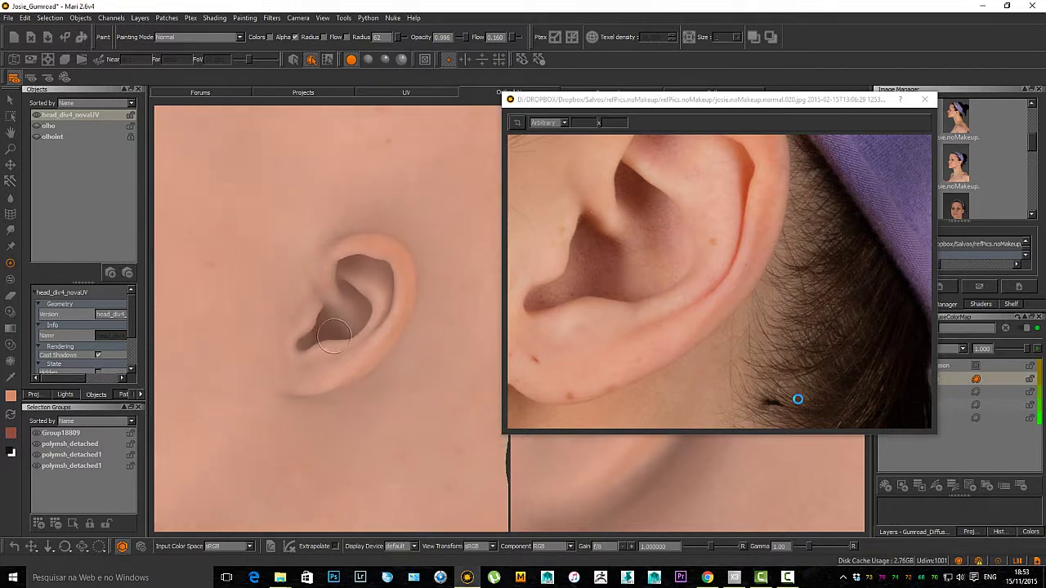
pyautogui.keyDown('alt'); pyautogui.moveTo(434, 393); pyautogui.dragTo(474, 393, button='right'); pyautogui.keyUp('alt')
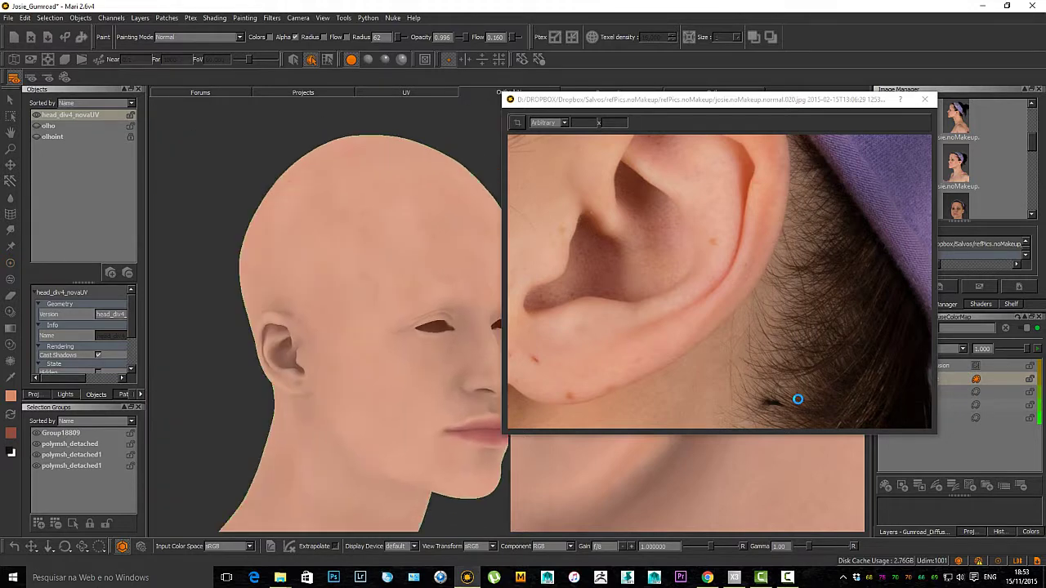
pyautogui.keyDown('alt'); pyautogui.moveTo(352, 351); pyautogui.dragTo(372, 351); pyautogui.keyUp('alt')
pyautogui.moveTo(372, 351)
pyautogui.keyDown('alt'); pyautogui.mouseDown(button='right')
pyautogui.moveTo(458, 352)
pyautogui.moveTo(425, 351)
pyautogui.mouseUp(button='right'); pyautogui.keyUp('alt')
pyautogui.keyDown('alt'); pyautogui.moveTo(605, 269); pyautogui.dragTo(628, 340, button='middle'); pyautogui.keyUp('alt')
pyautogui.keyDown('alt'); pyautogui.moveTo(345, 294); pyautogui.dragTo(376, 300); pyautogui.keyUp('alt')
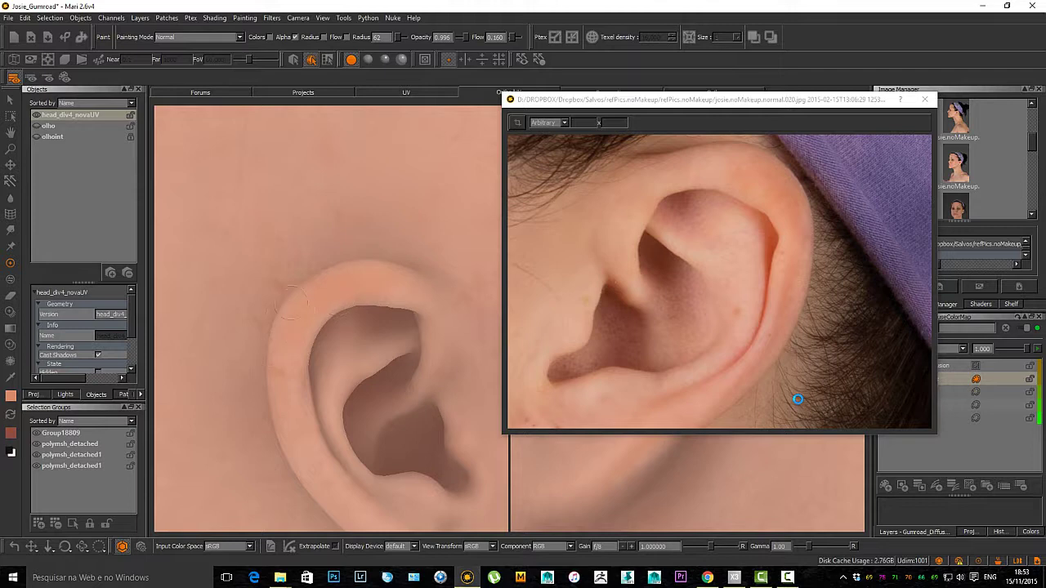
pyautogui.press('b')
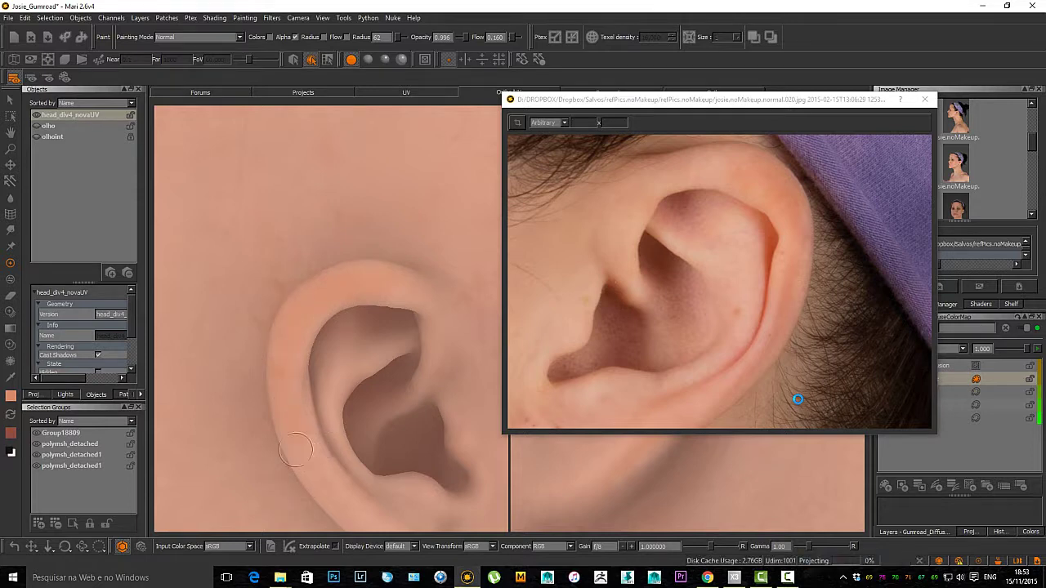
# Step: Continue the orange-pink tone down the right ear's rim to the lobe and around its back edge
pyautogui.keyDown('alt'); pyautogui.moveTo(327, 462); pyautogui.dragTo(316, 327); pyautogui.keyUp('alt')
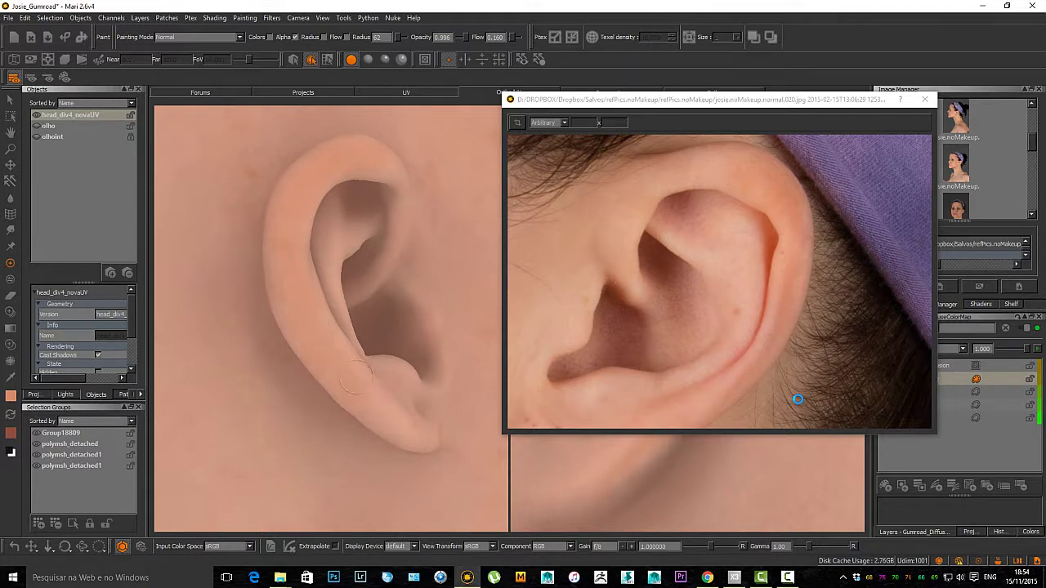
pyautogui.keyDown('alt'); pyautogui.moveTo(315, 327); pyautogui.dragTo(301, 254); pyautogui.keyUp('alt')
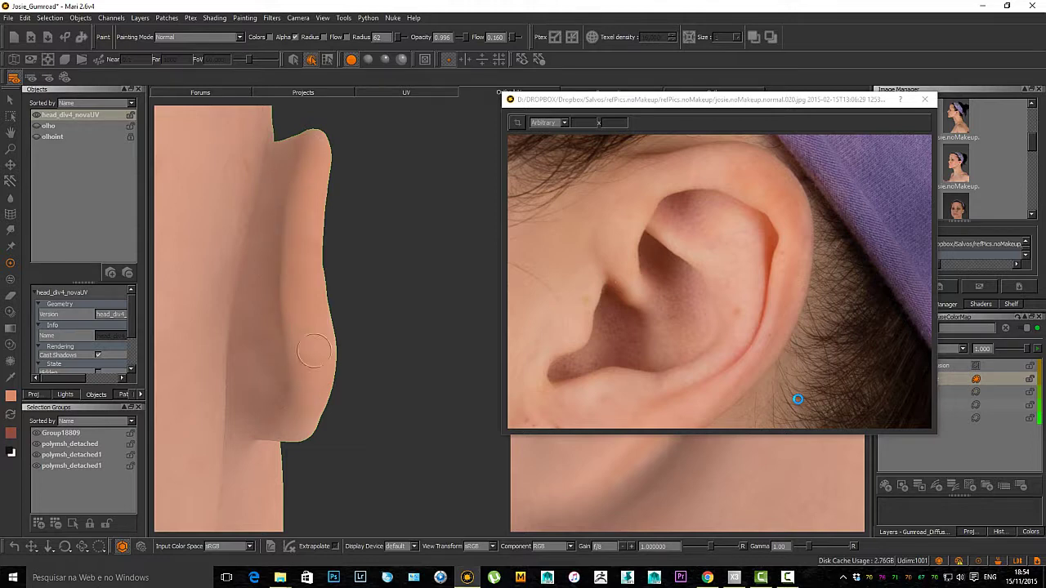
pyautogui.keyDown('alt'); pyautogui.moveTo(374, 319); pyautogui.dragTo(299, 320); pyautogui.keyUp('alt')
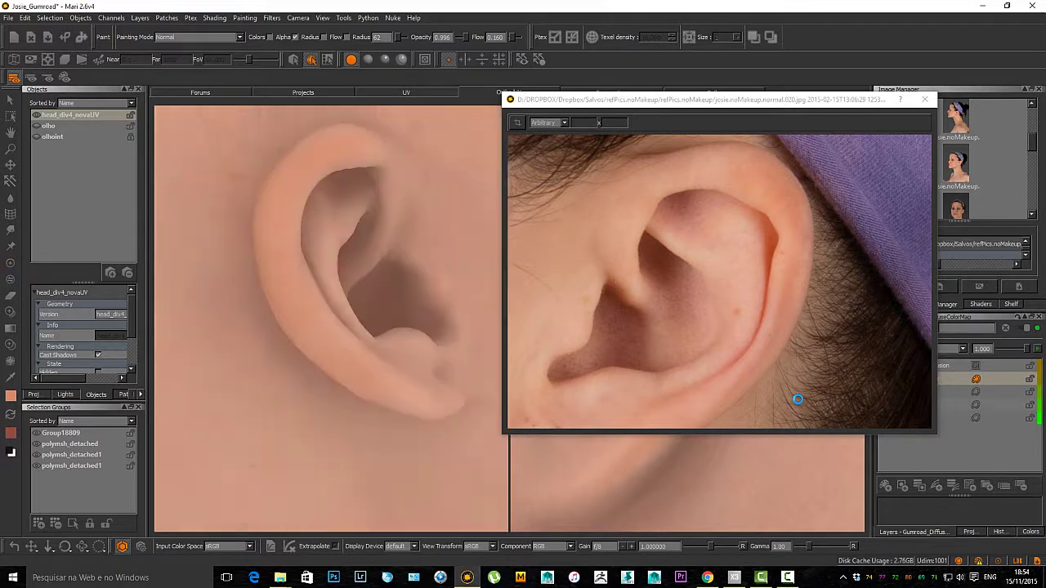
# Step: Inspect the painted orange-pink rims of both ears from several angles and compare them with the ear reference photo
pyautogui.keyDown('alt'); pyautogui.moveTo(351, 311); pyautogui.dragTo(302, 299, button='right'); pyautogui.keyUp('alt')
pyautogui.keyDown('alt'); pyautogui.moveTo(278, 296); pyautogui.dragTo(309, 293); pyautogui.keyUp('alt')
pyautogui.keyDown('alt'); pyautogui.moveTo(299, 301); pyautogui.dragTo(384, 278, button='right'); pyautogui.keyUp('alt')
pyautogui.moveTo(384, 270)
pyautogui.keyDown('alt'); pyautogui.mouseDown()
pyautogui.moveTo(356, 307)
pyautogui.moveTo(357, 353)
pyautogui.mouseUp(); pyautogui.keyUp('alt')
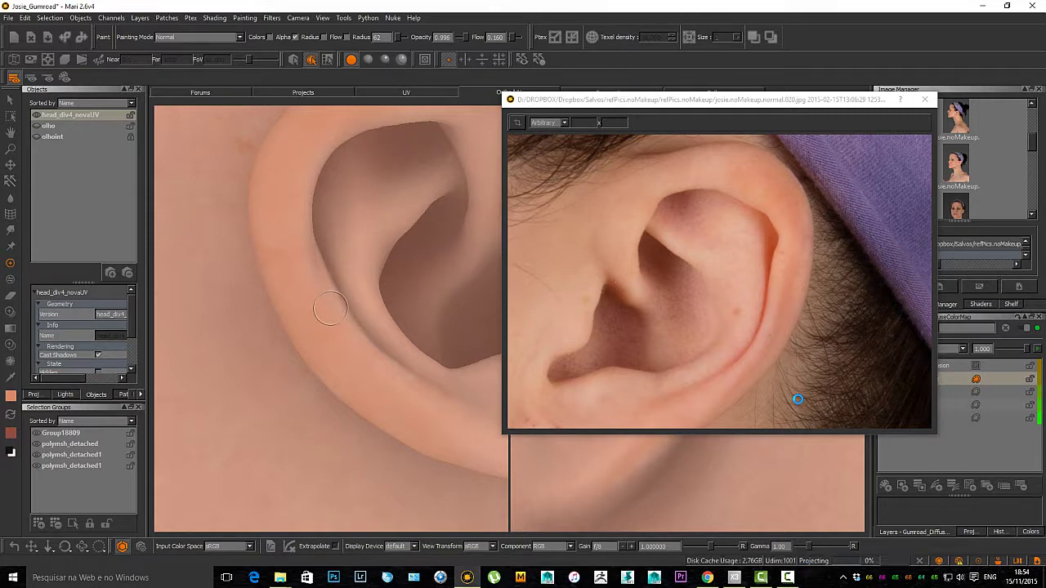
pyautogui.keyDown('alt'); pyautogui.moveTo(403, 270); pyautogui.dragTo(347, 282, button='right'); pyautogui.keyUp('alt')
pyautogui.moveTo(347, 282)
pyautogui.keyDown('alt'); pyautogui.mouseDown()
pyautogui.moveTo(360, 303)
pyautogui.moveTo(304, 309)
pyautogui.mouseUp(); pyautogui.keyUp('alt')
pyautogui.keyDown('alt'); pyautogui.moveTo(458, 282); pyautogui.dragTo(403, 289, button='right'); pyautogui.keyUp('alt')
pyautogui.keyDown('alt'); pyautogui.moveTo(404, 289); pyautogui.dragTo(214, 294); pyautogui.keyUp('alt')
pyautogui.keyDown('alt'); pyautogui.moveTo(360, 303); pyautogui.dragTo(254, 299, button='middle'); pyautogui.keyUp('alt')
pyautogui.keyDown('alt'); pyautogui.moveTo(294, 299); pyautogui.dragTo(265, 298); pyautogui.keyUp('alt')
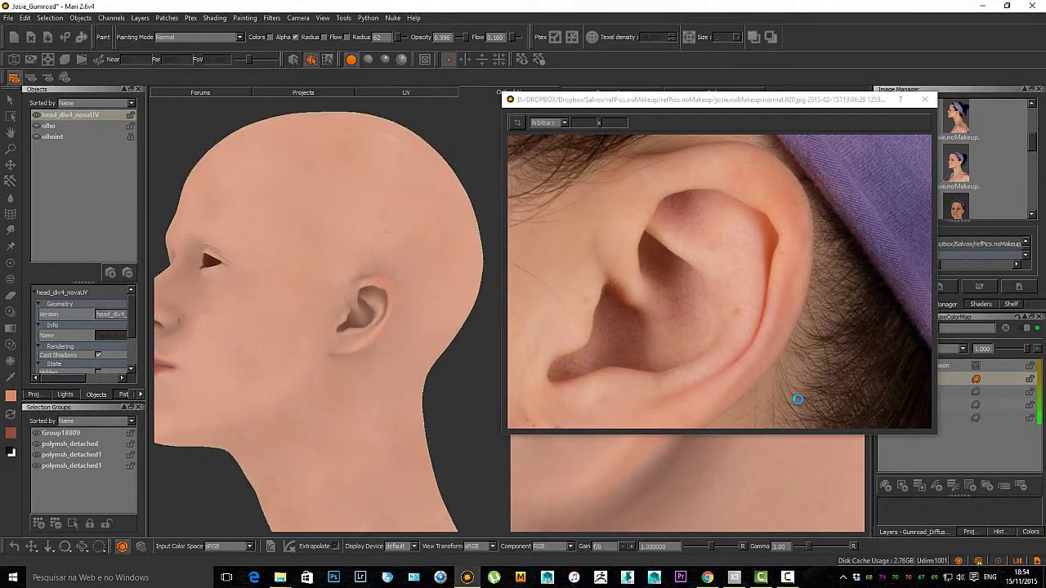
pyautogui.keyDown('alt'); pyautogui.moveTo(359, 299); pyautogui.dragTo(480, 286, button='right'); pyautogui.keyUp('alt')
pyautogui.keyDown('alt'); pyautogui.moveTo(393, 335); pyautogui.dragTo(347, 353, button='middle'); pyautogui.keyUp('alt')
pyautogui.keyDown('alt'); pyautogui.moveTo(347, 353); pyautogui.dragTo(378, 351); pyautogui.keyUp('alt')
pyautogui.keyDown('alt'); pyautogui.moveTo(378, 351); pyautogui.dragTo(429, 347, button='right'); pyautogui.keyUp('alt')
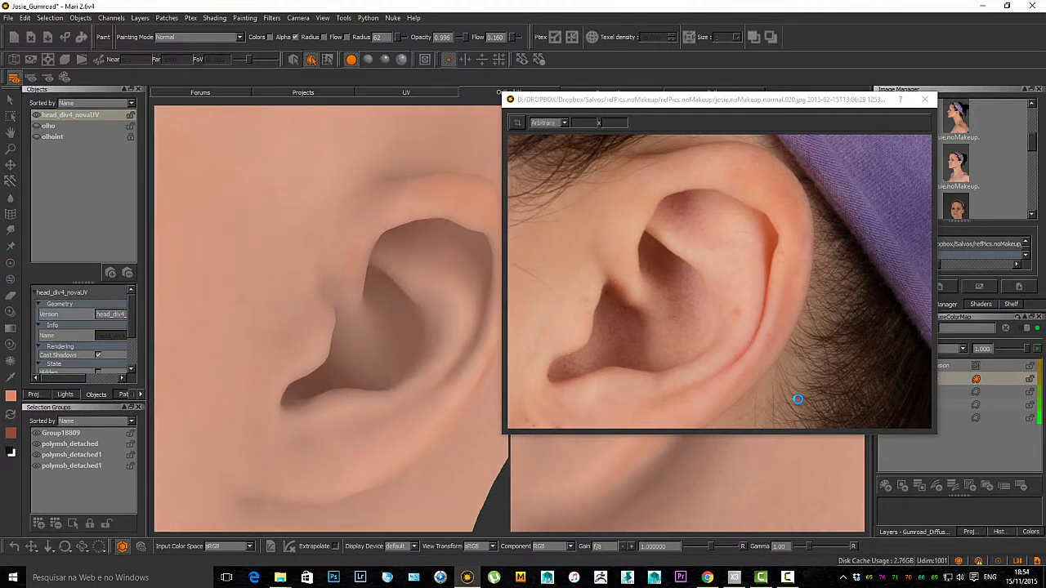
pyautogui.keyDown('alt'); pyautogui.moveTo(429, 348); pyautogui.dragTo(411, 347); pyautogui.keyUp('alt')
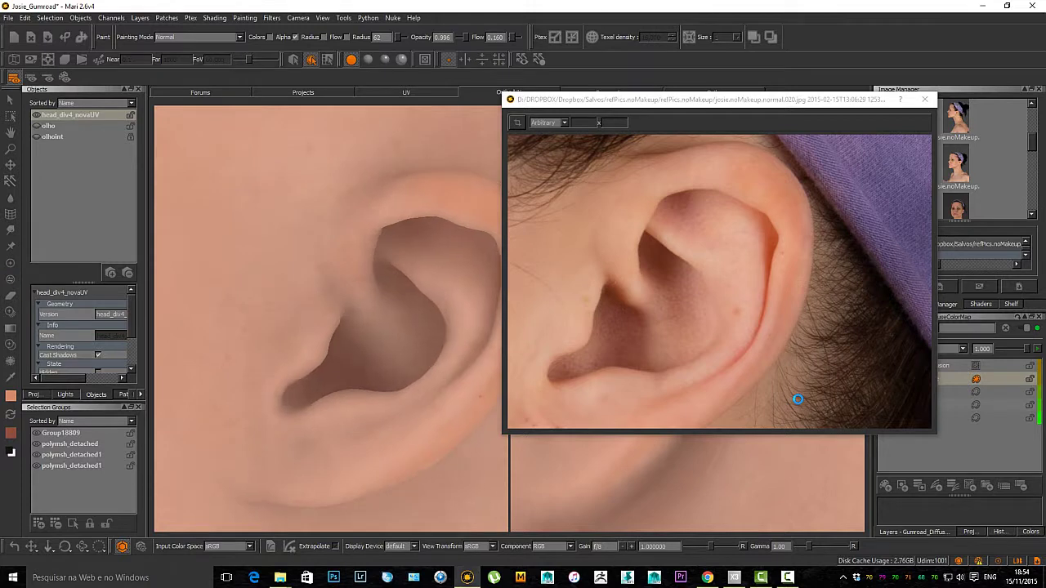
pyautogui.keyDown('alt'); pyautogui.moveTo(411, 348); pyautogui.dragTo(363, 352, button='right'); pyautogui.keyUp('alt')
pyautogui.moveTo(364, 351)
pyautogui.keyDown('alt'); pyautogui.mouseDown()
pyautogui.moveTo(458, 352)
pyautogui.moveTo(380, 340)
pyautogui.mouseUp(); pyautogui.keyUp('alt')
# Step: Sample a dark reddish-brown from the reference photo and paint it into the inner hollows of the character's left ear
pyautogui.press('c')
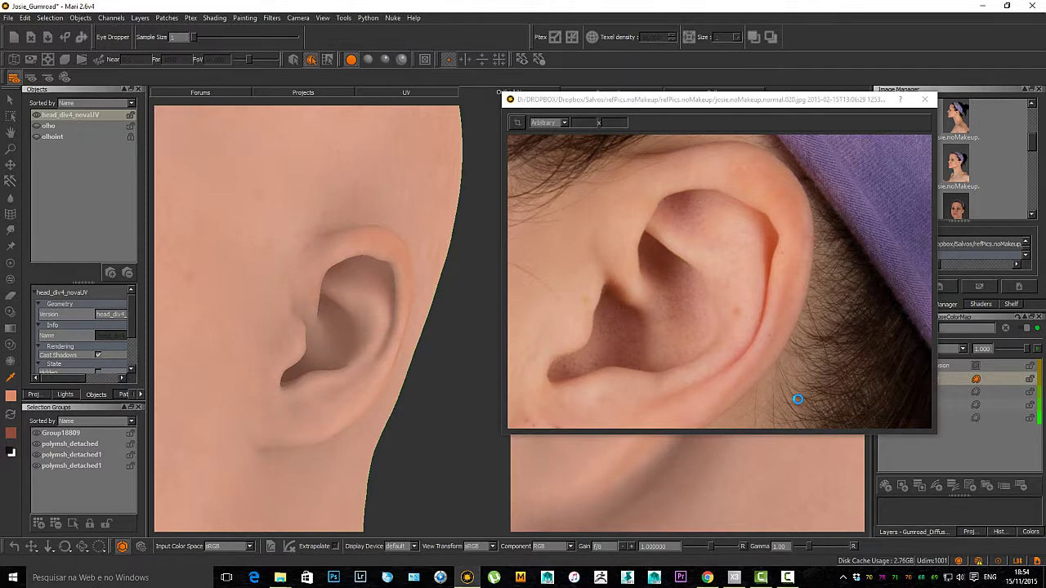
pyautogui.click(798, 400)
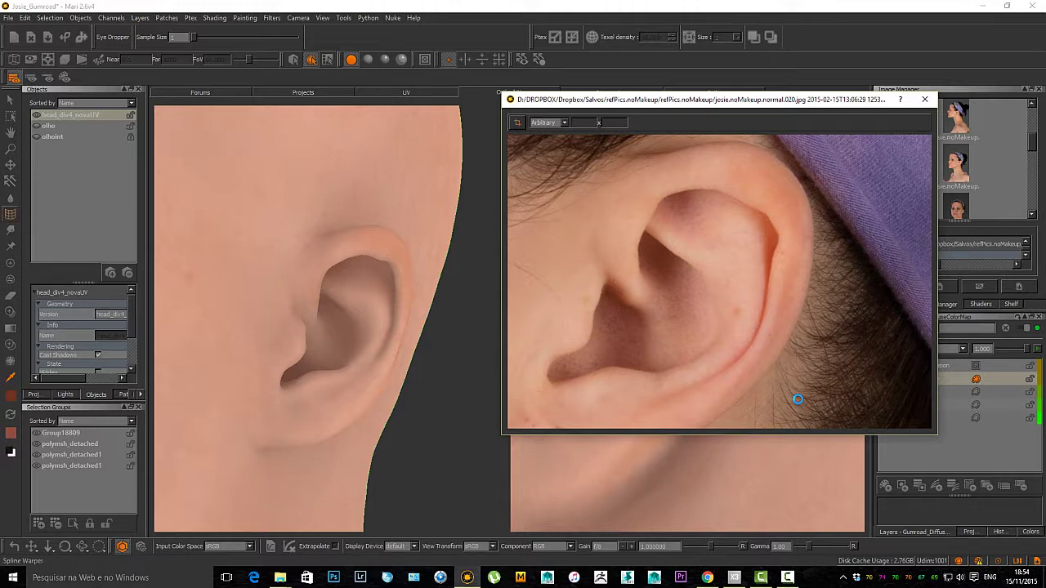
pyautogui.press('p')
pyautogui.scroll(5, 402, 331)
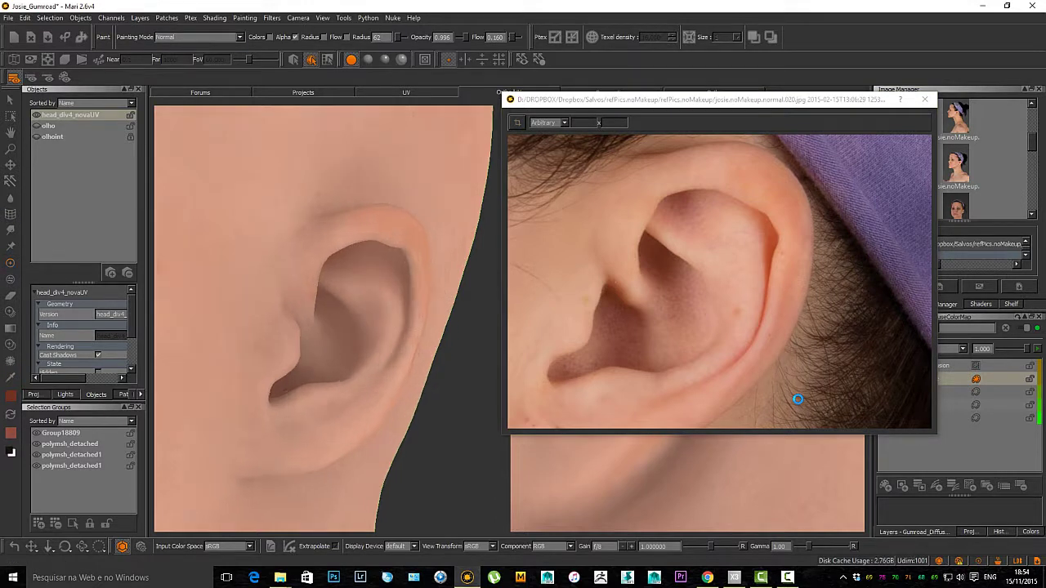
pyautogui.hotkey('ctrl', 'z')
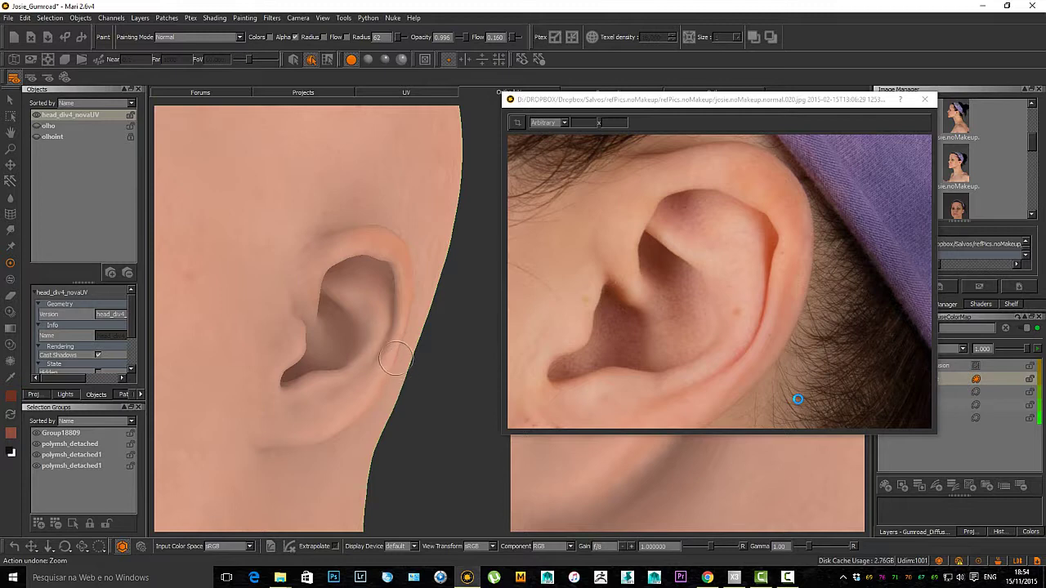
pyautogui.scroll(5, 396, 357)
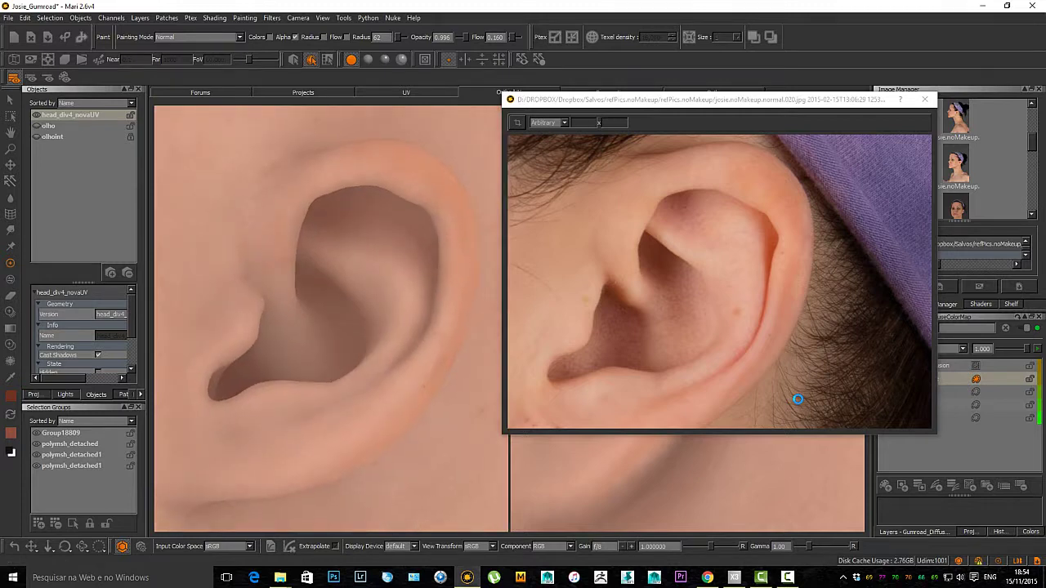
pyautogui.moveTo(678, 99); pyautogui.dragTo(230, 143)
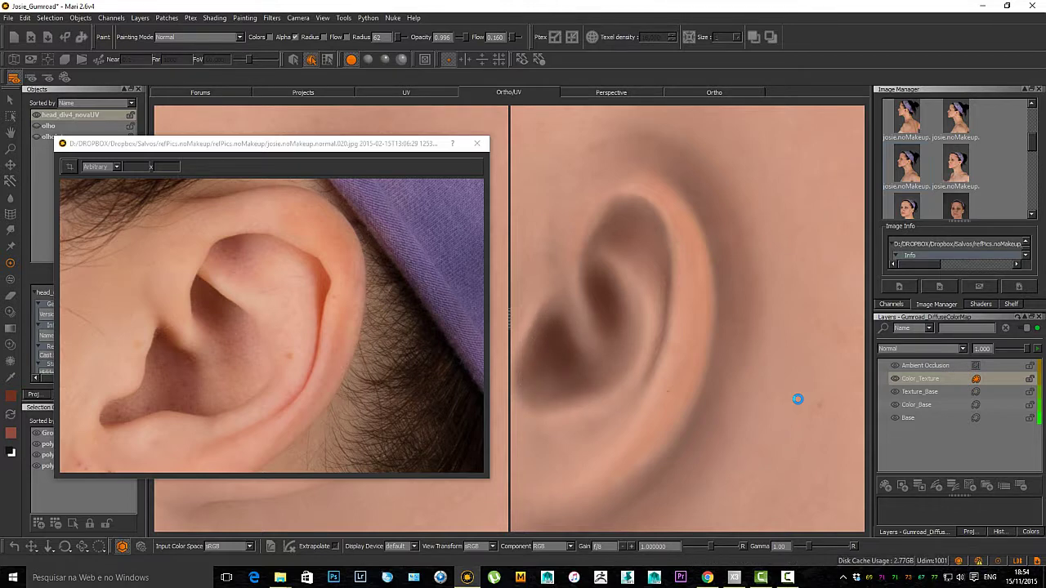
pyautogui.moveTo(272, 143); pyautogui.dragTo(364, 457)
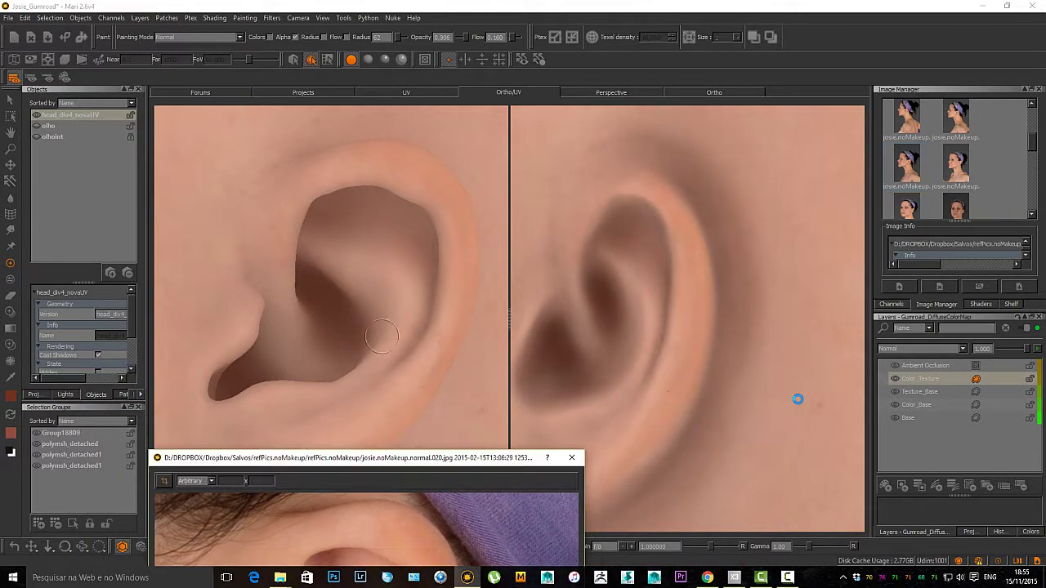
pyautogui.moveTo(351, 302)
pyautogui.keyDown('alt'); pyautogui.mouseDown()
pyautogui.moveTo(310, 325)
pyautogui.moveTo(364, 314)
pyautogui.mouseUp(); pyautogui.keyUp('alt')
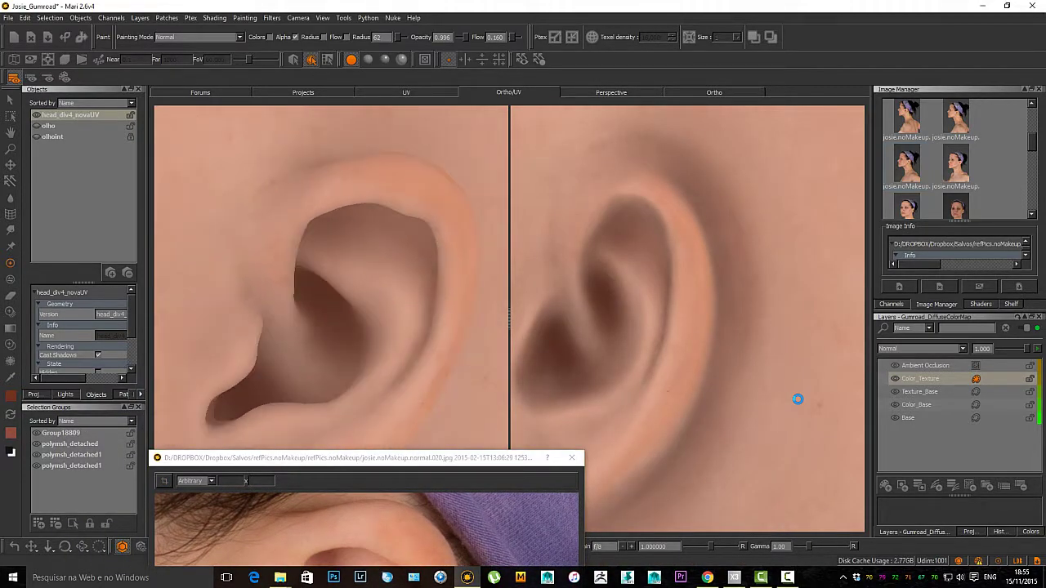
pyautogui.moveTo(364, 457); pyautogui.dragTo(644, 200)
pyautogui.scroll(-5, 297, 343)
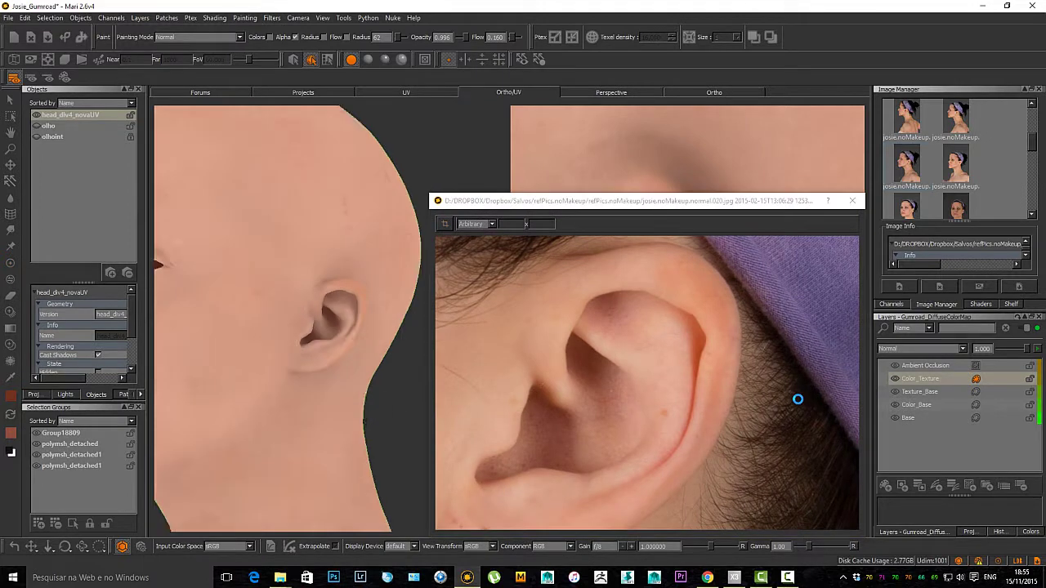
# Step: Paint the same dark reddish-brown into the right ear's inner hollows, bake the strokes and close the reference photo
pyautogui.moveTo(644, 200); pyautogui.dragTo(552, 308)
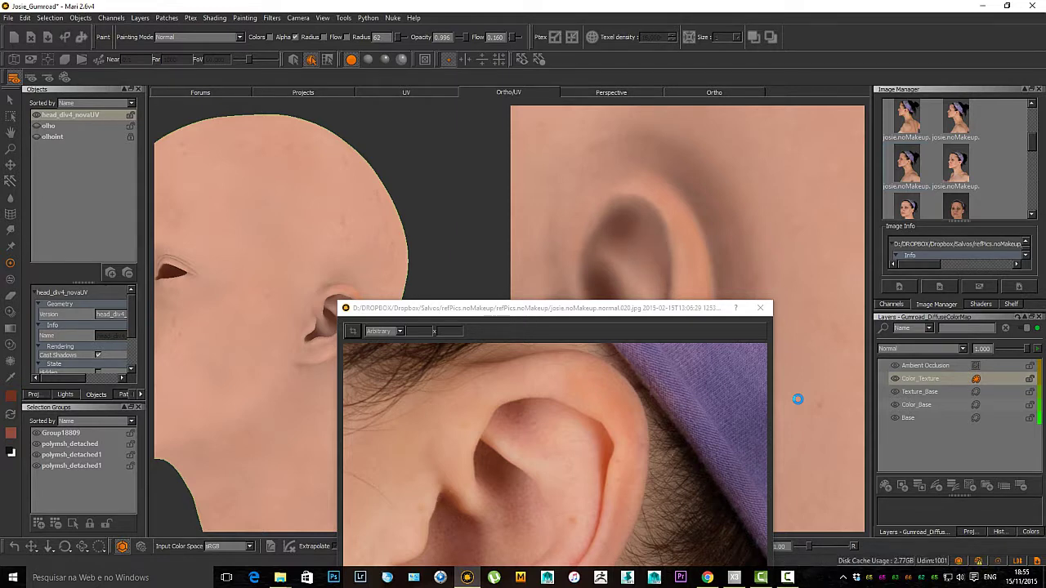
pyautogui.moveTo(601, 308); pyautogui.dragTo(569, 430)
pyautogui.keyDown('alt'); pyautogui.moveTo(196, 310); pyautogui.dragTo(294, 309); pyautogui.keyUp('alt')
pyautogui.keyDown('alt'); pyautogui.moveTo(294, 309); pyautogui.dragTo(385, 313, button='right'); pyautogui.keyUp('alt')
pyautogui.keyDown('alt'); pyautogui.moveTo(703, 319); pyautogui.dragTo(597, 319, button='right'); pyautogui.keyUp('alt')
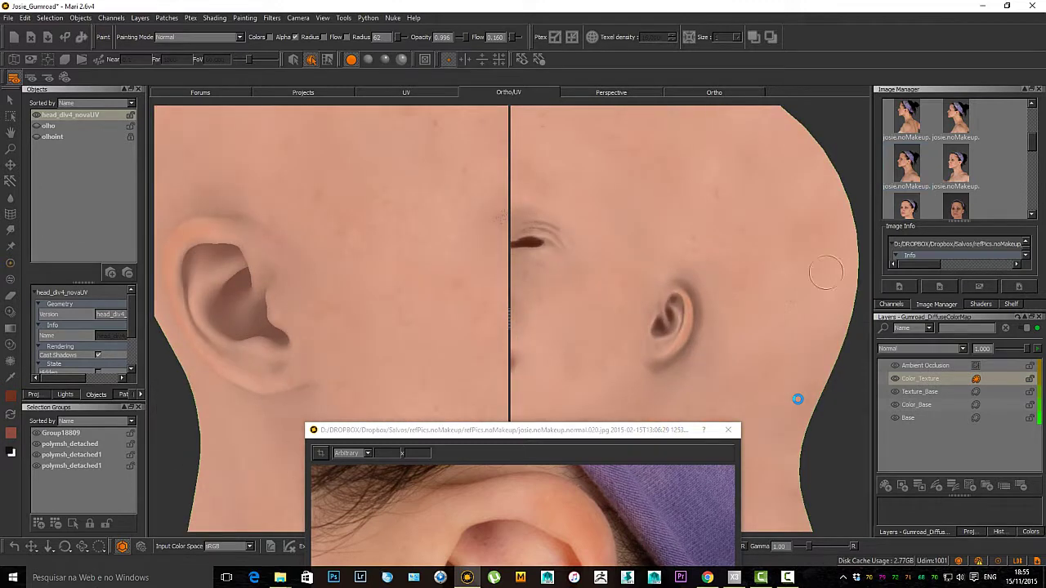
pyautogui.keyDown('alt'); pyautogui.moveTo(572, 286); pyautogui.dragTo(858, 292, button='middle'); pyautogui.keyUp('alt')
pyautogui.keyDown('alt'); pyautogui.moveTo(583, 336); pyautogui.dragTo(671, 323, button='middle'); pyautogui.keyUp('alt')
pyautogui.keyDown('alt'); pyautogui.moveTo(589, 335); pyautogui.dragTo(667, 351, button='right'); pyautogui.keyUp('alt')
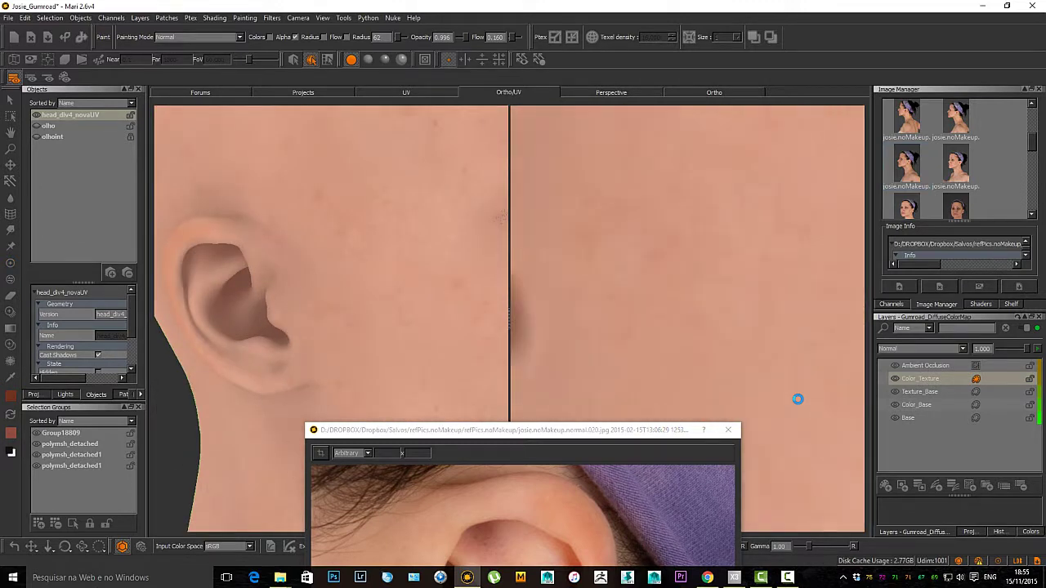
pyautogui.keyDown('alt'); pyautogui.moveTo(545, 308); pyautogui.dragTo(757, 331, button='middle'); pyautogui.keyUp('alt')
pyautogui.moveTo(524, 430); pyautogui.dragTo(301, 259)
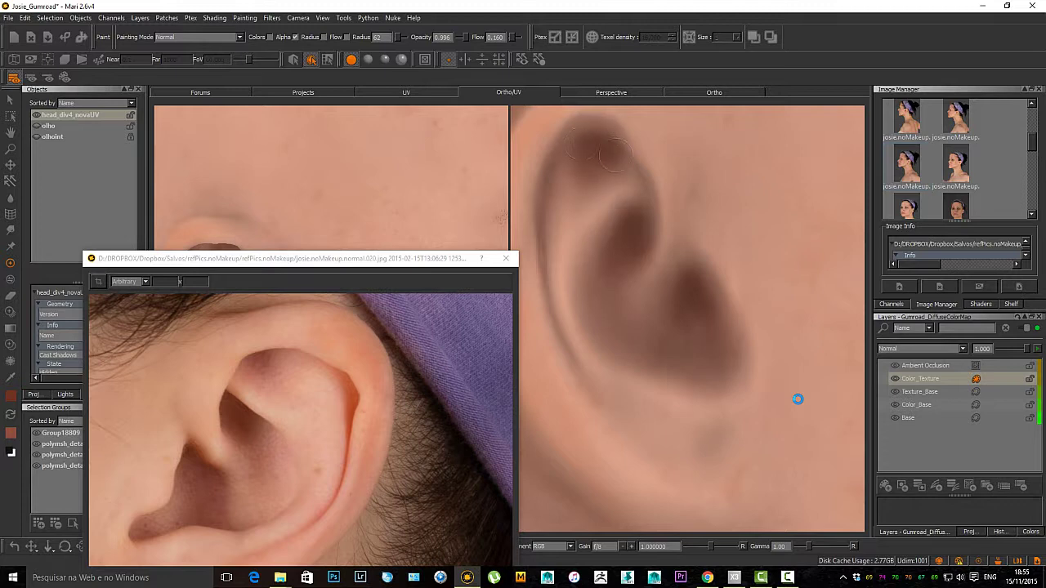
pyautogui.press('b')
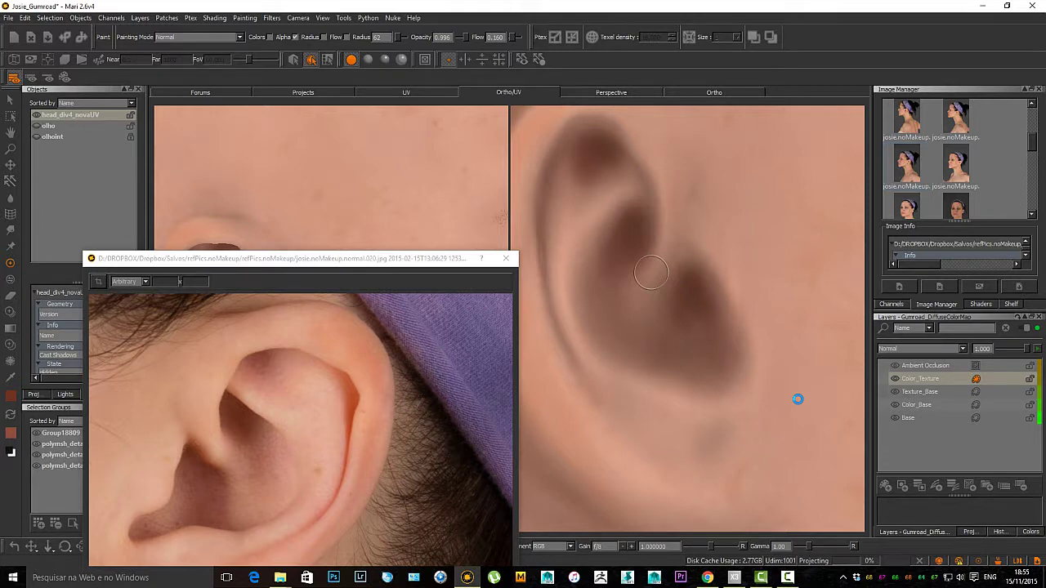
pyautogui.click(505, 258)
# Step: Hide the Ambient Occlusion layer and examine the flat painted color on both ears, the face and the neck
pyautogui.scroll(-5, 381, 294)
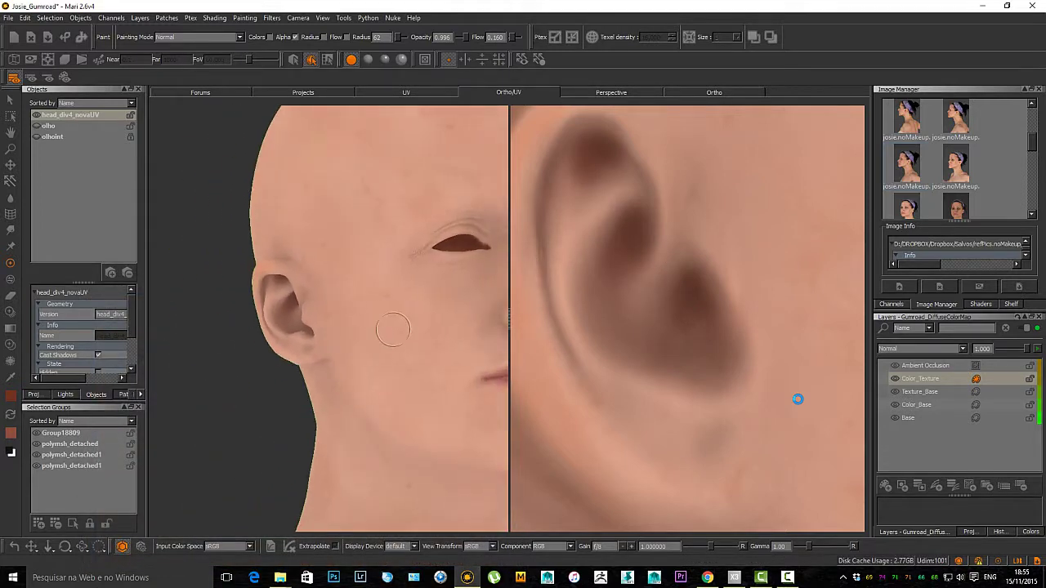
pyautogui.scroll(-2, 393, 330)
pyautogui.keyDown('alt'); pyautogui.moveTo(393, 330); pyautogui.dragTo(344, 329); pyautogui.keyUp('alt')
pyautogui.keyDown('alt'); pyautogui.moveTo(499, 331); pyautogui.dragTo(381, 321, button='middle'); pyautogui.keyUp('alt')
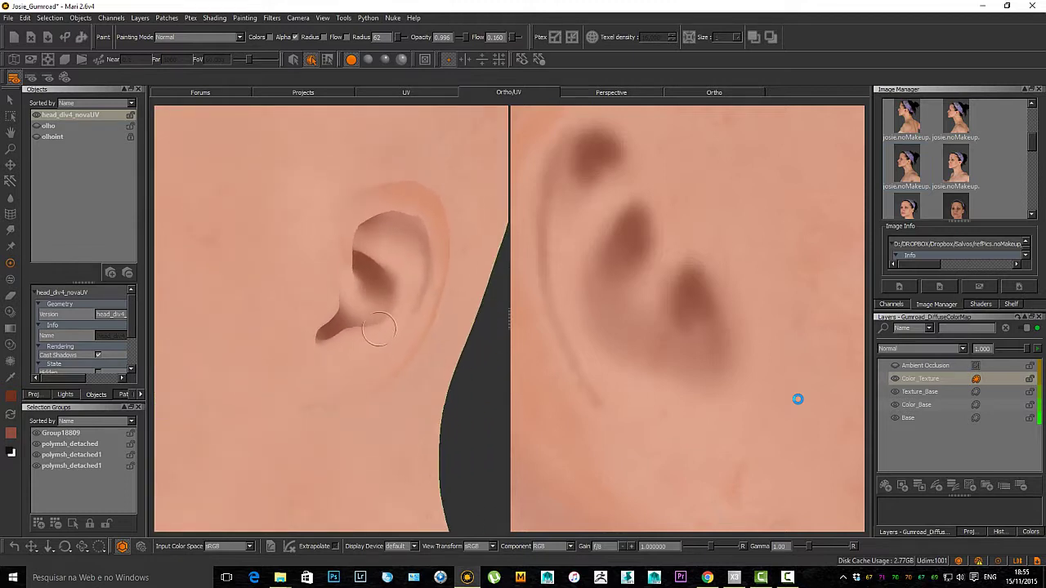
pyautogui.keyDown('alt'); pyautogui.moveTo(245, 327); pyautogui.dragTo(368, 329); pyautogui.keyUp('alt')
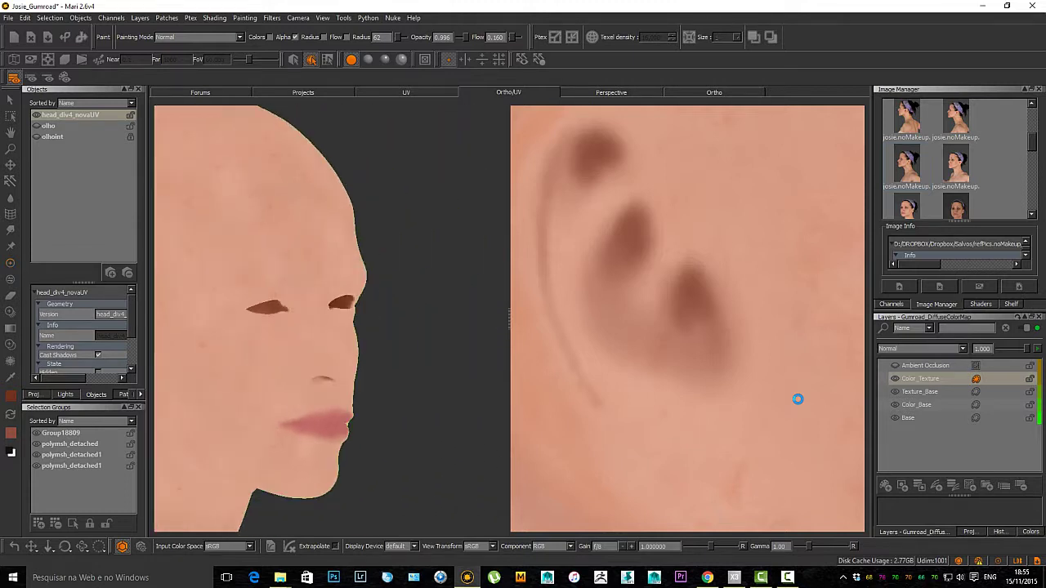
pyautogui.keyDown('alt'); pyautogui.moveTo(295, 328); pyautogui.dragTo(409, 329); pyautogui.keyUp('alt')
pyautogui.keyDown('alt'); pyautogui.moveTo(212, 352); pyautogui.dragTo(288, 342, button='middle'); pyautogui.keyUp('alt')
pyautogui.keyDown('alt'); pyautogui.moveTo(237, 343); pyautogui.dragTo(294, 346, button='right'); pyautogui.keyUp('alt')
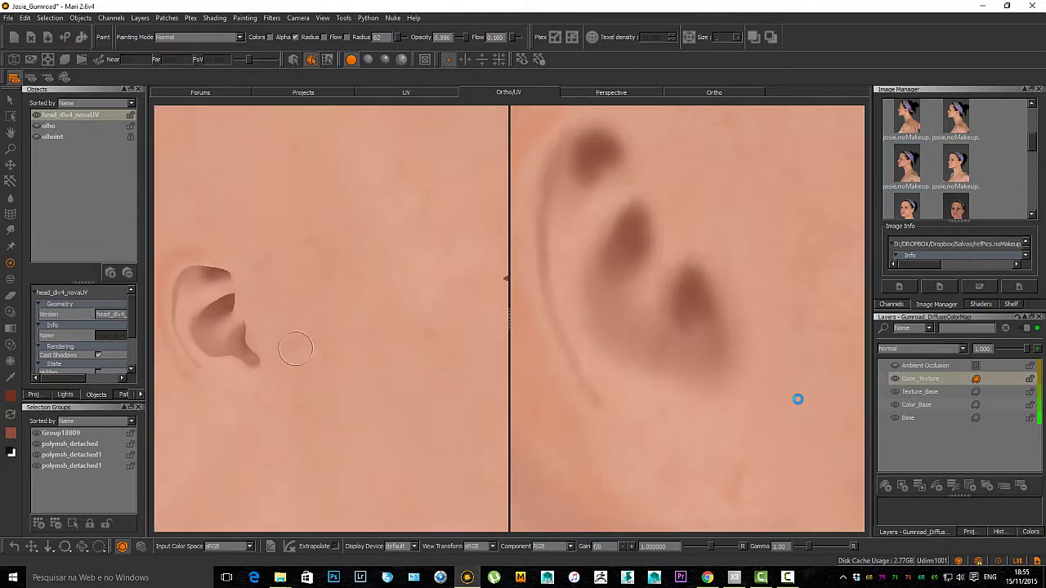
pyautogui.moveTo(294, 346)
pyautogui.keyDown('alt'); pyautogui.mouseDown()
pyautogui.moveTo(217, 341)
pyautogui.moveTo(303, 344)
pyautogui.mouseUp(); pyautogui.keyUp('alt')
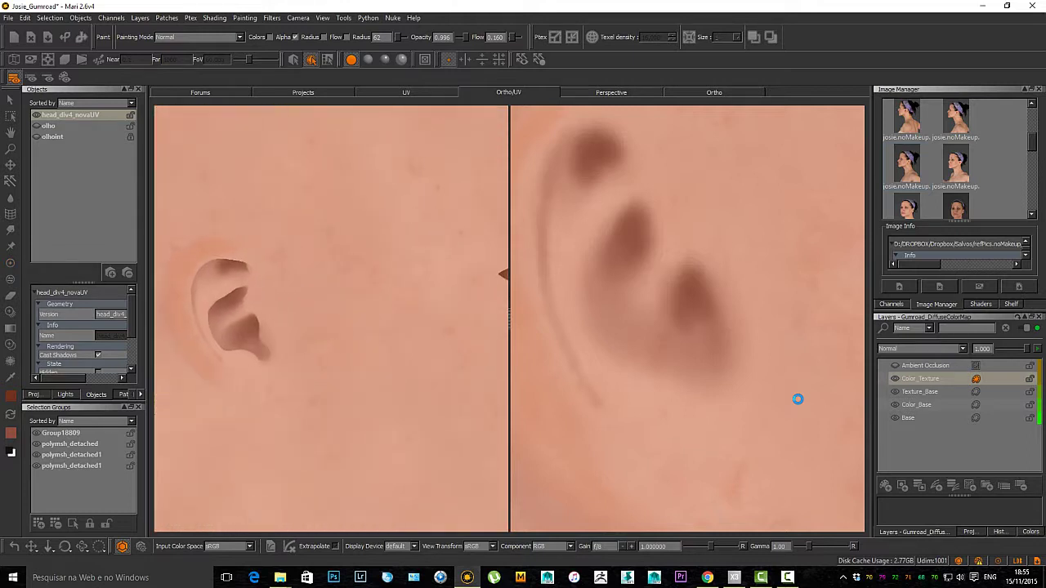
pyautogui.keyDown('alt'); pyautogui.moveTo(409, 345); pyautogui.dragTo(368, 345, button='right'); pyautogui.keyUp('alt')
pyautogui.keyDown('alt'); pyautogui.moveTo(368, 345); pyautogui.dragTo(360, 344); pyautogui.keyUp('alt')
pyautogui.keyDown('alt'); pyautogui.moveTo(361, 344); pyautogui.dragTo(303, 352, button='right'); pyautogui.keyUp('alt')
pyautogui.keyDown('alt'); pyautogui.moveTo(458, 367); pyautogui.dragTo(371, 374); pyautogui.keyUp('alt')
pyautogui.hotkey('ctrl', 'Down')
pyautogui.hotkey('ctrl', 'Up')
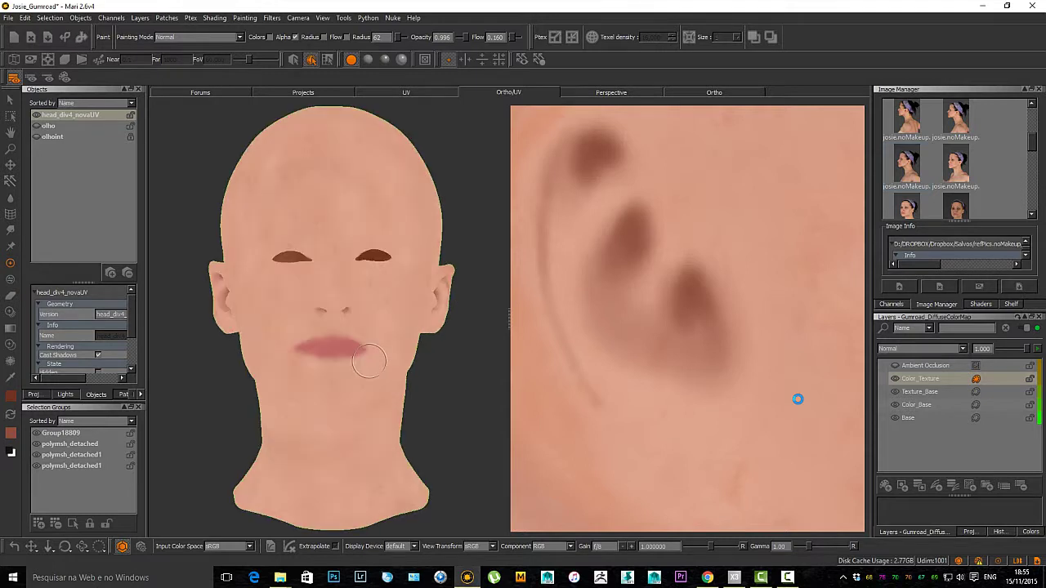
pyautogui.keyDown('alt'); pyautogui.moveTo(333, 333); pyautogui.dragTo(365, 336, button='right'); pyautogui.keyUp('alt')
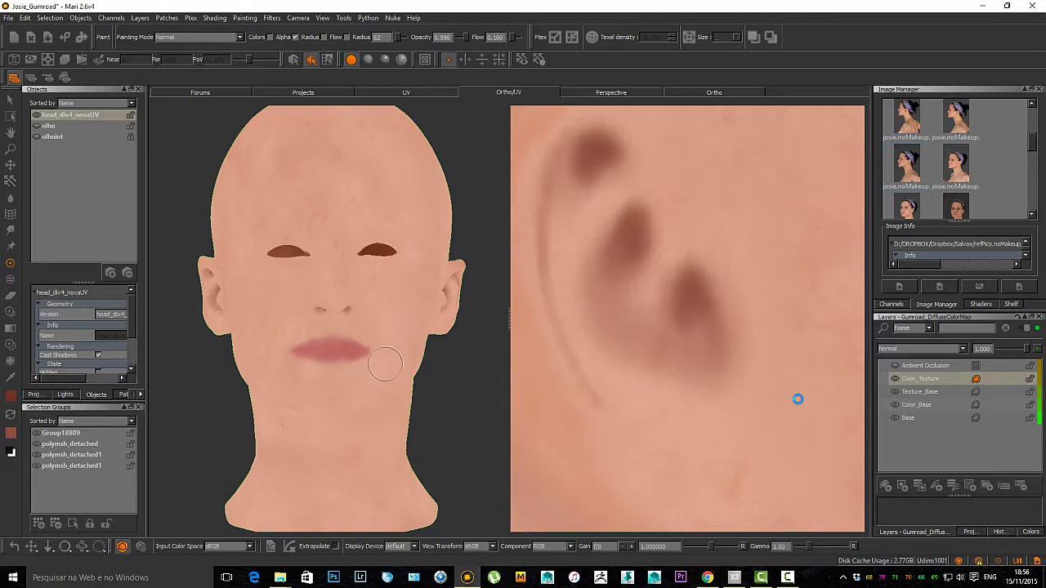
pyautogui.scroll(-2, 385, 364)
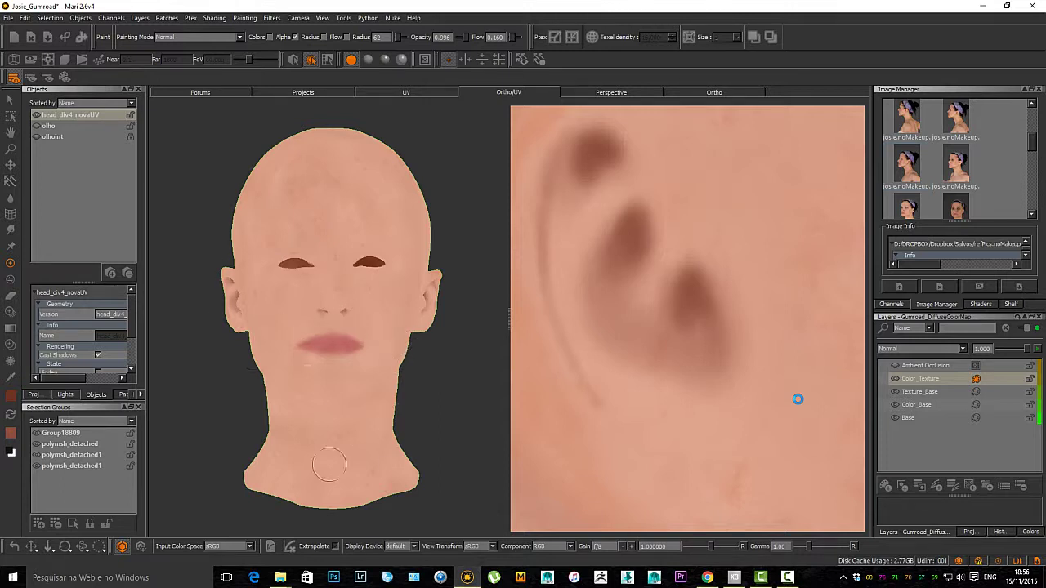
pyautogui.scroll(2, 379, 363)
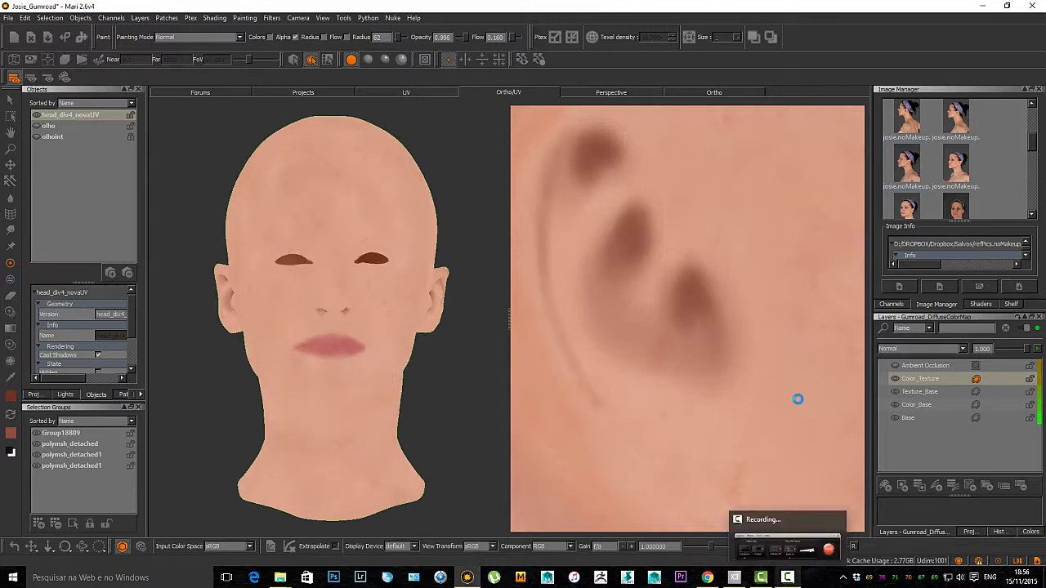
pyautogui.press('F9')
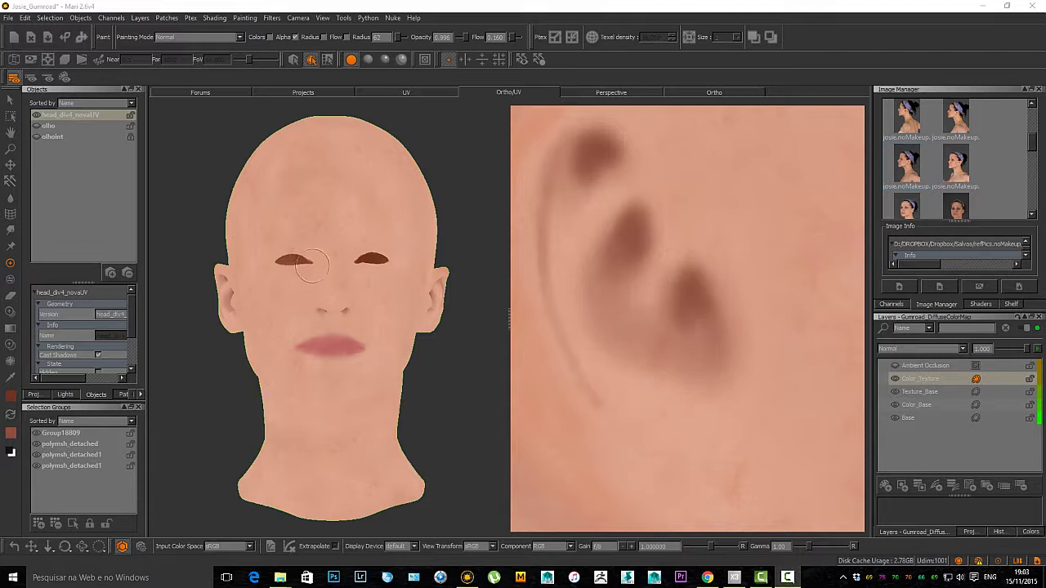
pyautogui.keyDown('alt'); pyautogui.moveTo(393, 340); pyautogui.dragTo(398, 350, button='right'); pyautogui.keyUp('alt')
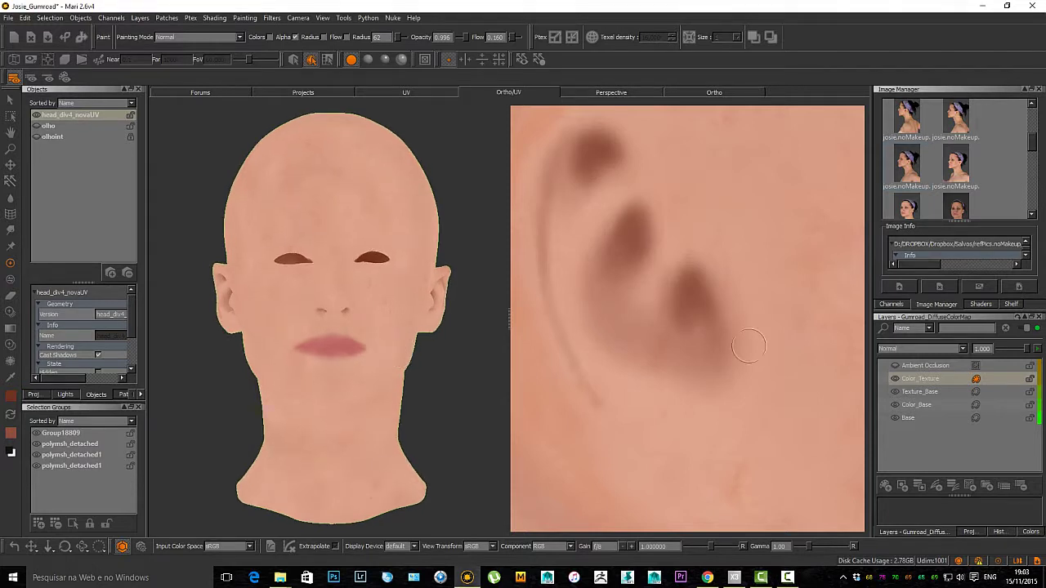
# Step: Add a new paint layer above Color_Texture and name it Texture_Photo
pyautogui.click(886, 486)
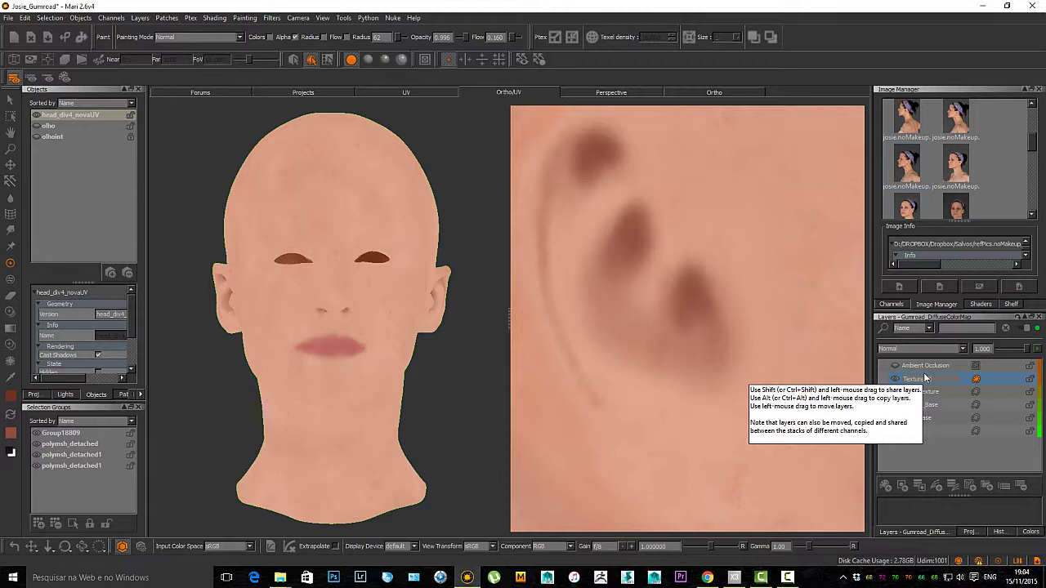
pyautogui.write('to')
pyautogui.press('Return')
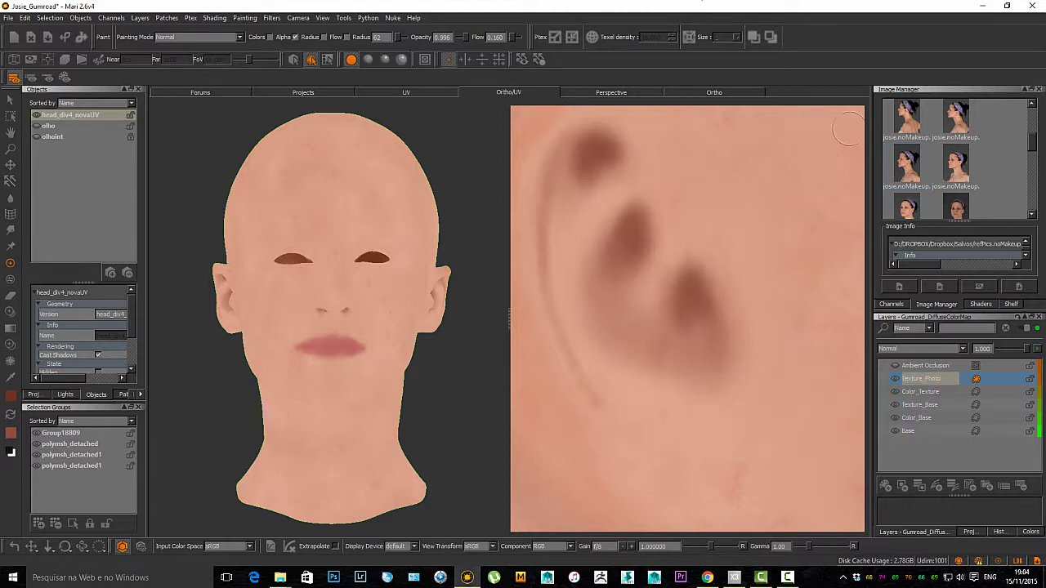
# Step: Load the front-view reference photo of the face for Paint Through and frame the front of the head model
pyautogui.moveTo(1036, 144); pyautogui.dragTo(1043, 167)
pyautogui.moveTo(970, 176); pyautogui.dragTo(348, 288)
pyautogui.keyDown('alt'); pyautogui.moveTo(370, 316); pyautogui.dragTo(376, 315, button='right'); pyautogui.keyUp('alt')
pyautogui.keyDown('alt'); pyautogui.moveTo(374, 315); pyautogui.dragTo(376, 351, button='middle'); pyautogui.keyUp('alt')
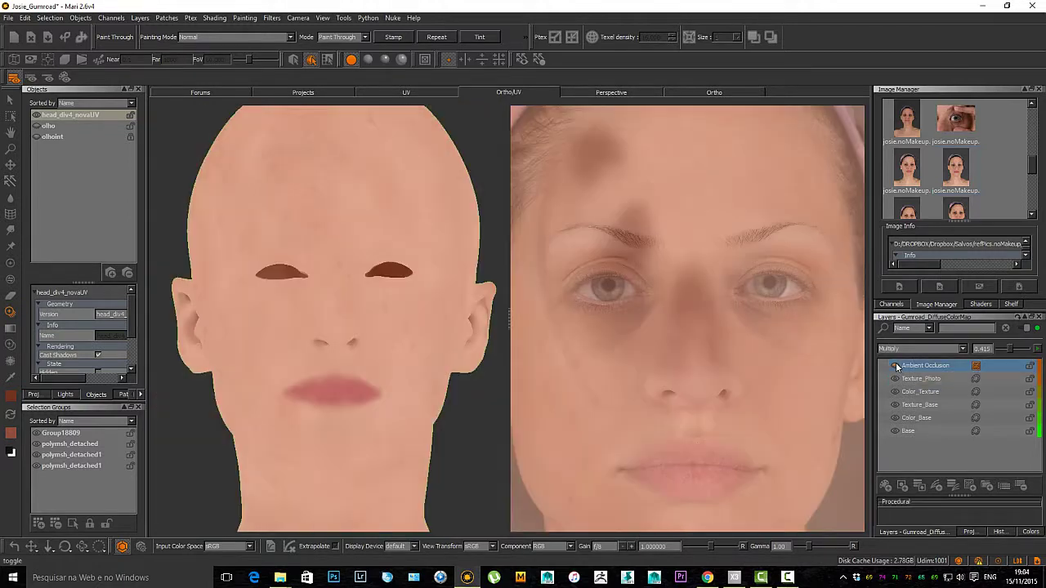
# Step: Turn the Ambient Occlusion layer back on, frame the face closer and make Texture_Photo the active layer
pyautogui.click(916, 366)
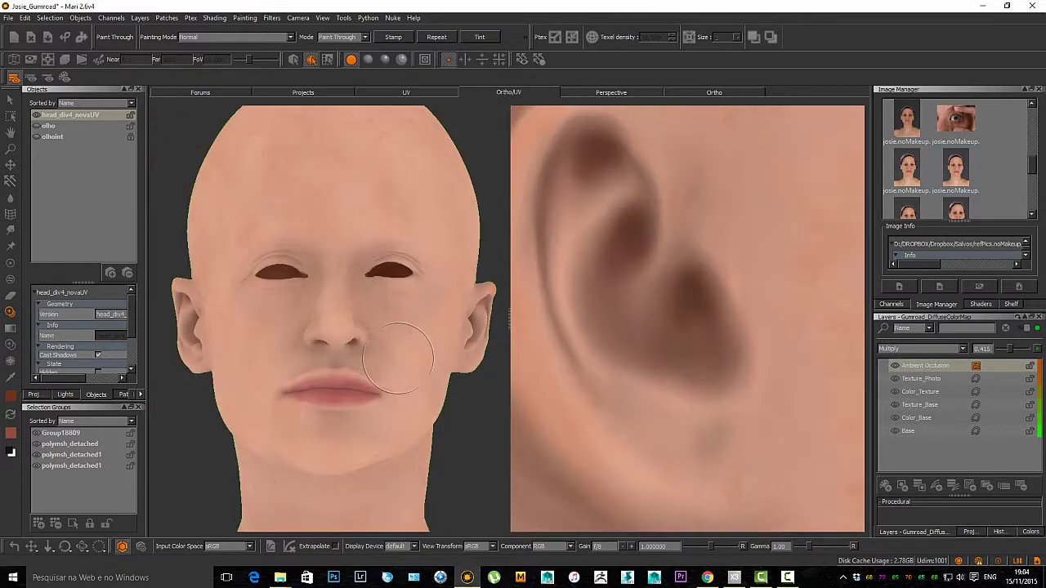
pyautogui.keyDown('alt'); pyautogui.moveTo(410, 338); pyautogui.dragTo(420, 359, button='middle'); pyautogui.keyUp('alt')
pyautogui.keyDown('alt'); pyautogui.moveTo(421, 359); pyautogui.dragTo(420, 354, button='right'); pyautogui.keyUp('alt')
pyautogui.keyDown('alt'); pyautogui.moveTo(420, 354); pyautogui.dragTo(409, 363, button='middle'); pyautogui.keyUp('alt')
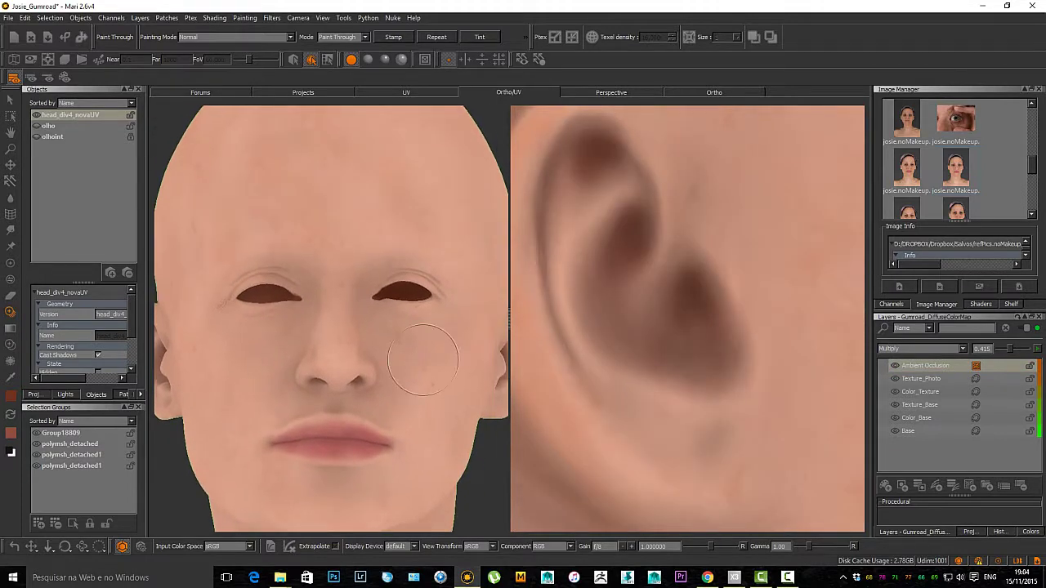
pyautogui.click(924, 379)
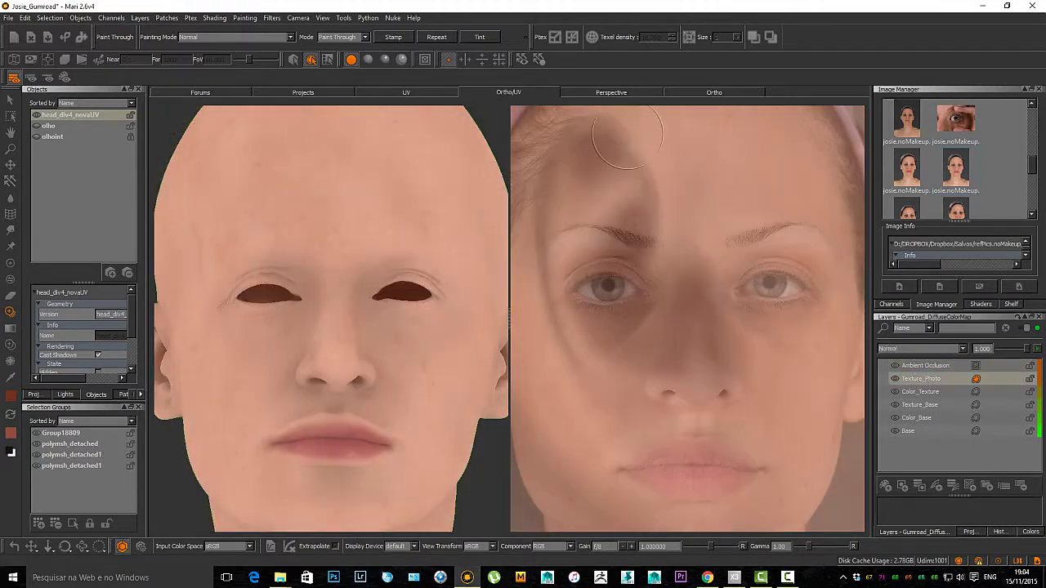
# Step: Switch to the orthographic view and frame the front of the head around the eyes, nose and mouth
pyautogui.click(716, 93)
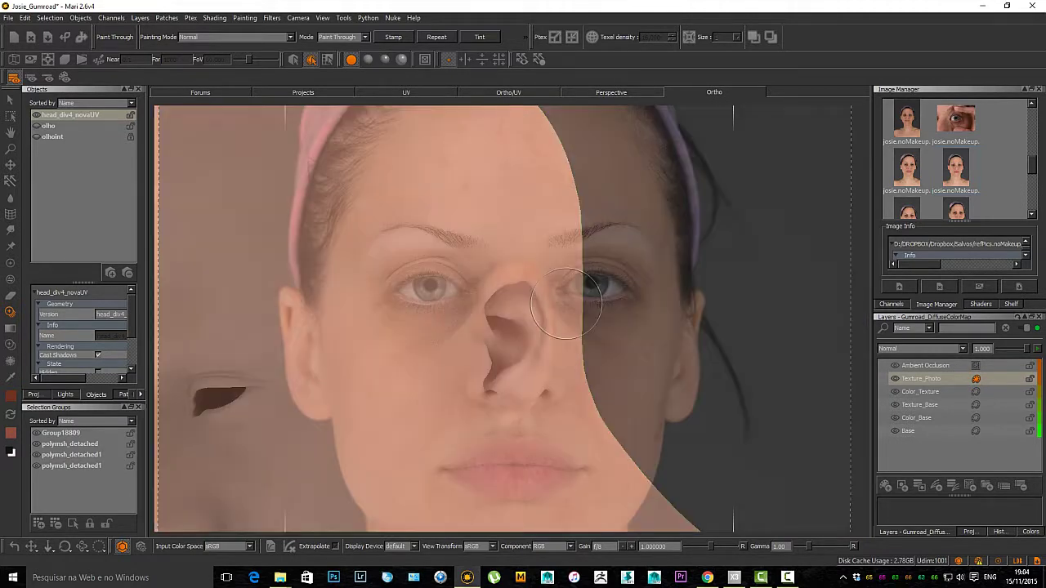
pyautogui.press('a')
pyautogui.keyDown('alt'); pyautogui.moveTo(619, 429); pyautogui.dragTo(552, 300, button='right'); pyautogui.keyUp('alt')
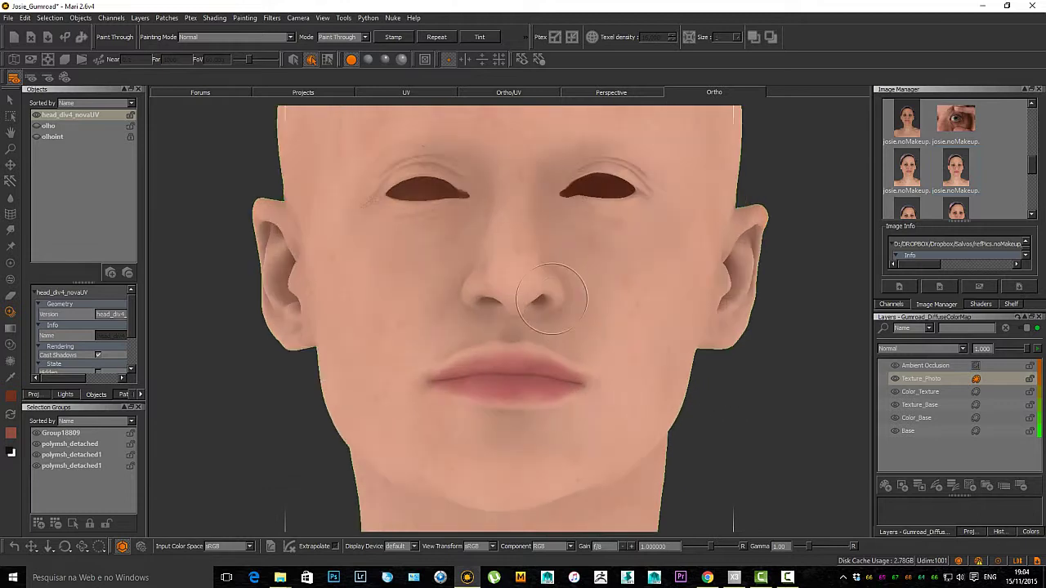
pyautogui.keyDown('alt'); pyautogui.moveTo(542, 289); pyautogui.dragTo(551, 364, button='middle'); pyautogui.keyUp('alt')
pyautogui.keyDown('alt'); pyautogui.moveTo(551, 365); pyautogui.dragTo(547, 348, button='right'); pyautogui.keyUp('alt')
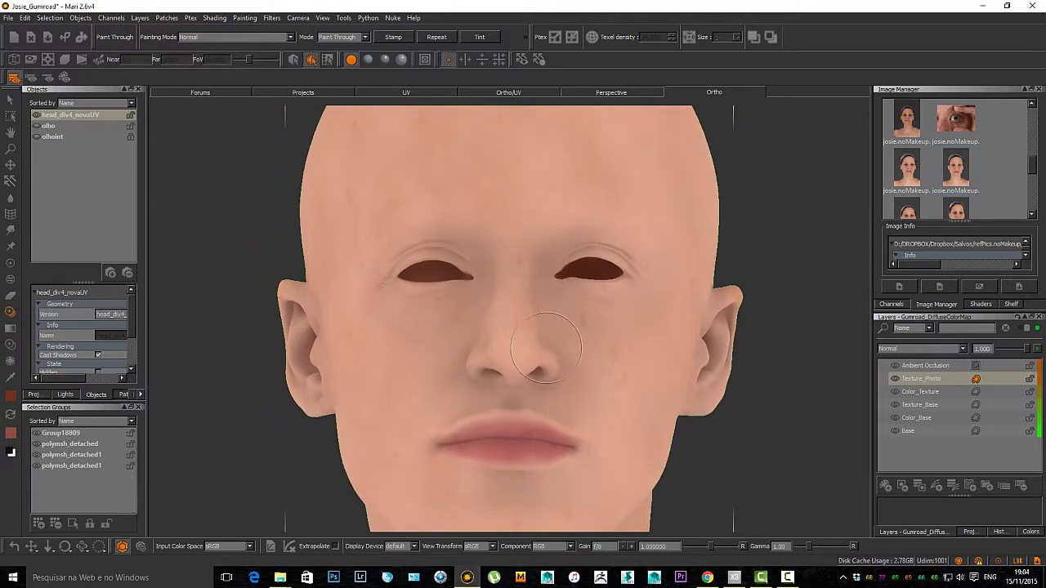
pyautogui.keyDown('alt'); pyautogui.moveTo(547, 347); pyautogui.dragTo(542, 357, button='middle'); pyautogui.keyUp('alt')
pyautogui.keyDown('alt'); pyautogui.moveTo(542, 357); pyautogui.dragTo(561, 356, button='right'); pyautogui.keyUp('alt')
pyautogui.keyDown('alt'); pyautogui.moveTo(562, 356); pyautogui.dragTo(556, 344, button='middle'); pyautogui.keyUp('alt')
pyautogui.keyDown('alt'); pyautogui.moveTo(556, 344); pyautogui.dragTo(565, 340, button='right'); pyautogui.keyUp('alt')
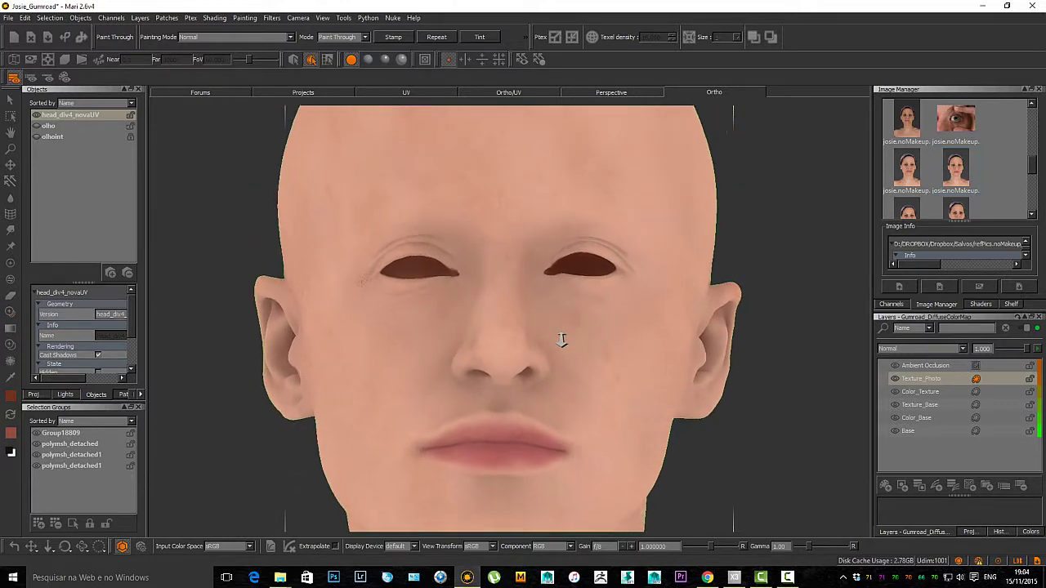
pyautogui.keyDown('alt'); pyautogui.moveTo(565, 340); pyautogui.dragTo(567, 334, button='middle'); pyautogui.keyUp('alt')
pyautogui.keyDown('alt'); pyautogui.moveTo(567, 334); pyautogui.dragTo(570, 342, button='right'); pyautogui.keyUp('alt')
pyautogui.keyDown('alt'); pyautogui.moveTo(571, 342); pyautogui.dragTo(573, 341, button='middle'); pyautogui.keyUp('alt')
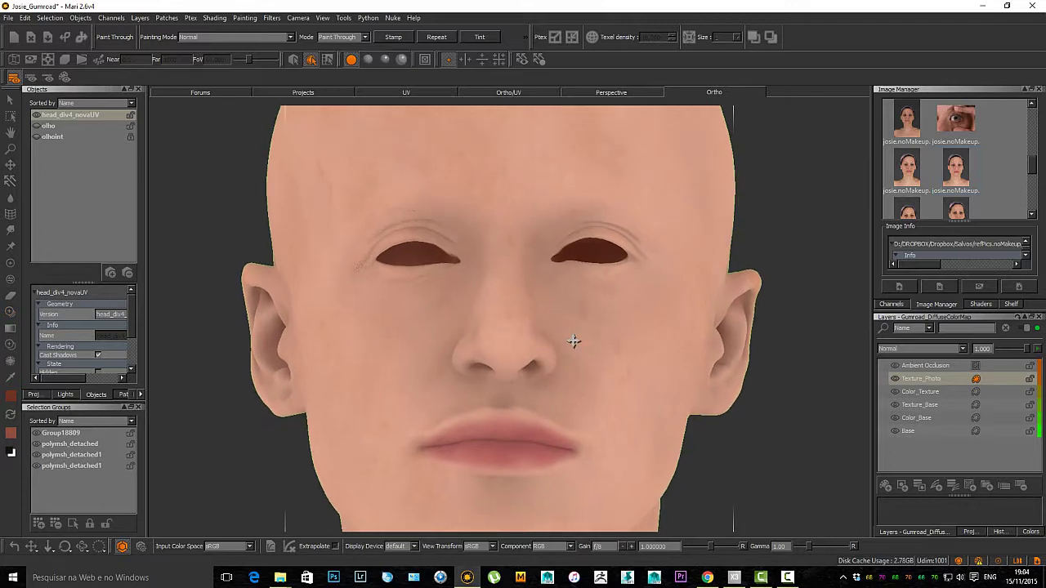
pyautogui.keyDown('alt'); pyautogui.moveTo(574, 342); pyautogui.dragTo(573, 344); pyautogui.keyUp('alt')
# Step: Try out scaling, rotating and moving the Paint Through reference photo over the front of the face
pyautogui.keyDown('ctrl'); pyautogui.keyDown('shift'); pyautogui.moveTo(499, 328); pyautogui.dragTo(509, 350); pyautogui.keyUp('shift'); pyautogui.keyUp('ctrl')
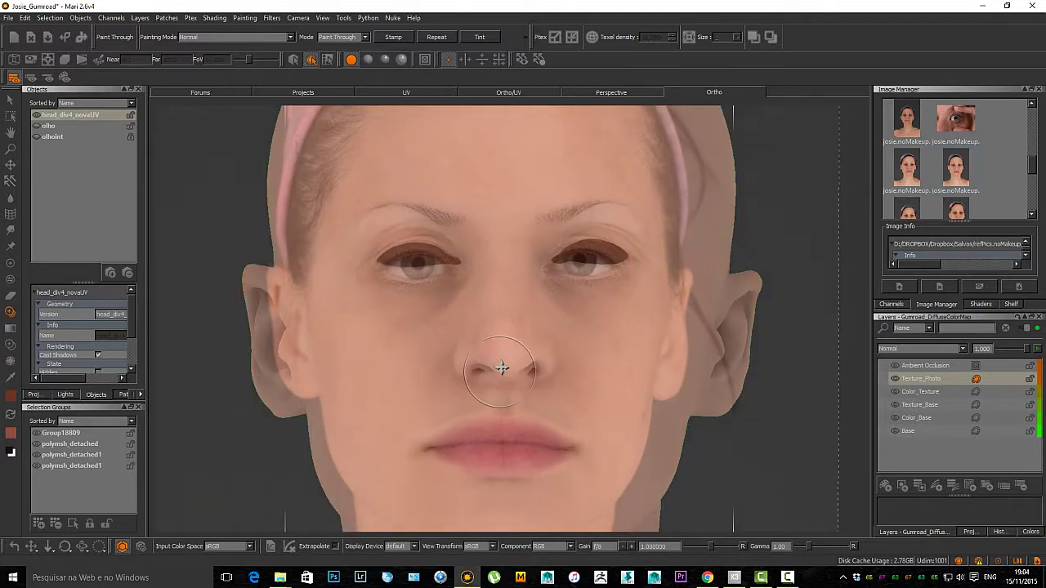
pyautogui.moveTo(489, 311)
pyautogui.mouseDown()
pyautogui.moveTo(502, 338)
pyautogui.moveTo(489, 318)
pyautogui.mouseUp()
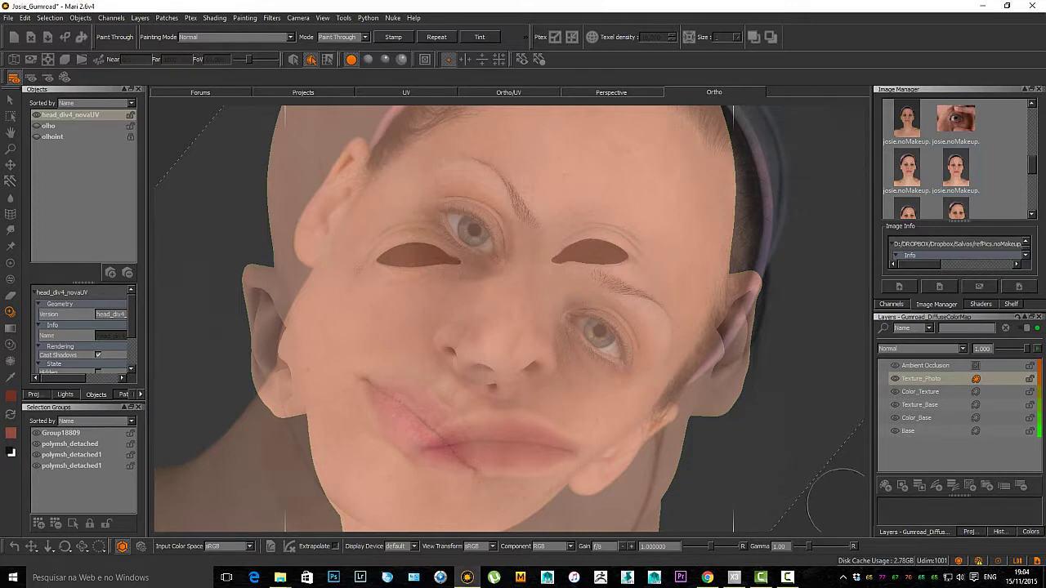
pyautogui.keyDown('alt'); pyautogui.moveTo(763, 429); pyautogui.dragTo(743, 390, button='middle'); pyautogui.keyUp('alt')
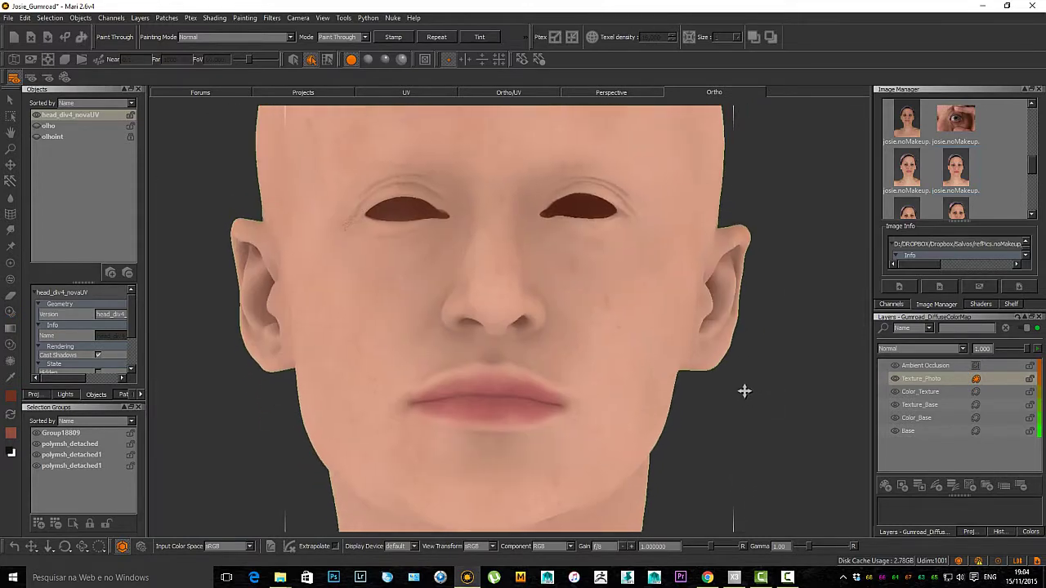
pyautogui.keyDown('shift'); pyautogui.moveTo(610, 393); pyautogui.dragTo(627, 200); pyautogui.keyUp('shift')
pyautogui.keyDown('shift'); pyautogui.moveTo(619, 442); pyautogui.dragTo(639, 278); pyautogui.keyUp('shift')
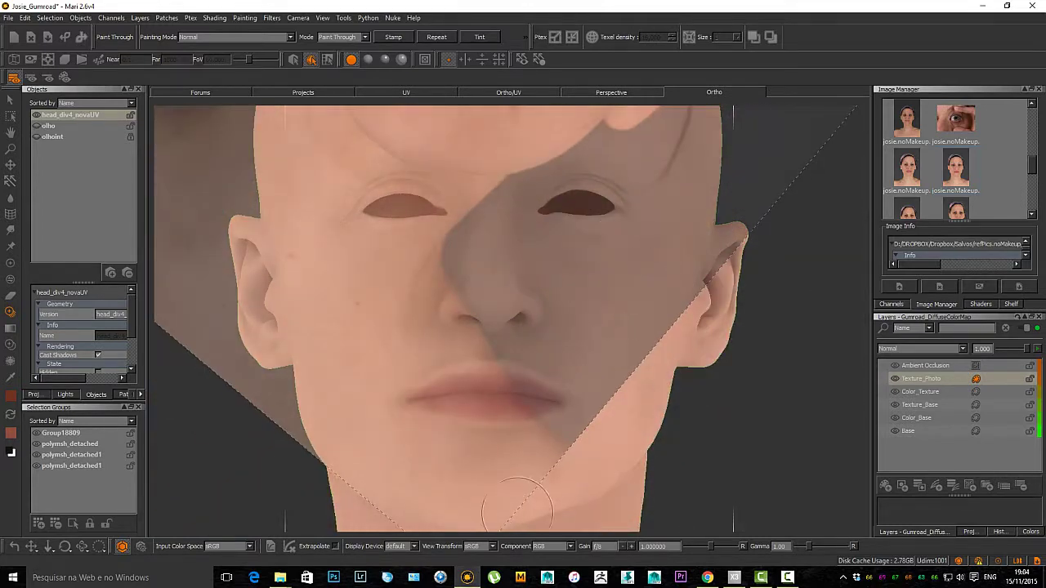
pyautogui.keyDown('shift'); pyautogui.moveTo(513, 488); pyautogui.dragTo(546, 344); pyautogui.keyUp('shift')
pyautogui.press("'")
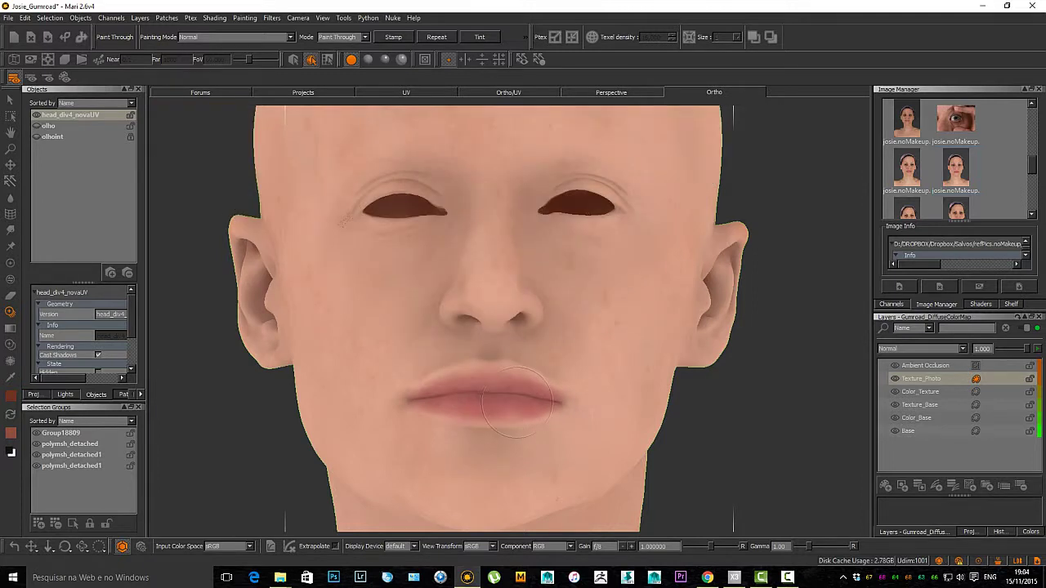
pyautogui.keyDown('alt'); pyautogui.moveTo(541, 352); pyautogui.dragTo(557, 382, button='right'); pyautogui.keyUp('alt')
pyautogui.keyDown('alt'); pyautogui.moveTo(559, 385); pyautogui.dragTo(566, 409, button='middle'); pyautogui.keyUp('alt')
pyautogui.press("'")
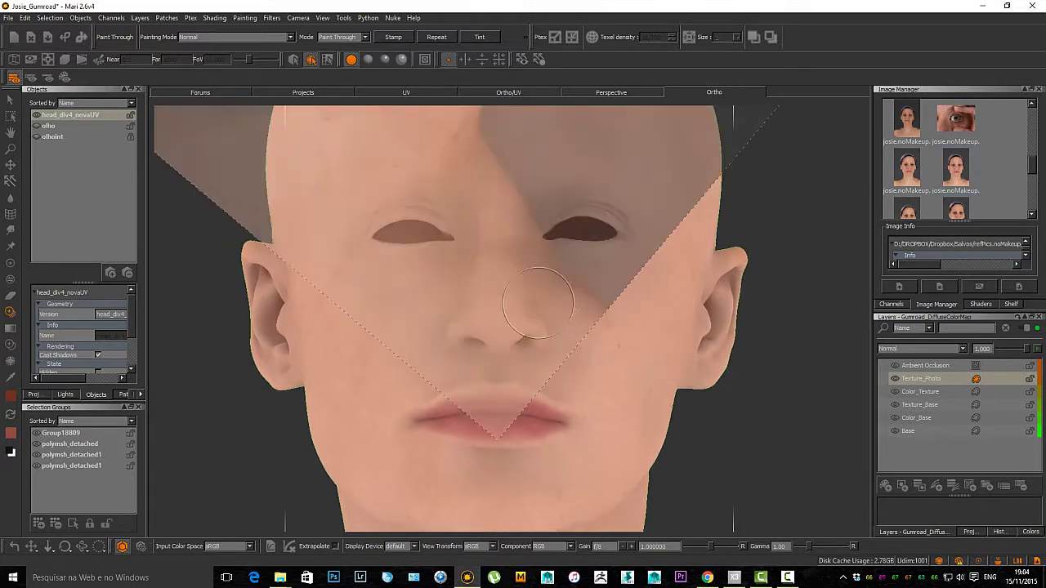
pyautogui.keyDown('ctrl'); pyautogui.keyDown('shift'); pyautogui.moveTo(502, 248); pyautogui.dragTo(460, 243); pyautogui.keyUp('shift'); pyautogui.keyUp('ctrl')
pyautogui.keyDown('ctrl'); pyautogui.moveTo(460, 243); pyautogui.dragTo(770, 242); pyautogui.keyUp('ctrl')
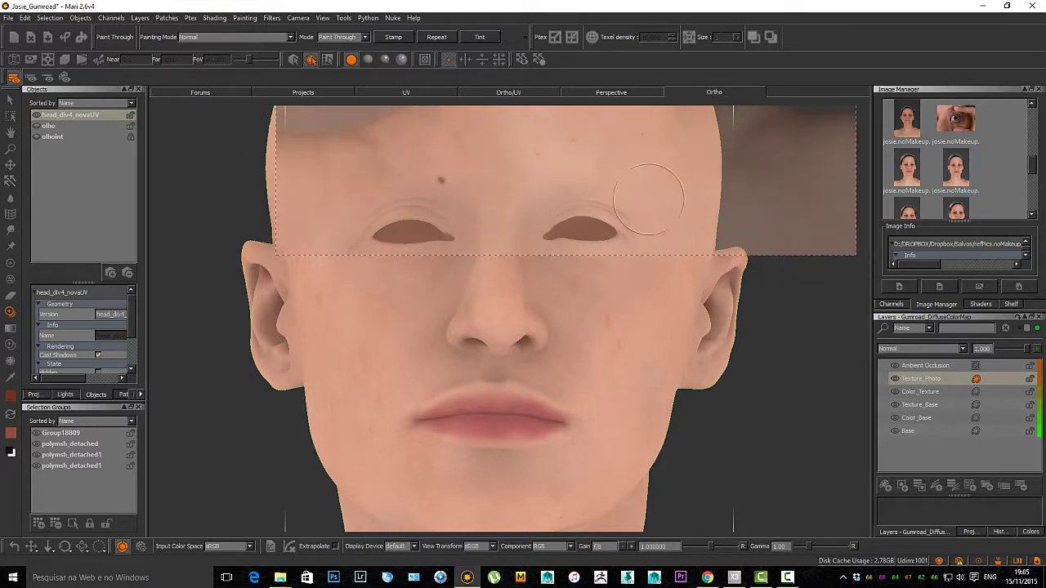
pyautogui.keyDown('shift'); pyautogui.moveTo(625, 116); pyautogui.dragTo(537, 393); pyautogui.keyUp('shift')
pyautogui.keyDown('shift'); pyautogui.moveTo(467, 270); pyautogui.dragTo(470, 398); pyautogui.keyUp('shift')
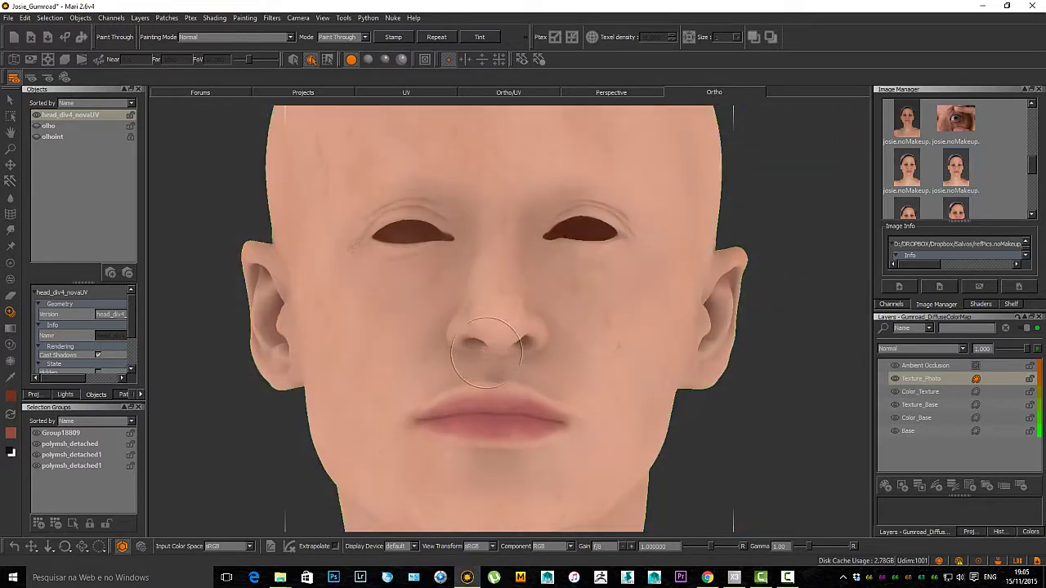
# Step: Reframe the head and align the reference photo's eyes, nose and mouth with the model's features
pyautogui.keyDown('alt'); pyautogui.moveTo(486, 347); pyautogui.dragTo(459, 343, button='right'); pyautogui.keyUp('alt')
pyautogui.keyDown('alt'); pyautogui.moveTo(470, 336); pyautogui.dragTo(480, 352, button='middle'); pyautogui.keyUp('alt')
pyautogui.keyDown('alt'); pyautogui.moveTo(479, 351); pyautogui.dragTo(480, 358, button='right'); pyautogui.keyUp('alt')
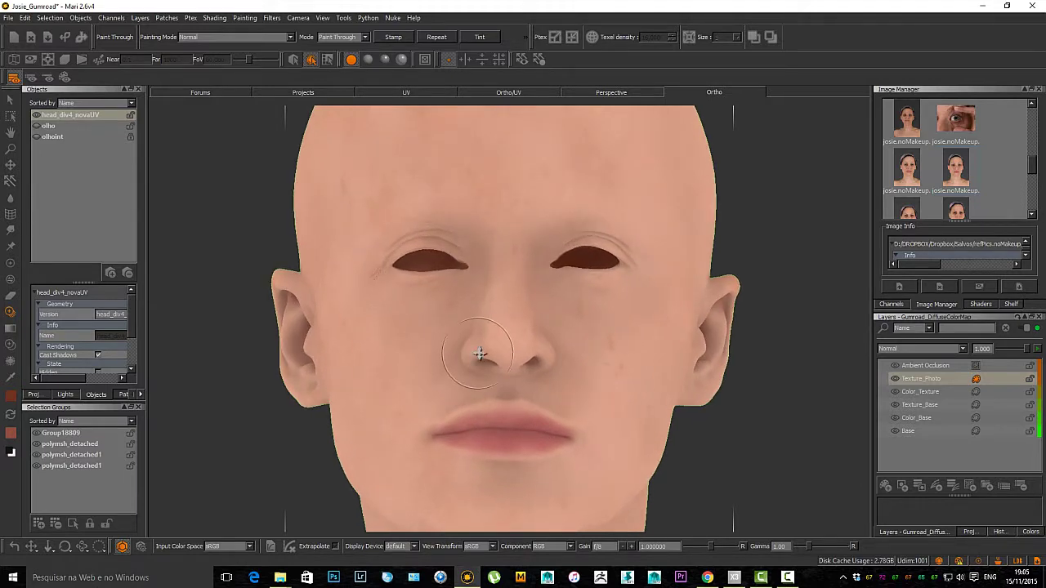
pyautogui.keyDown('alt'); pyautogui.moveTo(480, 353); pyautogui.dragTo(486, 355, button='middle'); pyautogui.keyUp('alt')
pyautogui.keyDown('shift'); pyautogui.moveTo(507, 345); pyautogui.dragTo(524, 348); pyautogui.keyUp('shift')
pyautogui.moveTo(494, 345)
pyautogui.keyDown('ctrl'); pyautogui.keyDown('shift'); pyautogui.mouseDown()
pyautogui.moveTo(554, 407)
pyautogui.moveTo(492, 356)
pyautogui.mouseUp(); pyautogui.keyUp('shift'); pyautogui.keyUp('ctrl')
pyautogui.keyDown('shift'); pyautogui.moveTo(508, 355); pyautogui.dragTo(506, 349); pyautogui.keyUp('shift')
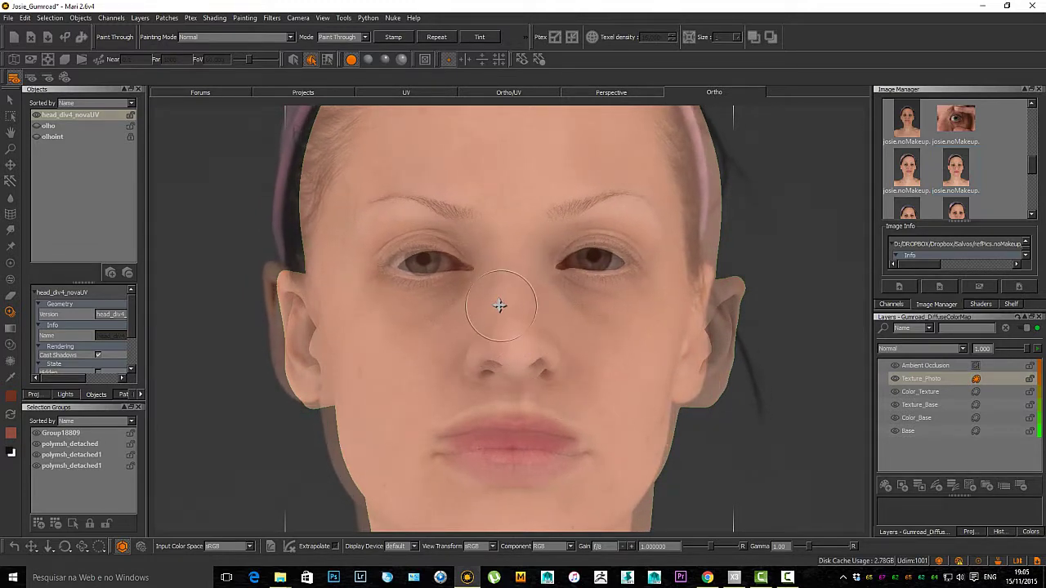
pyautogui.moveTo(498, 298)
pyautogui.mouseDown()
pyautogui.moveTo(511, 306)
pyautogui.moveTo(497, 294)
pyautogui.moveTo(505, 298)
pyautogui.mouseUp()
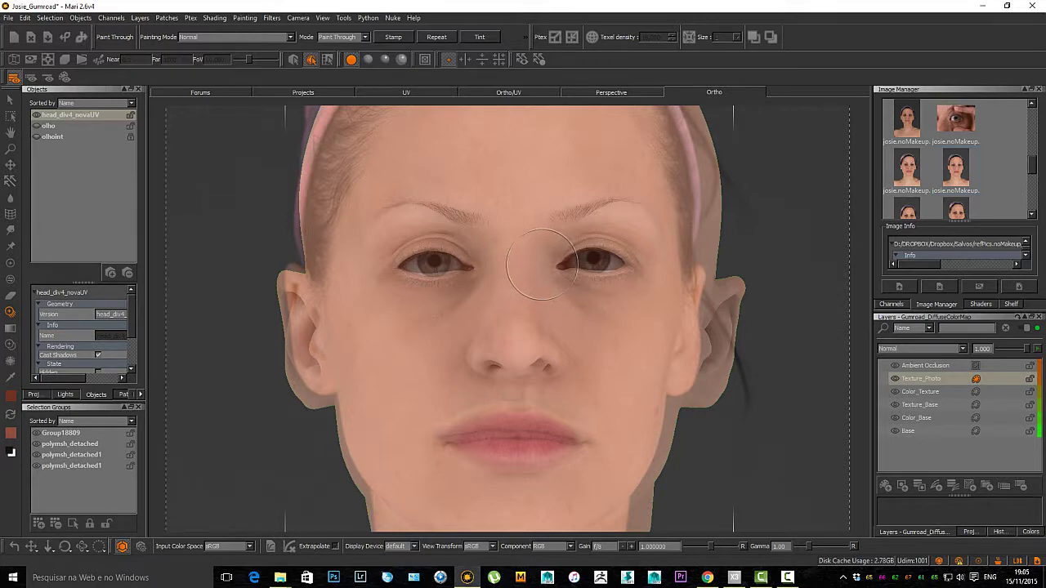
pyautogui.moveTo(540, 278); pyautogui.dragTo(545, 280)
# Step: Toggle the reference photo preview on and off to compare its eyes, nose and mouth with the model
pyautogui.press("'")
pyautogui.press("'")
pyautogui.press("'")
pyautogui.press("'")
pyautogui.press("'")
pyautogui.press("'")
pyautogui.press("'")
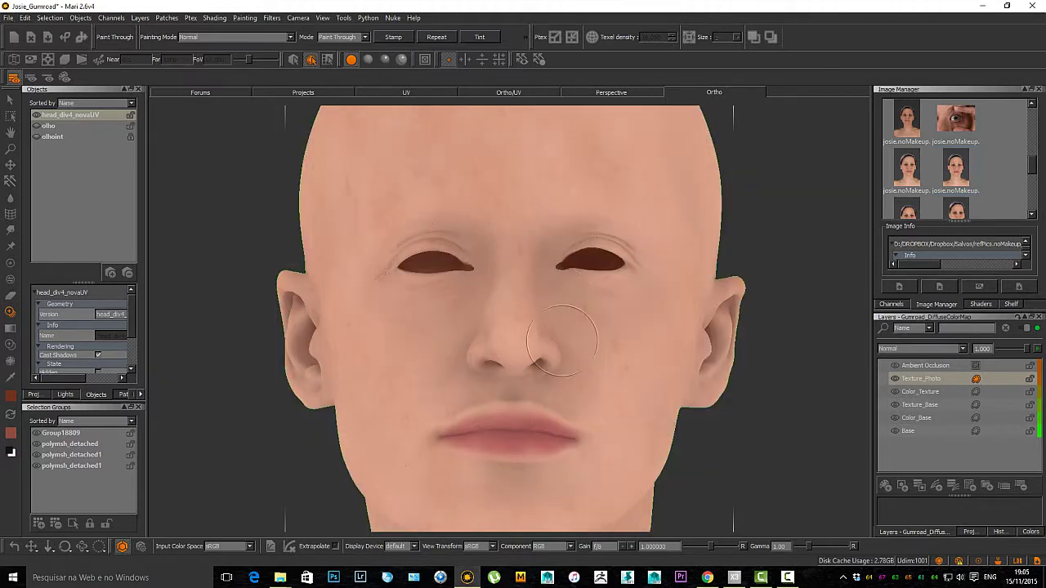
pyautogui.press("'")
pyautogui.press("'")
pyautogui.press("'")
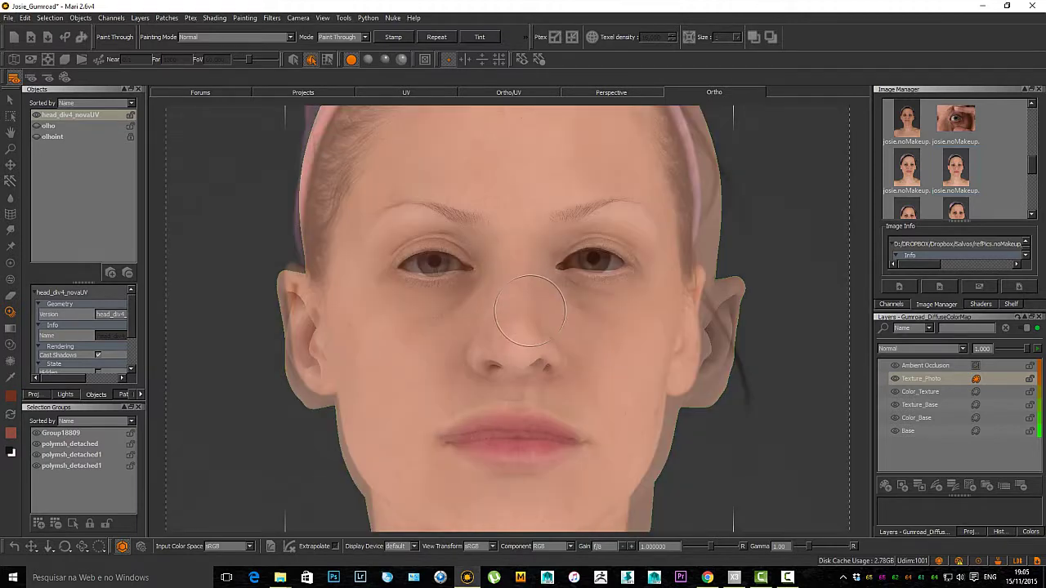
pyautogui.press("'")
pyautogui.press("'")
pyautogui.press("'")
pyautogui.press("'")
# Step: Choose the soft sloflow brush from the basic brushes and project the character's right eyebrow and eye from the photo
pyautogui.press('space')
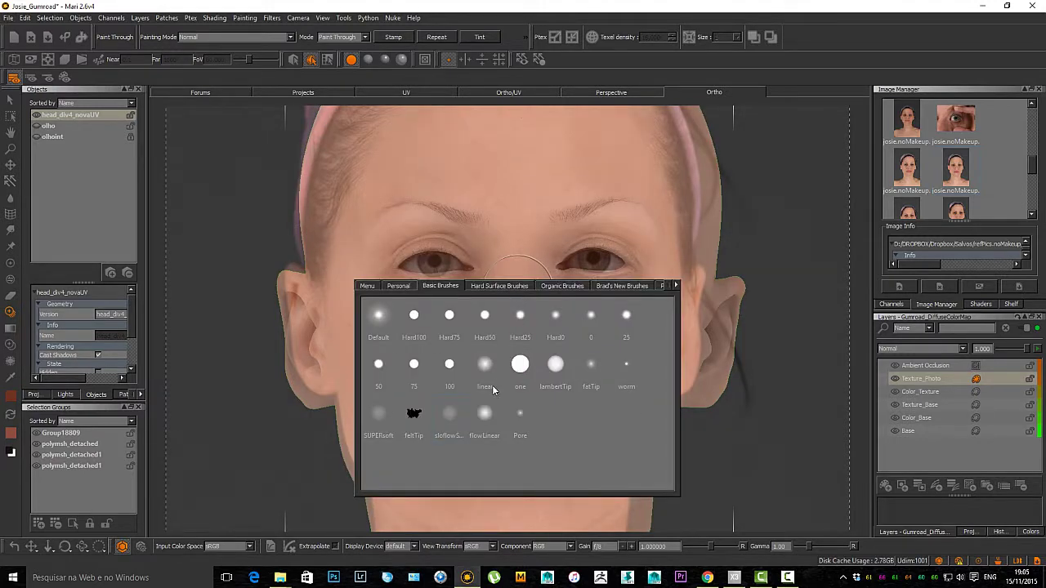
pyautogui.click(450, 416)
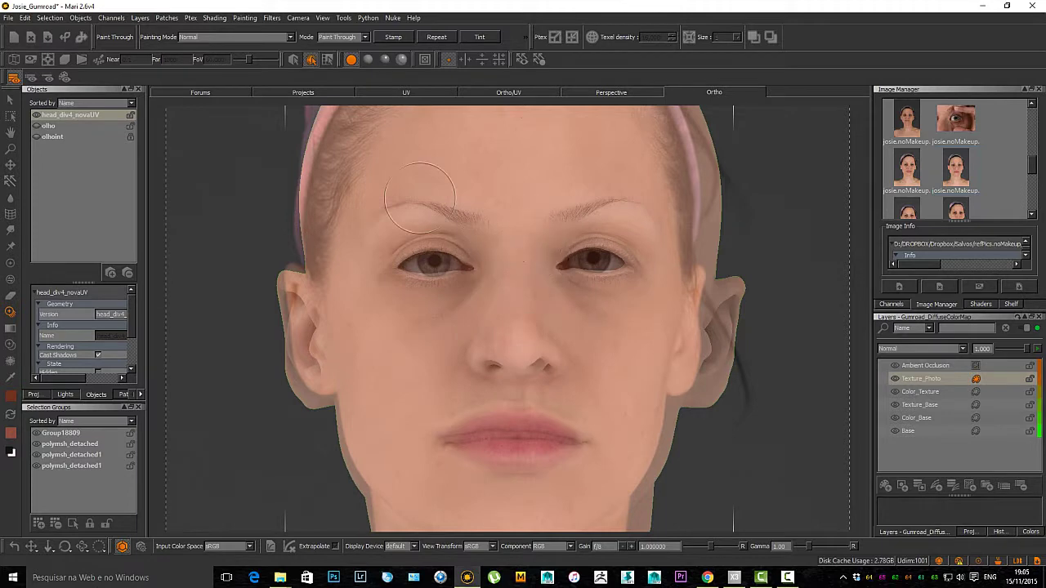
pyautogui.press("'")
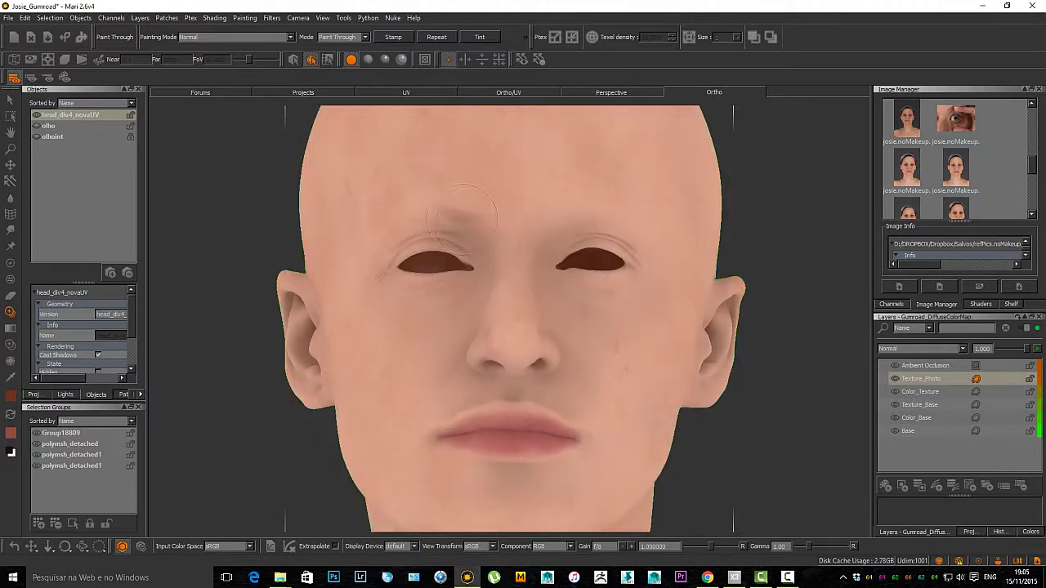
pyautogui.moveTo(443, 217); pyautogui.dragTo(454, 223)
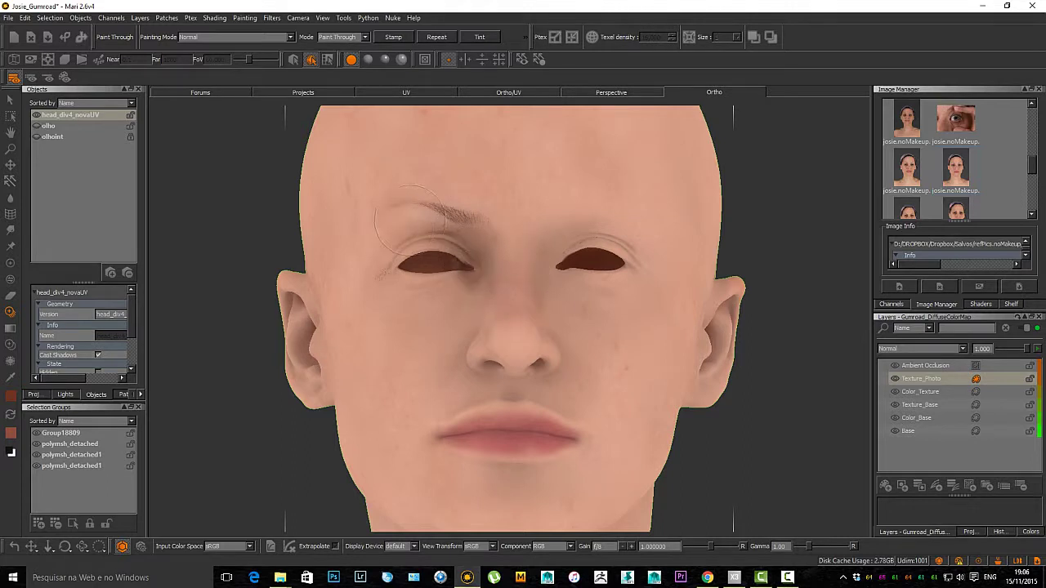
pyautogui.moveTo(405, 225)
pyautogui.mouseDown()
pyautogui.moveTo(444, 244)
pyautogui.moveTo(427, 253)
pyautogui.moveTo(433, 262)
pyautogui.moveTo(420, 251)
pyautogui.moveTo(431, 254)
pyautogui.mouseUp()
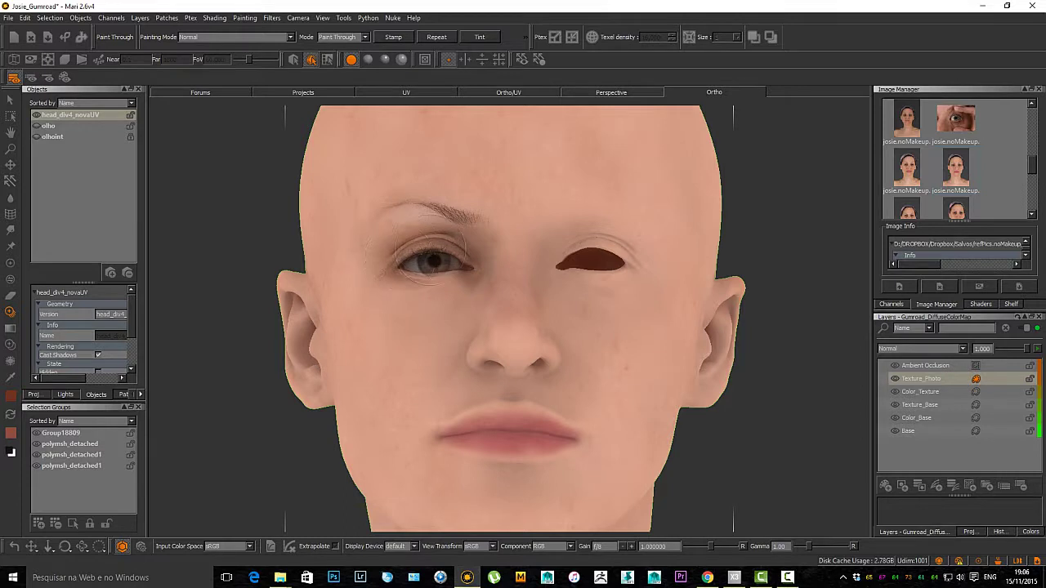
# Step: Project the photo onto the nose bridge, the character's left eyebrow and eye, the nose, both cheeks and the lips
pyautogui.moveTo(504, 226); pyautogui.dragTo(457, 194)
pyautogui.moveTo(539, 202)
pyautogui.mouseDown()
pyautogui.moveTo(518, 251)
pyautogui.moveTo(573, 255)
pyautogui.moveTo(605, 237)
pyautogui.moveTo(588, 274)
pyautogui.moveTo(607, 257)
pyautogui.moveTo(595, 284)
pyautogui.moveTo(607, 282)
pyautogui.moveTo(561, 280)
pyautogui.mouseUp()
pyautogui.moveTo(599, 222)
pyautogui.mouseDown()
pyautogui.moveTo(658, 211)
pyautogui.moveTo(596, 209)
pyautogui.moveTo(626, 200)
pyautogui.moveTo(639, 256)
pyautogui.moveTo(619, 319)
pyautogui.moveTo(592, 334)
pyautogui.moveTo(610, 368)
pyautogui.mouseUp()
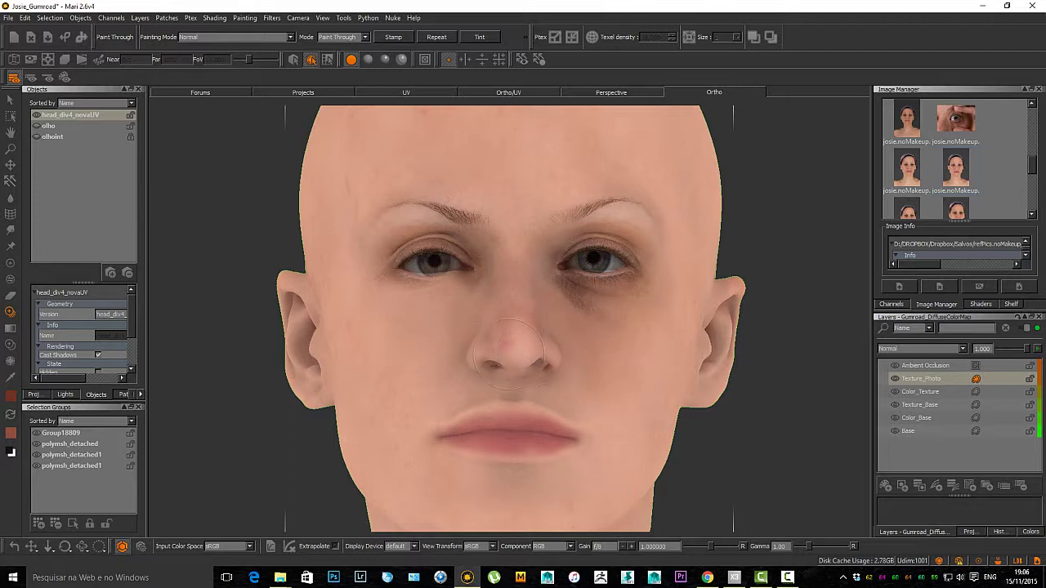
pyautogui.moveTo(486, 362); pyautogui.dragTo(449, 362)
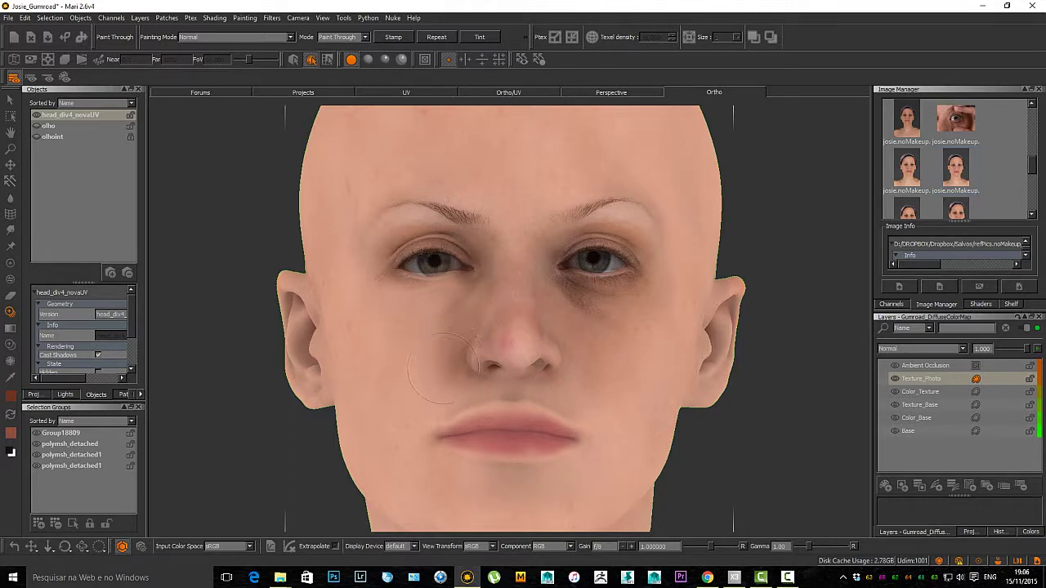
pyautogui.moveTo(447, 301)
pyautogui.mouseDown()
pyautogui.moveTo(422, 294)
pyautogui.moveTo(401, 311)
pyautogui.moveTo(412, 315)
pyautogui.mouseUp()
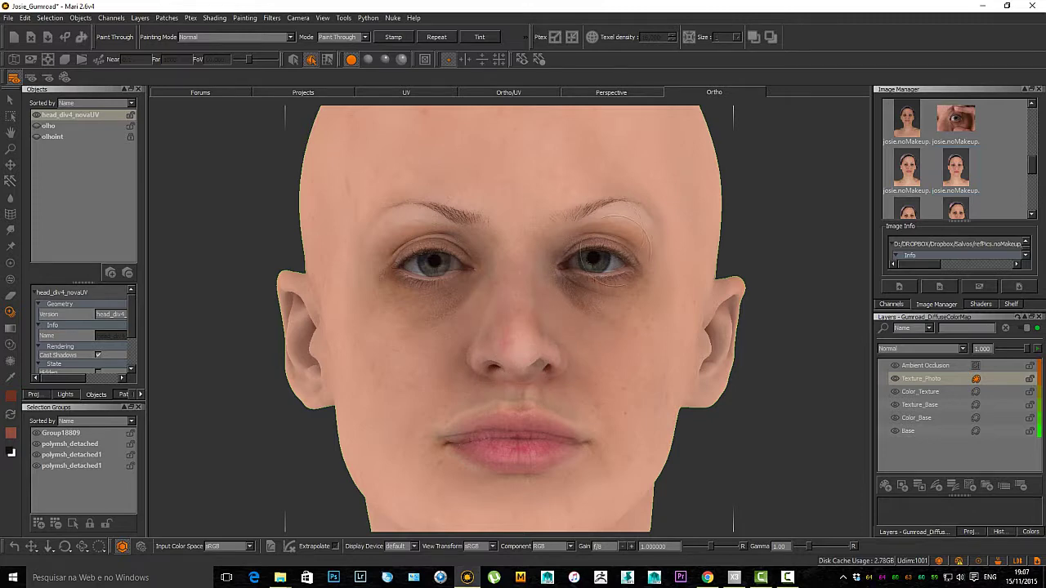
# Step: Project the photo's skin detail onto the forehead and both temples
pyautogui.moveTo(651, 237); pyautogui.dragTo(646, 222)
pyautogui.moveTo(626, 159)
pyautogui.mouseDown()
pyautogui.moveTo(638, 148)
pyautogui.moveTo(606, 134)
pyautogui.mouseUp()
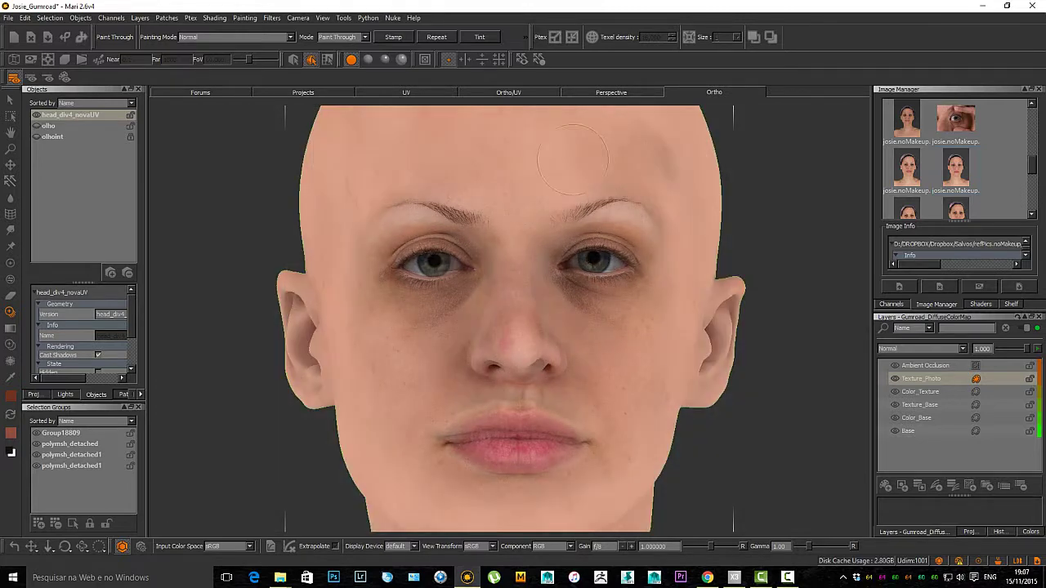
pyautogui.moveTo(516, 145)
pyautogui.mouseDown()
pyautogui.moveTo(403, 168)
pyautogui.moveTo(376, 135)
pyautogui.moveTo(385, 115)
pyautogui.moveTo(354, 200)
pyautogui.moveTo(354, 259)
pyautogui.mouseUp()
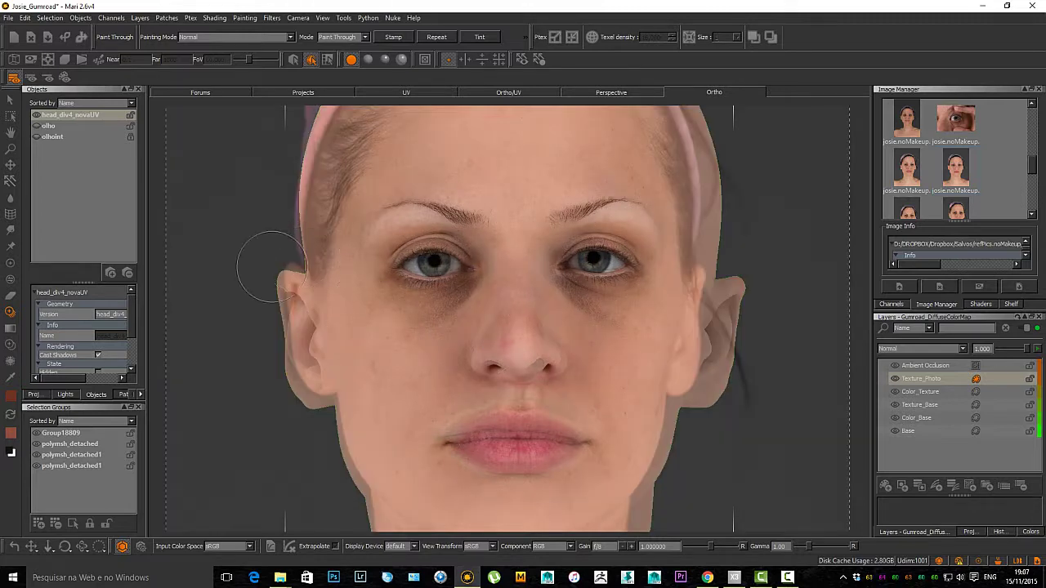
# Step: Erase the projected hair from both sides of the forehead on Texture_Photo with the Eraser
pyautogui.click(11, 297)
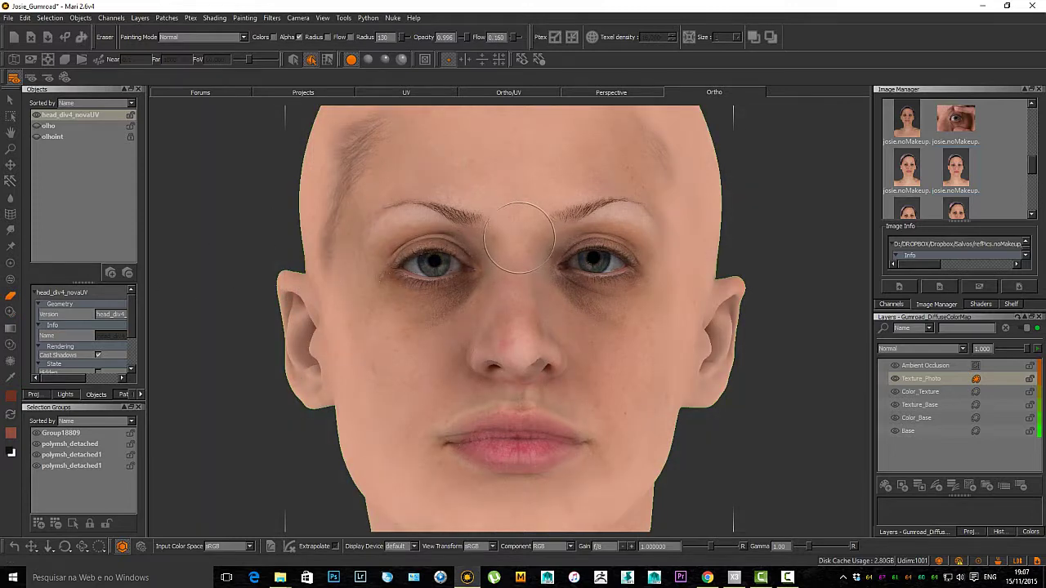
pyautogui.press('c')
pyautogui.press('b')
pyautogui.click(452, 377)
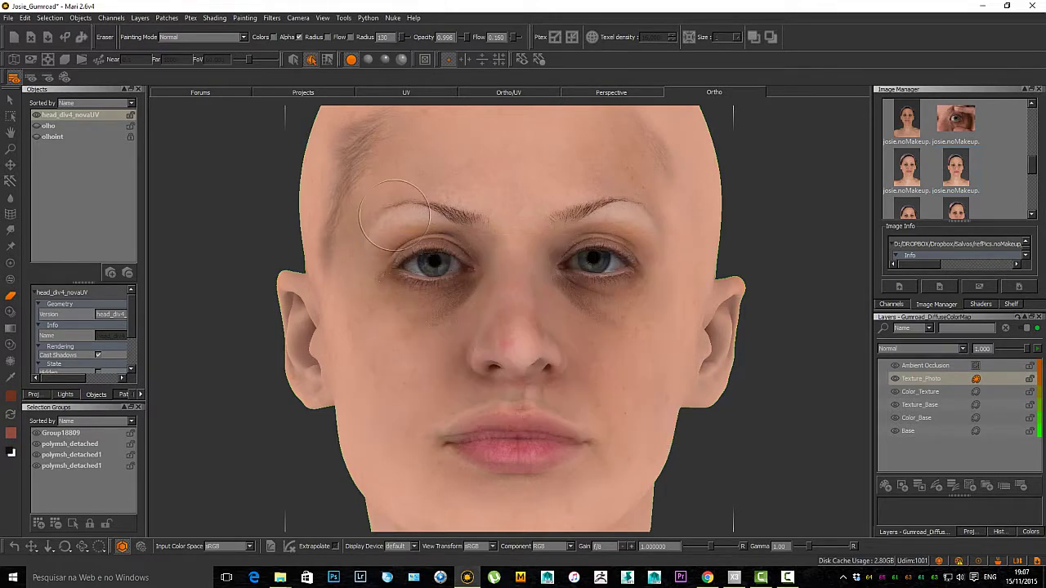
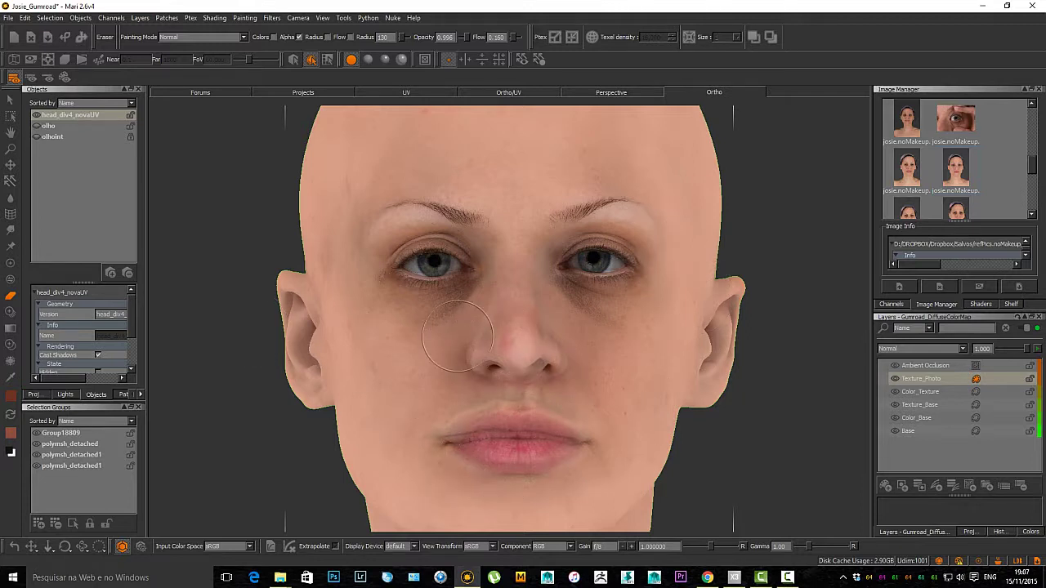
# Step: Draw a Warp grid over the whole projected face and reduce it to 5 by 5 divisions
pyautogui.click(10, 216)
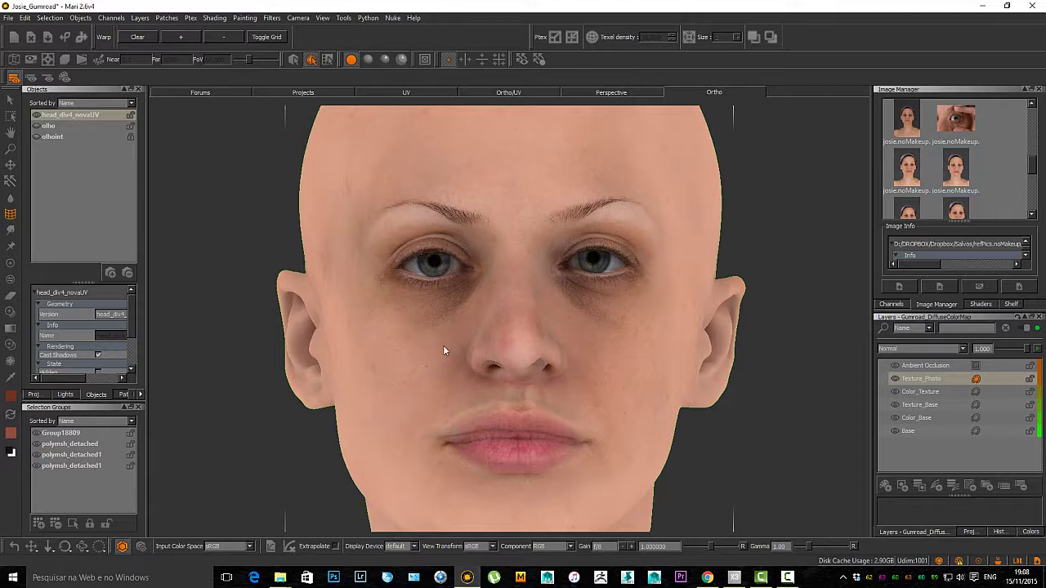
pyautogui.moveTo(291, 109); pyautogui.dragTo(729, 531)
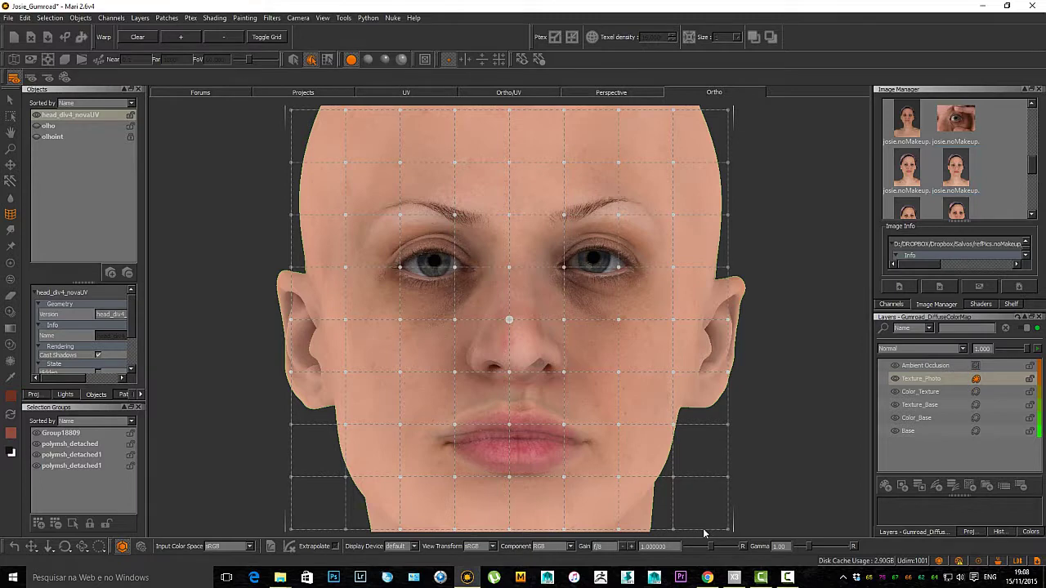
pyautogui.press('-')
pyautogui.press('-')
pyautogui.press('-')
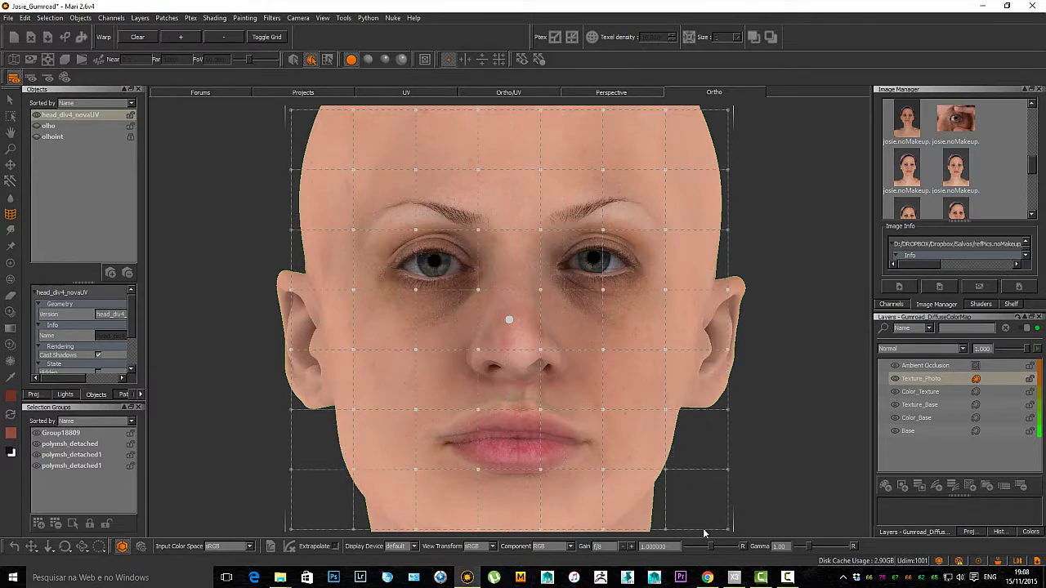
pyautogui.press('+')
pyautogui.press('+')
pyautogui.press('+')
pyautogui.press('+')
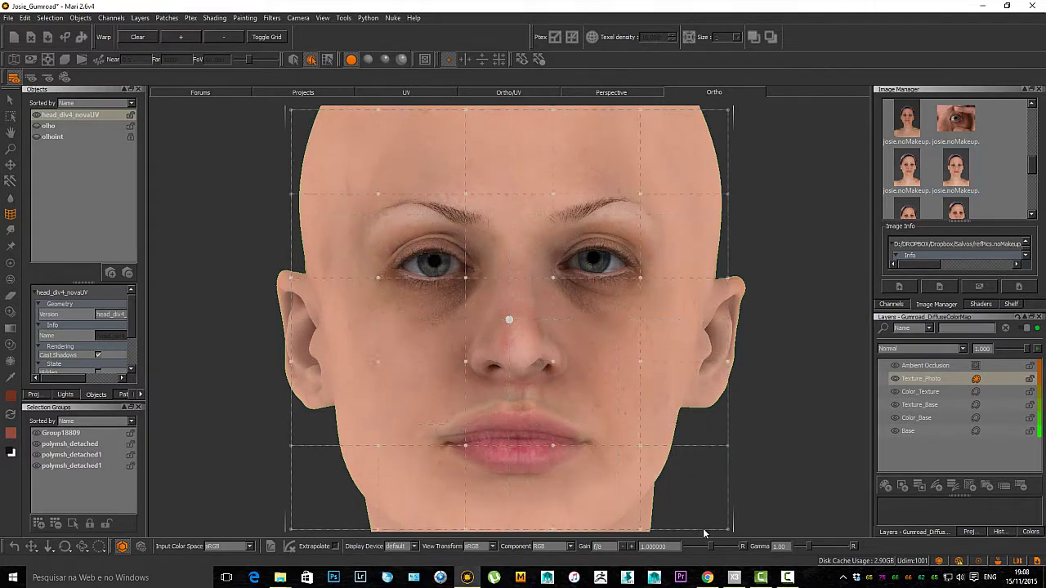
# Step: Increase the Warp grid over the projected face to 11 by 11 divisions
pyautogui.press('-')
pyautogui.press('-')
pyautogui.press('-')
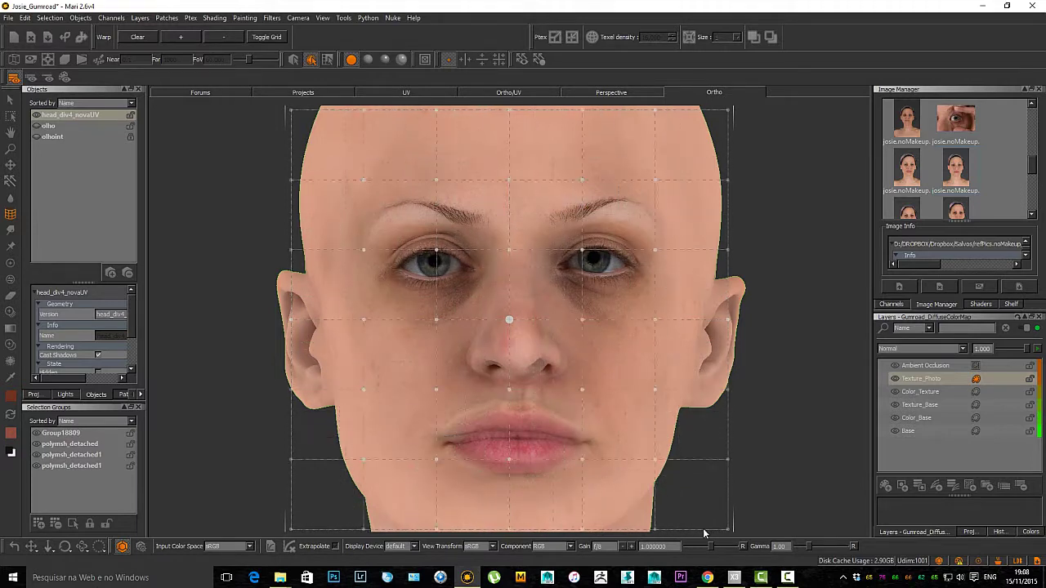
pyautogui.press('+')
pyautogui.press('+')
pyautogui.press('+')
pyautogui.press('+')
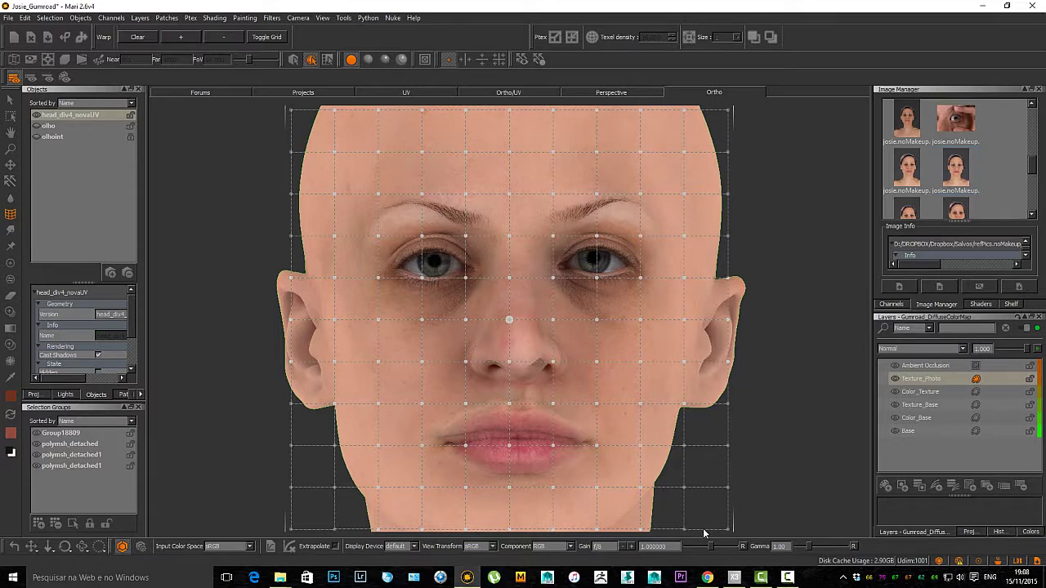
pyautogui.press('+')
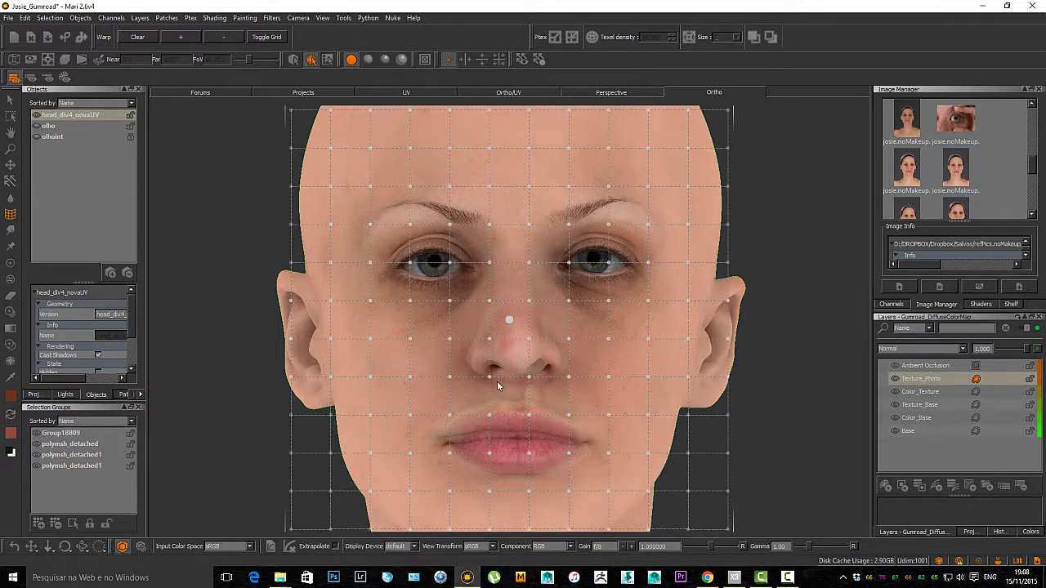
# Step: Warp the projected nose by moving the grid points around its tip, nostrils and base to match the model
pyautogui.moveTo(489, 377); pyautogui.dragTo(500, 385)
pyautogui.moveTo(489, 340)
pyautogui.mouseDown()
pyautogui.moveTo(433, 280)
pyautogui.moveTo(501, 339)
pyautogui.mouseUp()
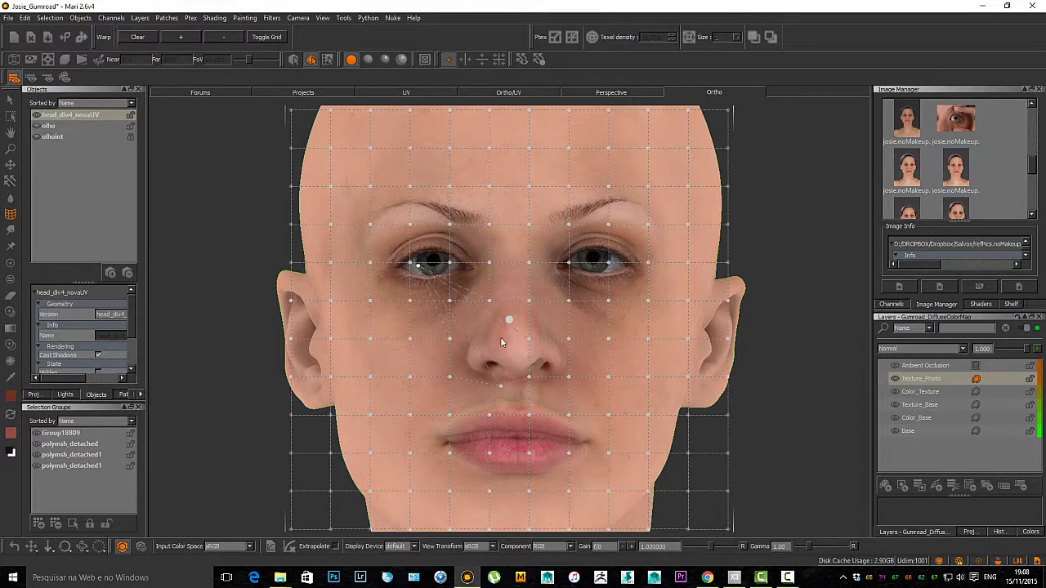
pyautogui.moveTo(529, 377); pyautogui.dragTo(428, 275)
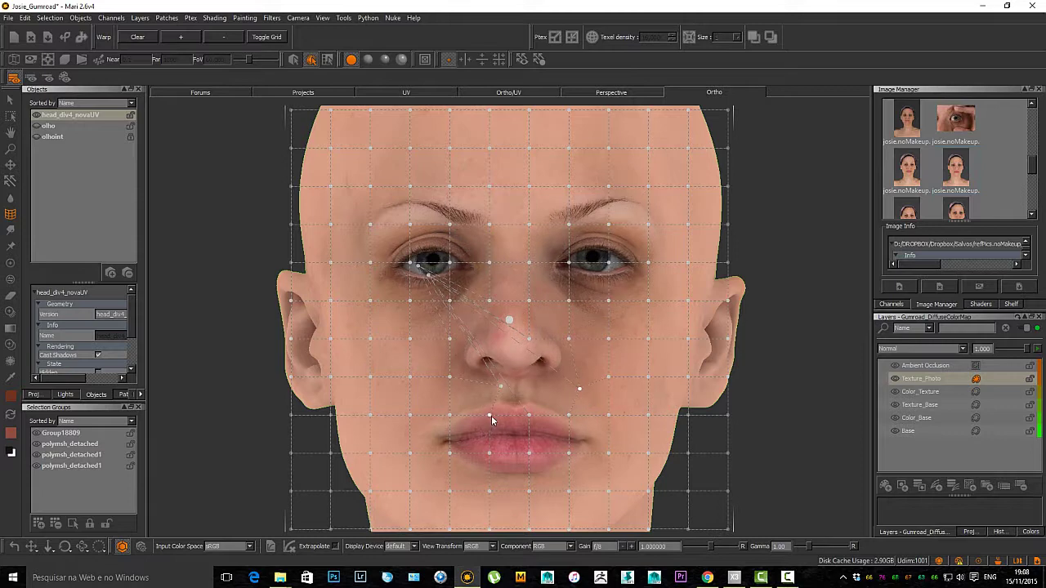
# Step: Reshape the projected mouth by moving the grid points at the upper lip, lower lip and chin upward
pyautogui.moveTo(491, 417); pyautogui.dragTo(480, 365)
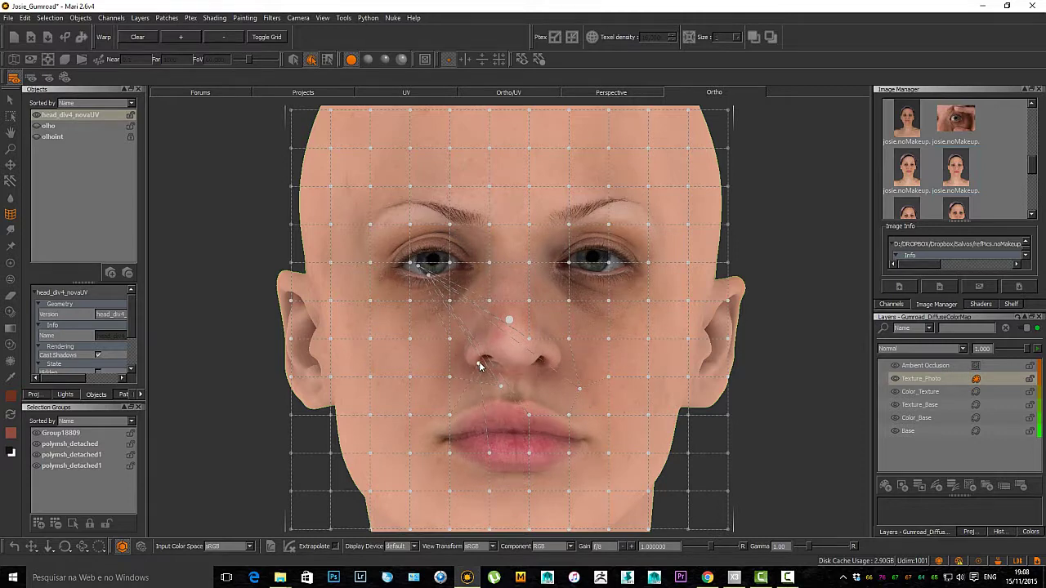
pyautogui.moveTo(491, 456); pyautogui.dragTo(488, 418)
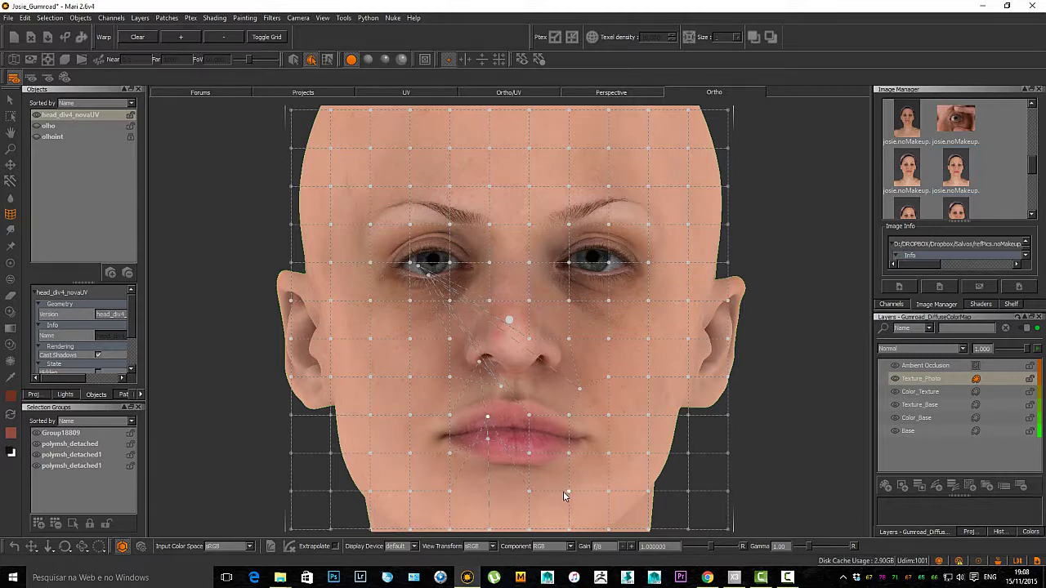
pyautogui.moveTo(567, 492); pyautogui.dragTo(563, 475)
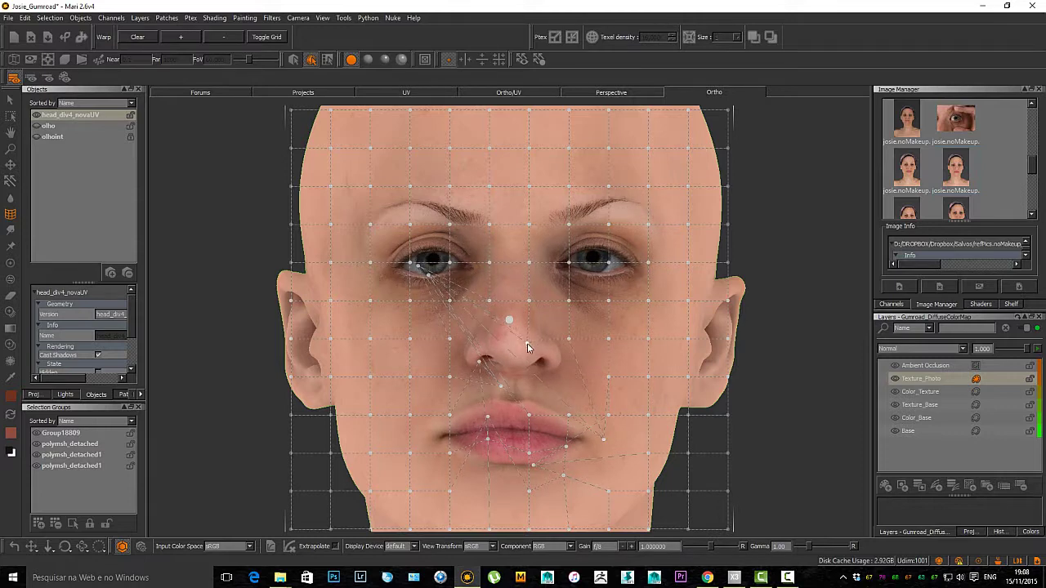
# Step: Refine the warp at the nose base and beside the nose bridge, bake it and return to the Paint tool
pyautogui.moveTo(532, 362); pyautogui.dragTo(540, 384)
pyautogui.moveTo(433, 266); pyautogui.dragTo(443, 277)
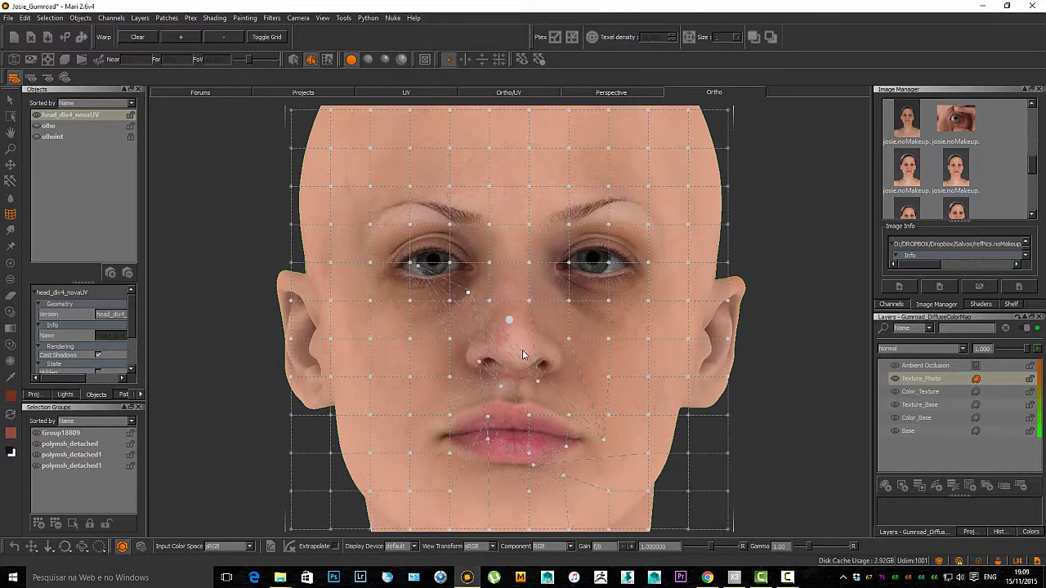
pyautogui.press('b')
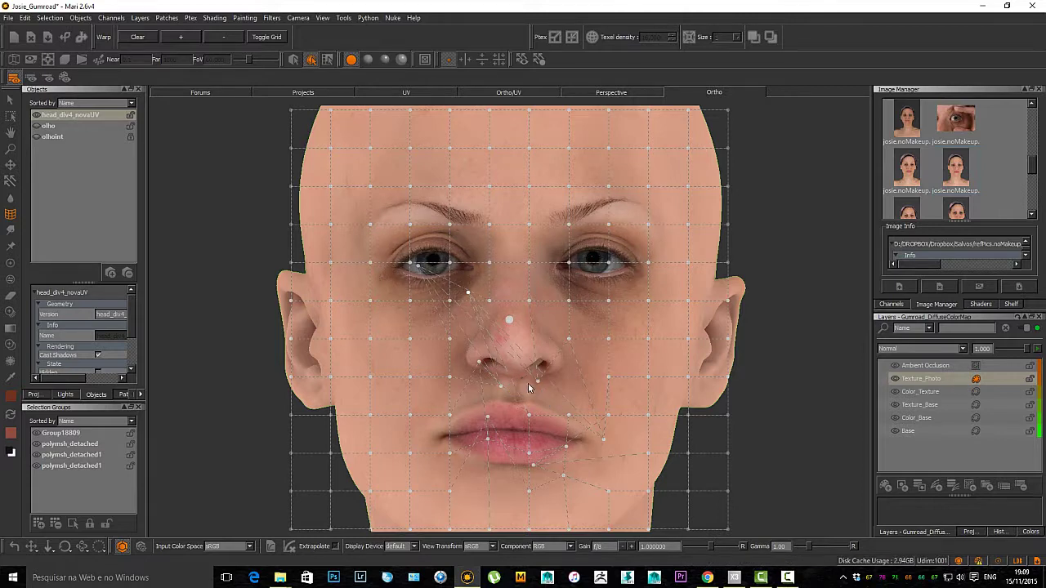
pyautogui.press('p')
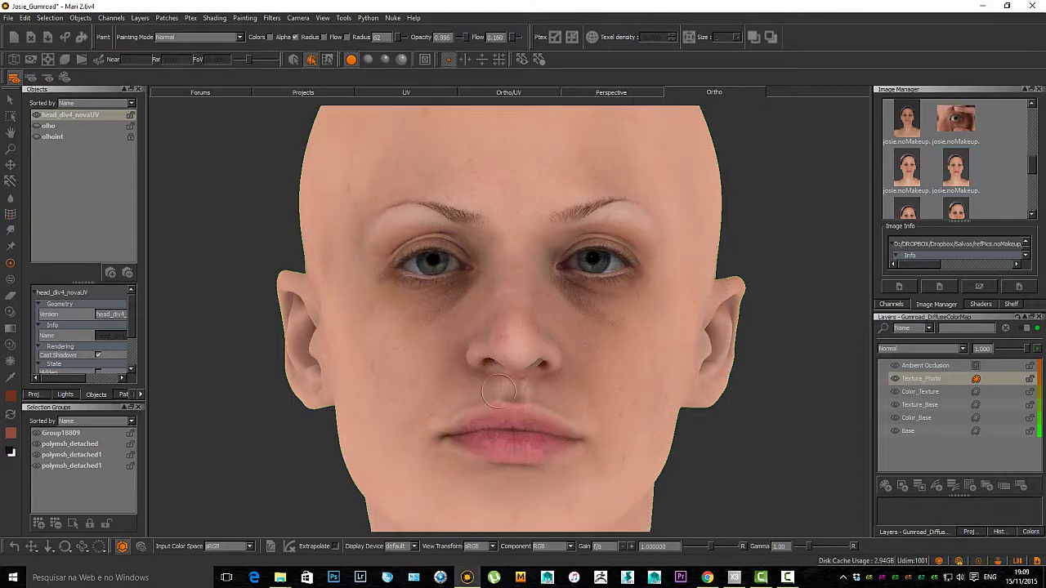
# Step: Examine the warped photo projection on the face and forehead from front and three-quarter angles
pyautogui.moveTo(520, 409); pyautogui.dragTo(493, 276, button='right')
pyautogui.keyDown('alt'); pyautogui.moveTo(476, 279); pyautogui.dragTo(477, 352, button='middle'); pyautogui.keyUp('alt')
pyautogui.keyDown('alt'); pyautogui.moveTo(476, 352); pyautogui.dragTo(476, 310, button='right'); pyautogui.keyUp('alt')
pyautogui.keyDown('alt'); pyautogui.moveTo(481, 283); pyautogui.dragTo(505, 271, button='middle'); pyautogui.keyUp('alt')
pyautogui.scroll(3, 474, 327)
pyautogui.keyDown('alt'); pyautogui.moveTo(495, 367); pyautogui.dragTo(463, 345); pyautogui.keyUp('alt')
pyautogui.keyDown('alt'); pyautogui.moveTo(464, 344); pyautogui.dragTo(384, 346, button='right'); pyautogui.keyUp('alt')
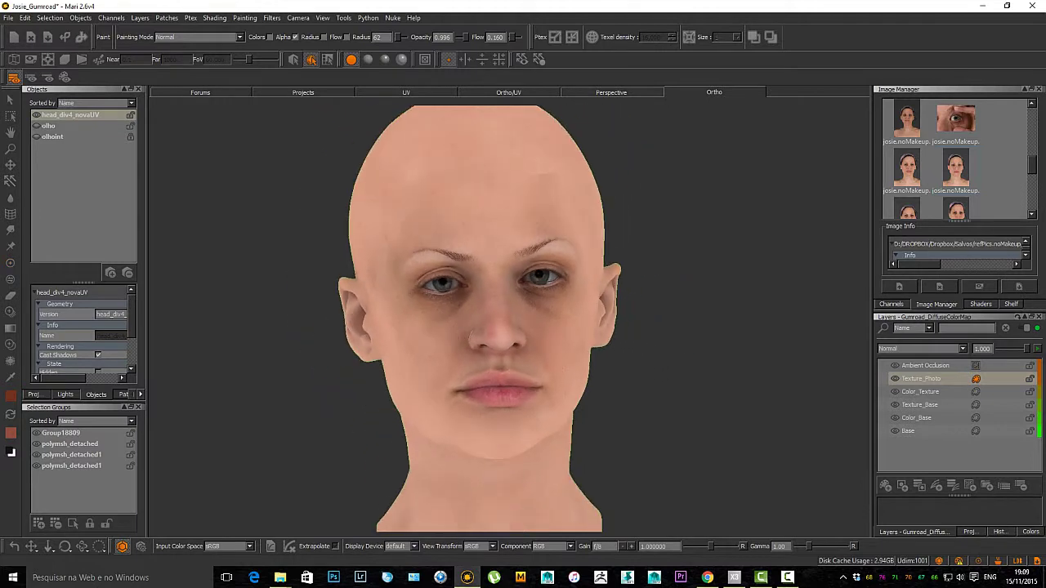
pyautogui.keyDown('alt'); pyautogui.moveTo(385, 347); pyautogui.dragTo(456, 327); pyautogui.keyUp('alt')
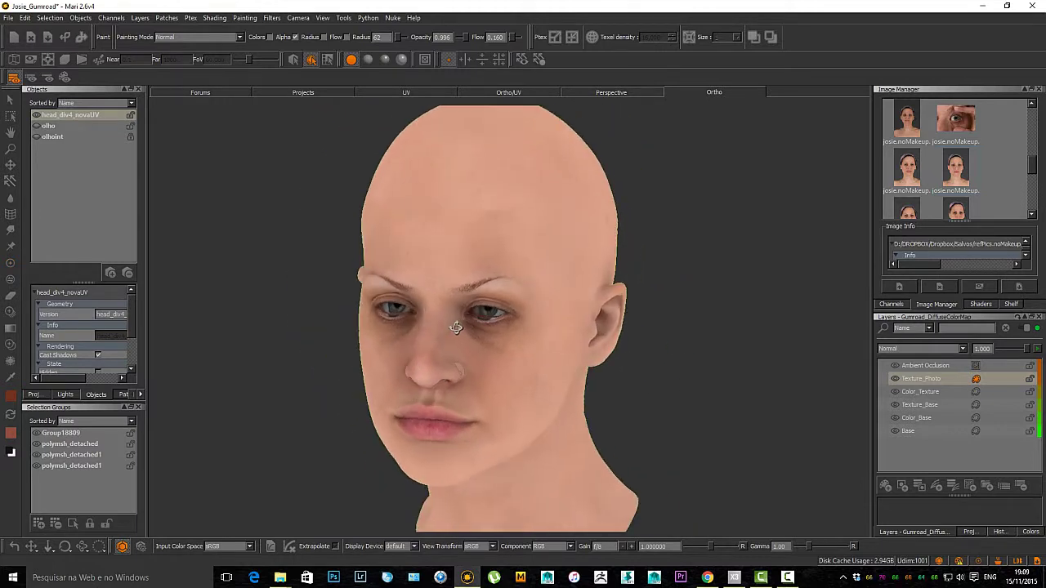
pyautogui.keyDown('alt'); pyautogui.moveTo(456, 328); pyautogui.dragTo(466, 319, button='right'); pyautogui.keyUp('alt')
pyautogui.keyDown('alt'); pyautogui.moveTo(466, 319); pyautogui.dragTo(505, 376, button='middle'); pyautogui.keyUp('alt')
pyautogui.keyDown('alt'); pyautogui.moveTo(504, 376); pyautogui.dragTo(495, 308, button='right'); pyautogui.keyUp('alt')
pyautogui.keyDown('alt'); pyautogui.moveTo(481, 270); pyautogui.dragTo(483, 313, button='middle'); pyautogui.keyUp('alt')
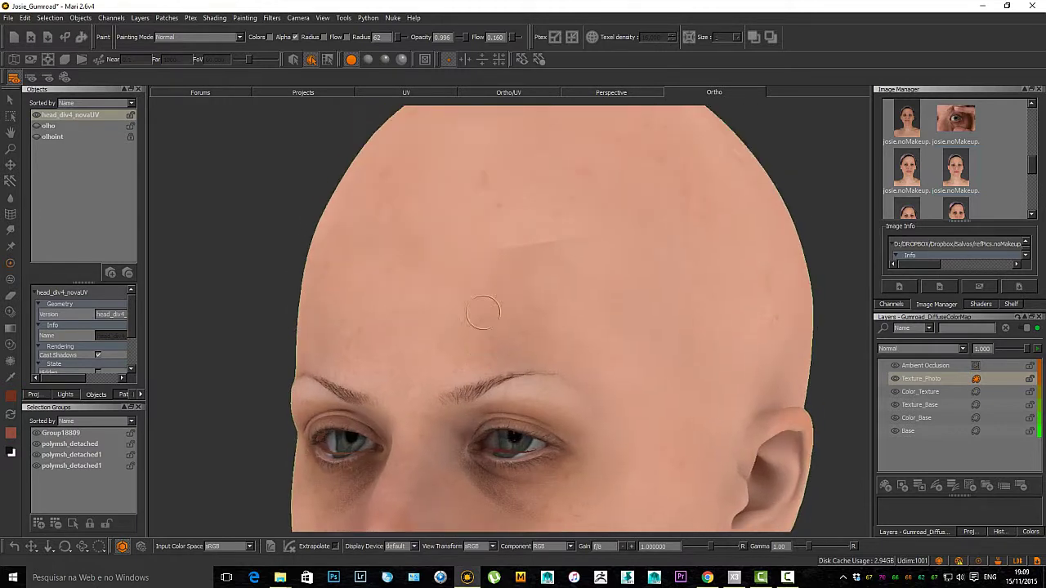
pyautogui.keyDown('alt'); pyautogui.moveTo(483, 313); pyautogui.dragTo(518, 341); pyautogui.keyUp('alt')
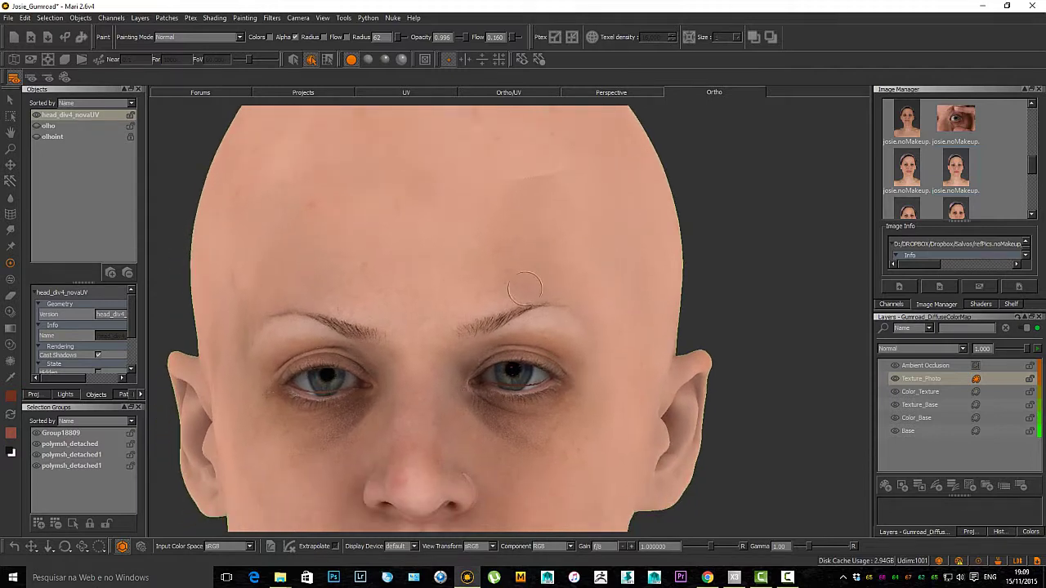
pyautogui.press('f')
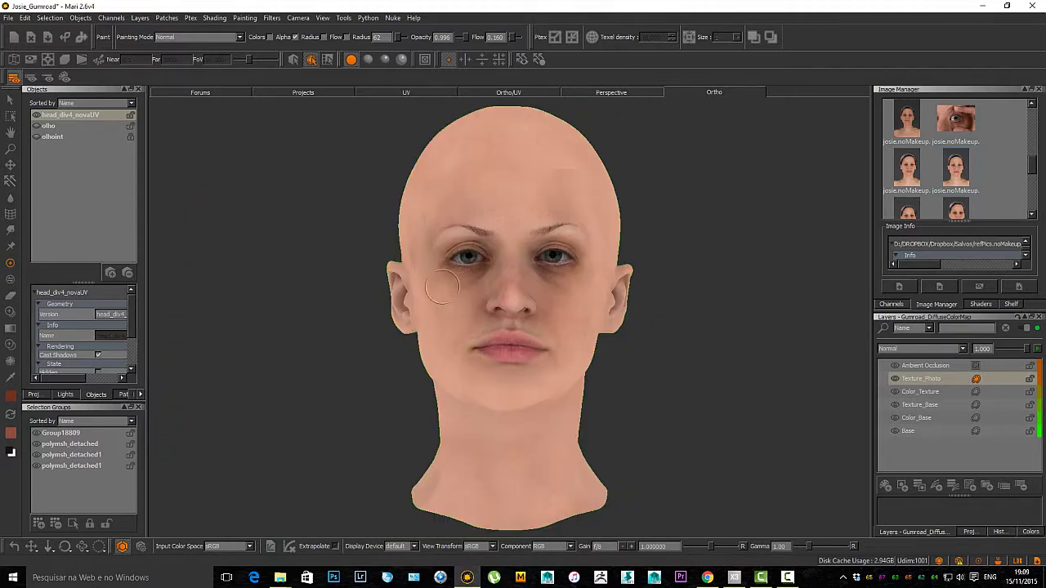
# Step: Align the front-view photo to the forehead, eyebrows and eyes with the Paint Through tool
pyautogui.moveTo(441, 286)
pyautogui.keyDown('alt'); pyautogui.mouseDown(button='right')
pyautogui.moveTo(479, 335)
pyautogui.moveTo(496, 306)
pyautogui.moveTo(466, 305)
pyautogui.mouseUp(button='right'); pyautogui.keyUp('alt')
pyautogui.moveTo(467, 305)
pyautogui.keyDown('alt'); pyautogui.mouseDown(button='middle')
pyautogui.moveTo(460, 341)
pyautogui.moveTo(496, 428)
pyautogui.mouseUp(button='middle'); pyautogui.keyUp('alt')
pyautogui.press('h')
pyautogui.moveTo(496, 428)
pyautogui.keyDown('shift'); pyautogui.mouseDown(button='right')
pyautogui.moveTo(598, 463)
pyautogui.moveTo(654, 465)
pyautogui.mouseUp(button='right'); pyautogui.keyUp('shift')
pyautogui.keyDown('shift'); pyautogui.moveTo(477, 343); pyautogui.dragTo(464, 470, button='middle'); pyautogui.keyUp('shift')
pyautogui.keyDown('shift'); pyautogui.moveTo(523, 413); pyautogui.dragTo(458, 409, button='right'); pyautogui.keyUp('shift')
pyautogui.moveTo(468, 372)
pyautogui.keyDown('shift'); pyautogui.mouseDown(button='middle')
pyautogui.moveTo(472, 400)
pyautogui.moveTo(460, 402)
pyautogui.moveTo(461, 388)
pyautogui.mouseUp(button='middle'); pyautogui.keyUp('shift')
pyautogui.keyDown('shift'); pyautogui.moveTo(462, 388); pyautogui.dragTo(457, 394, button='right'); pyautogui.keyUp('shift')
# Step: Project the photo's skin onto the upper forehead, undoing the first test stroke
pyautogui.moveTo(577, 226); pyautogui.dragTo(578, 226)
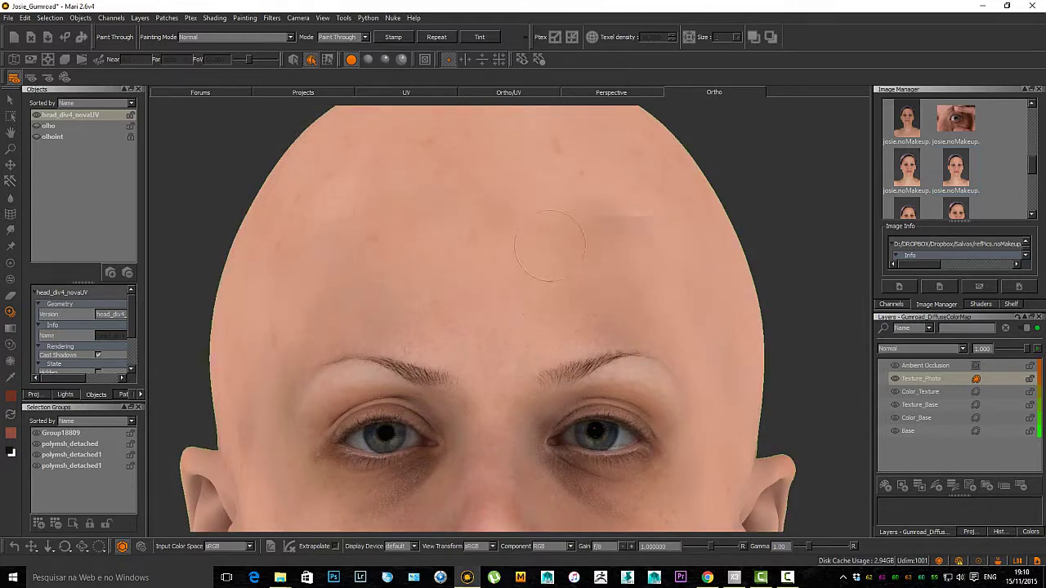
pyautogui.hotkey('ctrl', 'z')
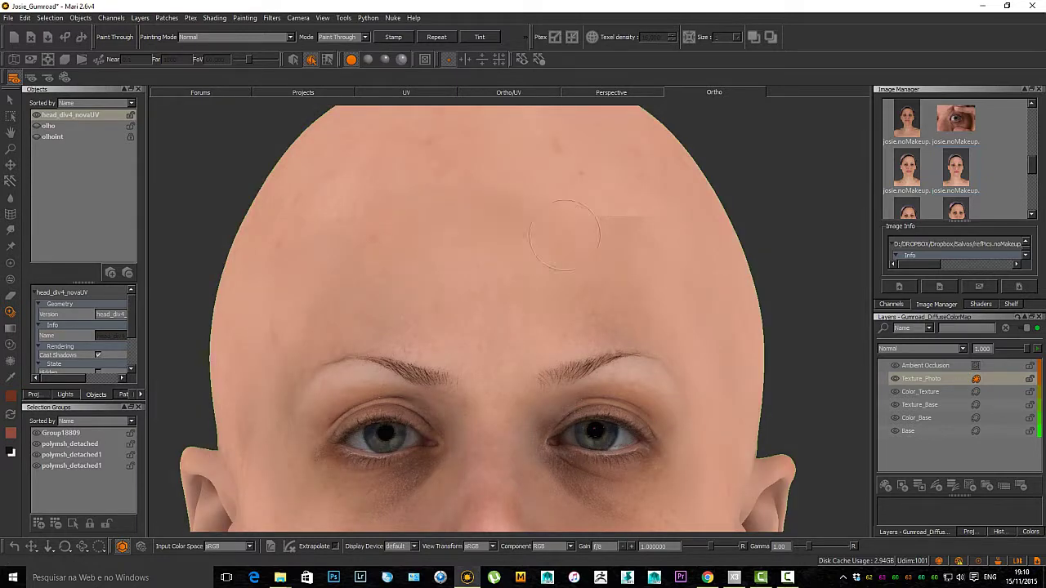
pyautogui.moveTo(564, 268); pyautogui.dragTo(564, 261)
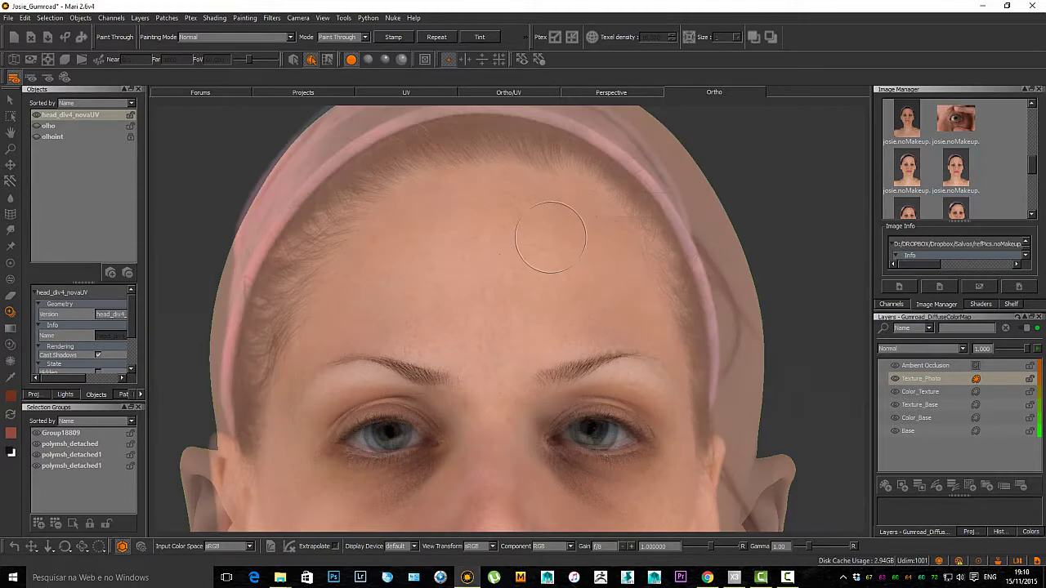
pyautogui.moveTo(484, 204); pyautogui.dragTo(480, 200)
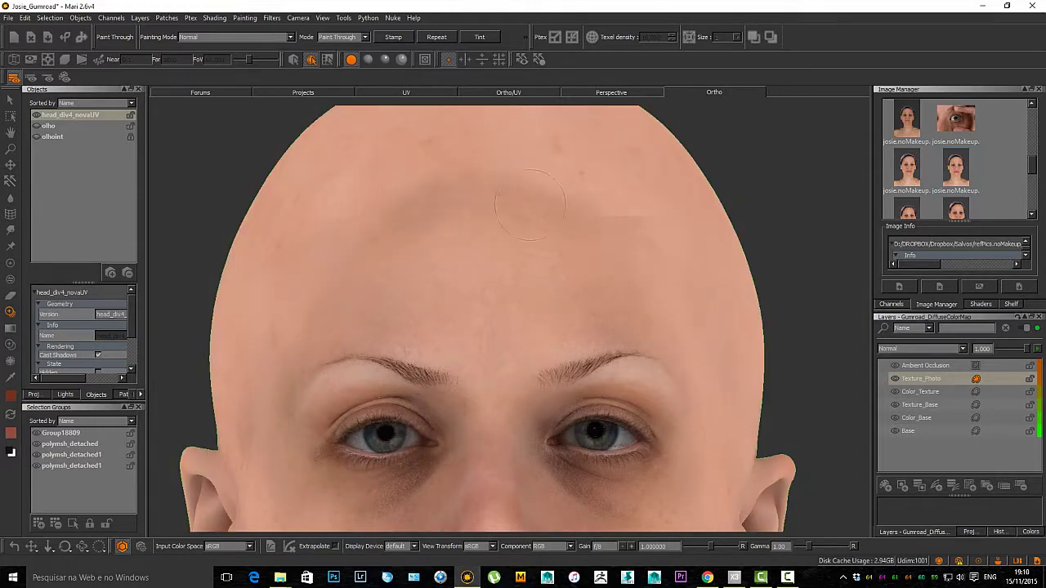
pyautogui.moveTo(607, 212)
pyautogui.mouseDown()
pyautogui.moveTo(626, 230)
pyautogui.moveTo(596, 215)
pyautogui.moveTo(631, 202)
pyautogui.moveTo(623, 196)
pyautogui.mouseUp()
# Step: Bake the forehead paint, then add a mask to the Texture_Photo layer and make it the paint target
pyautogui.press('e')
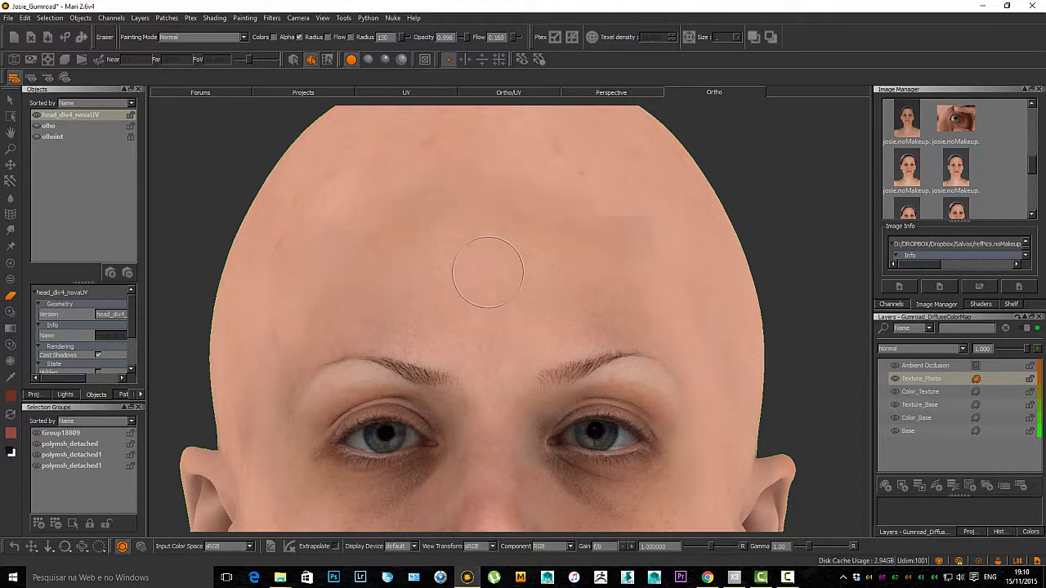
pyautogui.press('b')
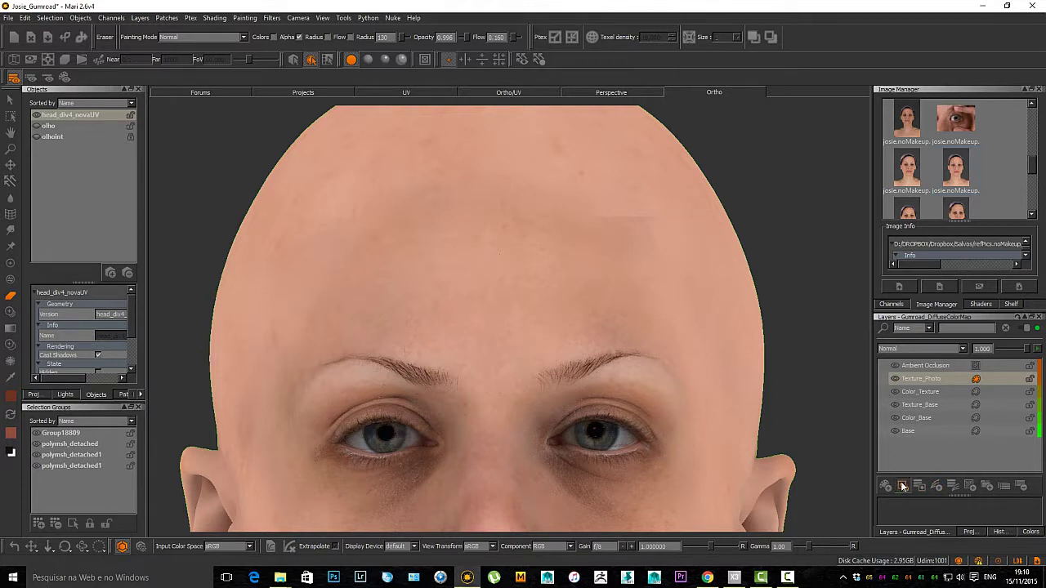
pyautogui.click(989, 381)
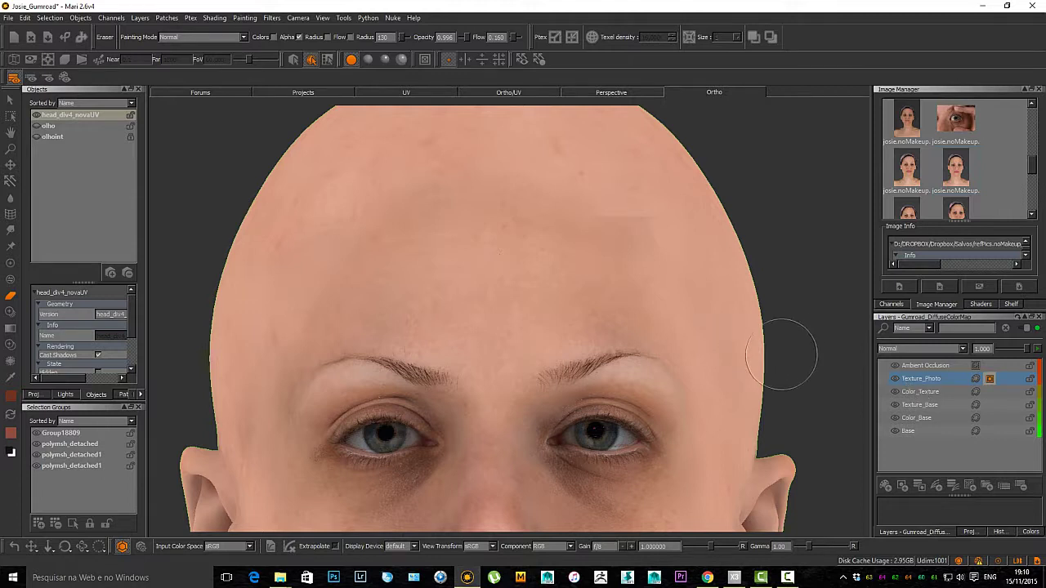
# Step: Using black as the paint colour, mask out the hard-edged patch on the character's left upper forehead and bake it
pyautogui.press('d')
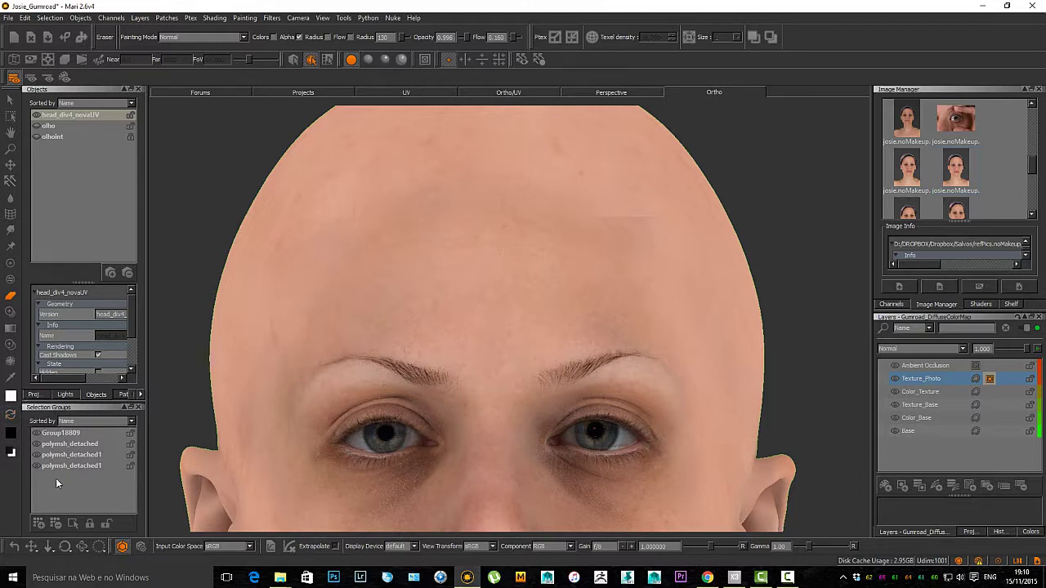
pyautogui.click(11, 436)
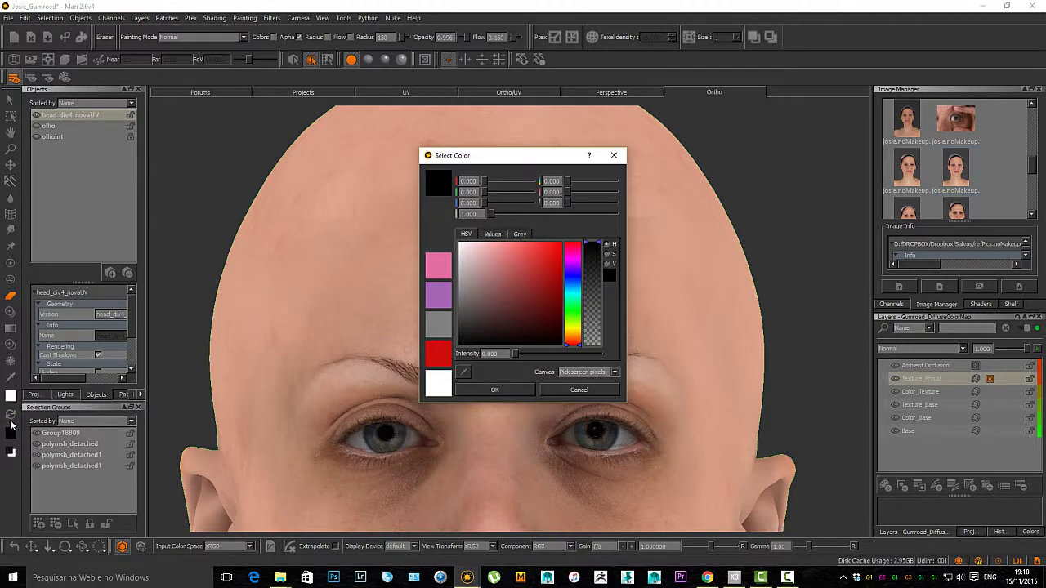
pyautogui.click(600, 390)
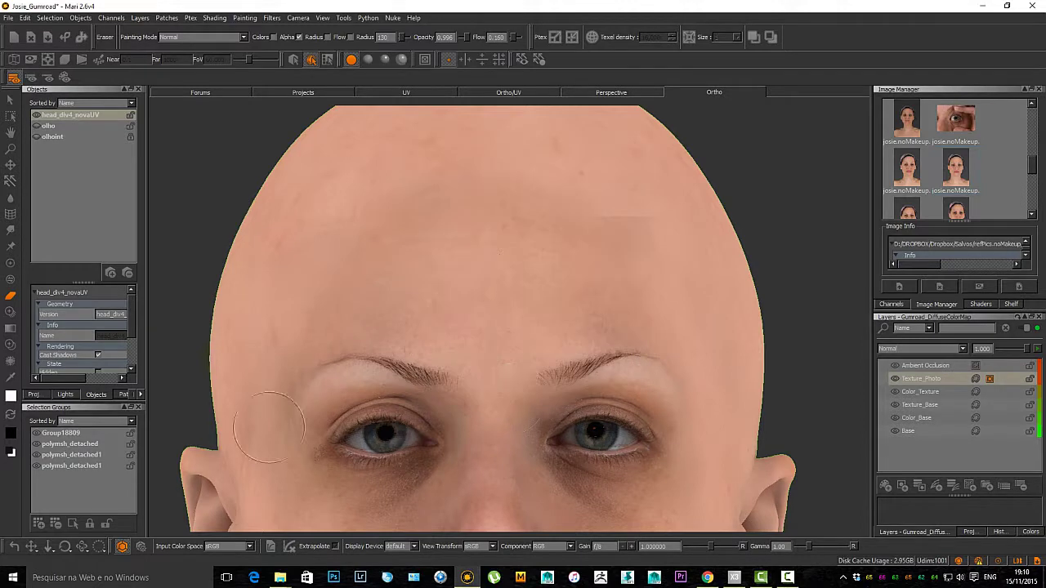
pyautogui.click(8, 414)
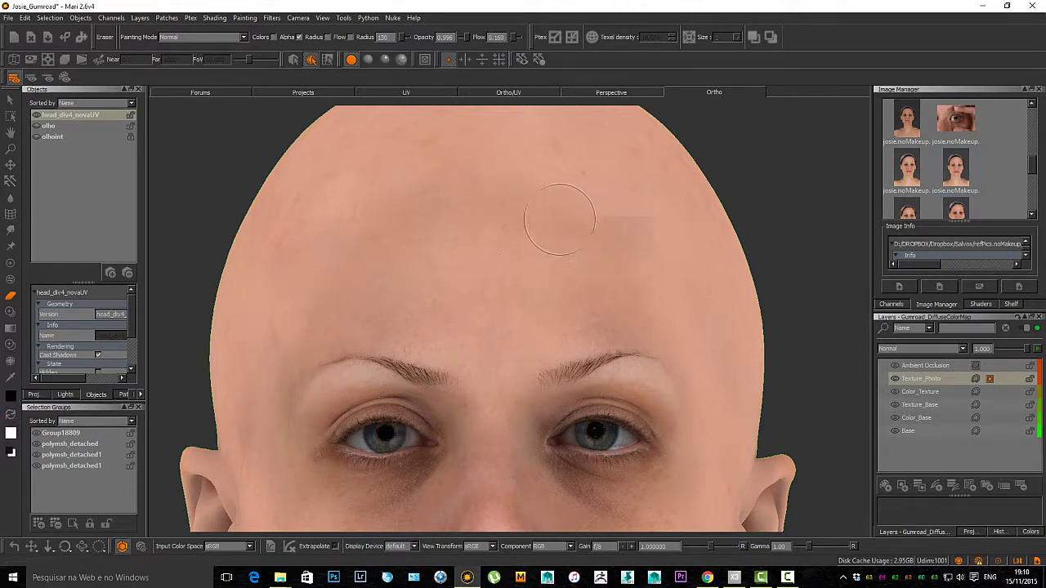
pyautogui.click(10, 263)
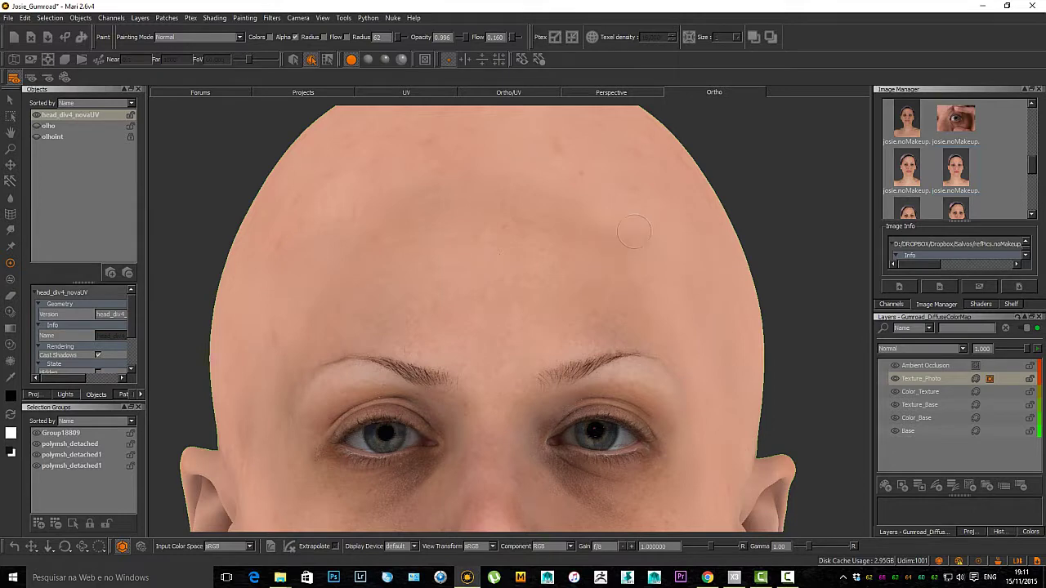
pyautogui.press('b')
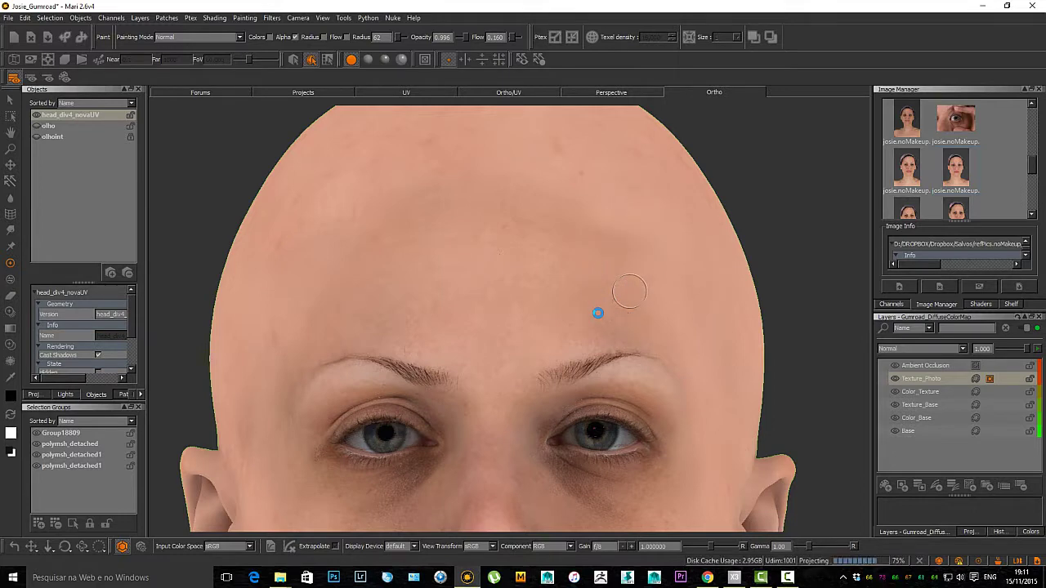
# Step: Set the brush radius to 126 and blend the Texture_Photo mask on the character's right side of the forehead
pyautogui.keyDown('alt'); pyautogui.moveTo(637, 335); pyautogui.dragTo(564, 314, button='right'); pyautogui.keyUp('alt')
pyautogui.keyDown('alt'); pyautogui.moveTo(587, 357); pyautogui.dragTo(568, 290, button='middle'); pyautogui.keyUp('alt')
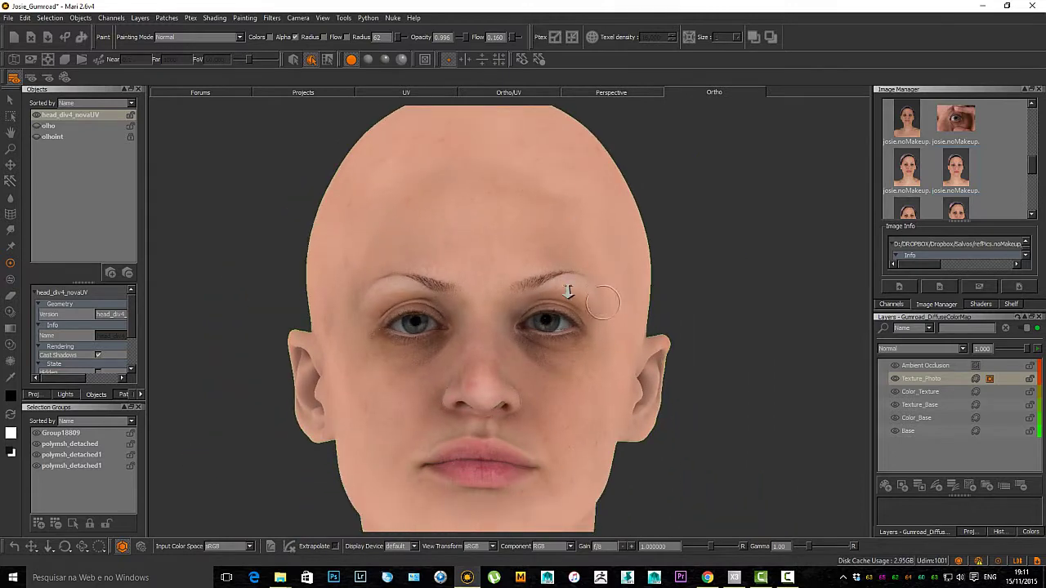
pyautogui.keyDown('alt'); pyautogui.moveTo(567, 290); pyautogui.dragTo(531, 278, button='right'); pyautogui.keyUp('alt')
pyautogui.keyDown('alt'); pyautogui.moveTo(629, 329); pyautogui.dragTo(594, 317, button='right'); pyautogui.keyUp('alt')
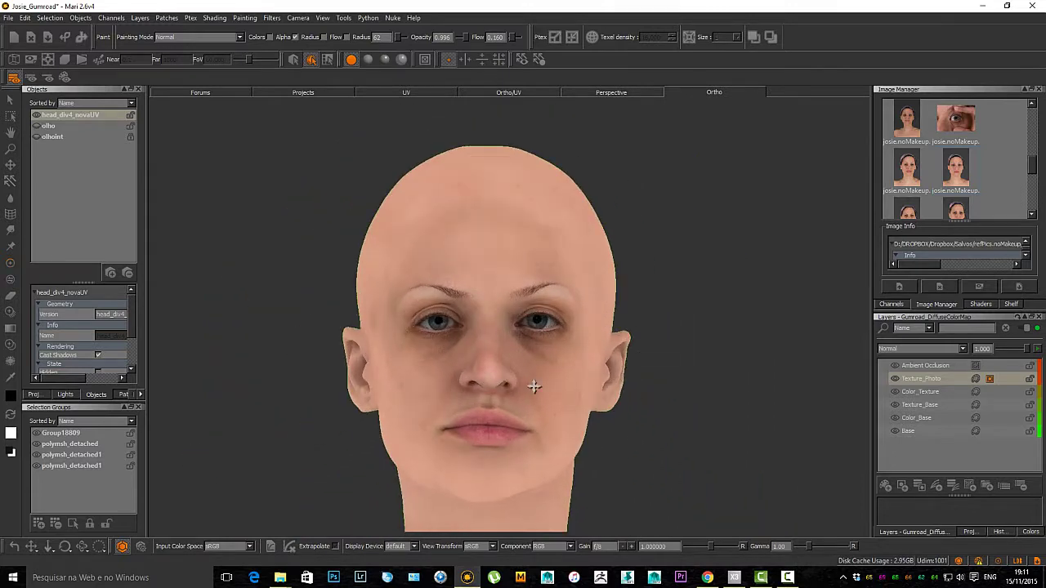
pyautogui.keyDown('alt'); pyautogui.moveTo(534, 386); pyautogui.dragTo(563, 376, button='middle'); pyautogui.keyUp('alt')
pyautogui.keyDown('alt'); pyautogui.moveTo(563, 376); pyautogui.dragTo(359, 378); pyautogui.keyUp('alt')
pyautogui.keyDown('alt'); pyautogui.moveTo(482, 368); pyautogui.dragTo(549, 359, button='right'); pyautogui.keyUp('alt')
pyautogui.keyDown('alt'); pyautogui.moveTo(549, 359); pyautogui.dragTo(570, 353, button='middle'); pyautogui.keyUp('alt')
pyautogui.keyDown('alt'); pyautogui.moveTo(570, 353); pyautogui.dragTo(530, 365, button='right'); pyautogui.keyUp('alt')
pyautogui.keyDown('alt'); pyautogui.moveTo(434, 372); pyautogui.dragTo(493, 357); pyautogui.keyUp('alt')
pyautogui.keyDown('alt'); pyautogui.moveTo(482, 352); pyautogui.dragTo(541, 342, button='right'); pyautogui.keyUp('alt')
pyautogui.keyDown('alt'); pyautogui.moveTo(470, 306); pyautogui.dragTo(556, 371, button='middle'); pyautogui.keyUp('alt')
pyautogui.keyDown('alt'); pyautogui.moveTo(523, 358); pyautogui.dragTo(544, 352, button='right'); pyautogui.keyUp('alt')
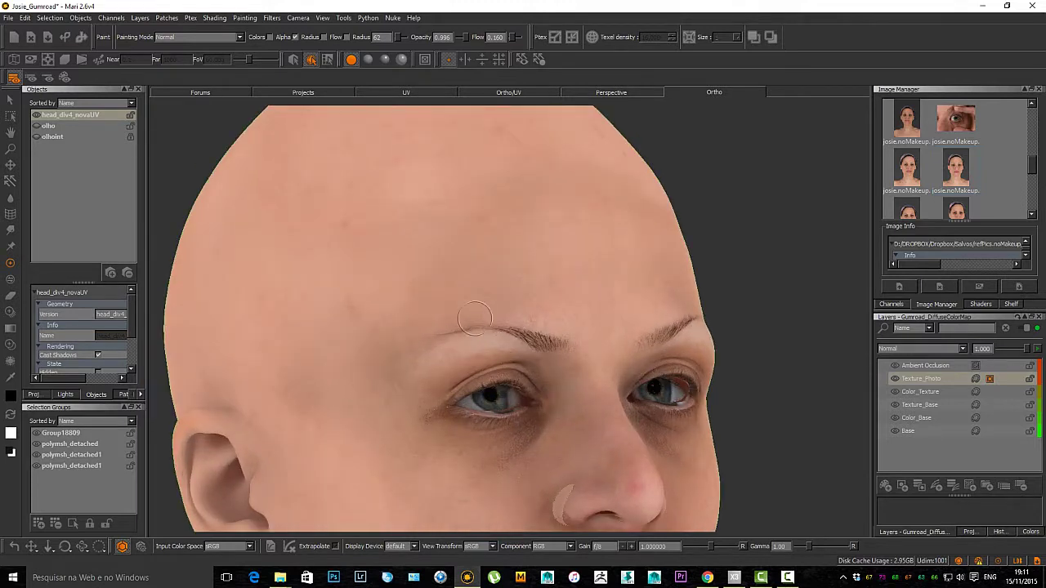
pyautogui.keyDown('alt'); pyautogui.moveTo(474, 318); pyautogui.dragTo(457, 320, button='right'); pyautogui.keyUp('alt')
pyautogui.press('r')
pyautogui.moveTo(426, 294); pyautogui.dragTo(461, 291)
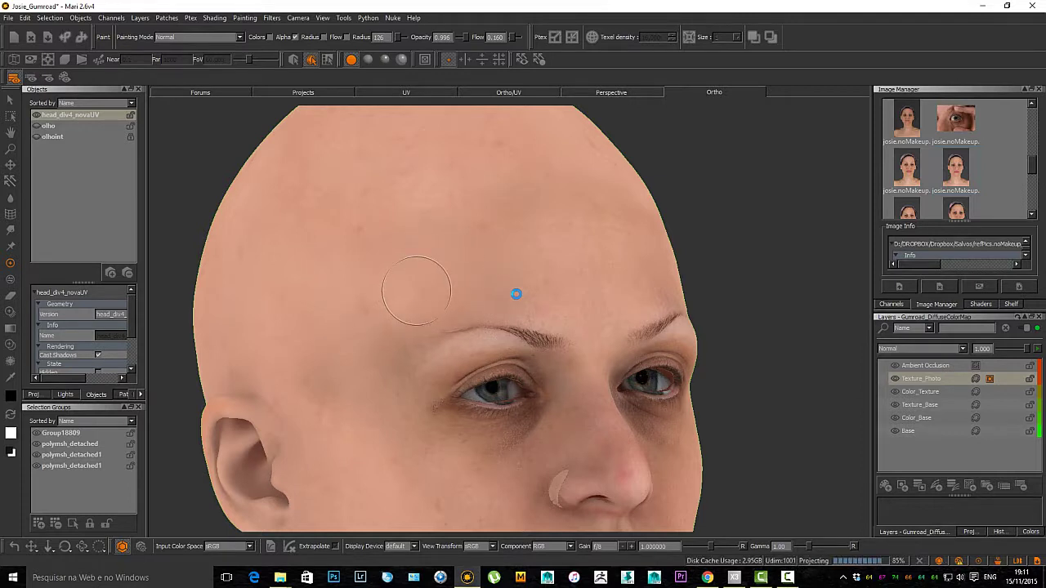
# Step: Soften the photo's edges on the Texture_Photo mask across the character's left side and top of the forehead
pyautogui.keyDown('alt'); pyautogui.moveTo(564, 269); pyautogui.dragTo(500, 284); pyautogui.keyUp('alt')
pyautogui.keyDown('alt'); pyautogui.moveTo(625, 282); pyautogui.dragTo(592, 281, button='right'); pyautogui.keyUp('alt')
pyautogui.keyDown('alt'); pyautogui.moveTo(592, 281); pyautogui.dragTo(511, 254, button='middle'); pyautogui.keyUp('alt')
pyautogui.keyDown('alt'); pyautogui.moveTo(543, 266); pyautogui.dragTo(465, 273); pyautogui.keyUp('alt')
pyautogui.keyDown('alt'); pyautogui.moveTo(500, 245); pyautogui.dragTo(532, 239, button='right'); pyautogui.keyUp('alt')
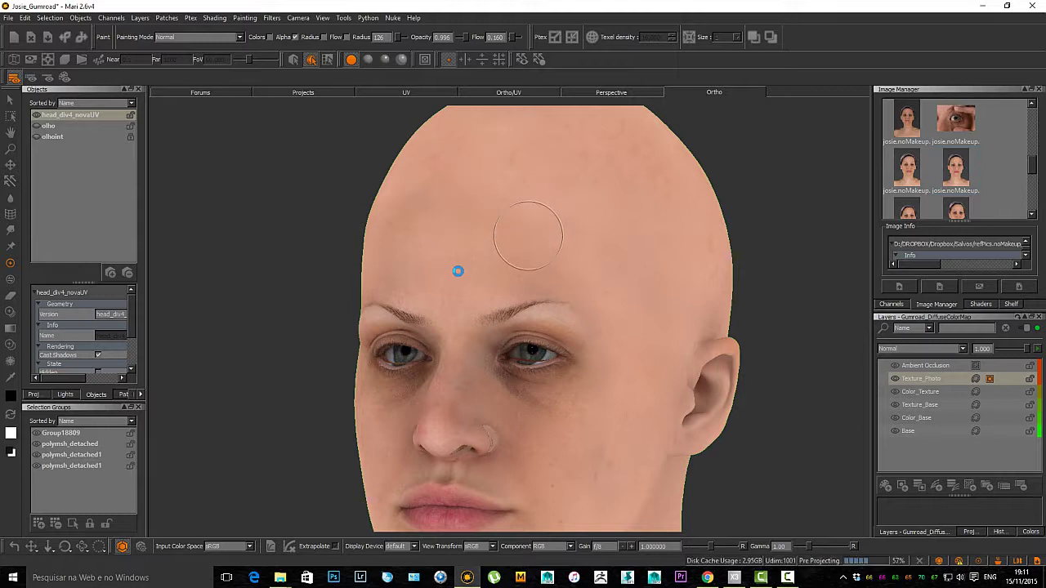
pyautogui.keyDown('alt'); pyautogui.moveTo(435, 278); pyautogui.dragTo(463, 271); pyautogui.keyUp('alt')
pyautogui.keyDown('alt'); pyautogui.moveTo(463, 271); pyautogui.dragTo(495, 252, button='right'); pyautogui.keyUp('alt')
pyautogui.keyDown('alt'); pyautogui.moveTo(470, 233); pyautogui.dragTo(490, 252); pyautogui.keyUp('alt')
pyautogui.keyDown('alt'); pyautogui.moveTo(465, 206); pyautogui.dragTo(495, 238, button='middle'); pyautogui.keyUp('alt')
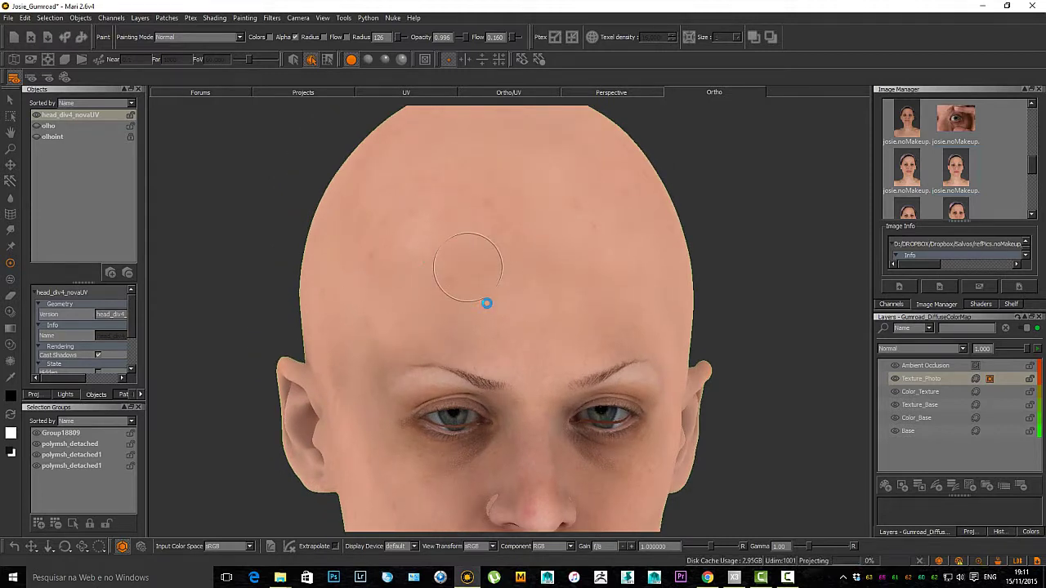
# Step: Examine the blended photo texture on the head from the front, the sides and the back
pyautogui.keyDown('alt'); pyautogui.moveTo(467, 266); pyautogui.dragTo(532, 343); pyautogui.keyUp('alt')
pyautogui.keyDown('alt'); pyautogui.moveTo(532, 343); pyautogui.dragTo(537, 354, button='right'); pyautogui.keyUp('alt')
pyautogui.keyDown('alt'); pyautogui.moveTo(537, 355); pyautogui.dragTo(514, 257, button='middle'); pyautogui.keyUp('alt')
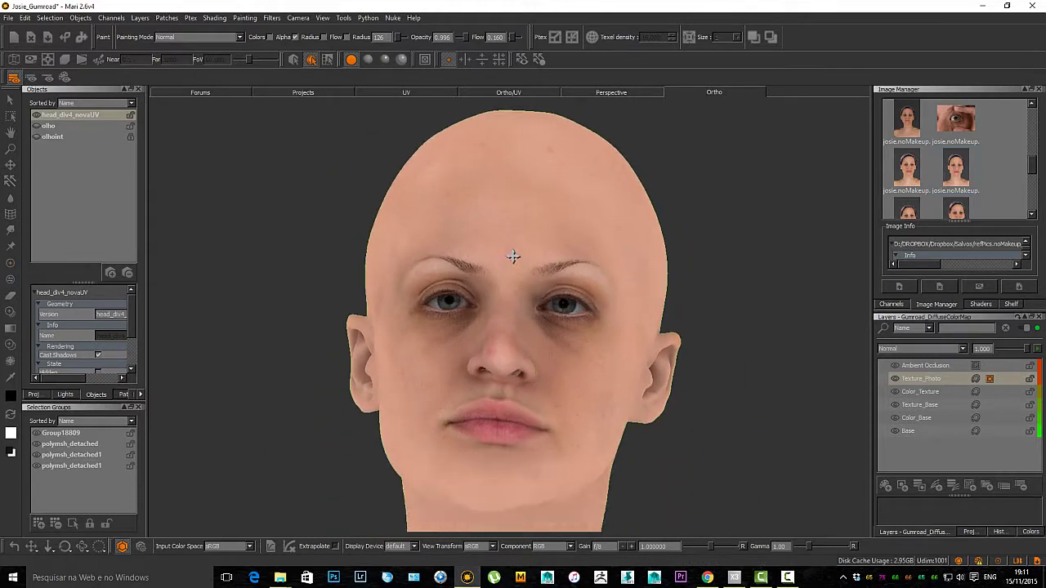
pyautogui.keyDown('alt'); pyautogui.moveTo(514, 256); pyautogui.dragTo(555, 360); pyautogui.keyUp('alt')
pyautogui.keyDown('alt'); pyautogui.moveTo(556, 360); pyautogui.dragTo(478, 323, button='right'); pyautogui.keyUp('alt')
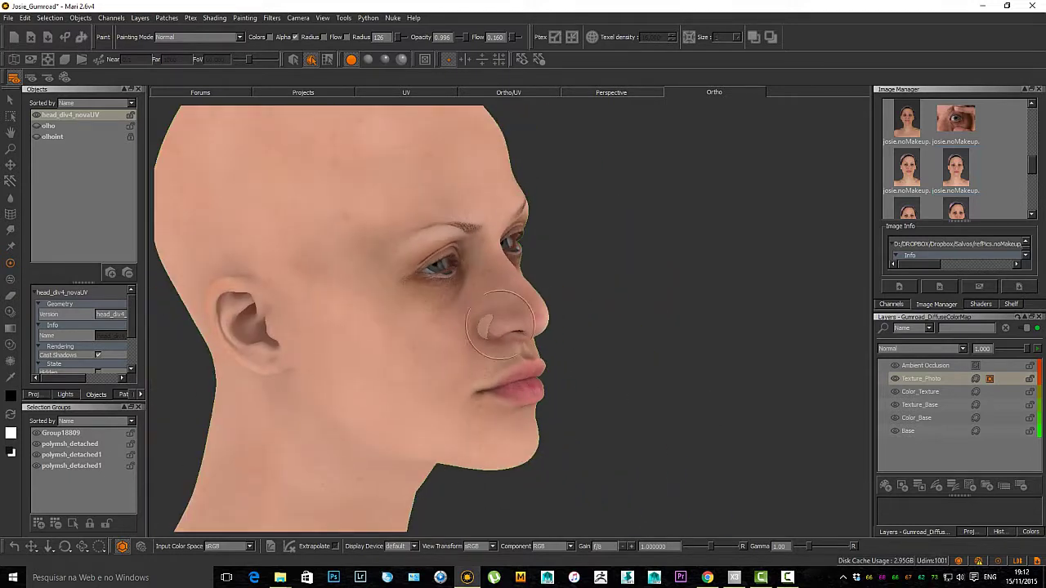
pyautogui.keyDown('alt'); pyautogui.moveTo(478, 322); pyautogui.dragTo(416, 322); pyautogui.keyUp('alt')
pyautogui.keyDown('alt'); pyautogui.moveTo(416, 322); pyautogui.dragTo(464, 342, button='right'); pyautogui.keyUp('alt')
pyautogui.keyDown('alt'); pyautogui.moveTo(465, 342); pyautogui.dragTo(475, 344); pyautogui.keyUp('alt')
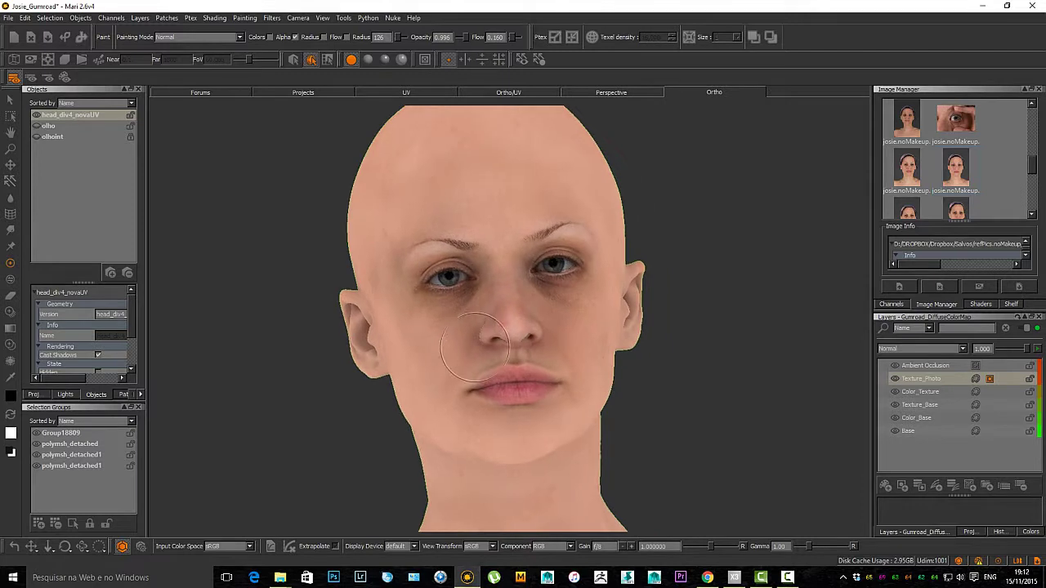
pyautogui.press('KP_0')
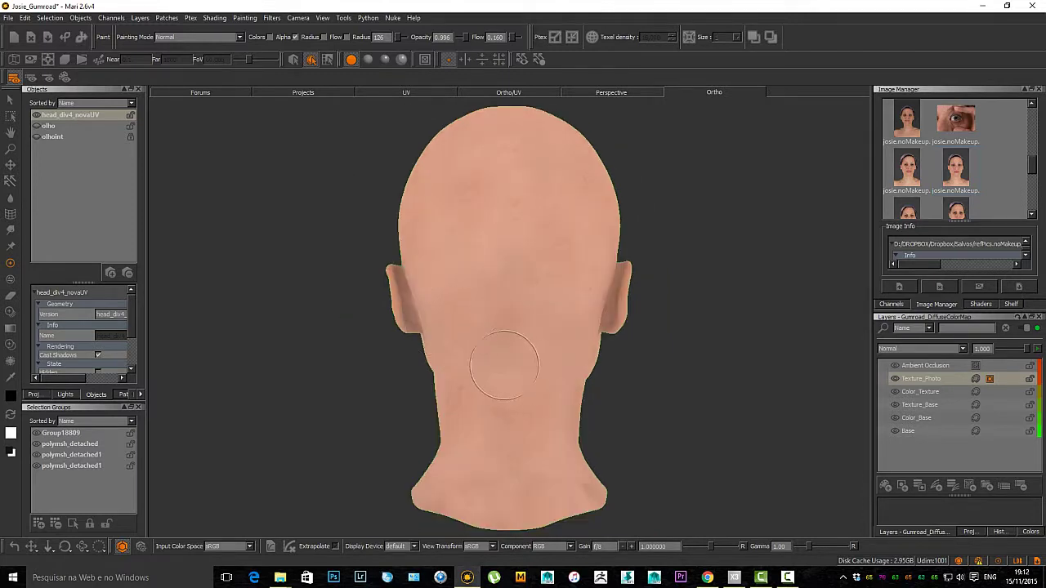
pyautogui.press('KP_5')
# Step: Load the three-quarter-view photo into Paint Through and scale it over the character's left nostril
pyautogui.keyDown('alt'); pyautogui.moveTo(483, 355); pyautogui.dragTo(517, 377, button='right'); pyautogui.keyUp('alt')
pyautogui.keyDown('alt'); pyautogui.moveTo(449, 307); pyautogui.dragTo(441, 342, button='middle'); pyautogui.keyUp('alt')
pyautogui.keyDown('alt'); pyautogui.moveTo(404, 272); pyautogui.dragTo(488, 374, button='right'); pyautogui.keyUp('alt')
pyautogui.keyDown('alt'); pyautogui.moveTo(510, 367); pyautogui.dragTo(541, 329); pyautogui.keyUp('alt')
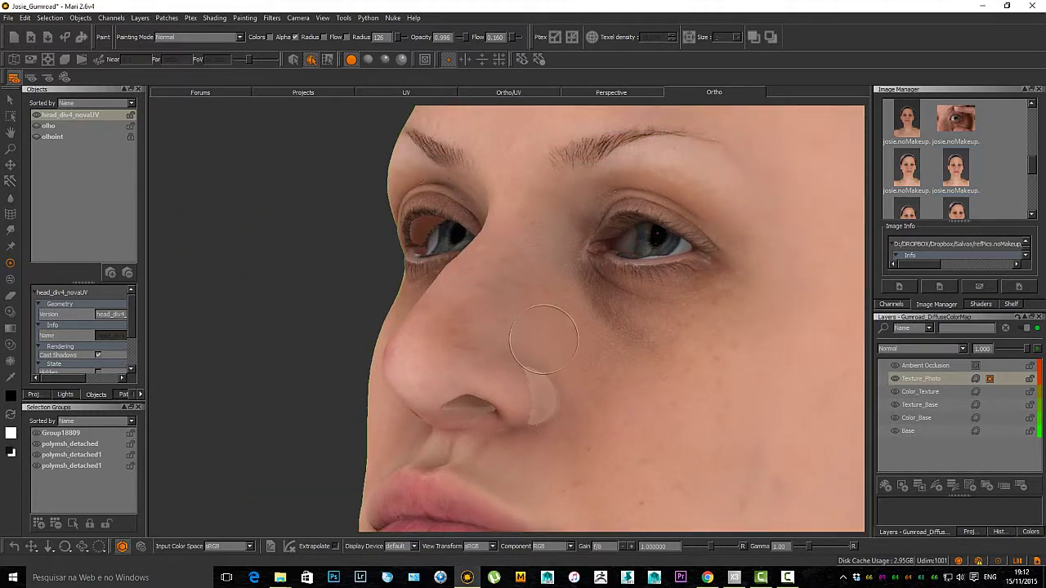
pyautogui.moveTo(1033, 166); pyautogui.dragTo(1037, 143)
pyautogui.moveTo(913, 193)
pyautogui.mouseDown()
pyautogui.moveTo(666, 360)
pyautogui.moveTo(495, 290)
pyautogui.moveTo(530, 311)
pyautogui.moveTo(533, 300)
pyautogui.moveTo(493, 305)
pyautogui.moveTo(500, 346)
pyautogui.moveTo(513, 329)
pyautogui.moveTo(515, 347)
pyautogui.mouseUp()
pyautogui.keyDown('alt'); pyautogui.moveTo(515, 347); pyautogui.dragTo(506, 316, button='middle'); pyautogui.keyUp('alt')
pyautogui.keyDown('shift'); pyautogui.moveTo(457, 347); pyautogui.dragTo(594, 275); pyautogui.keyUp('shift')
pyautogui.keyDown('ctrl'); pyautogui.keyDown('shift'); pyautogui.moveTo(558, 346); pyautogui.dragTo(655, 496); pyautogui.keyUp('shift'); pyautogui.keyUp('ctrl')
pyautogui.hotkey('alt', 'shift')
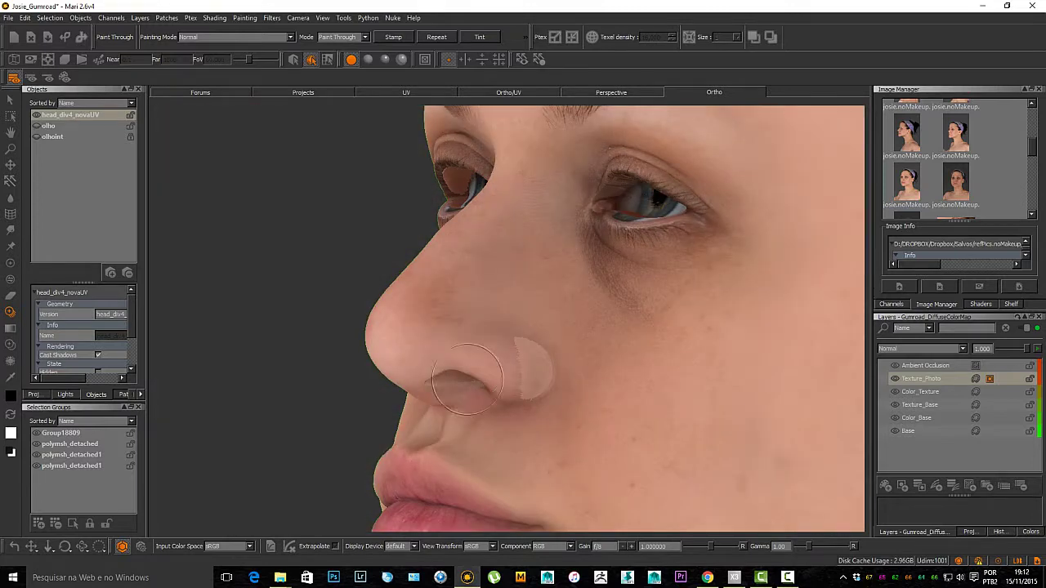
pyautogui.keyDown('shift'); pyautogui.moveTo(467, 367); pyautogui.dragTo(525, 359); pyautogui.keyUp('shift')
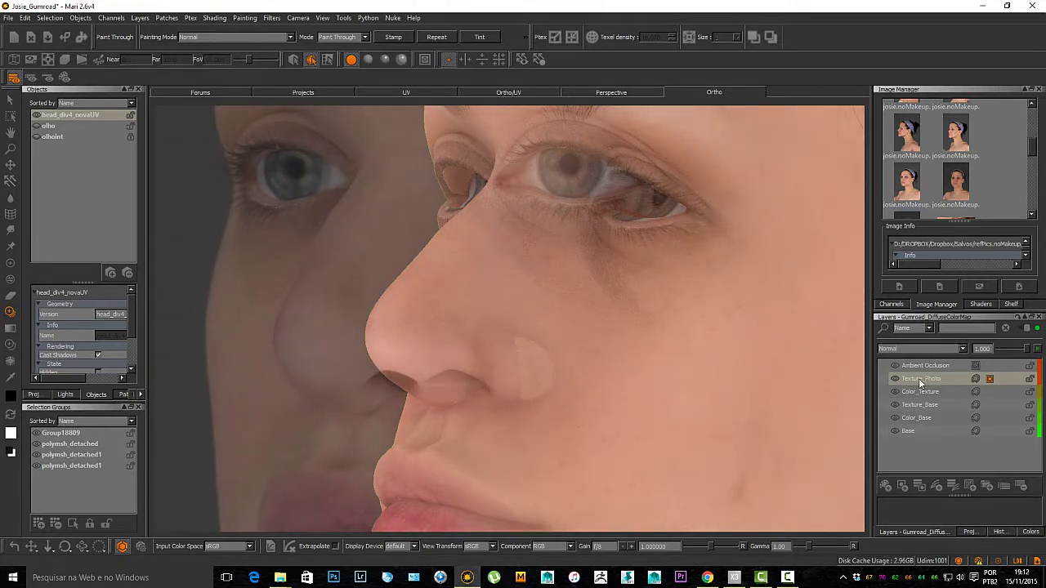
# Step: Make the Texture_Photo layer's own paint the target, align the photo with the character's left nostril and cover the light patch there
pyautogui.click(978, 381)
pyautogui.keyDown('shift'); pyautogui.moveTo(445, 327); pyautogui.dragTo(535, 339); pyautogui.keyUp('shift')
pyautogui.moveTo(523, 333)
pyautogui.keyDown('alt'); pyautogui.mouseDown()
pyautogui.moveTo(502, 333)
pyautogui.moveTo(534, 324)
pyautogui.moveTo(548, 306)
pyautogui.moveTo(504, 318)
pyautogui.moveTo(512, 334)
pyautogui.moveTo(479, 327)
pyautogui.moveTo(512, 335)
pyautogui.moveTo(475, 330)
pyautogui.moveTo(505, 366)
pyautogui.moveTo(471, 360)
pyautogui.moveTo(469, 336)
pyautogui.moveTo(471, 354)
pyautogui.moveTo(523, 347)
pyautogui.moveTo(528, 375)
pyautogui.moveTo(528, 354)
pyautogui.mouseUp(); pyautogui.keyUp('alt')
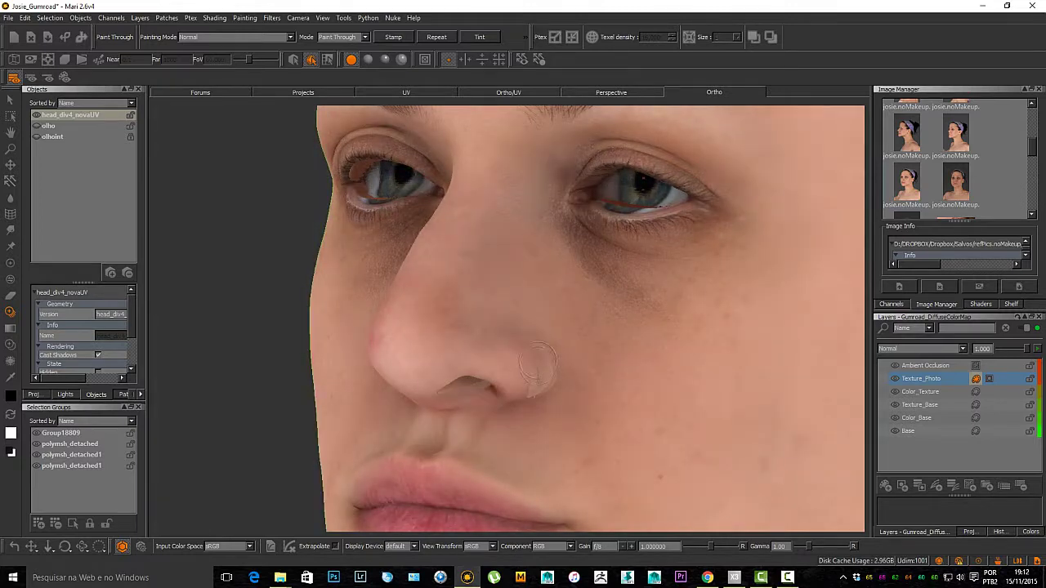
pyautogui.moveTo(539, 360); pyautogui.dragTo(539, 360)
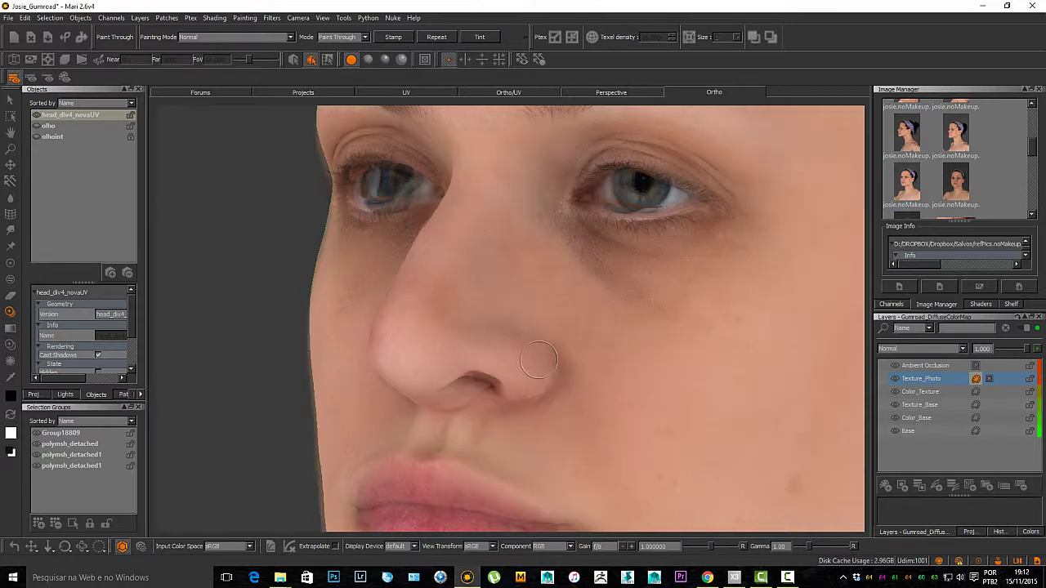
pyautogui.press('k')
pyautogui.moveTo(531, 374)
pyautogui.mouseDown()
pyautogui.moveTo(515, 373)
pyautogui.moveTo(533, 377)
pyautogui.mouseUp()
pyautogui.click(367, 60)
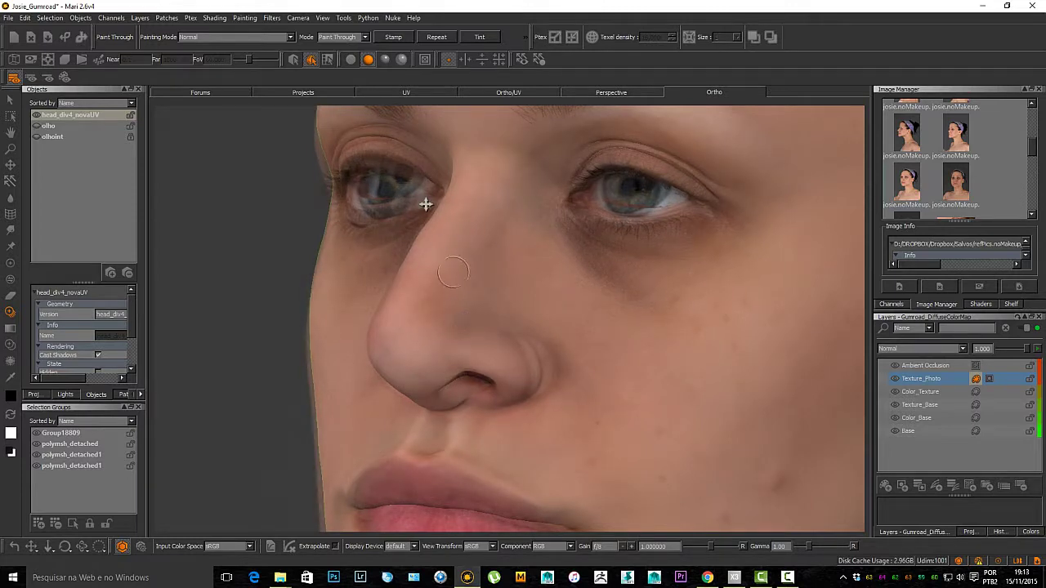
pyautogui.click(351, 60)
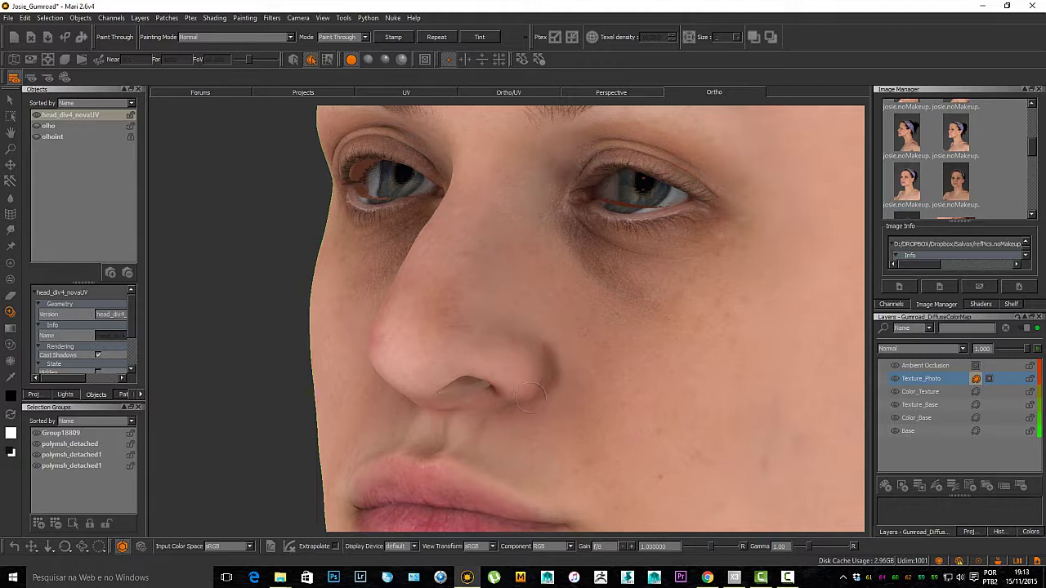
# Step: Paint the photo around the rim and base of the character's left nostril from a second angle and bake it
pyautogui.moveTo(540, 384); pyautogui.dragTo(541, 382)
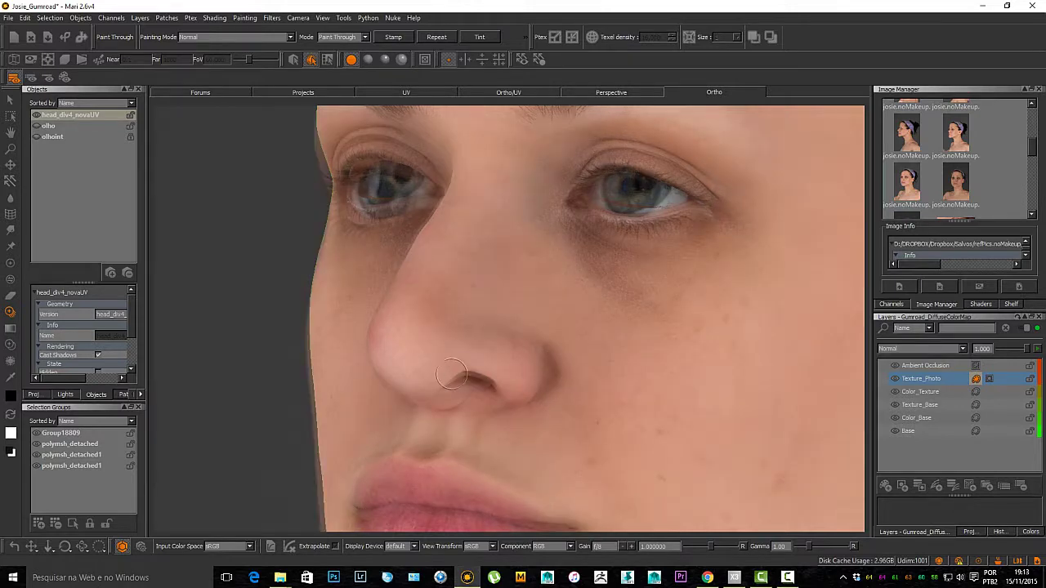
pyautogui.moveTo(454, 376); pyautogui.dragTo(467, 407)
pyautogui.moveTo(546, 360)
pyautogui.mouseDown()
pyautogui.moveTo(544, 392)
pyautogui.moveTo(529, 392)
pyautogui.moveTo(542, 362)
pyautogui.moveTo(533, 361)
pyautogui.moveTo(532, 388)
pyautogui.moveTo(549, 376)
pyautogui.moveTo(577, 406)
pyautogui.moveTo(537, 393)
pyautogui.mouseUp()
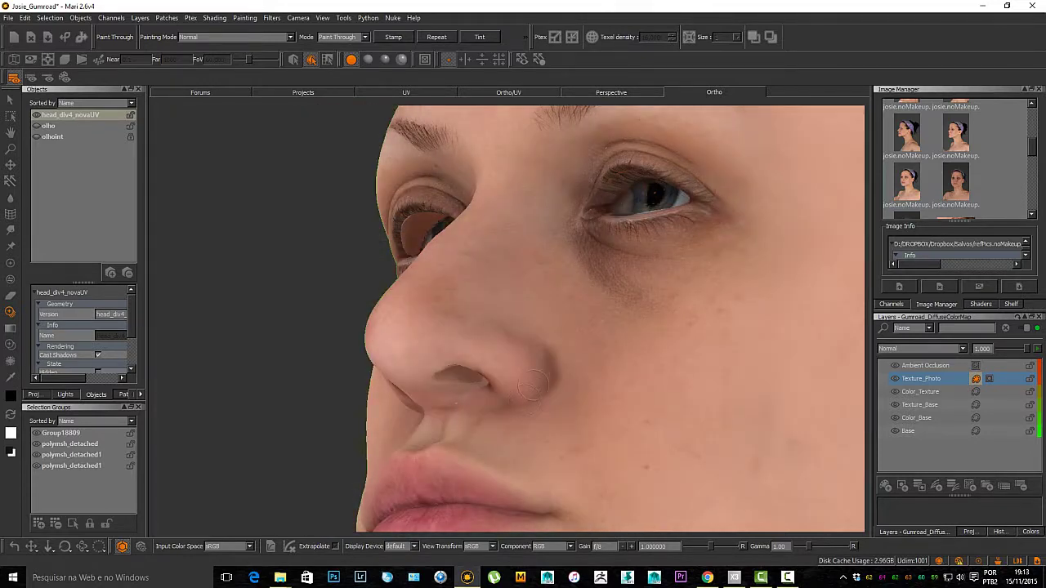
pyautogui.moveTo(546, 356)
pyautogui.mouseDown()
pyautogui.moveTo(553, 369)
pyautogui.moveTo(556, 346)
pyautogui.moveTo(552, 376)
pyautogui.mouseUp()
pyautogui.moveTo(515, 402); pyautogui.dragTo(515, 401)
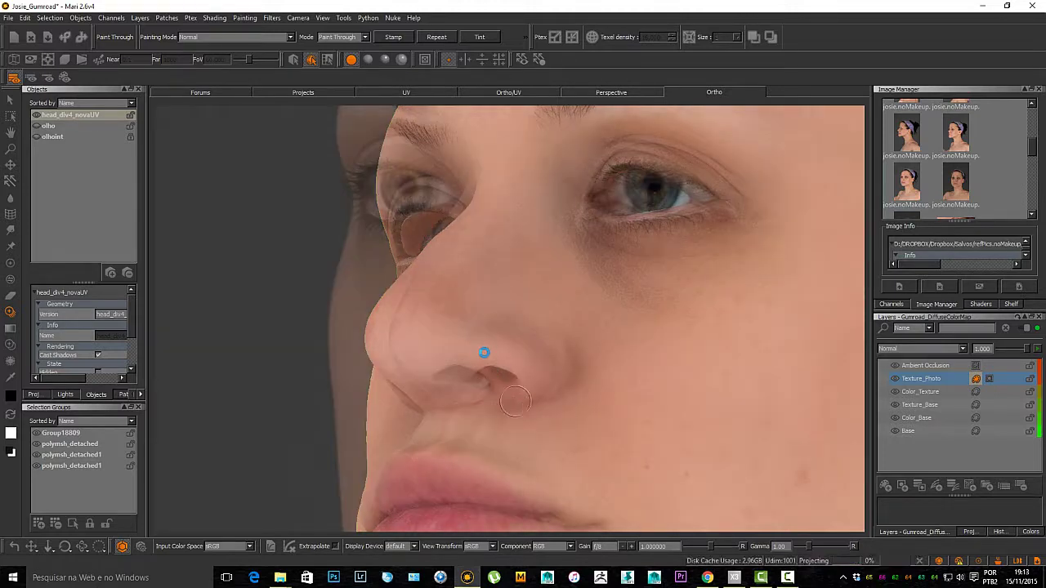
pyautogui.keyDown('alt'); pyautogui.moveTo(484, 368); pyautogui.dragTo(523, 365); pyautogui.keyUp('alt')
pyautogui.keyDown('alt'); pyautogui.moveTo(531, 351); pyautogui.dragTo(514, 332, button='right'); pyautogui.keyUp('alt')
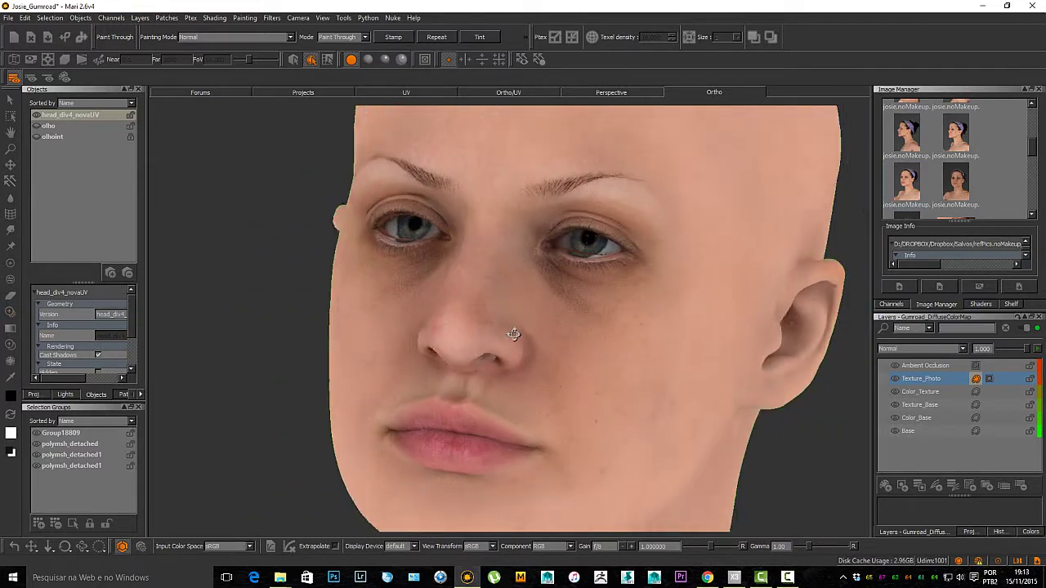
pyautogui.keyDown('alt'); pyautogui.moveTo(514, 332); pyautogui.dragTo(528, 331); pyautogui.keyUp('alt')
pyautogui.keyDown('alt'); pyautogui.moveTo(528, 331); pyautogui.dragTo(533, 398, button='right'); pyautogui.keyUp('alt')
pyautogui.keyDown('alt'); pyautogui.moveTo(533, 398); pyautogui.dragTo(534, 381); pyautogui.keyUp('alt')
pyautogui.keyDown('shift'); pyautogui.moveTo(534, 381); pyautogui.dragTo(564, 414); pyautogui.keyUp('shift')
pyautogui.moveTo(571, 418)
pyautogui.keyDown('ctrl'); pyautogui.keyDown('shift'); pyautogui.mouseDown()
pyautogui.moveTo(562, 394)
pyautogui.moveTo(572, 383)
pyautogui.moveTo(546, 398)
pyautogui.mouseUp(); pyautogui.keyUp('shift'); pyautogui.keyUp('ctrl')
pyautogui.hotkey('ctrl', 'z')
pyautogui.keyDown('alt'); pyautogui.moveTo(547, 397); pyautogui.dragTo(493, 378, button='right'); pyautogui.keyUp('alt')
pyautogui.moveTo(493, 379)
pyautogui.keyDown('alt'); pyautogui.mouseDown()
pyautogui.moveTo(613, 422)
pyautogui.moveTo(580, 354)
pyautogui.moveTo(590, 352)
pyautogui.mouseUp(); pyautogui.keyUp('alt')
pyautogui.keyDown('alt'); pyautogui.moveTo(570, 287); pyautogui.dragTo(572, 323, button='middle'); pyautogui.keyUp('alt')
pyautogui.moveTo(571, 323)
pyautogui.keyDown('alt'); pyautogui.mouseDown()
pyautogui.moveTo(417, 349)
pyautogui.moveTo(428, 339)
pyautogui.moveTo(395, 339)
pyautogui.mouseUp(); pyautogui.keyUp('alt')
pyautogui.moveTo(463, 372)
pyautogui.keyDown('alt'); pyautogui.mouseDown()
pyautogui.moveTo(479, 376)
pyautogui.moveTo(462, 381)
pyautogui.mouseUp(); pyautogui.keyUp('alt')
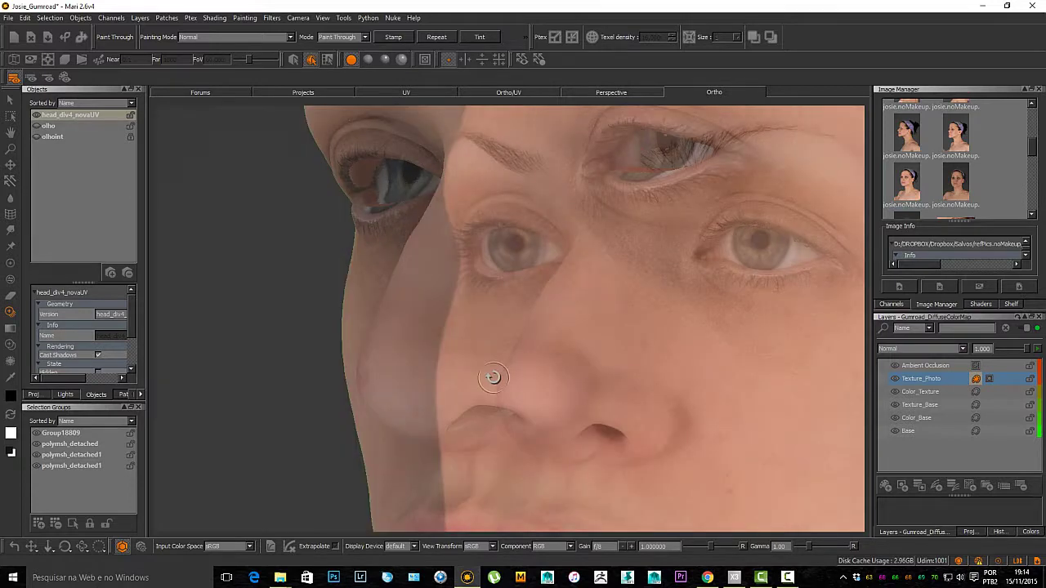
pyautogui.hotkey('ctrl', 'z')
pyautogui.hotkey('ctrl', 'z')
pyautogui.hotkey('ctrl', 'z')
pyautogui.hotkey('ctrl', 'z')
pyautogui.hotkey('ctrl', 'z')
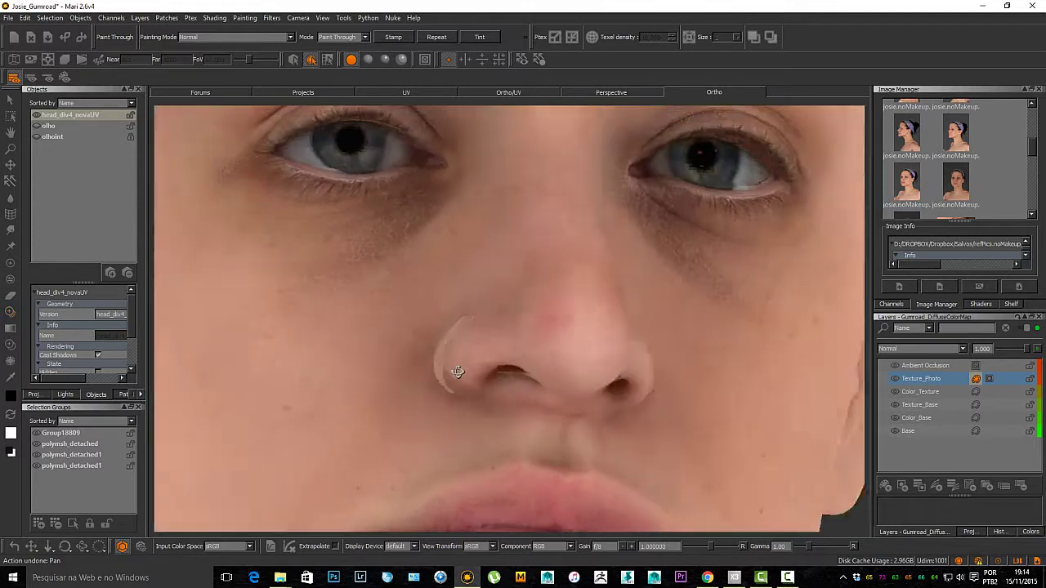
# Step: Align the photo with the nose, paint and bake its left side, and compare by undoing and redoing the last change
pyautogui.moveTo(448, 304)
pyautogui.keyDown('alt'); pyautogui.mouseDown()
pyautogui.moveTo(458, 419)
pyautogui.moveTo(492, 413)
pyautogui.moveTo(486, 366)
pyautogui.moveTo(500, 365)
pyautogui.moveTo(500, 395)
pyautogui.moveTo(467, 392)
pyautogui.moveTo(480, 376)
pyautogui.mouseUp(); pyautogui.keyUp('alt')
pyautogui.moveTo(480, 377)
pyautogui.keyDown('shift'); pyautogui.mouseDown()
pyautogui.moveTo(428, 376)
pyautogui.moveTo(455, 373)
pyautogui.mouseUp(); pyautogui.keyUp('shift')
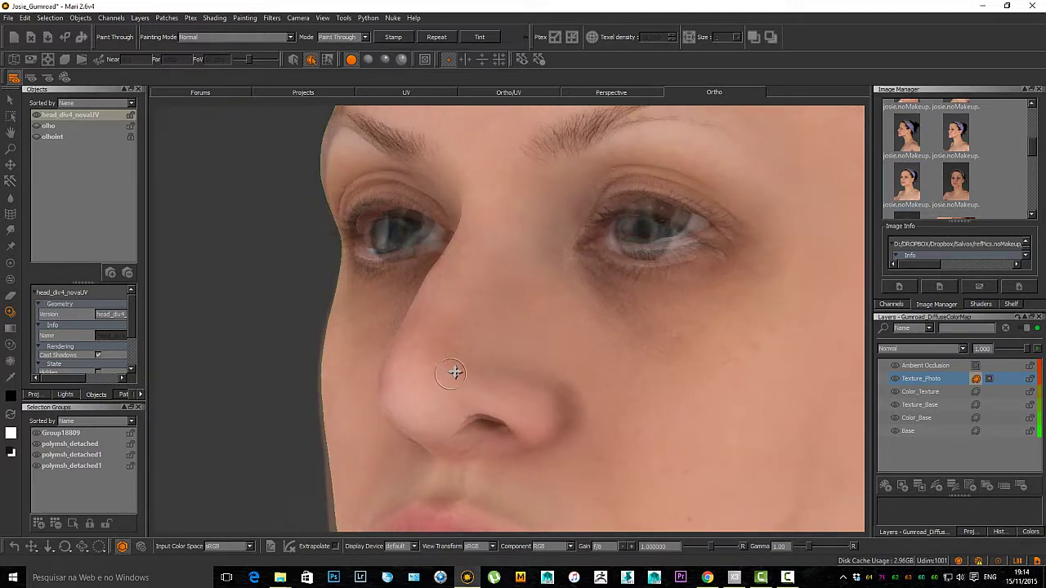
pyautogui.moveTo(496, 334); pyautogui.dragTo(489, 336)
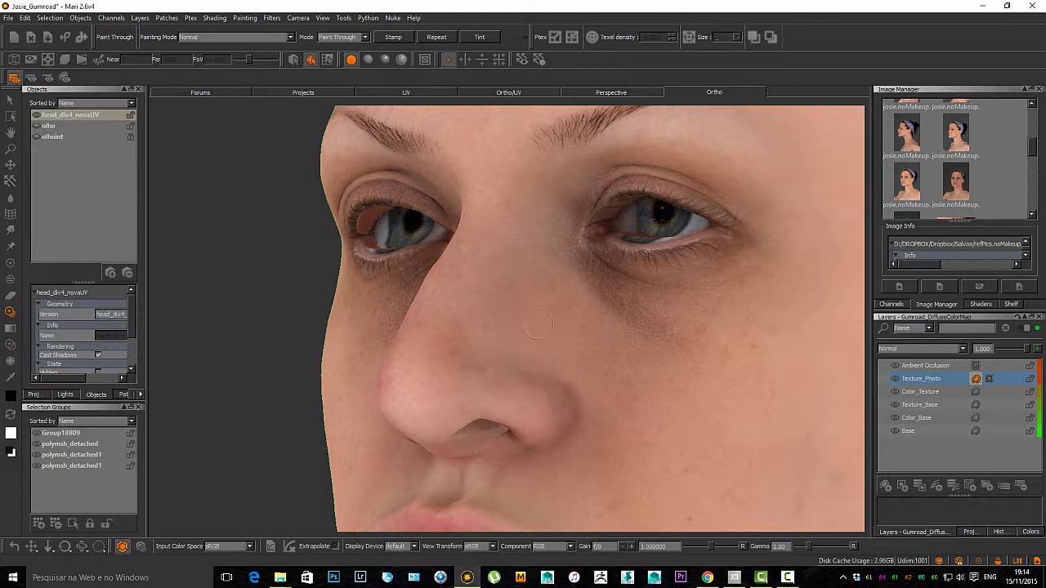
pyautogui.press('b')
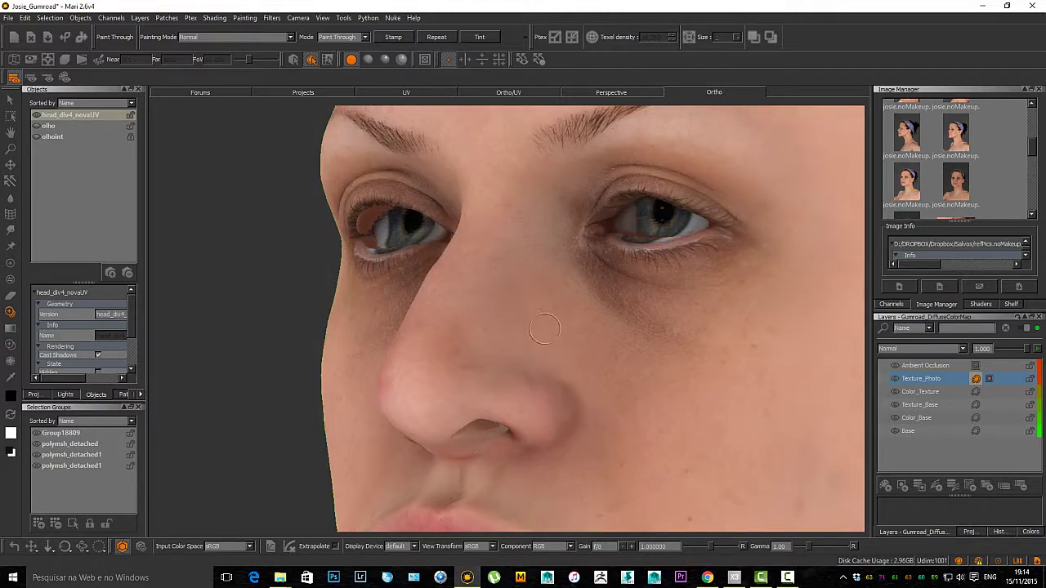
pyautogui.hotkey('ctrl', 'z')
pyautogui.hotkey('ctrl', 'shift', 'z')
# Step: Scale and align the photo to the inner corner of the character's left eye and paint the detail through
pyautogui.keyDown('alt'); pyautogui.moveTo(535, 311); pyautogui.dragTo(496, 355, button='middle'); pyautogui.keyUp('alt')
pyautogui.keyDown('alt'); pyautogui.moveTo(497, 355); pyautogui.dragTo(654, 331, button='right'); pyautogui.keyUp('alt')
pyautogui.keyDown('alt'); pyautogui.moveTo(518, 342); pyautogui.dragTo(505, 354, button='middle'); pyautogui.keyUp('alt')
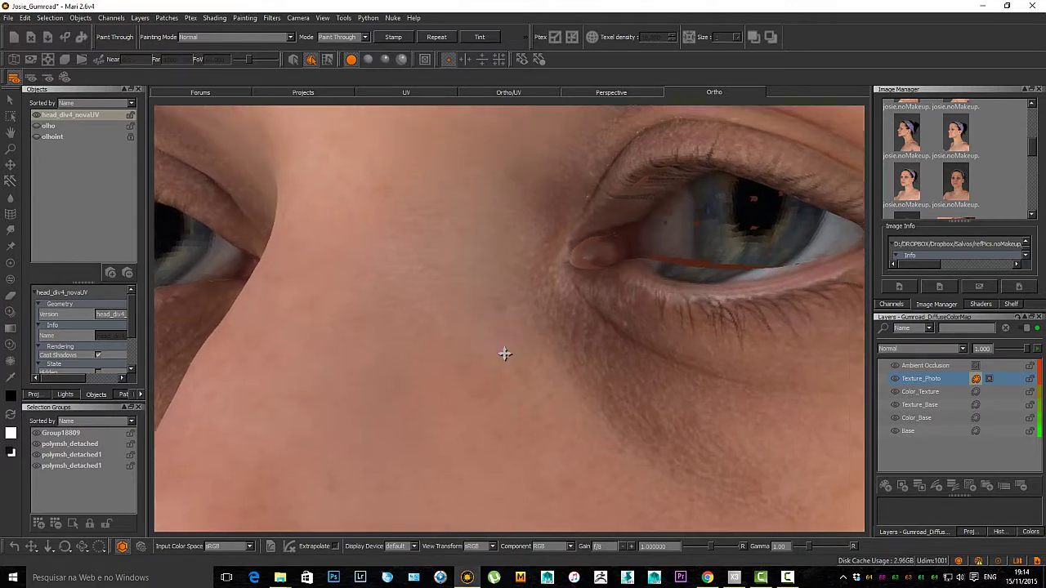
pyautogui.moveTo(504, 354)
pyautogui.keyDown('alt'); pyautogui.mouseDown()
pyautogui.moveTo(502, 331)
pyautogui.moveTo(490, 338)
pyautogui.moveTo(479, 327)
pyautogui.moveTo(430, 355)
pyautogui.mouseUp(); pyautogui.keyUp('alt')
pyautogui.moveTo(431, 305)
pyautogui.keyDown('ctrl'); pyautogui.keyDown('shift'); pyautogui.mouseDown()
pyautogui.moveTo(617, 497)
pyautogui.moveTo(568, 406)
pyautogui.mouseUp(); pyautogui.keyUp('shift'); pyautogui.keyUp('ctrl')
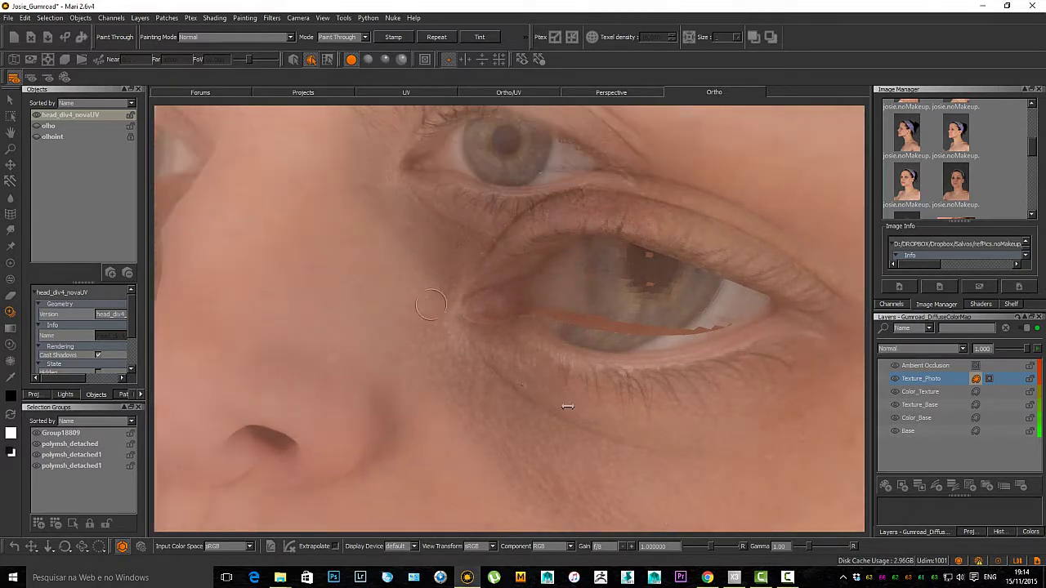
pyautogui.moveTo(422, 279)
pyautogui.keyDown('ctrl'); pyautogui.keyDown('shift'); pyautogui.mouseDown()
pyautogui.moveTo(466, 300)
pyautogui.moveTo(537, 474)
pyautogui.moveTo(576, 509)
pyautogui.mouseUp(); pyautogui.keyUp('shift'); pyautogui.keyUp('ctrl')
pyautogui.keyDown('ctrl'); pyautogui.keyDown('shift'); pyautogui.moveTo(581, 432); pyautogui.dragTo(629, 458); pyautogui.keyUp('shift'); pyautogui.keyUp('ctrl')
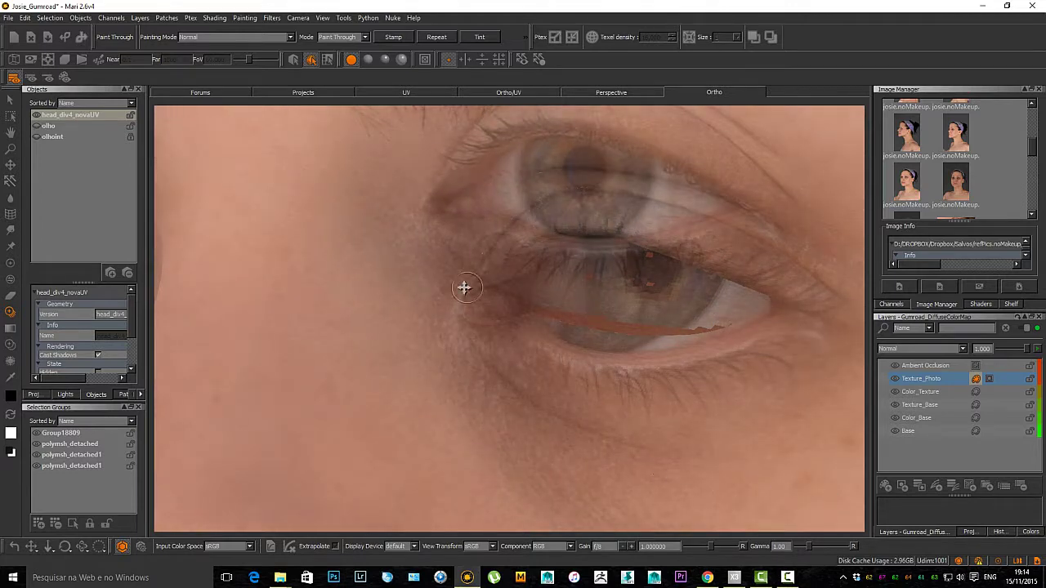
pyautogui.keyDown('shift'); pyautogui.moveTo(467, 288); pyautogui.dragTo(481, 395); pyautogui.keyUp('shift')
pyautogui.moveTo(482, 327)
pyautogui.keyDown('ctrl'); pyautogui.keyDown('shift'); pyautogui.mouseDown()
pyautogui.moveTo(513, 327)
pyautogui.moveTo(532, 359)
pyautogui.moveTo(513, 399)
pyautogui.mouseUp(); pyautogui.keyUp('shift'); pyautogui.keyUp('ctrl')
pyautogui.press("'")
pyautogui.press("'")
pyautogui.keyDown('shift'); pyautogui.moveTo(518, 354); pyautogui.dragTo(487, 307); pyautogui.keyUp('shift')
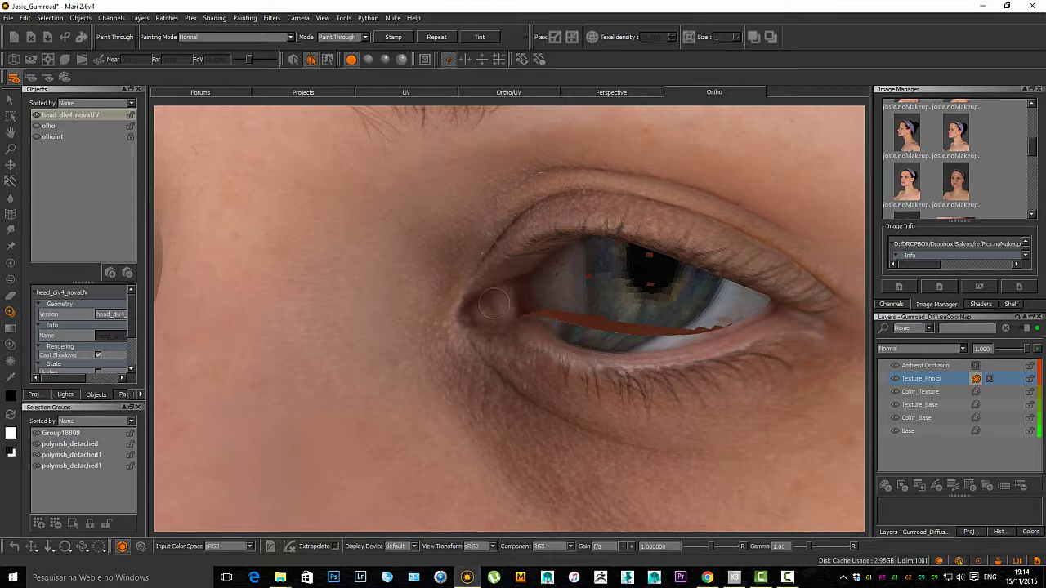
pyautogui.press('p')
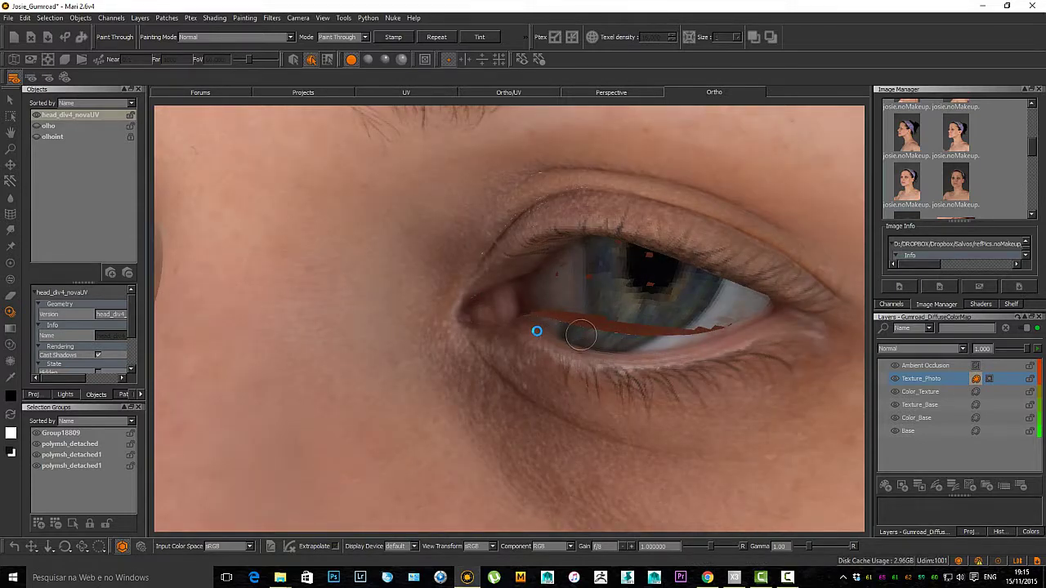
# Step: Step back through the latest eye changes and reposition the photo over the inner corner of the character's left eye
pyautogui.hotkey('ctrl', 'z')
pyautogui.hotkey('ctrl', 'z')
pyautogui.hotkey('ctrl', 'z')
pyautogui.hotkey('ctrl', 'z')
pyautogui.hotkey('ctrl', 'z')
pyautogui.hotkey('ctrl', 'z')
pyautogui.hotkey('ctrl', 'z')
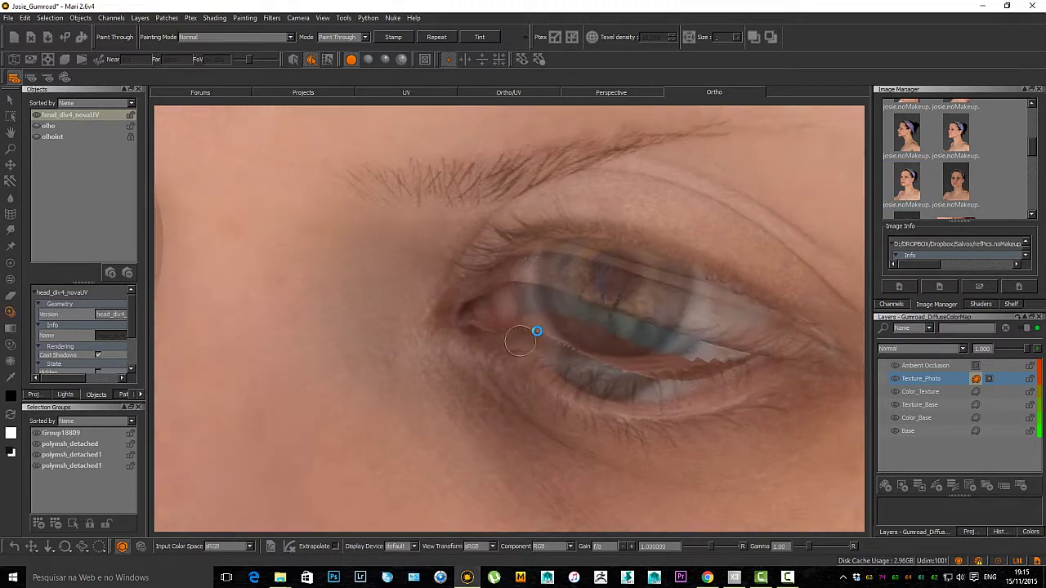
pyautogui.moveTo(520, 340)
pyautogui.keyDown('shift'); pyautogui.mouseDown()
pyautogui.moveTo(521, 350)
pyautogui.moveTo(483, 326)
pyautogui.mouseUp(); pyautogui.keyUp('shift')
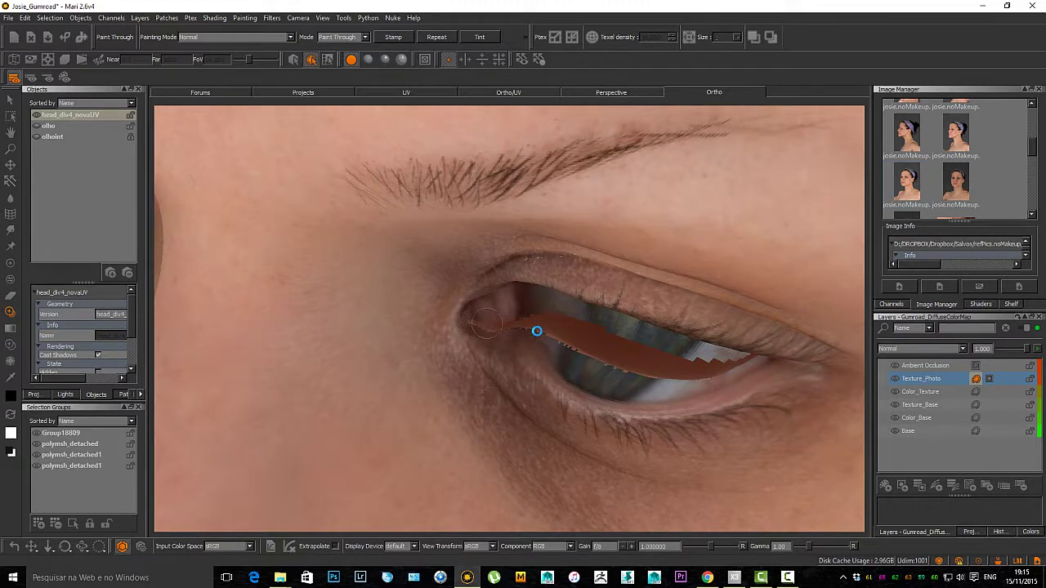
# Step: Undo the recent Paint Through changes around the character's left eye
pyautogui.hotkey('ctrl', 'z')
pyautogui.hotkey('ctrl', 'z')
pyautogui.hotkey('ctrl', 'z')
pyautogui.hotkey('ctrl', 'z')
pyautogui.hotkey('ctrl', 'z')
pyautogui.hotkey('ctrl', 'z')
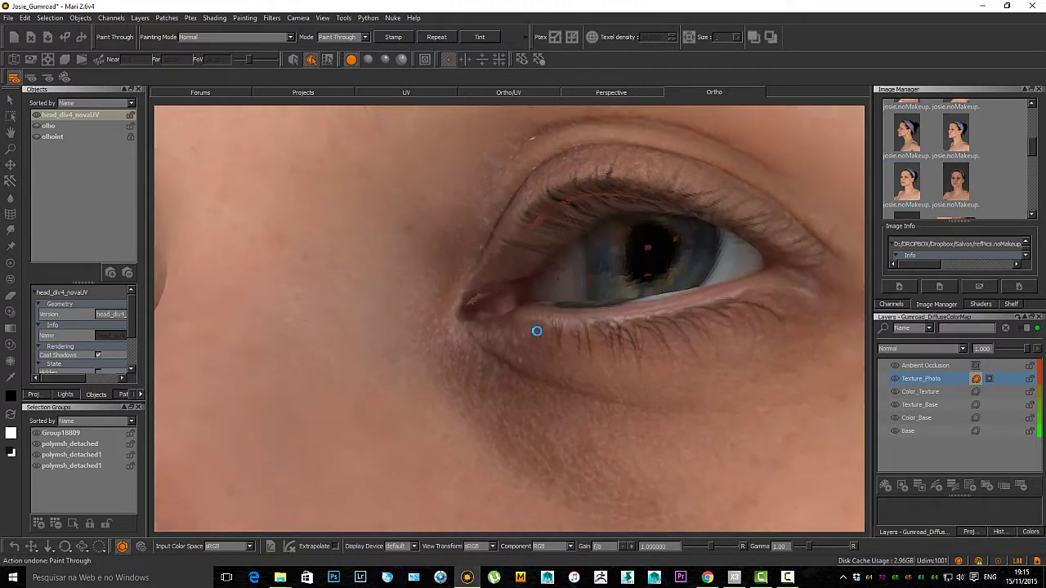
pyautogui.hotkey('ctrl', 'z')
pyautogui.hotkey('ctrl', 'z')
pyautogui.hotkey('ctrl', 'z')
pyautogui.hotkey('ctrl', 'z')
pyautogui.hotkey('ctrl', 'z')
pyautogui.hotkey('ctrl', 'z')
pyautogui.hotkey('ctrl', 'z')
pyautogui.hotkey('ctrl', 'z')
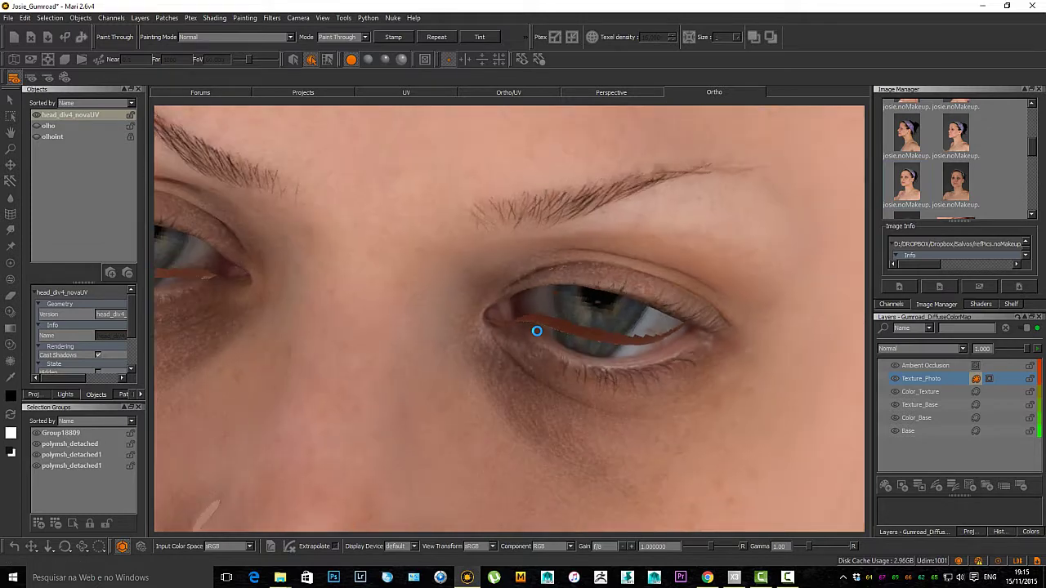
pyautogui.hotkey('ctrl', 'z')
pyautogui.hotkey('ctrl', 'z')
pyautogui.hotkey('ctrl', 'z')
pyautogui.hotkey('ctrl', 'z')
pyautogui.hotkey('ctrl', 'z')
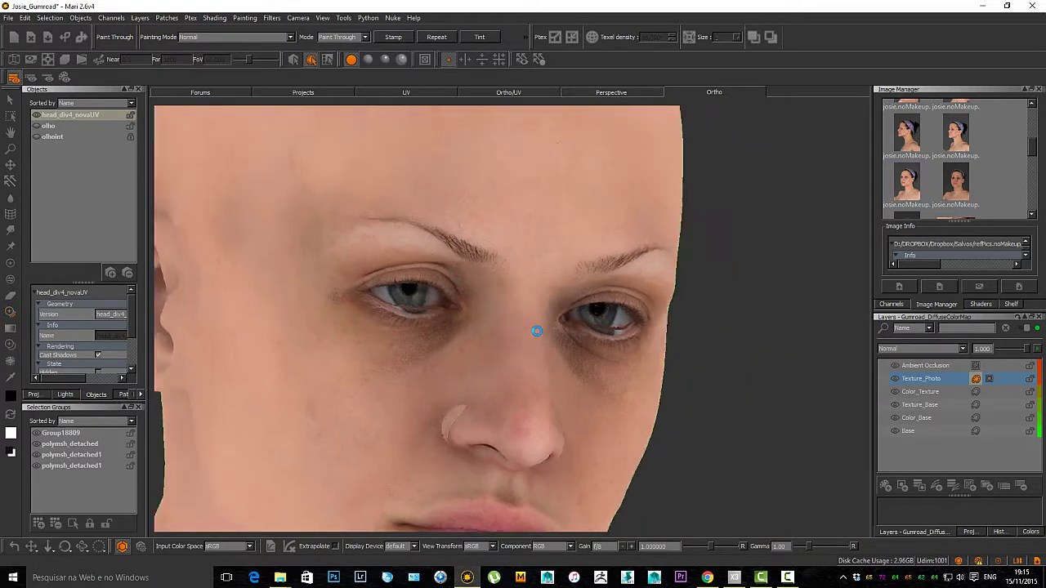
pyautogui.hotkey('ctrl', 'z')
pyautogui.hotkey('ctrl', 'z')
pyautogui.hotkey('ctrl', 'z')
pyautogui.hotkey('ctrl', 'z')
pyautogui.hotkey('ctrl', 'z')
pyautogui.hotkey('ctrl', 'z')
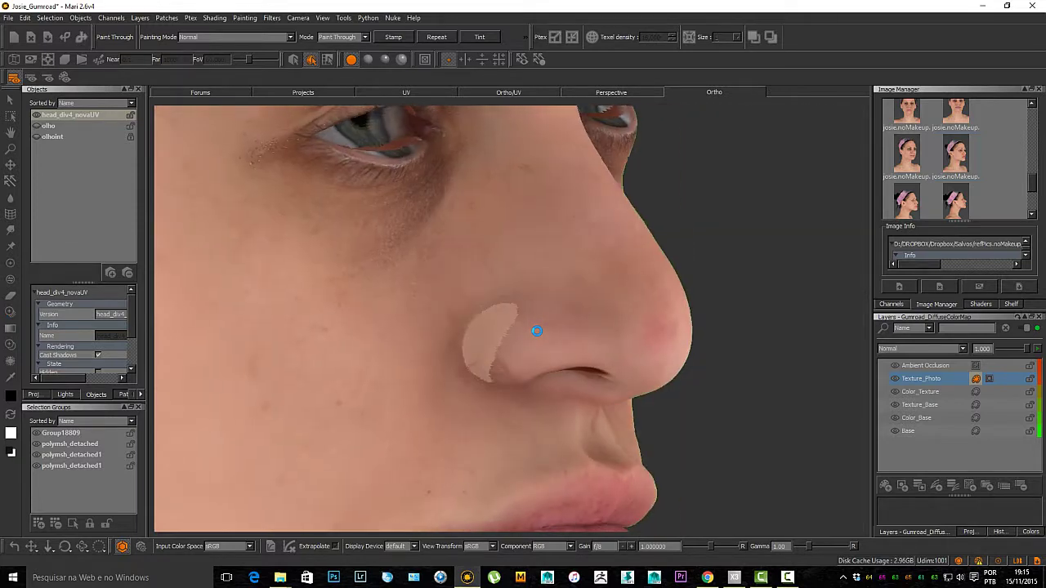
# Step: Cover the light patch on the character's right nostril with the photo, bake it, and compare by undoing and redoing the paint
pyautogui.keyDown('alt'); pyautogui.moveTo(500, 365); pyautogui.dragTo(527, 348, button='middle'); pyautogui.keyUp('alt')
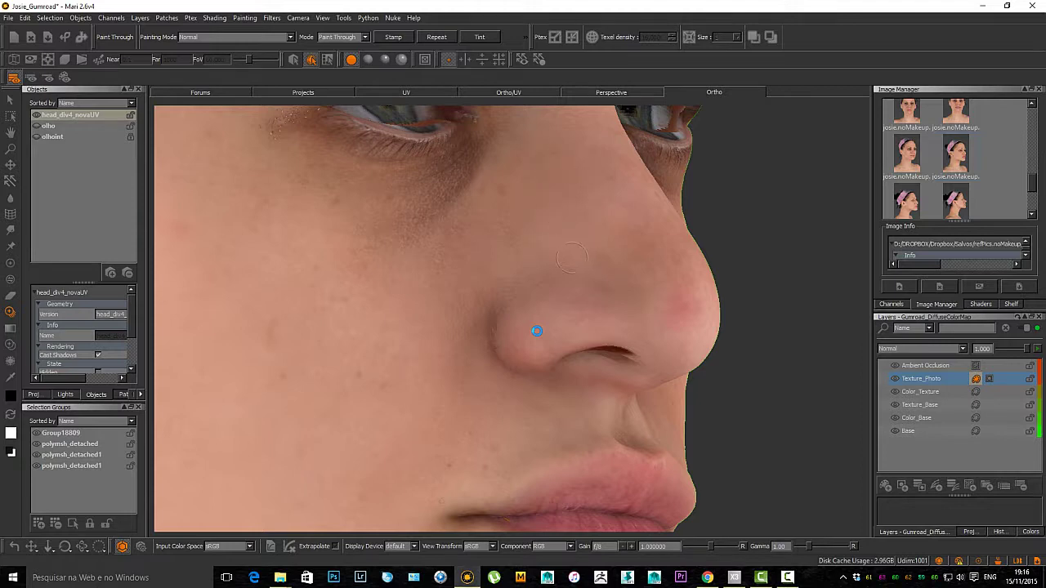
pyautogui.press('b')
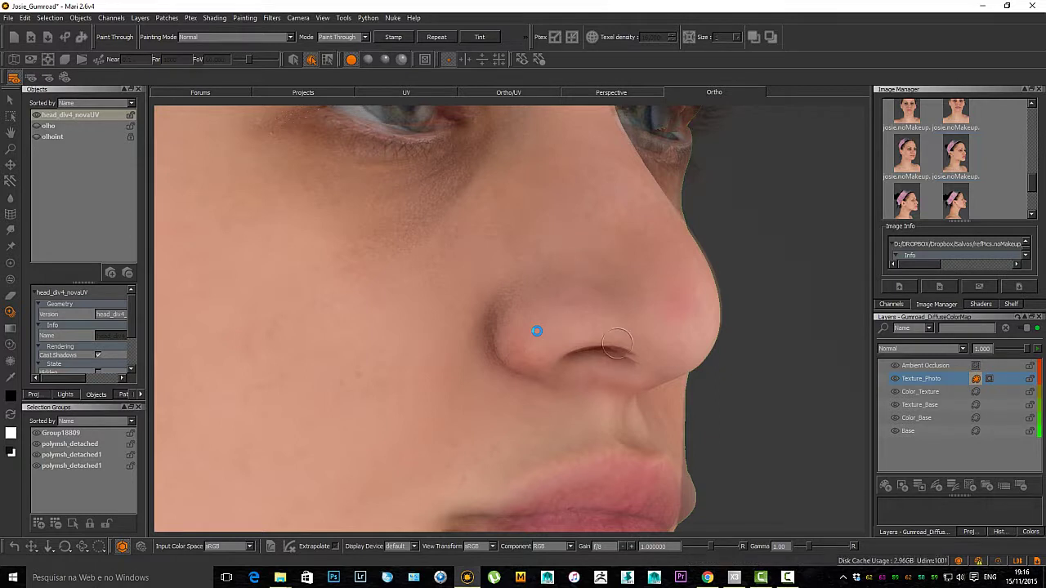
pyautogui.hotkey('ctrl', 'z')
pyautogui.hotkey('ctrl', 'y')
pyautogui.hotkey('ctrl', 'z')
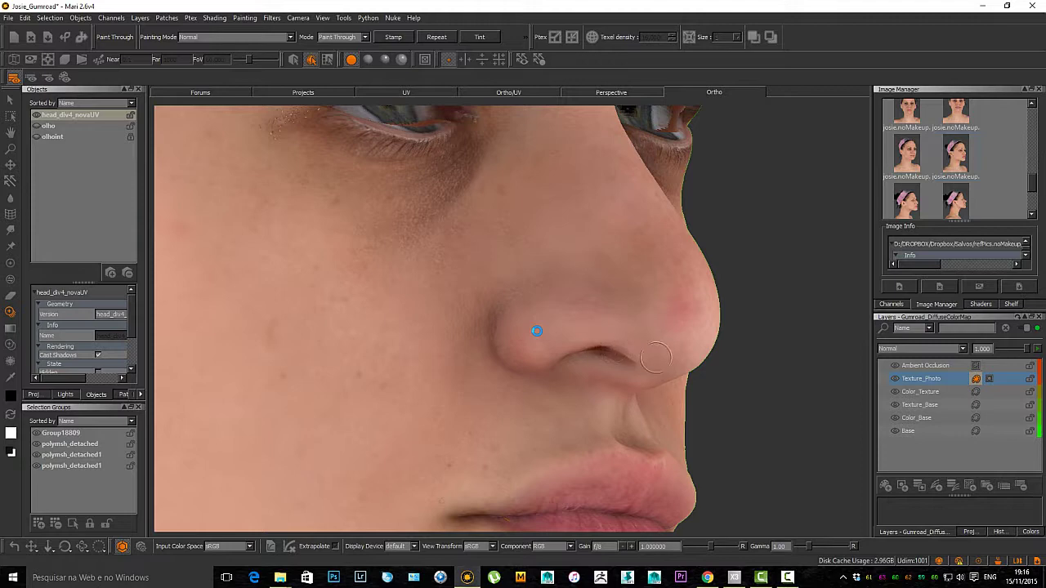
pyautogui.hotkey('ctrl', 'y')
pyautogui.hotkey('ctrl', 'z')
pyautogui.hotkey('ctrl', 'y')
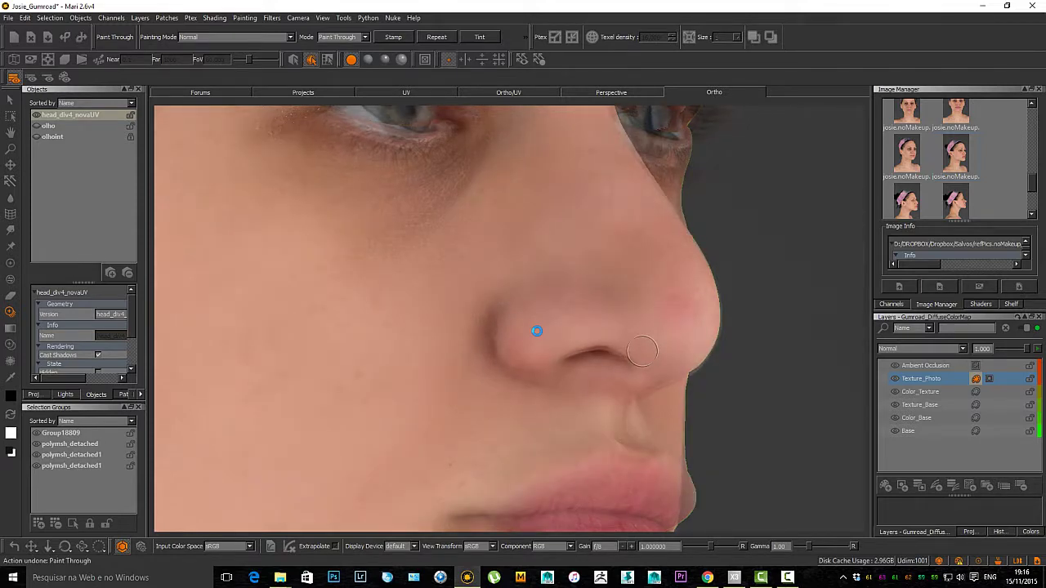
# Step: Compare the character's right nostril with and without the latest paint, and paint more photo detail through along the nostril's edge
pyautogui.hotkey('ctrl', 'z')
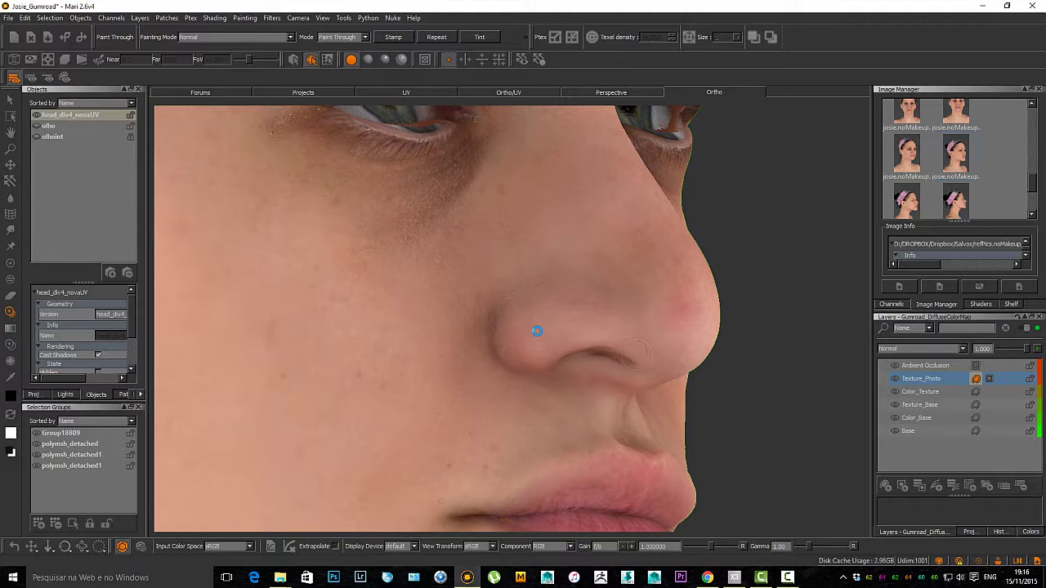
pyautogui.hotkey('ctrl', 'y')
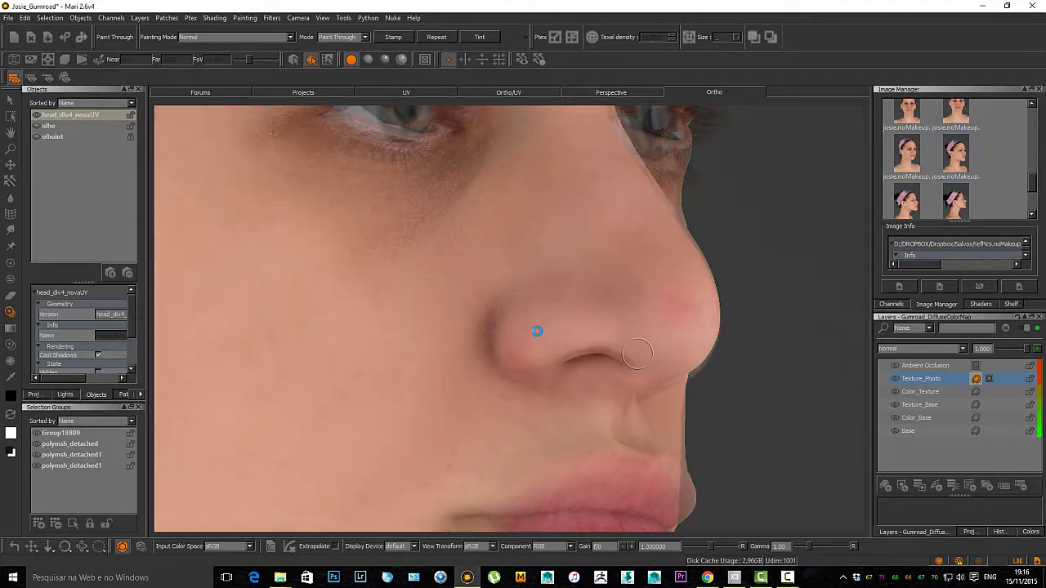
pyautogui.moveTo(637, 354)
pyautogui.keyDown('alt'); pyautogui.mouseDown()
pyautogui.moveTo(572, 287)
pyautogui.moveTo(552, 242)
pyautogui.moveTo(596, 360)
pyautogui.moveTo(621, 308)
pyautogui.moveTo(608, 323)
pyautogui.mouseUp(); pyautogui.keyUp('alt')
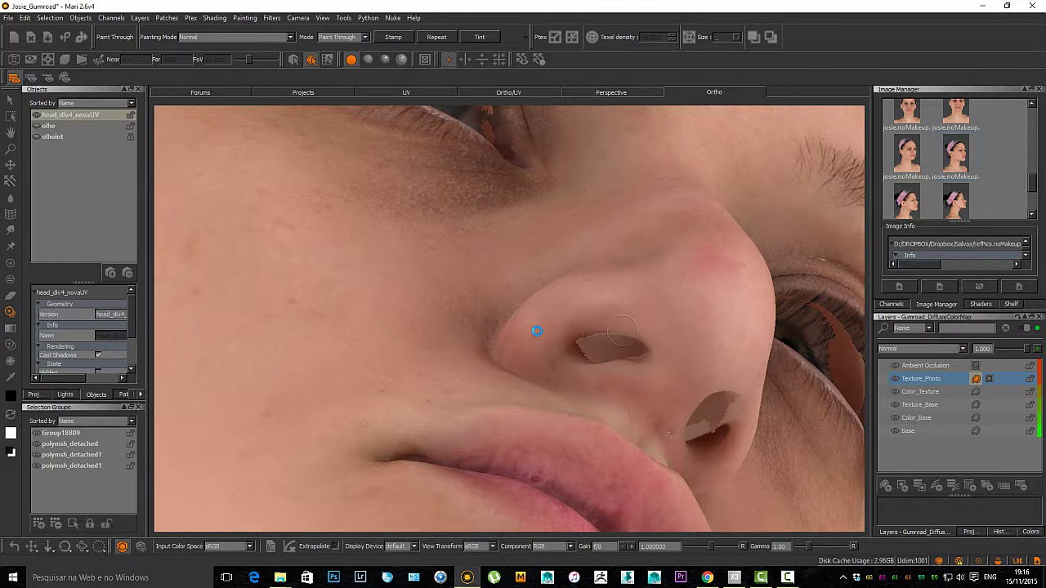
pyautogui.moveTo(622, 330)
pyautogui.mouseDown()
pyautogui.moveTo(715, 343)
pyautogui.moveTo(657, 393)
pyautogui.moveTo(643, 425)
pyautogui.moveTo(642, 388)
pyautogui.moveTo(632, 387)
pyautogui.mouseUp()
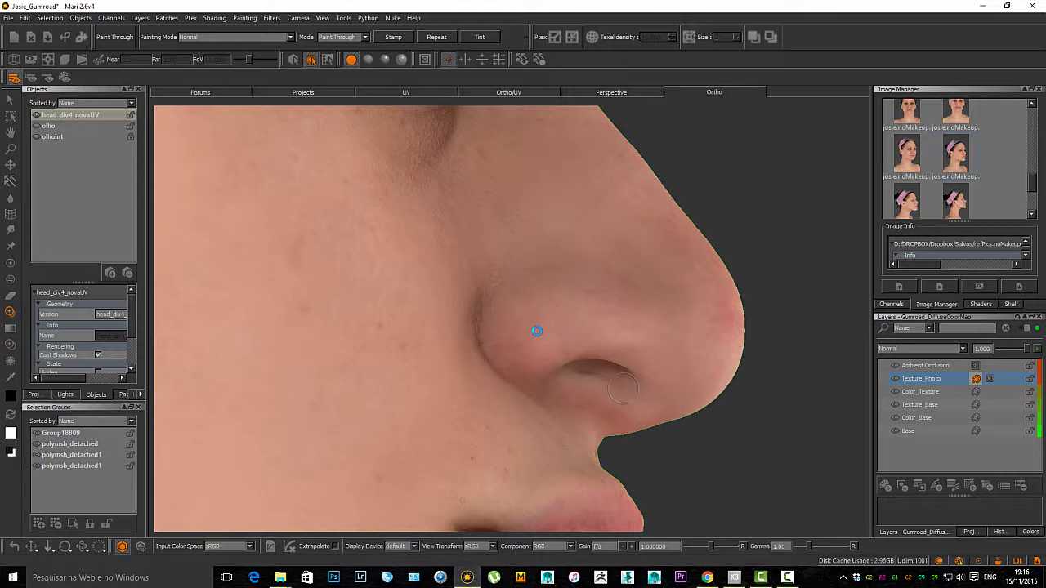
pyautogui.moveTo(623, 386); pyautogui.dragTo(630, 384)
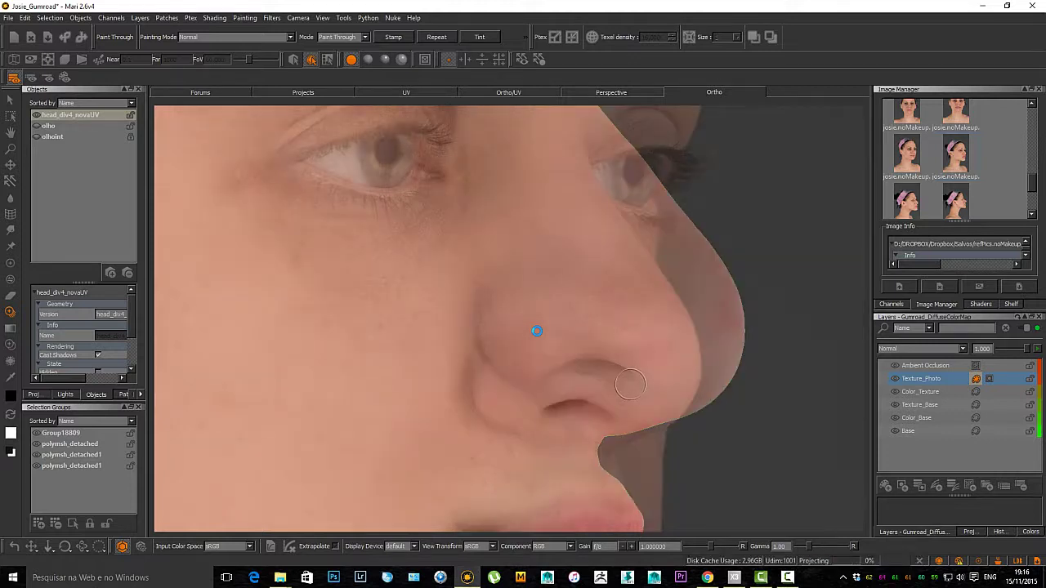
# Step: Align the photo to the inner corner of the character's right eye and paint the tear-duct detail through
pyautogui.keyDown('alt'); pyautogui.moveTo(582, 311); pyautogui.dragTo(474, 327); pyautogui.keyUp('alt')
pyautogui.moveTo(537, 331)
pyautogui.keyDown('alt'); pyautogui.mouseDown()
pyautogui.moveTo(552, 343)
pyautogui.moveTo(596, 339)
pyautogui.moveTo(587, 336)
pyautogui.mouseUp(); pyautogui.keyUp('alt')
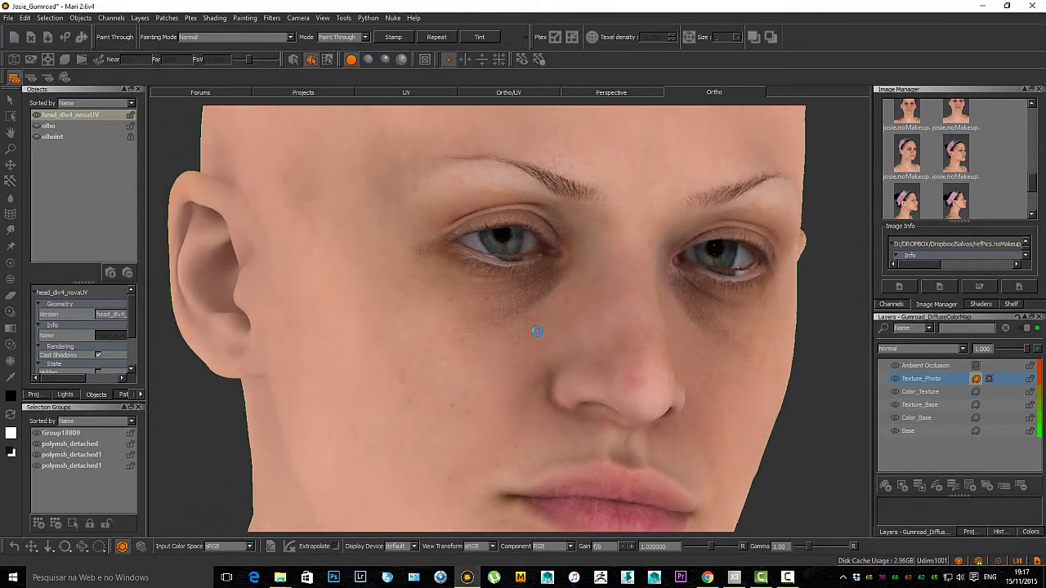
pyautogui.keyDown('alt'); pyautogui.moveTo(507, 302); pyautogui.dragTo(545, 283, button='right'); pyautogui.keyUp('alt')
pyautogui.keyDown('alt'); pyautogui.moveTo(545, 283); pyautogui.dragTo(549, 396, button='middle'); pyautogui.keyUp('alt')
pyautogui.keyDown('alt'); pyautogui.moveTo(549, 396); pyautogui.dragTo(635, 373, button='right'); pyautogui.keyUp('alt')
pyautogui.keyDown('alt'); pyautogui.moveTo(635, 373); pyautogui.dragTo(523, 344, button='middle'); pyautogui.keyUp('alt')
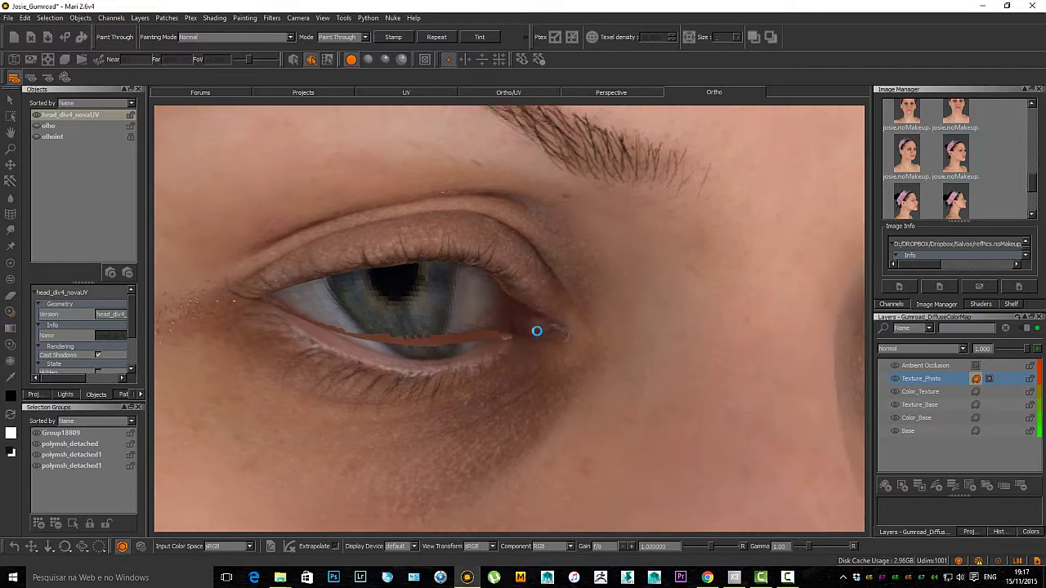
pyautogui.moveTo(524, 343)
pyautogui.keyDown('alt'); pyautogui.mouseDown()
pyautogui.moveTo(585, 357)
pyautogui.moveTo(559, 358)
pyautogui.moveTo(583, 360)
pyautogui.moveTo(668, 447)
pyautogui.mouseUp(); pyautogui.keyUp('alt')
pyautogui.moveTo(584, 359)
pyautogui.keyDown('shift'); pyautogui.mouseDown()
pyautogui.moveTo(656, 451)
pyautogui.moveTo(702, 450)
pyautogui.moveTo(560, 362)
pyautogui.mouseUp(); pyautogui.keyUp('shift')
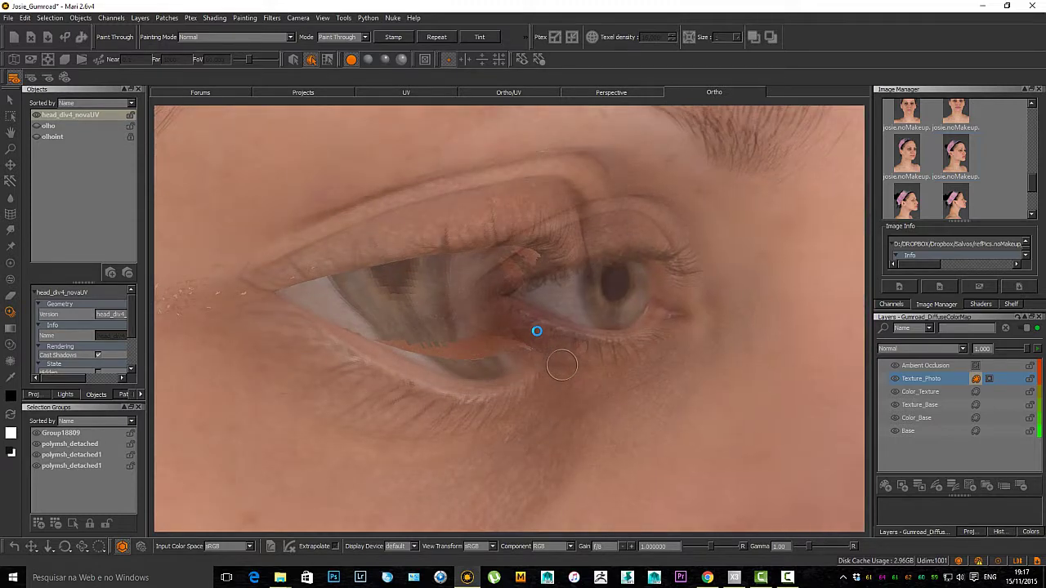
pyautogui.moveTo(701, 426)
pyautogui.keyDown('shift'); pyautogui.mouseDown()
pyautogui.moveTo(577, 362)
pyautogui.moveTo(591, 360)
pyautogui.moveTo(553, 402)
pyautogui.mouseUp(); pyautogui.keyUp('shift')
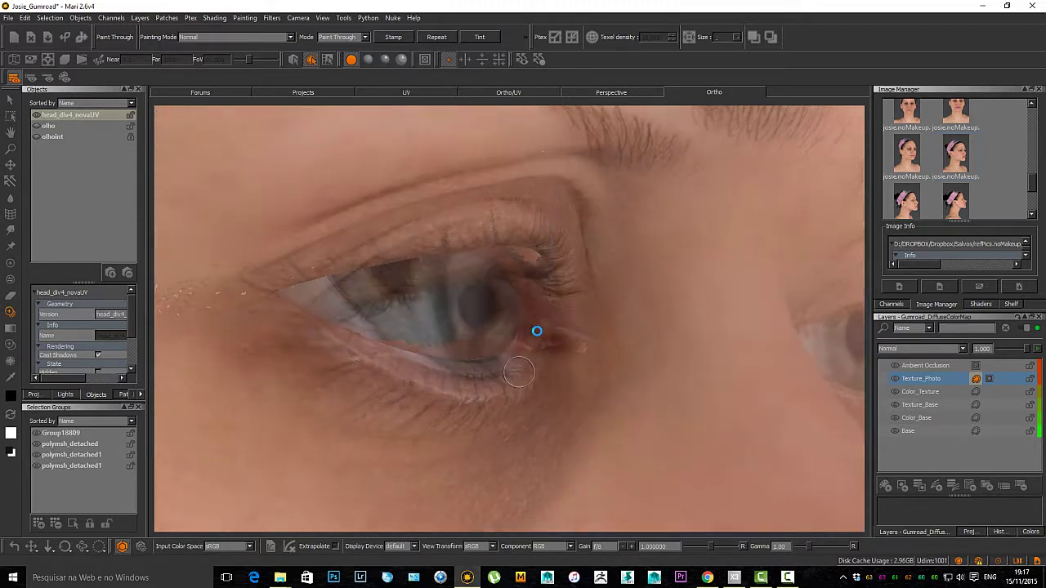
pyautogui.moveTo(472, 340)
pyautogui.keyDown('shift'); pyautogui.mouseDown()
pyautogui.moveTo(571, 355)
pyautogui.moveTo(567, 374)
pyautogui.mouseUp(); pyautogui.keyUp('shift')
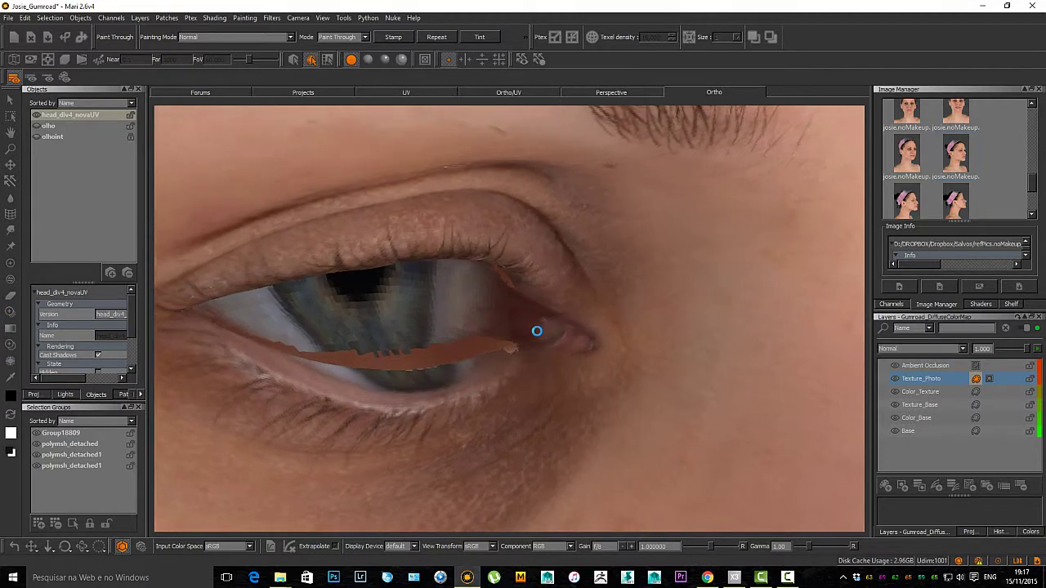
# Step: Examine the painted texture around the right eye, the whole face and the left ear for remaining flaws
pyautogui.moveTo(537, 331)
pyautogui.keyDown('alt'); pyautogui.mouseDown()
pyautogui.moveTo(601, 329)
pyautogui.moveTo(605, 317)
pyautogui.moveTo(582, 379)
pyautogui.moveTo(569, 350)
pyautogui.moveTo(569, 366)
pyautogui.mouseUp(); pyautogui.keyUp('alt')
pyautogui.scroll(-10, 537, 331)
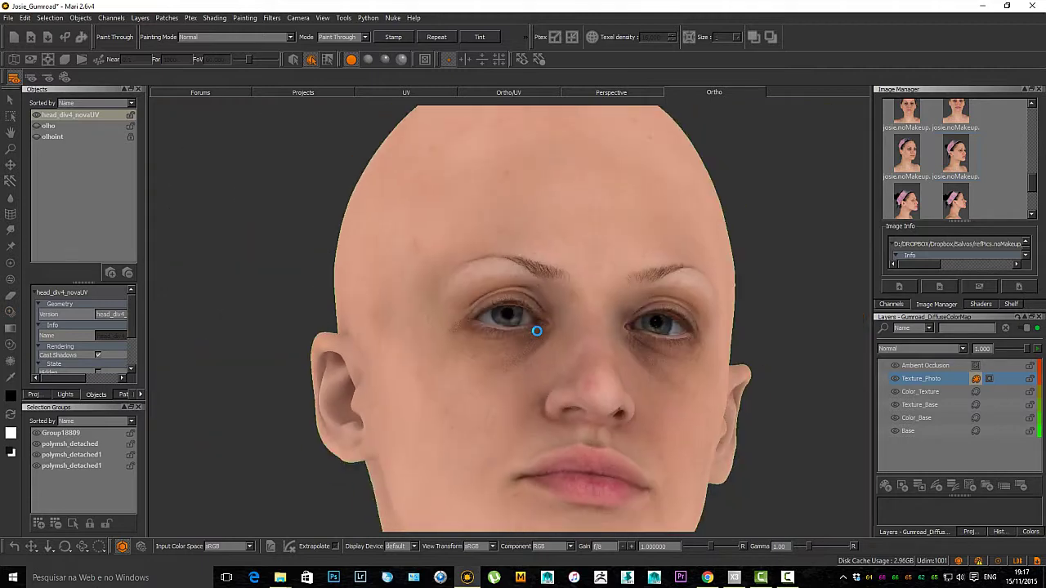
pyautogui.keyDown('alt'); pyautogui.moveTo(537, 331); pyautogui.dragTo(523, 345); pyautogui.keyUp('alt')
pyautogui.keyDown('alt'); pyautogui.moveTo(524, 345); pyautogui.dragTo(468, 317, button='middle'); pyautogui.keyUp('alt')
pyautogui.keyDown('alt'); pyautogui.moveTo(467, 317); pyautogui.dragTo(470, 328); pyautogui.keyUp('alt')
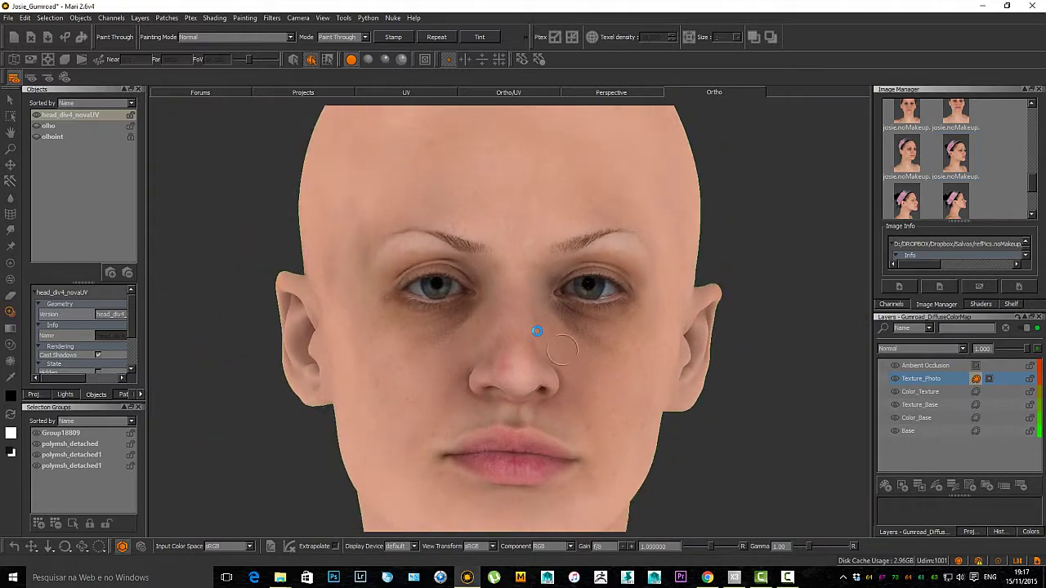
pyautogui.scroll(-3, 537, 331)
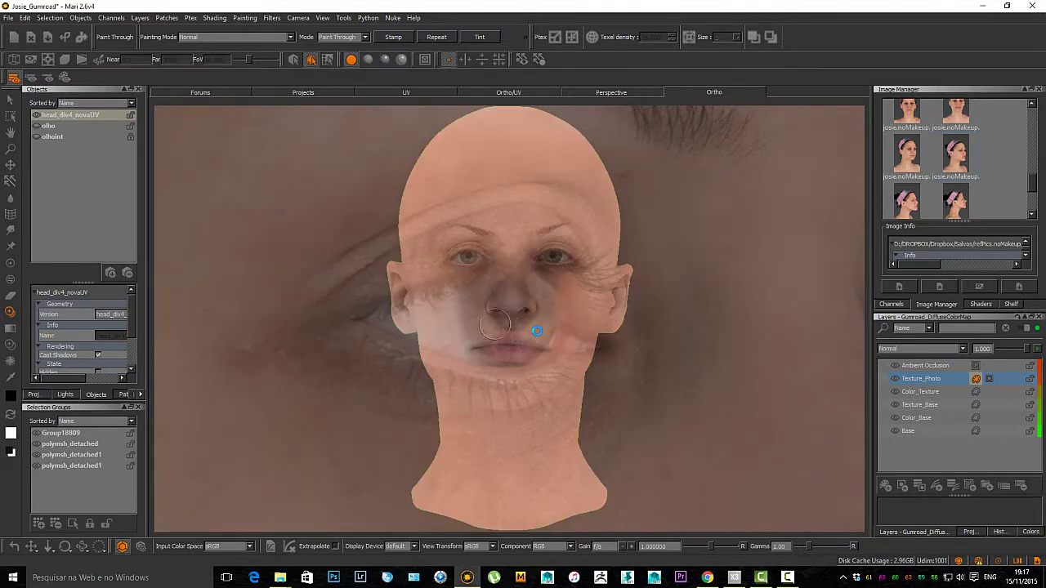
pyautogui.moveTo(561, 355)
pyautogui.keyDown('alt'); pyautogui.mouseDown(button='right')
pyautogui.moveTo(541, 355)
pyautogui.moveTo(552, 356)
pyautogui.mouseUp(button='right'); pyautogui.keyUp('alt')
pyautogui.keyDown('alt'); pyautogui.moveTo(551, 356); pyautogui.dragTo(541, 369, button='middle'); pyautogui.keyUp('alt')
pyautogui.moveTo(603, 319)
pyautogui.keyDown('alt'); pyautogui.mouseDown()
pyautogui.moveTo(609, 335)
pyautogui.moveTo(568, 350)
pyautogui.mouseUp(); pyautogui.keyUp('alt')
pyautogui.scroll(5, 565, 350)
pyautogui.scroll(-1, 565, 350)
pyautogui.keyDown('alt'); pyautogui.moveTo(562, 260); pyautogui.dragTo(560, 327, button='middle'); pyautogui.keyUp('alt')
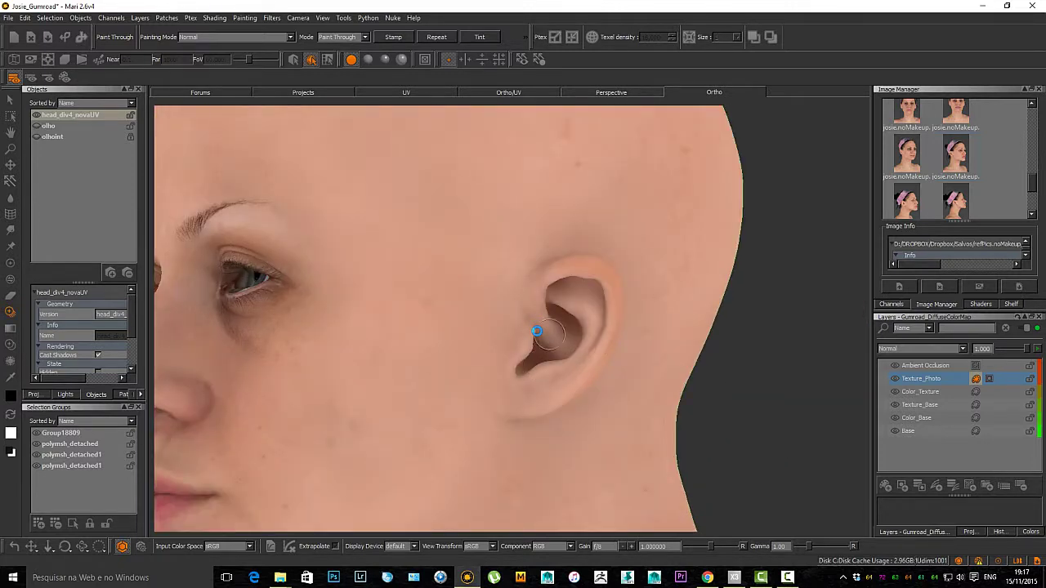
pyautogui.keyDown('alt'); pyautogui.moveTo(559, 327); pyautogui.dragTo(581, 327); pyautogui.keyUp('alt')
pyautogui.keyDown('alt'); pyautogui.moveTo(582, 327); pyautogui.dragTo(699, 344, button='middle'); pyautogui.keyUp('alt')
pyautogui.moveTo(537, 331)
pyautogui.keyDown('alt'); pyautogui.mouseDown()
pyautogui.moveTo(592, 331)
pyautogui.moveTo(536, 331)
pyautogui.mouseUp(); pyautogui.keyUp('alt')
pyautogui.keyDown('alt'); pyautogui.moveTo(537, 331); pyautogui.dragTo(622, 331, button='right'); pyautogui.keyUp('alt')
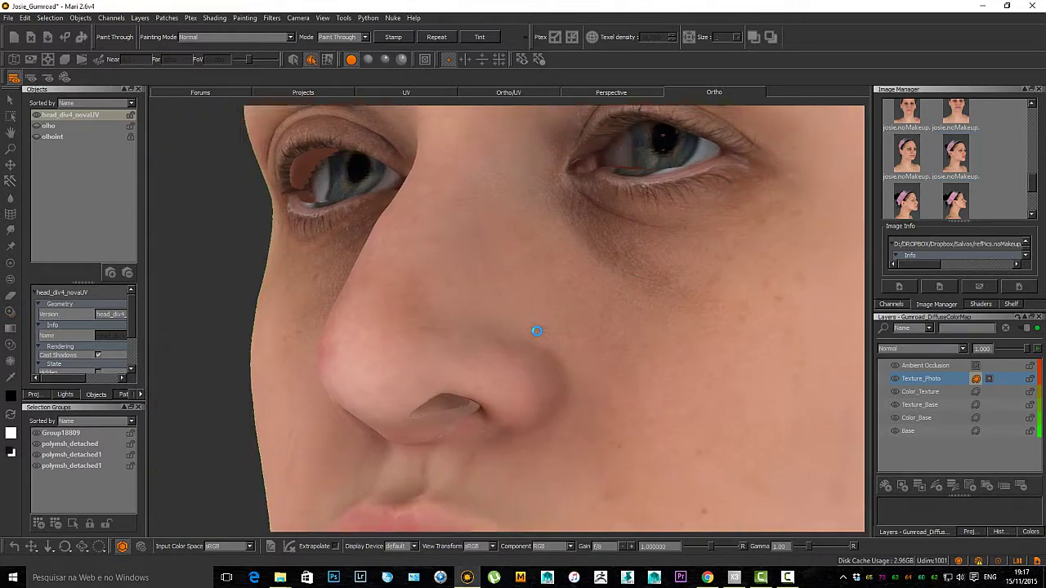
# Step: Pick a three-quarter reference photo showing the other side of the face for patching the character's left nostril
pyautogui.keyDown('alt'); pyautogui.moveTo(621, 331); pyautogui.dragTo(663, 291); pyautogui.keyUp('alt')
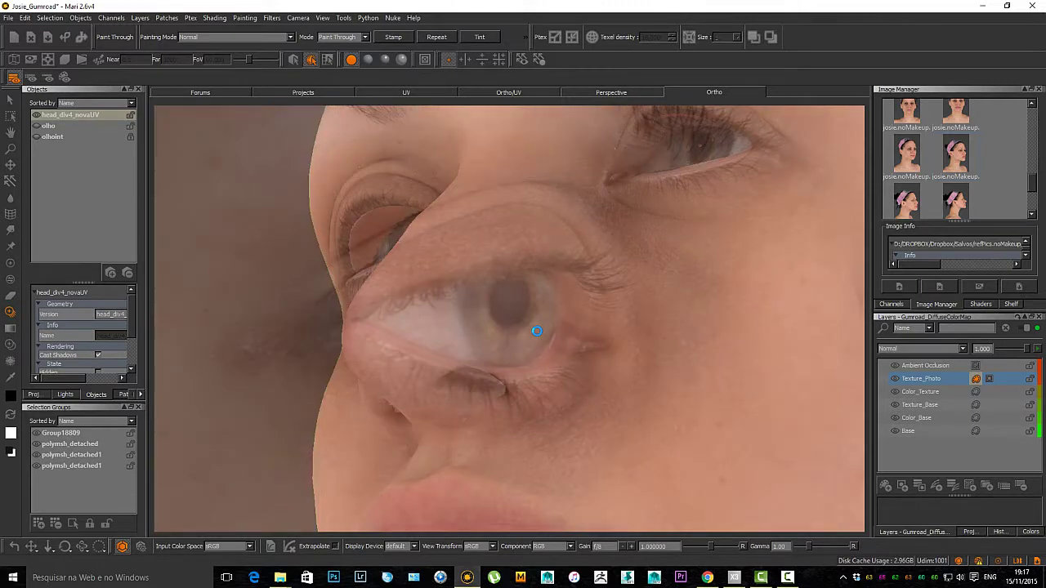
pyautogui.scroll(-3, 955, 160)
pyautogui.scroll(5, 956, 159)
pyautogui.scroll(2, 956, 159)
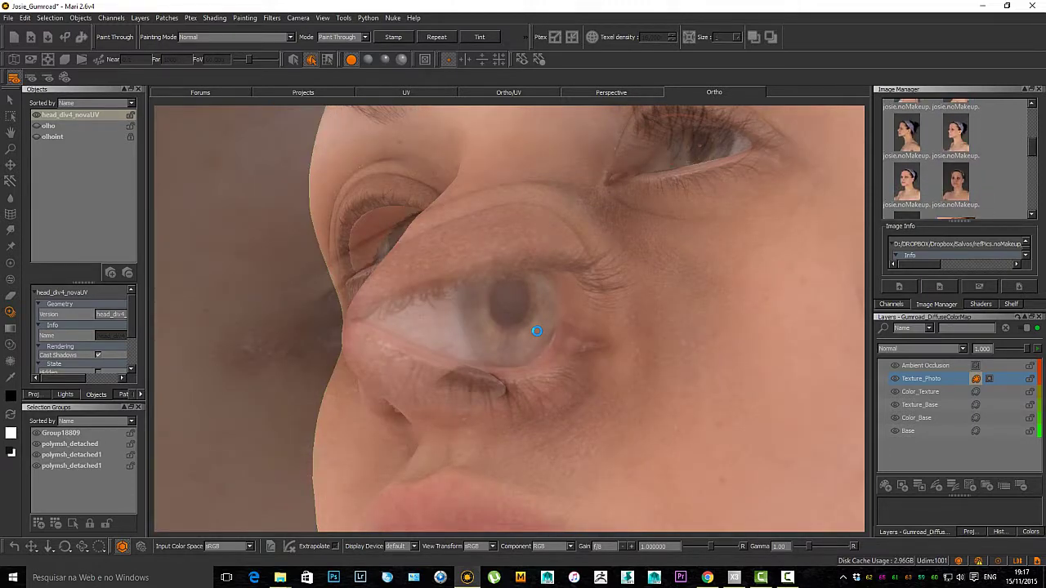
pyautogui.scroll(4, 955, 159)
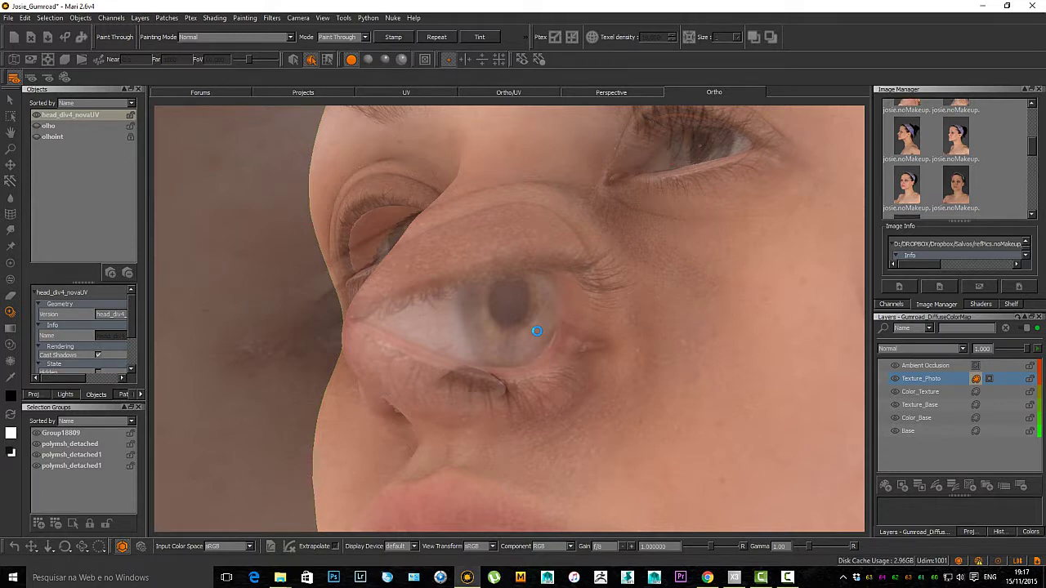
pyautogui.scroll(-1, 955, 160)
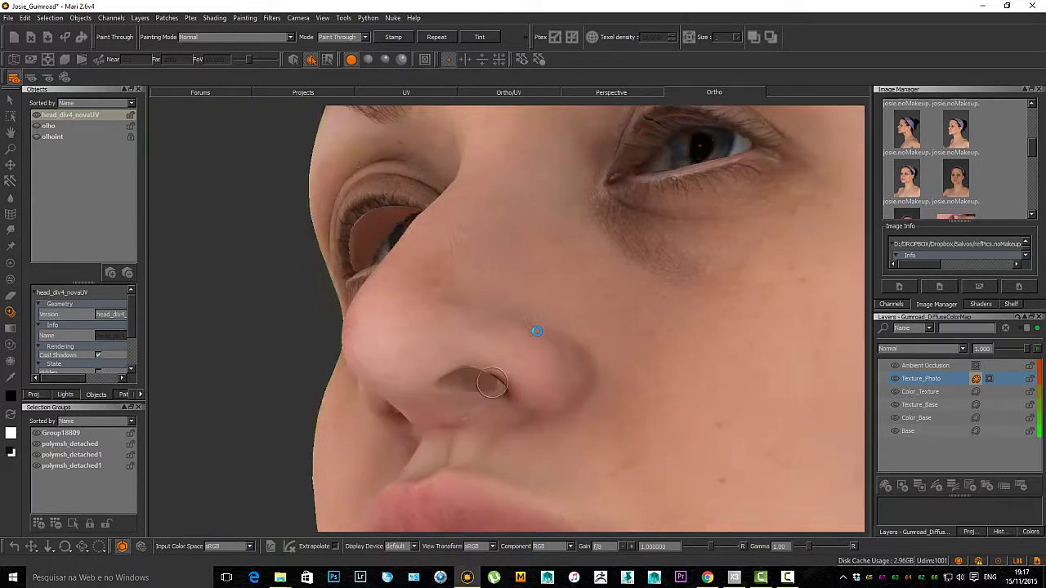
# Step: Frame the underside of the character's left nostril and align the three-quarter photo's nostril over the unpainted patch
pyautogui.keyDown('alt'); pyautogui.moveTo(537, 331); pyautogui.dragTo(490, 335); pyautogui.keyUp('alt')
pyautogui.keyDown('alt'); pyautogui.moveTo(441, 368); pyautogui.dragTo(478, 409, button='right'); pyautogui.keyUp('alt')
pyautogui.keyDown('alt'); pyautogui.moveTo(479, 408); pyautogui.dragTo(500, 361, button='middle'); pyautogui.keyUp('alt')
pyautogui.keyDown('alt'); pyautogui.moveTo(499, 362); pyautogui.dragTo(489, 357); pyautogui.keyUp('alt')
pyautogui.moveTo(537, 331)
pyautogui.keyDown('alt'); pyautogui.mouseDown()
pyautogui.moveTo(583, 327)
pyautogui.moveTo(541, 330)
pyautogui.moveTo(683, 374)
pyautogui.moveTo(531, 303)
pyautogui.moveTo(527, 278)
pyautogui.moveTo(535, 348)
pyautogui.mouseUp(); pyautogui.keyUp('alt')
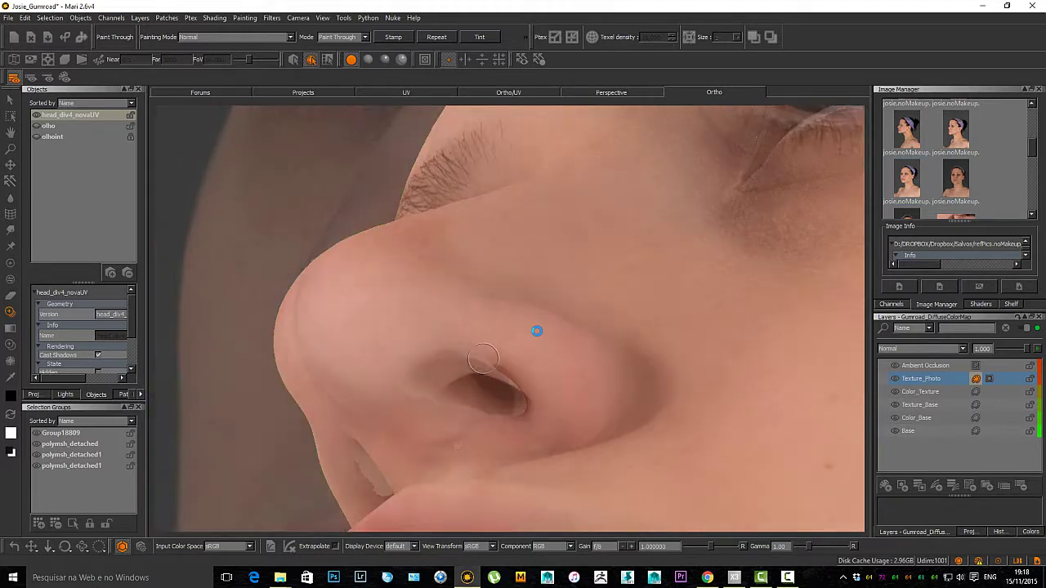
pyautogui.press('k')
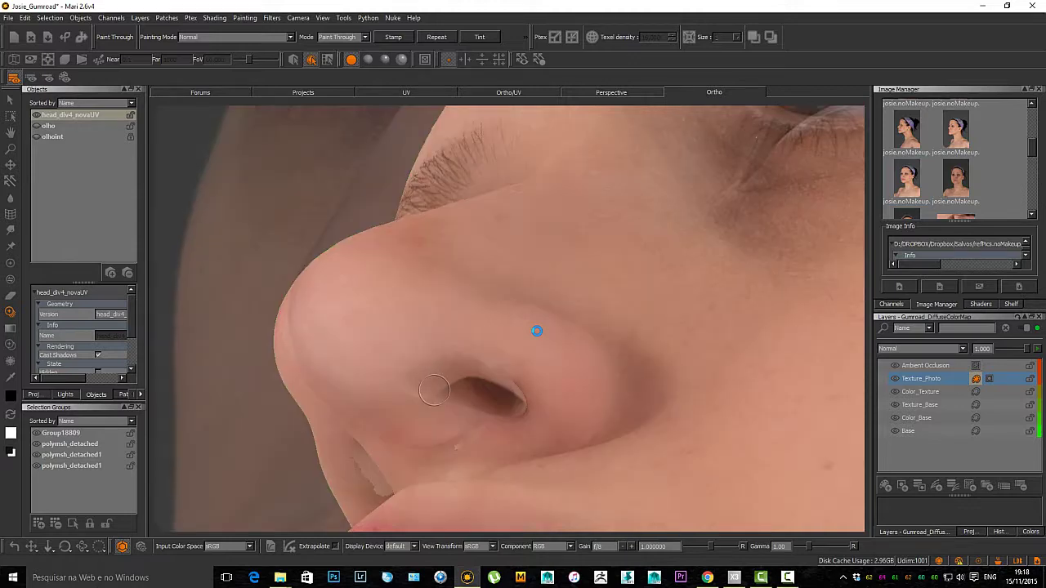
pyautogui.keyDown('shift'); pyautogui.moveTo(401, 371); pyautogui.dragTo(420, 378); pyautogui.keyUp('shift')
pyautogui.keyDown('shift'); pyautogui.moveTo(487, 398); pyautogui.dragTo(450, 388); pyautogui.keyUp('shift')
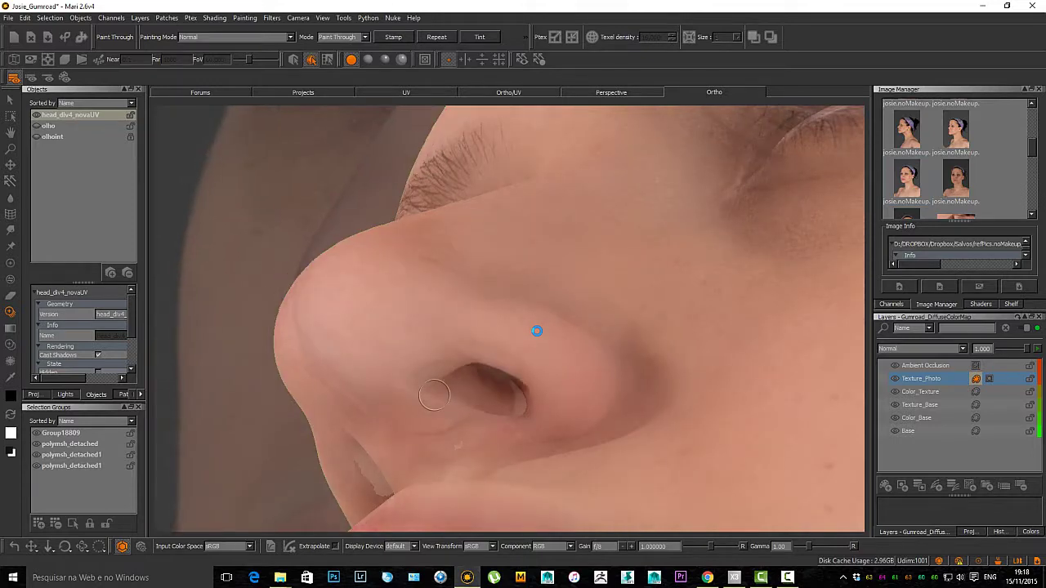
# Step: Align the reference photo over the nostril and paint its texture onto the side of the nose
pyautogui.moveTo(539, 347)
pyautogui.keyDown('shift'); pyautogui.mouseDown()
pyautogui.moveTo(476, 396)
pyautogui.moveTo(415, 384)
pyautogui.moveTo(451, 402)
pyautogui.moveTo(445, 409)
pyautogui.moveTo(479, 415)
pyautogui.moveTo(477, 440)
pyautogui.moveTo(459, 447)
pyautogui.moveTo(488, 449)
pyautogui.moveTo(483, 430)
pyautogui.moveTo(482, 443)
pyautogui.mouseUp(); pyautogui.keyUp('shift')
pyautogui.moveTo(483, 443)
pyautogui.mouseDown()
pyautogui.moveTo(476, 426)
pyautogui.moveTo(493, 422)
pyautogui.moveTo(482, 431)
pyautogui.moveTo(537, 331)
pyautogui.mouseUp()
# Step: Turn the head to a full side profile and shift the reference photo across it towards the ear
pyautogui.keyDown('alt'); pyautogui.moveTo(490, 344); pyautogui.dragTo(409, 344, button='right'); pyautogui.keyUp('alt')
pyautogui.keyDown('alt'); pyautogui.moveTo(531, 311); pyautogui.dragTo(488, 389); pyautogui.keyUp('alt')
pyautogui.keyDown('alt'); pyautogui.moveTo(678, 339); pyautogui.dragTo(480, 333, button='middle'); pyautogui.keyUp('alt')
pyautogui.keyDown('alt'); pyautogui.moveTo(481, 333); pyautogui.dragTo(425, 336); pyautogui.keyUp('alt')
pyautogui.keyDown('alt'); pyautogui.moveTo(491, 343); pyautogui.dragTo(408, 343, button='right'); pyautogui.keyUp('alt')
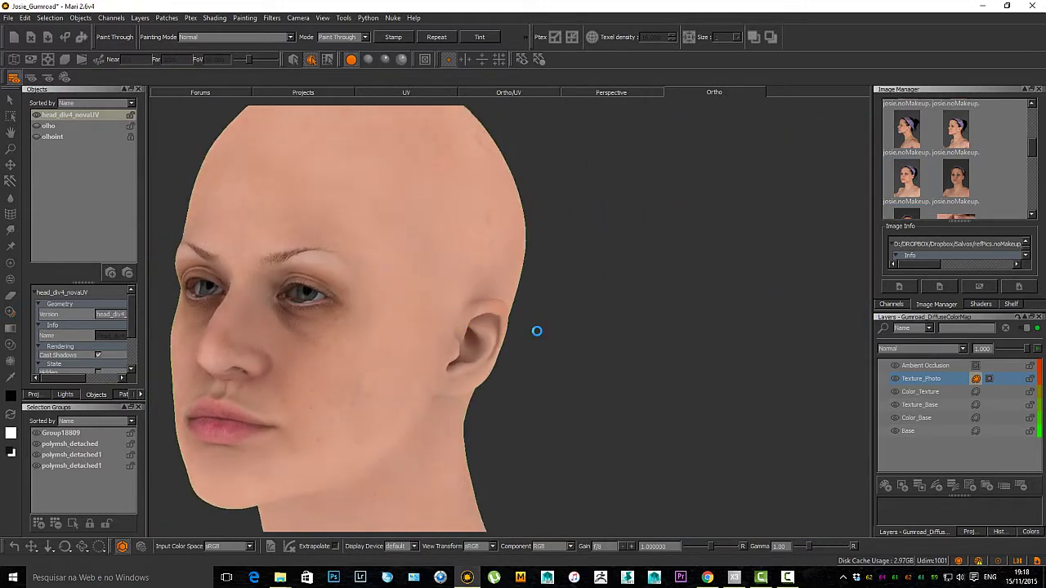
pyautogui.keyDown('alt'); pyautogui.moveTo(531, 343); pyautogui.dragTo(460, 344); pyautogui.keyUp('alt')
pyautogui.keyDown('shift'); pyautogui.moveTo(599, 329); pyautogui.dragTo(306, 363); pyautogui.keyUp('shift')
pyautogui.keyDown('shift'); pyautogui.moveTo(584, 303); pyautogui.dragTo(246, 349); pyautogui.keyUp('shift')
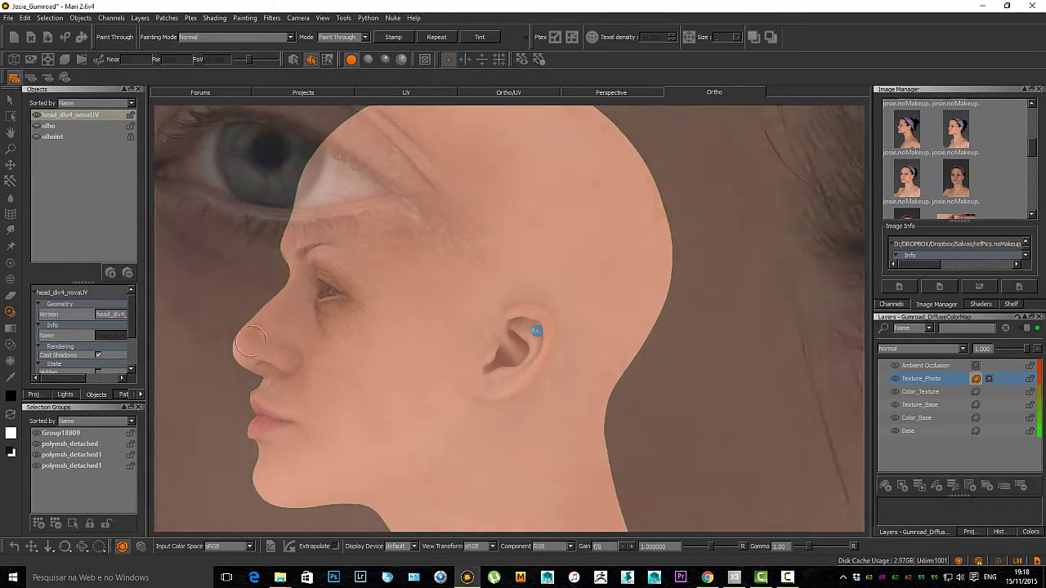
pyautogui.keyDown('shift'); pyautogui.moveTo(556, 310); pyautogui.dragTo(234, 314); pyautogui.keyUp('shift')
pyautogui.keyDown('shift'); pyautogui.moveTo(621, 270); pyautogui.dragTo(302, 224); pyautogui.keyUp('shift')
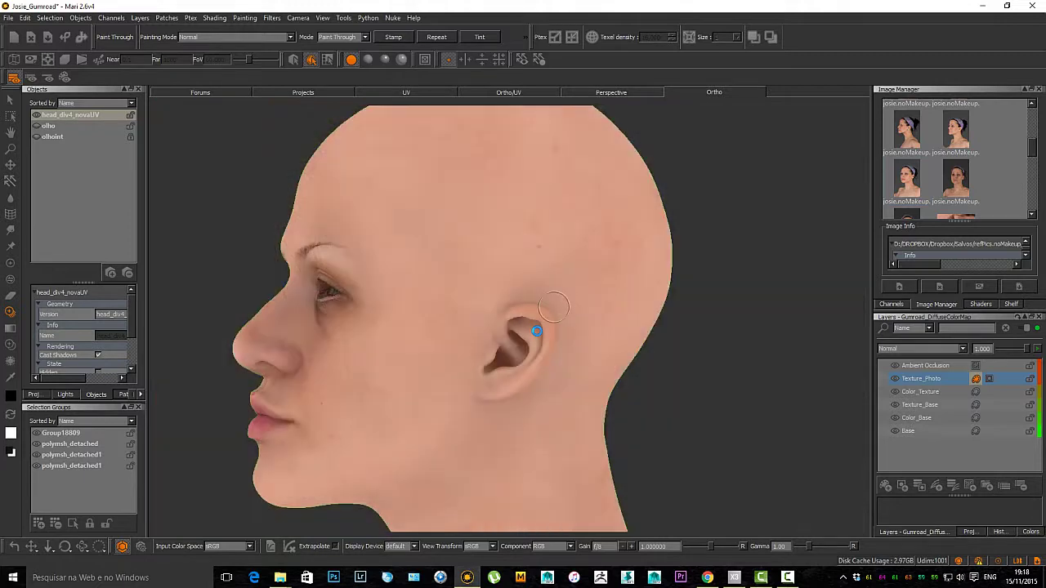
# Step: Align the photographed ear with the model's ear and project it onto the outer rim
pyautogui.keyDown('alt'); pyautogui.moveTo(551, 313); pyautogui.dragTo(582, 316); pyautogui.keyUp('alt')
pyautogui.keyDown('alt'); pyautogui.moveTo(532, 343); pyautogui.dragTo(586, 368, button='right'); pyautogui.keyUp('alt')
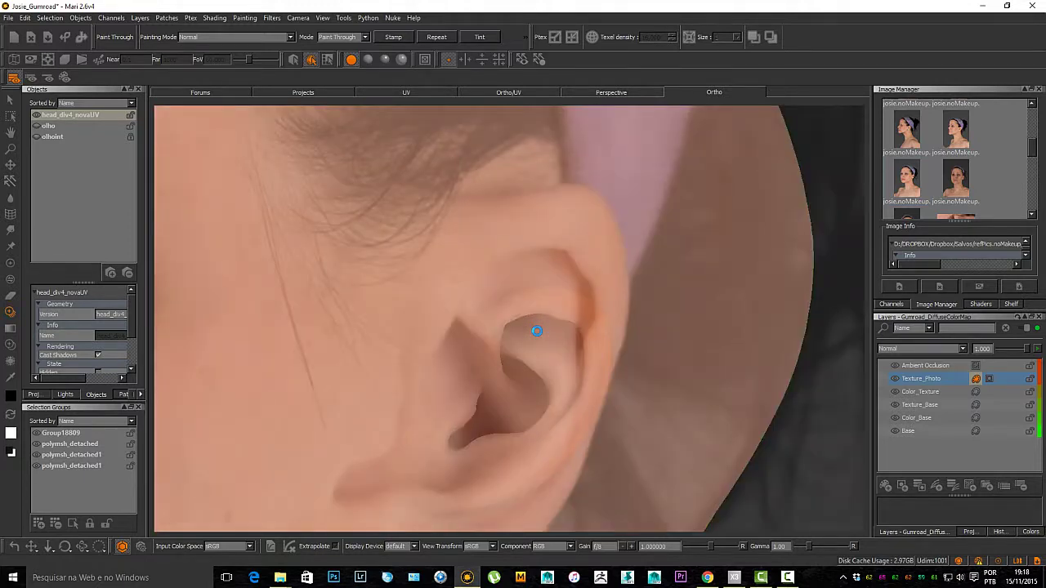
pyautogui.scroll(3, 536, 330)
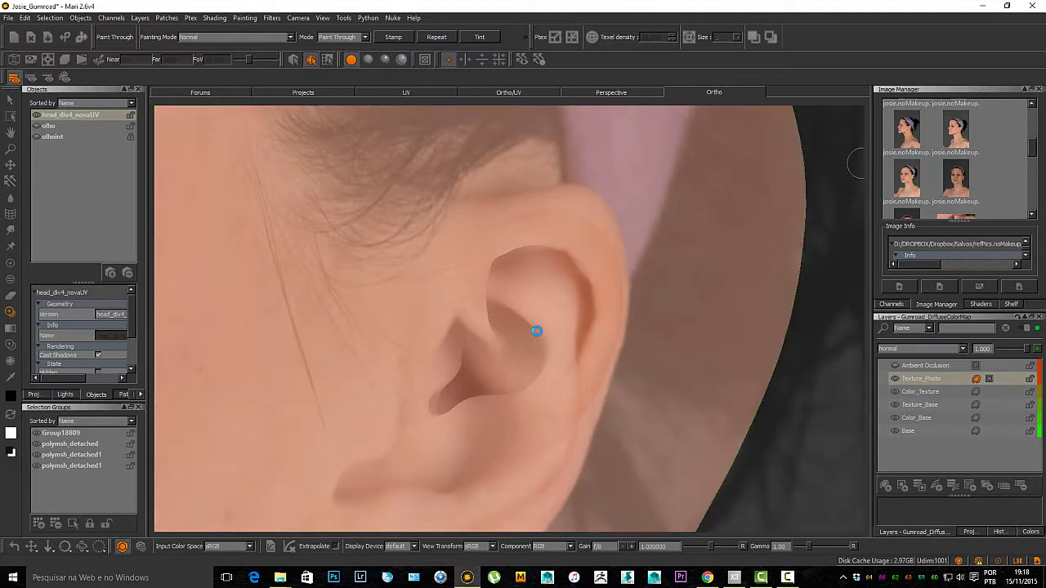
pyautogui.keyDown('shift'); pyautogui.moveTo(654, 196); pyautogui.dragTo(458, 350); pyautogui.keyUp('shift')
pyautogui.scroll(3, 537, 330)
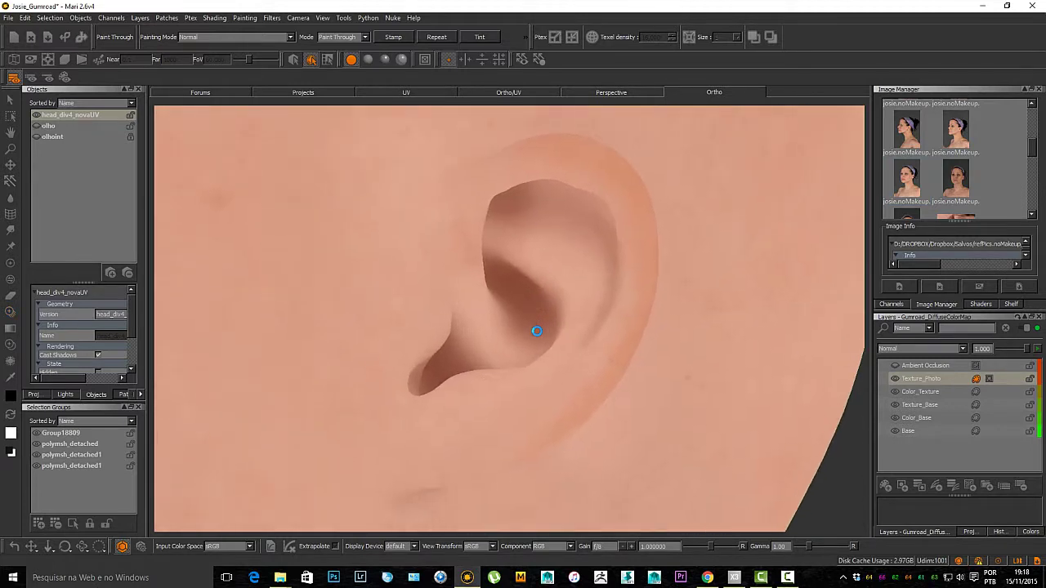
# Step: Reposition the ear photo over the lower ear so that its lobe matches the model's lobe
pyautogui.moveTo(537, 331)
pyautogui.keyDown('alt'); pyautogui.mouseDown()
pyautogui.moveTo(556, 315)
pyautogui.moveTo(531, 335)
pyautogui.moveTo(546, 329)
pyautogui.moveTo(568, 342)
pyautogui.mouseUp(); pyautogui.keyUp('alt')
pyautogui.moveTo(393, 491)
pyautogui.keyDown('shift'); pyautogui.mouseDown()
pyautogui.moveTo(485, 406)
pyautogui.moveTo(512, 414)
pyautogui.moveTo(540, 398)
pyautogui.moveTo(583, 425)
pyautogui.moveTo(439, 401)
pyautogui.moveTo(577, 422)
pyautogui.moveTo(553, 395)
pyautogui.moveTo(540, 411)
pyautogui.mouseUp(); pyautogui.keyUp('shift')
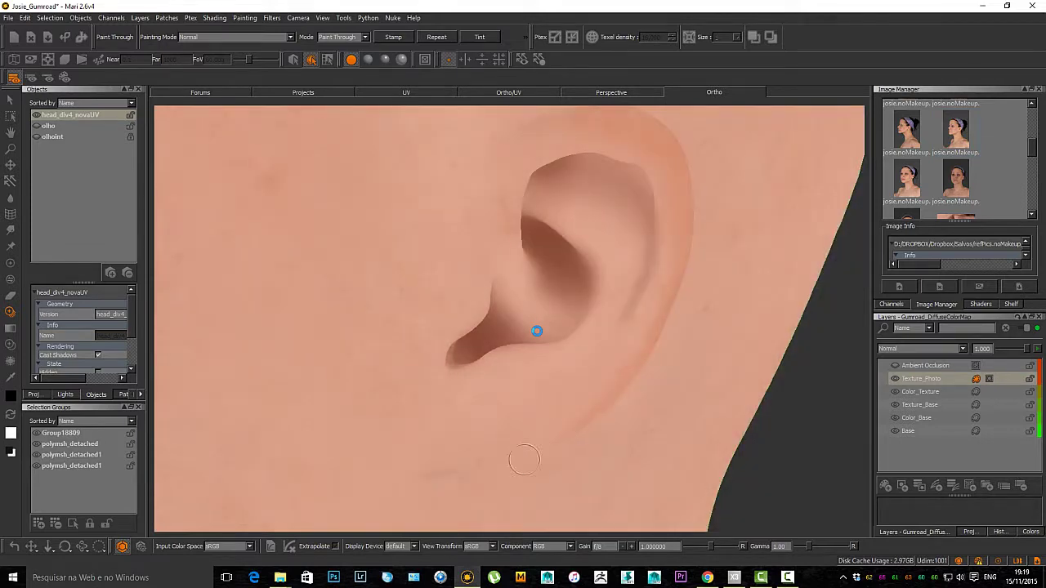
pyautogui.keyDown('alt'); pyautogui.moveTo(524, 459); pyautogui.dragTo(509, 456); pyautogui.keyUp('alt')
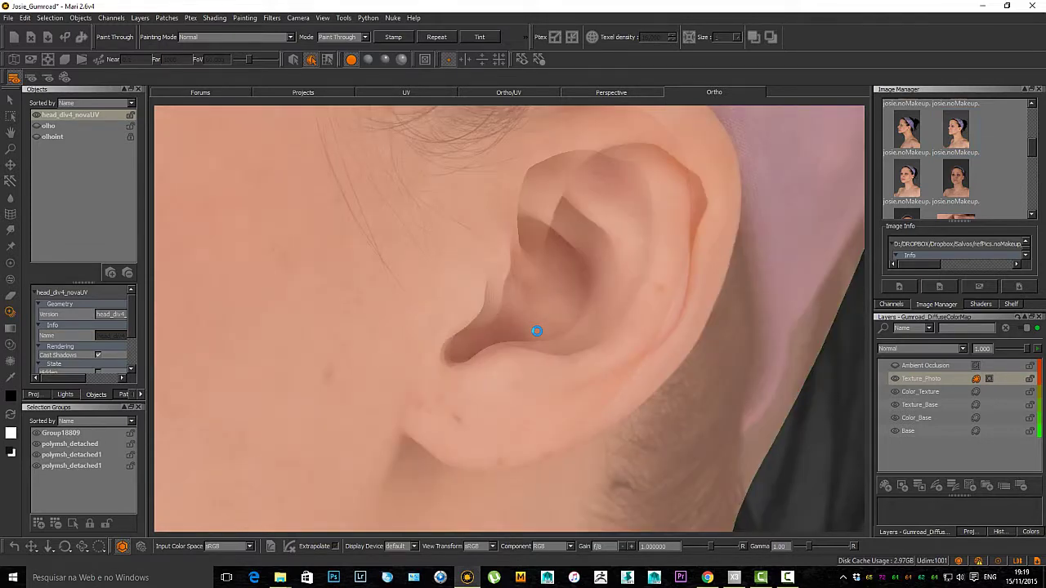
# Step: Show the Ambient Occlusion layer and make Texture_Photo the active paint layer again
pyautogui.click(925, 366)
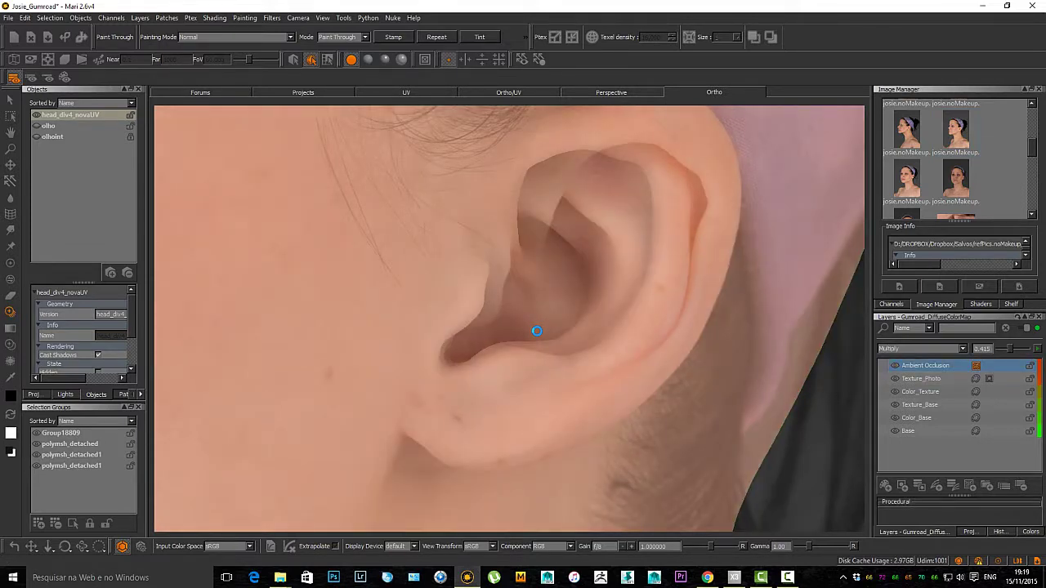
pyautogui.moveTo(439, 402)
pyautogui.mouseDown()
pyautogui.moveTo(457, 390)
pyautogui.moveTo(495, 431)
pyautogui.moveTo(495, 464)
pyautogui.mouseUp()
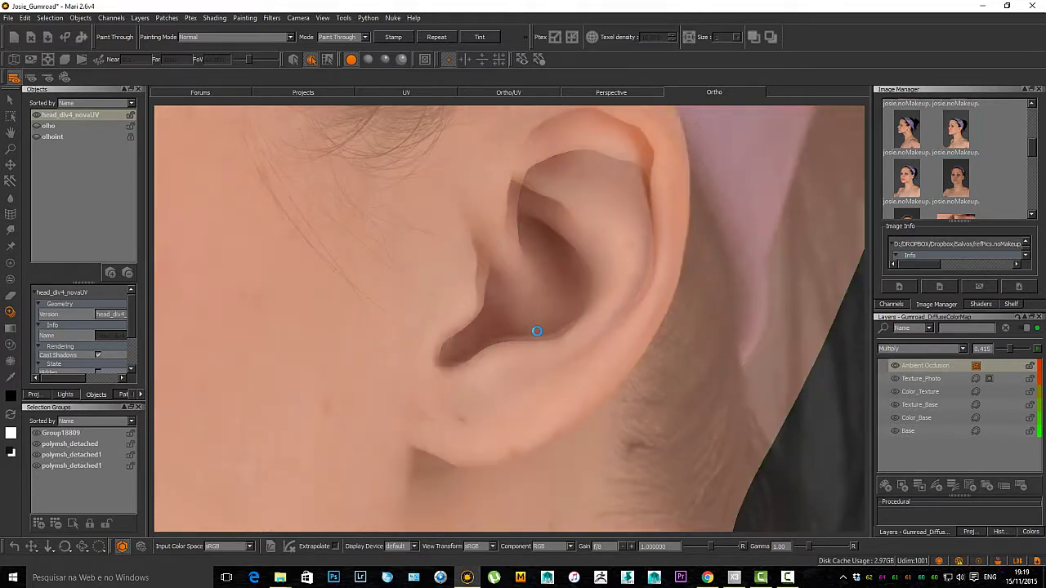
pyautogui.click(921, 379)
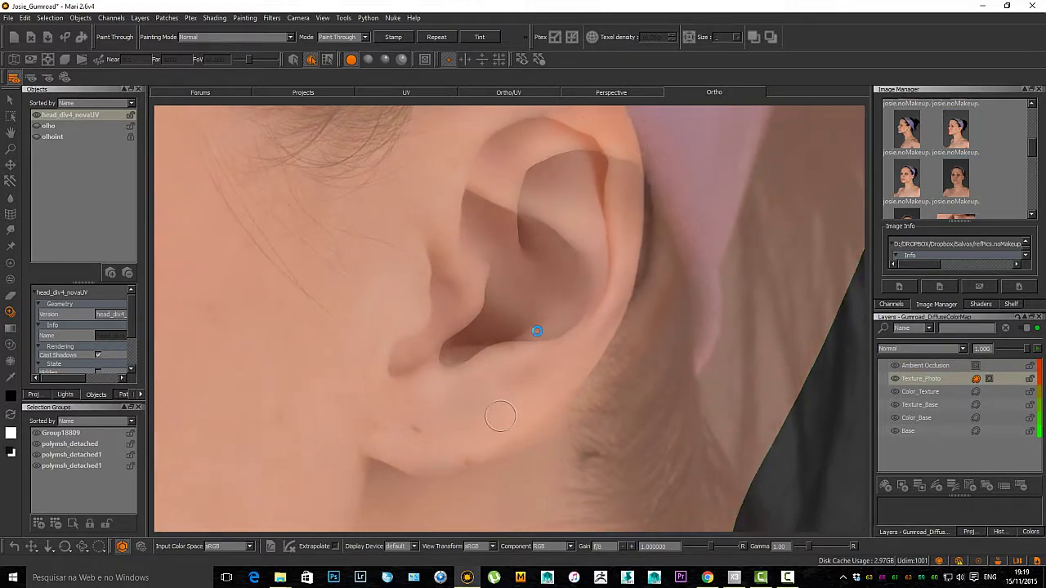
# Step: Project the photo onto the earlobe and its surroundings, undoing the misplaced first stroke and realigning the photo between strokes
pyautogui.click(400, 426)
pyautogui.hotkey('ctrl', 'z')
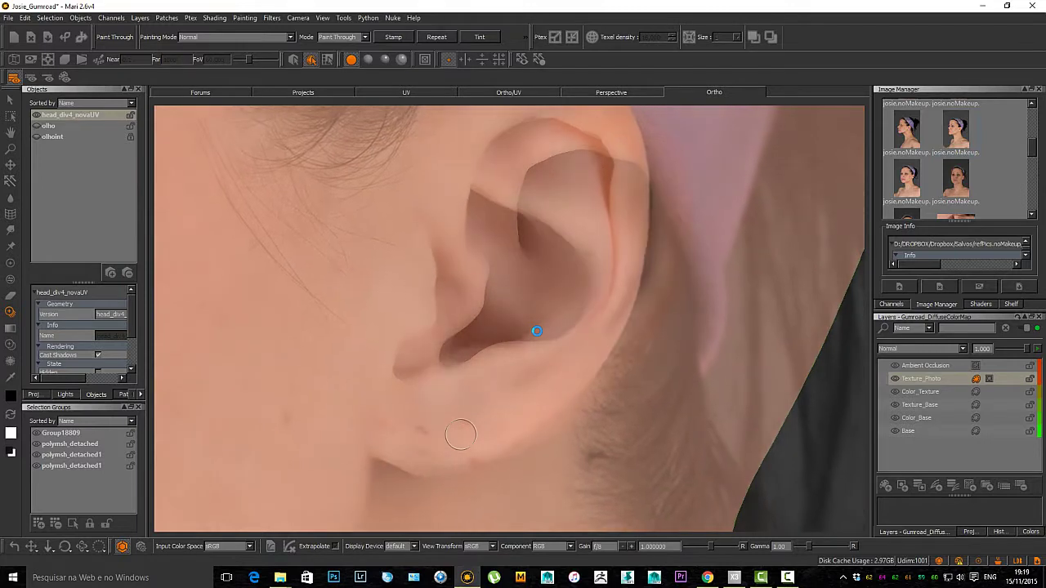
pyautogui.click(428, 454)
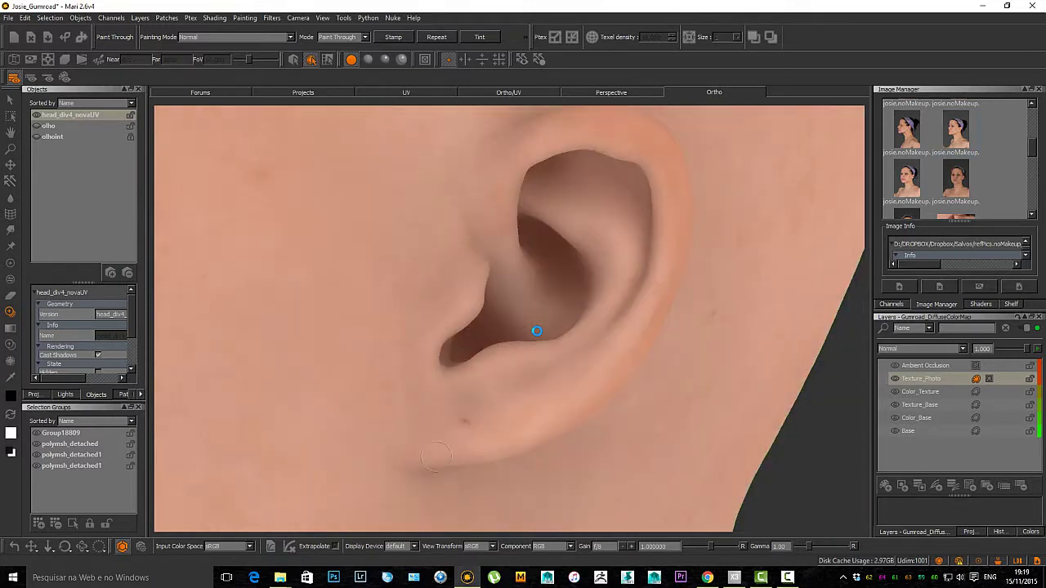
pyautogui.keyDown('shift'); pyautogui.moveTo(450, 424); pyautogui.dragTo(484, 422); pyautogui.keyUp('shift')
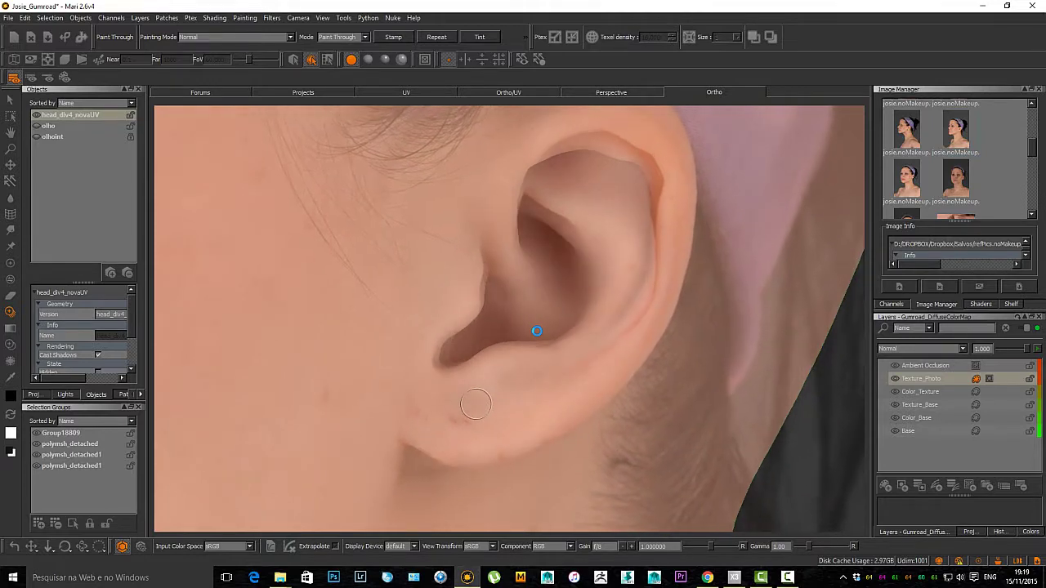
pyautogui.moveTo(491, 368)
pyautogui.keyDown('shift'); pyautogui.mouseDown()
pyautogui.moveTo(489, 379)
pyautogui.moveTo(466, 379)
pyautogui.moveTo(487, 375)
pyautogui.mouseUp(); pyautogui.keyUp('shift')
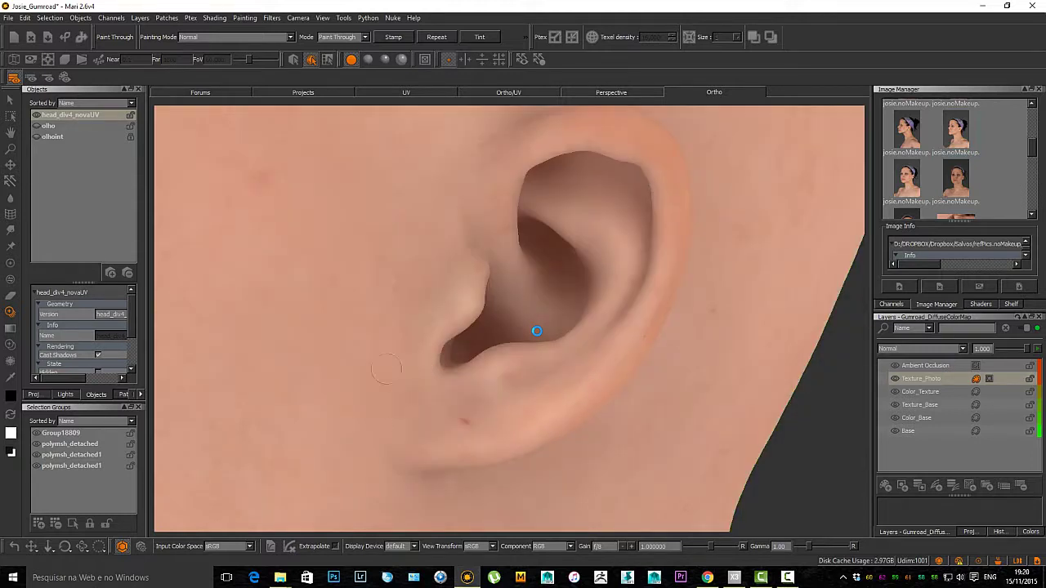
pyautogui.moveTo(406, 421); pyautogui.dragTo(416, 434)
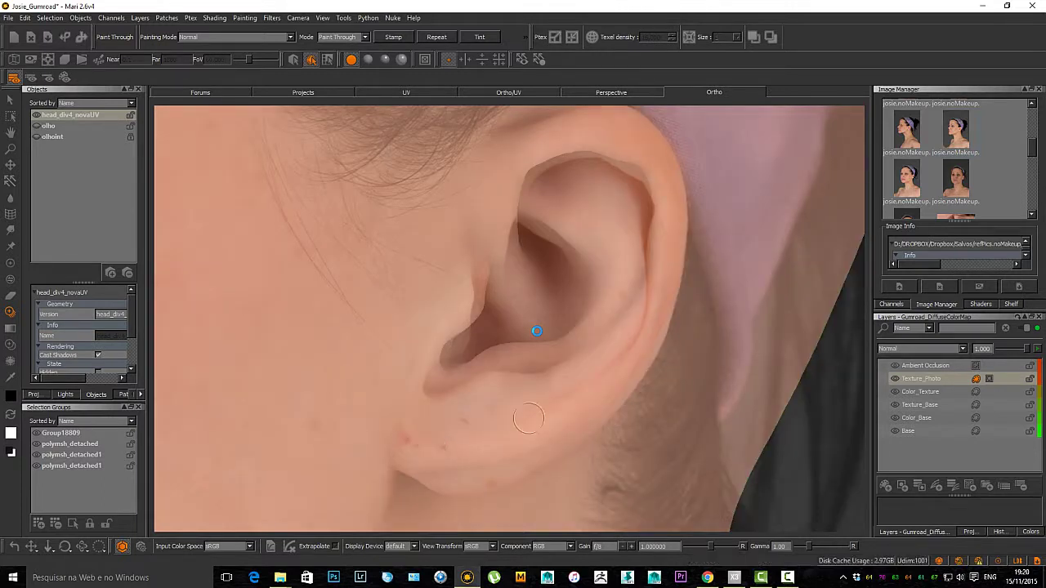
# Step: Reframe the whole ear and project the photo onto the inner fold just above the lobe
pyautogui.keyDown('alt'); pyautogui.moveTo(581, 397); pyautogui.dragTo(586, 363); pyautogui.keyUp('alt')
pyautogui.keyDown('alt'); pyautogui.moveTo(586, 363); pyautogui.dragTo(503, 419, button='middle'); pyautogui.keyUp('alt')
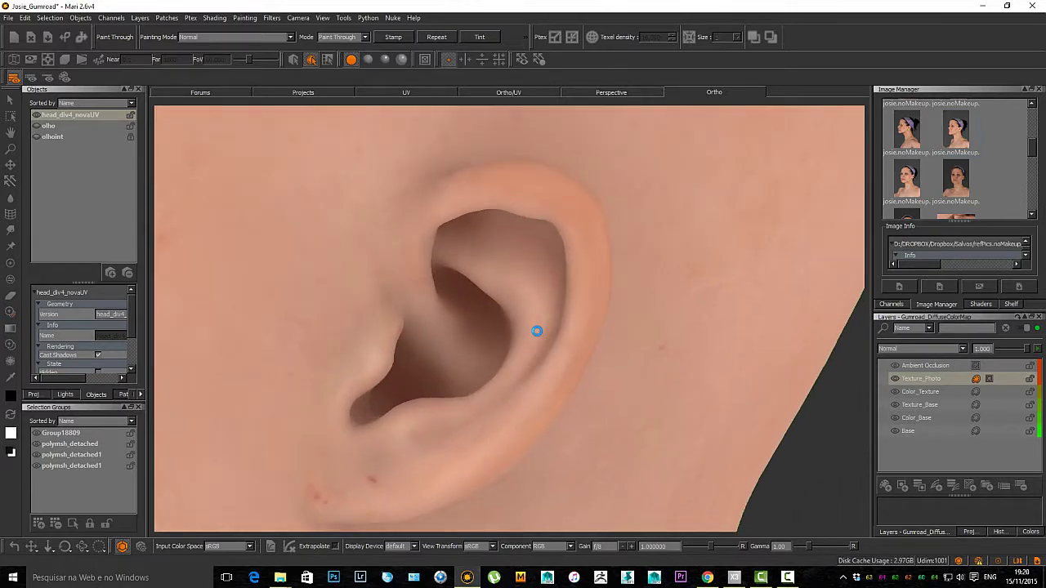
pyautogui.keyDown('alt'); pyautogui.moveTo(503, 418); pyautogui.dragTo(495, 415); pyautogui.keyUp('alt')
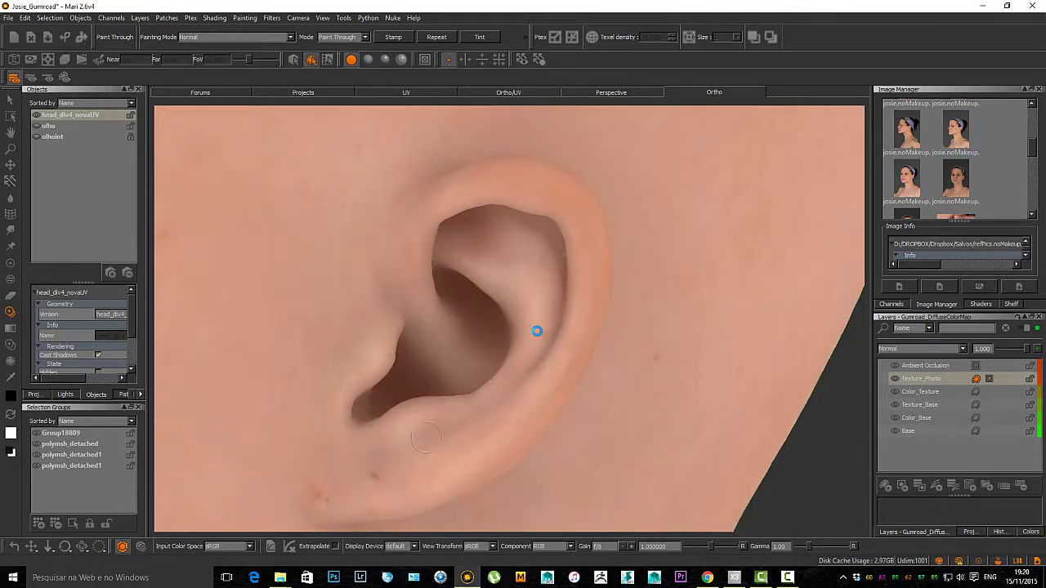
pyautogui.moveTo(433, 446); pyautogui.dragTo(438, 452)
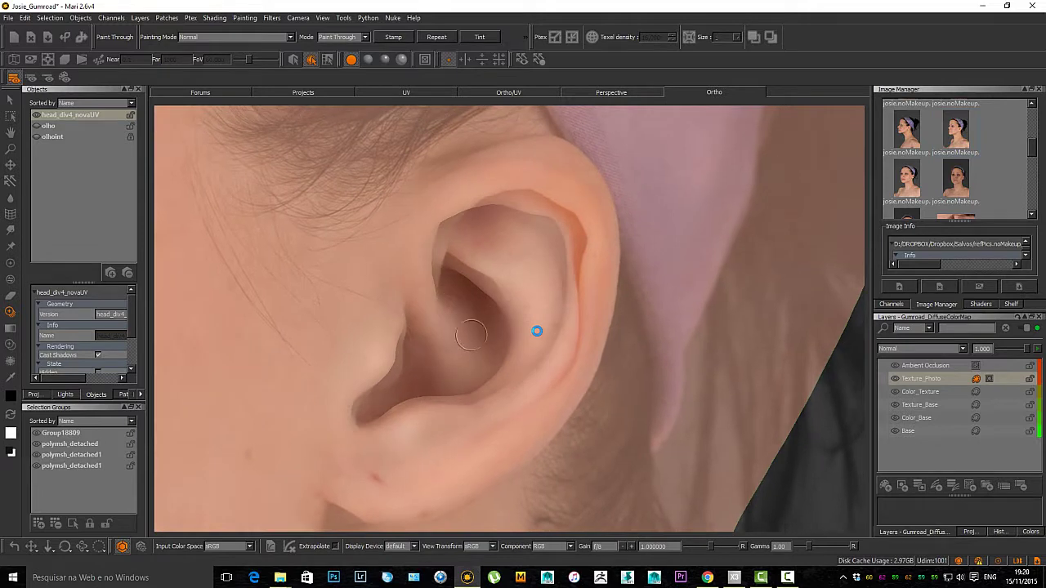
# Step: Realign the photo over the ear canal and paint the skin around the tragus
pyautogui.moveTo(471, 335)
pyautogui.keyDown('shift'); pyautogui.mouseDown()
pyautogui.moveTo(481, 346)
pyautogui.moveTo(428, 331)
pyautogui.mouseUp(); pyautogui.keyUp('shift')
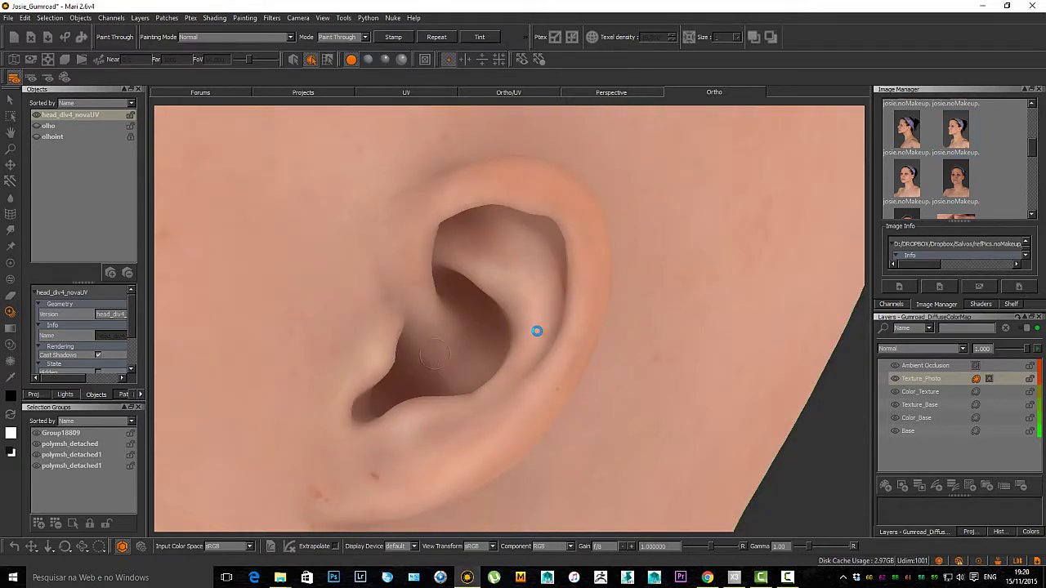
pyautogui.moveTo(428, 337); pyautogui.dragTo(417, 318)
pyautogui.moveTo(411, 319); pyautogui.dragTo(394, 315)
pyautogui.moveTo(467, 350)
pyautogui.keyDown('shift'); pyautogui.mouseDown()
pyautogui.moveTo(482, 329)
pyautogui.moveTo(459, 315)
pyautogui.moveTo(526, 295)
pyautogui.moveTo(483, 275)
pyautogui.mouseUp(); pyautogui.keyUp('shift')
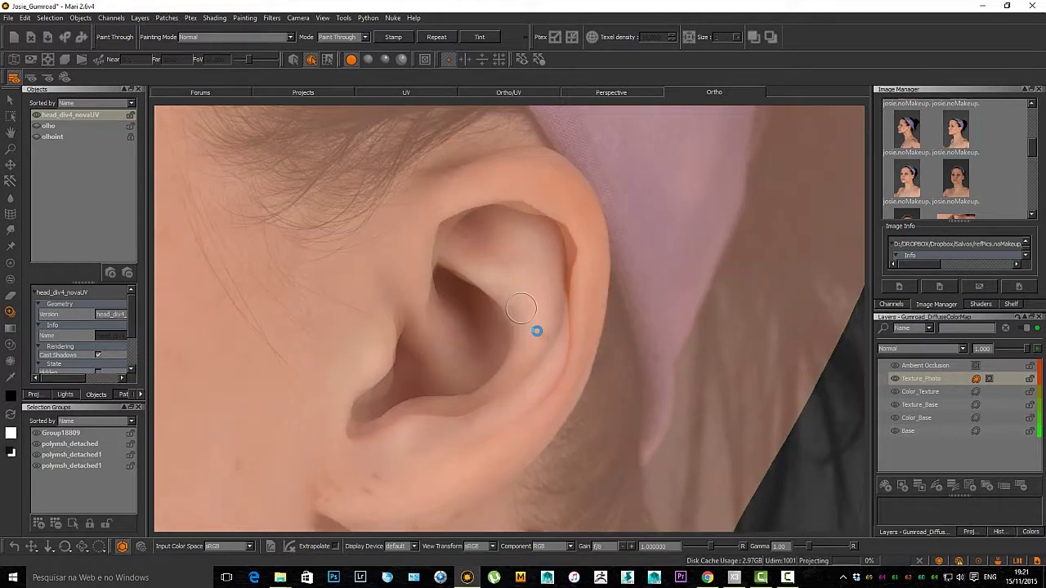
# Step: Project the photo onto the ear's upper inner hollow and the top of its outer rim
pyautogui.moveTo(520, 253)
pyautogui.mouseDown()
pyautogui.moveTo(499, 392)
pyautogui.moveTo(490, 246)
pyautogui.moveTo(548, 241)
pyautogui.mouseUp()
pyautogui.keyDown('shift'); pyautogui.moveTo(557, 237); pyautogui.dragTo(537, 247); pyautogui.keyUp('shift')
pyautogui.moveTo(506, 210)
pyautogui.mouseDown()
pyautogui.moveTo(530, 198)
pyautogui.moveTo(507, 189)
pyautogui.mouseUp()
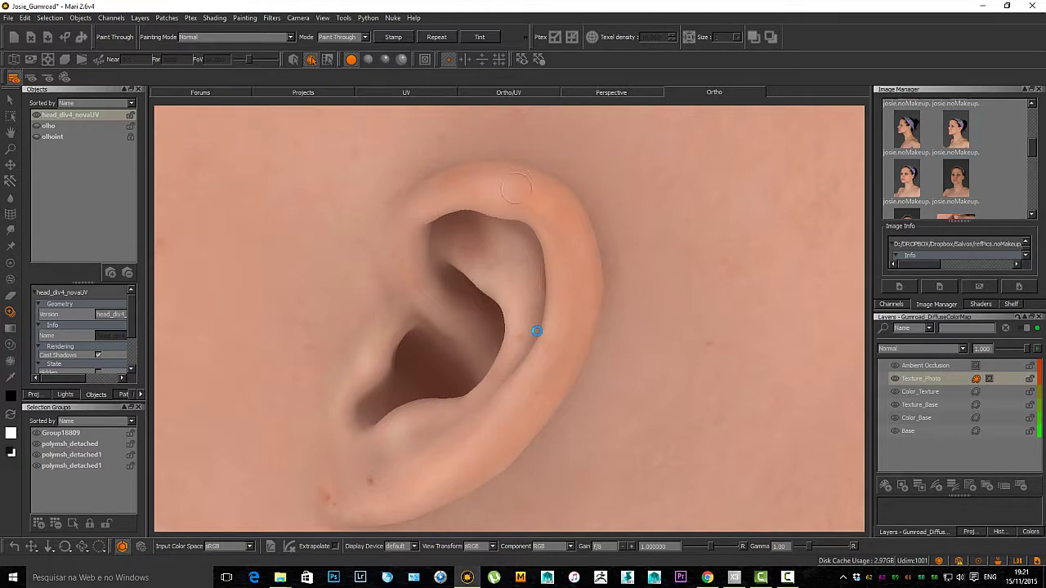
pyautogui.moveTo(549, 210); pyautogui.dragTo(553, 216)
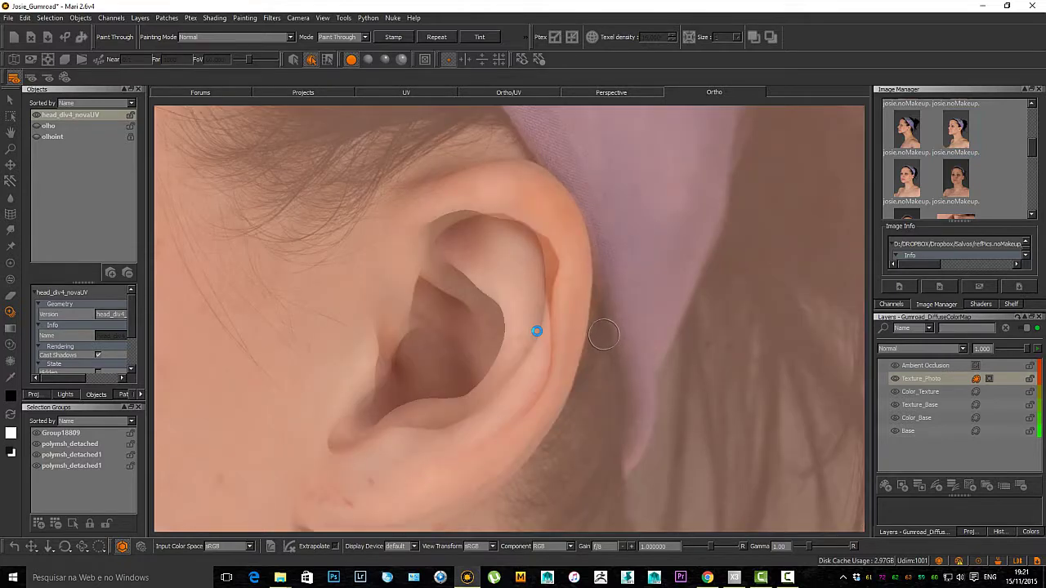
# Step: Project the photo along the lower outer rim and the inner ridge, shifting it to match each part of the ear
pyautogui.moveTo(595, 415); pyautogui.dragTo(579, 430)
pyautogui.keyDown('shift'); pyautogui.moveTo(570, 434); pyautogui.dragTo(584, 394); pyautogui.keyUp('shift')
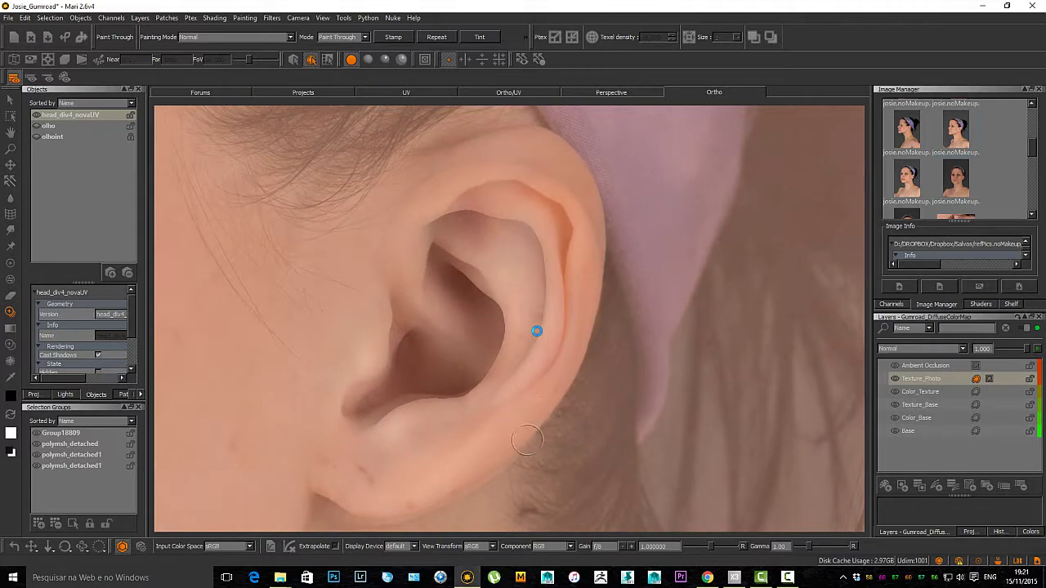
pyautogui.moveTo(502, 448); pyautogui.dragTo(486, 455)
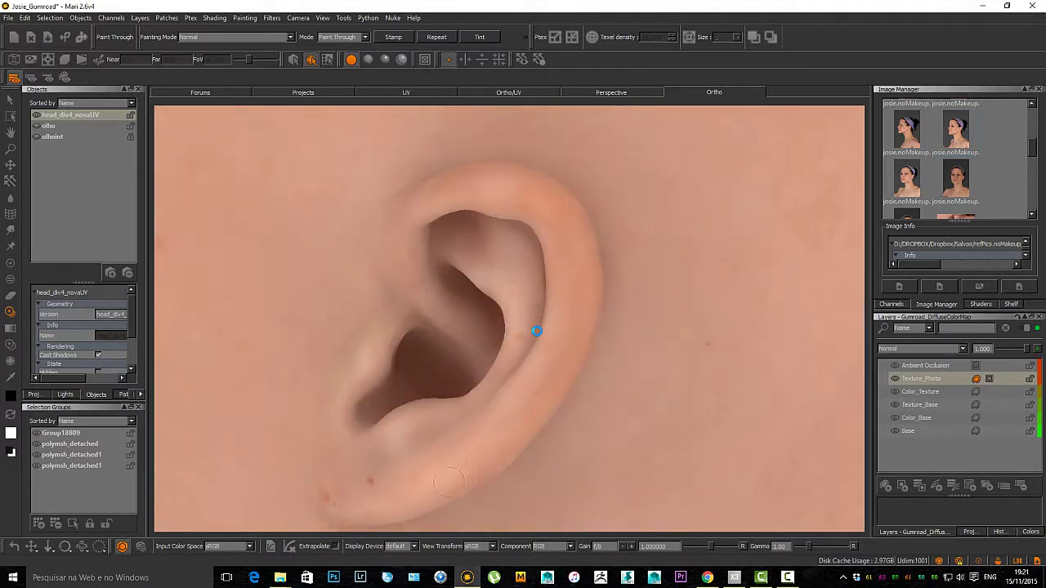
pyautogui.moveTo(469, 470); pyautogui.dragTo(471, 468)
pyautogui.moveTo(528, 410)
pyautogui.keyDown('shift'); pyautogui.mouseDown()
pyautogui.moveTo(496, 411)
pyautogui.moveTo(599, 419)
pyautogui.moveTo(506, 422)
pyautogui.mouseUp(); pyautogui.keyUp('shift')
pyautogui.moveTo(500, 376); pyautogui.dragTo(492, 381)
pyautogui.moveTo(422, 424); pyautogui.dragTo(413, 441)
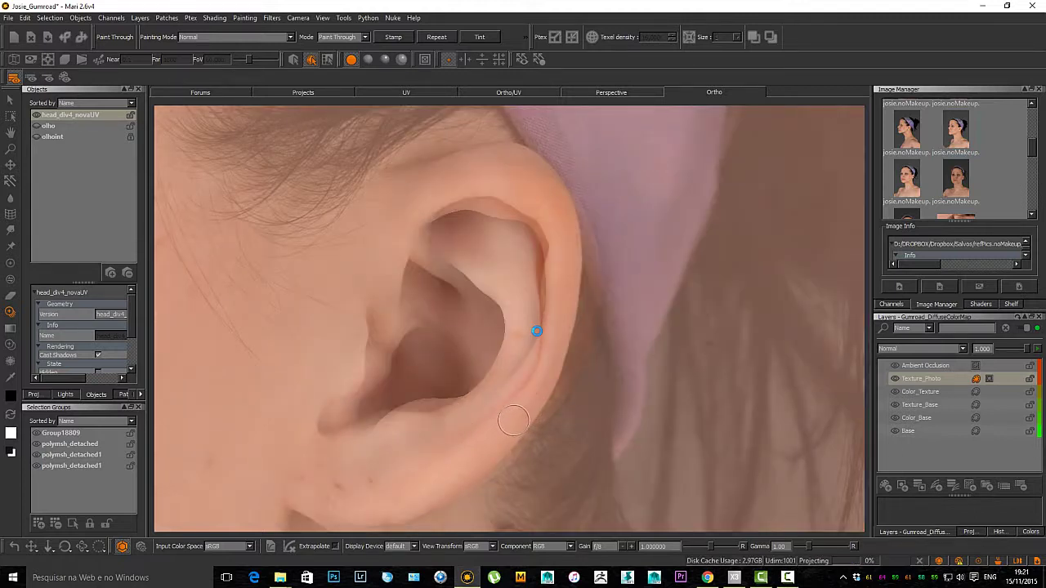
# Step: Switch from the photo projection to the Paint tool and load the mole-pattern brush from the Brad's New Brushes set
pyautogui.scroll(-5, 536, 331)
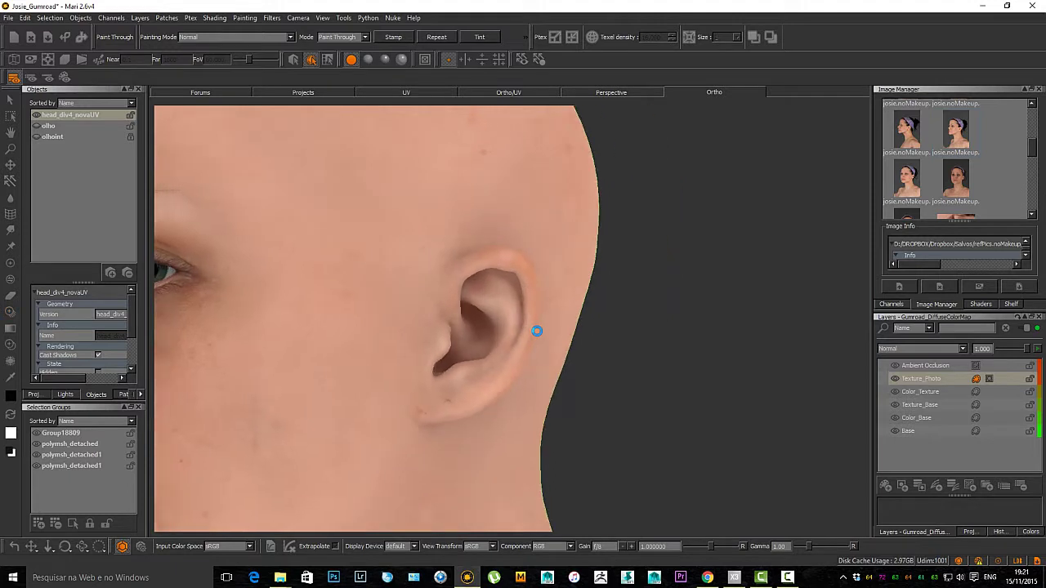
pyautogui.scroll(5, 536, 330)
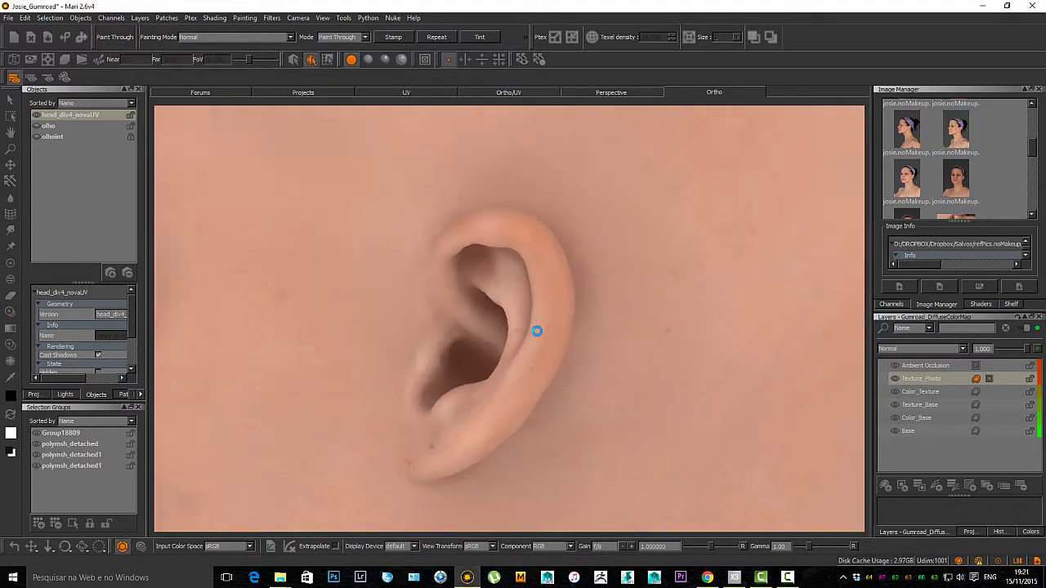
pyautogui.moveTo(537, 332)
pyautogui.keyDown('alt'); pyautogui.mouseDown()
pyautogui.moveTo(462, 413)
pyautogui.moveTo(472, 412)
pyautogui.mouseUp(); pyautogui.keyUp('alt')
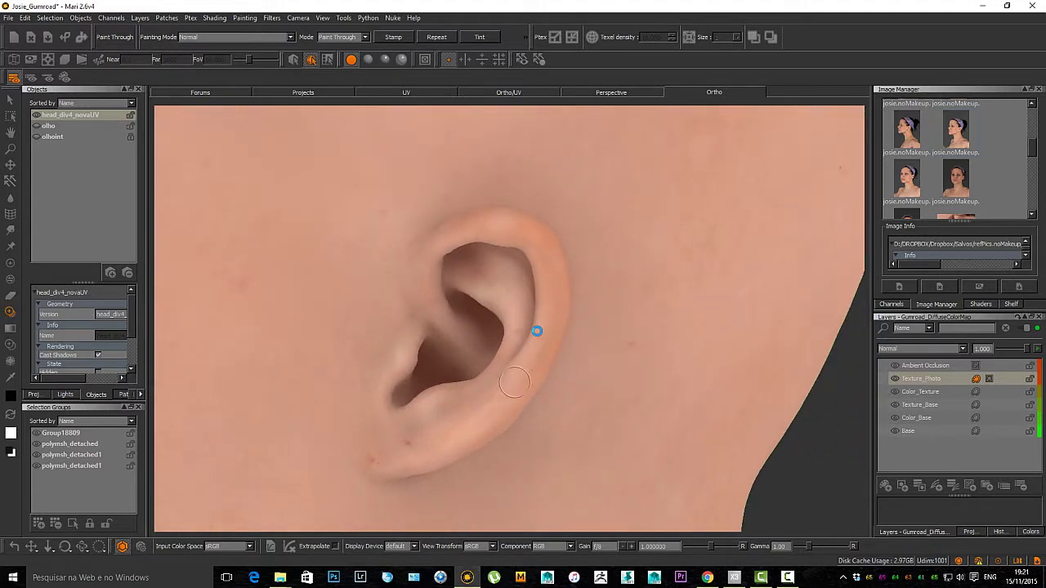
pyautogui.press("'")
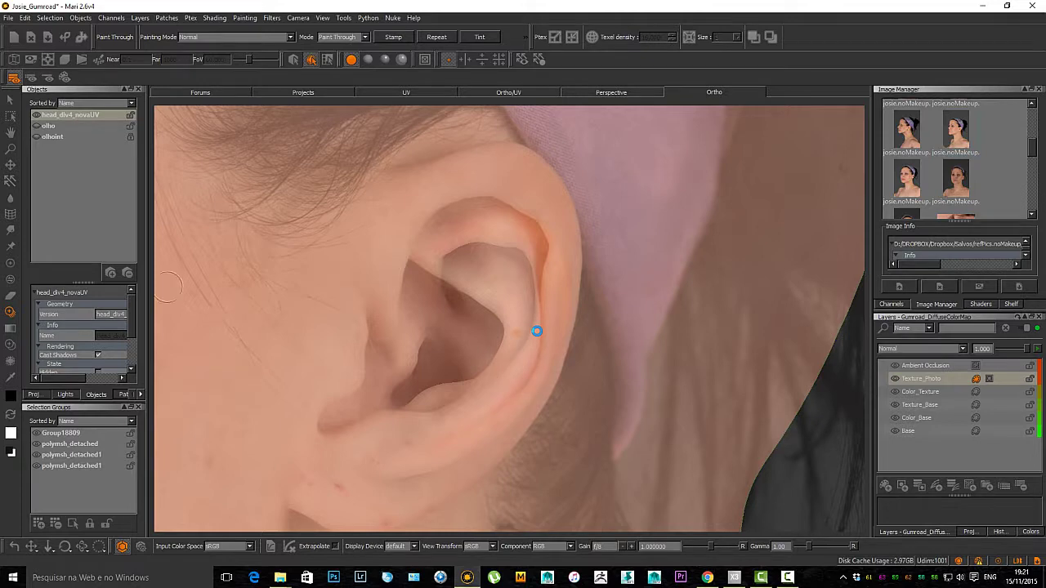
pyautogui.press('p')
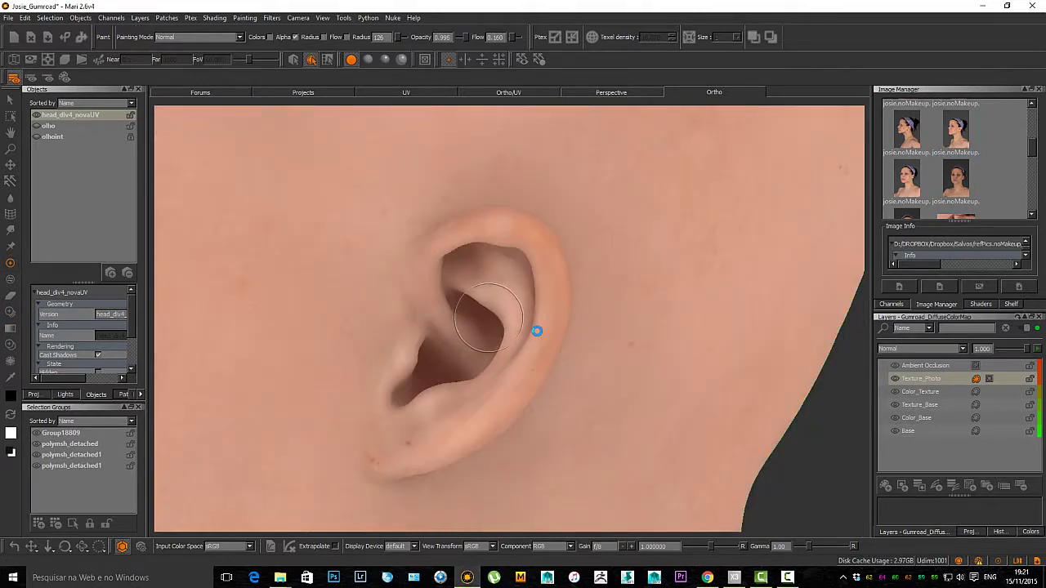
pyautogui.press('i')
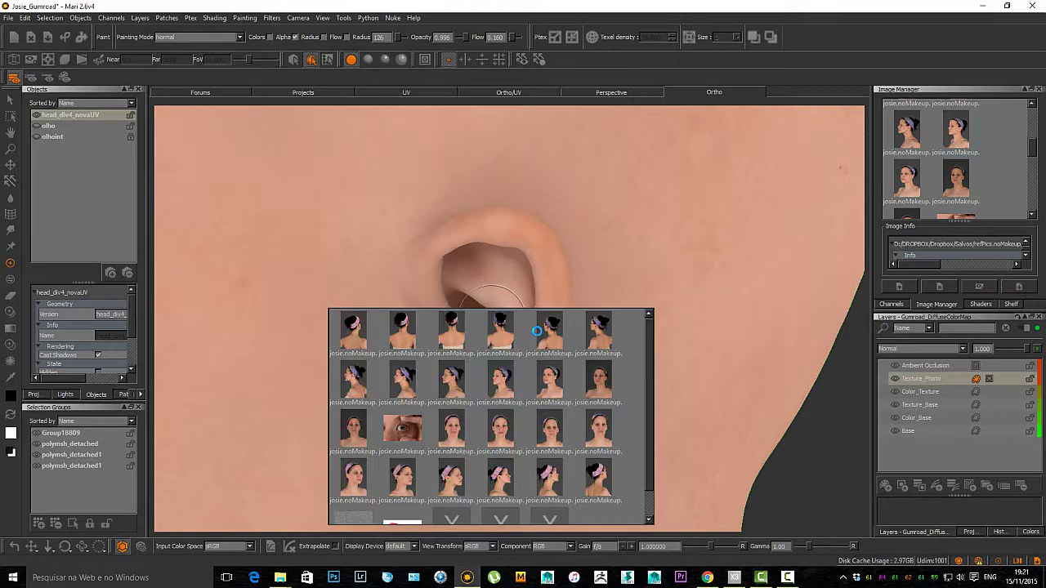
pyautogui.press('k')
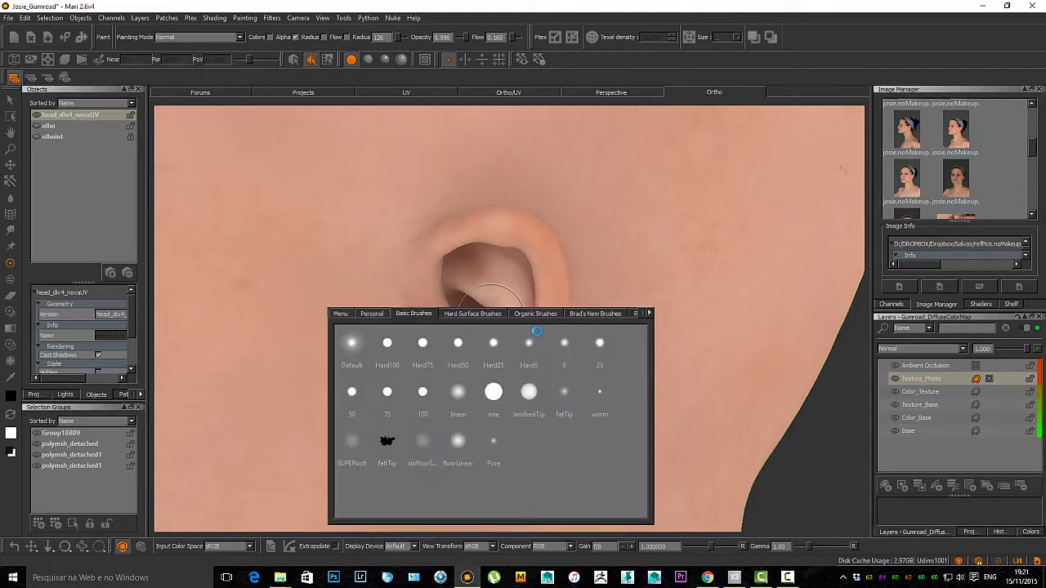
pyautogui.press('space')
pyautogui.press('space')
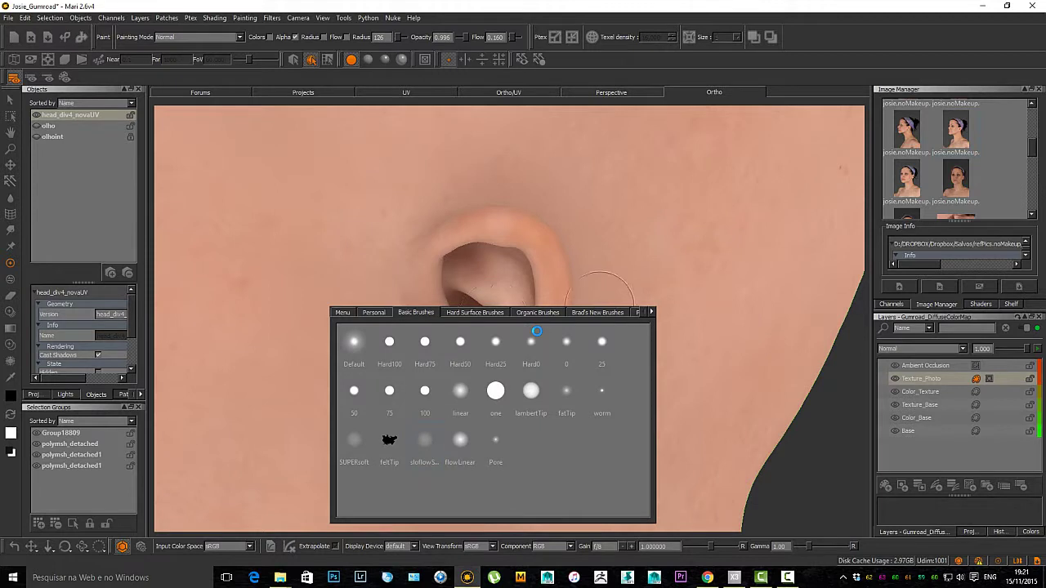
pyautogui.click(651, 312)
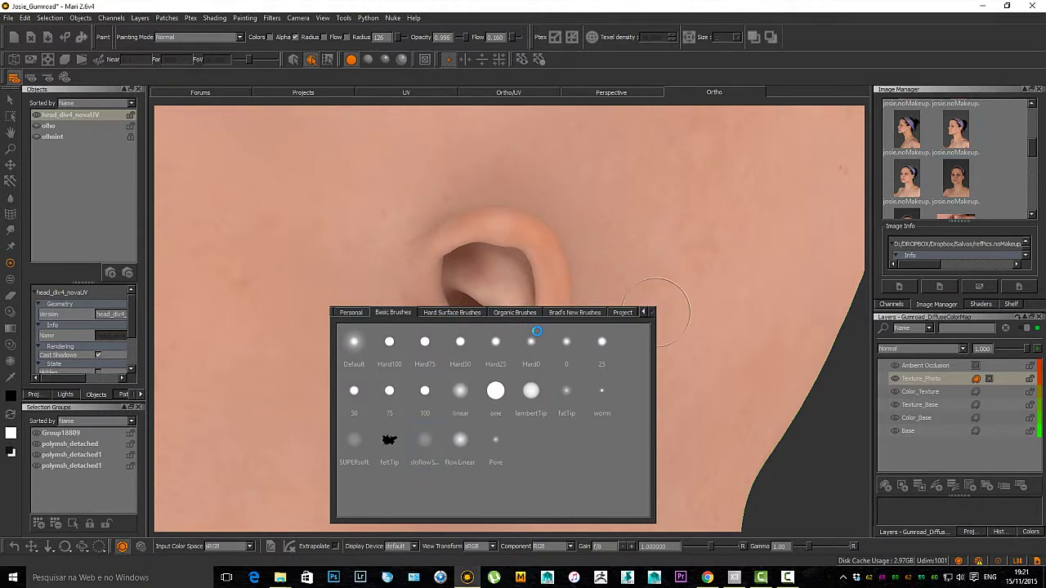
pyautogui.click(572, 313)
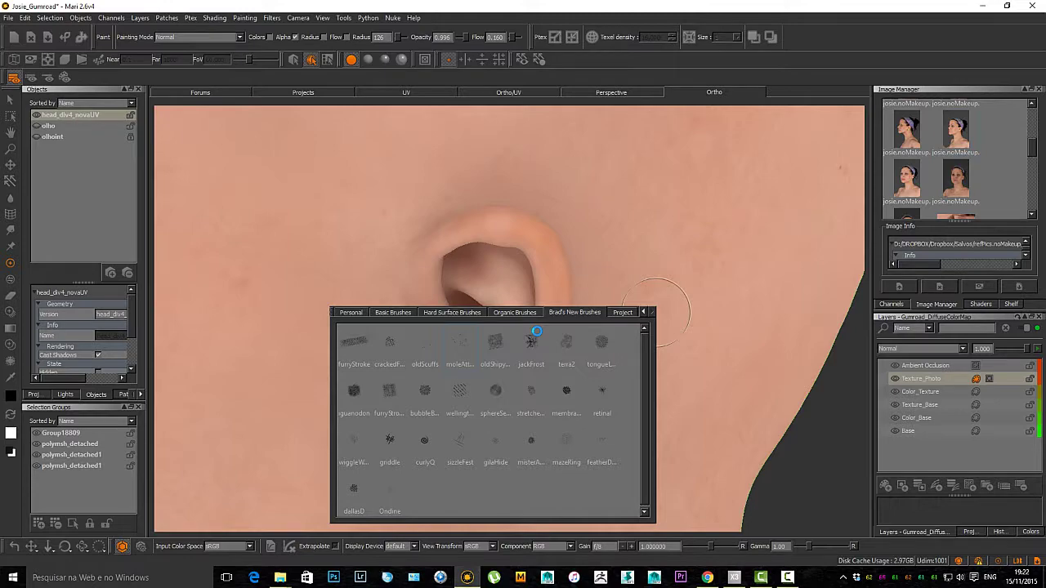
pyautogui.click(460, 348)
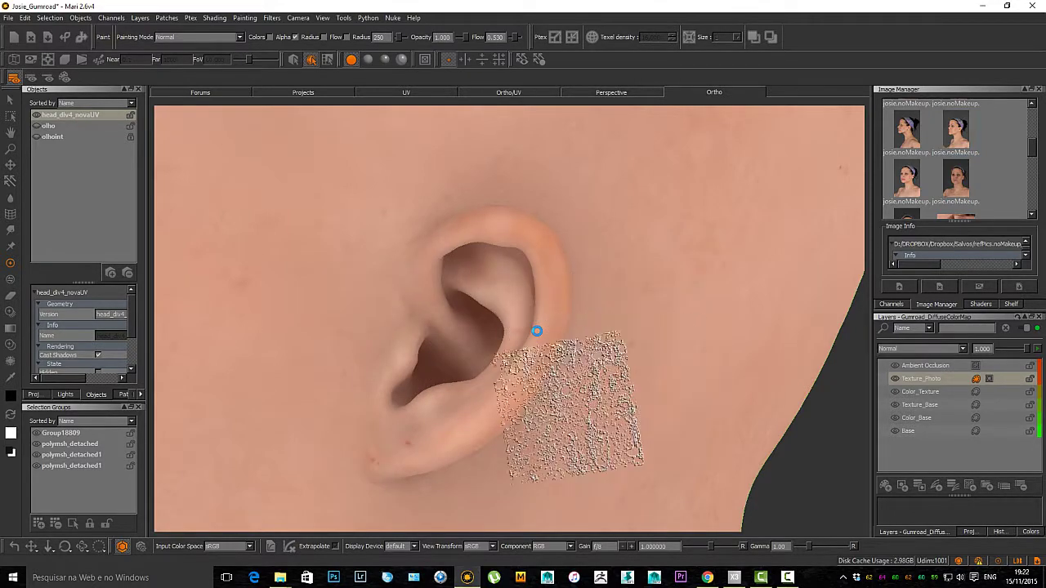
# Step: Sample a reddish skin colour from the earlobe in the josie.noMakeup.normal.021.jpg reference photo as the paint colour
pyautogui.keyDown('alt'); pyautogui.moveTo(497, 388); pyautogui.dragTo(527, 388); pyautogui.keyUp('alt')
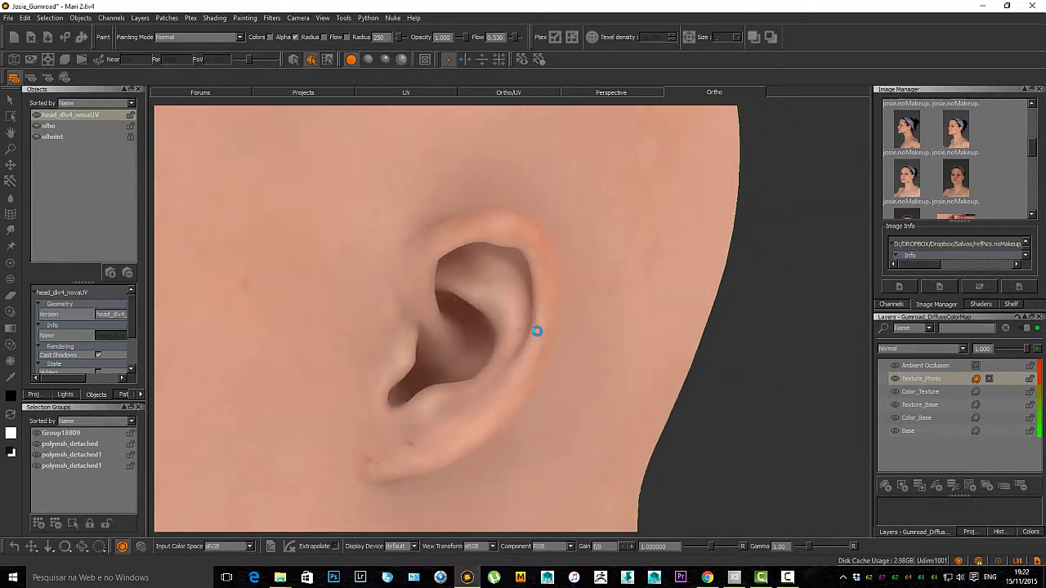
pyautogui.press('t')
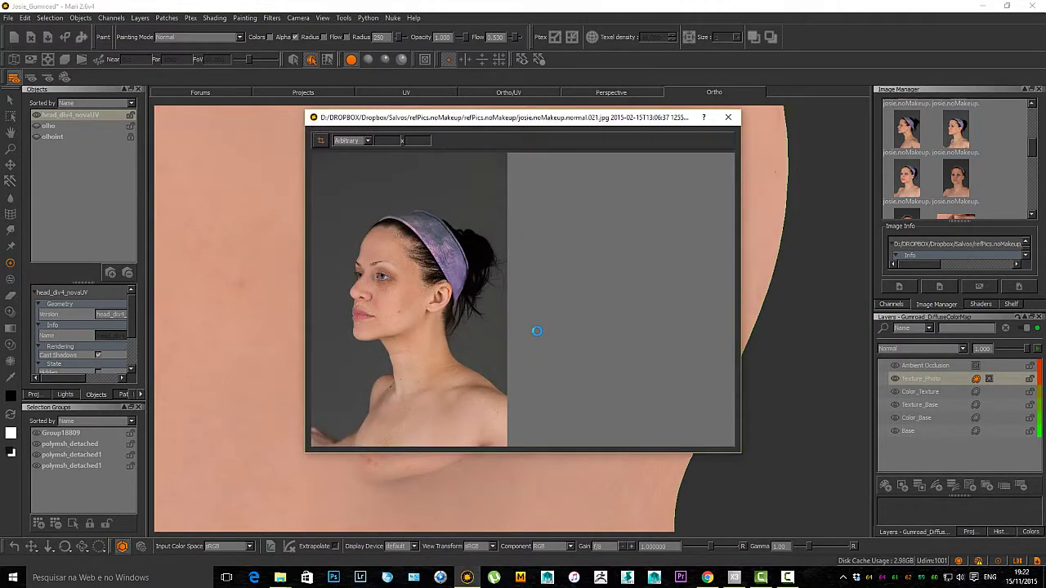
pyautogui.scroll(6, 536, 331)
pyautogui.scroll(8, 537, 331)
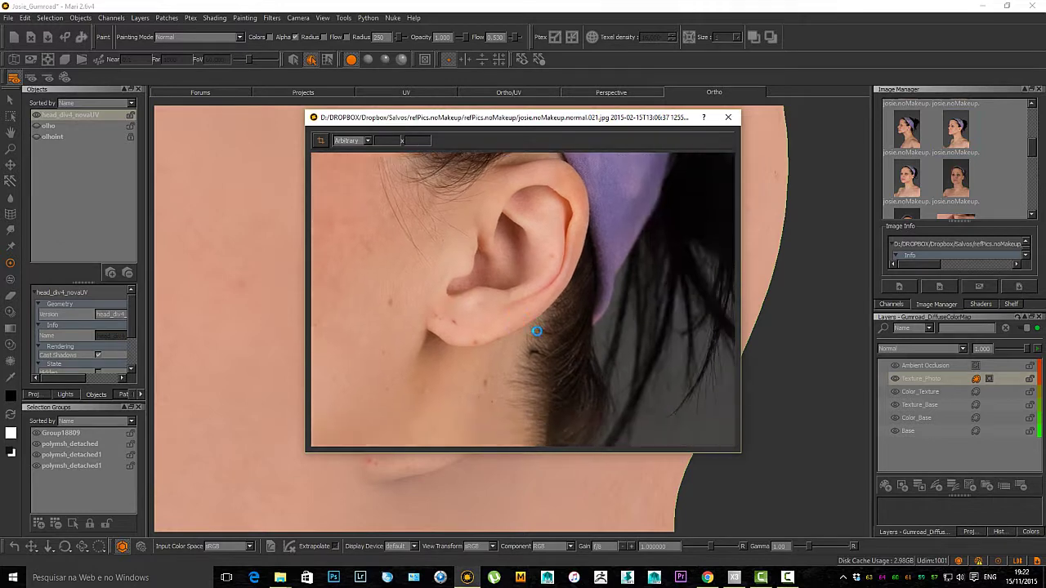
pyautogui.scroll(8, 536, 331)
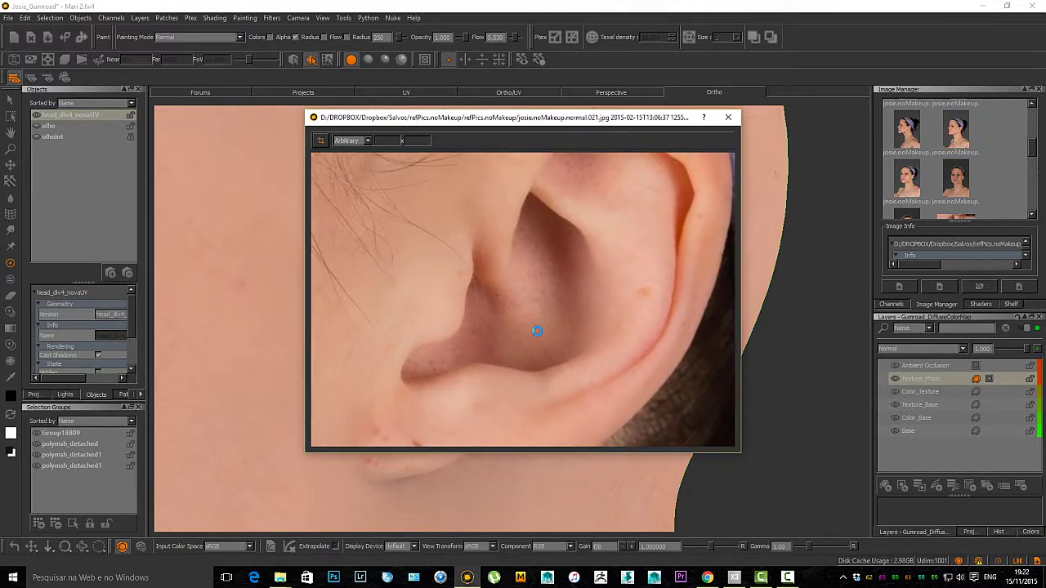
pyautogui.keyDown('alt'); pyautogui.moveTo(537, 331); pyautogui.dragTo(513, 139, button='middle'); pyautogui.keyUp('alt')
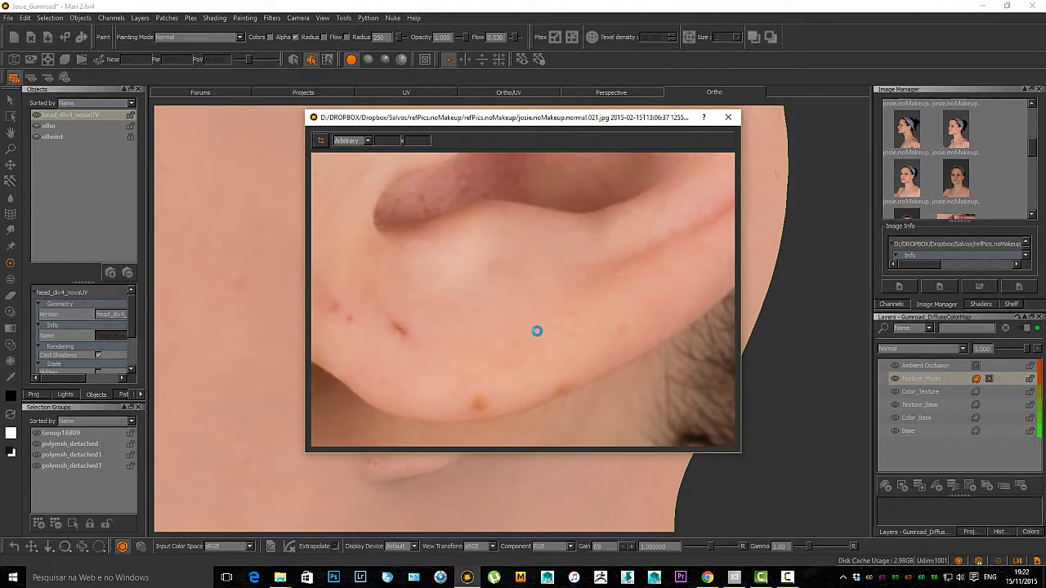
pyautogui.press('e')
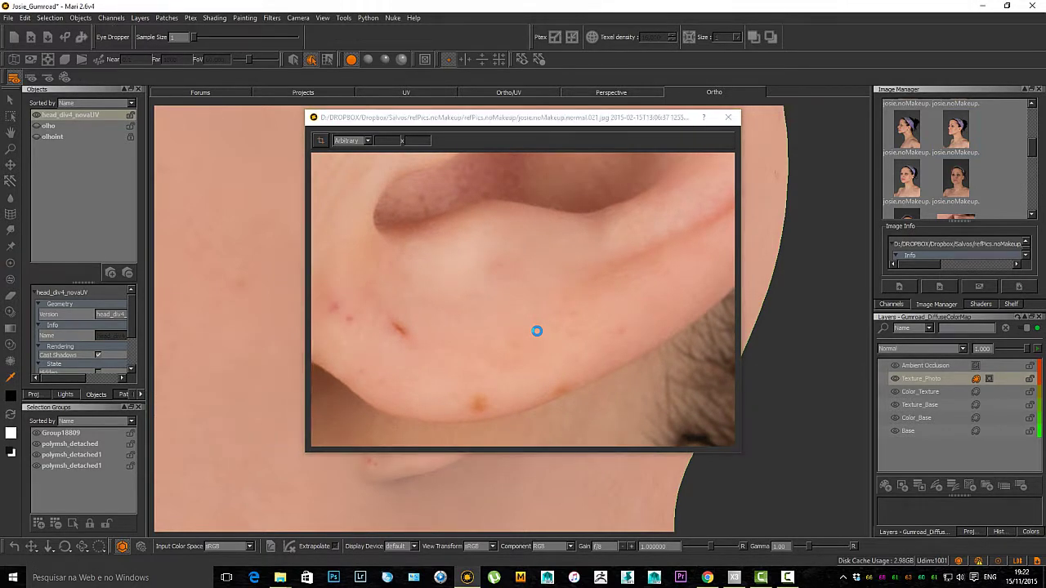
pyautogui.click(537, 331)
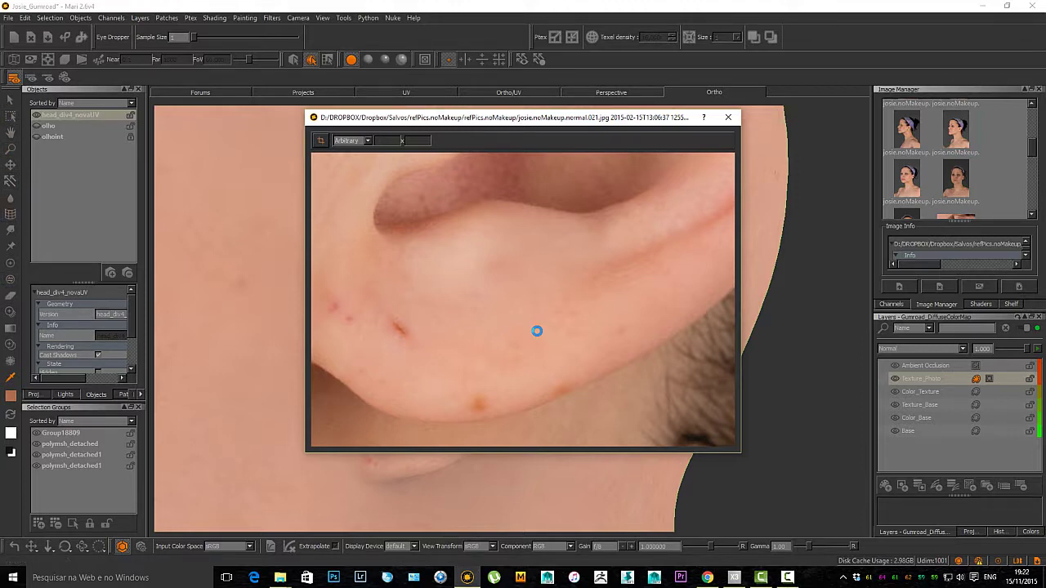
pyautogui.press('p')
pyautogui.click(728, 117)
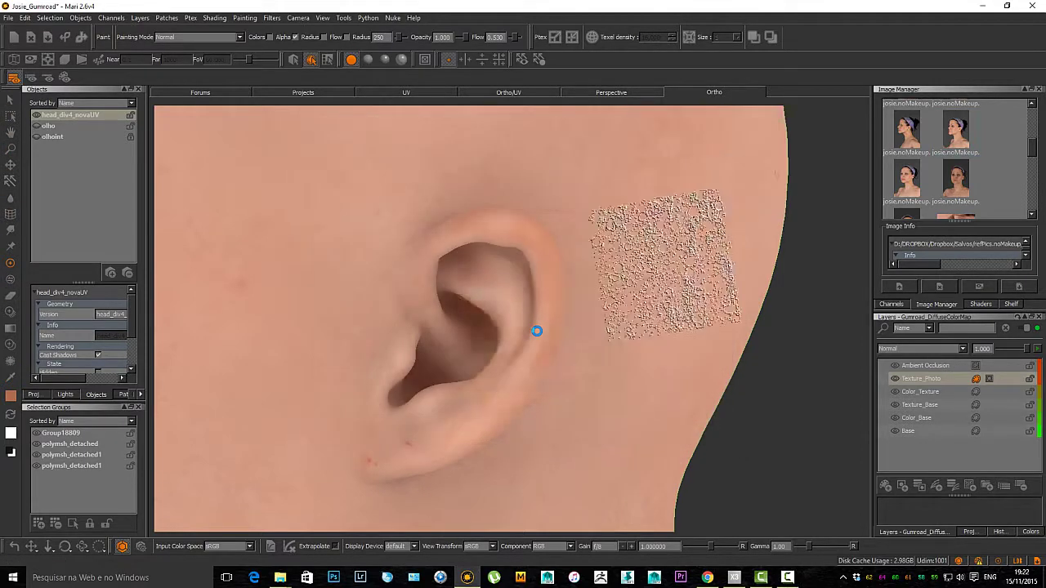
# Step: Try painting freckles on the ear and lobe with the mole brush at radius 250 and then 386, and undo the strokes
pyautogui.scroll(5, 537, 331)
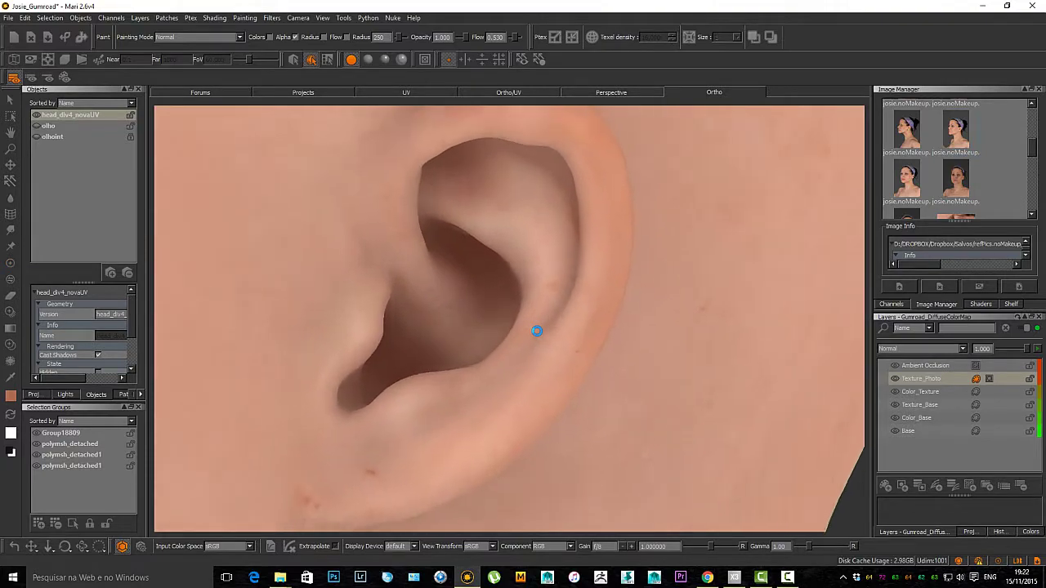
pyautogui.scroll(1, 514, 302)
pyautogui.moveTo(516, 299); pyautogui.dragTo(533, 276)
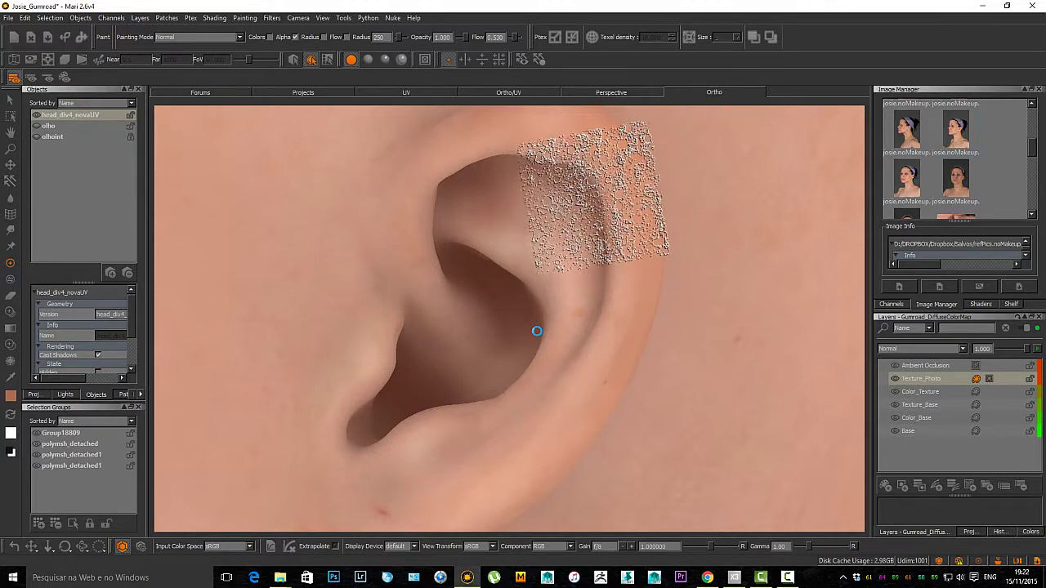
pyautogui.hotkey('ctrl', 'z')
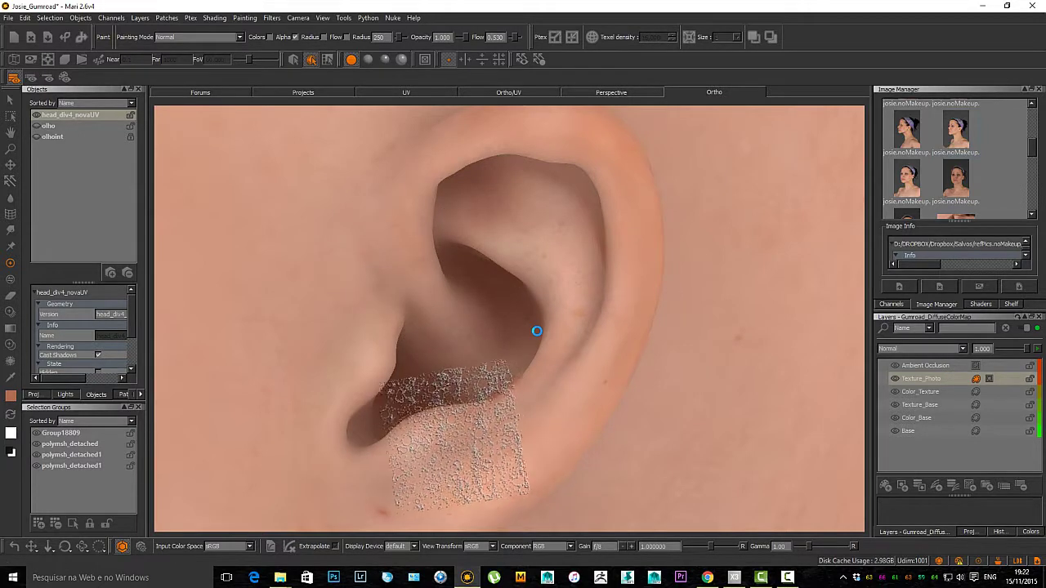
pyautogui.hotkey('ctrl', 'z')
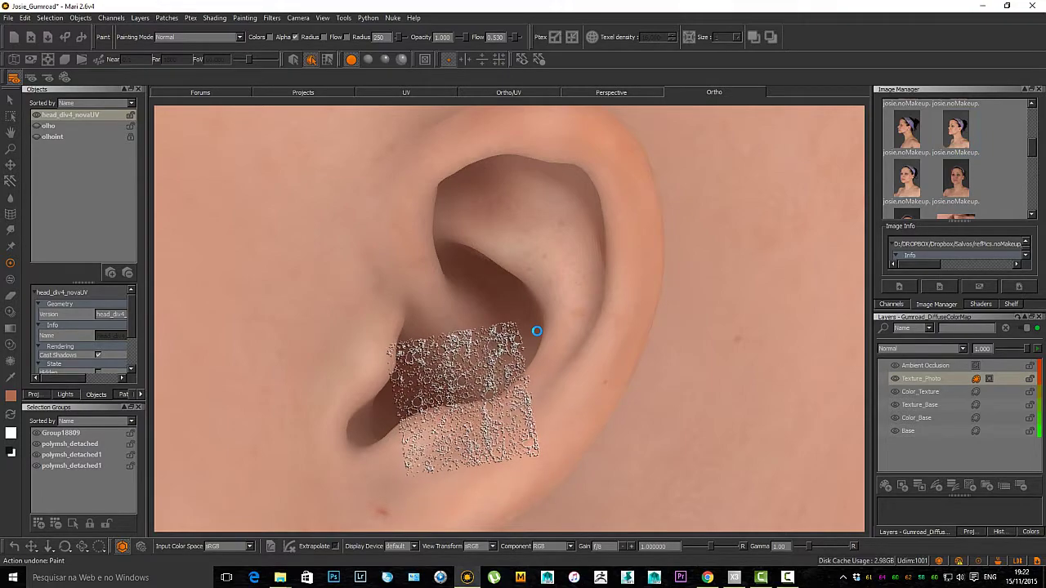
pyautogui.press('r')
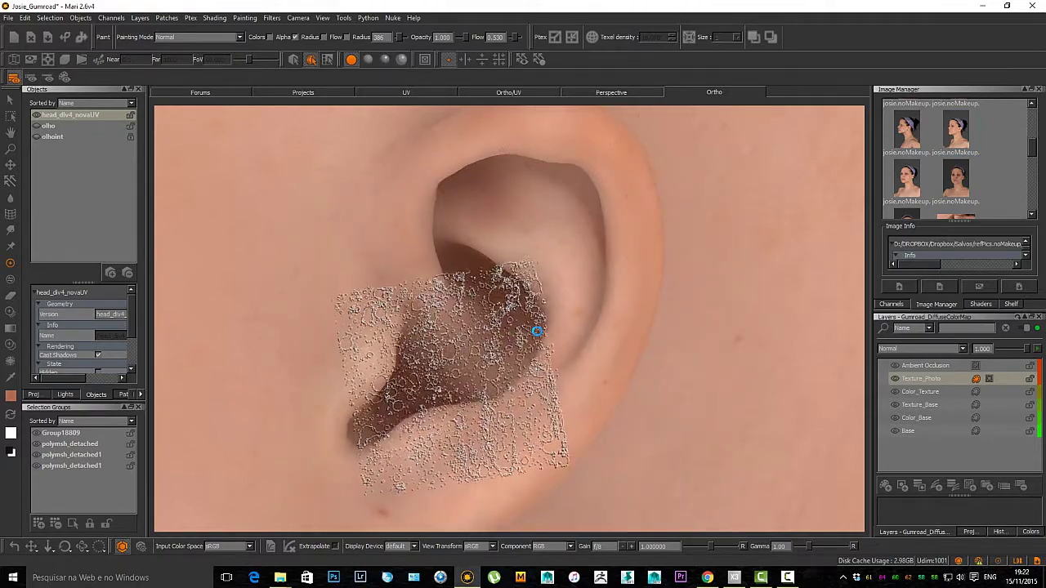
pyautogui.scroll(-3, 537, 331)
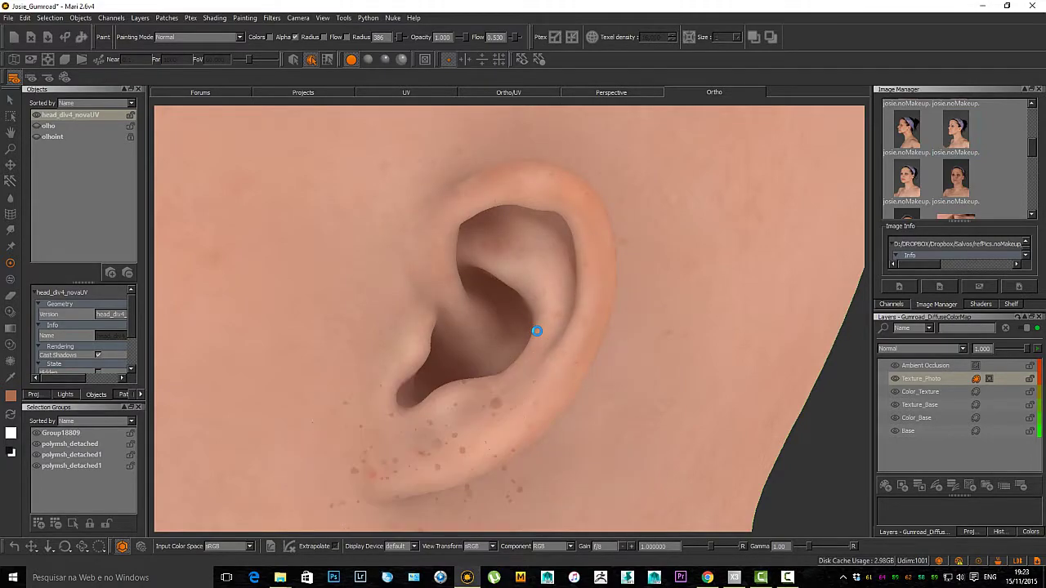
pyautogui.hotkey('ctrl', 'z')
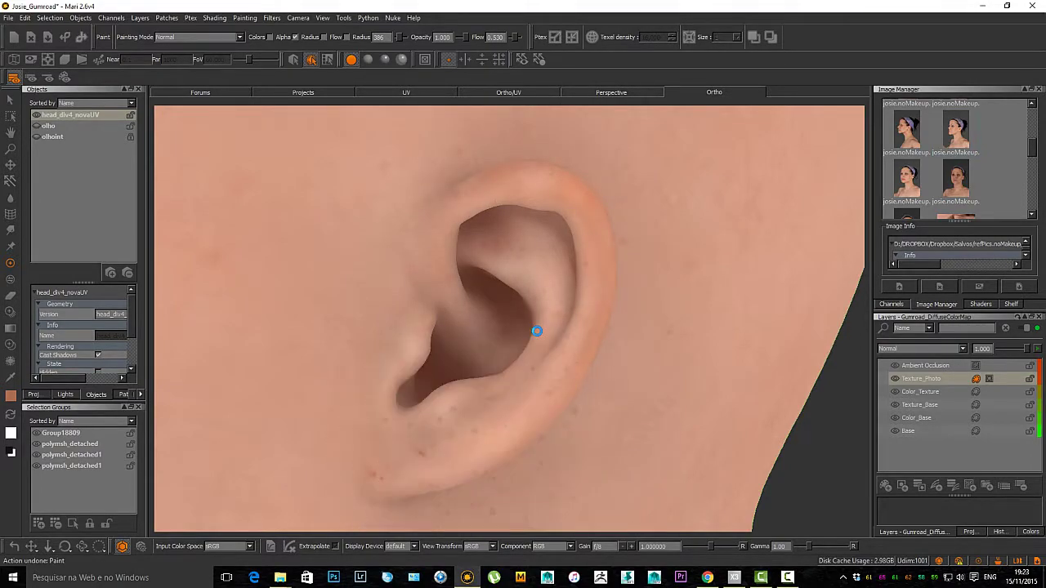
# Step: Paint small freckles over the ear's rim and inner ridge at radius 150, undo unwanted strokes, and enlarge the brush to radius 208
pyautogui.press('r')
pyautogui.moveTo(484, 430); pyautogui.dragTo(387, 431)
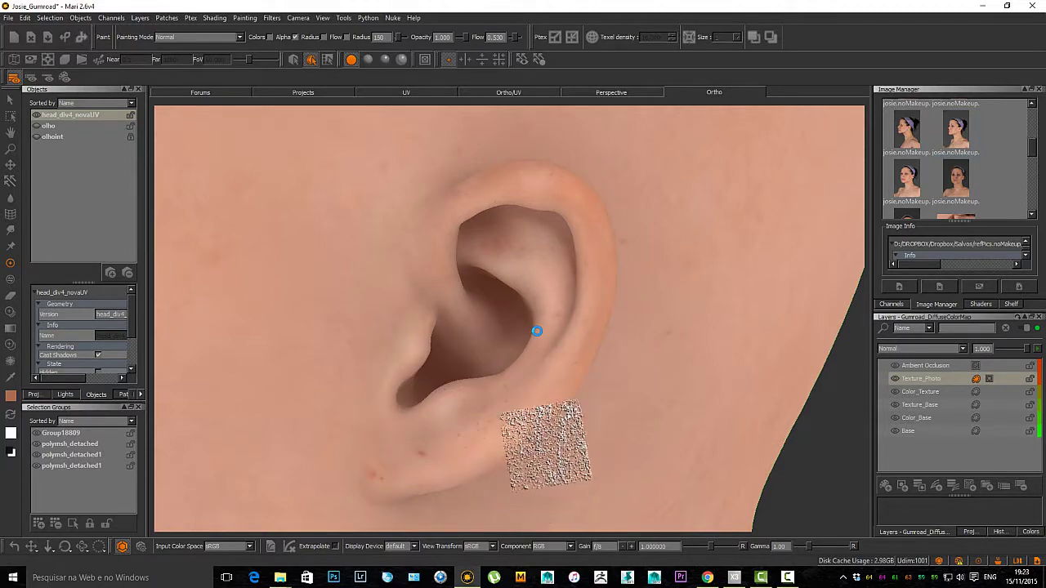
pyautogui.hotkey('ctrl', 'z')
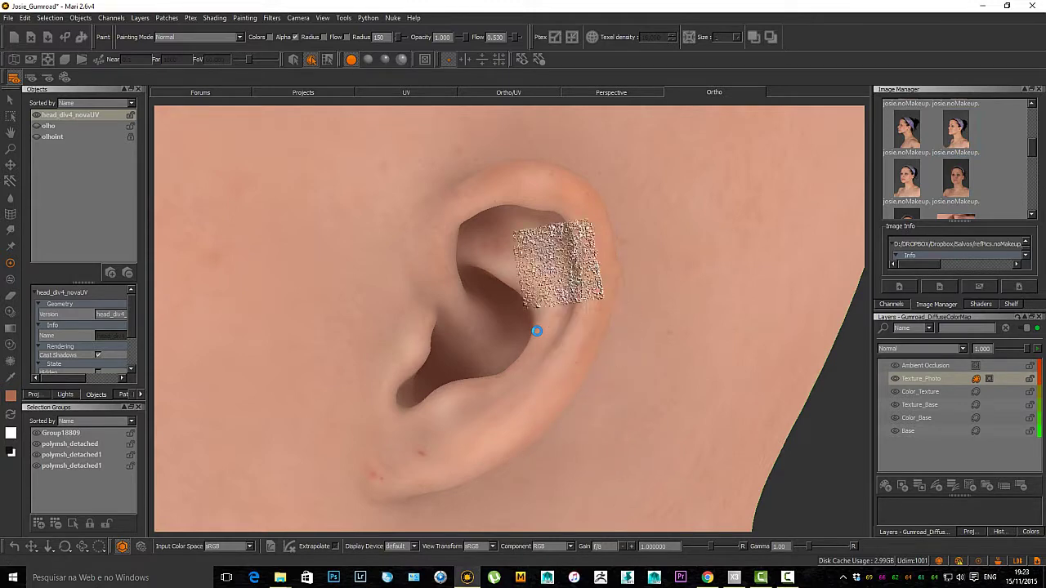
pyautogui.click(542, 204)
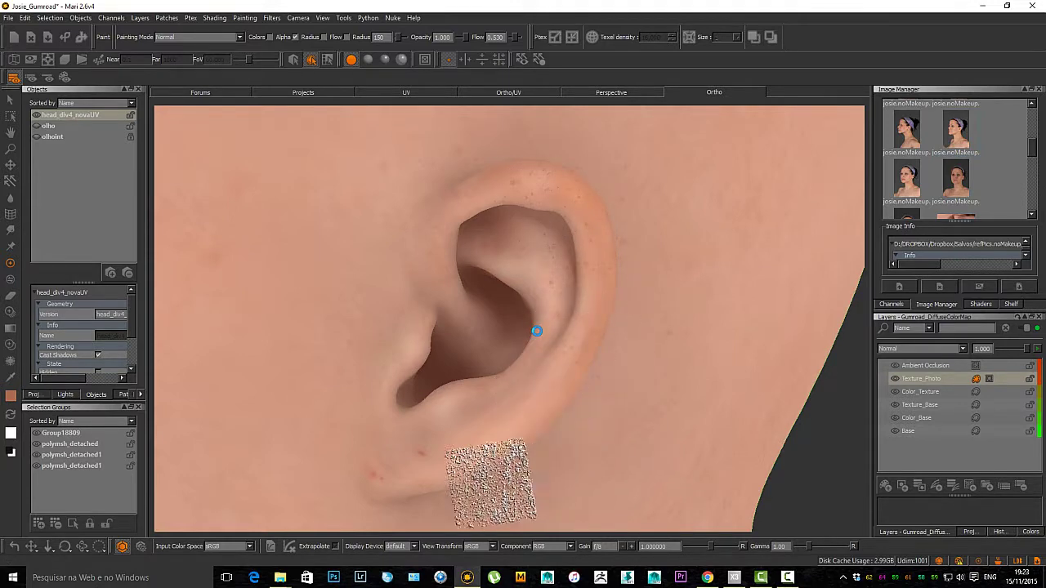
pyautogui.hotkey('ctrl', 'z')
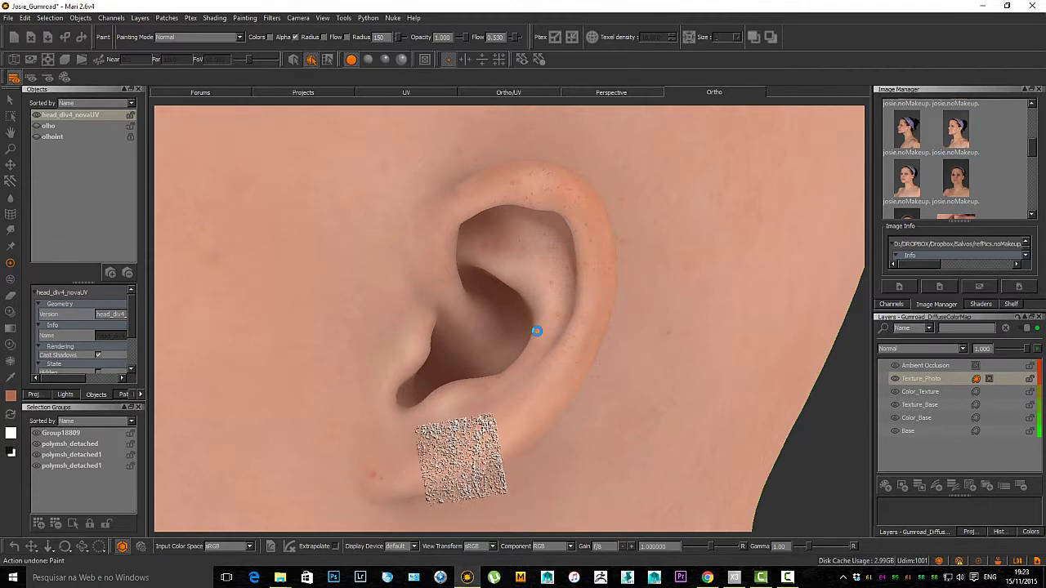
pyautogui.press('r')
pyautogui.moveTo(456, 446); pyautogui.dragTo(496, 425)
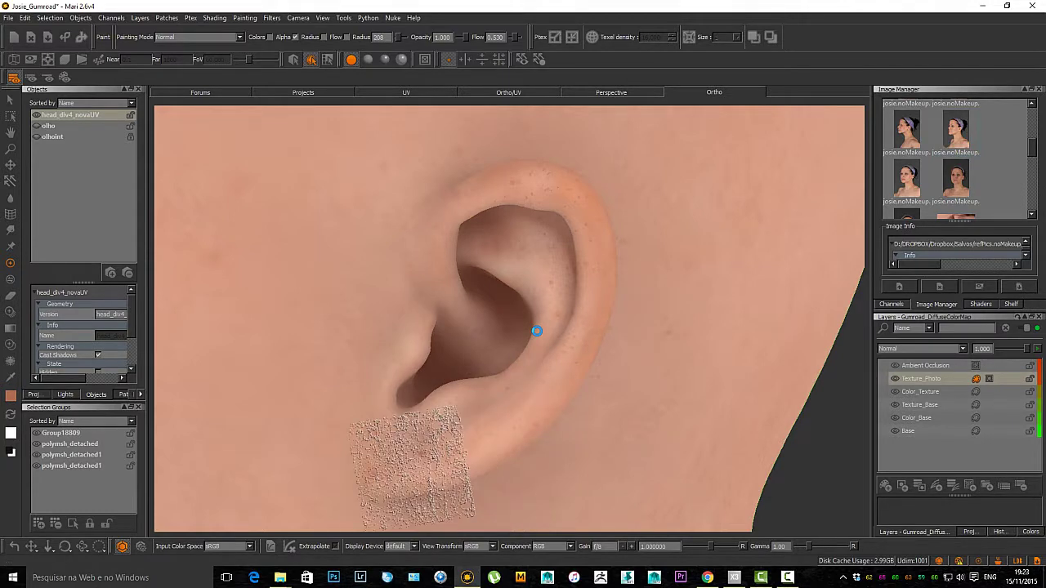
# Step: Thin out the excess freckles on the ear with the Eraser and bake the remaining paint onto the Texture_Photo layer
pyautogui.press('e')
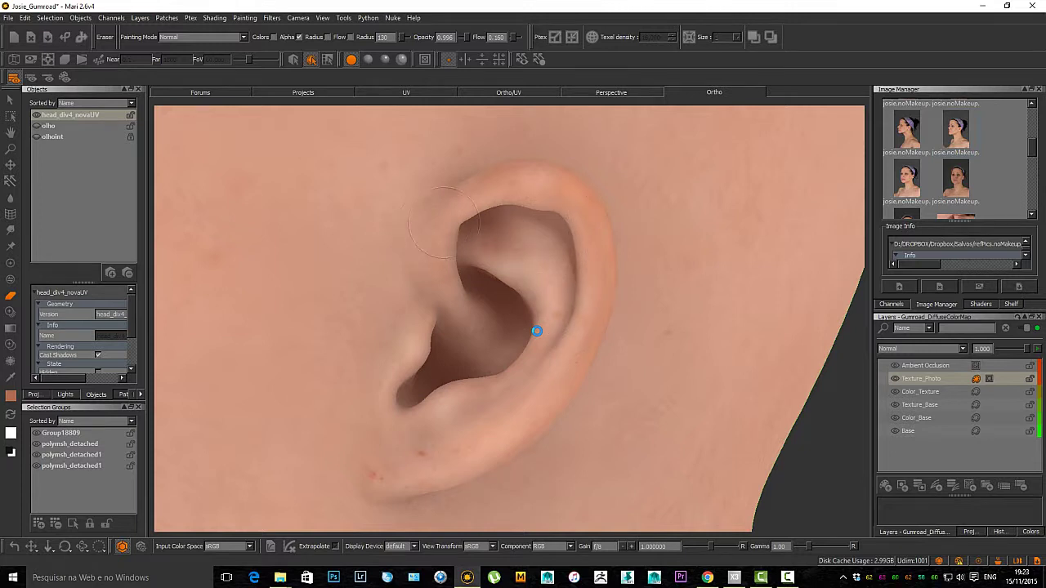
pyautogui.press('b')
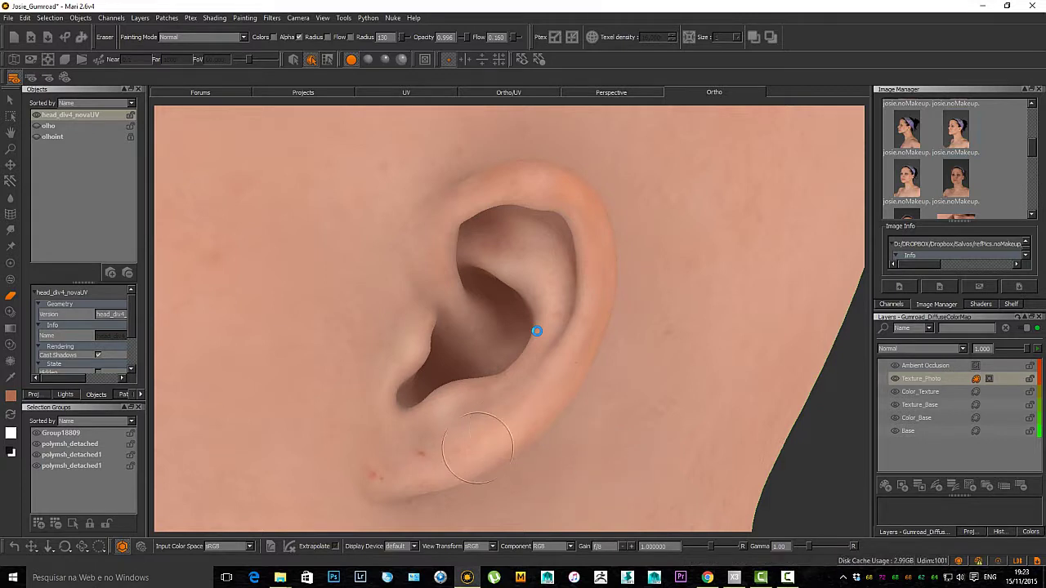
pyautogui.scroll(-3, 464, 420)
pyautogui.keyDown('alt'); pyautogui.moveTo(464, 420); pyautogui.dragTo(458, 380); pyautogui.keyUp('alt')
pyautogui.keyDown('alt'); pyautogui.moveTo(458, 380); pyautogui.dragTo(482, 397, button='right'); pyautogui.keyUp('alt')
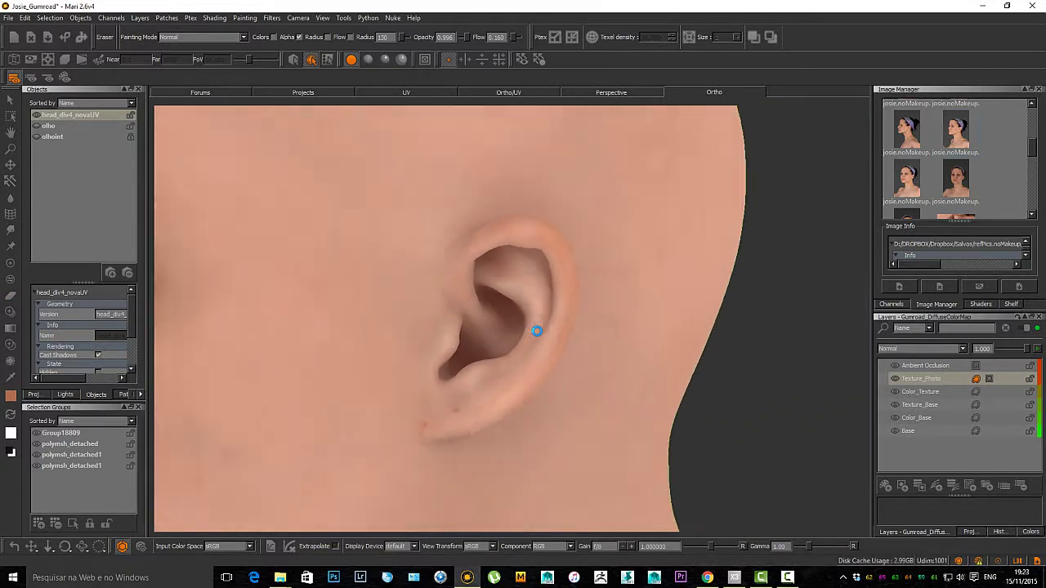
pyautogui.keyDown('alt'); pyautogui.moveTo(482, 396); pyautogui.dragTo(584, 392); pyautogui.keyUp('alt')
pyautogui.keyDown('alt'); pyautogui.moveTo(584, 392); pyautogui.dragTo(559, 384, button='right'); pyautogui.keyUp('alt')
pyautogui.keyDown('alt'); pyautogui.moveTo(559, 385); pyautogui.dragTo(424, 400); pyautogui.keyUp('alt')
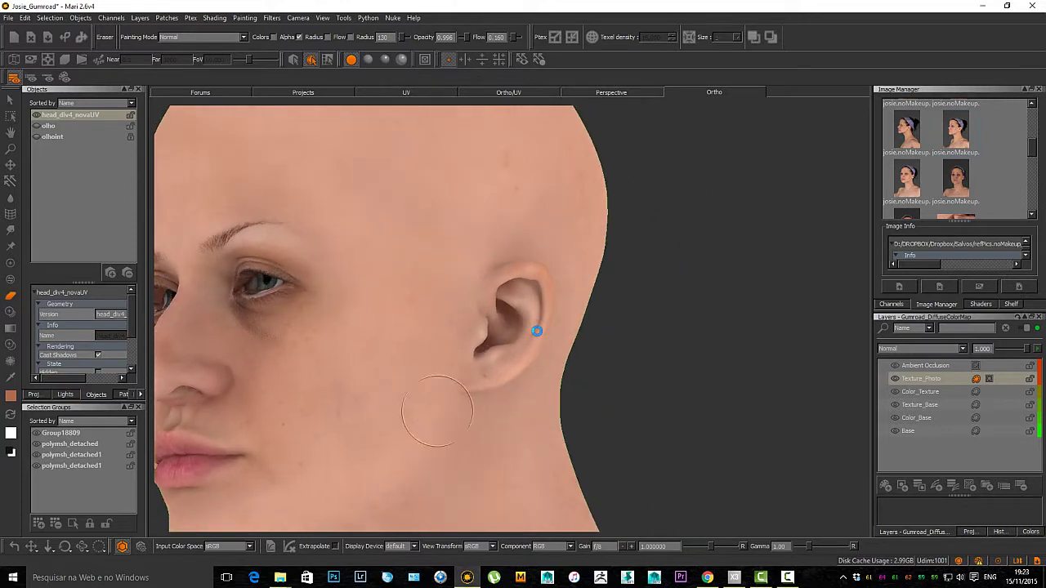
# Step: Inspect the finished ear and the face from the front, and bring the opposite ear into close view
pyautogui.keyDown('alt'); pyautogui.moveTo(438, 409); pyautogui.dragTo(485, 420, button='right'); pyautogui.keyUp('alt')
pyautogui.scroll(-4, 484, 419)
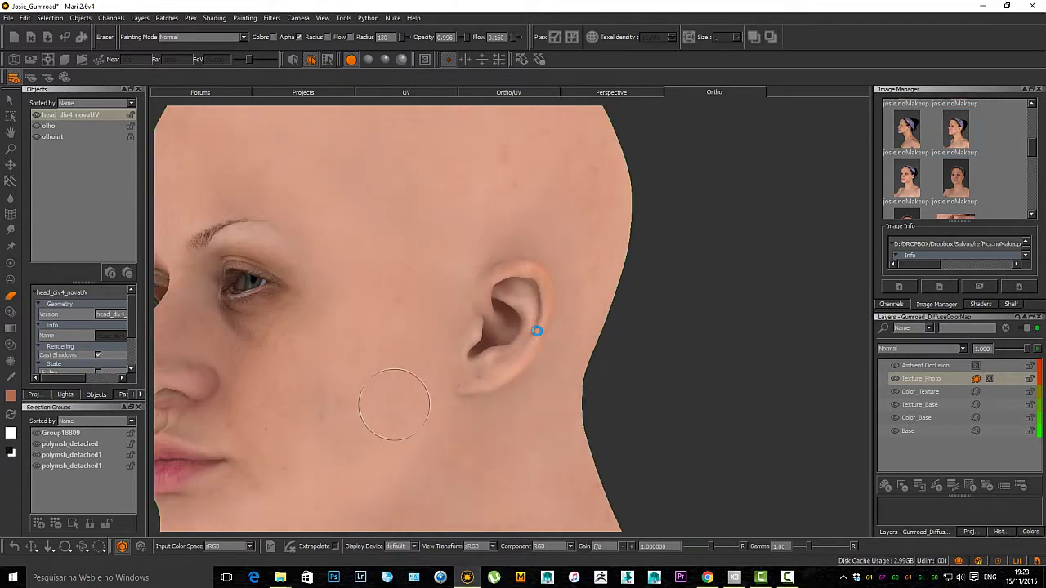
pyautogui.keyDown('alt'); pyautogui.moveTo(392, 402); pyautogui.dragTo(357, 384); pyautogui.keyUp('alt')
pyautogui.keyDown('alt'); pyautogui.moveTo(358, 385); pyautogui.dragTo(523, 385, button='middle'); pyautogui.keyUp('alt')
pyautogui.keyDown('alt'); pyautogui.moveTo(357, 385); pyautogui.dragTo(483, 380); pyautogui.keyUp('alt')
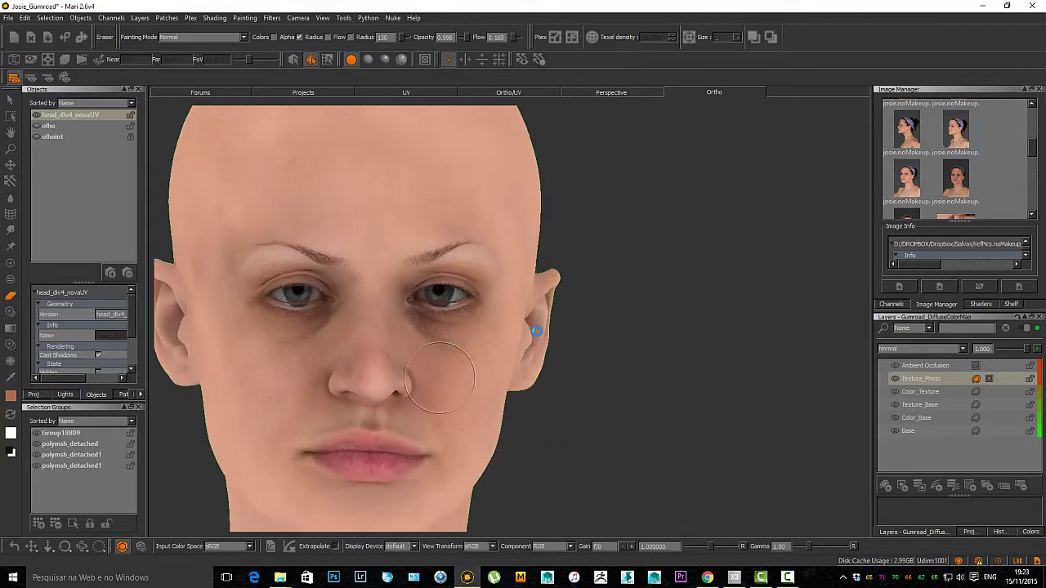
pyautogui.keyDown('alt'); pyautogui.moveTo(253, 372); pyautogui.dragTo(367, 371, button='middle'); pyautogui.keyUp('alt')
pyautogui.keyDown('alt'); pyautogui.moveTo(368, 372); pyautogui.dragTo(490, 372); pyautogui.keyUp('alt')
pyautogui.keyDown('alt'); pyautogui.moveTo(537, 331); pyautogui.dragTo(602, 331); pyautogui.keyUp('alt')
pyautogui.keyDown('alt'); pyautogui.moveTo(537, 331); pyautogui.dragTo(621, 331, button='right'); pyautogui.keyUp('alt')
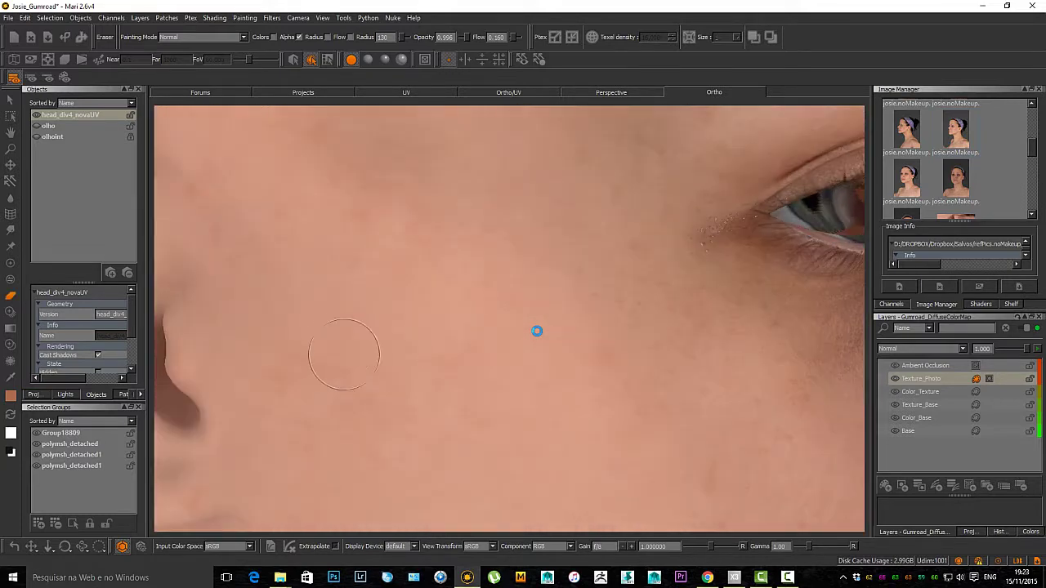
pyautogui.keyDown('alt'); pyautogui.moveTo(351, 320); pyautogui.dragTo(605, 266, button='middle'); pyautogui.keyUp('alt')
pyautogui.keyDown('alt'); pyautogui.moveTo(537, 331); pyautogui.dragTo(513, 331, button='right'); pyautogui.keyUp('alt')
pyautogui.keyDown('alt'); pyautogui.moveTo(537, 331); pyautogui.dragTo(524, 332, button='middle'); pyautogui.keyUp('alt')
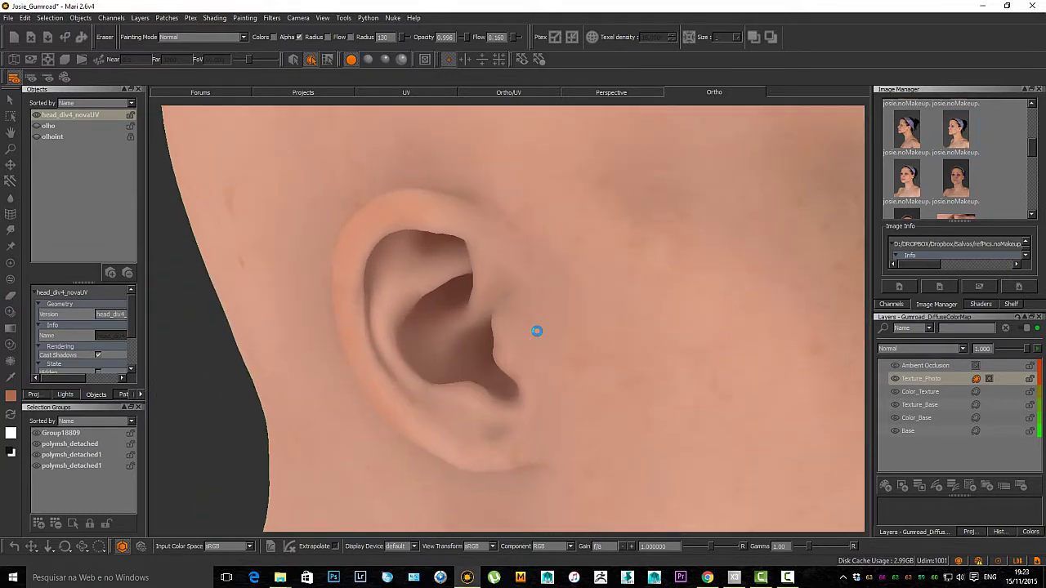
pyautogui.moveTo(537, 331)
pyautogui.keyDown('alt'); pyautogui.mouseDown()
pyautogui.moveTo(505, 331)
pyautogui.moveTo(537, 331)
pyautogui.mouseUp(); pyautogui.keyUp('alt')
pyautogui.keyDown('alt'); pyautogui.moveTo(537, 331); pyautogui.dragTo(564, 331, button='right'); pyautogui.keyUp('alt')
pyautogui.keyDown('alt'); pyautogui.moveTo(466, 346); pyautogui.dragTo(459, 346); pyautogui.keyUp('alt')
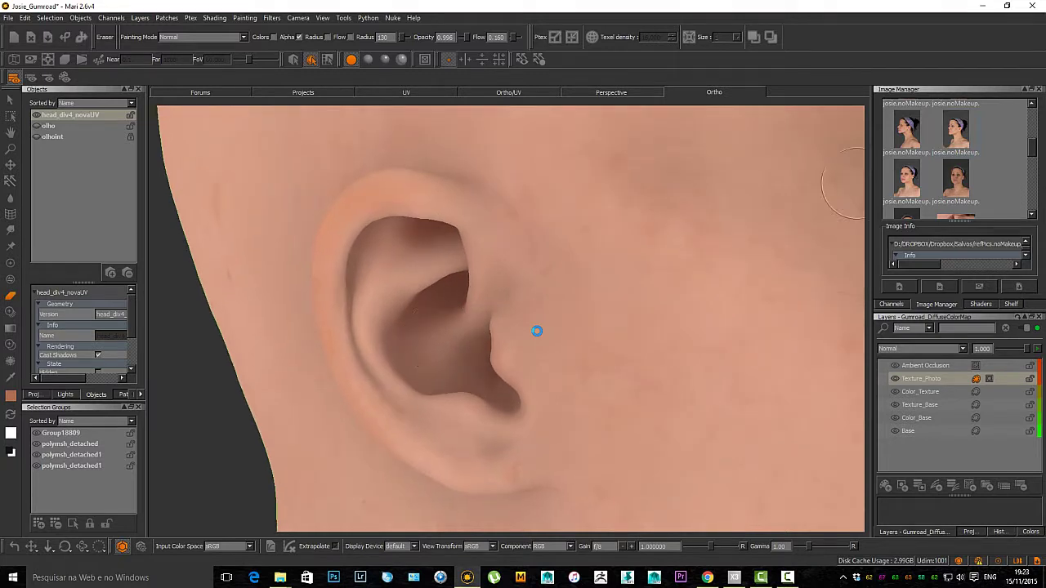
# Step: Set up Paint Through with a pink-headband profile photo and align and scale its ear over the model's ear
pyautogui.scroll(-6, 956, 159)
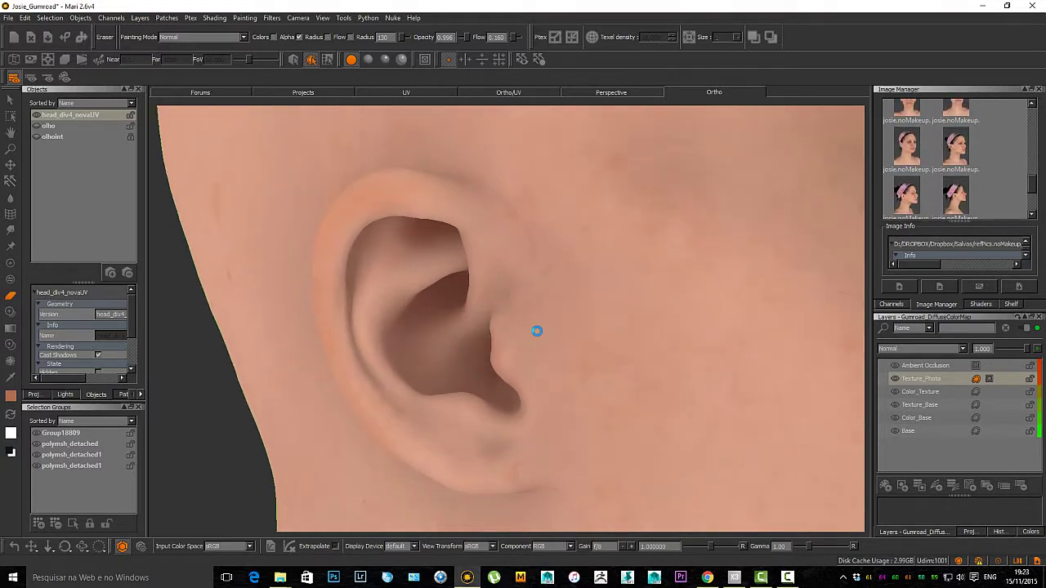
pyautogui.press('t')
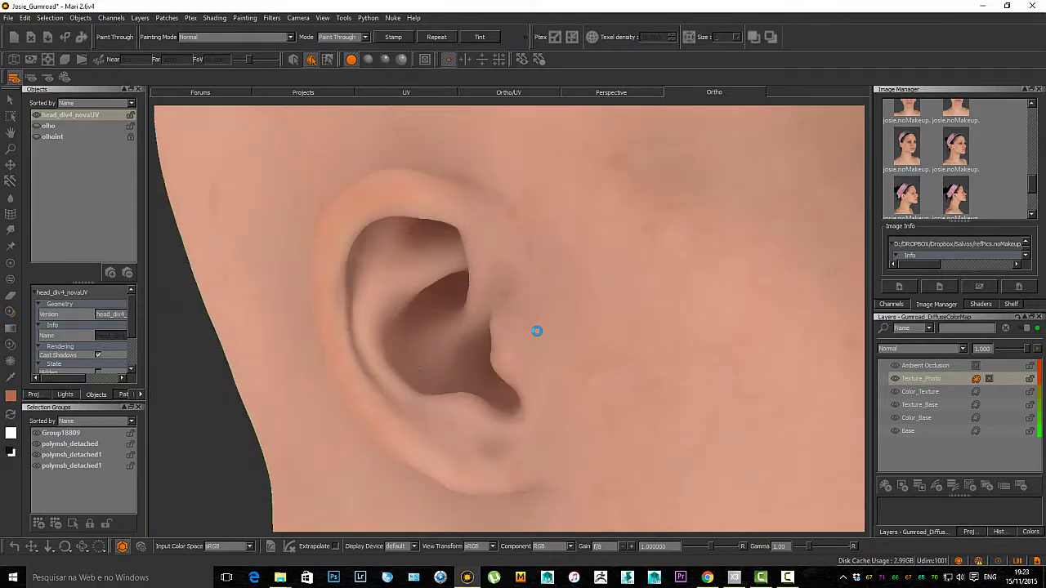
pyautogui.moveTo(393, 322)
pyautogui.keyDown('shift'); pyautogui.mouseDown()
pyautogui.moveTo(523, 314)
pyautogui.moveTo(564, 217)
pyautogui.moveTo(556, 179)
pyautogui.mouseUp(); pyautogui.keyUp('shift')
pyautogui.keyDown('alt'); pyautogui.moveTo(537, 331); pyautogui.dragTo(546, 273, button='middle'); pyautogui.keyUp('alt')
pyautogui.keyDown('alt'); pyautogui.moveTo(546, 274); pyautogui.dragTo(523, 276); pyautogui.keyUp('alt')
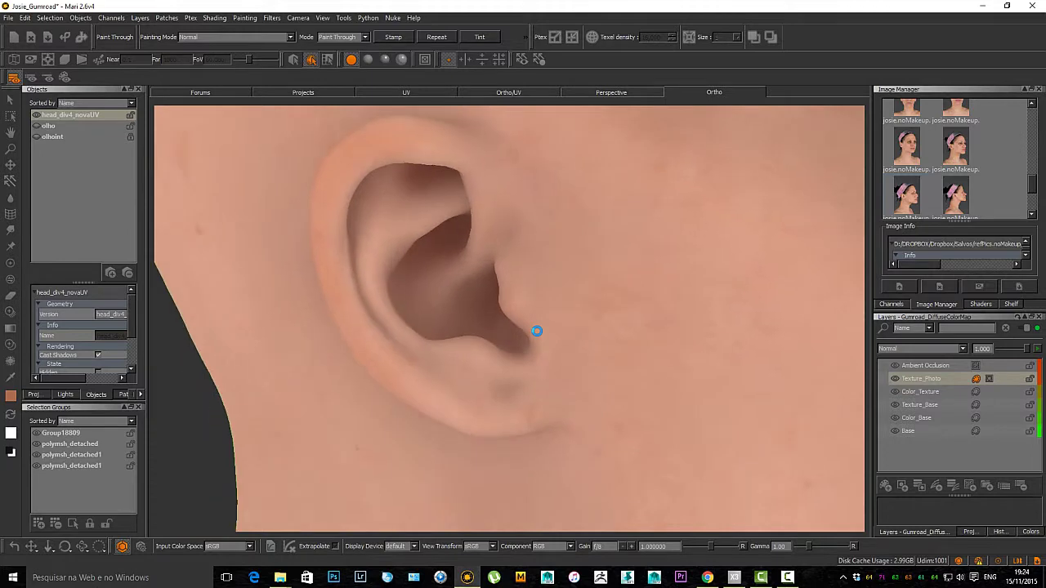
pyautogui.moveTo(550, 415)
pyautogui.keyDown('shift'); pyautogui.mouseDown()
pyautogui.moveTo(541, 422)
pyautogui.moveTo(411, 346)
pyautogui.moveTo(549, 402)
pyautogui.moveTo(496, 376)
pyautogui.moveTo(474, 391)
pyautogui.mouseUp(); pyautogui.keyUp('shift')
pyautogui.moveTo(537, 415)
pyautogui.keyDown('ctrl'); pyautogui.keyDown('shift'); pyautogui.mouseDown()
pyautogui.moveTo(474, 401)
pyautogui.moveTo(534, 408)
pyautogui.moveTo(514, 409)
pyautogui.moveTo(479, 364)
pyautogui.moveTo(507, 399)
pyautogui.moveTo(529, 396)
pyautogui.moveTo(541, 380)
pyautogui.moveTo(518, 376)
pyautogui.moveTo(507, 389)
pyautogui.mouseUp(); pyautogui.keyUp('shift'); pyautogui.keyUp('ctrl')
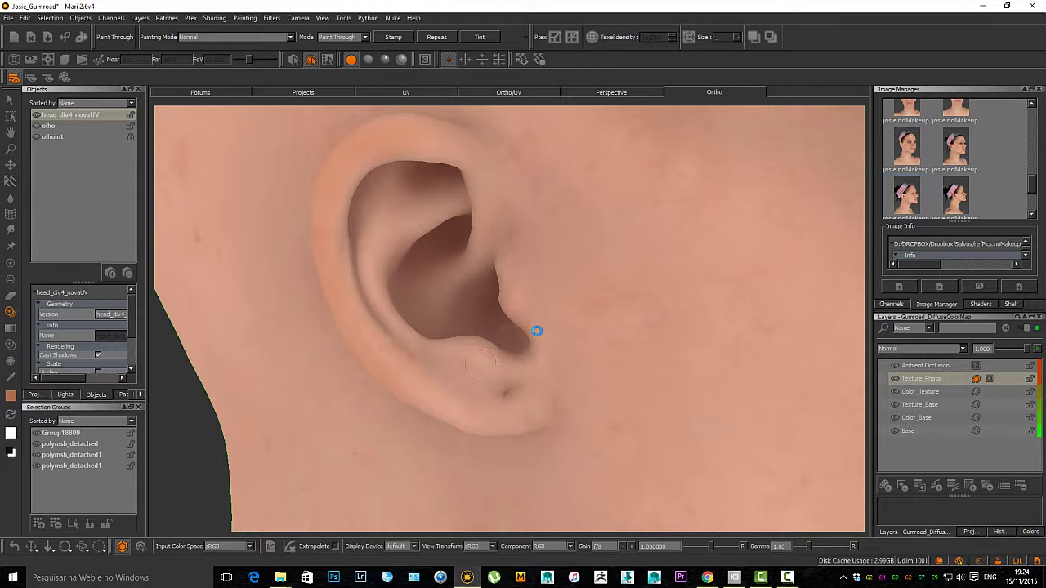
# Step: Project the photo onto the ear's lobe, lower ridge, inner ridge and upper hollow with Paint Through
pyautogui.moveTo(493, 372); pyautogui.dragTo(457, 355)
pyautogui.moveTo(504, 402); pyautogui.dragTo(436, 393)
pyautogui.moveTo(382, 357)
pyautogui.mouseDown()
pyautogui.moveTo(398, 340)
pyautogui.moveTo(420, 347)
pyautogui.moveTo(387, 308)
pyautogui.mouseUp()
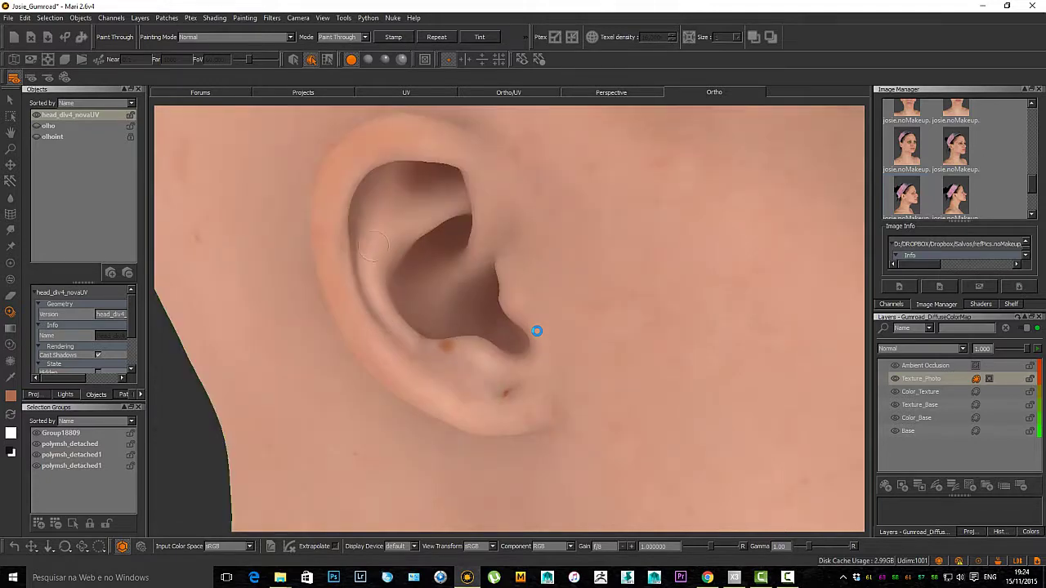
pyautogui.moveTo(374, 247)
pyautogui.mouseDown()
pyautogui.moveTo(401, 234)
pyautogui.moveTo(406, 214)
pyautogui.mouseUp()
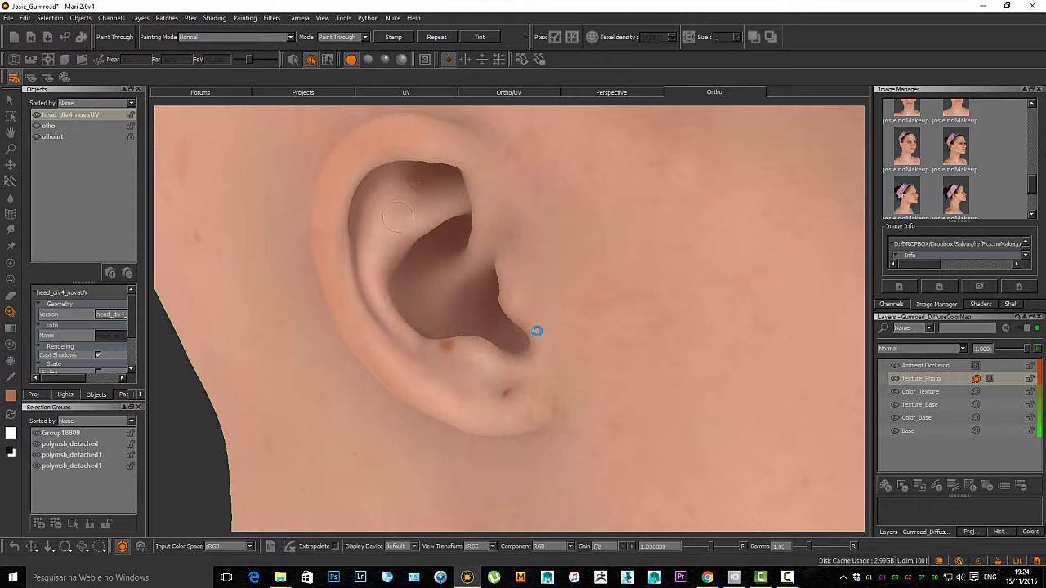
pyautogui.moveTo(397, 215); pyautogui.dragTo(432, 187)
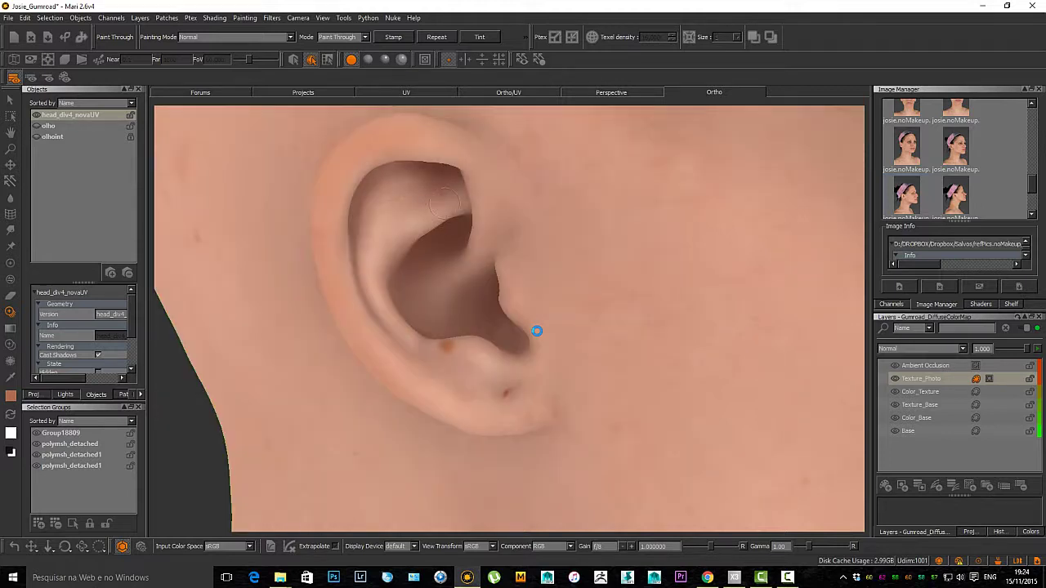
pyautogui.moveTo(418, 217); pyautogui.dragTo(425, 214)
# Step: Project the photo along the ear's front edge and upper rim, undoing an unwanted rim stroke and repainting it
pyautogui.moveTo(496, 232); pyautogui.dragTo(484, 233)
pyautogui.moveTo(489, 189); pyautogui.dragTo(486, 185)
pyautogui.moveTo(475, 148)
pyautogui.mouseDown()
pyautogui.moveTo(376, 145)
pyautogui.moveTo(437, 146)
pyautogui.moveTo(413, 156)
pyautogui.mouseUp()
pyautogui.moveTo(383, 146); pyautogui.dragTo(378, 147)
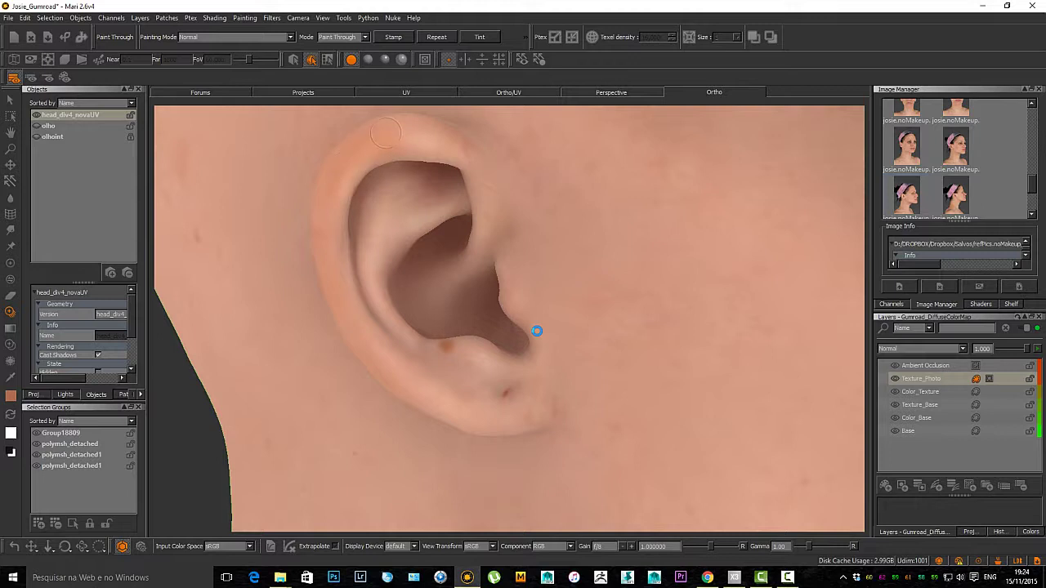
pyautogui.moveTo(334, 215)
pyautogui.mouseDown()
pyautogui.moveTo(352, 186)
pyautogui.moveTo(335, 208)
pyautogui.mouseUp()
pyautogui.hotkey('ctrl', 'z')
pyautogui.moveTo(443, 144); pyautogui.dragTo(419, 134)
pyautogui.moveTo(333, 202); pyautogui.dragTo(330, 217)
pyautogui.moveTo(338, 178); pyautogui.dragTo(333, 214)
# Step: Project the photo into the ear's inner bowl and canal and over the skin just in front of them
pyautogui.moveTo(383, 299)
pyautogui.mouseDown()
pyautogui.moveTo(374, 271)
pyautogui.moveTo(386, 270)
pyautogui.mouseUp()
pyautogui.moveTo(451, 291); pyautogui.dragTo(447, 266)
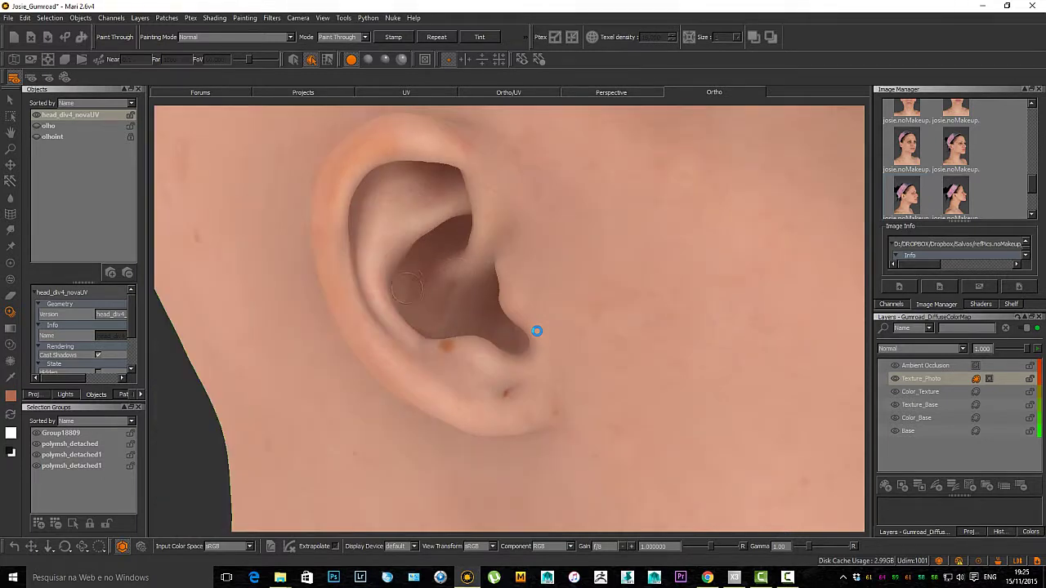
pyautogui.moveTo(415, 280)
pyautogui.mouseDown()
pyautogui.moveTo(399, 285)
pyautogui.moveTo(472, 291)
pyautogui.moveTo(505, 336)
pyautogui.mouseUp()
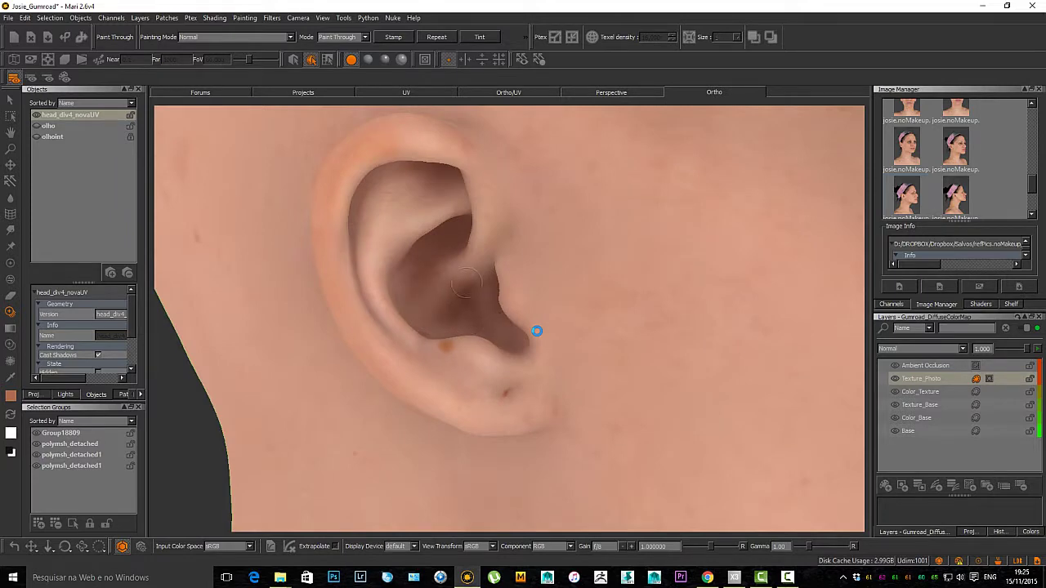
pyautogui.moveTo(464, 283); pyautogui.dragTo(465, 285)
pyautogui.moveTo(537, 287); pyautogui.dragTo(535, 299)
pyautogui.moveTo(510, 239); pyautogui.dragTo(492, 170)
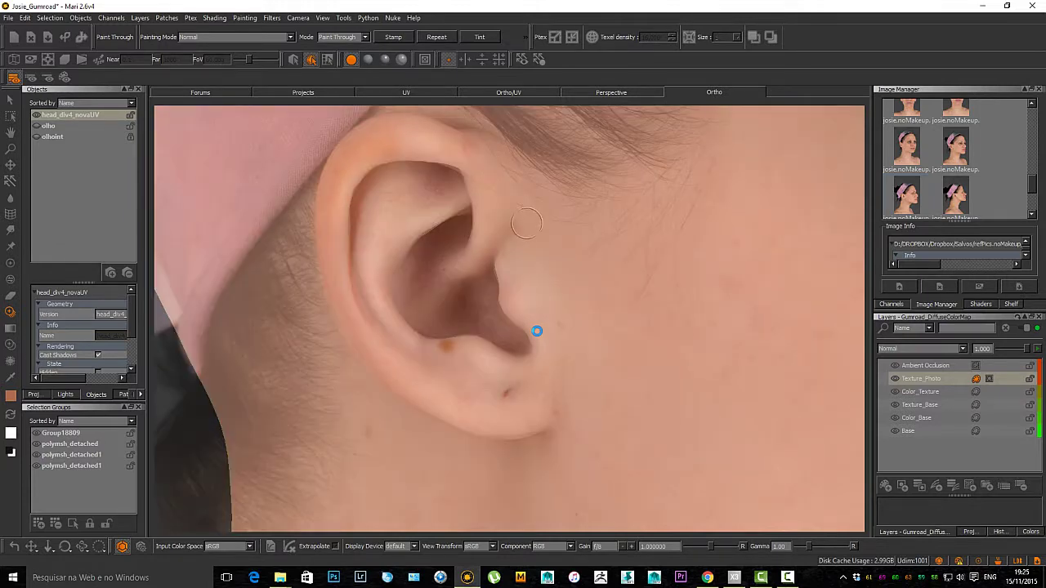
pyautogui.moveTo(551, 267); pyautogui.dragTo(496, 260)
pyautogui.moveTo(402, 281)
pyautogui.mouseDown()
pyautogui.moveTo(389, 258)
pyautogui.moveTo(485, 383)
pyautogui.mouseUp()
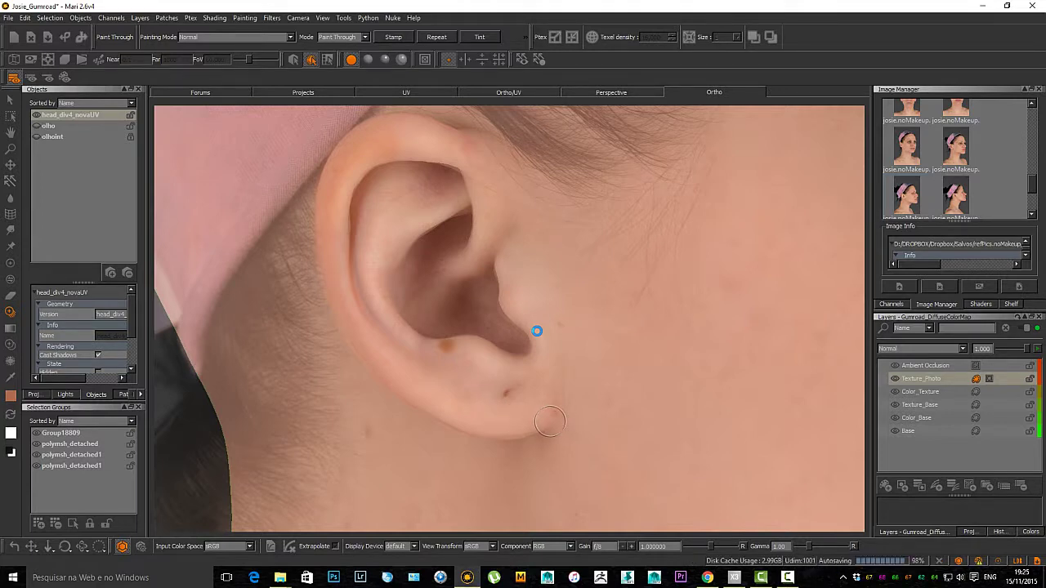
# Step: Try projecting the photo into the ear's inner bowl from a more frontal angle, and undo the stroke
pyautogui.moveTo(577, 386)
pyautogui.keyDown('alt'); pyautogui.mouseDown()
pyautogui.moveTo(539, 378)
pyautogui.moveTo(477, 332)
pyautogui.moveTo(520, 368)
pyautogui.moveTo(470, 344)
pyautogui.mouseUp(); pyautogui.keyUp('alt')
pyautogui.keyDown('alt'); pyautogui.moveTo(470, 343); pyautogui.dragTo(438, 272, button='right'); pyautogui.keyUp('alt')
pyautogui.keyDown('alt'); pyautogui.moveTo(438, 273); pyautogui.dragTo(504, 337, button='middle'); pyautogui.keyUp('alt')
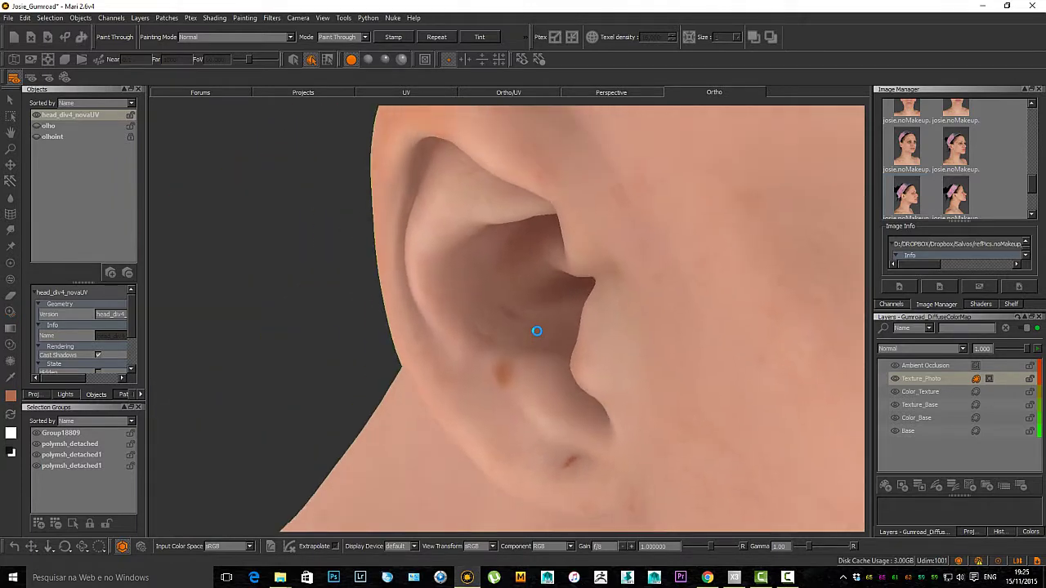
pyautogui.moveTo(504, 337)
pyautogui.keyDown('shift'); pyautogui.mouseDown()
pyautogui.moveTo(490, 342)
pyautogui.moveTo(510, 325)
pyautogui.mouseUp(); pyautogui.keyUp('shift')
pyautogui.hotkey('ctrl', 'z')
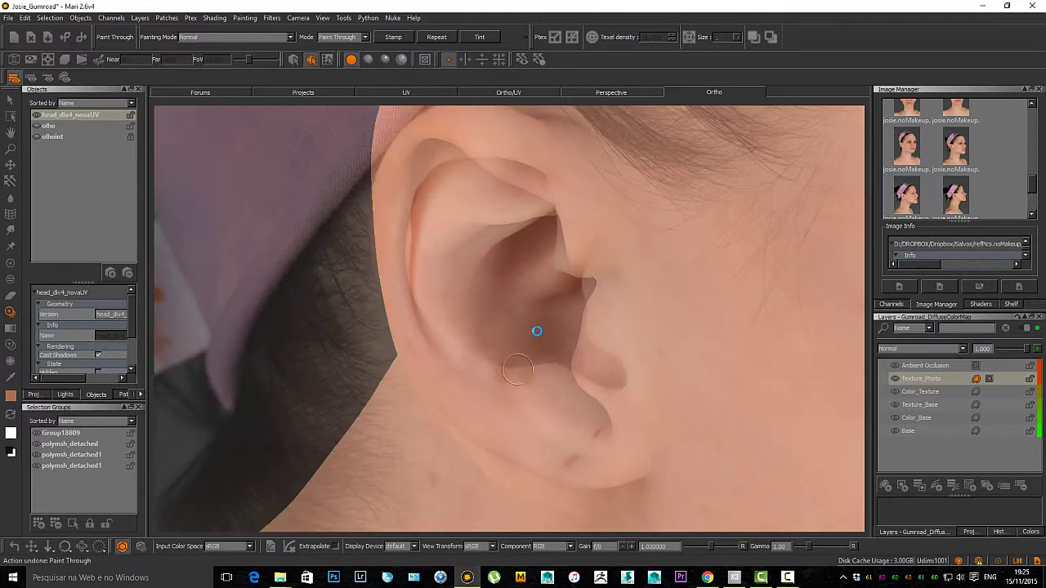
# Step: Try the Eraser on the Texture_Photo layer's mask, switching between default black and white colours
pyautogui.press('e')
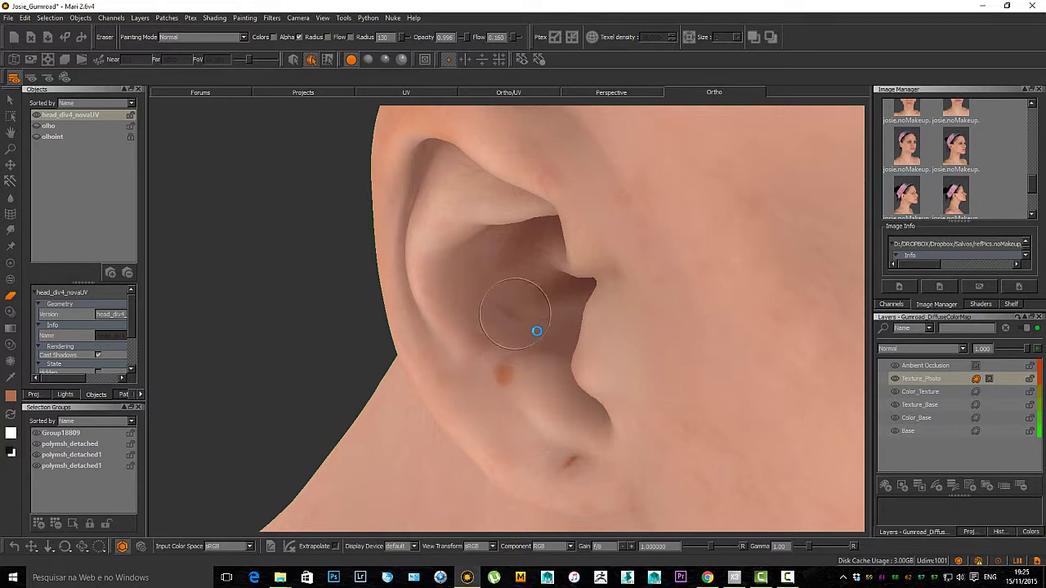
pyautogui.click(990, 378)
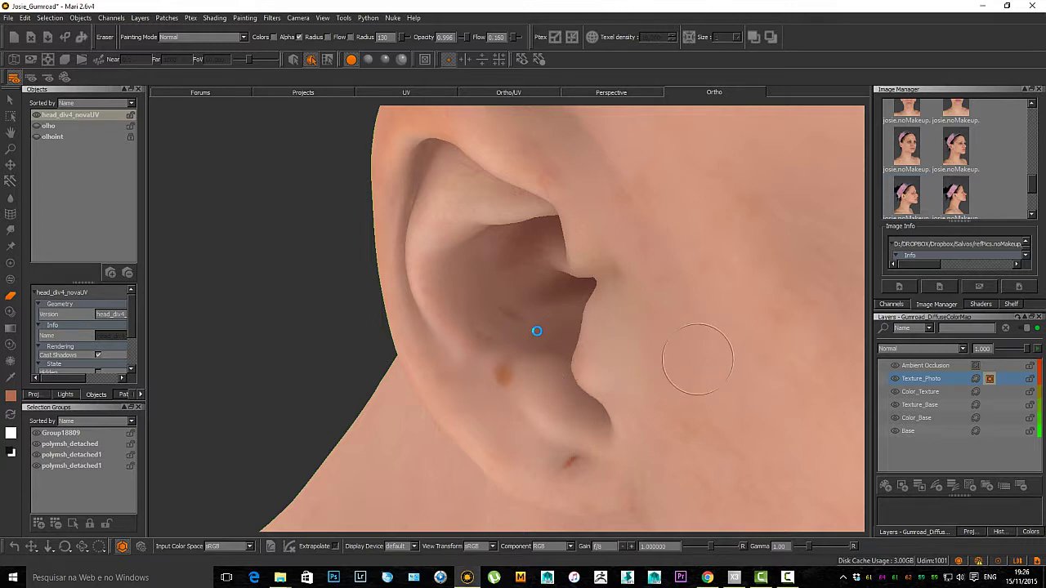
pyautogui.moveTo(515, 377)
pyautogui.keyDown('alt'); pyautogui.mouseDown()
pyautogui.moveTo(599, 354)
pyautogui.moveTo(531, 368)
pyautogui.moveTo(495, 309)
pyautogui.mouseUp(); pyautogui.keyUp('alt')
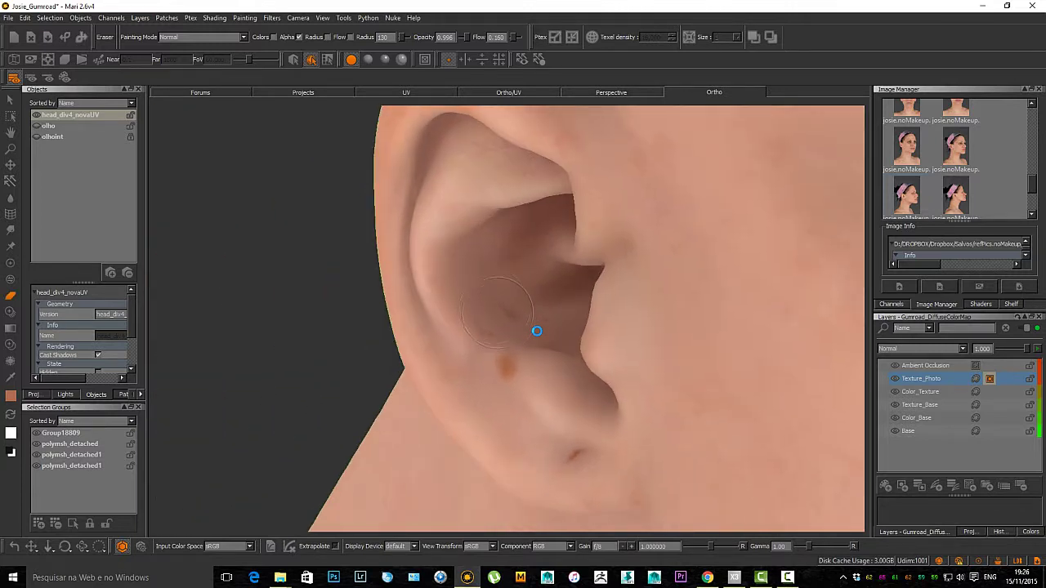
pyautogui.keyDown('alt'); pyautogui.moveTo(555, 324); pyautogui.dragTo(519, 322); pyautogui.keyUp('alt')
pyautogui.press('d')
pyautogui.press('x')
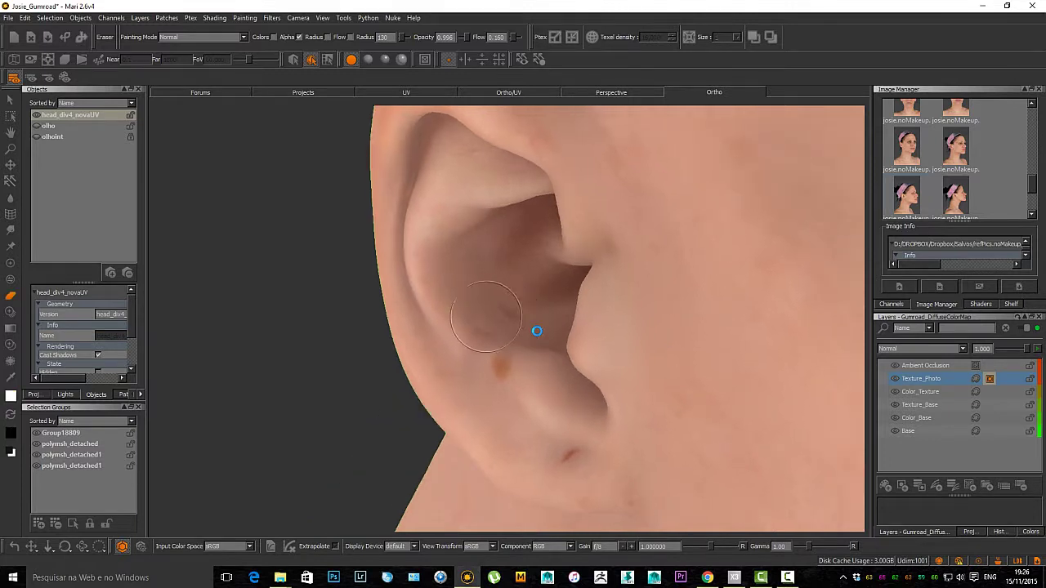
pyautogui.press('x')
pyautogui.keyDown('alt'); pyautogui.moveTo(513, 314); pyautogui.dragTo(494, 309); pyautogui.keyUp('alt')
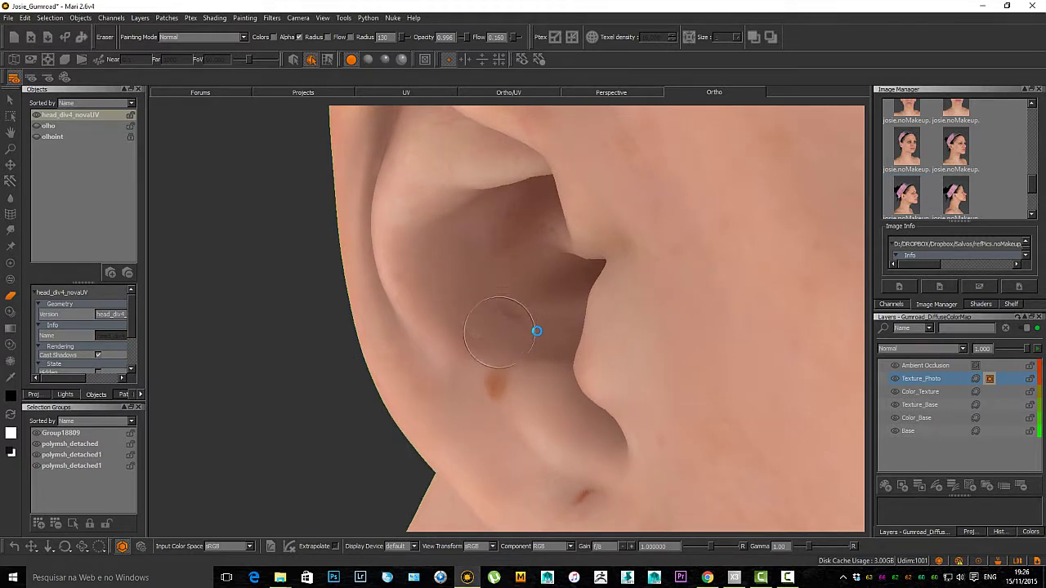
pyautogui.press('x')
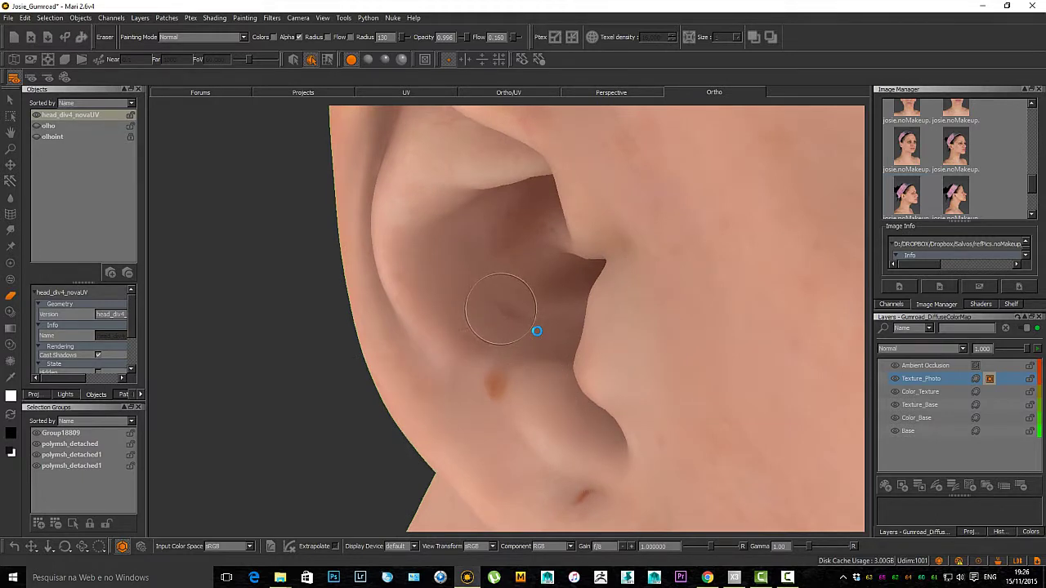
pyautogui.press('x')
# Step: Sample a reddish skin colour with the Eye Dropper and return to the Paint tool for the ear
pyautogui.scroll(-5, 537, 331)
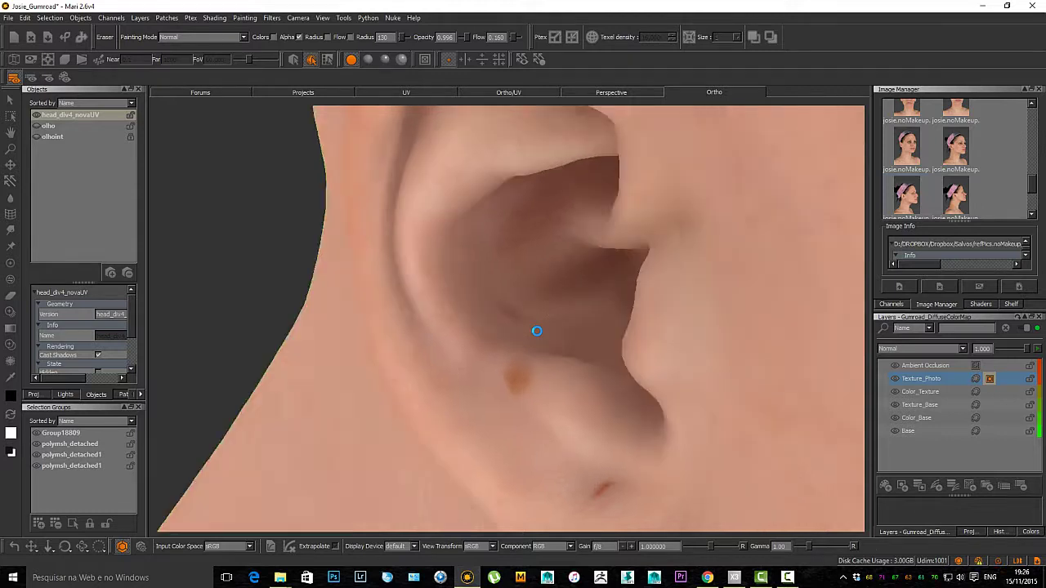
pyautogui.scroll(-2, 537, 331)
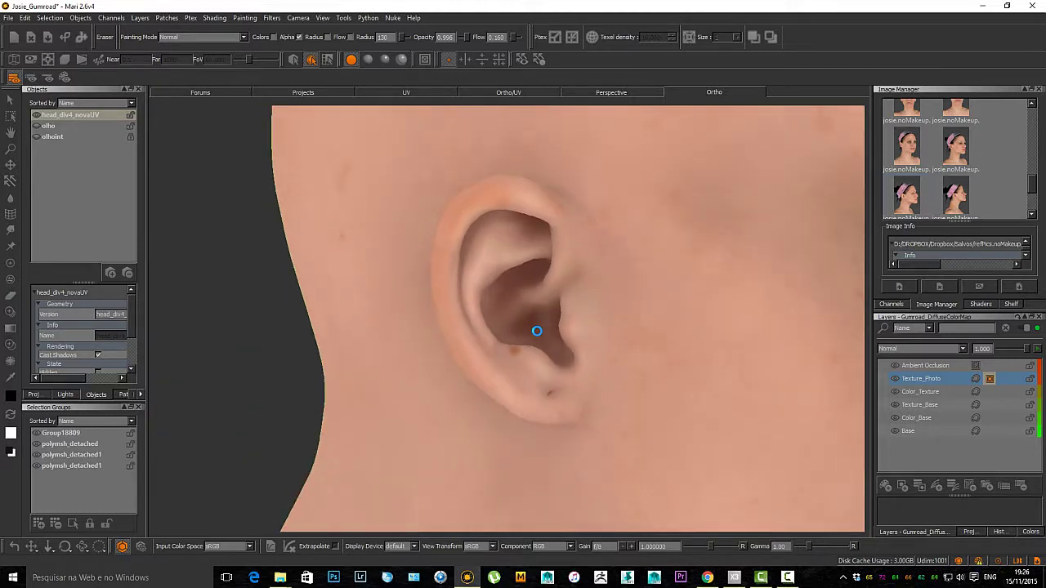
pyautogui.scroll(3, 536, 331)
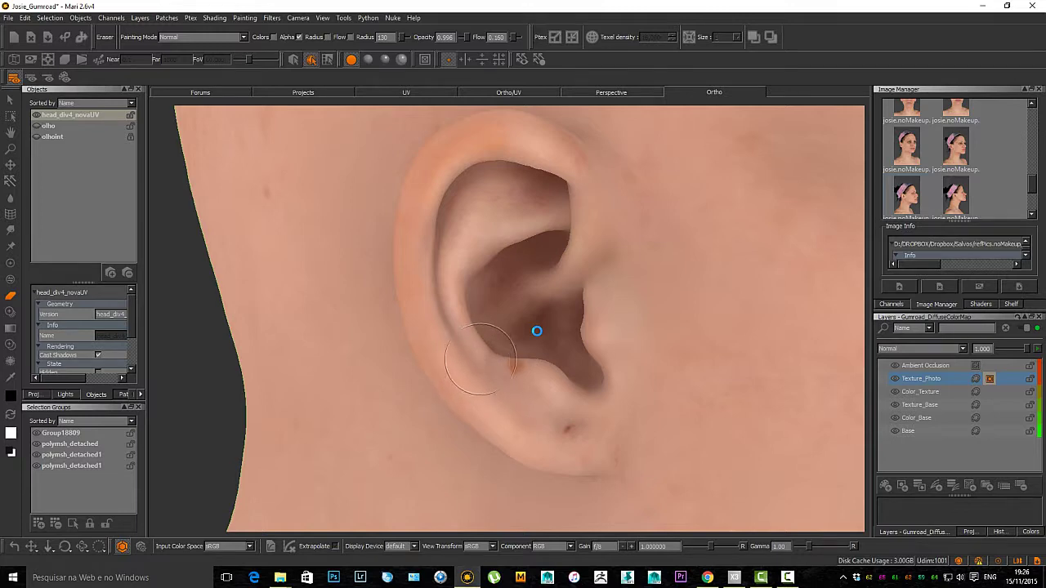
pyautogui.press('p')
pyautogui.scroll(1, 537, 331)
pyautogui.keyDown('alt'); pyautogui.moveTo(537, 331); pyautogui.dragTo(532, 357, button='middle'); pyautogui.keyUp('alt')
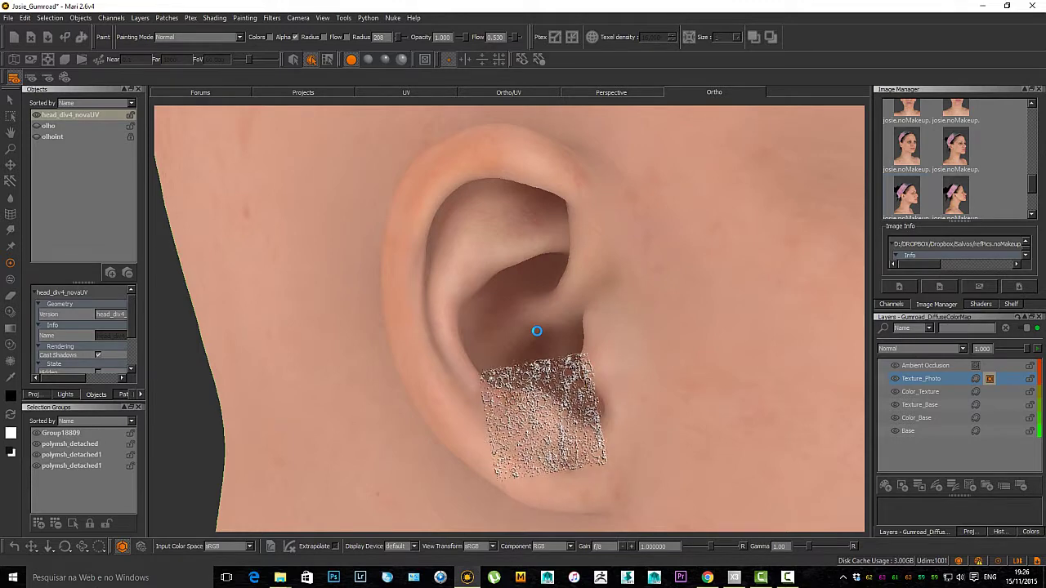
pyautogui.press('e')
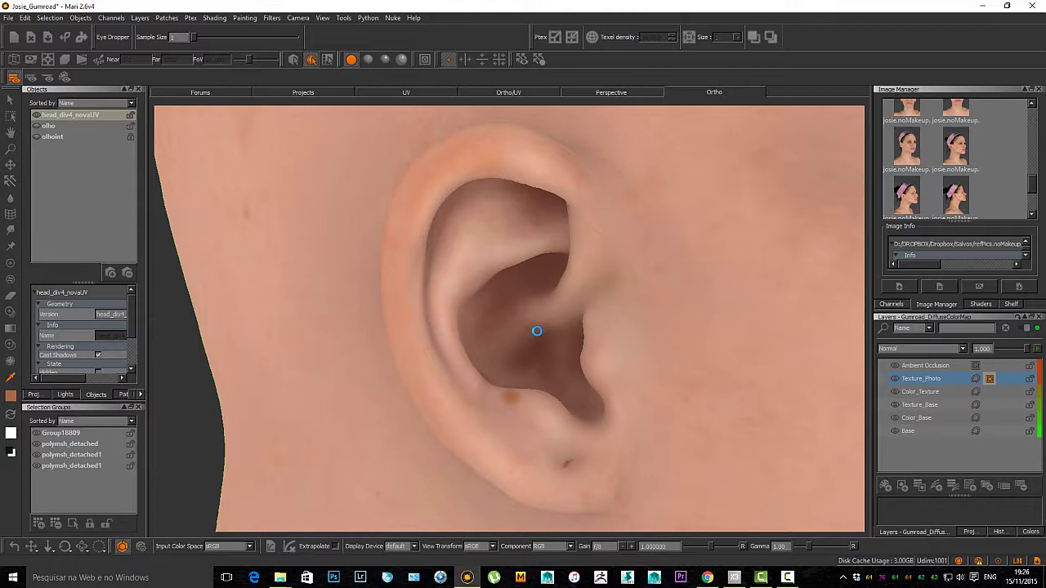
pyautogui.press('p')
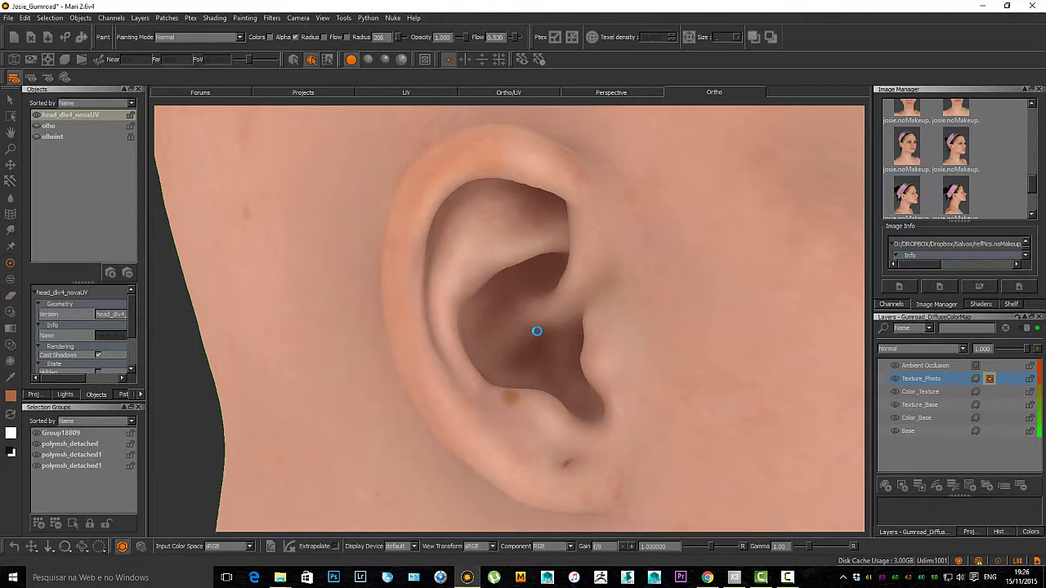
# Step: Paint faint freckles on the ear at radius 306, undo an unwanted stroke, and bake the paint onto the Texture_Photo layer
pyautogui.press('r')
pyautogui.moveTo(440, 350); pyautogui.dragTo(474, 351)
pyautogui.moveTo(452, 196); pyautogui.dragTo(447, 210)
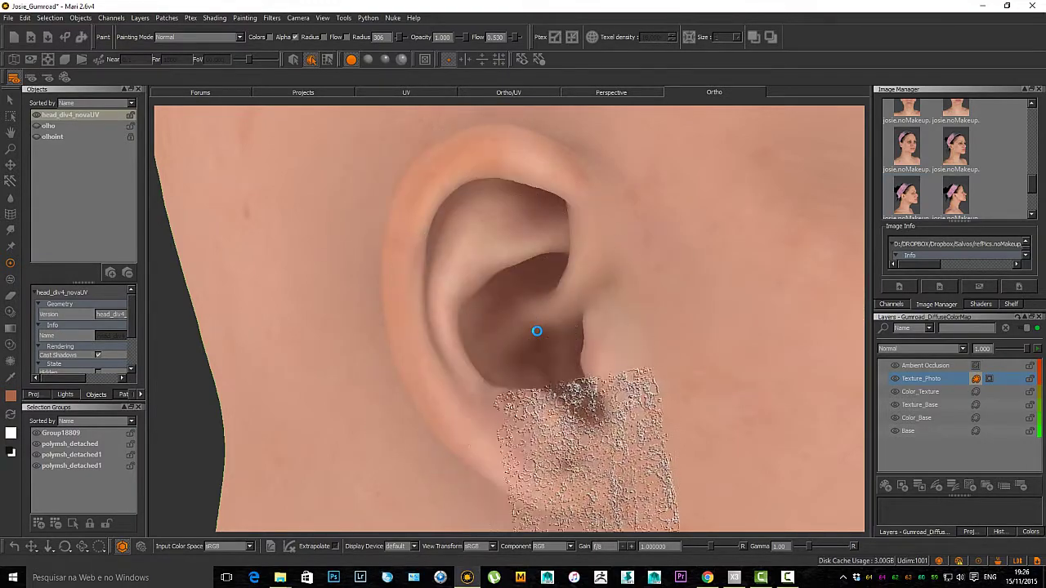
pyautogui.hotkey('ctrl', 'z')
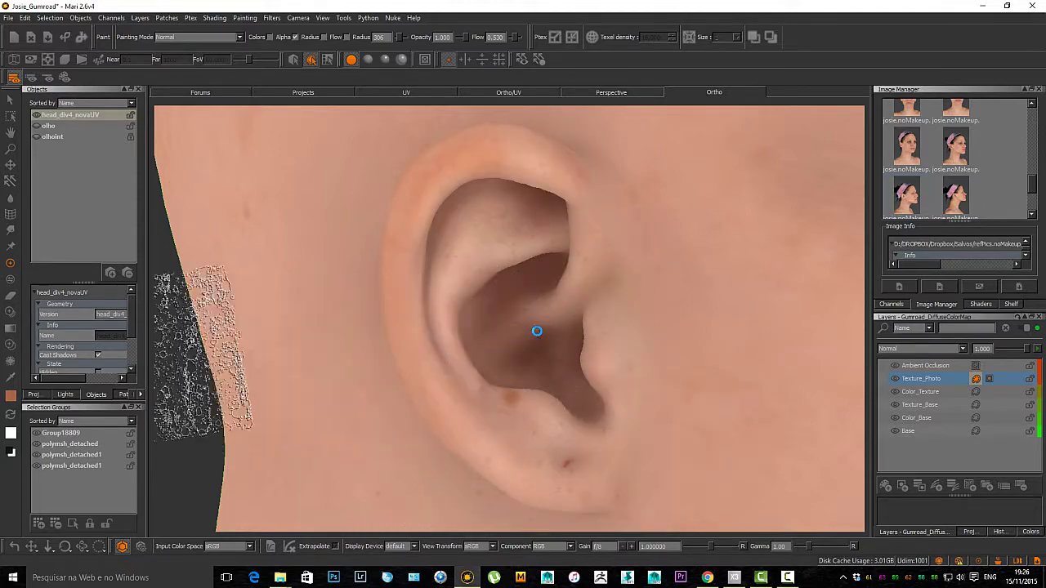
pyautogui.press('e')
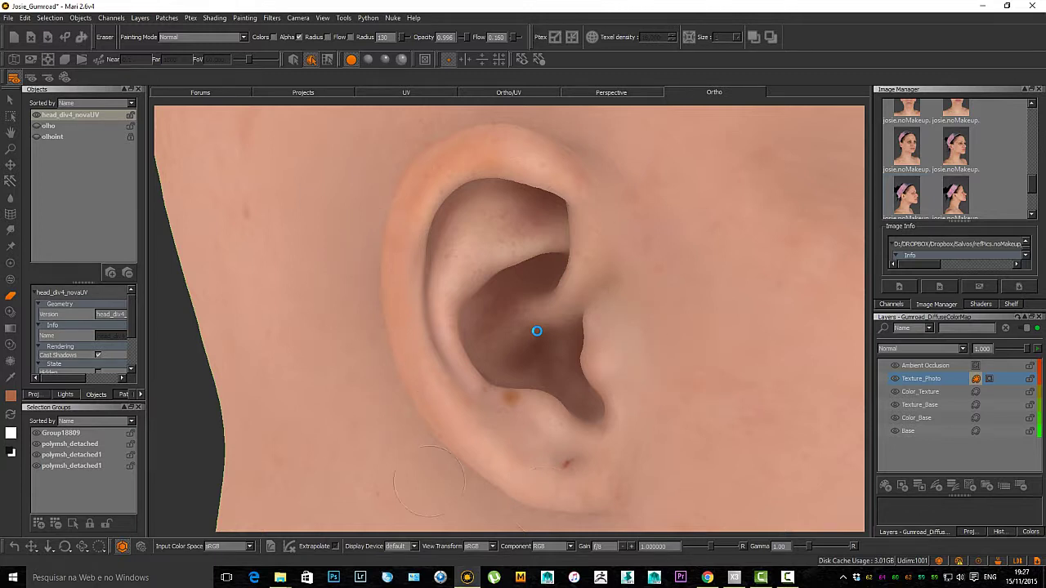
pyautogui.press('b')
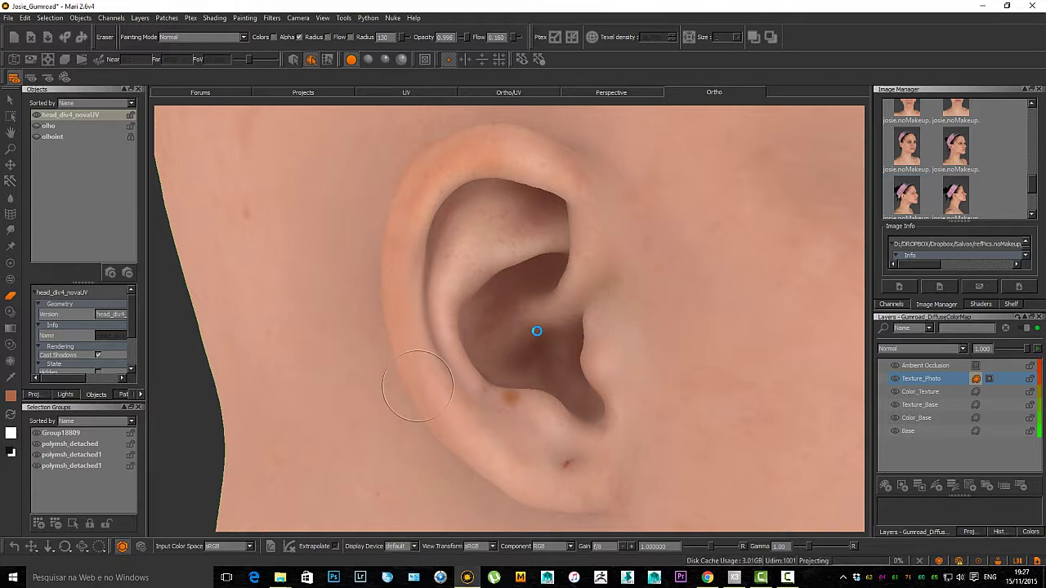
# Step: Switch to the Paint tool and pick a soft brush at radius 130 and flow 0.160 for the ear's inner bowl
pyautogui.scroll(-6, 536, 330)
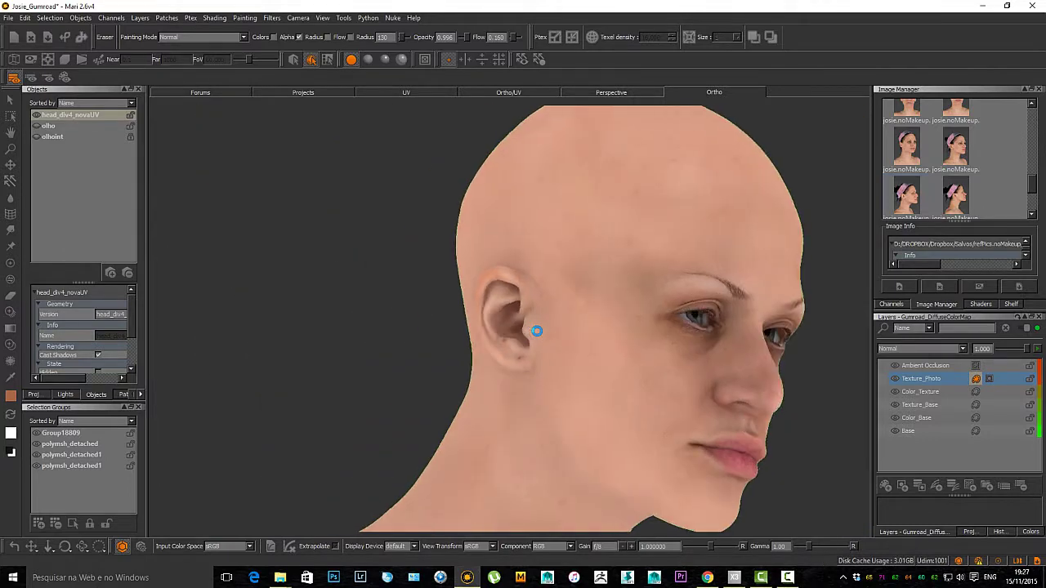
pyautogui.scroll(6, 536, 331)
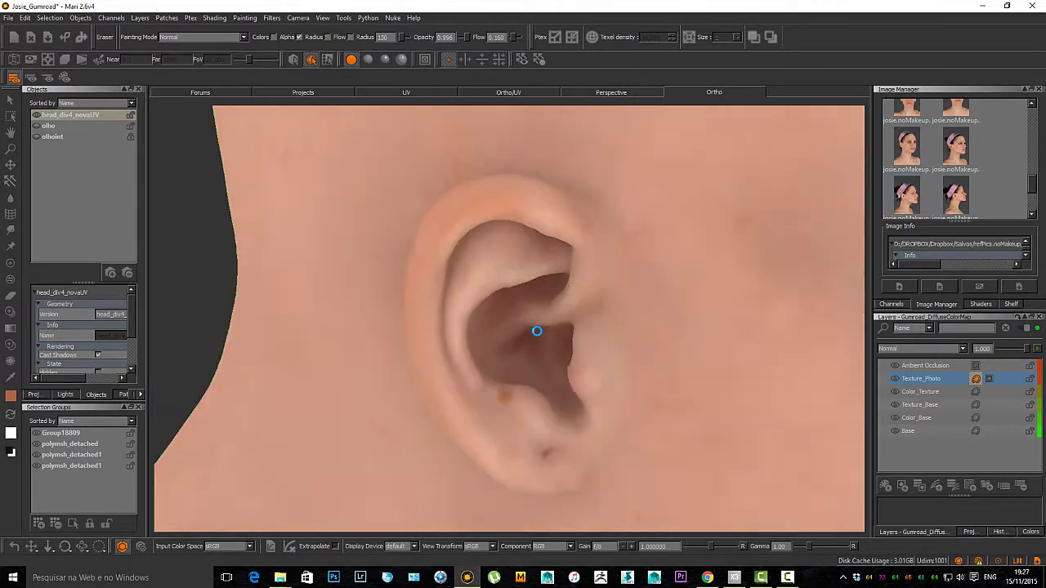
pyautogui.scroll(5, 536, 330)
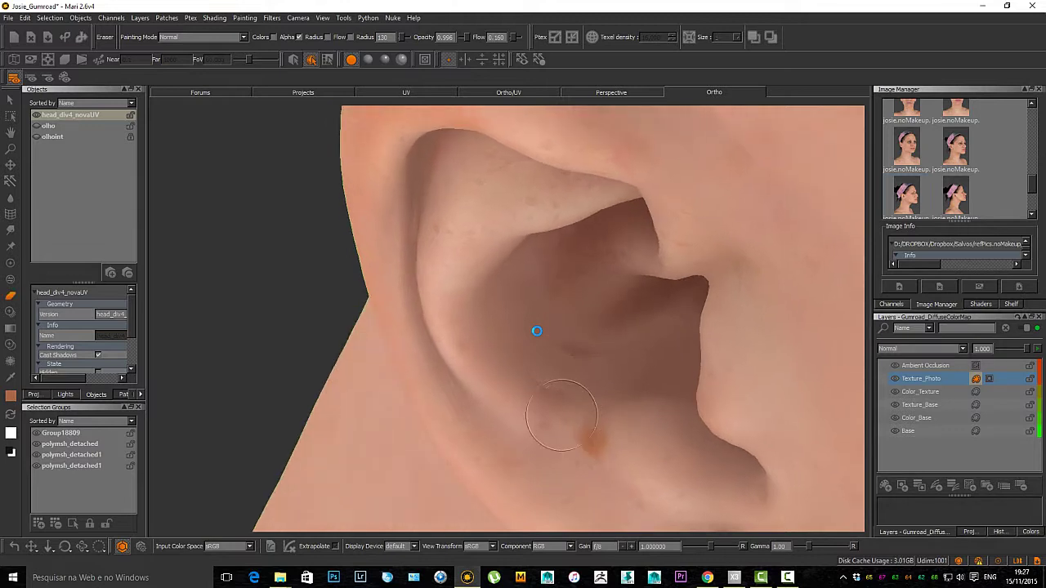
pyautogui.keyDown('alt'); pyautogui.moveTo(561, 415); pyautogui.dragTo(466, 388); pyautogui.keyUp('alt')
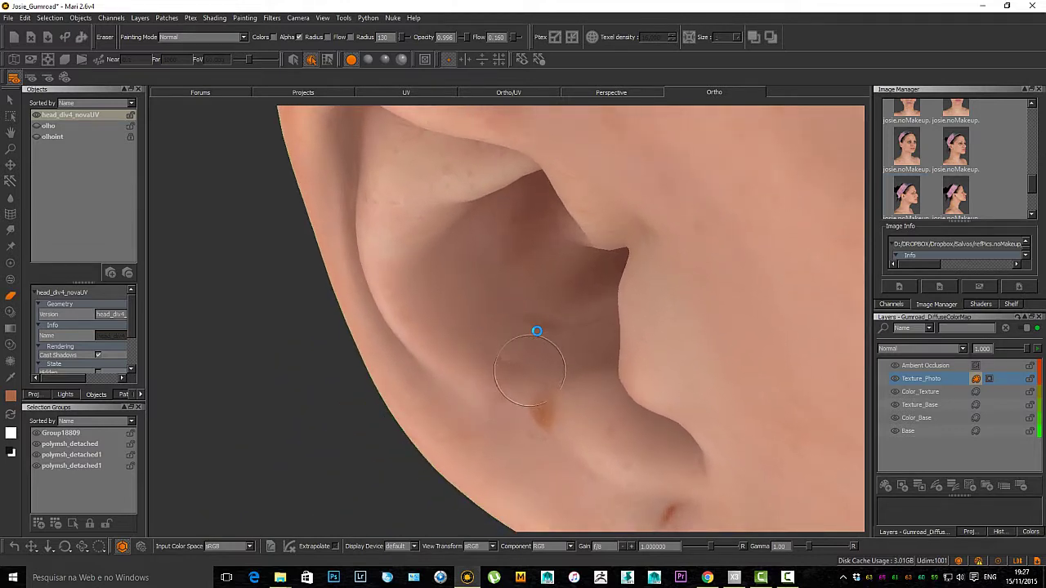
pyautogui.press('space')
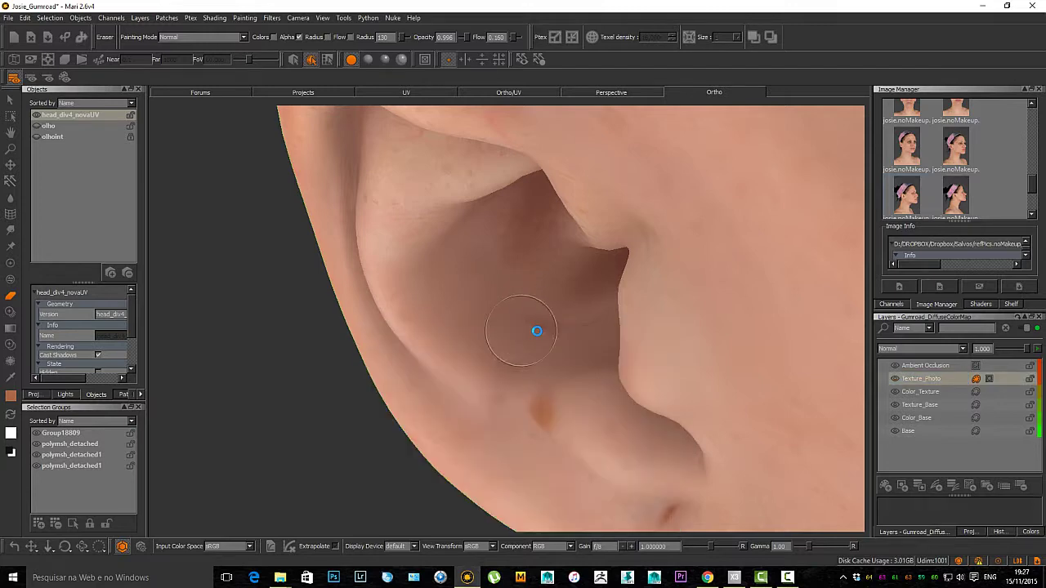
pyautogui.press('p')
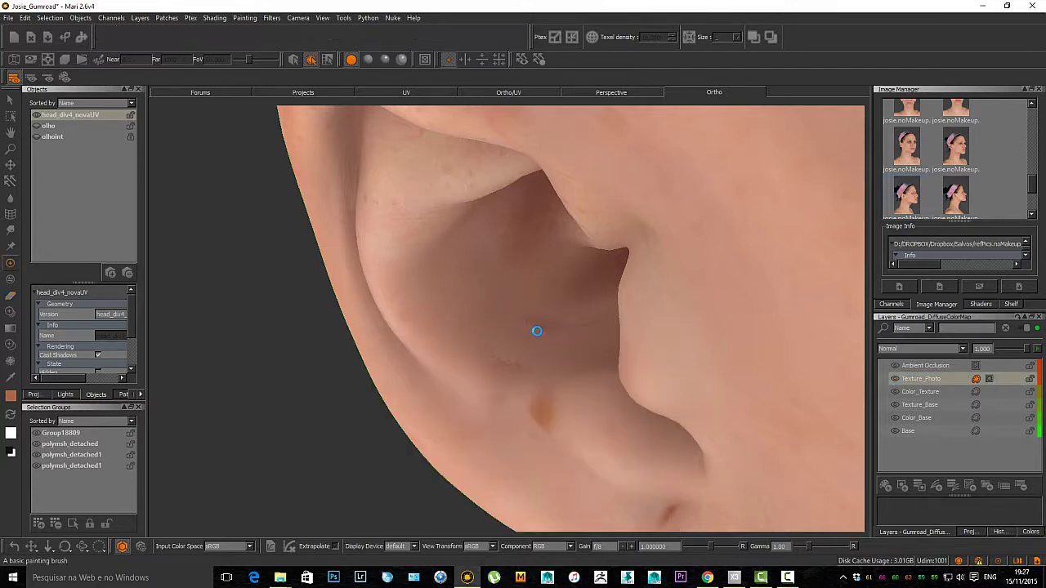
pyautogui.click(537, 331)
pyautogui.press('k')
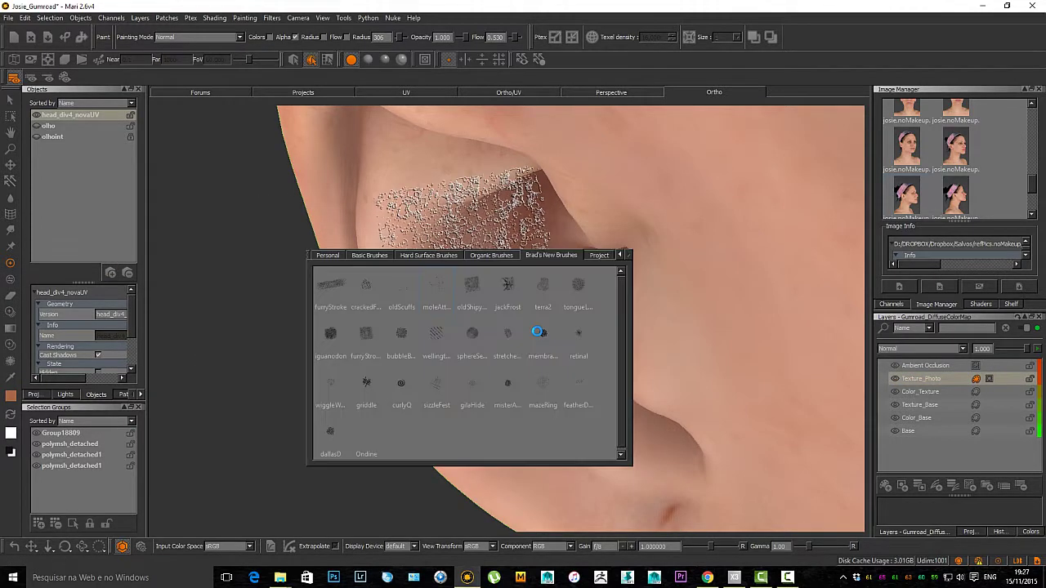
pyautogui.scroll(3, 537, 332)
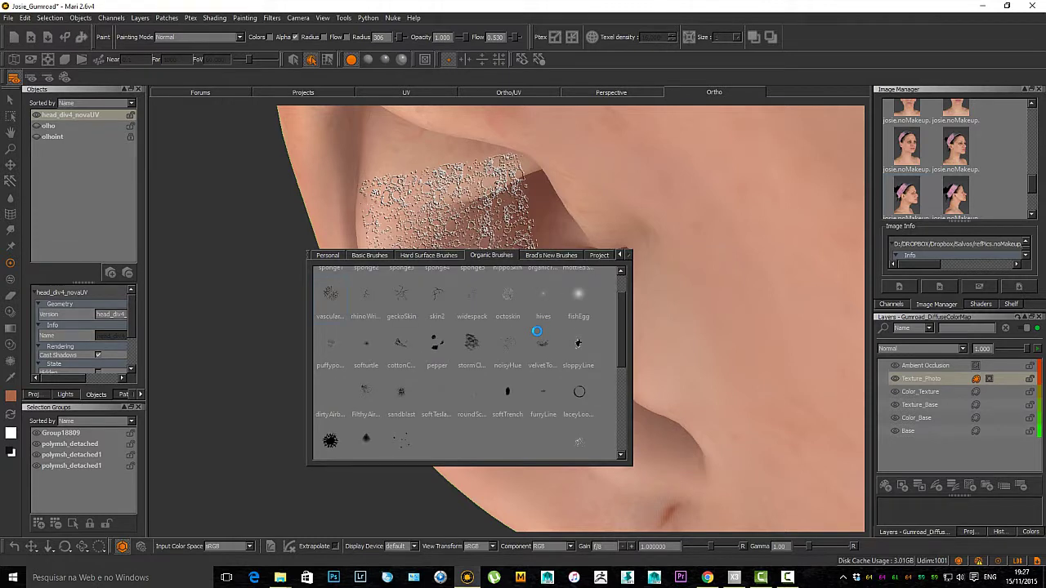
pyautogui.scroll(2, 537, 331)
pyautogui.click(537, 331)
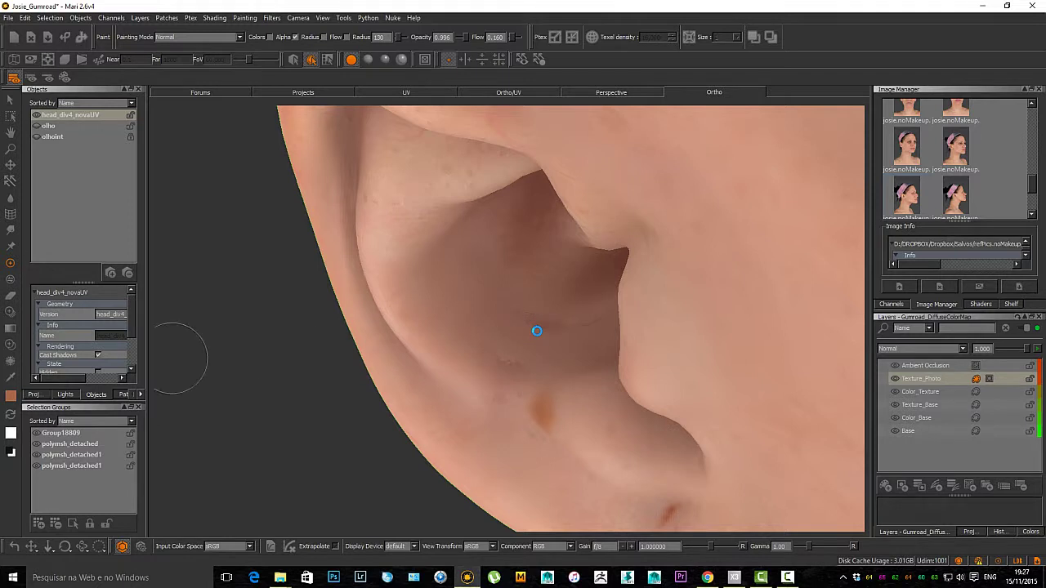
# Step: Try covering the jagged seam in the ear's inner bowl by sampling nearby skin tones with the Eye Dropper and painting over it
pyautogui.press('c')
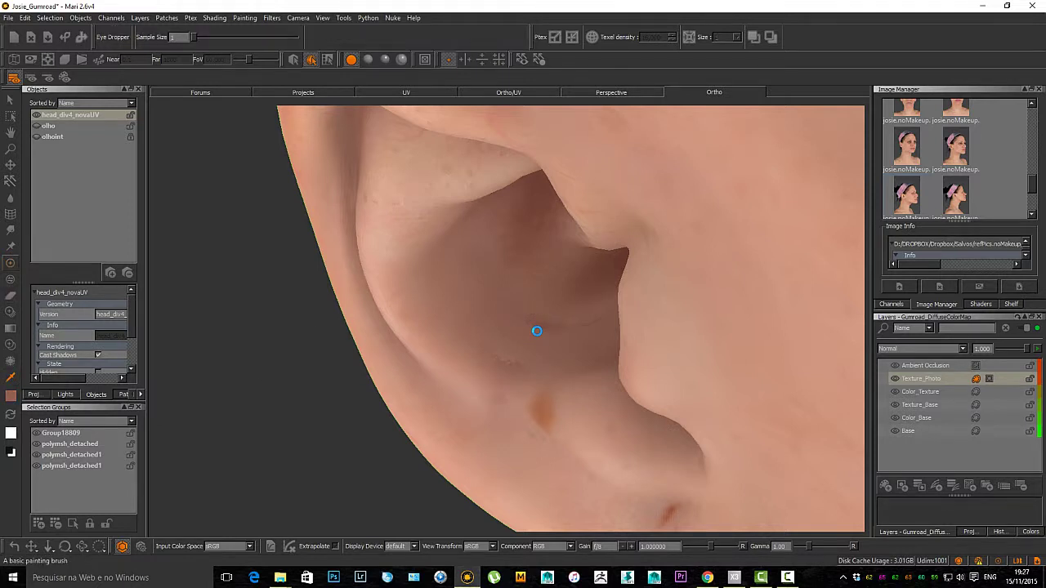
pyautogui.press('p')
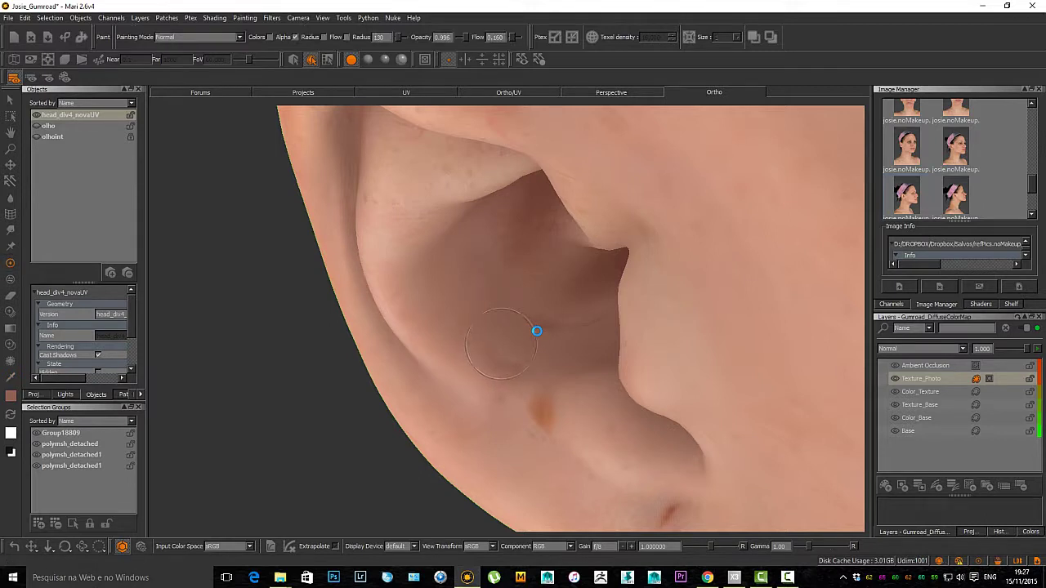
pyautogui.press('c')
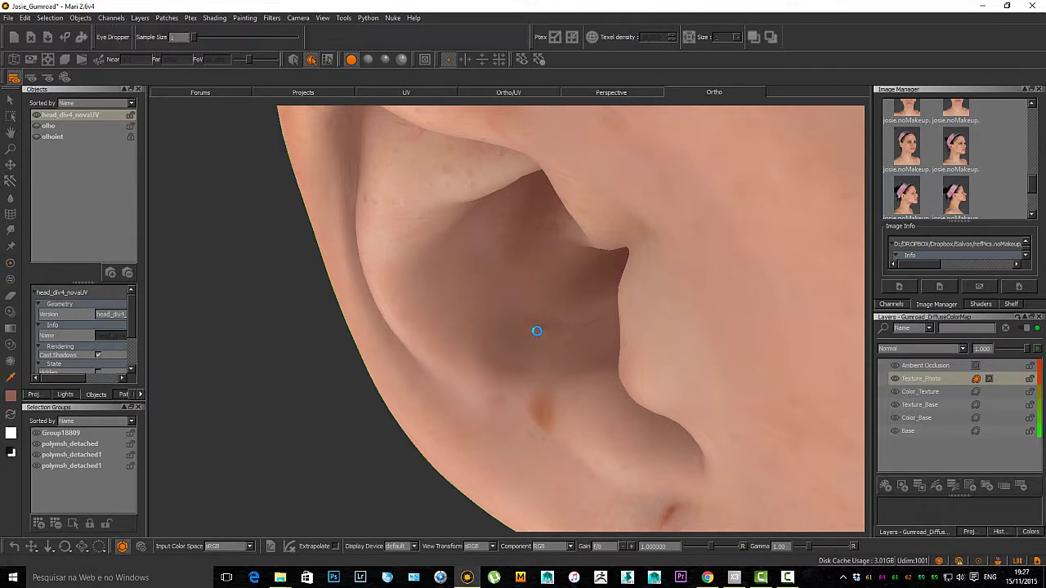
pyautogui.press('p')
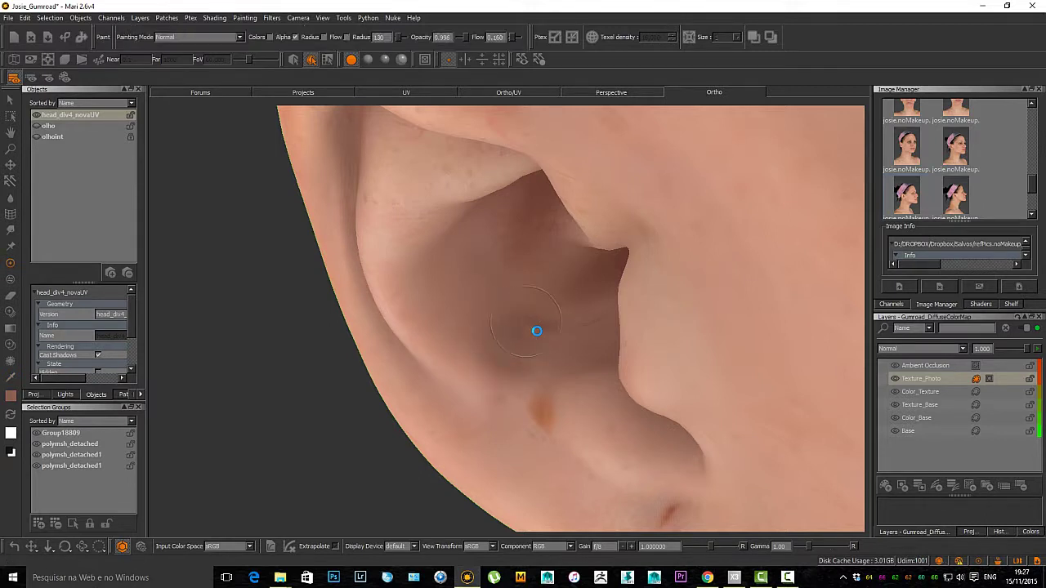
pyautogui.press('c')
pyautogui.press('p')
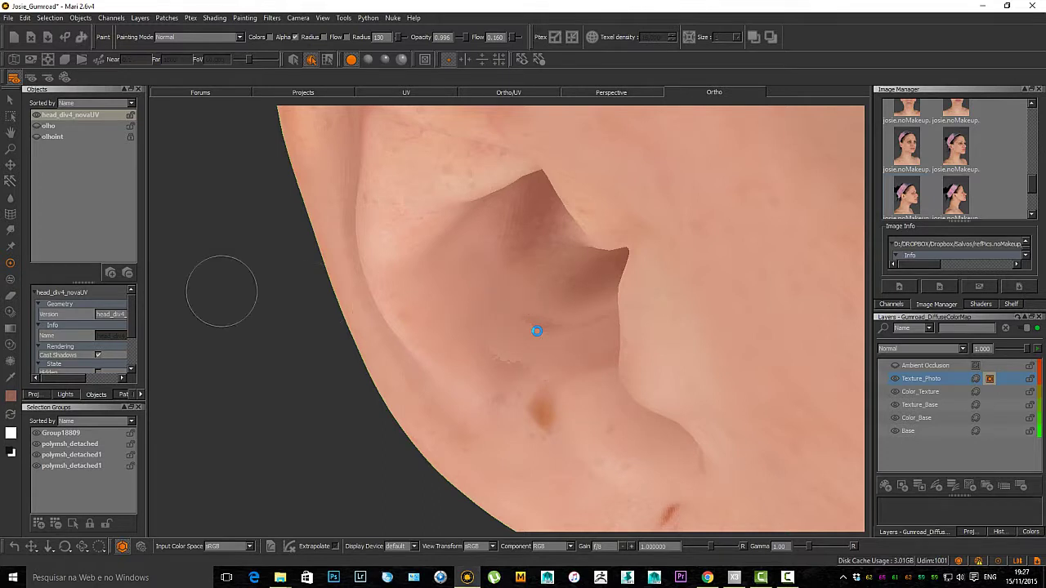
# Step: Reset the colours to black and white for the Eraser on the Texture_Photo mask, and toggle the layer's visibility to compare the ear
pyautogui.press('e')
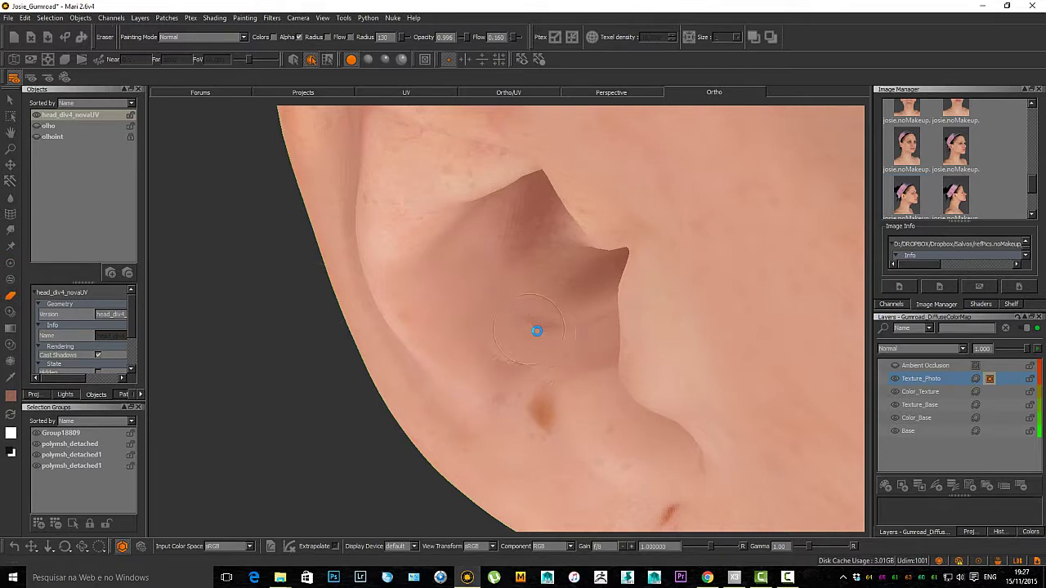
pyautogui.press('d')
pyautogui.press('x')
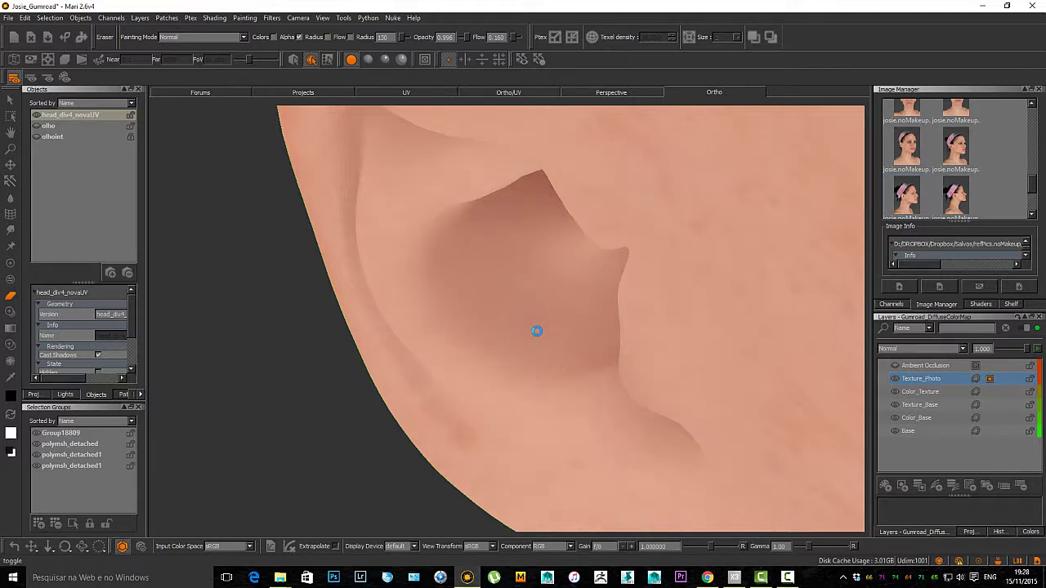
pyautogui.scroll(5, 537, 330)
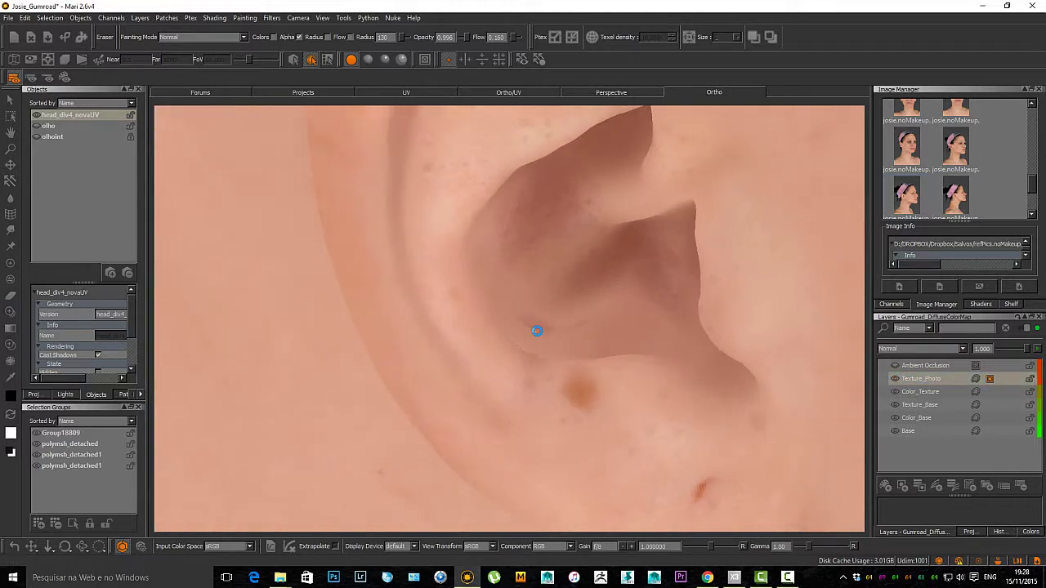
pyautogui.scroll(-2, 537, 330)
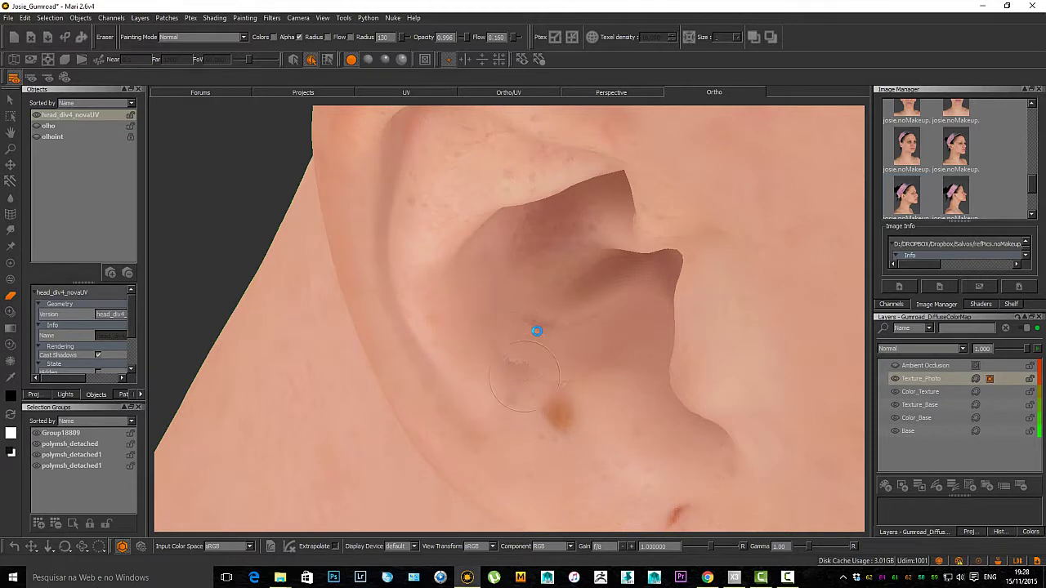
pyautogui.press('x')
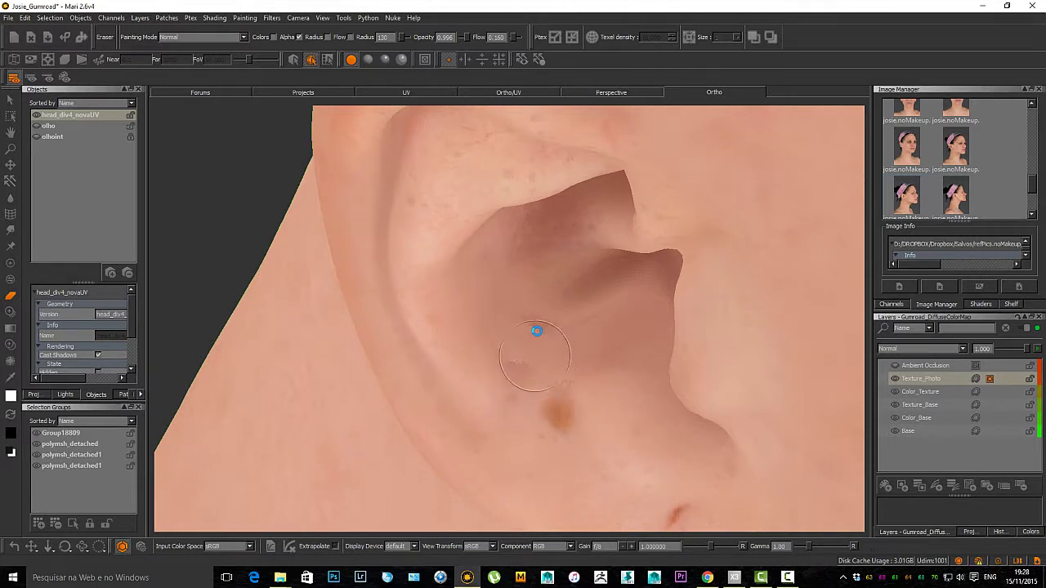
pyautogui.keyDown('alt'); pyautogui.moveTo(536, 357); pyautogui.dragTo(558, 367); pyautogui.keyUp('alt')
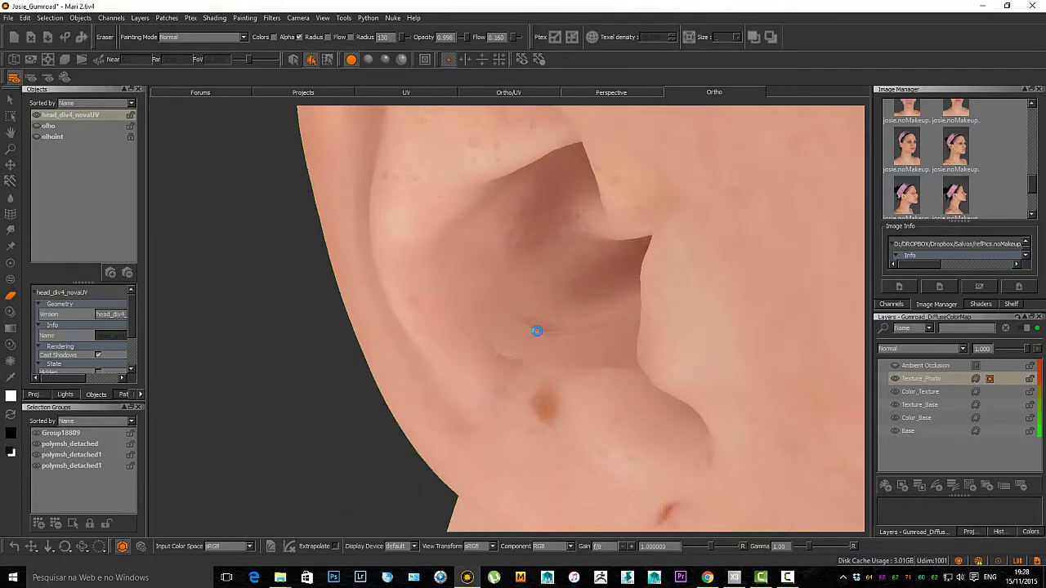
pyautogui.click(895, 378)
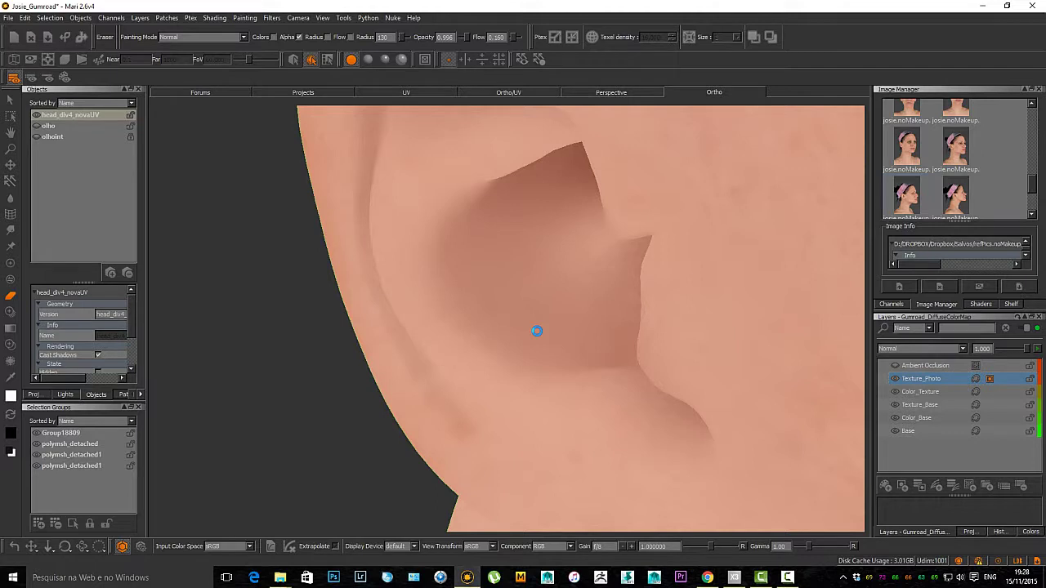
pyautogui.moveTo(537, 331)
pyautogui.keyDown('alt'); pyautogui.mouseDown()
pyautogui.moveTo(530, 380)
pyautogui.moveTo(511, 347)
pyautogui.moveTo(542, 339)
pyautogui.mouseUp(); pyautogui.keyUp('alt')
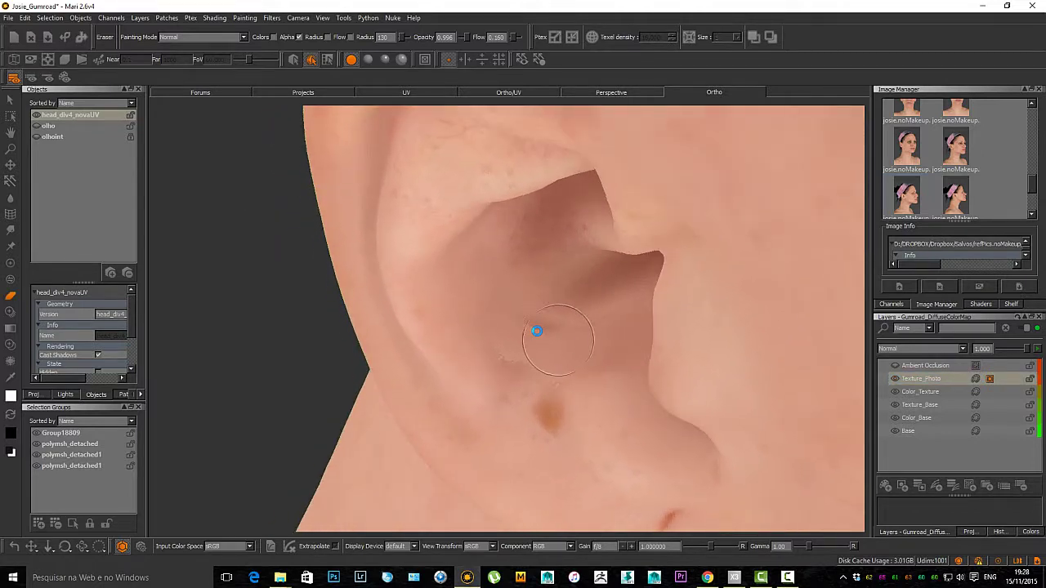
# Step: Paint black on the Texture_Photo layer's mask with the Paint tool to hide the jagged seam in the ear's inner bowl
pyautogui.click(976, 379)
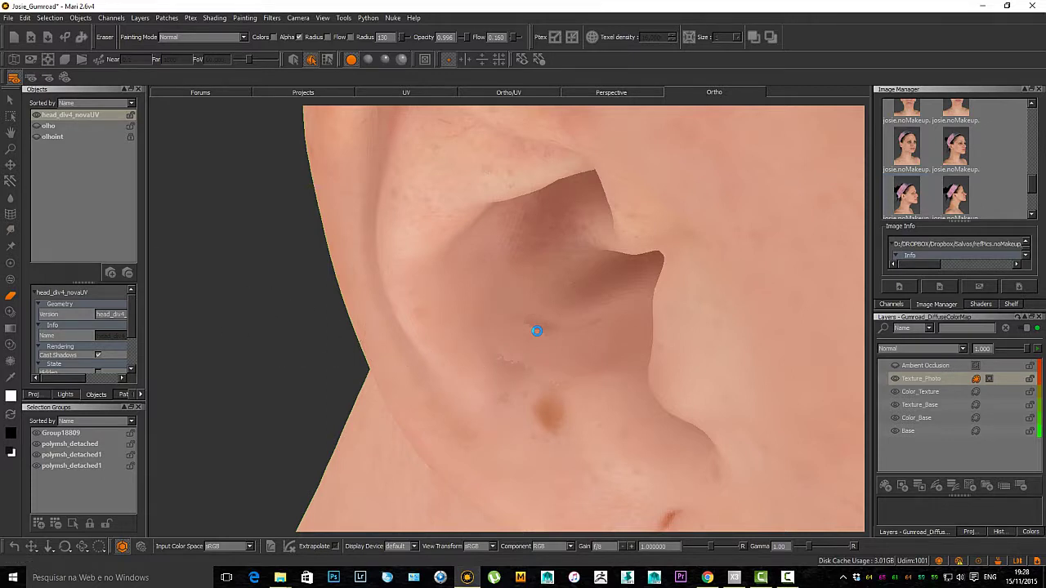
pyautogui.press('p')
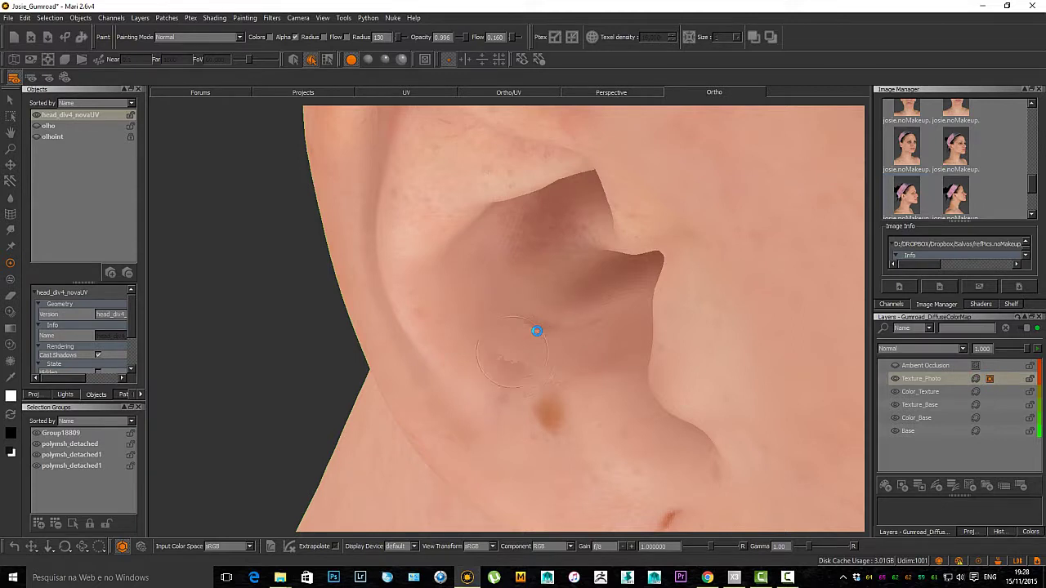
pyautogui.press('x')
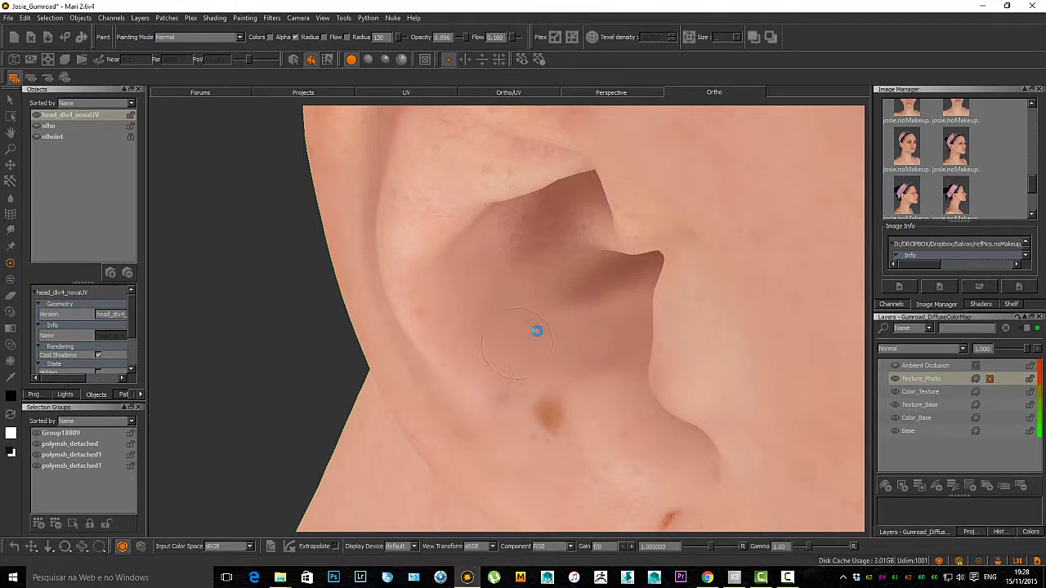
pyautogui.click(536, 331)
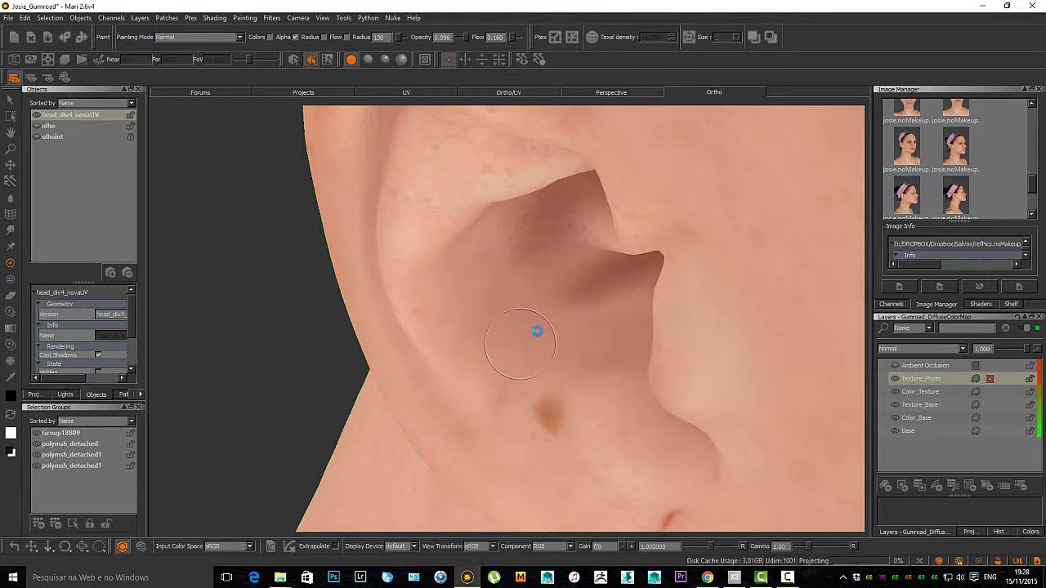
# Step: Examine the projected skin texture on the whole head from the front and both sides, including both ears
pyautogui.scroll(-5, 536, 331)
pyautogui.scroll(-5, 537, 331)
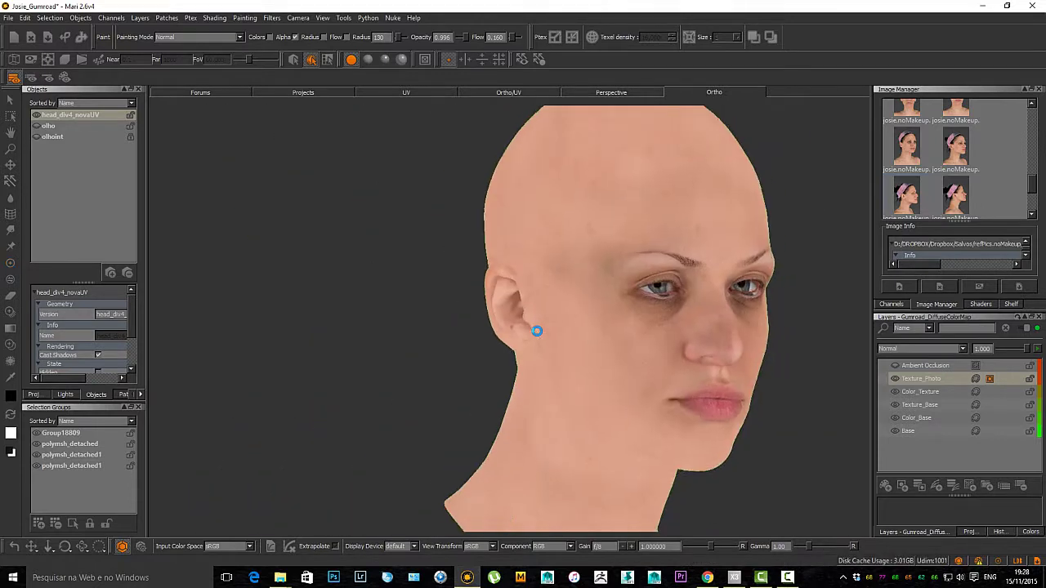
pyautogui.keyDown('alt'); pyautogui.moveTo(537, 331); pyautogui.dragTo(483, 322, button='middle'); pyautogui.keyUp('alt')
pyautogui.keyDown('alt'); pyautogui.moveTo(537, 331); pyautogui.dragTo(457, 331); pyautogui.keyUp('alt')
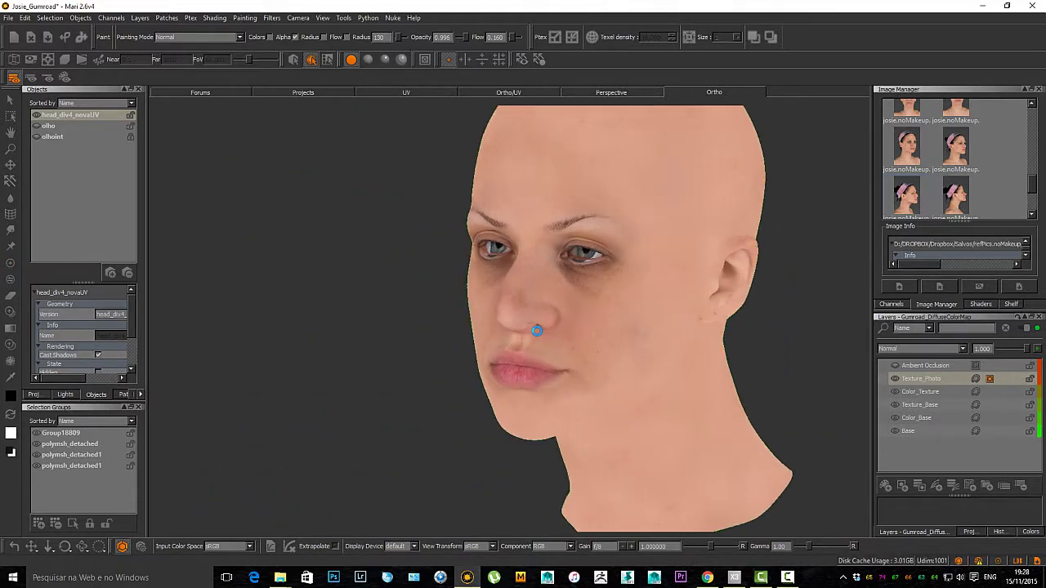
pyautogui.keyDown('alt'); pyautogui.moveTo(537, 331); pyautogui.dragTo(470, 344, button='middle'); pyautogui.keyUp('alt')
pyautogui.keyDown('alt'); pyautogui.moveTo(537, 331); pyautogui.dragTo(466, 331); pyautogui.keyUp('alt')
pyautogui.scroll(-2, 537, 331)
pyautogui.keyDown('alt'); pyautogui.moveTo(537, 331); pyautogui.dragTo(537, 331); pyautogui.keyUp('alt')
pyautogui.scroll(3, 537, 331)
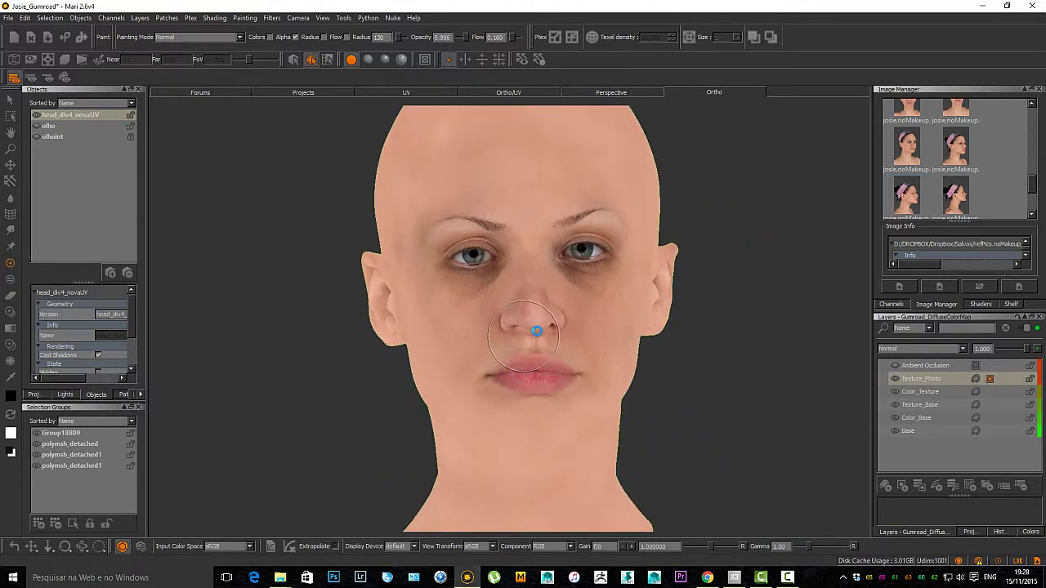
pyautogui.keyDown('alt'); pyautogui.moveTo(593, 362); pyautogui.dragTo(529, 363); pyautogui.keyUp('alt')
pyautogui.keyDown('alt'); pyautogui.moveTo(530, 362); pyautogui.dragTo(495, 367, button='middle'); pyautogui.keyUp('alt')
pyautogui.keyDown('alt'); pyautogui.moveTo(494, 367); pyautogui.dragTo(782, 367, button='right'); pyautogui.keyUp('alt')
pyautogui.keyDown('alt'); pyautogui.moveTo(782, 367); pyautogui.dragTo(743, 367, button='middle'); pyautogui.keyUp('alt')
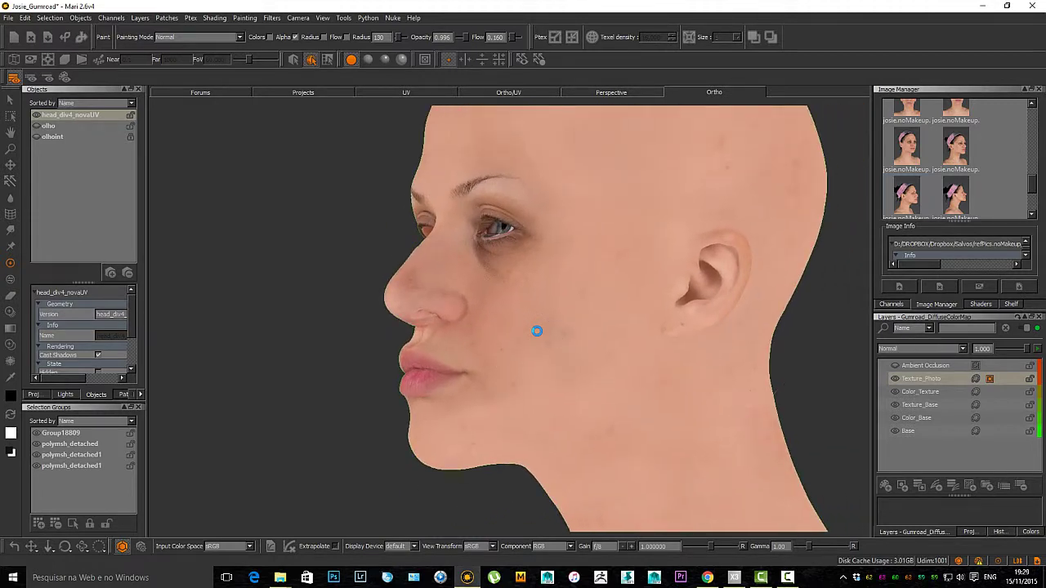
# Step: Target the Texture_Photo layer's image instead of its mask and align the right-profile photo over the head with Paint Through
pyautogui.click(976, 379)
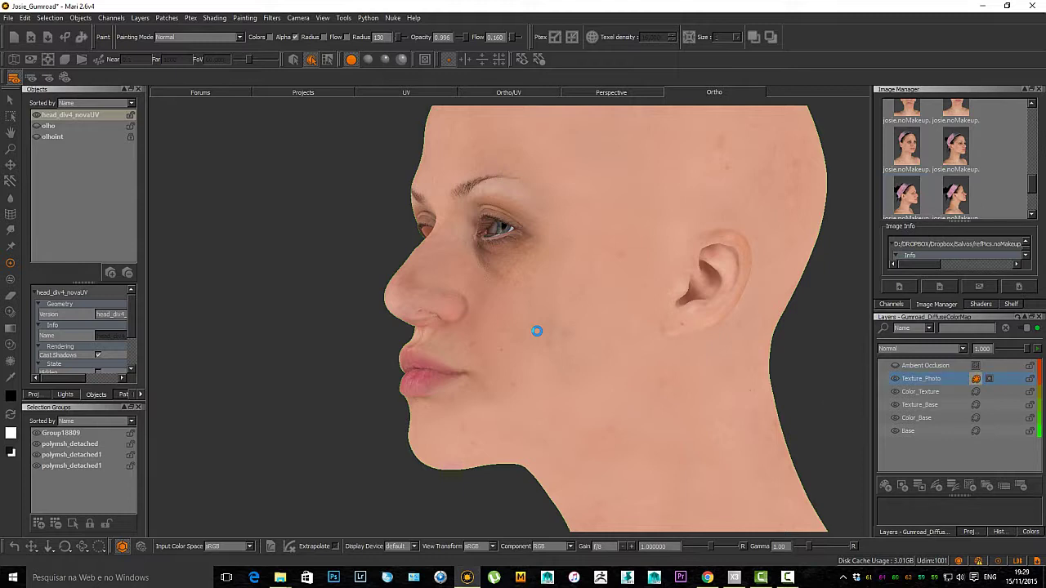
pyautogui.press('t')
pyautogui.moveTo(537, 332)
pyautogui.keyDown('alt'); pyautogui.mouseDown()
pyautogui.moveTo(532, 363)
pyautogui.moveTo(537, 331)
pyautogui.moveTo(556, 343)
pyautogui.moveTo(537, 331)
pyautogui.moveTo(527, 345)
pyautogui.moveTo(544, 333)
pyautogui.moveTo(491, 320)
pyautogui.moveTo(509, 315)
pyautogui.moveTo(624, 350)
pyautogui.moveTo(504, 271)
pyautogui.moveTo(537, 331)
pyautogui.mouseUp(); pyautogui.keyUp('alt')
pyautogui.moveTo(509, 376)
pyautogui.keyDown('shift'); pyautogui.mouseDown()
pyautogui.moveTo(486, 390)
pyautogui.moveTo(505, 398)
pyautogui.moveTo(512, 375)
pyautogui.mouseUp(); pyautogui.keyUp('shift')
pyautogui.keyDown('alt'); pyautogui.moveTo(537, 331); pyautogui.dragTo(537, 331); pyautogui.keyUp('alt')
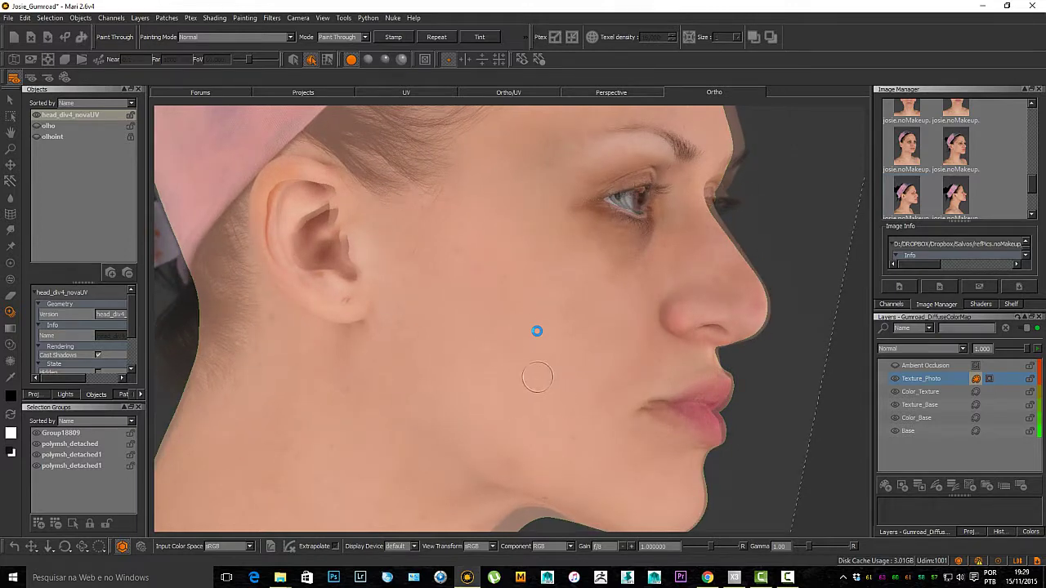
# Step: Choose a basic brush for Paint Through and project skin details from the right-profile photo onto the right cheek
pyautogui.click(10, 263)
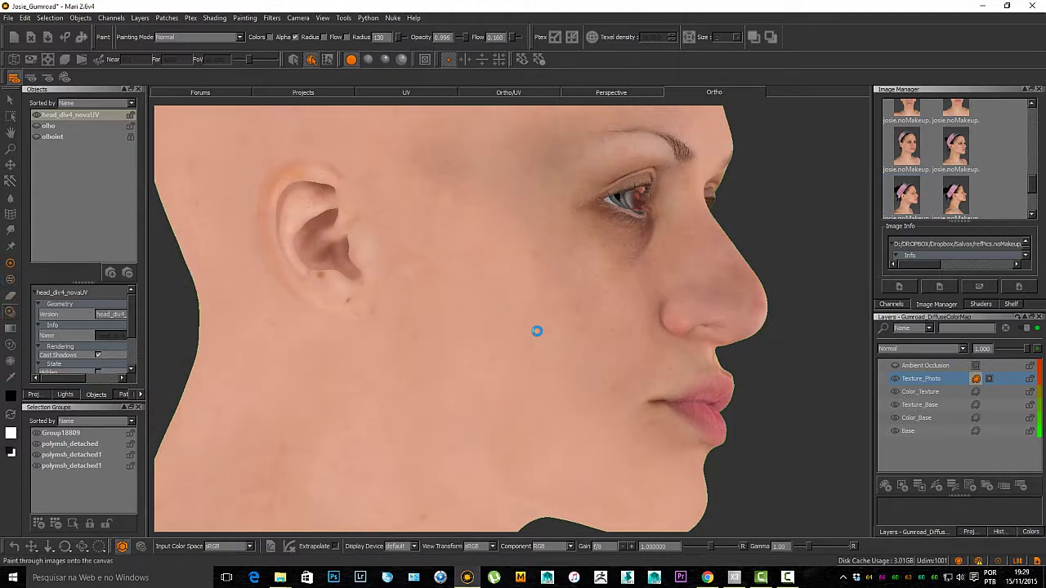
pyautogui.click(10, 312)
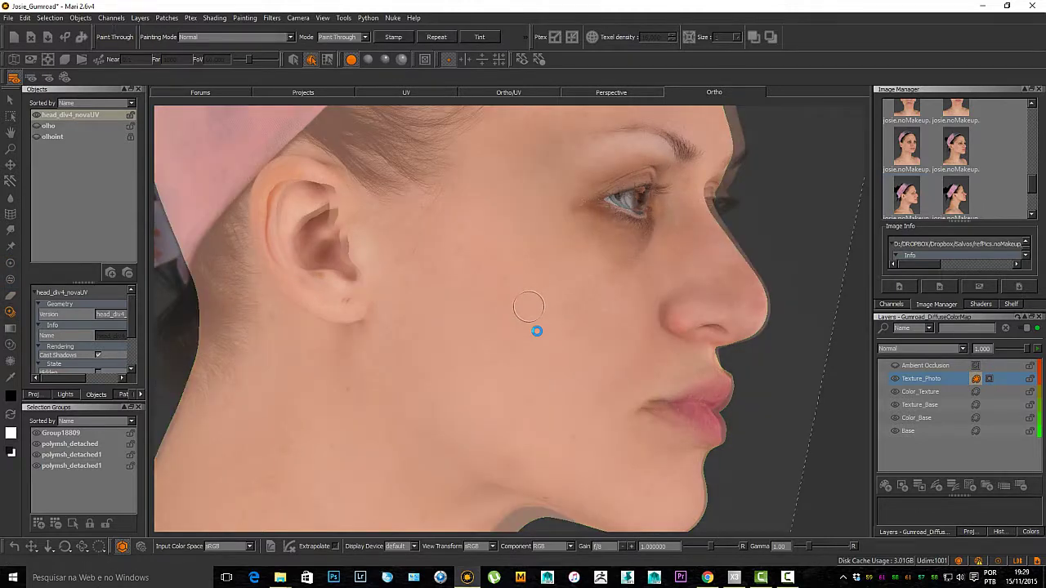
pyautogui.press('b')
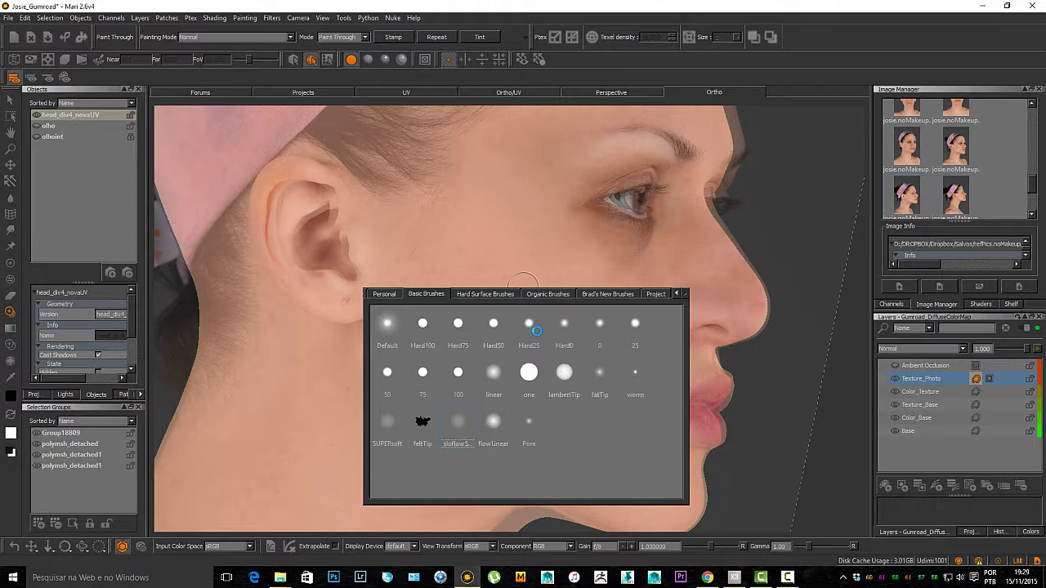
pyautogui.click(536, 331)
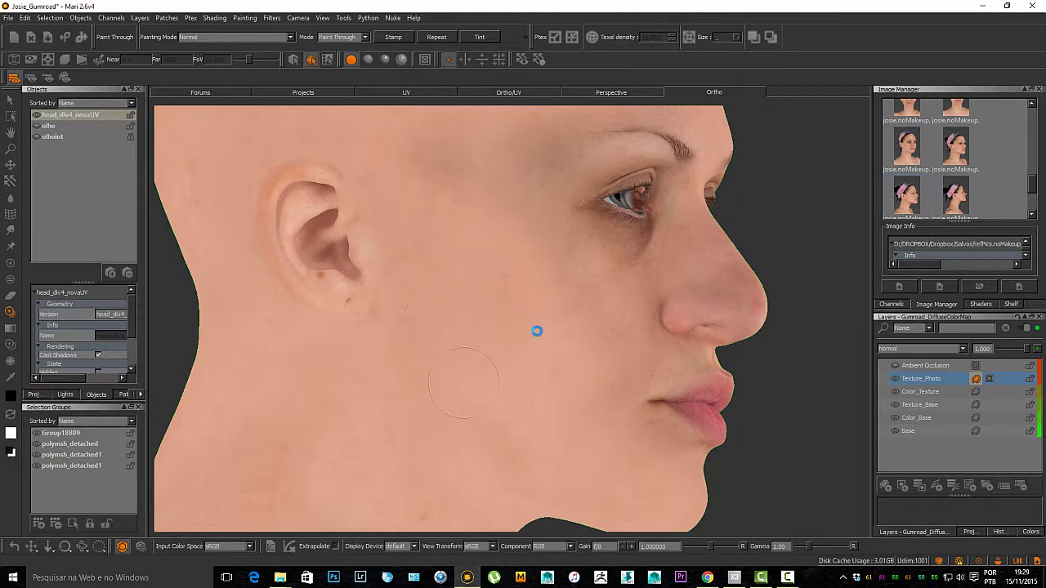
pyautogui.moveTo(429, 184)
pyautogui.mouseDown()
pyautogui.moveTo(457, 240)
pyautogui.moveTo(490, 227)
pyautogui.mouseUp()
pyautogui.hotkey('ctrl', 'z')
pyautogui.press('b')
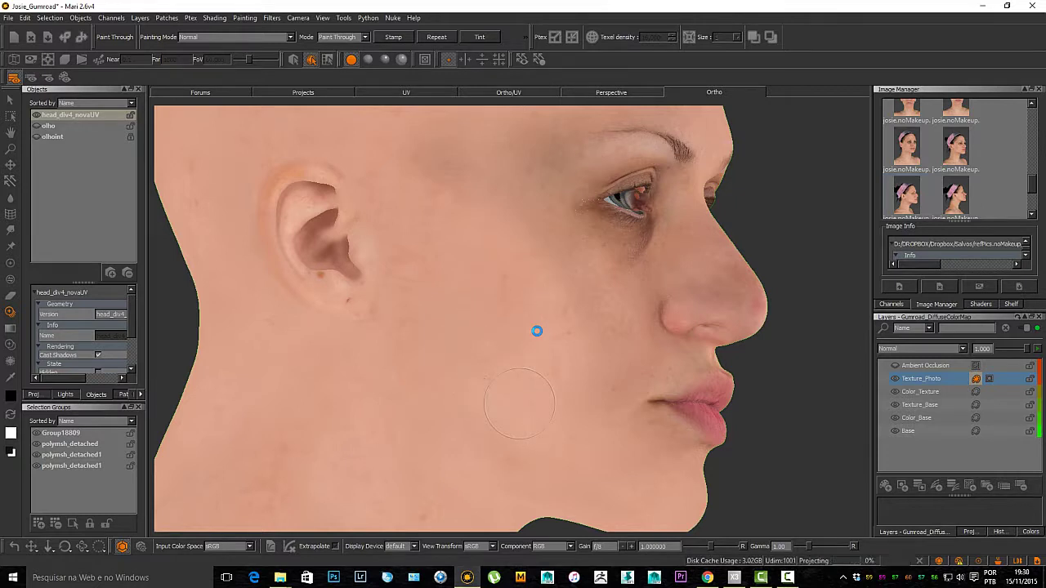
# Step: Check the projected right cheek from a three-quarter view, then undo the view changes and the last Paint Through stroke
pyautogui.keyDown('alt'); pyautogui.moveTo(513, 350); pyautogui.dragTo(433, 351); pyautogui.keyUp('alt')
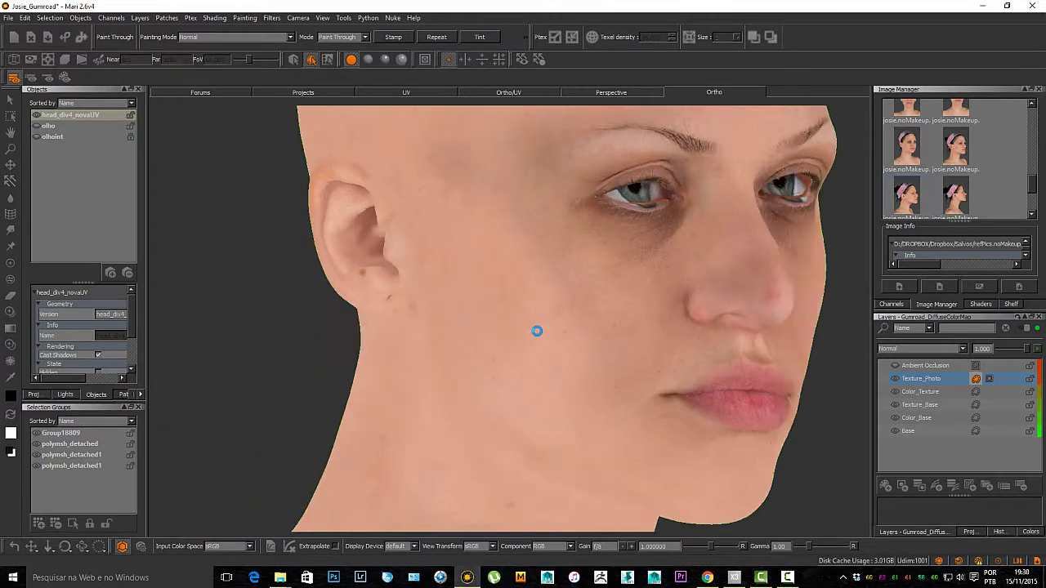
pyautogui.keyDown('alt'); pyautogui.moveTo(433, 352); pyautogui.dragTo(360, 351, button='right'); pyautogui.keyUp('alt')
pyautogui.moveTo(537, 331)
pyautogui.keyDown('alt'); pyautogui.mouseDown()
pyautogui.moveTo(441, 339)
pyautogui.moveTo(585, 359)
pyautogui.mouseUp(); pyautogui.keyUp('alt')
pyautogui.hotkey('ctrl', 'z')
pyautogui.hotkey('ctrl', 'z')
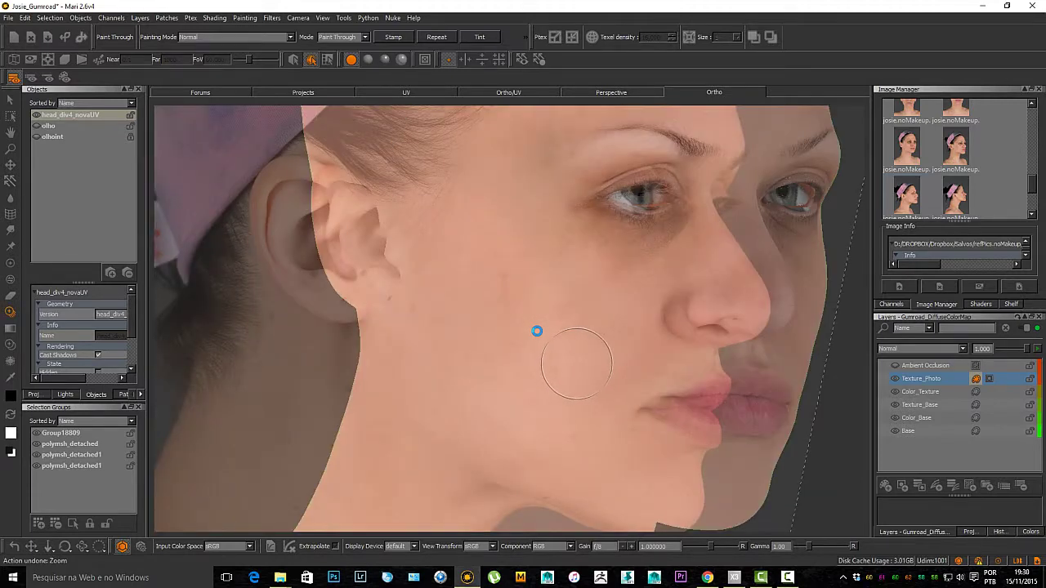
pyautogui.hotkey('ctrl', 'z')
pyautogui.hotkey('ctrl', 'z')
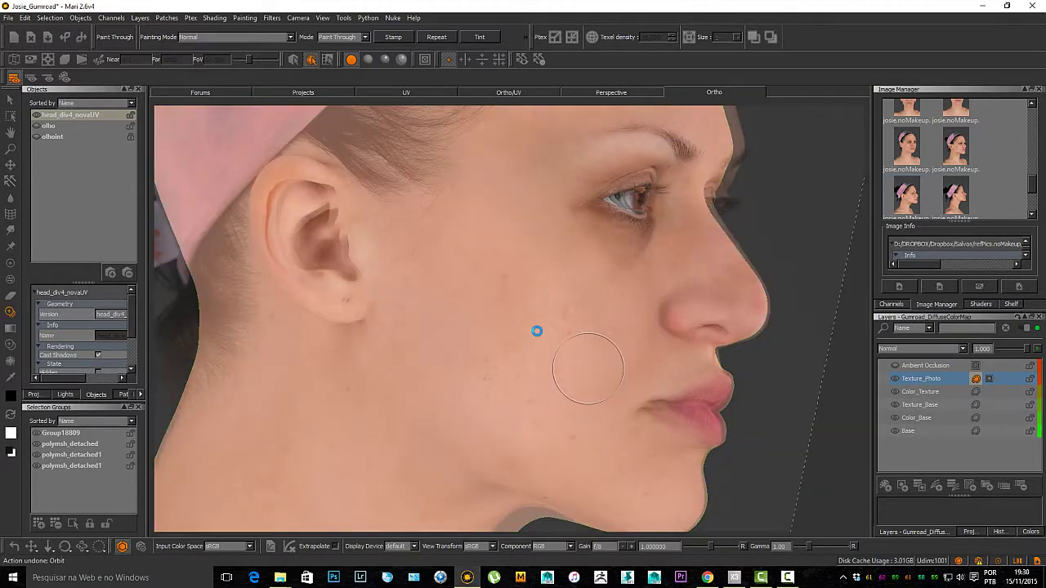
pyautogui.hotkey('ctrl', 'z')
# Step: Examine the projected skin around the head from the right three-quarter view to the left profile, comparing it with the loaded photo
pyautogui.keyDown('alt'); pyautogui.moveTo(593, 376); pyautogui.dragTo(507, 372); pyautogui.keyUp('alt')
pyautogui.keyDown('alt'); pyautogui.moveTo(507, 372); pyautogui.dragTo(458, 372, button='right'); pyautogui.keyUp('alt')
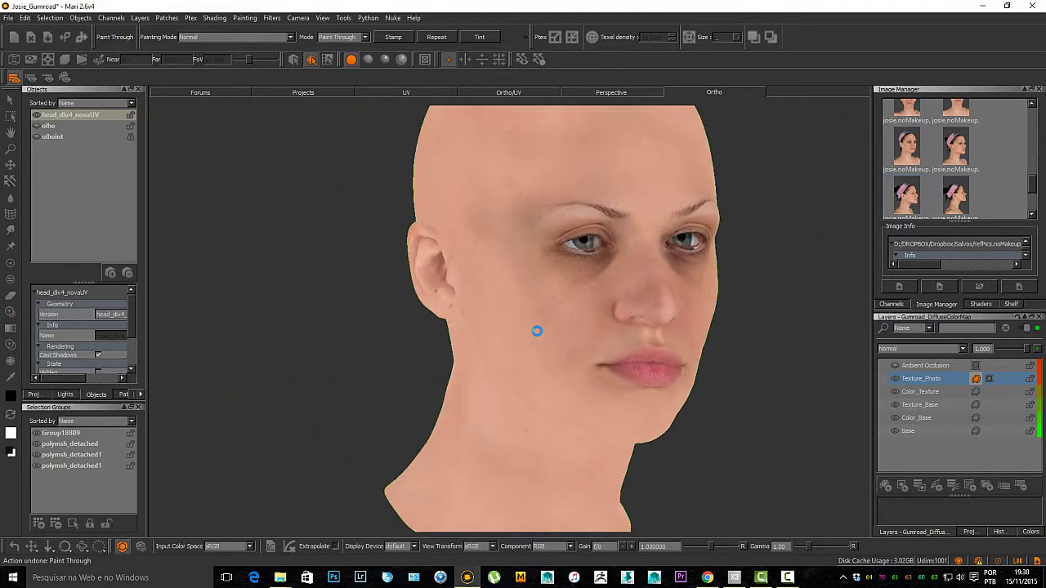
pyautogui.keyDown('alt'); pyautogui.moveTo(537, 373); pyautogui.dragTo(490, 372); pyautogui.keyUp('alt')
pyautogui.keyDown('alt'); pyautogui.moveTo(537, 331); pyautogui.dragTo(433, 331); pyautogui.keyUp('alt')
pyautogui.keyDown('alt'); pyautogui.moveTo(637, 391); pyautogui.dragTo(537, 374, button='middle'); pyautogui.keyUp('alt')
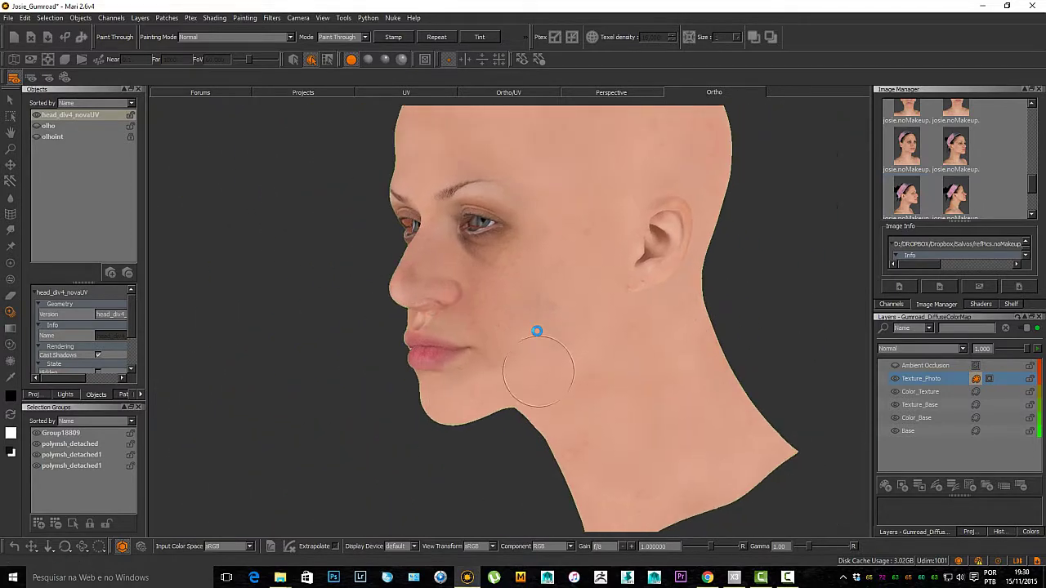
pyautogui.keyDown('alt'); pyautogui.moveTo(537, 374); pyautogui.dragTo(498, 374); pyautogui.keyUp('alt')
pyautogui.keyDown('alt'); pyautogui.moveTo(537, 331); pyautogui.dragTo(572, 331, button='right'); pyautogui.keyUp('alt')
pyautogui.keyDown('alt'); pyautogui.moveTo(537, 331); pyautogui.dragTo(537, 347); pyautogui.keyUp('alt')
pyautogui.press('t')
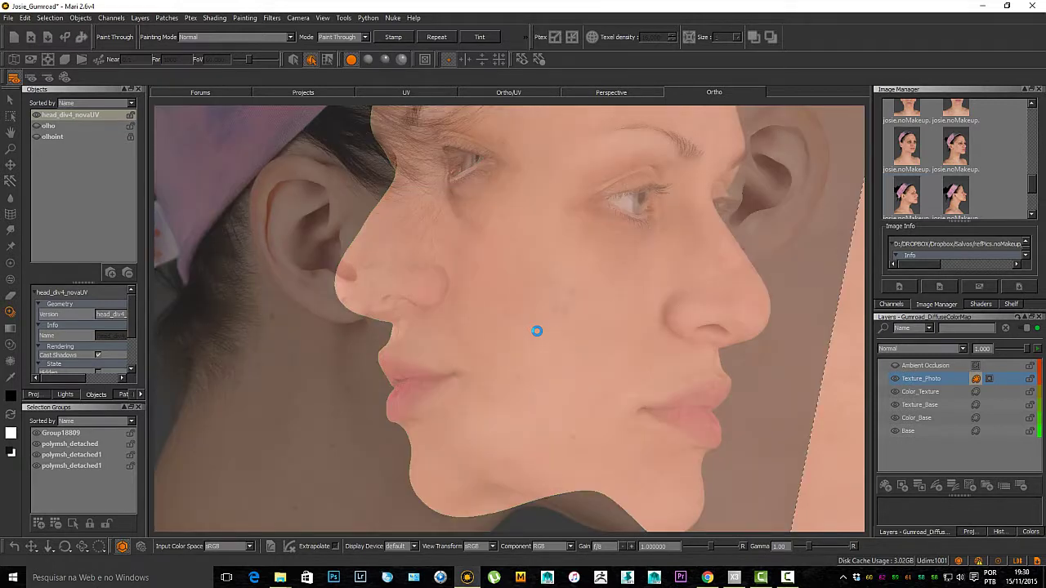
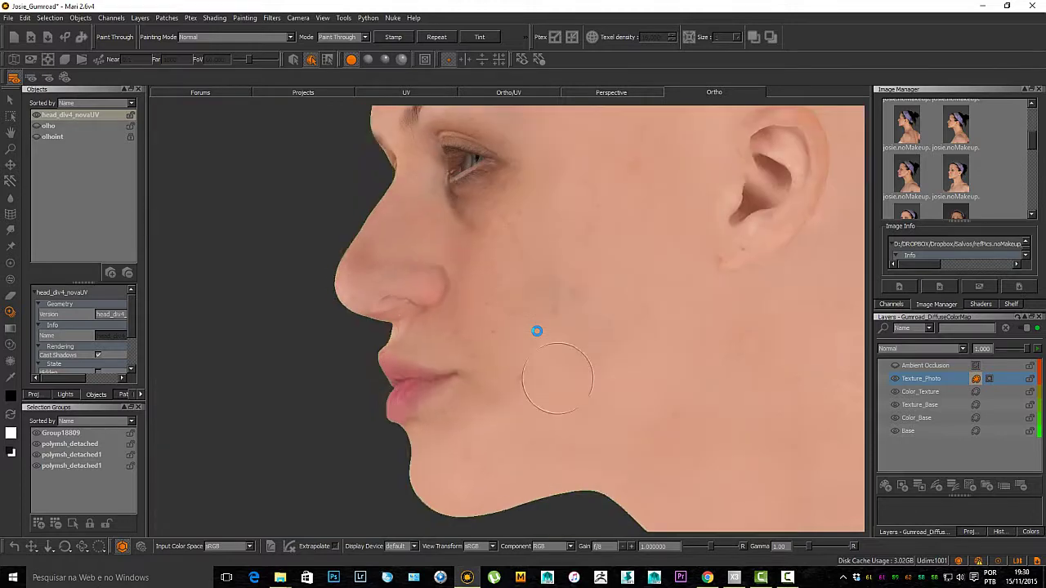
# Step: Load the left-profile photo into Paint Through and align it with the left side of the head
pyautogui.moveTo(556, 379)
pyautogui.keyDown('alt'); pyautogui.mouseDown()
pyautogui.moveTo(588, 372)
pyautogui.moveTo(573, 360)
pyautogui.mouseUp(); pyautogui.keyUp('alt')
pyautogui.keyDown('alt'); pyautogui.moveTo(537, 331); pyautogui.dragTo(507, 331, button='right'); pyautogui.keyUp('alt')
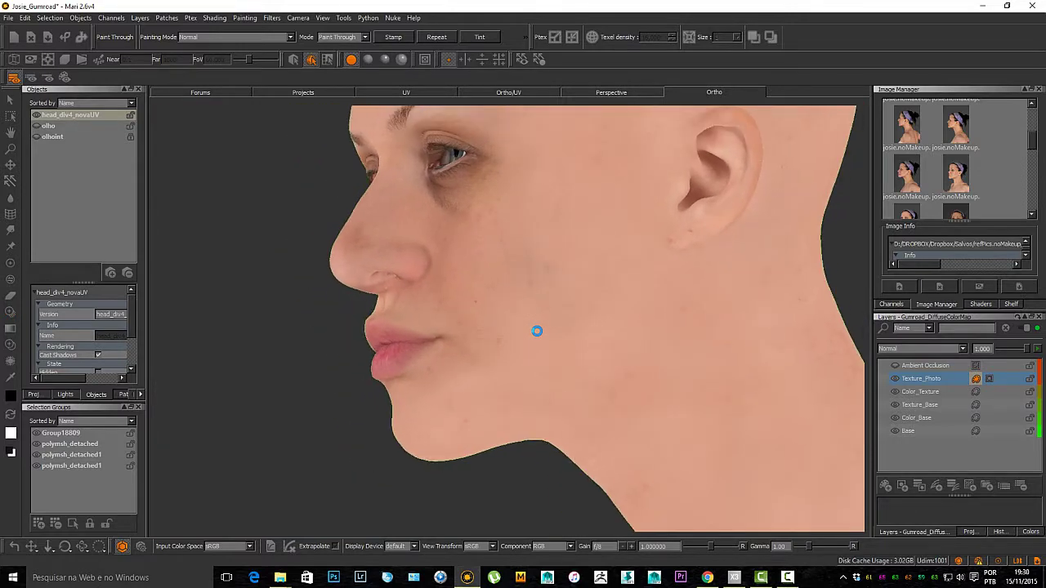
pyautogui.keyDown('alt'); pyautogui.moveTo(537, 331); pyautogui.dragTo(550, 331); pyautogui.keyUp('alt')
pyautogui.moveTo(907, 173); pyautogui.dragTo(537, 331)
pyautogui.moveTo(557, 447)
pyautogui.keyDown('ctrl'); pyautogui.mouseDown()
pyautogui.moveTo(547, 401)
pyautogui.moveTo(621, 404)
pyautogui.moveTo(593, 400)
pyautogui.moveTo(577, 374)
pyautogui.moveTo(570, 391)
pyautogui.moveTo(544, 393)
pyautogui.moveTo(594, 336)
pyautogui.moveTo(589, 317)
pyautogui.moveTo(623, 353)
pyautogui.moveTo(581, 332)
pyautogui.mouseUp(); pyautogui.keyUp('ctrl')
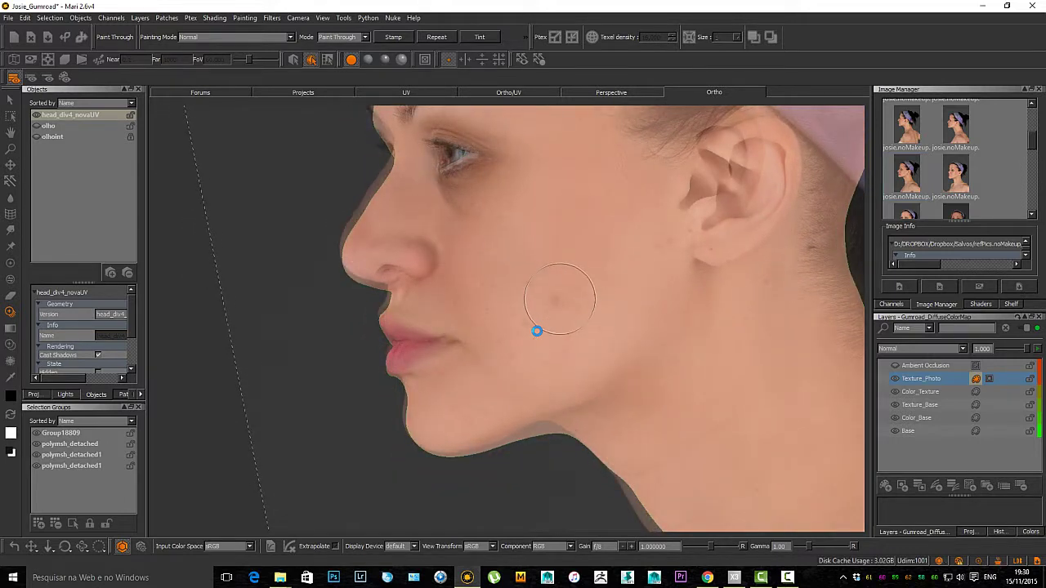
# Step: Project skin blemishes from the left-profile photo onto the left cheek, comparing with the overlay hidden and undoing the last stroke
pyautogui.press("'")
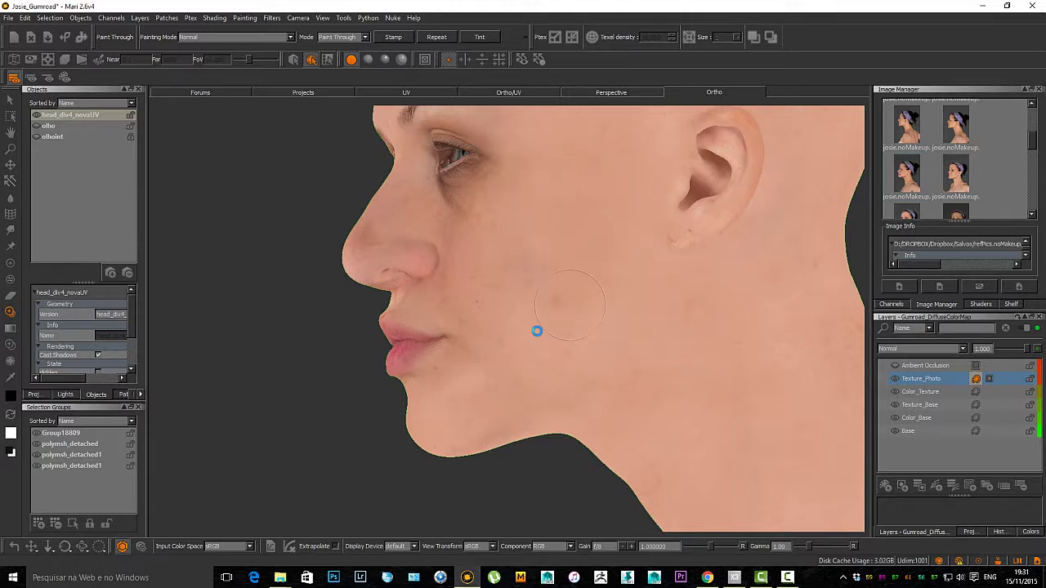
pyautogui.press("'")
pyautogui.press("'")
pyautogui.press("'")
pyautogui.hotkey('ctrl', 'z')
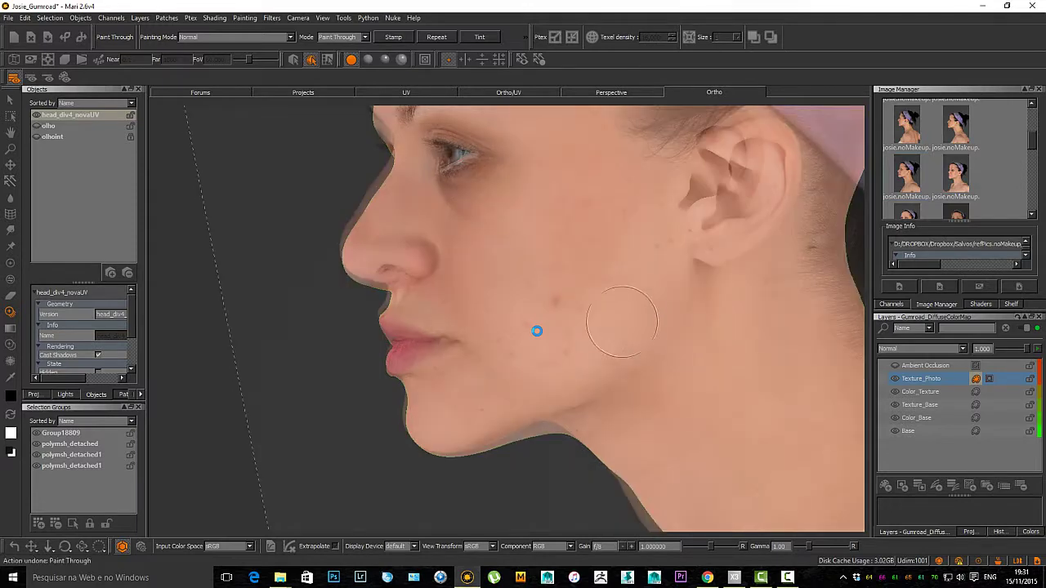
# Step: Project more skin variation onto the left cheek and temple, shifting the left-profile photo across the head between strokes
pyautogui.press("'")
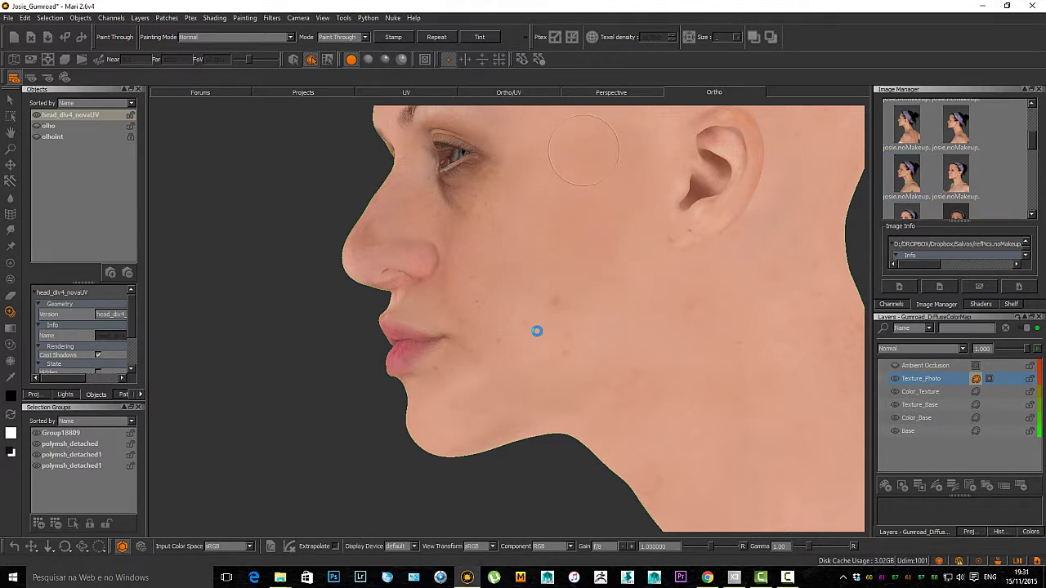
pyautogui.press("'")
pyautogui.press("'")
pyautogui.press("'")
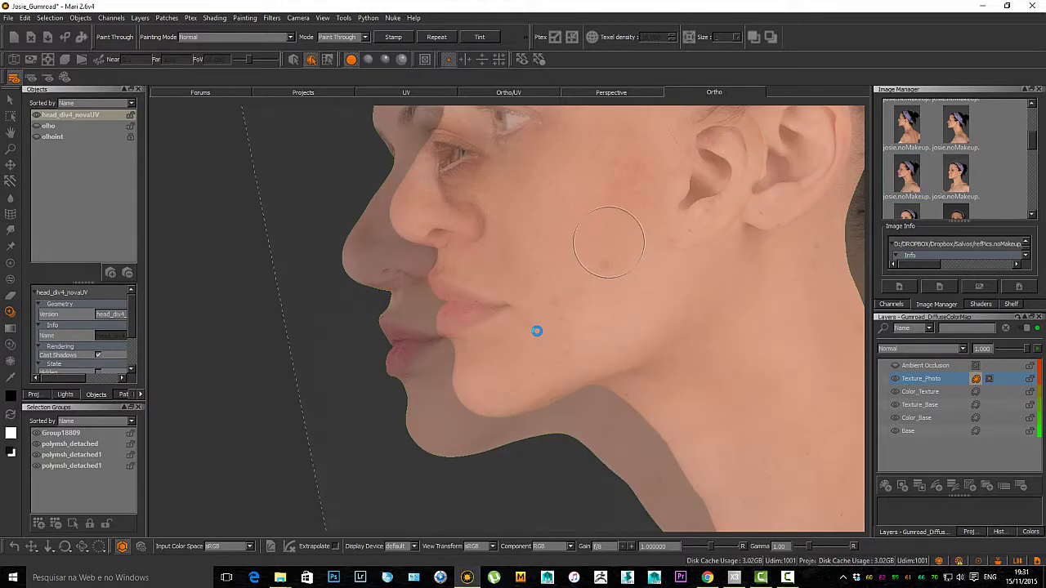
pyautogui.press("'")
# Step: Load a front-view face photo into Paint Through with the head turned to show the mouth and chin
pyautogui.keyDown('alt'); pyautogui.moveTo(540, 329); pyautogui.dragTo(621, 329); pyautogui.keyUp('alt')
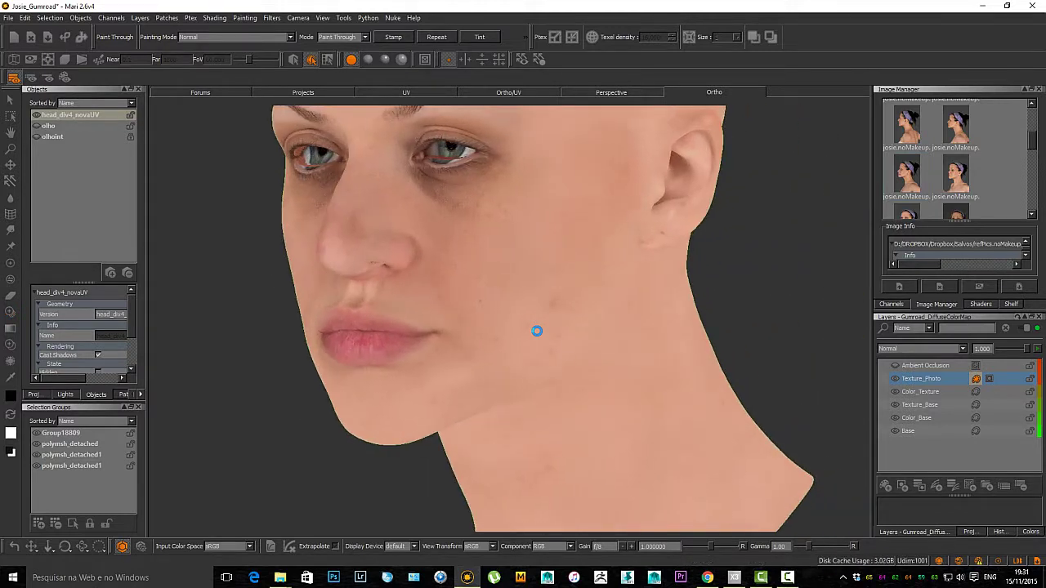
pyautogui.keyDown('alt'); pyautogui.moveTo(621, 329); pyautogui.dragTo(564, 329, button='right'); pyautogui.keyUp('alt')
pyautogui.keyDown('alt'); pyautogui.moveTo(564, 329); pyautogui.dragTo(572, 297, button='middle'); pyautogui.keyUp('alt')
pyautogui.keyDown('alt'); pyautogui.moveTo(588, 344); pyautogui.dragTo(621, 355); pyautogui.keyUp('alt')
pyautogui.moveTo(572, 343)
pyautogui.keyDown('alt'); pyautogui.mouseDown(button='right')
pyautogui.moveTo(654, 344)
pyautogui.moveTo(589, 344)
pyautogui.mouseUp(button='right'); pyautogui.keyUp('alt')
pyautogui.moveTo(589, 344)
pyautogui.keyDown('alt'); pyautogui.mouseDown()
pyautogui.moveTo(662, 344)
pyautogui.moveTo(650, 325)
pyautogui.mouseUp(); pyautogui.keyUp('alt')
pyautogui.press("'")
pyautogui.scroll(3, 952, 163)
pyautogui.scroll(-5, 953, 164)
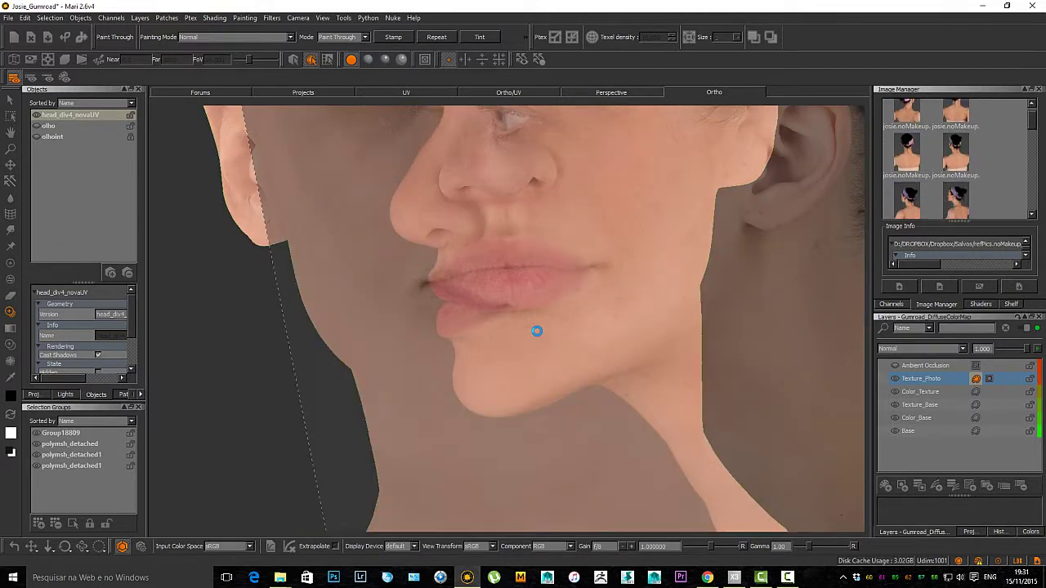
pyautogui.scroll(-4, 952, 163)
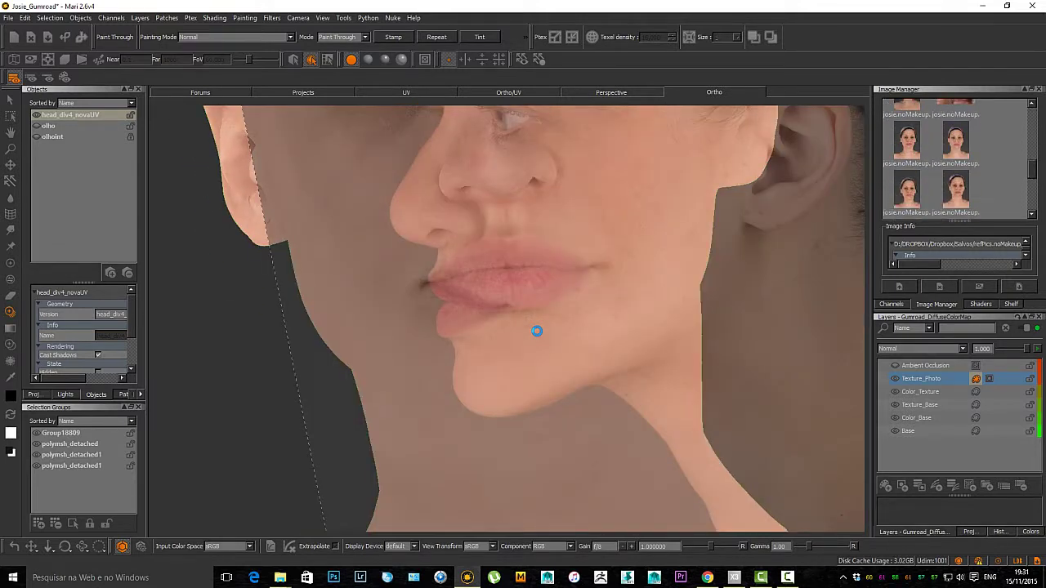
pyautogui.moveTo(908, 190)
pyautogui.mouseDown()
pyautogui.moveTo(556, 348)
pyautogui.moveTo(549, 325)
pyautogui.moveTo(564, 307)
pyautogui.moveTo(555, 363)
pyautogui.mouseUp()
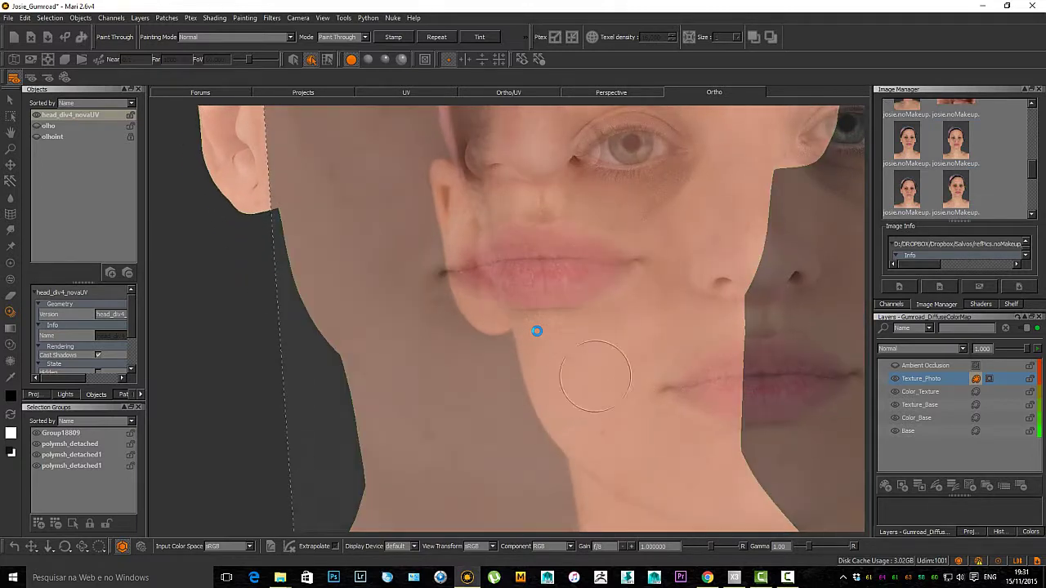
# Step: Align the front-view photo with the mouth and chin and project its skin onto the chin
pyautogui.moveTo(788, 435)
pyautogui.keyDown('shift'); pyautogui.mouseDown()
pyautogui.moveTo(568, 395)
pyautogui.moveTo(542, 330)
pyautogui.moveTo(556, 355)
pyautogui.moveTo(564, 307)
pyautogui.moveTo(570, 314)
pyautogui.mouseUp(); pyautogui.keyUp('shift')
pyautogui.moveTo(568, 350)
pyautogui.keyDown('shift'); pyautogui.mouseDown()
pyautogui.moveTo(593, 392)
pyautogui.moveTo(572, 395)
pyautogui.moveTo(569, 355)
pyautogui.moveTo(522, 347)
pyautogui.moveTo(527, 364)
pyautogui.moveTo(577, 376)
pyautogui.moveTo(553, 376)
pyautogui.mouseUp(); pyautogui.keyUp('shift')
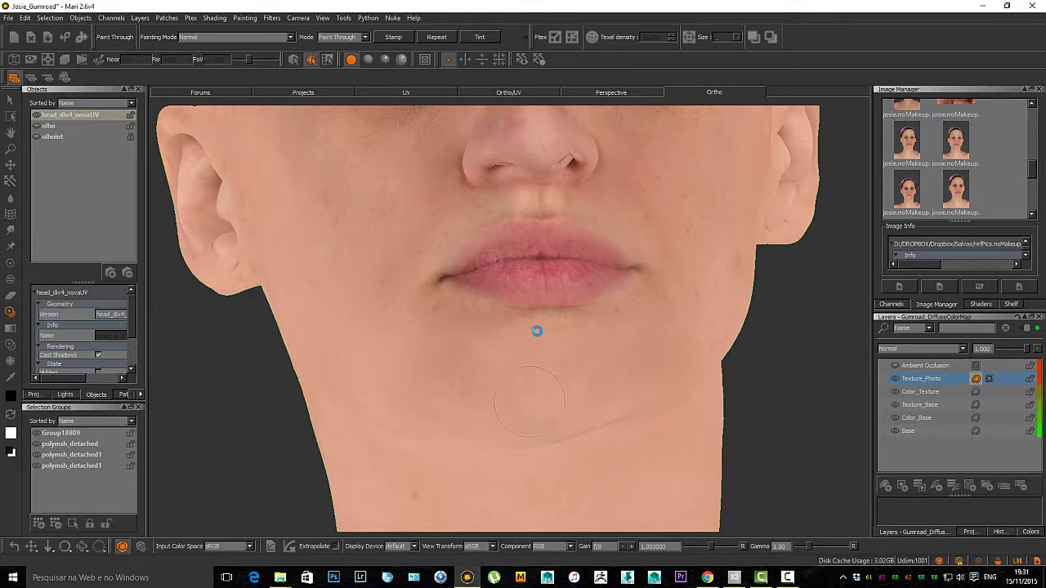
pyautogui.moveTo(543, 392); pyautogui.dragTo(534, 395)
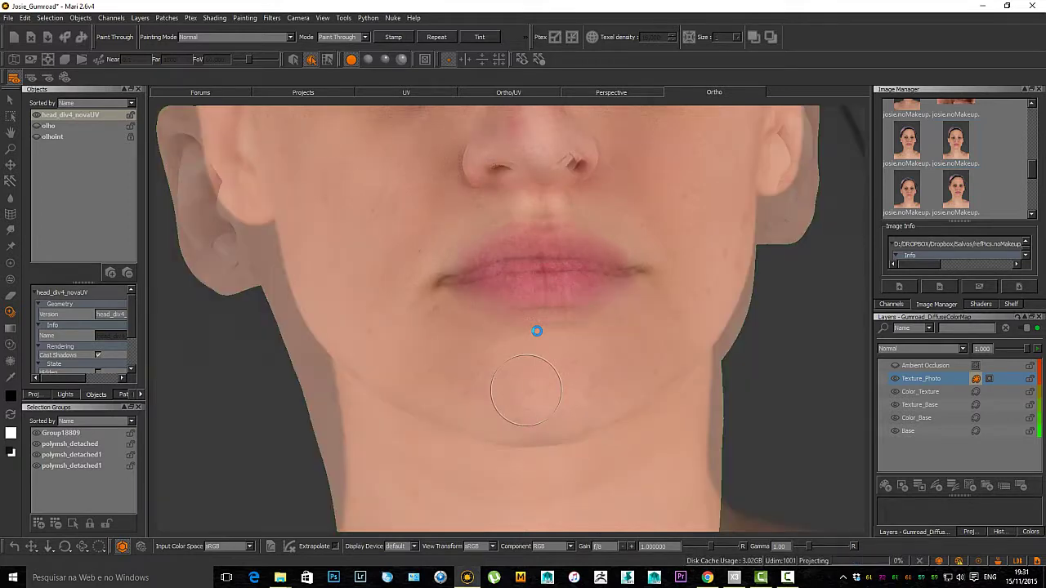
pyautogui.scroll(-10, 537, 331)
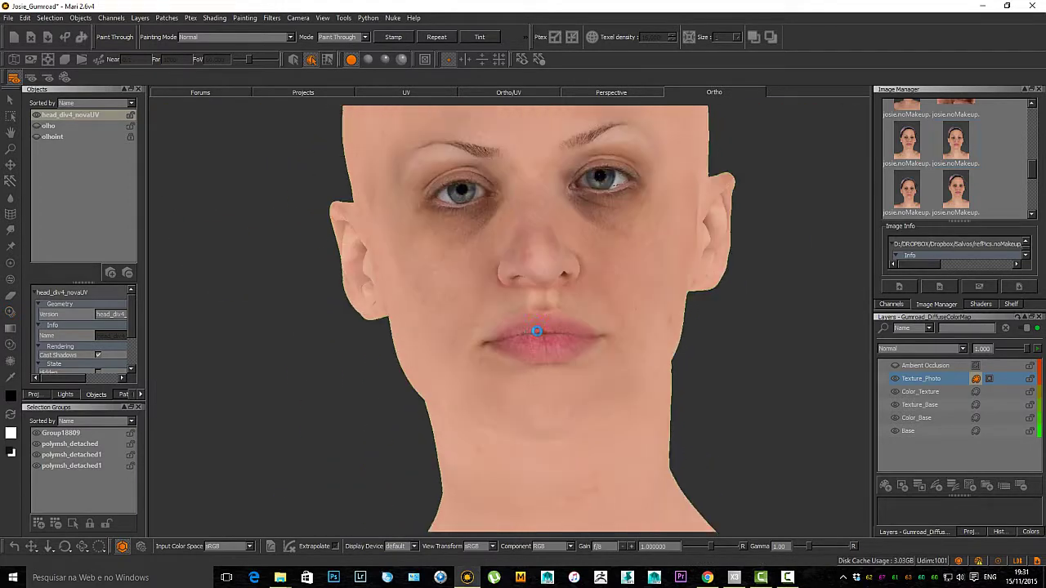
# Step: Examine the whole face from the front and the right side for areas still needing photo skin detail
pyautogui.keyDown('alt'); pyautogui.moveTo(537, 331); pyautogui.dragTo(507, 407, button='right'); pyautogui.keyUp('alt')
pyautogui.keyDown('alt'); pyautogui.moveTo(507, 406); pyautogui.dragTo(654, 406); pyautogui.keyUp('alt')
pyautogui.keyDown('alt'); pyautogui.moveTo(537, 331); pyautogui.dragTo(572, 360, button='right'); pyautogui.keyUp('alt')
pyautogui.keyDown('alt'); pyautogui.moveTo(546, 390); pyautogui.dragTo(611, 389, button='middle'); pyautogui.keyUp('alt')
pyautogui.keyDown('alt'); pyautogui.moveTo(610, 389); pyautogui.dragTo(603, 391); pyautogui.keyUp('alt')
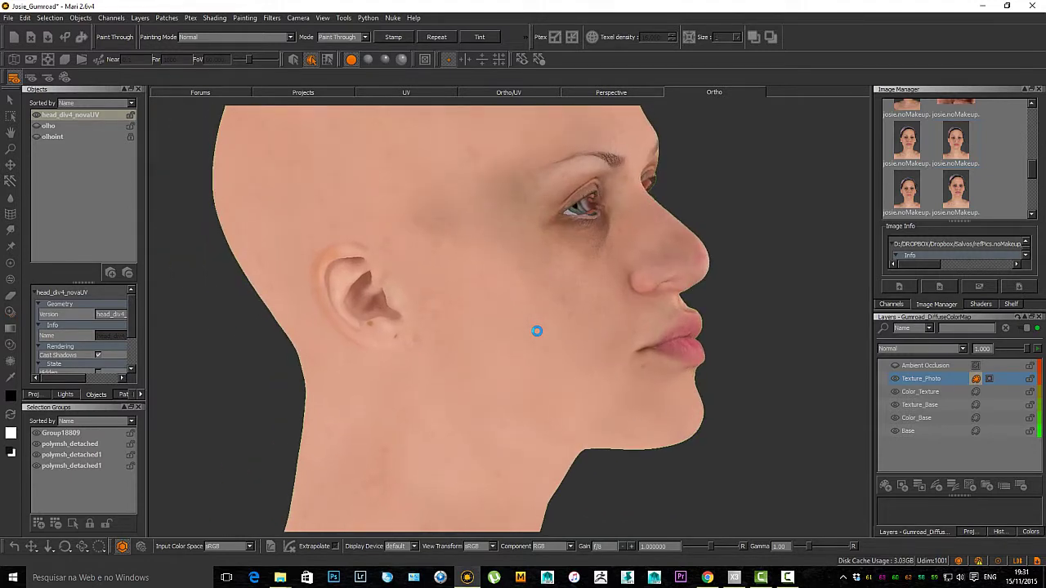
pyautogui.keyDown('alt'); pyautogui.moveTo(537, 331); pyautogui.dragTo(537, 331); pyautogui.keyUp('alt')
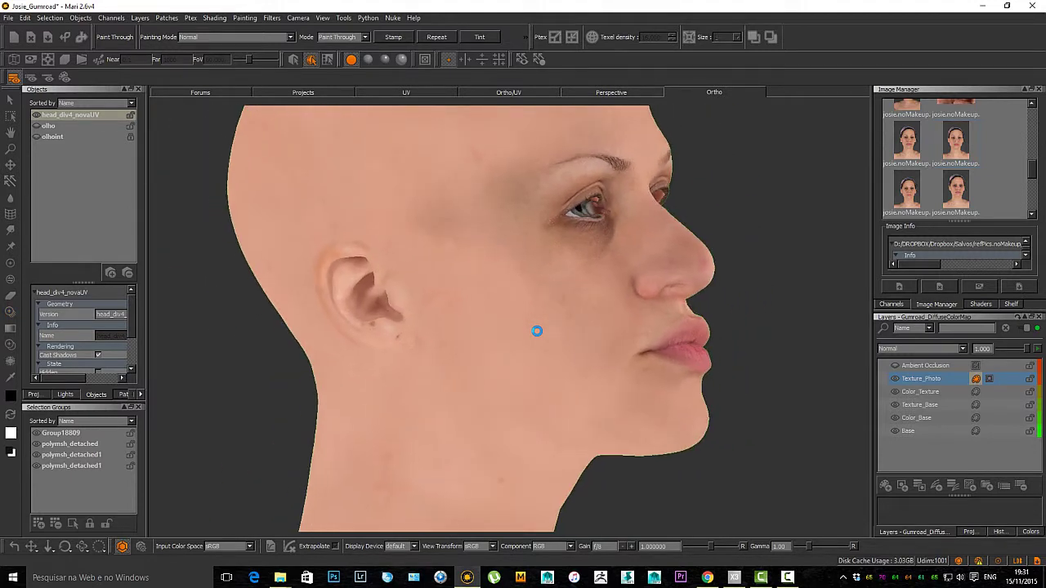
pyautogui.keyDown('alt'); pyautogui.moveTo(623, 406); pyautogui.dragTo(626, 397, button='middle'); pyautogui.keyUp('alt')
pyautogui.keyDown('alt'); pyautogui.moveTo(627, 397); pyautogui.dragTo(613, 392, button='right'); pyautogui.keyUp('alt')
pyautogui.keyDown('alt'); pyautogui.moveTo(612, 387); pyautogui.dragTo(619, 382); pyautogui.keyUp('alt')
# Step: Find the right three-quarter photo with the pink headband and match the head's view to it for Paint Through
pyautogui.press('u')
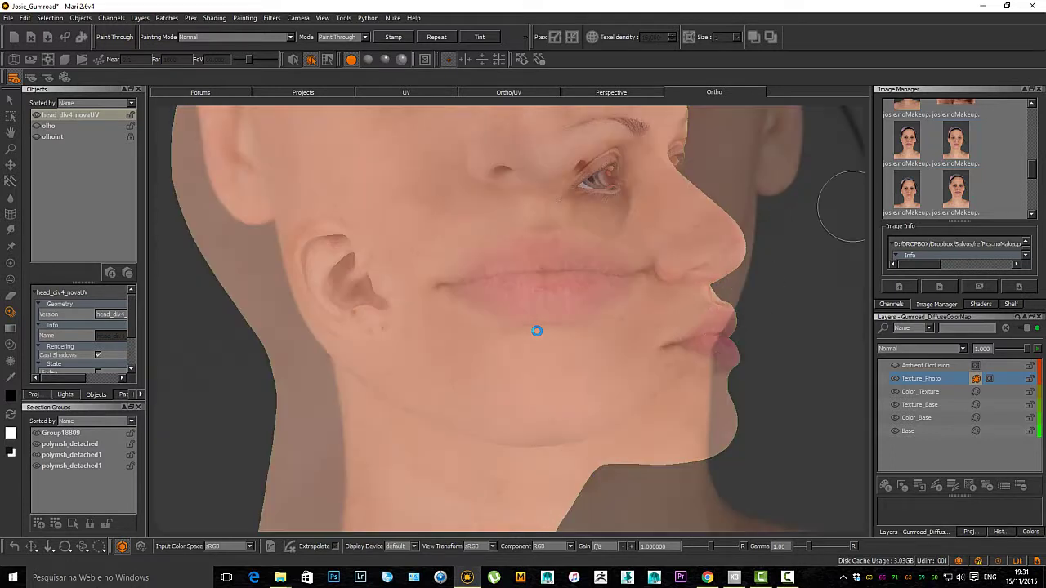
pyautogui.scroll(7, 955, 159)
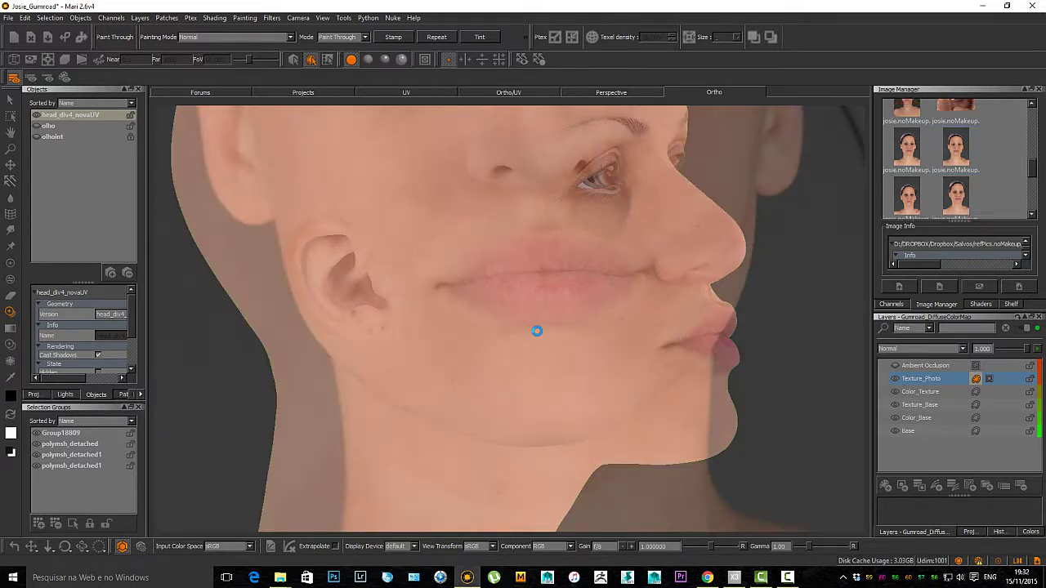
pyautogui.scroll(-5, 932, 159)
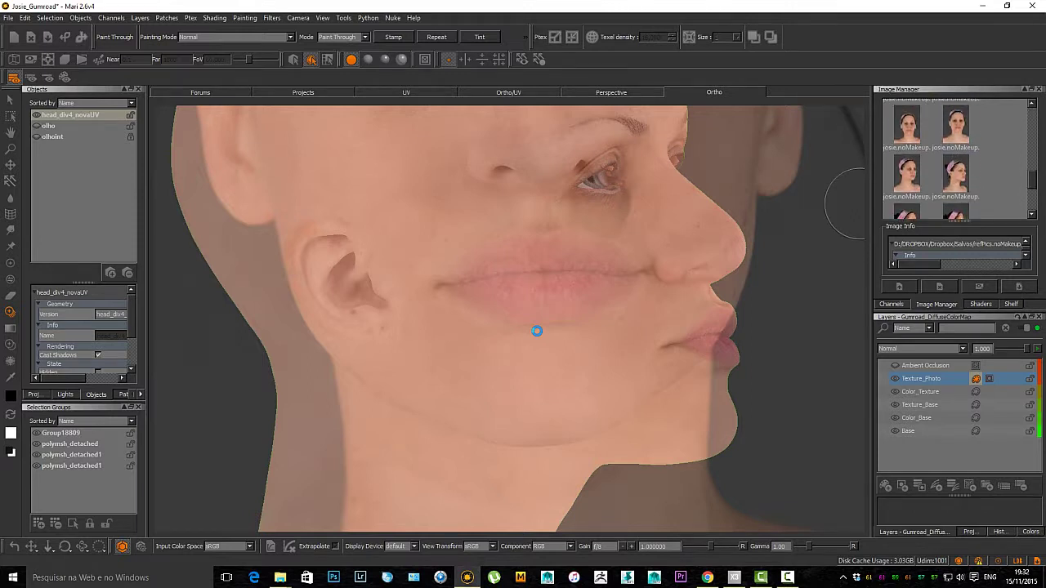
pyautogui.moveTo(523, 327)
pyautogui.keyDown('alt'); pyautogui.mouseDown()
pyautogui.moveTo(548, 331)
pyautogui.moveTo(541, 288)
pyautogui.moveTo(560, 434)
pyautogui.moveTo(591, 368)
pyautogui.moveTo(460, 322)
pyautogui.moveTo(510, 349)
pyautogui.moveTo(543, 441)
pyautogui.moveTo(519, 355)
pyautogui.moveTo(542, 344)
pyautogui.moveTo(568, 365)
pyautogui.moveTo(541, 307)
pyautogui.mouseUp(); pyautogui.keyUp('alt')
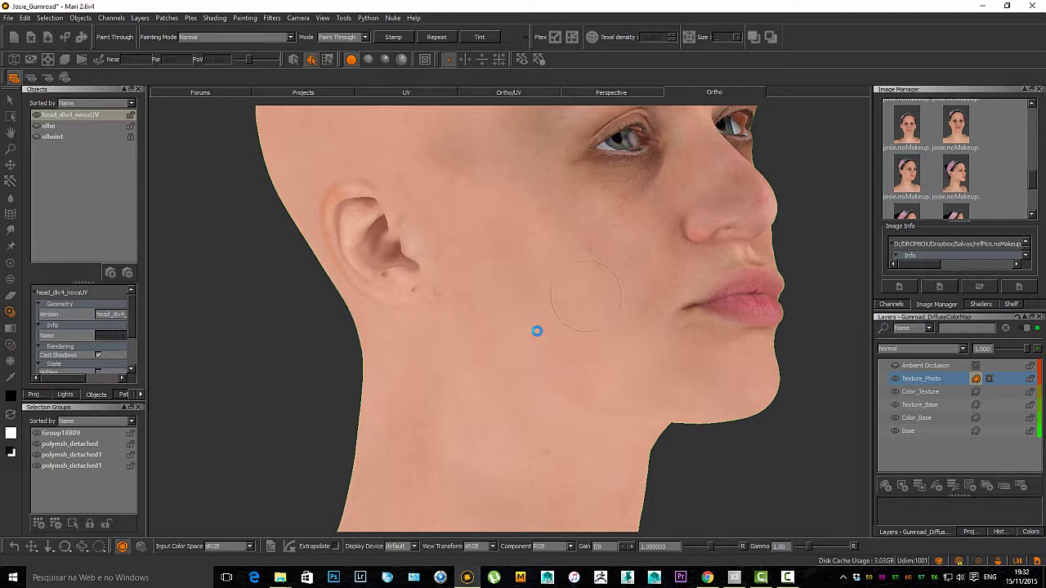
# Step: Project skin from the right three-quarter photo onto the right cheek and over the dark patch at the temple
pyautogui.moveTo(587, 296); pyautogui.dragTo(586, 294)
pyautogui.moveTo(554, 249); pyautogui.dragTo(558, 248)
pyautogui.moveTo(445, 174); pyautogui.dragTo(447, 176)
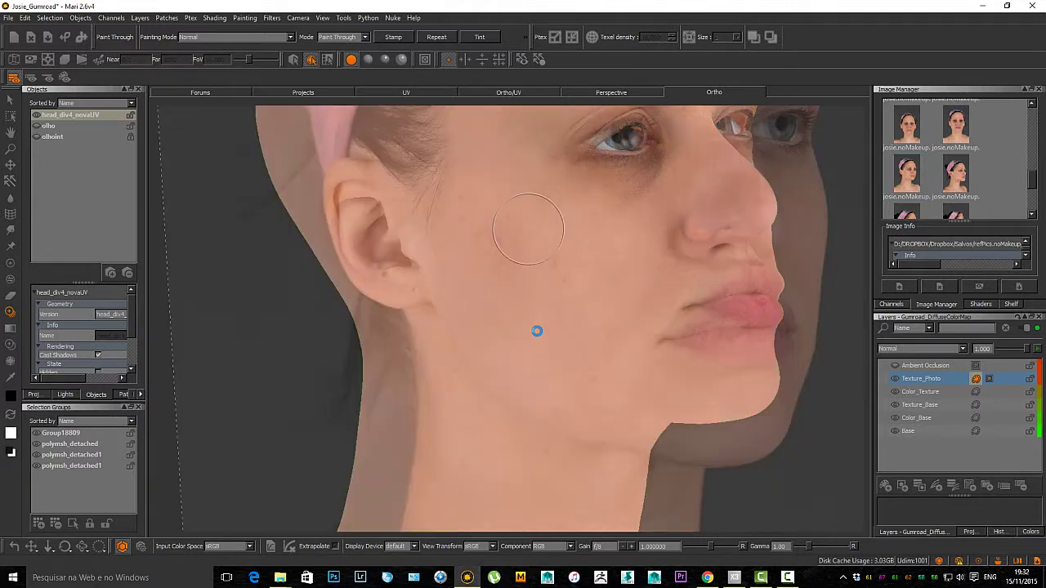
pyautogui.keyDown('shift'); pyautogui.moveTo(535, 229); pyautogui.dragTo(435, 177); pyautogui.keyUp('shift')
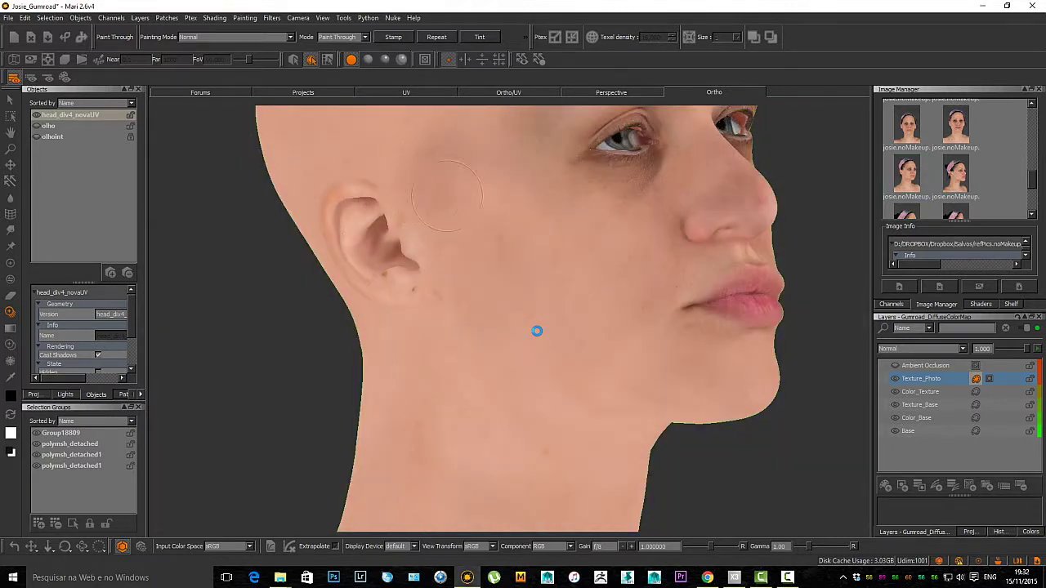
# Step: Project more skin from the three-quarter photo over the area in front of the right ear down toward the jaw
pyautogui.moveTo(489, 229)
pyautogui.mouseDown()
pyautogui.moveTo(521, 302)
pyautogui.moveTo(591, 322)
pyautogui.moveTo(588, 353)
pyautogui.mouseUp()
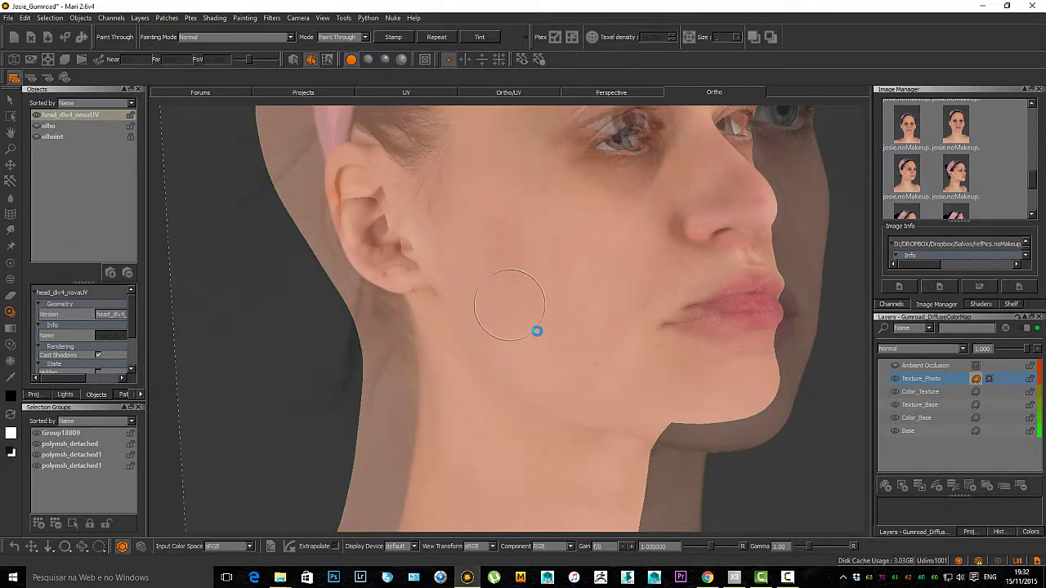
pyautogui.press('p')
pyautogui.keyDown('alt'); pyautogui.moveTo(580, 338); pyautogui.dragTo(547, 337); pyautogui.keyUp('alt')
pyautogui.keyDown('alt'); pyautogui.moveTo(547, 338); pyautogui.dragTo(482, 338, button='right'); pyautogui.keyUp('alt')
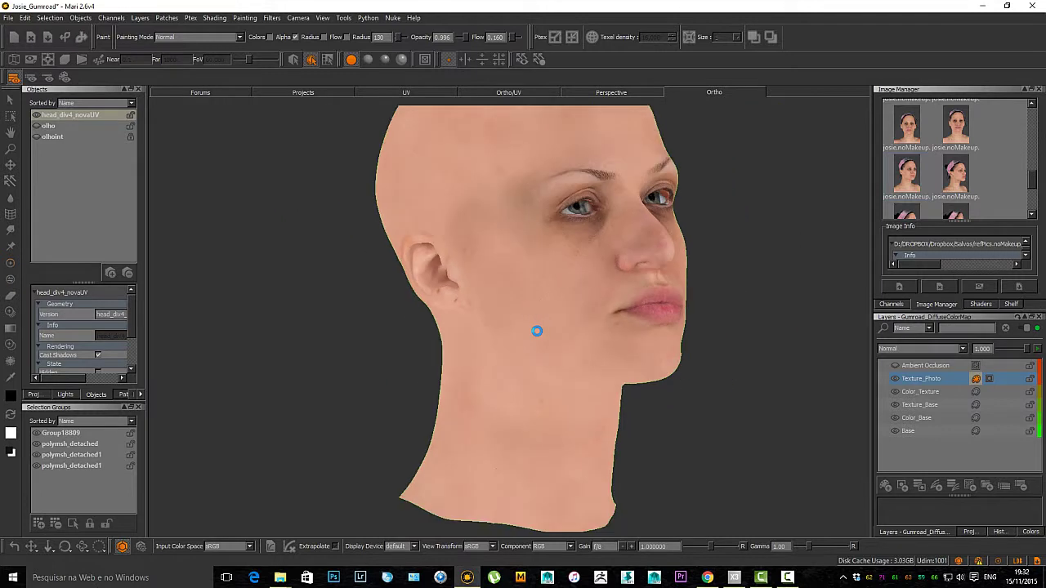
# Step: Mask out the dark photo patch between the right temple and the ear on the Texture_Photo layer mask
pyautogui.keyDown('alt'); pyautogui.moveTo(537, 331); pyautogui.dragTo(482, 331); pyautogui.keyUp('alt')
pyautogui.keyDown('alt'); pyautogui.moveTo(537, 331); pyautogui.dragTo(507, 331, button='right'); pyautogui.keyUp('alt')
pyautogui.keyDown('alt'); pyautogui.moveTo(506, 331); pyautogui.dragTo(580, 331); pyautogui.keyUp('alt')
pyautogui.keyDown('alt'); pyautogui.moveTo(537, 331); pyautogui.dragTo(621, 331, button='right'); pyautogui.keyUp('alt')
pyautogui.keyDown('alt'); pyautogui.moveTo(537, 331); pyautogui.dragTo(556, 331); pyautogui.keyUp('alt')
pyautogui.keyDown('alt'); pyautogui.moveTo(537, 331); pyautogui.dragTo(587, 435, button='middle'); pyautogui.keyUp('alt')
pyautogui.keyDown('alt'); pyautogui.moveTo(537, 331); pyautogui.dragTo(541, 331); pyautogui.keyUp('alt')
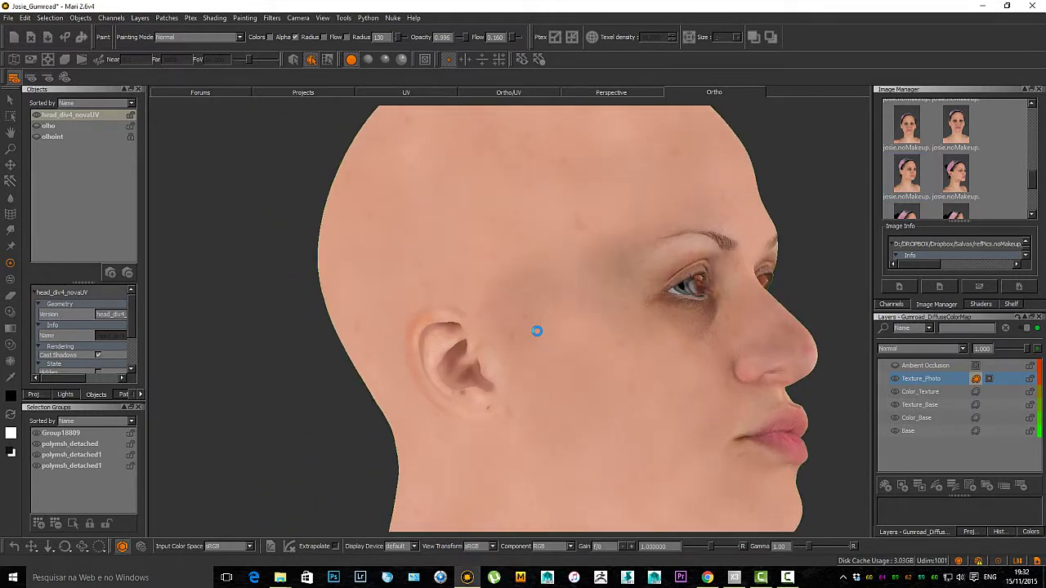
pyautogui.click(989, 379)
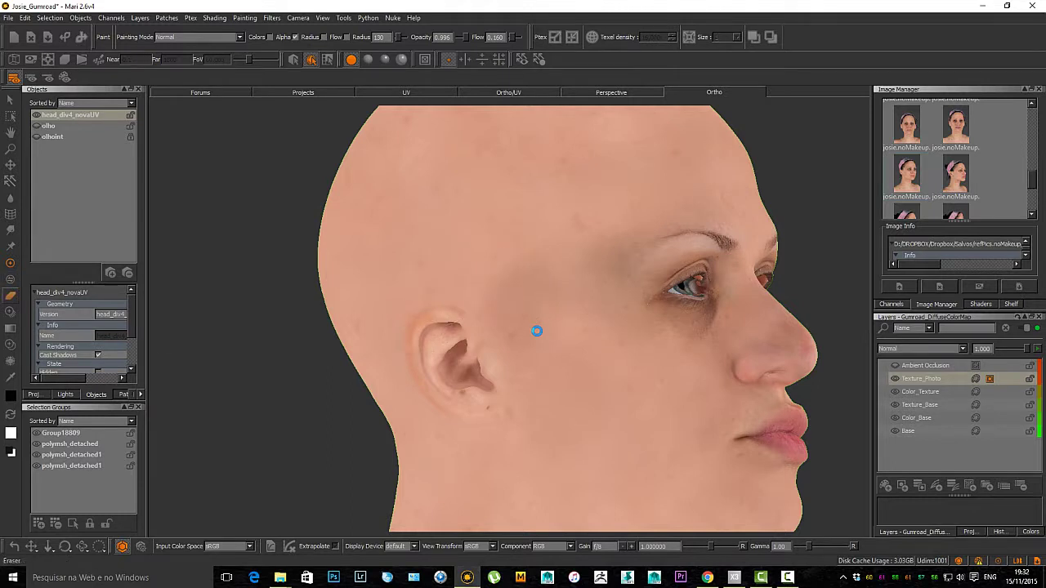
pyautogui.press('p')
pyautogui.press('x')
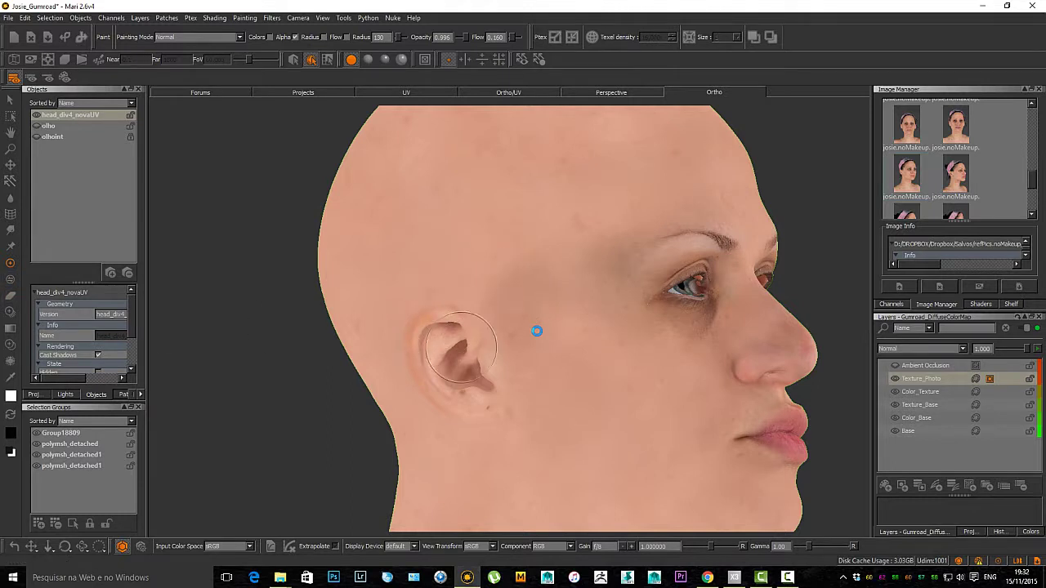
pyautogui.press('x')
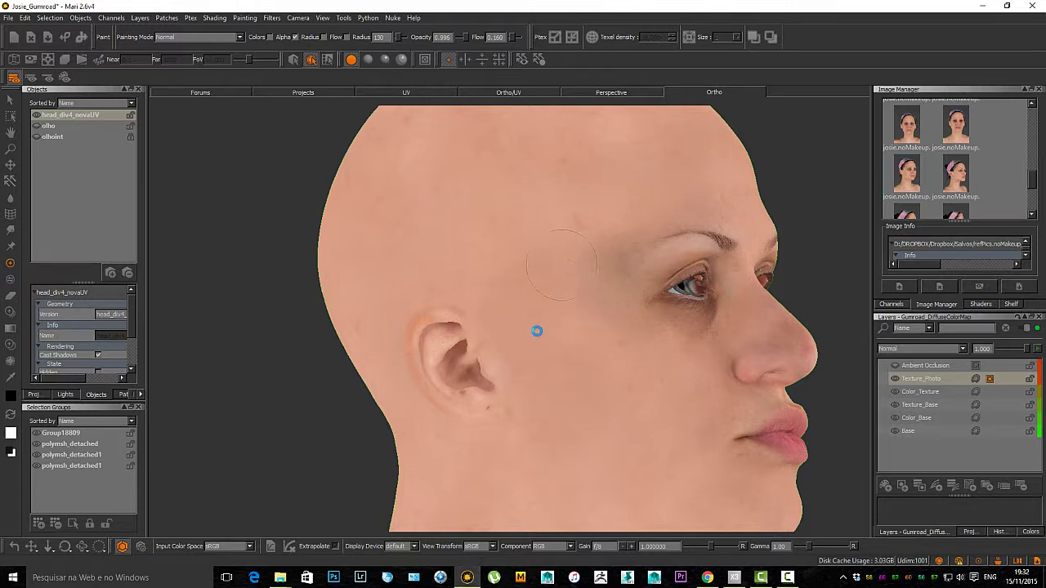
pyautogui.click(537, 331)
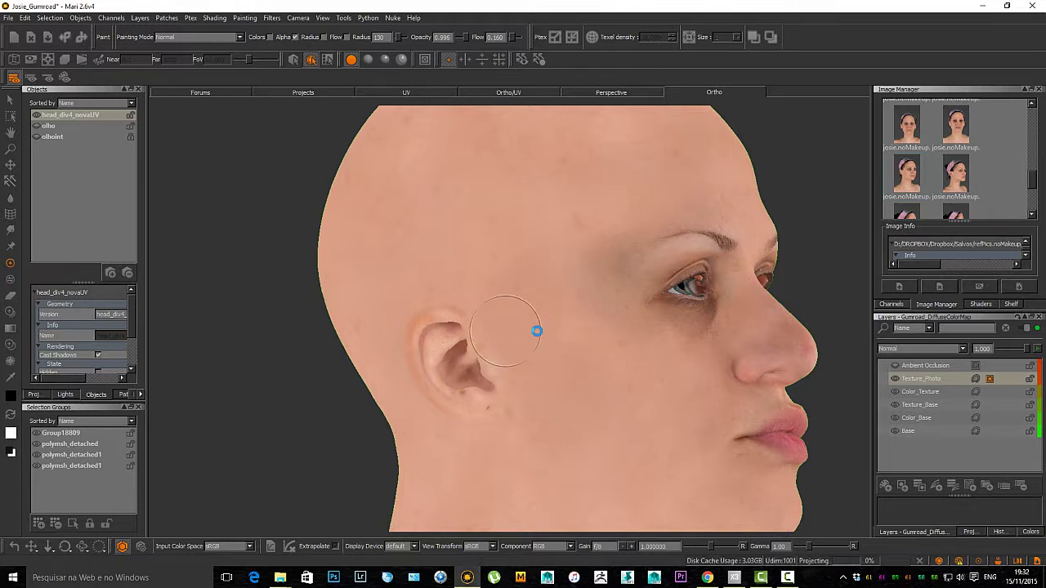
# Step: Examine the head from the front, the right profile and the left three-quarter side for remaining seams and patches
pyautogui.keyDown('alt'); pyautogui.moveTo(586, 374); pyautogui.dragTo(441, 372); pyautogui.keyUp('alt')
pyautogui.keyDown('alt'); pyautogui.moveTo(537, 331); pyautogui.dragTo(458, 331, button='right'); pyautogui.keyUp('alt')
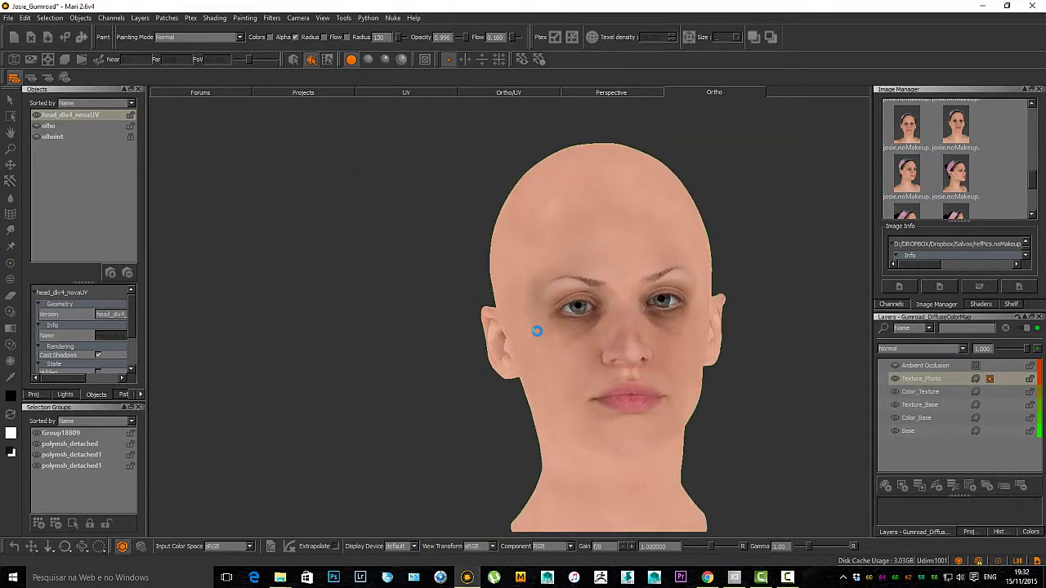
pyautogui.keyDown('alt'); pyautogui.moveTo(537, 331); pyautogui.dragTo(486, 287, button='middle'); pyautogui.keyUp('alt')
pyautogui.keyDown('alt'); pyautogui.moveTo(537, 331); pyautogui.dragTo(654, 331, button='right'); pyautogui.keyUp('alt')
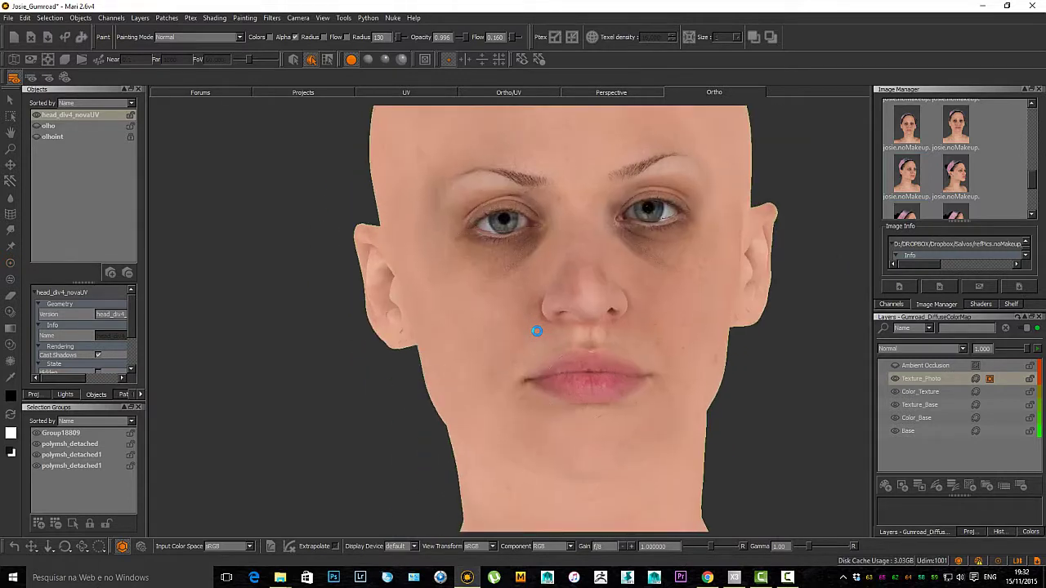
pyautogui.keyDown('alt'); pyautogui.moveTo(537, 331); pyautogui.dragTo(605, 331); pyautogui.keyUp('alt')
pyautogui.keyDown('alt'); pyautogui.moveTo(537, 331); pyautogui.dragTo(435, 229, button='middle'); pyautogui.keyUp('alt')
pyautogui.keyDown('alt'); pyautogui.moveTo(537, 331); pyautogui.dragTo(483, 331, button='right'); pyautogui.keyUp('alt')
pyautogui.keyDown('alt'); pyautogui.moveTo(537, 331); pyautogui.dragTo(621, 331); pyautogui.keyUp('alt')
pyautogui.keyDown('alt'); pyautogui.moveTo(537, 331); pyautogui.dragTo(657, 355, button='middle'); pyautogui.keyUp('alt')
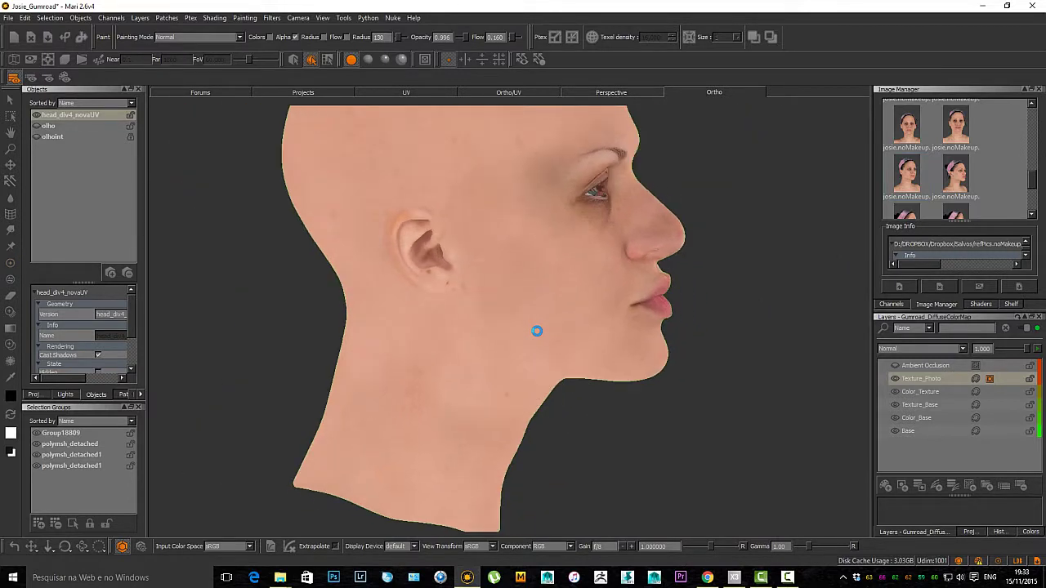
pyautogui.keyDown('alt'); pyautogui.moveTo(537, 331); pyautogui.dragTo(478, 331, button='right'); pyautogui.keyUp('alt')
pyautogui.keyDown('alt'); pyautogui.moveTo(537, 331); pyautogui.dragTo(547, 377, button='middle'); pyautogui.keyUp('alt')
pyautogui.keyDown('alt'); pyautogui.moveTo(537, 331); pyautogui.dragTo(537, 331); pyautogui.keyUp('alt')
pyautogui.scroll(5, 537, 331)
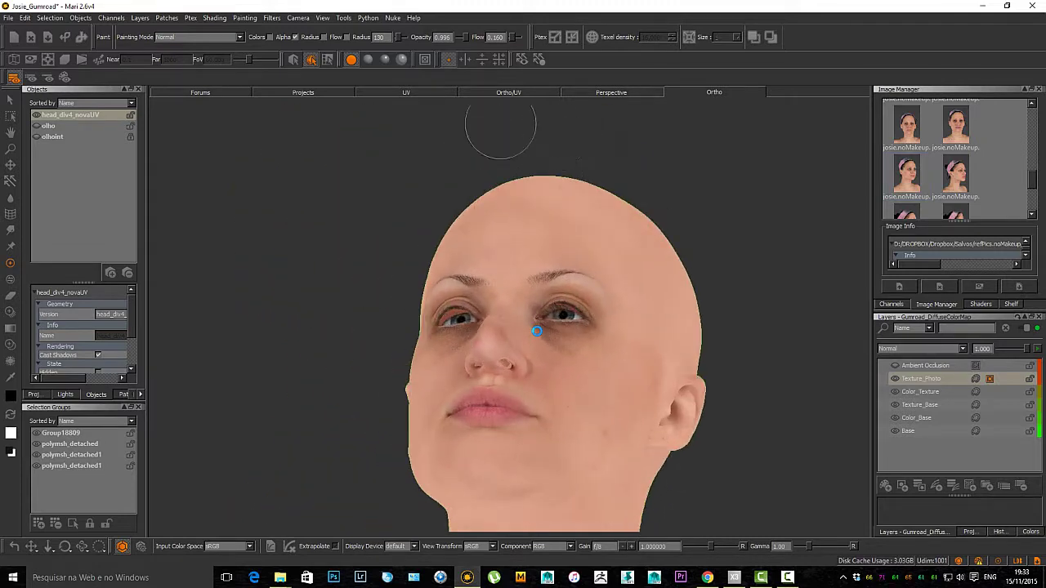
# Step: In the combined 3D and UV view, mask out the jagged photo remnants inside the left nostril with a radius 80 brush
pyautogui.press('b')
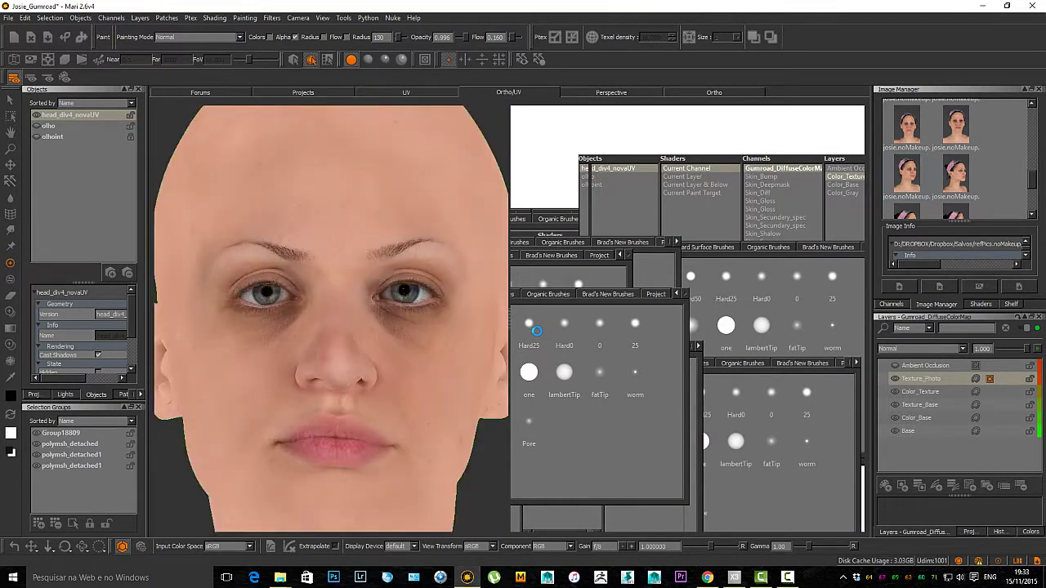
pyautogui.keyDown('alt'); pyautogui.moveTo(584, 322); pyautogui.dragTo(537, 332, button='right'); pyautogui.keyUp('alt')
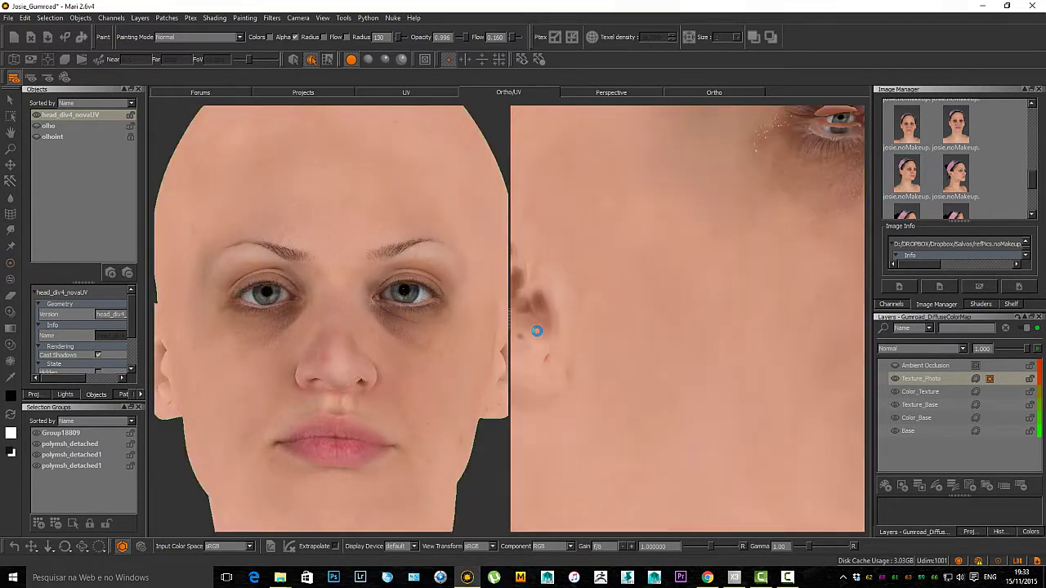
pyautogui.moveTo(850, 316)
pyautogui.keyDown('alt'); pyautogui.mouseDown(button='middle')
pyautogui.moveTo(730, 316)
pyautogui.moveTo(577, 256)
pyautogui.moveTo(595, 320)
pyautogui.mouseUp(button='middle'); pyautogui.keyUp('alt')
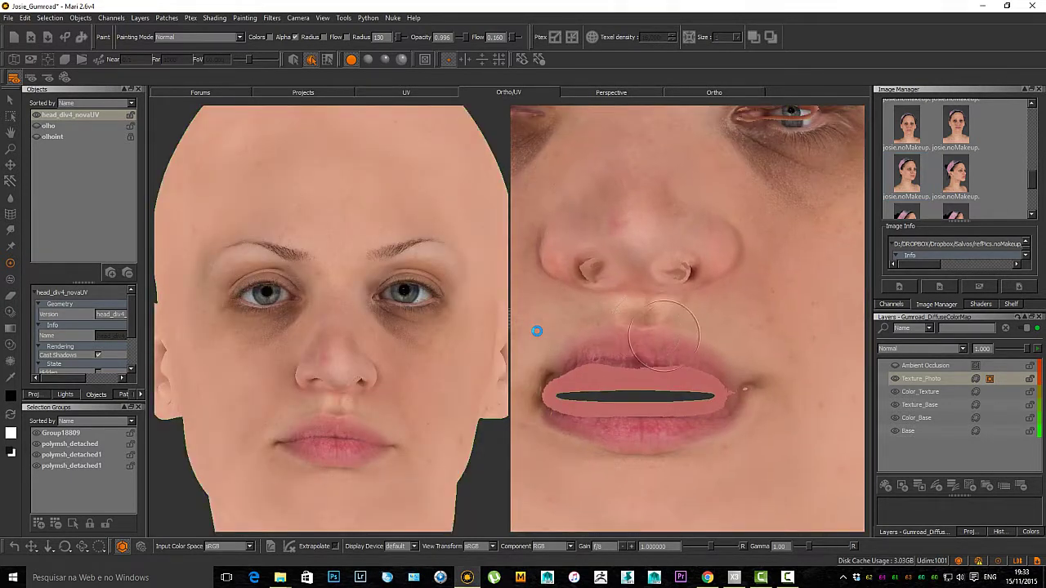
pyautogui.keyDown('alt'); pyautogui.moveTo(616, 315); pyautogui.dragTo(650, 317, button='right'); pyautogui.keyUp('alt')
pyautogui.keyDown('alt'); pyautogui.moveTo(631, 328); pyautogui.dragTo(709, 333, button='middle'); pyautogui.keyUp('alt')
pyautogui.scroll(3, 623, 282)
pyautogui.keyDown('alt'); pyautogui.moveTo(622, 282); pyautogui.dragTo(599, 335, button='middle'); pyautogui.keyUp('alt')
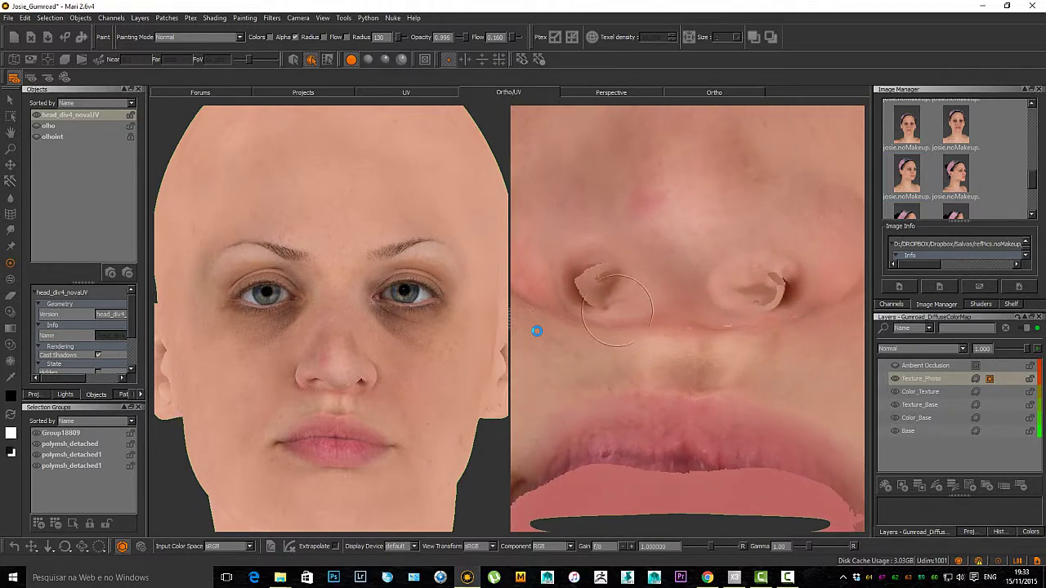
pyautogui.keyDown('alt'); pyautogui.moveTo(599, 335); pyautogui.dragTo(633, 335, button='right'); pyautogui.keyUp('alt')
pyautogui.keyDown('alt'); pyautogui.moveTo(633, 335); pyautogui.dragTo(558, 348, button='middle'); pyautogui.keyUp('alt')
pyautogui.keyDown('alt'); pyautogui.moveTo(557, 347); pyautogui.dragTo(596, 347, button='right'); pyautogui.keyUp('alt')
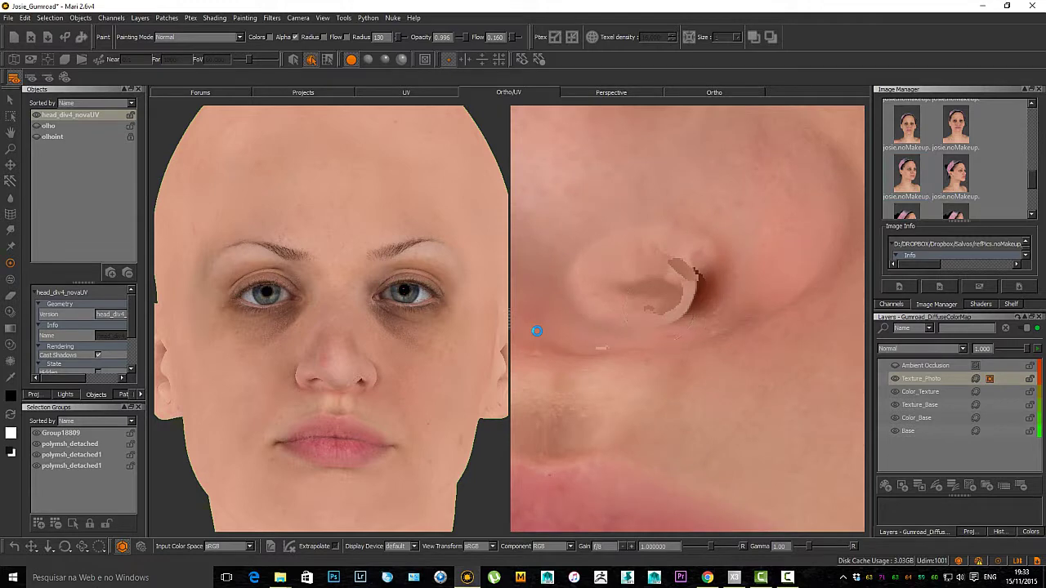
pyautogui.moveTo(689, 293); pyautogui.dragTo(670, 292)
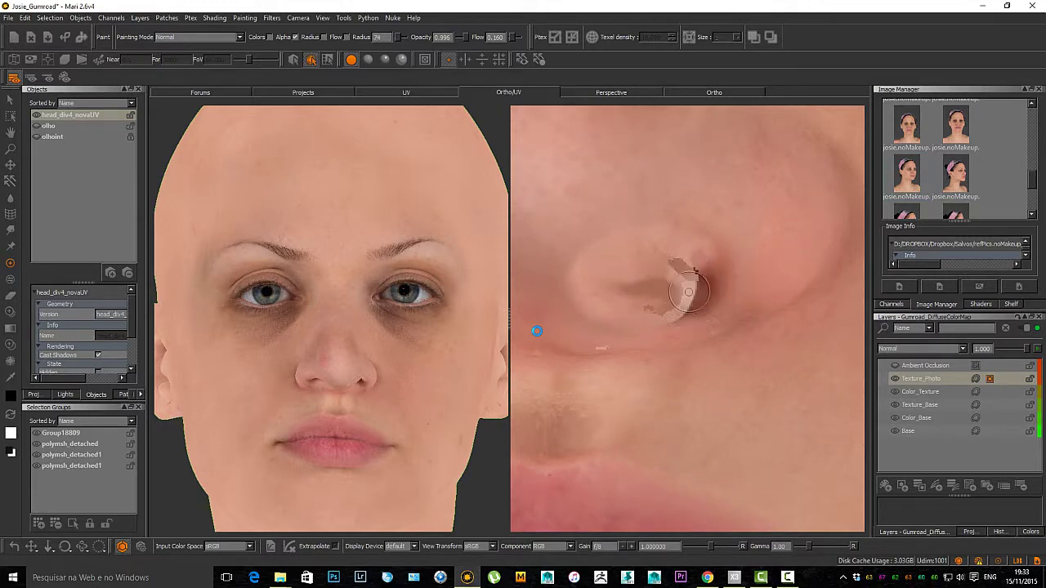
pyautogui.keyDown('alt'); pyautogui.moveTo(384, 343); pyautogui.dragTo(372, 315); pyautogui.keyUp('alt')
pyautogui.scroll(5, 327, 352)
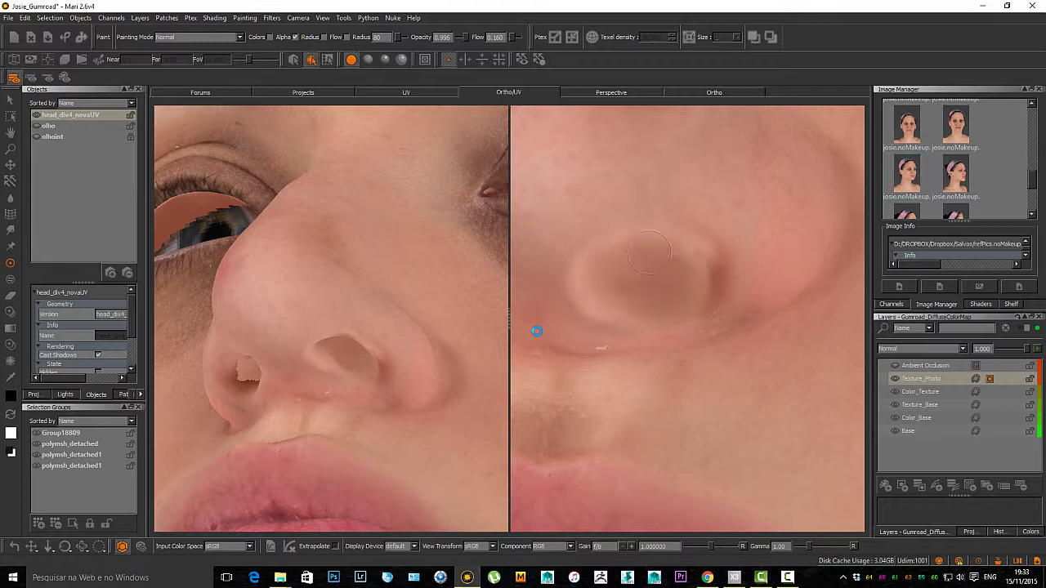
# Step: Undo the last mask stroke at the left nostril, refine its rim, and mask the photo remnants inside the right nostril
pyautogui.hotkey('ctrl', 'z')
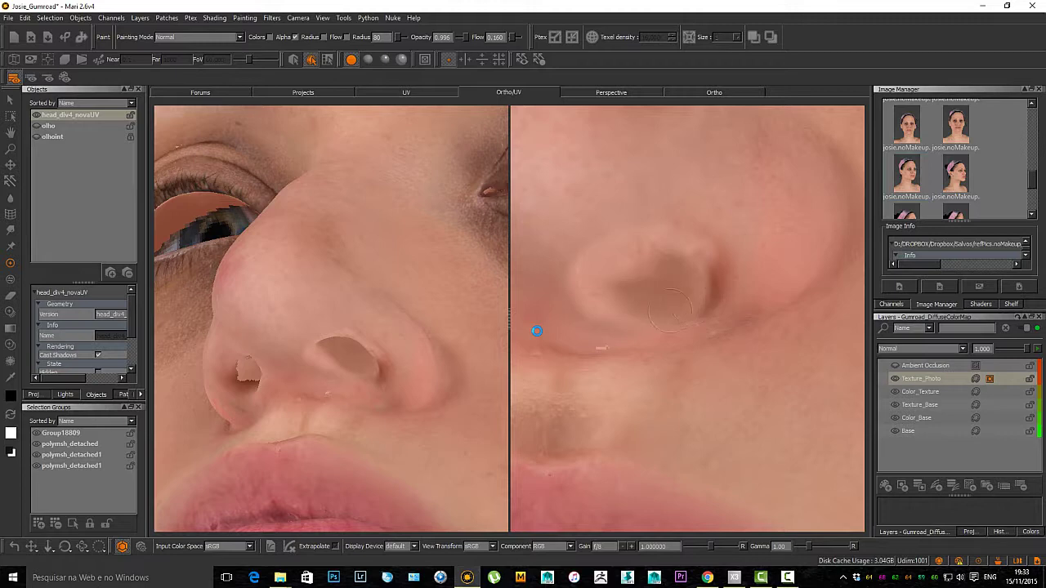
pyautogui.moveTo(697, 274); pyautogui.dragTo(708, 288)
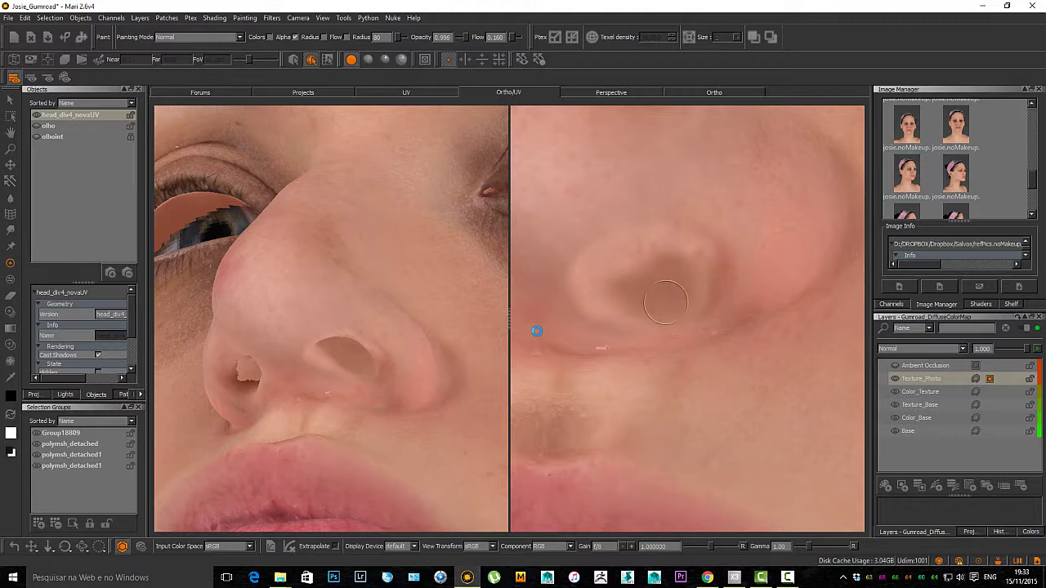
pyautogui.press('b')
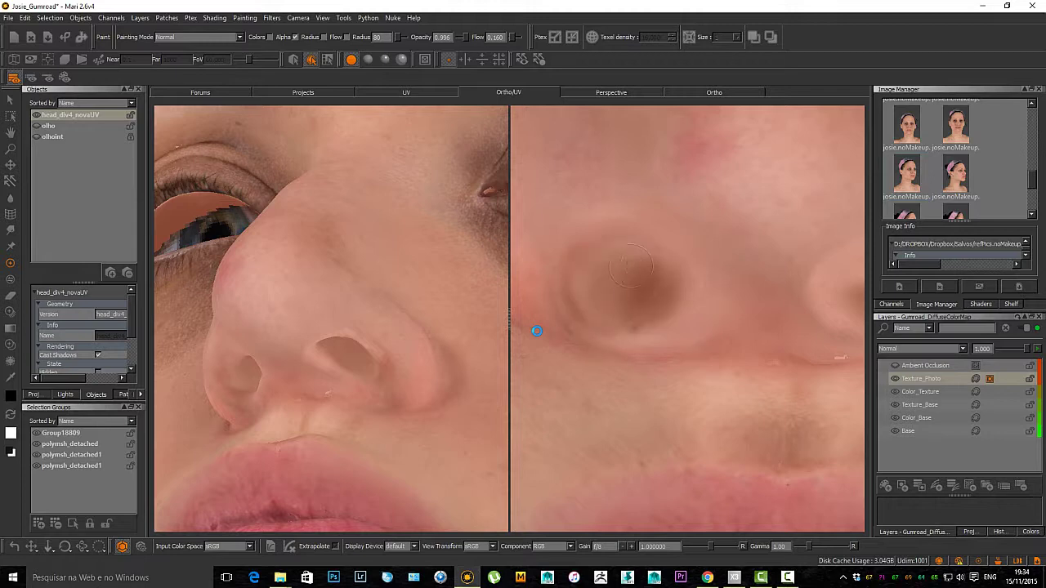
pyautogui.moveTo(603, 299); pyautogui.dragTo(617, 317)
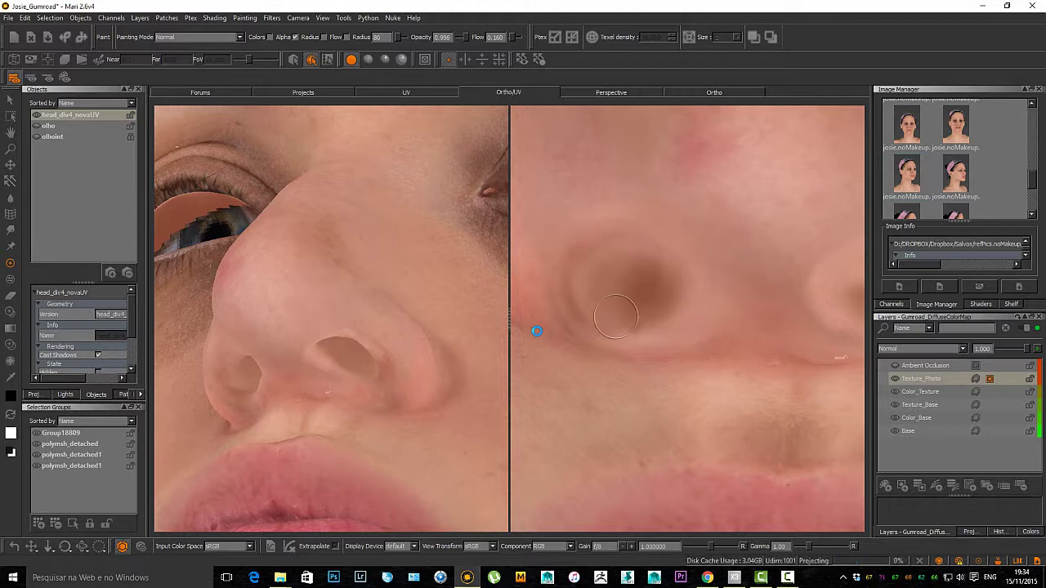
# Step: Paint sampled skin colours around the left nostril's rim on the Texture_Photo layer to blend it into the surrounding skin
pyautogui.keyDown('alt'); pyautogui.moveTo(851, 298); pyautogui.dragTo(640, 304, button='middle'); pyautogui.keyUp('alt')
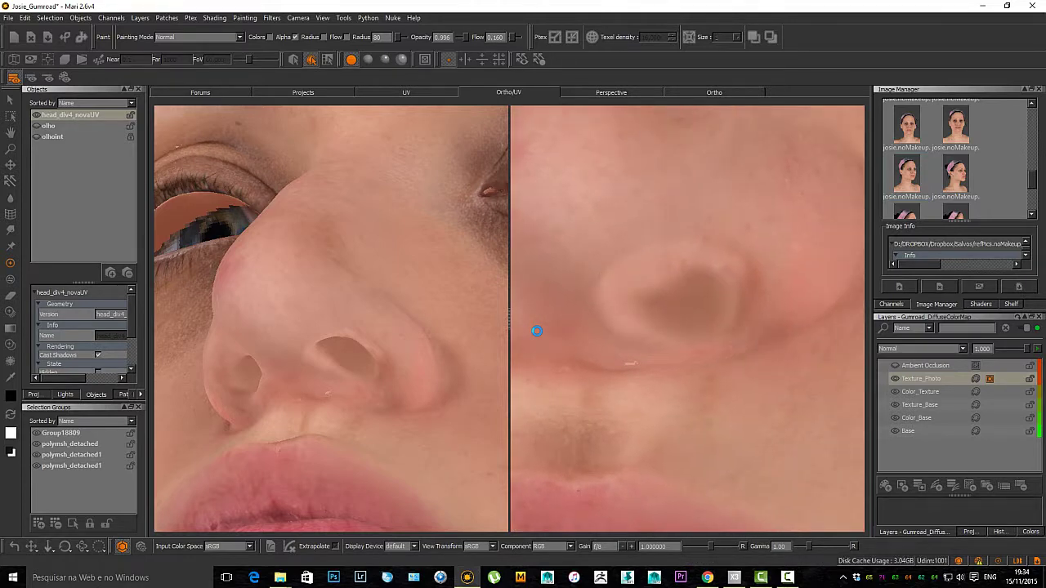
pyautogui.click(976, 379)
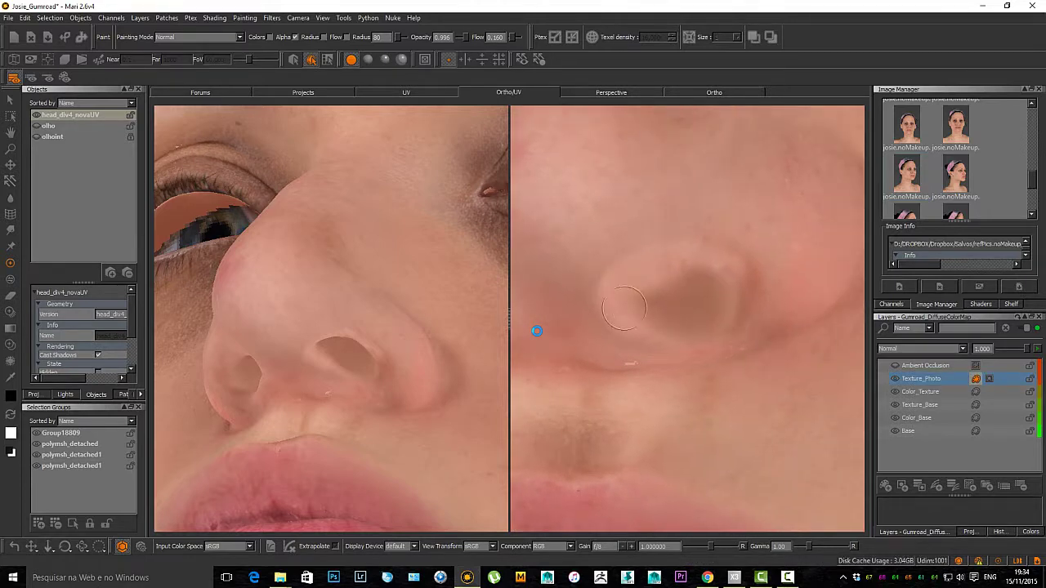
pyautogui.press('c')
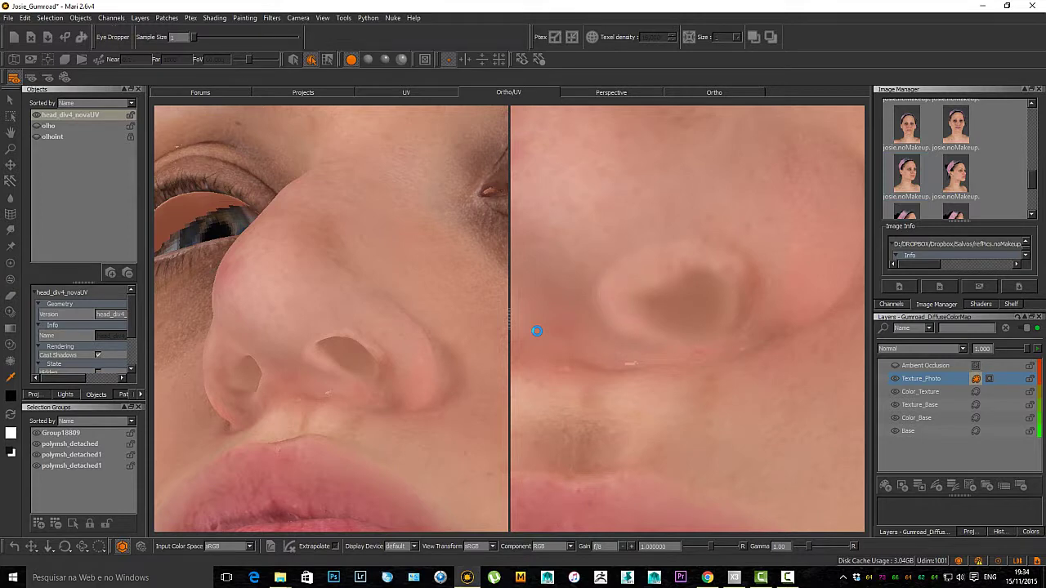
pyautogui.press('p')
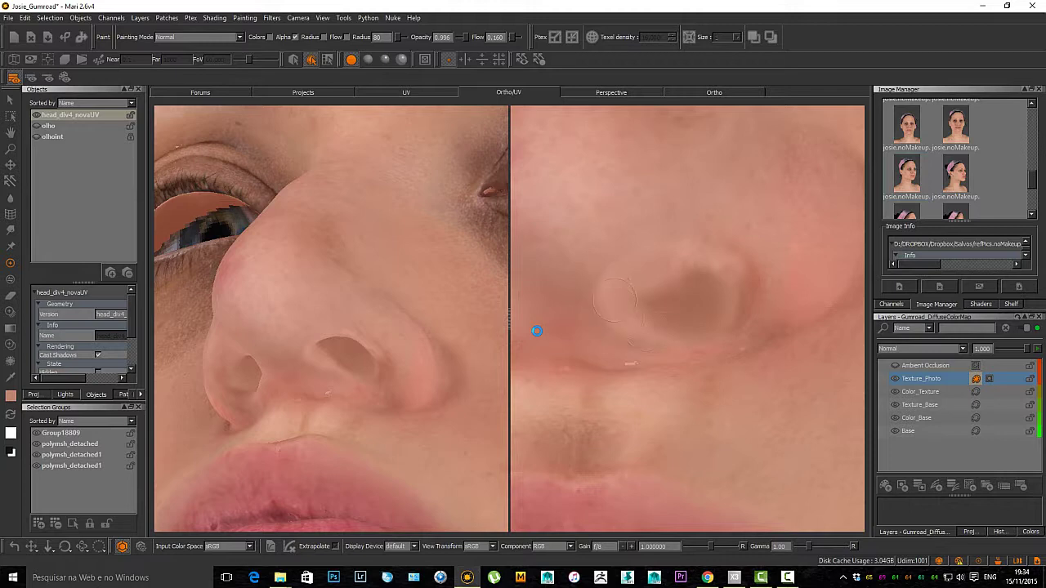
pyautogui.press('c')
pyautogui.press('p')
pyautogui.press('c')
pyautogui.press('p')
pyautogui.press('c')
pyautogui.press('p')
pyautogui.press('c')
pyautogui.press('p')
pyautogui.moveTo(620, 270)
pyautogui.mouseDown()
pyautogui.moveTo(650, 335)
pyautogui.moveTo(691, 309)
pyautogui.moveTo(678, 327)
pyautogui.moveTo(686, 324)
pyautogui.mouseUp()
pyautogui.press('b')
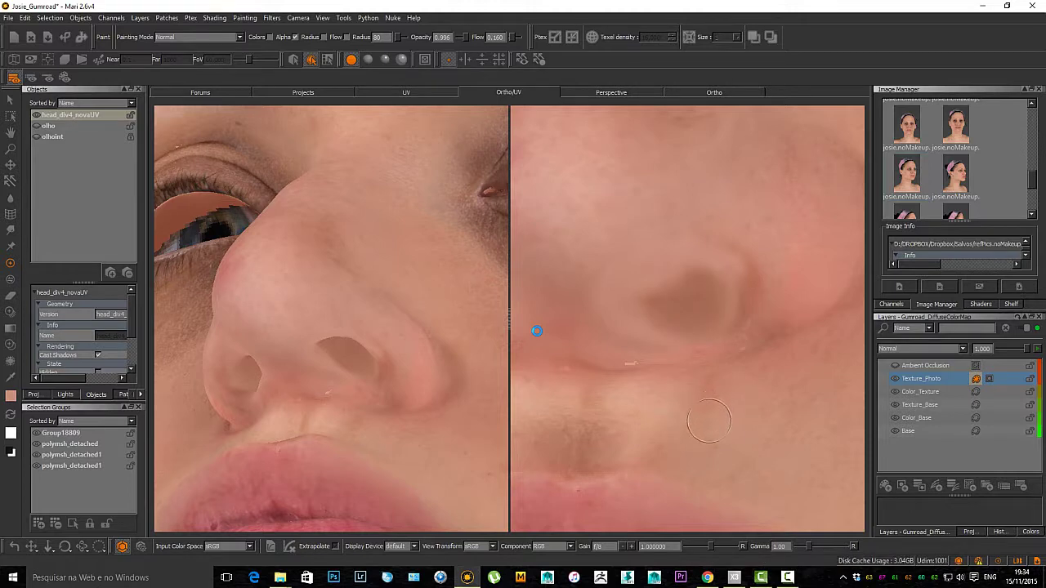
# Step: Examine the lips in the UV view and the whole face in the 3D view for remaining projection flaws
pyautogui.keyDown('alt'); pyautogui.moveTo(682, 417); pyautogui.dragTo(633, 409, button='right'); pyautogui.keyUp('alt')
pyautogui.keyDown('alt'); pyautogui.moveTo(646, 409); pyautogui.dragTo(622, 290, button='middle'); pyautogui.keyUp('alt')
pyautogui.scroll(2, 536, 330)
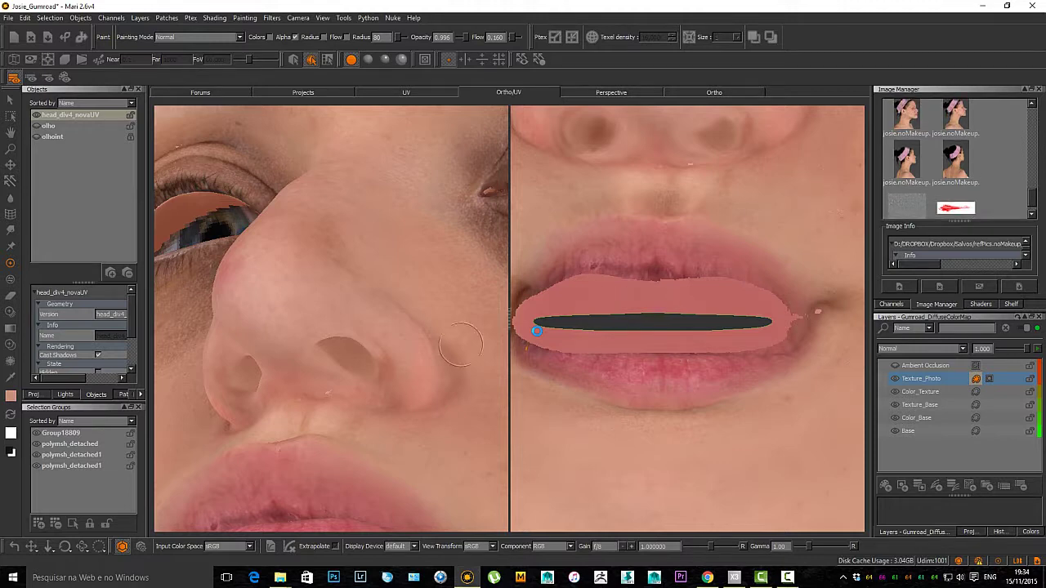
pyautogui.keyDown('alt'); pyautogui.moveTo(386, 358); pyautogui.dragTo(399, 409); pyautogui.keyUp('alt')
pyautogui.keyDown('alt'); pyautogui.moveTo(398, 409); pyautogui.dragTo(310, 392, button='right'); pyautogui.keyUp('alt')
pyautogui.moveTo(311, 392)
pyautogui.keyDown('alt'); pyautogui.mouseDown()
pyautogui.moveTo(327, 390)
pyautogui.moveTo(314, 384)
pyautogui.moveTo(322, 376)
pyautogui.mouseUp(); pyautogui.keyUp('alt')
# Step: Try masking the projected photo at the outer corner of the left eye in the UV view
pyautogui.keyDown('alt'); pyautogui.moveTo(787, 130); pyautogui.dragTo(748, 350, button='middle'); pyautogui.keyUp('alt')
pyautogui.moveTo(753, 119)
pyautogui.keyDown('alt'); pyautogui.mouseDown(button='middle')
pyautogui.moveTo(748, 323)
pyautogui.moveTo(610, 310)
pyautogui.mouseUp(button='middle'); pyautogui.keyUp('alt')
pyautogui.moveTo(657, 273)
pyautogui.keyDown('alt'); pyautogui.mouseDown(button='right')
pyautogui.moveTo(701, 258)
pyautogui.moveTo(694, 250)
pyautogui.mouseUp(button='right'); pyautogui.keyUp('alt')
pyautogui.click(710, 236)
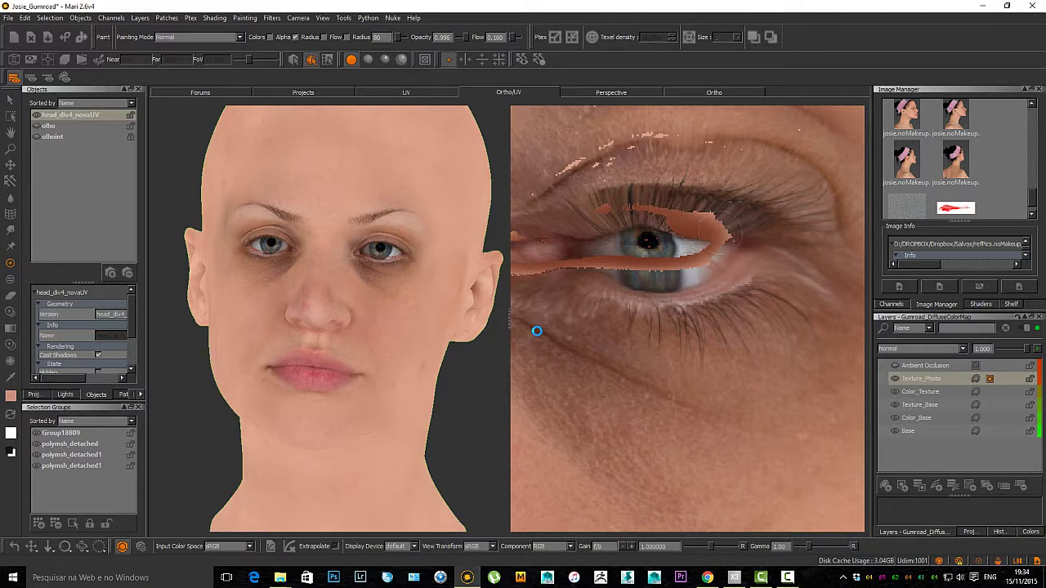
pyautogui.press('d')
pyautogui.press('x')
pyautogui.moveTo(723, 249)
pyautogui.mouseDown()
pyautogui.moveTo(730, 237)
pyautogui.moveTo(754, 236)
pyautogui.moveTo(729, 259)
pyautogui.mouseUp()
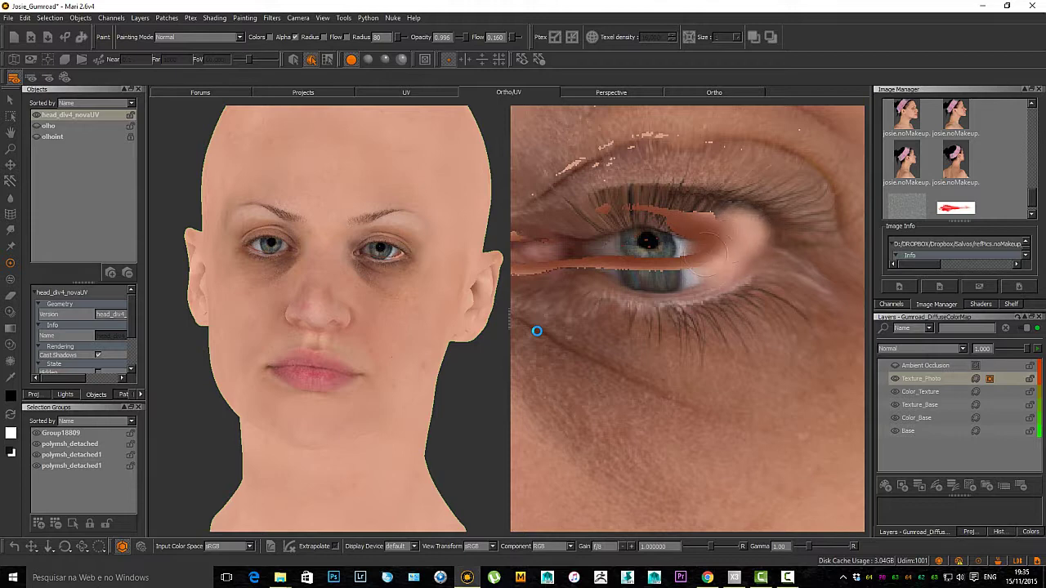
pyautogui.hotkey('ctrl', 'z')
# Step: Try masking the eyeball remnants and outer corner of the left eye in close-up, and undo those strokes
pyautogui.keyDown('alt'); pyautogui.moveTo(403, 309); pyautogui.dragTo(393, 241, button='right'); pyautogui.keyUp('alt')
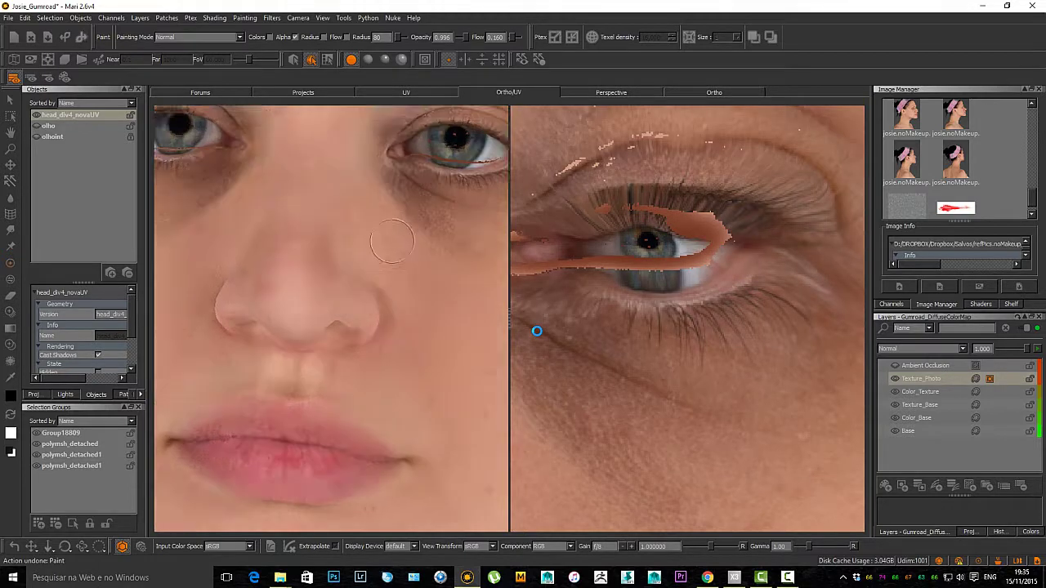
pyautogui.keyDown('alt'); pyautogui.moveTo(393, 241); pyautogui.dragTo(299, 335, button='middle'); pyautogui.keyUp('alt')
pyautogui.keyDown('alt'); pyautogui.moveTo(298, 335); pyautogui.dragTo(351, 278, button='right'); pyautogui.keyUp('alt')
pyautogui.keyDown('alt'); pyautogui.moveTo(352, 278); pyautogui.dragTo(319, 351, button='middle'); pyautogui.keyUp('alt')
pyautogui.keyDown('alt'); pyautogui.moveTo(319, 351); pyautogui.dragTo(367, 327); pyautogui.keyUp('alt')
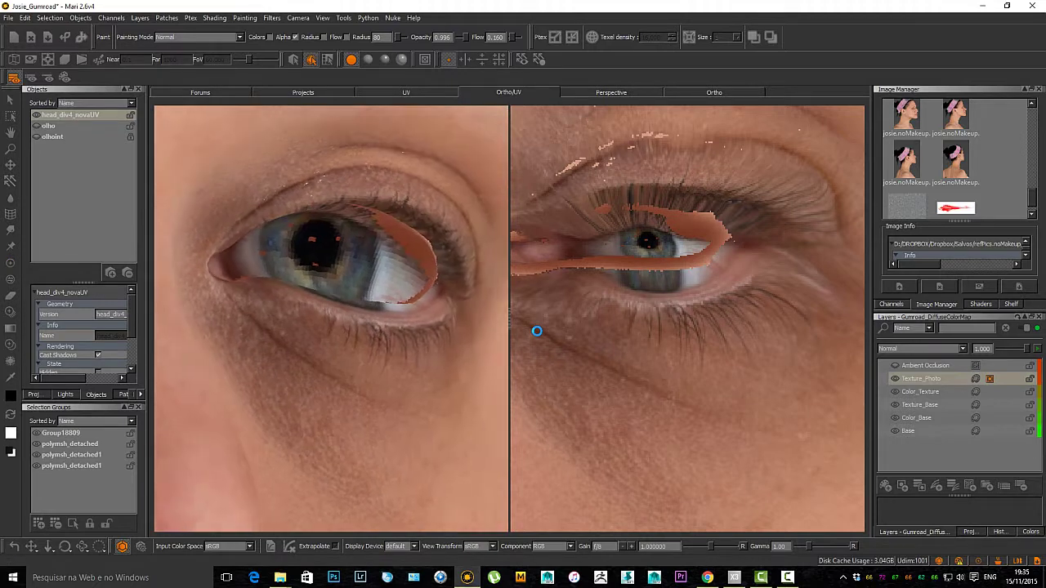
pyautogui.moveTo(417, 238)
pyautogui.keyDown('alt'); pyautogui.mouseDown()
pyautogui.moveTo(376, 238)
pyautogui.moveTo(372, 258)
pyautogui.moveTo(384, 269)
pyautogui.moveTo(382, 255)
pyautogui.moveTo(400, 250)
pyautogui.mouseUp(); pyautogui.keyUp('alt')
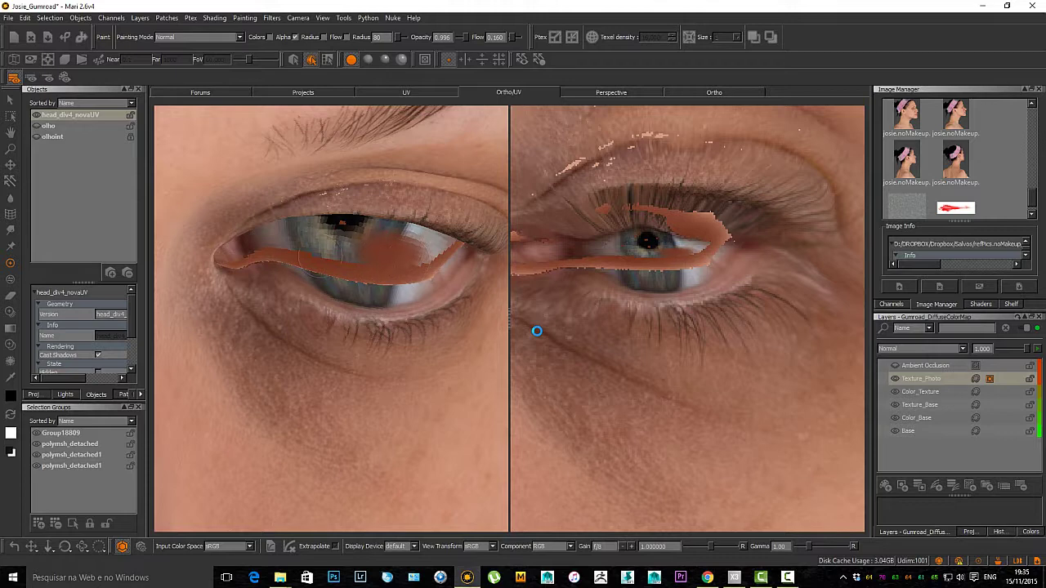
pyautogui.hotkey('ctrl', 'z')
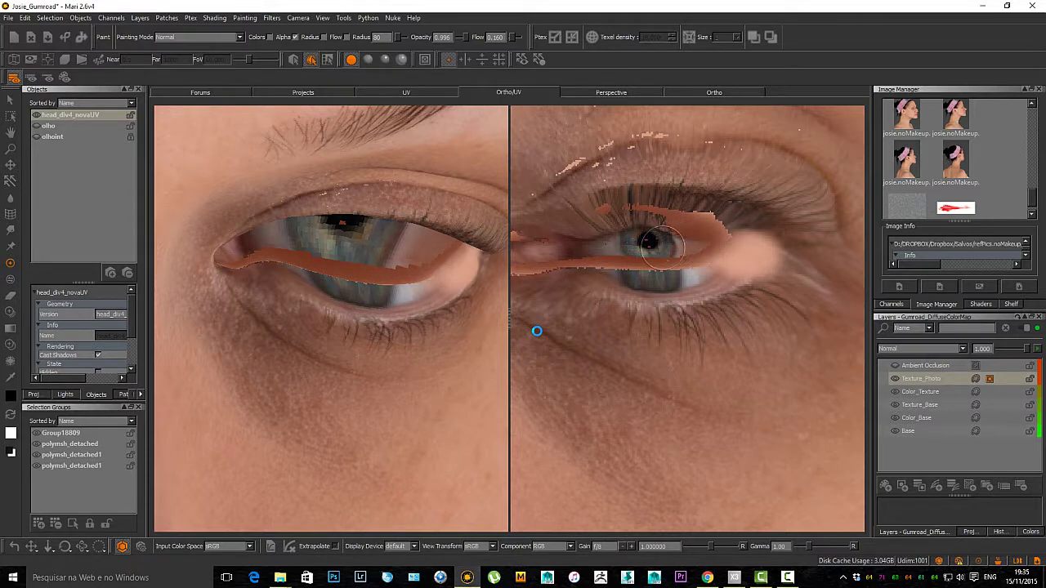
pyautogui.hotkey('ctrl', 'z')
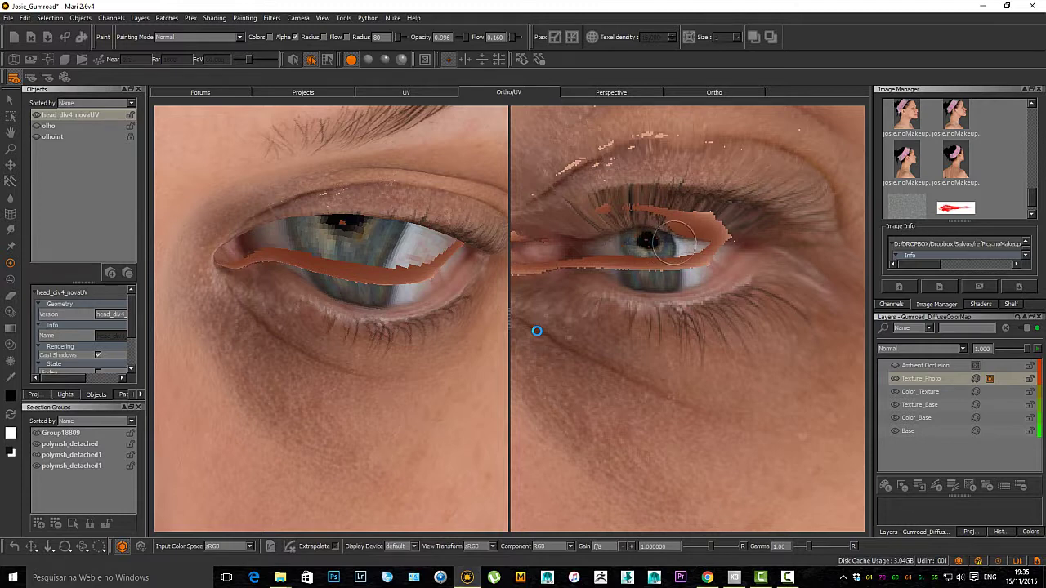
# Step: Display the olho eyeball object to compare it with the lid edges in a close-up of the left eye
pyautogui.press('j')
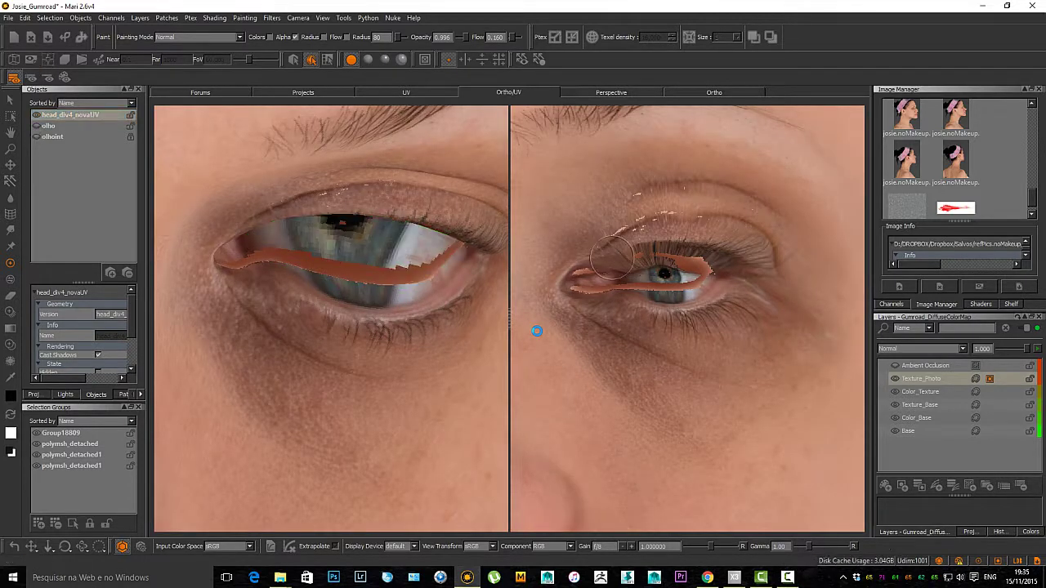
pyautogui.moveTo(336, 261)
pyautogui.keyDown('alt'); pyautogui.mouseDown()
pyautogui.moveTo(339, 239)
pyautogui.moveTo(360, 222)
pyautogui.moveTo(370, 245)
pyautogui.mouseUp(); pyautogui.keyUp('alt')
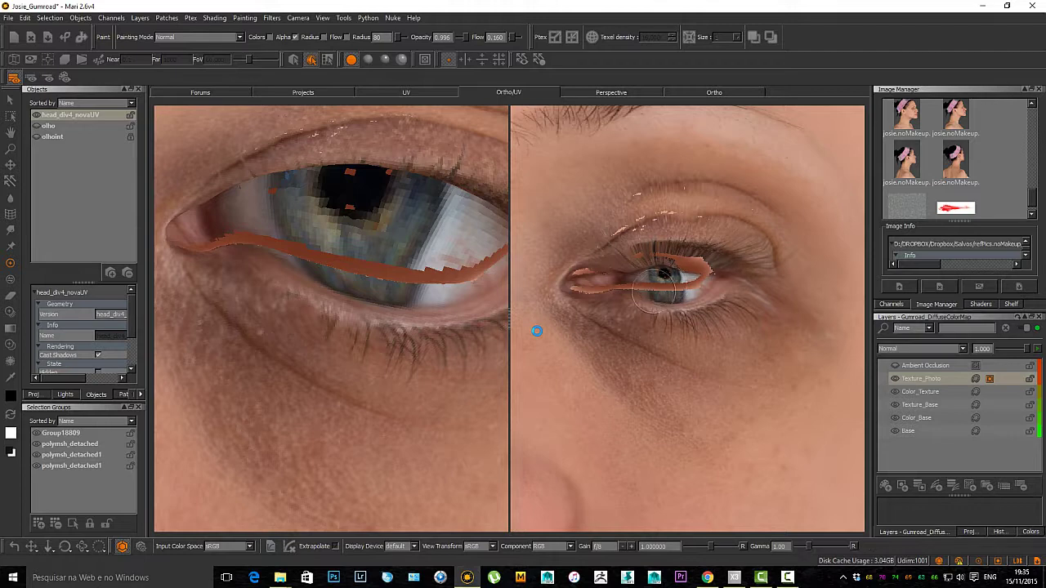
pyautogui.press('j')
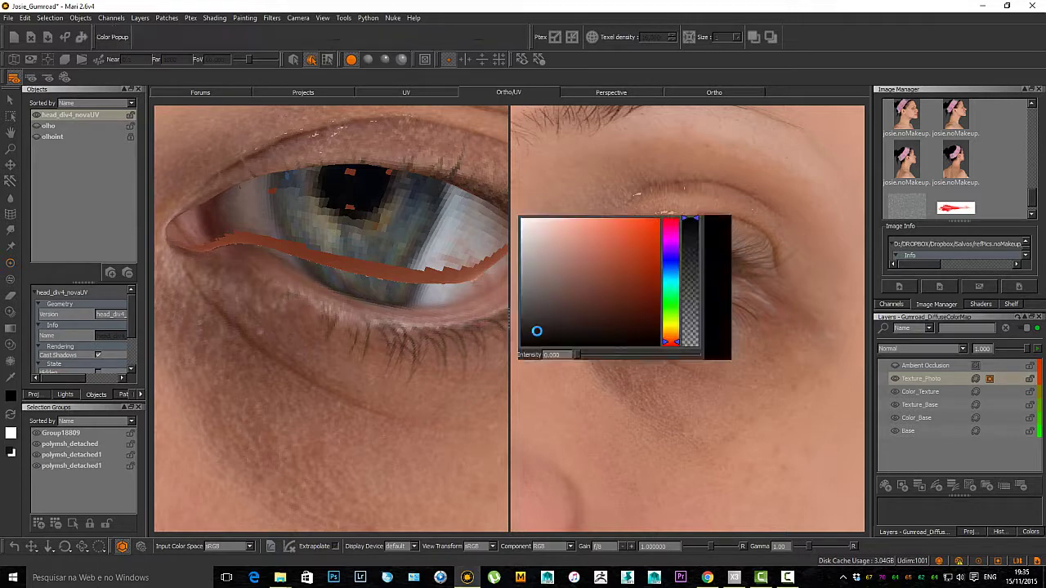
pyautogui.click(537, 331)
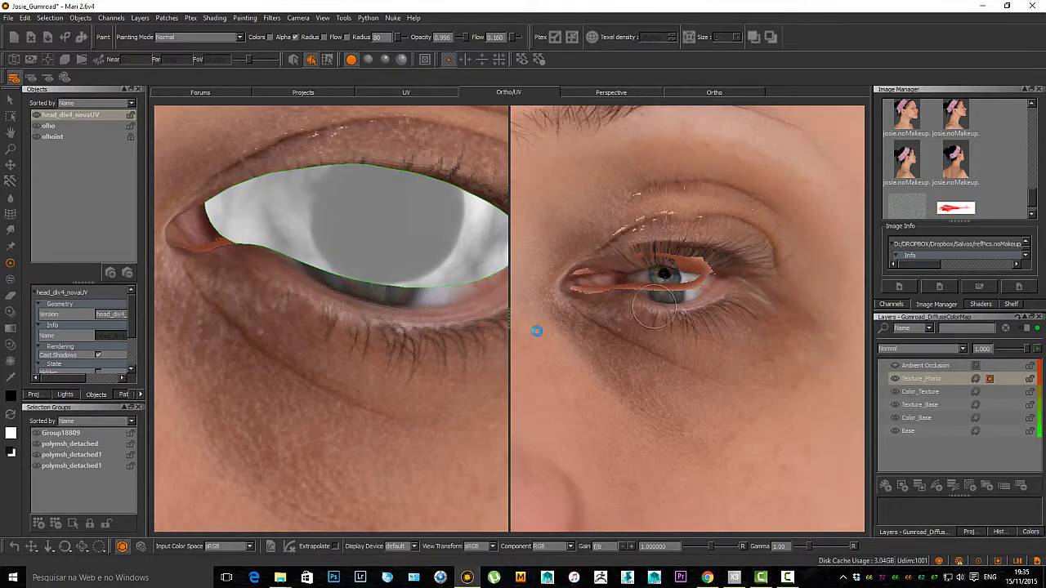
# Step: Mask out the projected iris and eye white inside the left eye in the UV view with the linear brush at radius 76
pyautogui.press('i')
pyautogui.press('k')
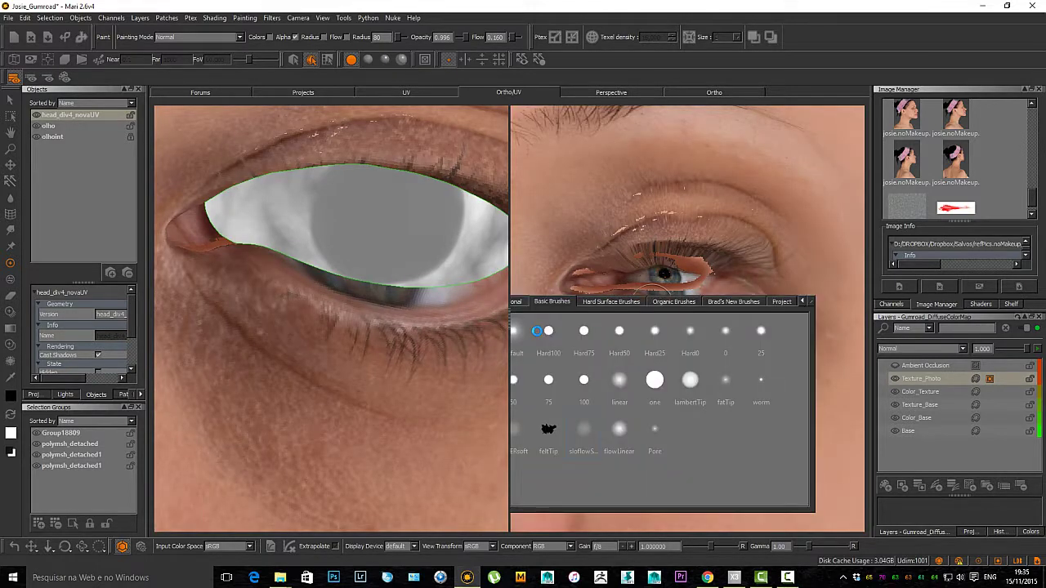
pyautogui.press('k')
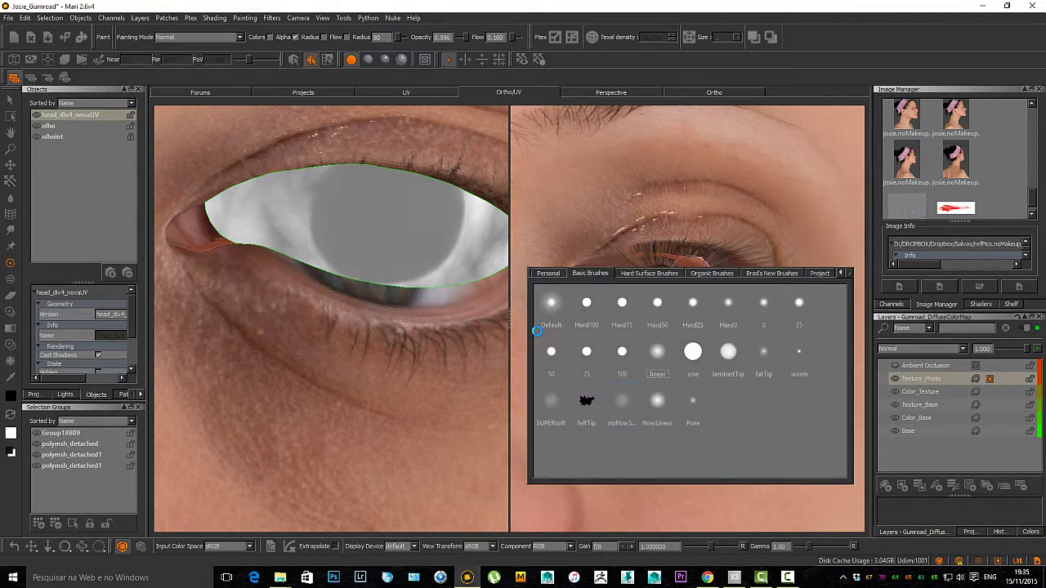
pyautogui.click(657, 353)
pyautogui.press('r')
pyautogui.moveTo(688, 286); pyautogui.dragTo(661, 287)
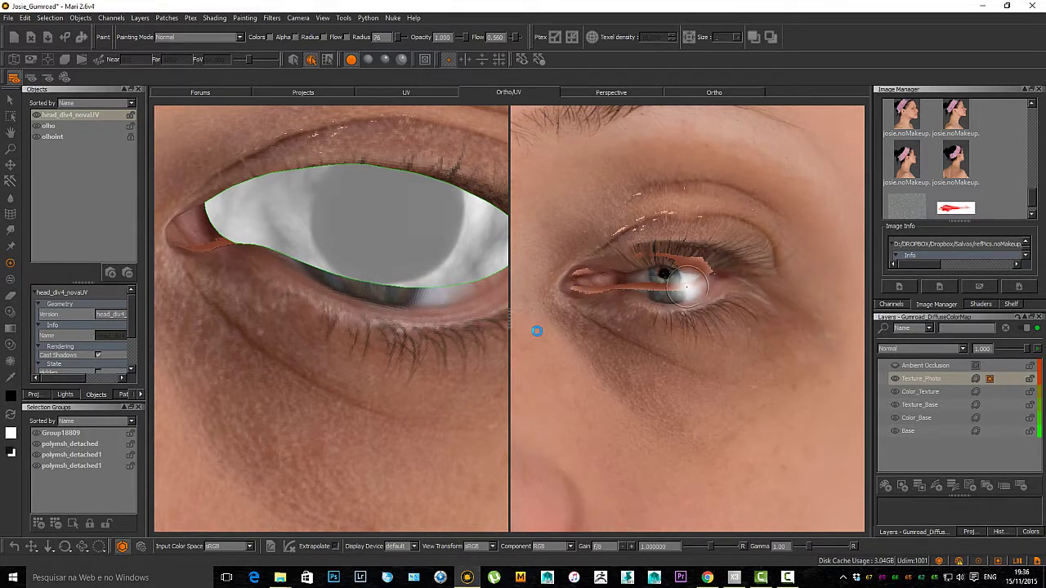
pyautogui.scroll(3, 671, 278)
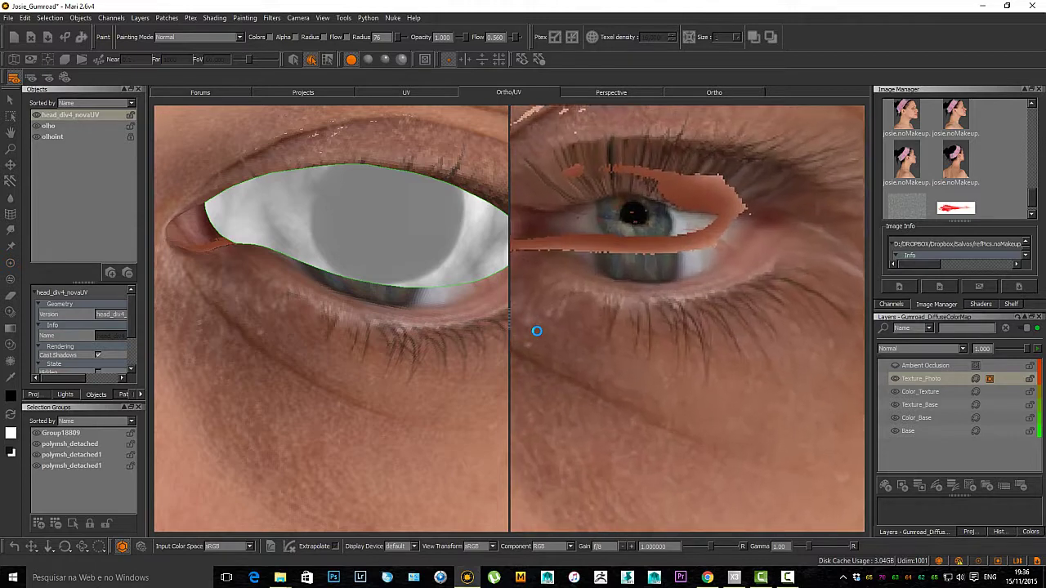
pyautogui.scroll(-1, 672, 270)
pyautogui.moveTo(676, 224)
pyautogui.mouseDown()
pyautogui.moveTo(693, 221)
pyautogui.moveTo(627, 210)
pyautogui.moveTo(616, 219)
pyautogui.mouseUp()
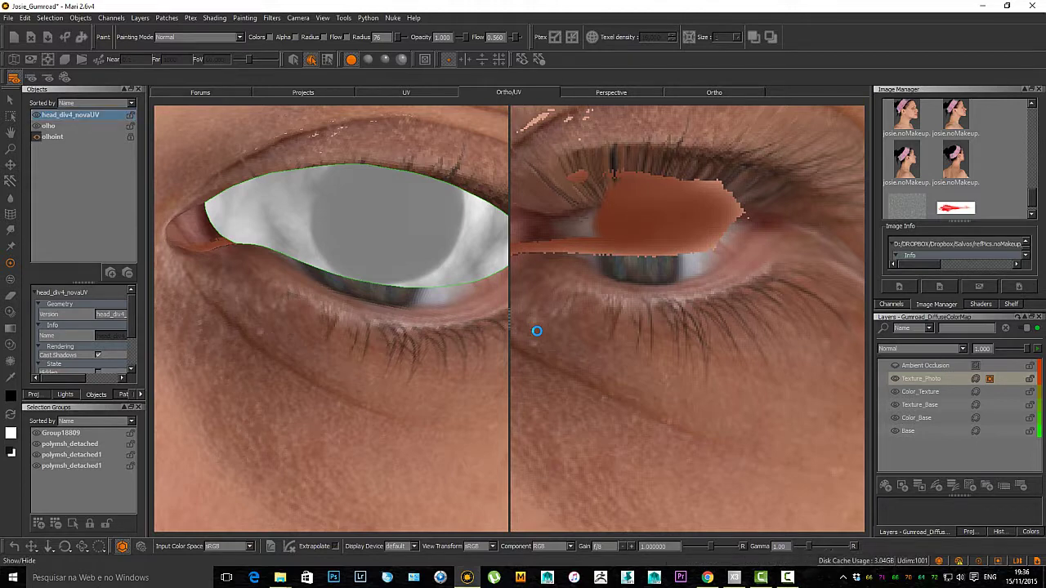
# Step: Hide the olho object and mask out the remaining projected photo up to the left eye's inner corner in the UV view
pyautogui.click(36, 125)
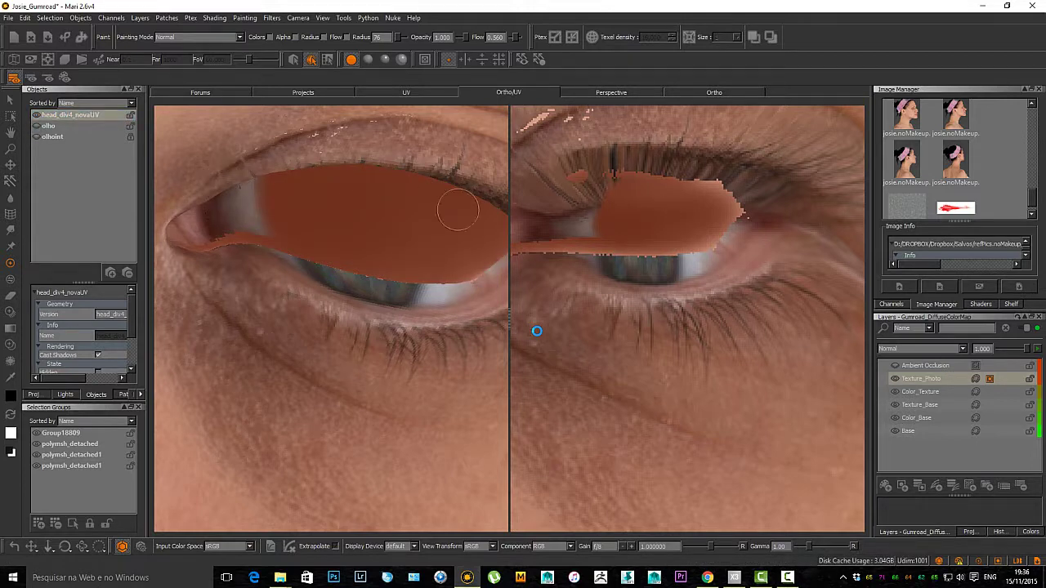
pyautogui.keyDown('alt'); pyautogui.moveTo(648, 216); pyautogui.dragTo(778, 221, button='middle'); pyautogui.keyUp('alt')
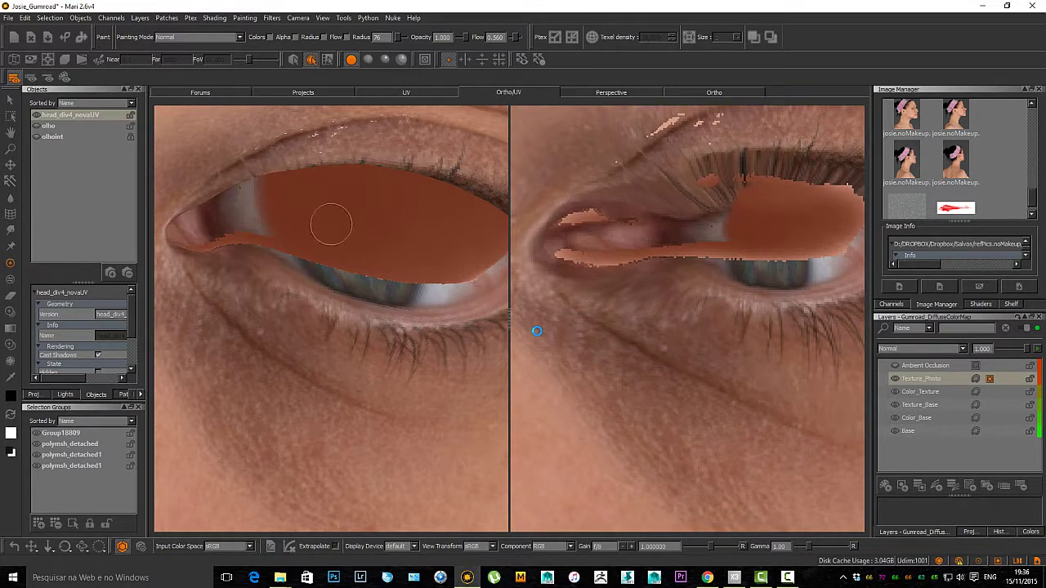
pyautogui.moveTo(327, 222)
pyautogui.keyDown('alt'); pyautogui.mouseDown()
pyautogui.moveTo(408, 247)
pyautogui.moveTo(424, 231)
pyautogui.moveTo(403, 268)
pyautogui.moveTo(414, 276)
pyautogui.mouseUp(); pyautogui.keyUp('alt')
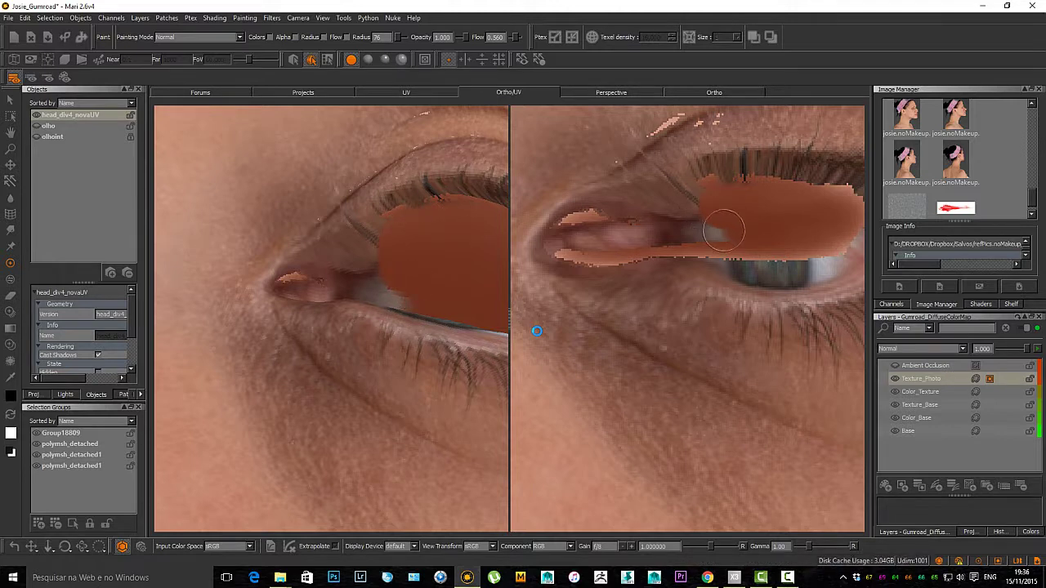
pyautogui.moveTo(684, 231)
pyautogui.mouseDown()
pyautogui.moveTo(688, 210)
pyautogui.moveTo(628, 236)
pyautogui.moveTo(553, 240)
pyautogui.moveTo(603, 214)
pyautogui.moveTo(722, 199)
pyautogui.mouseUp()
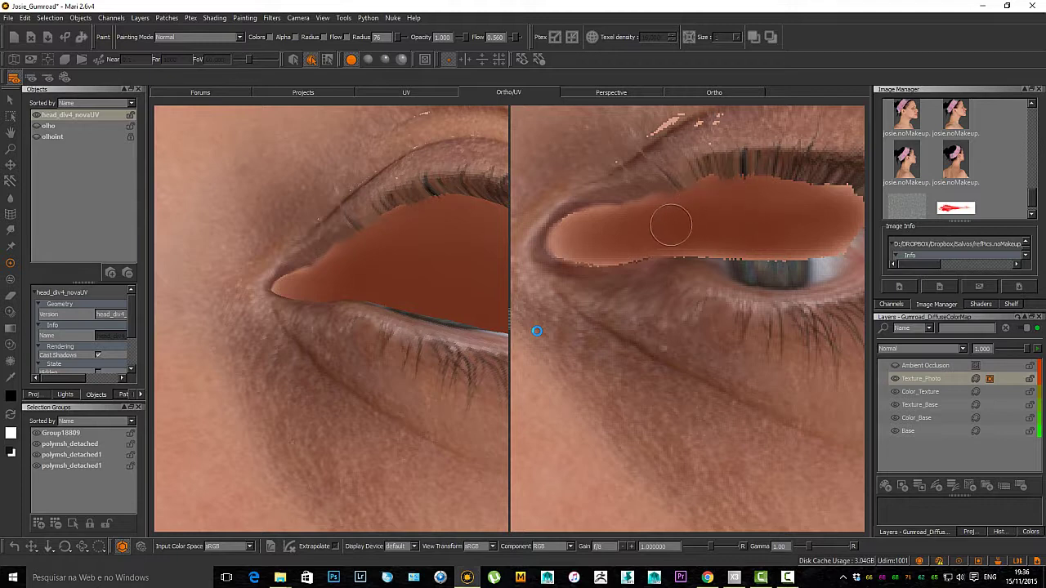
# Step: Restore some projected photo at the left eye's inner corner by painting white on the mask with a soft brush at radius 52
pyautogui.press('b')
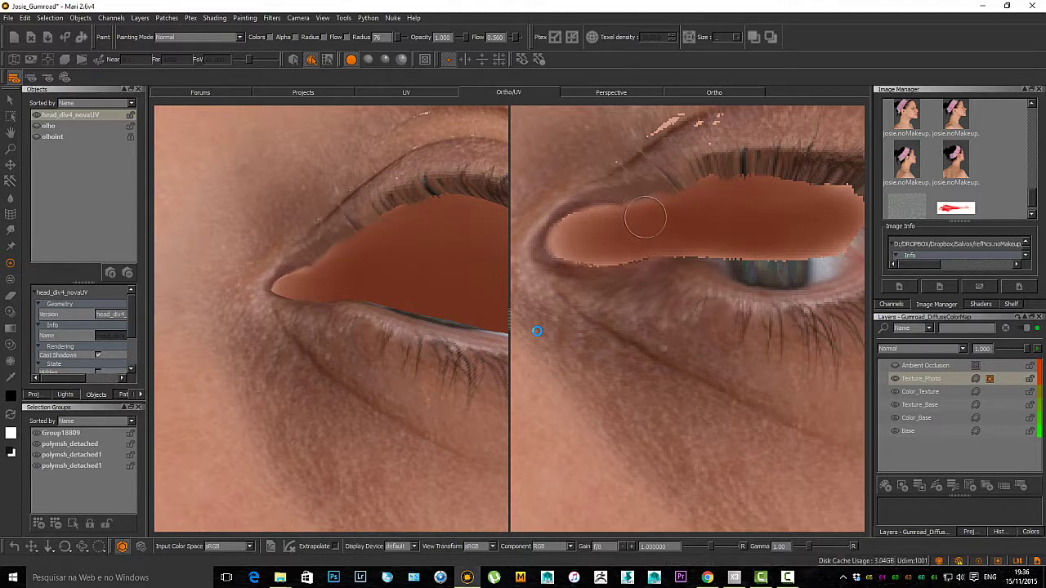
pyautogui.press('j')
pyautogui.press('b')
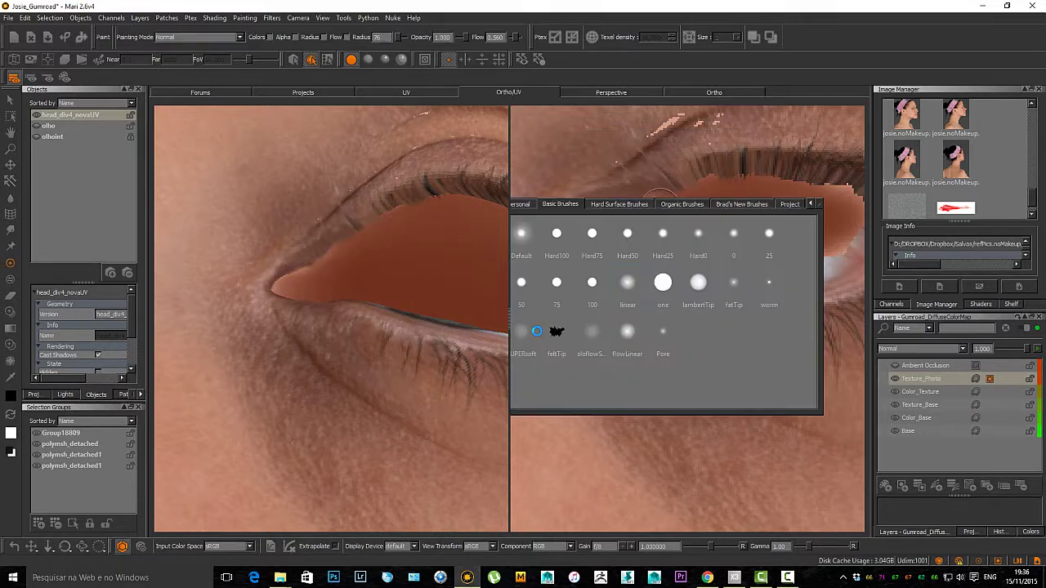
pyautogui.click(536, 331)
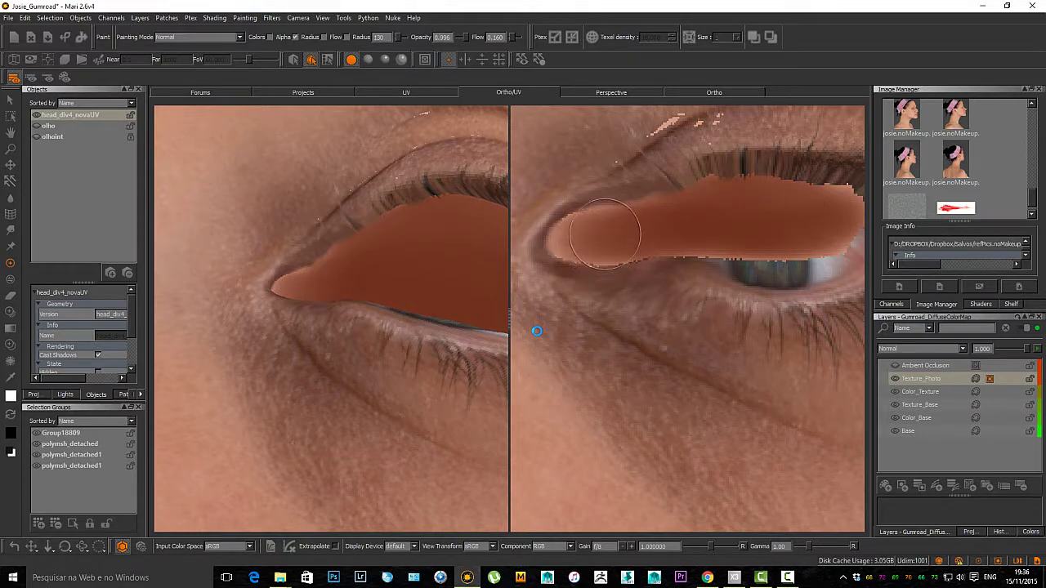
pyautogui.press('r')
pyautogui.moveTo(633, 222)
pyautogui.mouseDown()
pyautogui.moveTo(592, 214)
pyautogui.moveTo(564, 233)
pyautogui.moveTo(567, 256)
pyautogui.mouseUp()
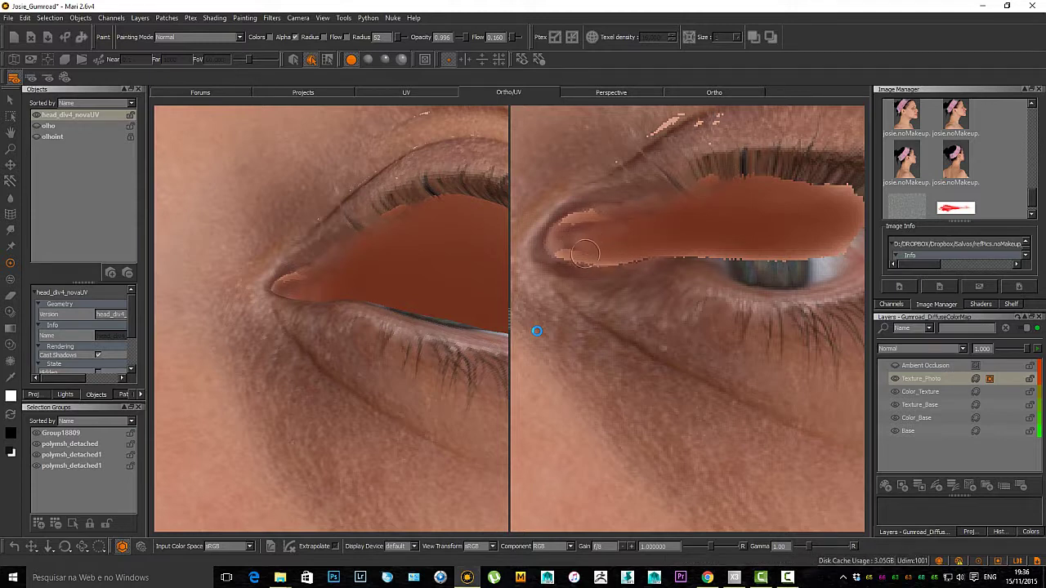
# Step: Examine the left eye's inner corner and lower lid from several angles in the 3D view
pyautogui.keyDown('alt'); pyautogui.moveTo(384, 314); pyautogui.dragTo(413, 265); pyautogui.keyUp('alt')
pyautogui.keyDown('alt'); pyautogui.moveTo(392, 286); pyautogui.dragTo(421, 286, button='right'); pyautogui.keyUp('alt')
pyautogui.moveTo(368, 277)
pyautogui.keyDown('alt'); pyautogui.mouseDown()
pyautogui.moveTo(434, 290)
pyautogui.moveTo(412, 270)
pyautogui.moveTo(387, 303)
pyautogui.mouseUp(); pyautogui.keyUp('alt')
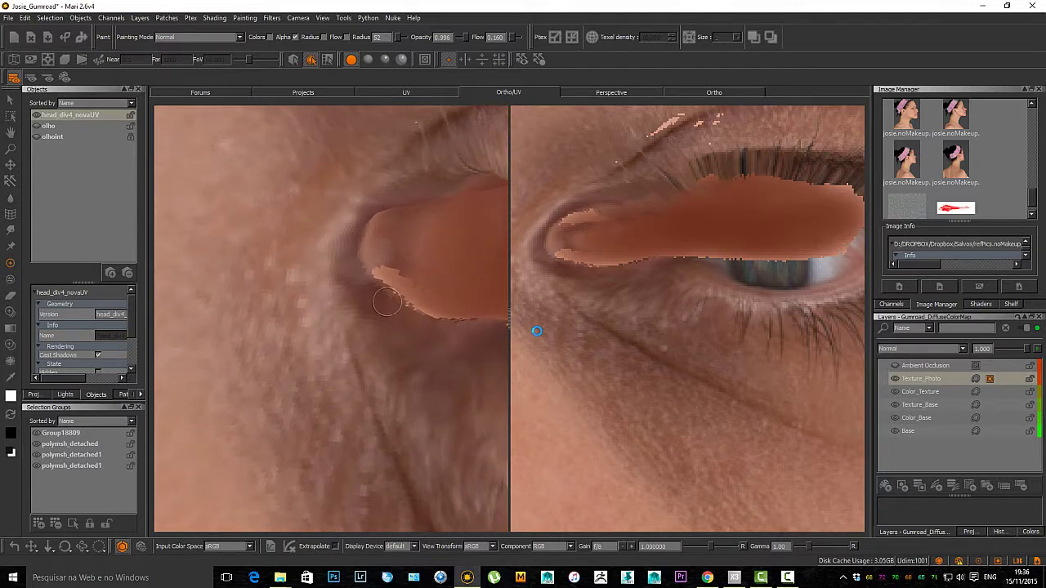
pyautogui.keyDown('alt'); pyautogui.moveTo(393, 341); pyautogui.dragTo(316, 365, button='right'); pyautogui.keyUp('alt')
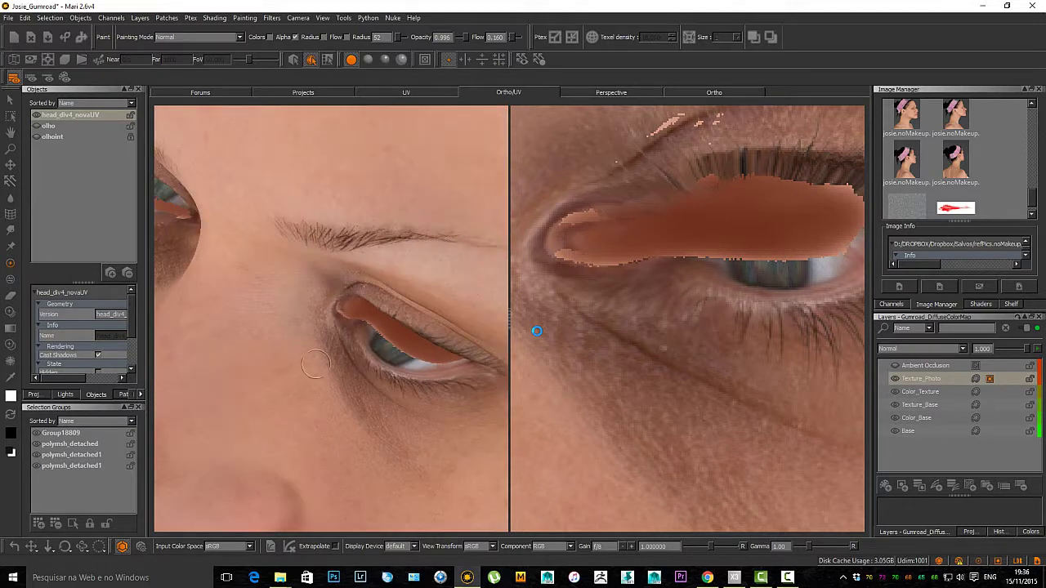
pyautogui.moveTo(315, 364)
pyautogui.keyDown('alt'); pyautogui.mouseDown()
pyautogui.moveTo(352, 352)
pyautogui.moveTo(327, 347)
pyautogui.mouseUp(); pyautogui.keyUp('alt')
pyautogui.keyDown('alt'); pyautogui.moveTo(327, 348); pyautogui.dragTo(393, 331, button='right'); pyautogui.keyUp('alt')
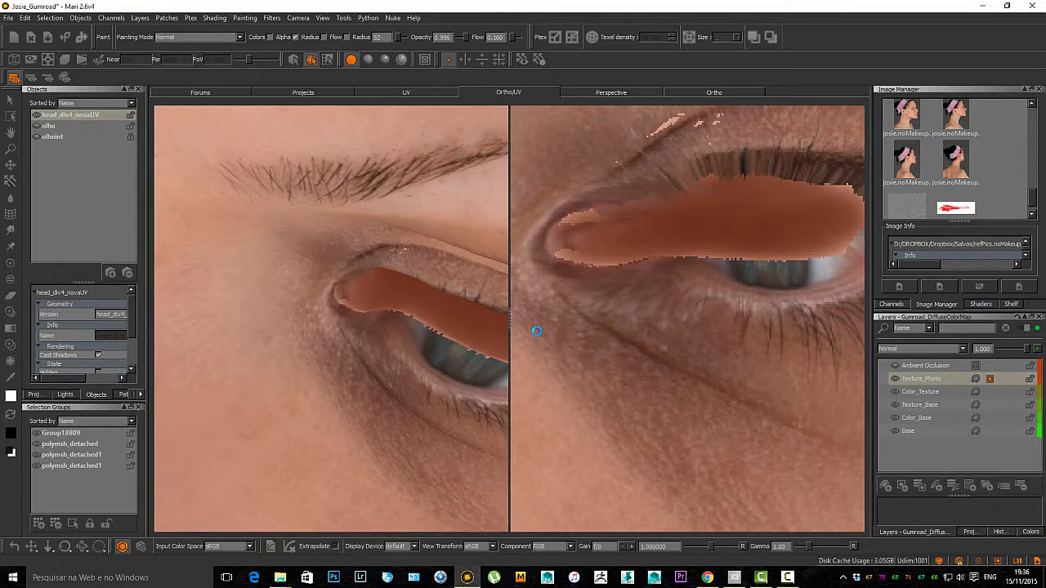
pyautogui.keyDown('alt'); pyautogui.moveTo(427, 398); pyautogui.dragTo(356, 345, button='middle'); pyautogui.keyUp('alt')
pyautogui.keyDown('alt'); pyautogui.moveTo(356, 344); pyautogui.dragTo(396, 365, button='right'); pyautogui.keyUp('alt')
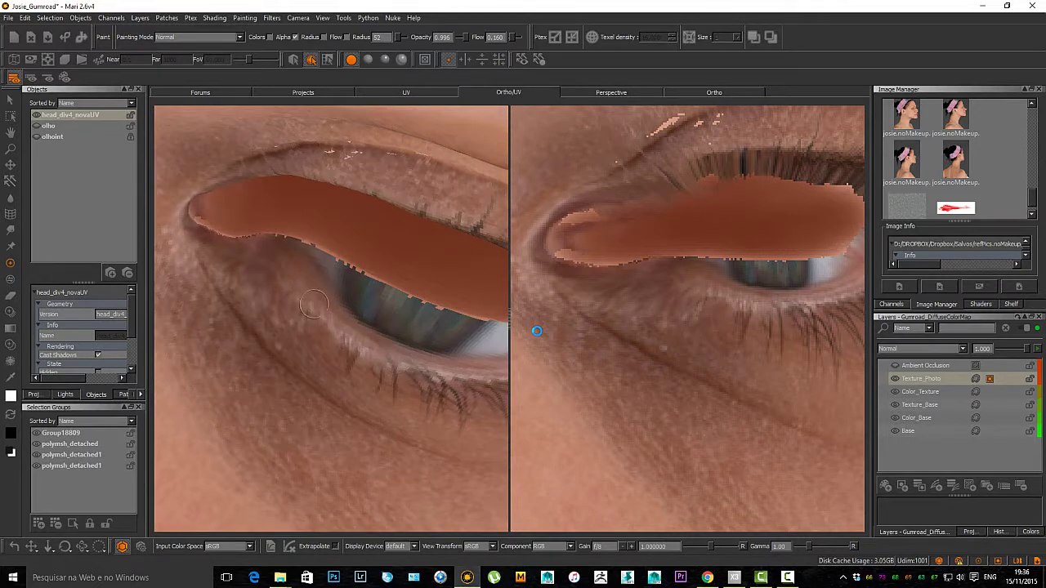
# Step: Sample a brownish skin colour and paint over the projected iris along the left lower lid on the Texture_Photo layer, not its mask
pyautogui.press('c')
pyautogui.press('p')
pyautogui.moveTo(337, 291); pyautogui.dragTo(352, 285)
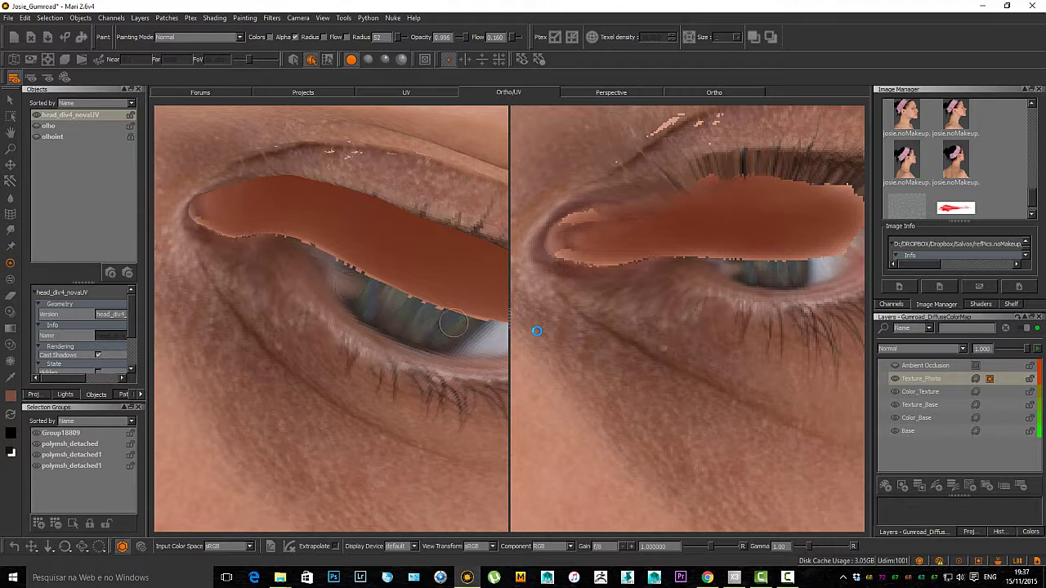
pyautogui.hotkey('ctrl', 'z')
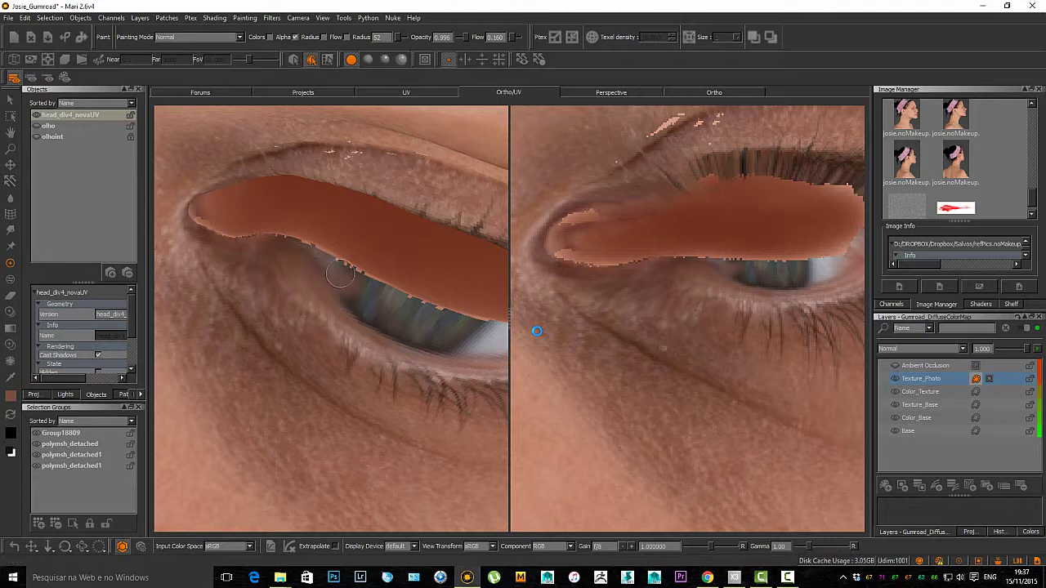
pyautogui.moveTo(311, 267)
pyautogui.mouseDown()
pyautogui.moveTo(364, 314)
pyautogui.moveTo(413, 338)
pyautogui.mouseUp()
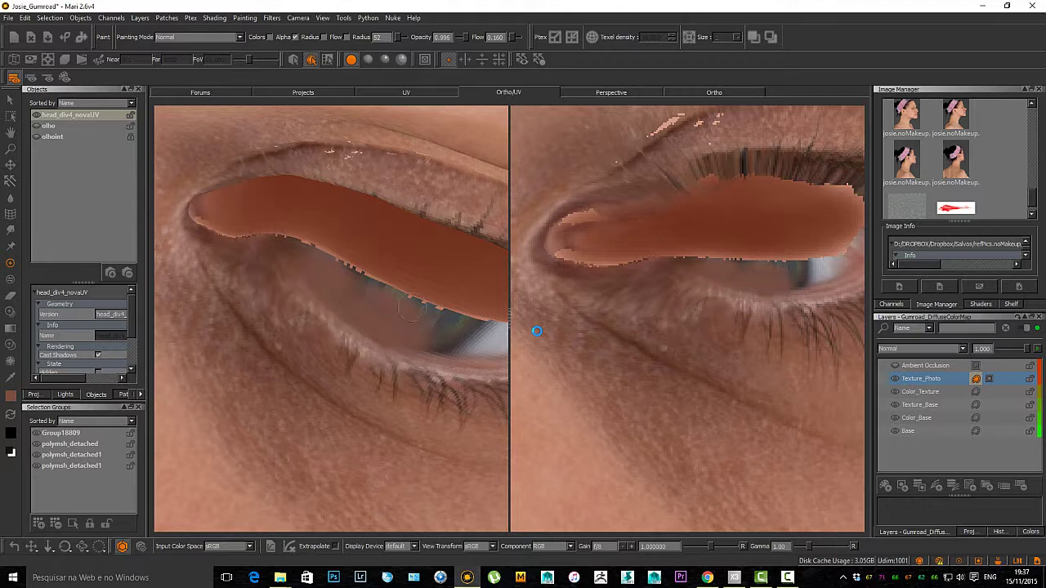
pyautogui.moveTo(325, 267); pyautogui.dragTo(370, 280)
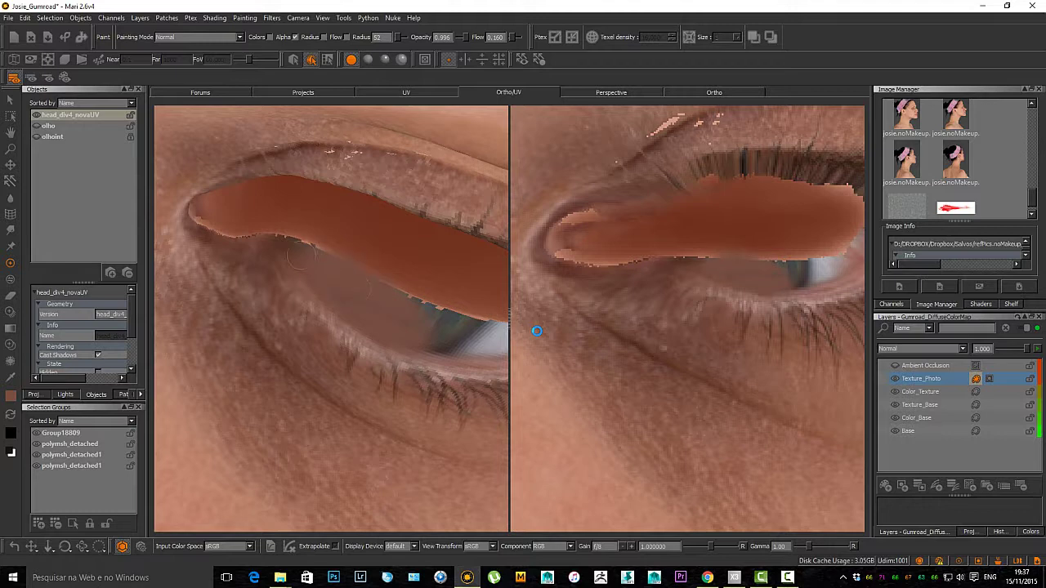
pyautogui.moveTo(299, 256); pyautogui.dragTo(321, 262)
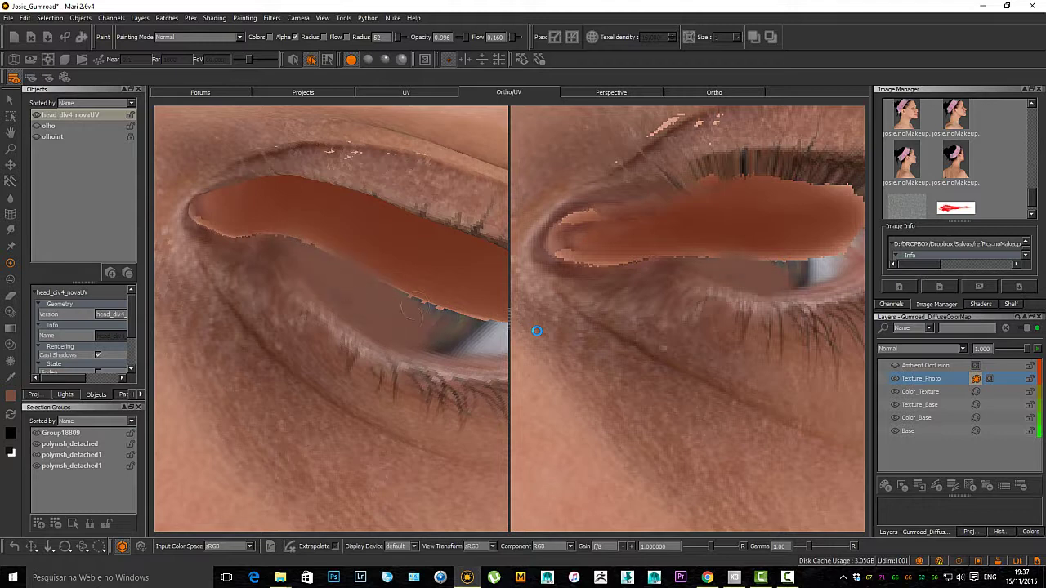
pyautogui.moveTo(462, 350)
pyautogui.mouseDown()
pyautogui.moveTo(496, 342)
pyautogui.moveTo(435, 313)
pyautogui.mouseUp()
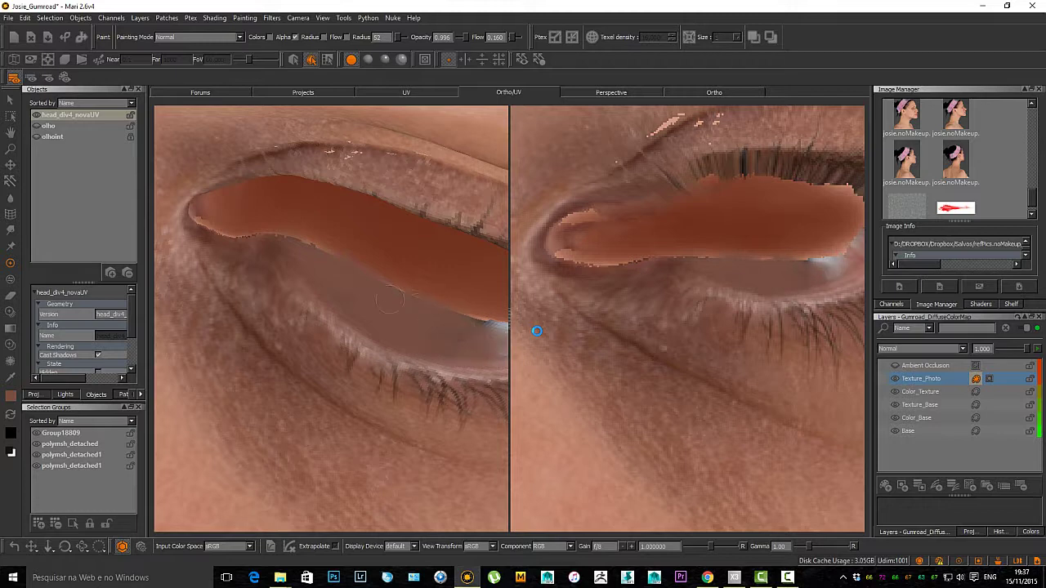
# Step: Try baking the painted skin colour along the left lower lid, and undo the misplaced projection
pyautogui.press('b')
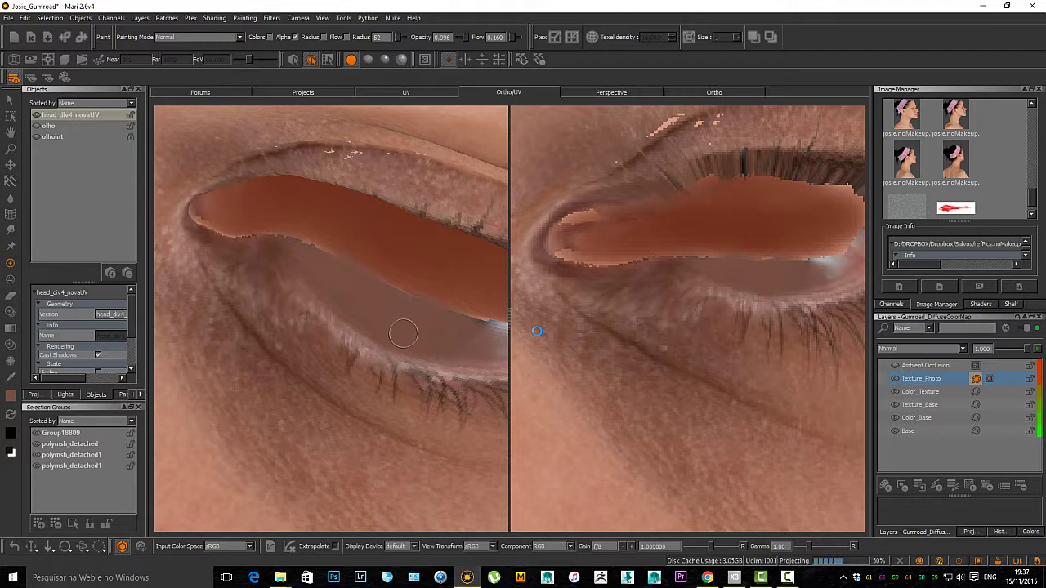
pyautogui.hotkey('ctrl', 'z')
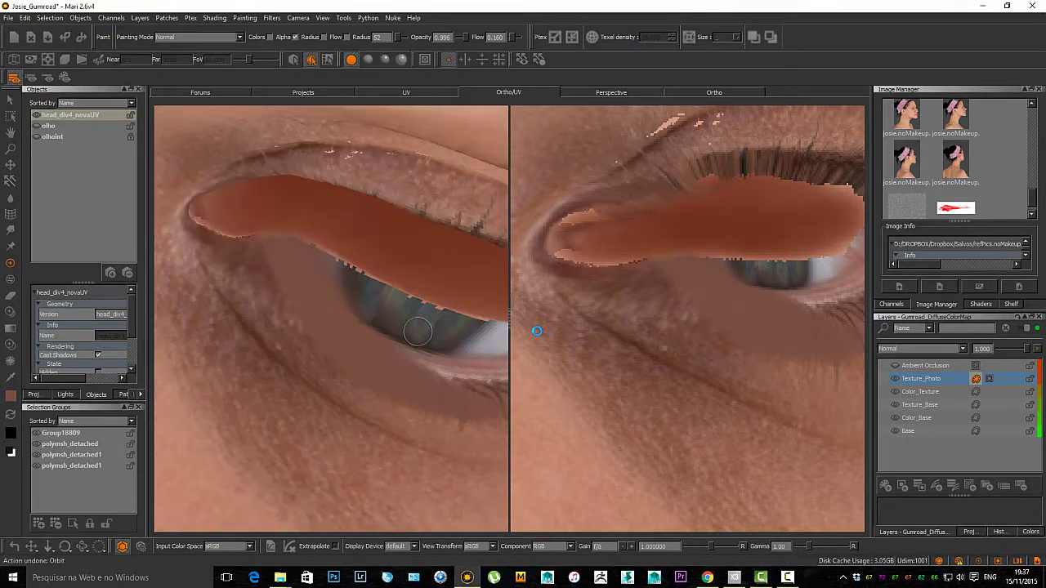
pyautogui.hotkey('ctrl', 'z')
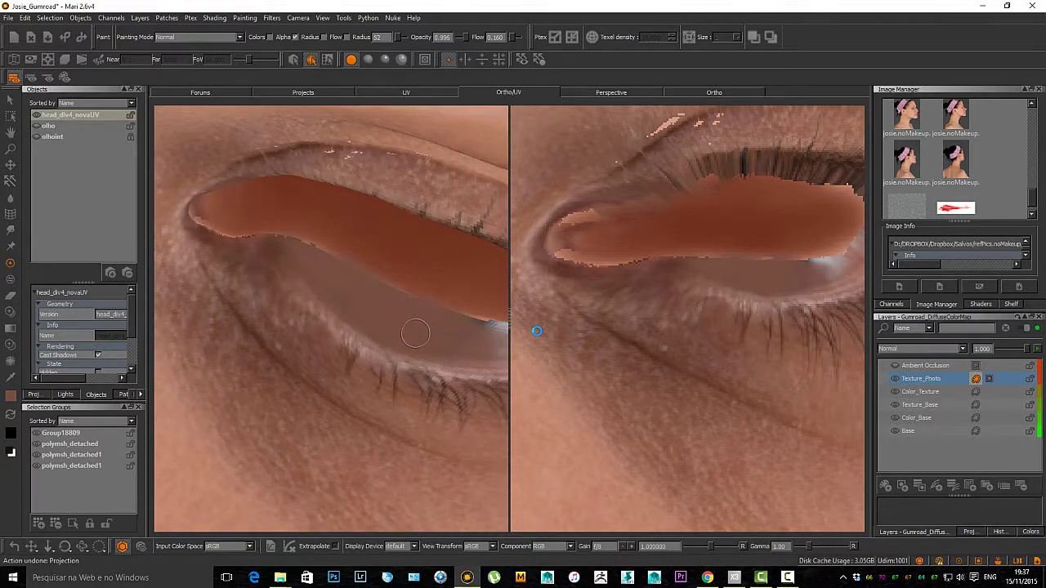
# Step: Sample a pinkish lid colour and paint over the remaining eye white along the left lower lid near the outer corner
pyautogui.press('p')
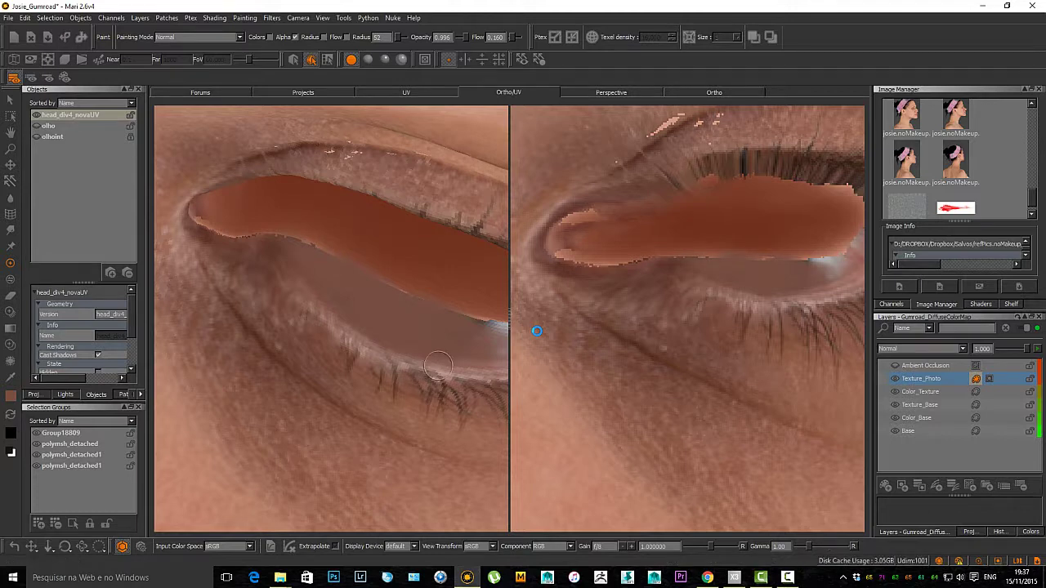
pyautogui.keyDown('alt'); pyautogui.moveTo(438, 363); pyautogui.dragTo(314, 368); pyautogui.keyUp('alt')
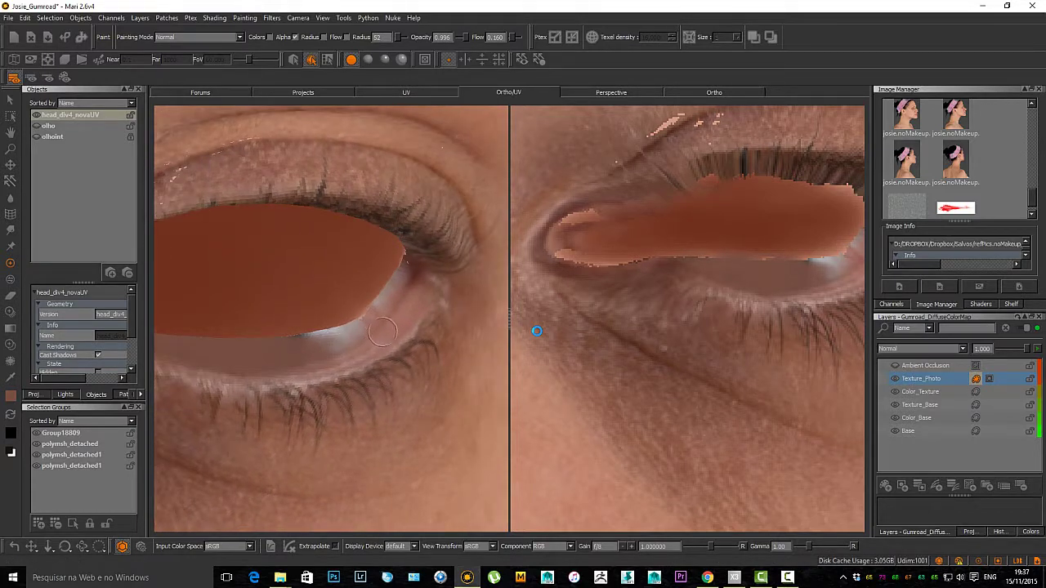
pyautogui.press('c')
pyautogui.press('p')
pyautogui.press('e')
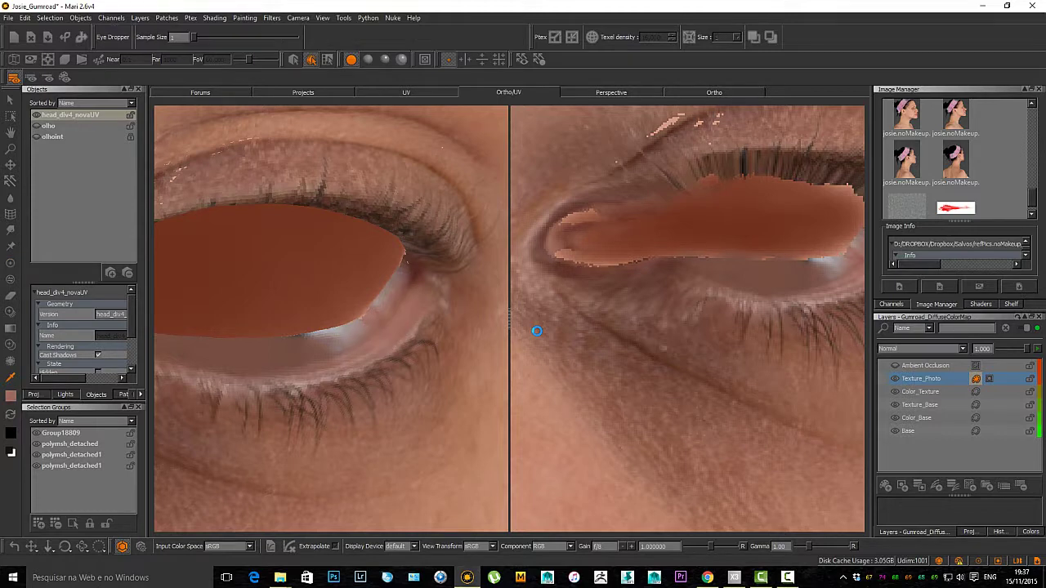
pyautogui.press('p')
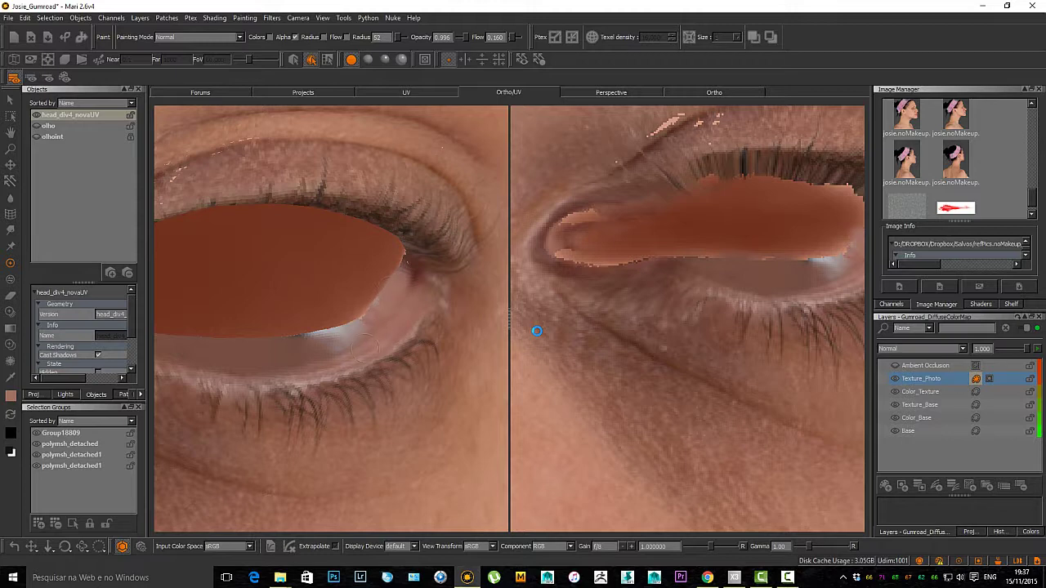
pyautogui.moveTo(366, 346)
pyautogui.mouseDown()
pyautogui.moveTo(345, 334)
pyautogui.moveTo(305, 343)
pyautogui.mouseUp()
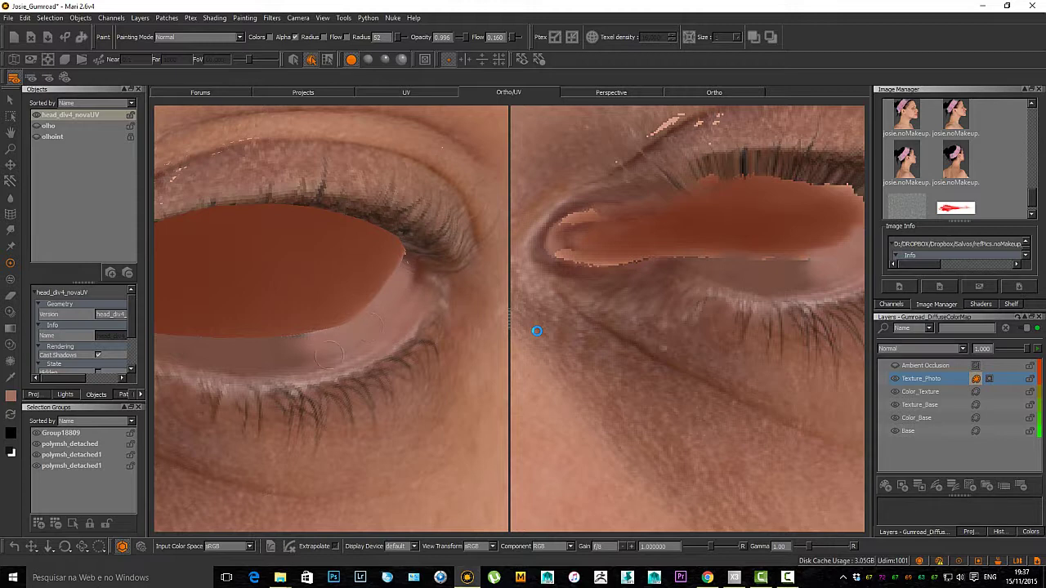
# Step: Paint the pinkish lid colour along the rest of the left lower lid towards the inner corner, and bake it
pyautogui.moveTo(327, 351); pyautogui.dragTo(233, 347)
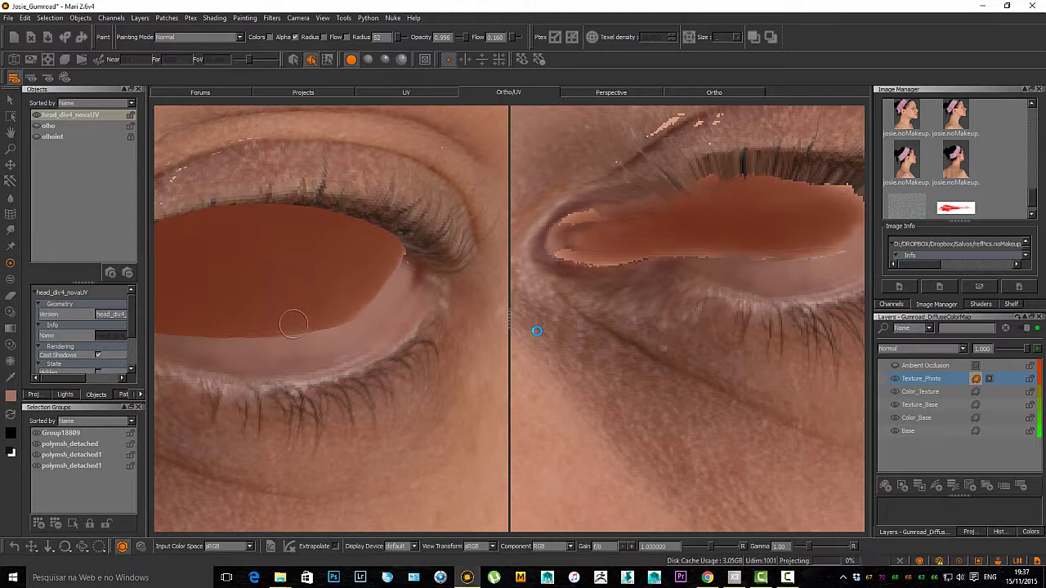
pyautogui.keyDown('alt'); pyautogui.moveTo(283, 408); pyautogui.dragTo(327, 407); pyautogui.keyUp('alt')
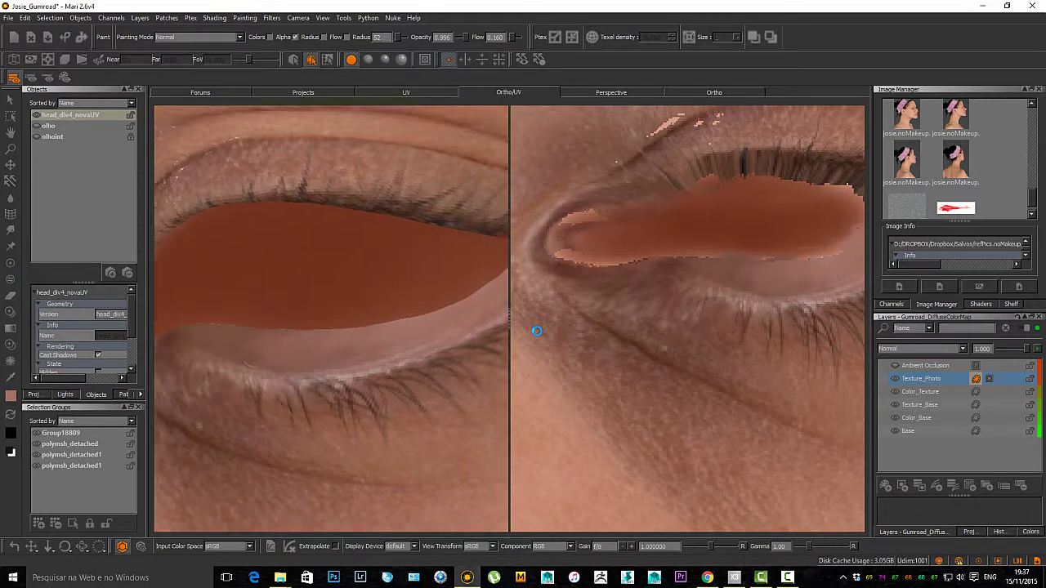
pyautogui.keyDown('alt'); pyautogui.moveTo(327, 407); pyautogui.dragTo(392, 391, button='middle'); pyautogui.keyUp('alt')
pyautogui.keyDown('alt'); pyautogui.moveTo(392, 390); pyautogui.dragTo(356, 351); pyautogui.keyUp('alt')
pyautogui.click(337, 331)
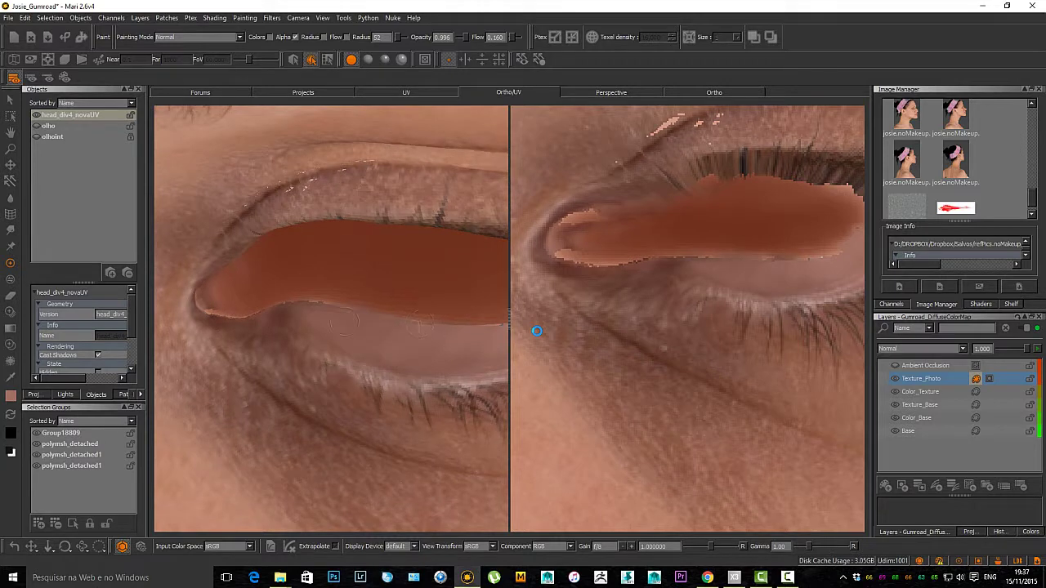
pyautogui.moveTo(291, 325); pyautogui.dragTo(269, 317)
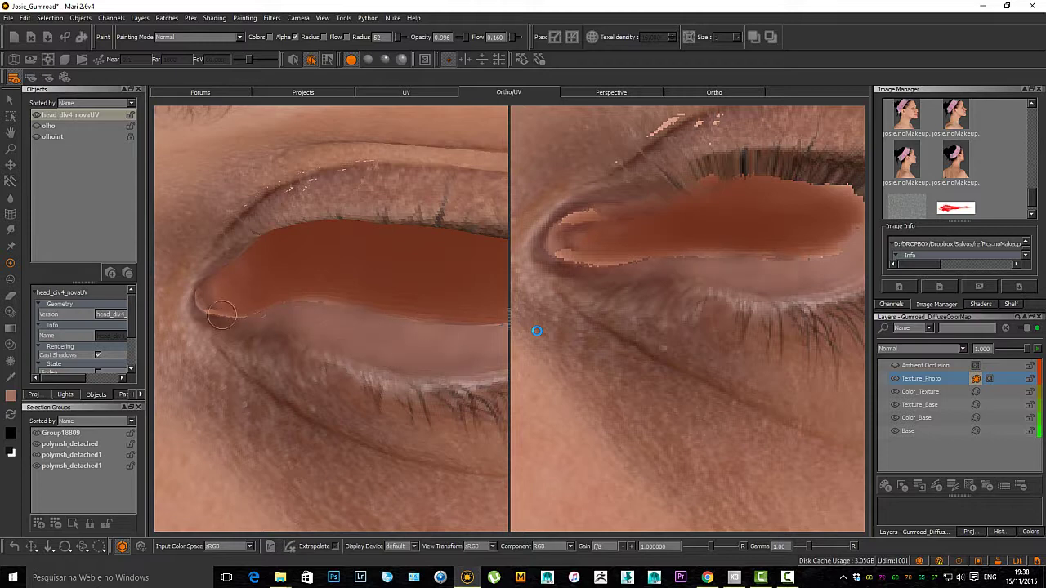
pyautogui.press('b')
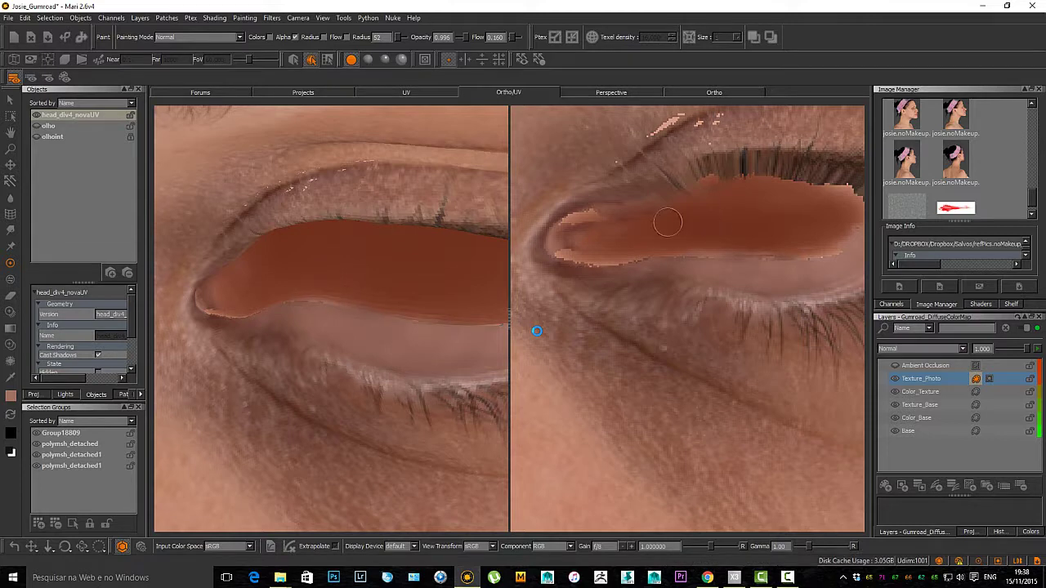
# Step: Examine the whole face from several angles, comparing the painted left lower lid with the right eye
pyautogui.keyDown('alt'); pyautogui.moveTo(352, 295); pyautogui.dragTo(352, 335); pyautogui.keyUp('alt')
pyautogui.keyDown('alt'); pyautogui.moveTo(352, 327); pyautogui.dragTo(254, 327, button='right'); pyautogui.keyUp('alt')
pyautogui.moveTo(343, 327)
pyautogui.keyDown('alt'); pyautogui.mouseDown()
pyautogui.moveTo(303, 327)
pyautogui.moveTo(335, 327)
pyautogui.mouseUp(); pyautogui.keyUp('alt')
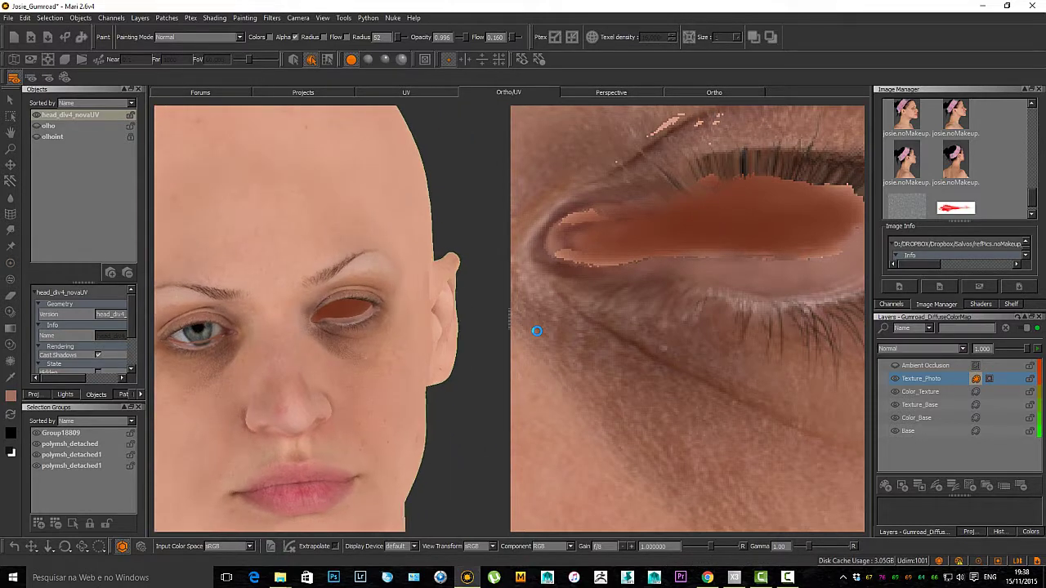
pyautogui.keyDown('alt'); pyautogui.moveTo(335, 327); pyautogui.dragTo(433, 327, button='right'); pyautogui.keyUp('alt')
pyautogui.keyDown('alt'); pyautogui.moveTo(327, 327); pyautogui.dragTo(388, 315); pyautogui.keyUp('alt')
pyautogui.keyDown('alt'); pyautogui.moveTo(384, 318); pyautogui.dragTo(286, 319, button='right'); pyautogui.keyUp('alt')
pyautogui.keyDown('alt'); pyautogui.moveTo(360, 327); pyautogui.dragTo(286, 319); pyautogui.keyUp('alt')
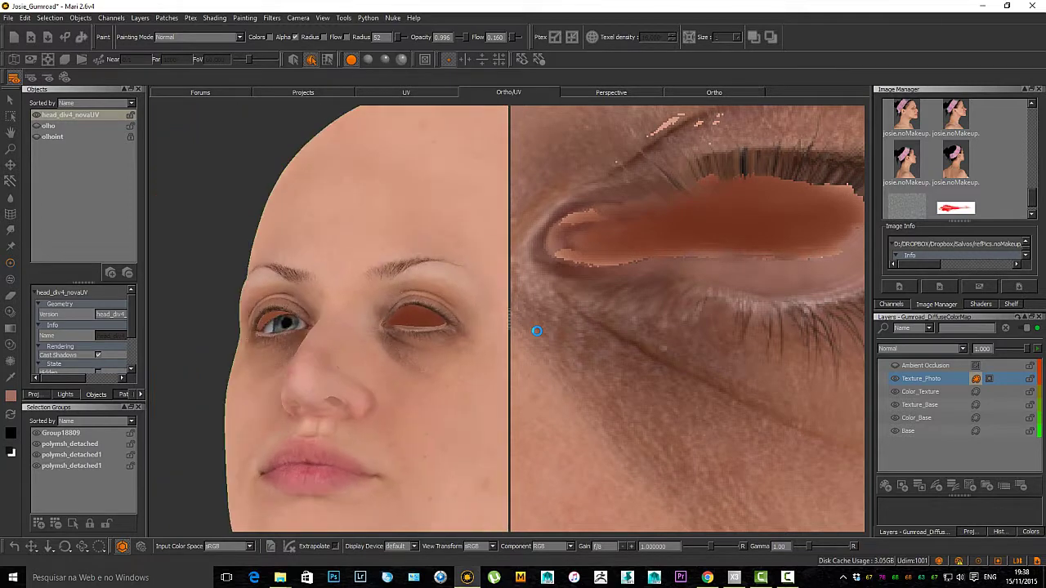
pyautogui.keyDown('alt'); pyautogui.moveTo(360, 327); pyautogui.dragTo(302, 327, button='right'); pyautogui.keyUp('alt')
pyautogui.keyDown('alt'); pyautogui.moveTo(294, 335); pyautogui.dragTo(327, 350); pyautogui.keyUp('alt')
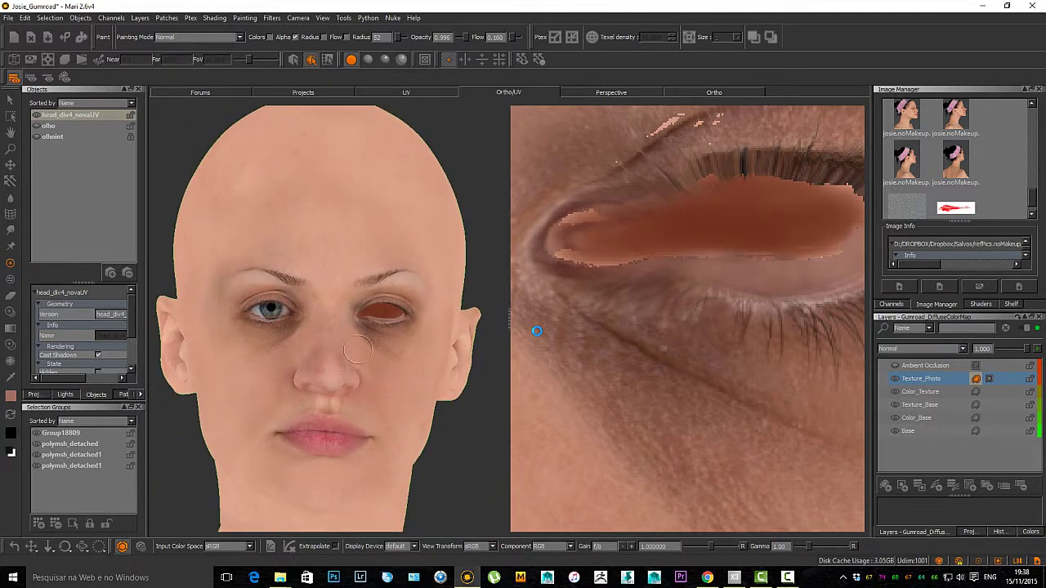
pyautogui.keyDown('alt'); pyautogui.moveTo(357, 350); pyautogui.dragTo(433, 347, button='right'); pyautogui.keyUp('alt')
# Step: Blend the jagged middle of the left lower lid's rim in the UV view, alternating between black and the pinkish colour
pyautogui.keyDown('alt'); pyautogui.moveTo(775, 276); pyautogui.dragTo(686, 295, button='middle'); pyautogui.keyUp('alt')
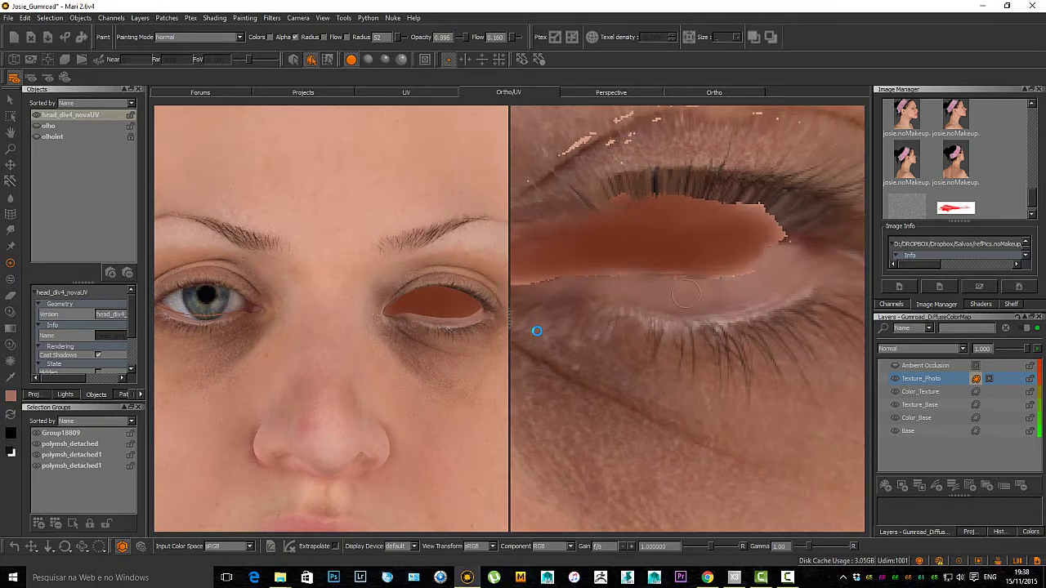
pyautogui.press('x')
pyautogui.moveTo(722, 296)
pyautogui.mouseDown()
pyautogui.moveTo(623, 287)
pyautogui.moveTo(690, 270)
pyautogui.mouseUp()
pyautogui.press('x')
pyautogui.press('x')
pyautogui.press('x')
pyautogui.press('x')
pyautogui.press('x')
pyautogui.press('x')
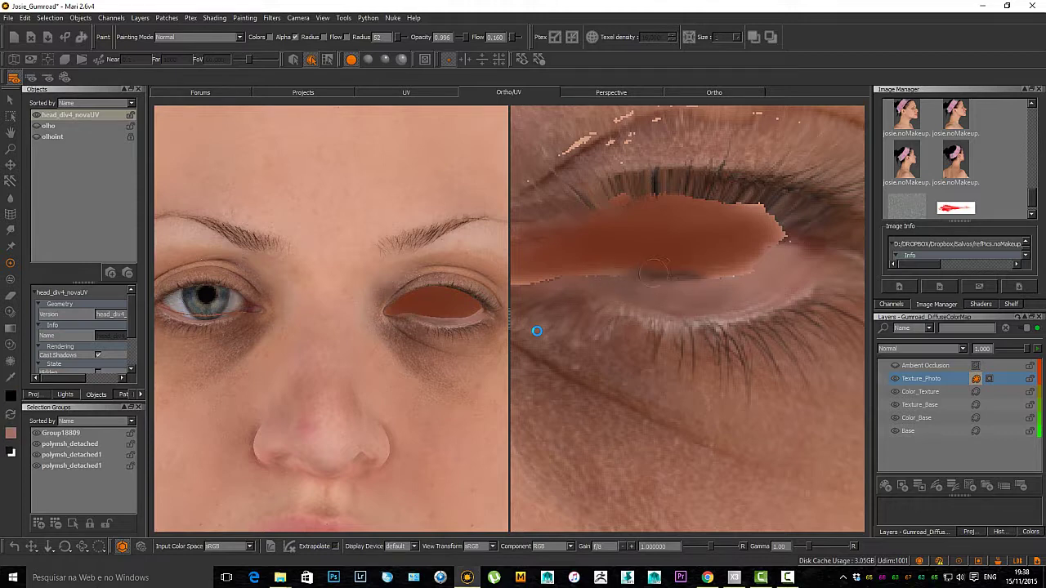
pyautogui.press('x')
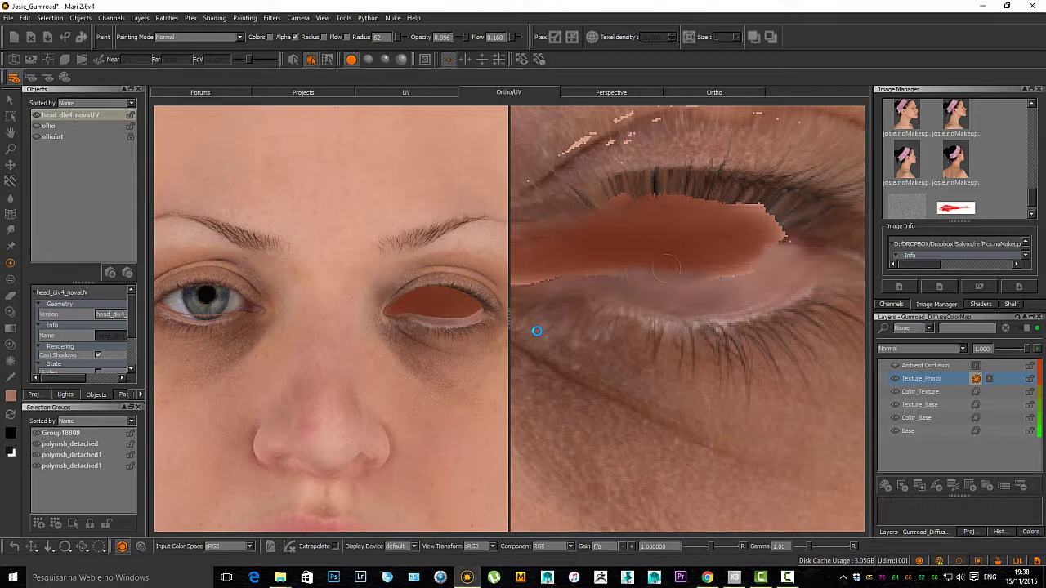
pyautogui.press('x')
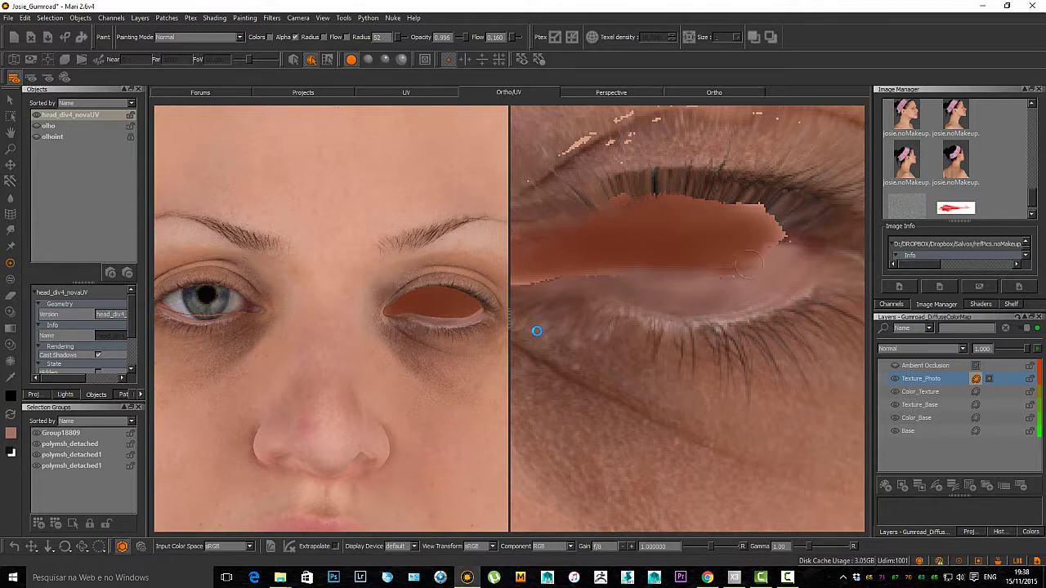
# Step: Paint over the jagged rim at the left eye's outer corner with the lid colour in the UV view
pyautogui.press('x')
pyautogui.press('x')
pyautogui.moveTo(724, 275)
pyautogui.mouseDown()
pyautogui.moveTo(762, 257)
pyautogui.moveTo(728, 273)
pyautogui.mouseUp()
pyautogui.press('x')
pyautogui.moveTo(739, 271)
pyautogui.mouseDown()
pyautogui.moveTo(757, 263)
pyautogui.moveTo(720, 274)
pyautogui.moveTo(783, 228)
pyautogui.moveTo(769, 229)
pyautogui.mouseUp()
pyautogui.press('x')
pyautogui.press('x')
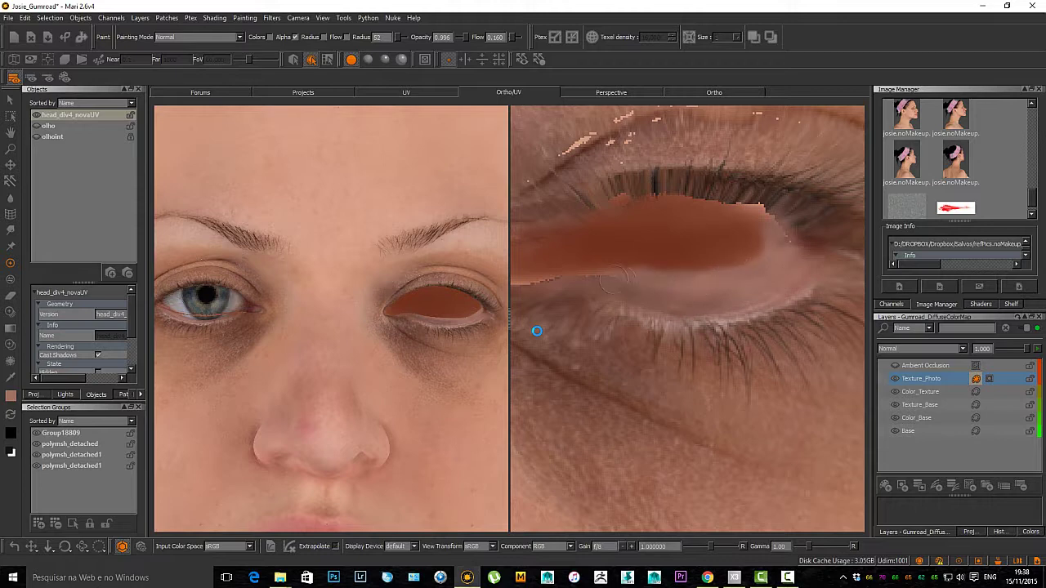
# Step: Smooth the left lower lid's rim towards the inner corner in the UV view, and bake the strokes
pyautogui.press('x')
pyautogui.moveTo(618, 275); pyautogui.dragTo(594, 275)
pyautogui.press('x')
pyautogui.press('x')
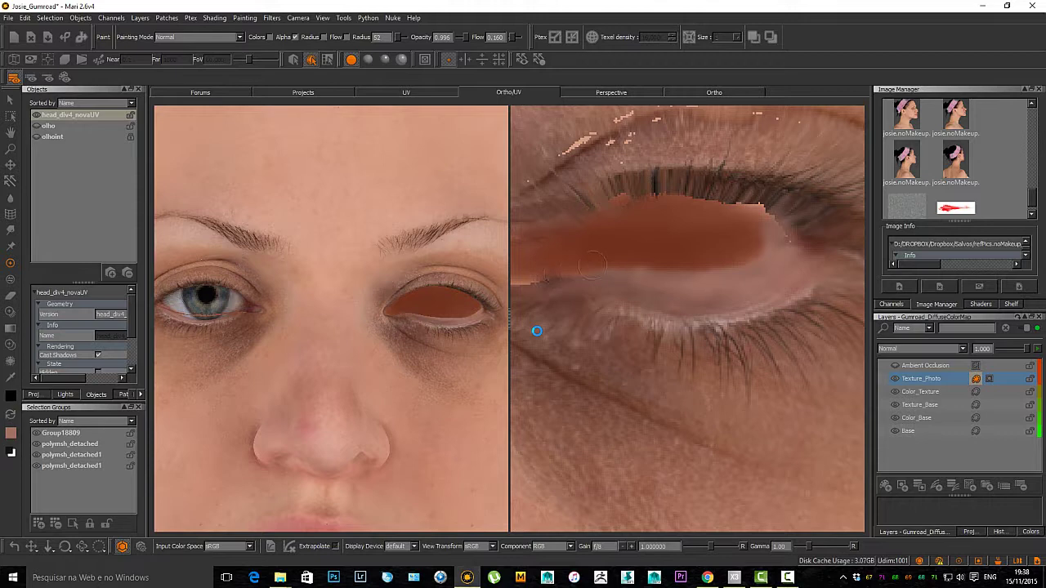
pyautogui.press('x')
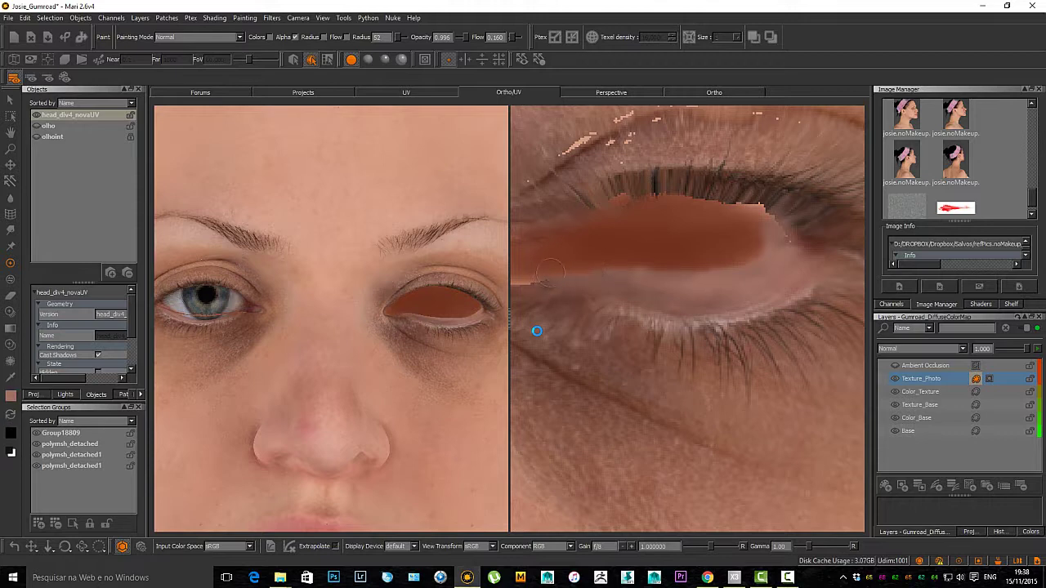
pyautogui.press('x')
pyautogui.press('x')
pyautogui.press('b')
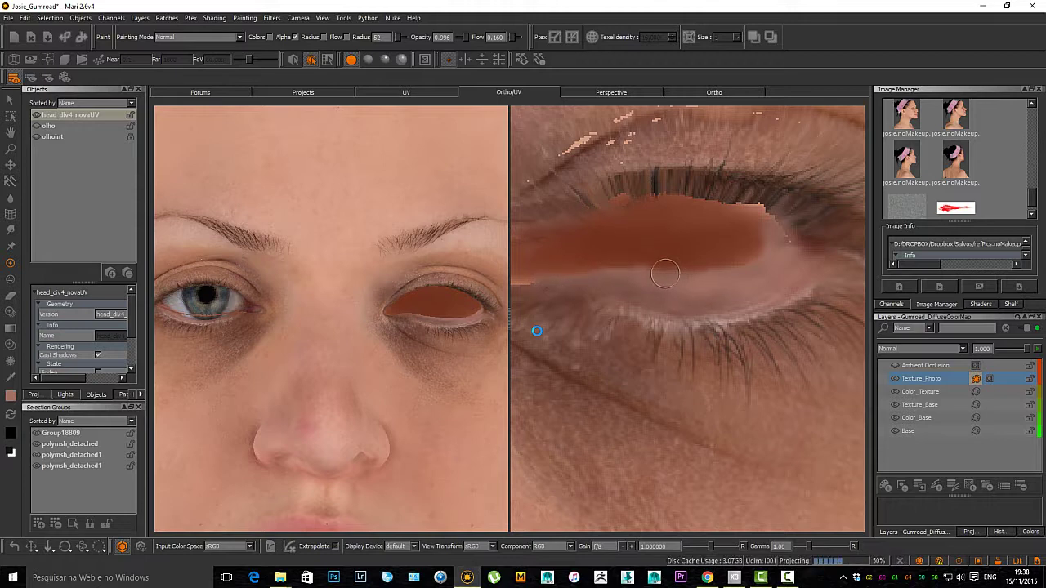
# Step: Paint the pinkish lid colour over the right eye's lower lid and the lower part of its projected iris in the UV view
pyautogui.keyDown('alt'); pyautogui.moveTo(692, 307); pyautogui.dragTo(645, 327, button='right'); pyautogui.keyUp('alt')
pyautogui.keyDown('alt'); pyautogui.moveTo(719, 327); pyautogui.dragTo(750, 350, button='middle'); pyautogui.keyUp('alt')
pyautogui.keyDown('alt'); pyautogui.moveTo(621, 327); pyautogui.dragTo(677, 290, button='right'); pyautogui.keyUp('alt')
pyautogui.keyDown('alt'); pyautogui.moveTo(677, 290); pyautogui.dragTo(632, 331, button='middle'); pyautogui.keyUp('alt')
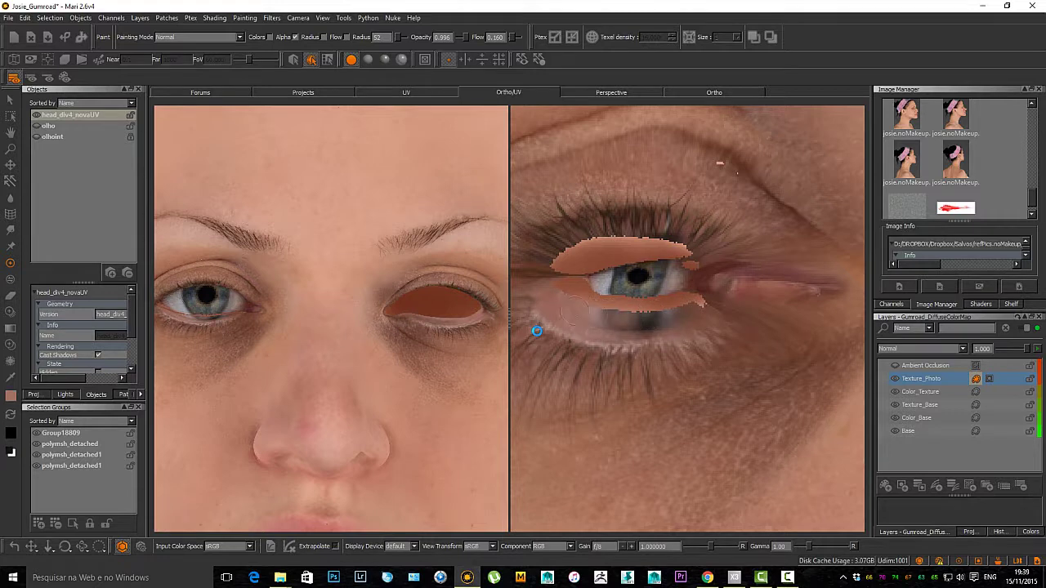
pyautogui.moveTo(575, 311)
pyautogui.mouseDown()
pyautogui.moveTo(685, 314)
pyautogui.moveTo(590, 326)
pyautogui.moveTo(700, 306)
pyautogui.mouseUp()
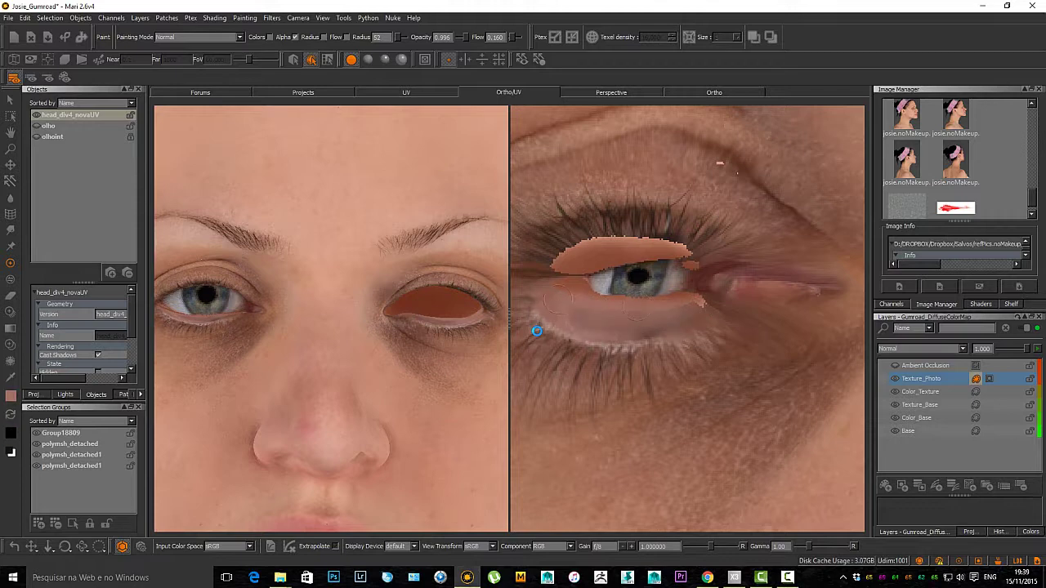
pyautogui.press('x')
pyautogui.moveTo(596, 292)
pyautogui.mouseDown()
pyautogui.moveTo(594, 284)
pyautogui.moveTo(608, 297)
pyautogui.mouseUp()
pyautogui.press('x')
pyautogui.moveTo(608, 294)
pyautogui.mouseDown()
pyautogui.moveTo(590, 286)
pyautogui.moveTo(650, 286)
pyautogui.moveTo(621, 282)
pyautogui.mouseUp()
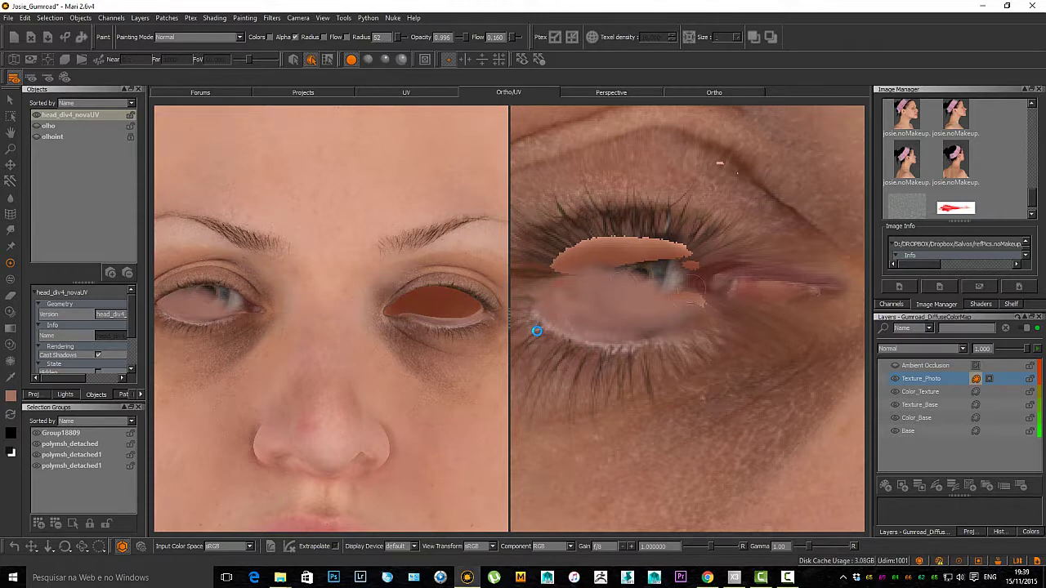
# Step: Cover the rest of the right iris, the inner eye area and the bare patch under the upper lid with the pinkish colour
pyautogui.moveTo(692, 286); pyautogui.dragTo(756, 289)
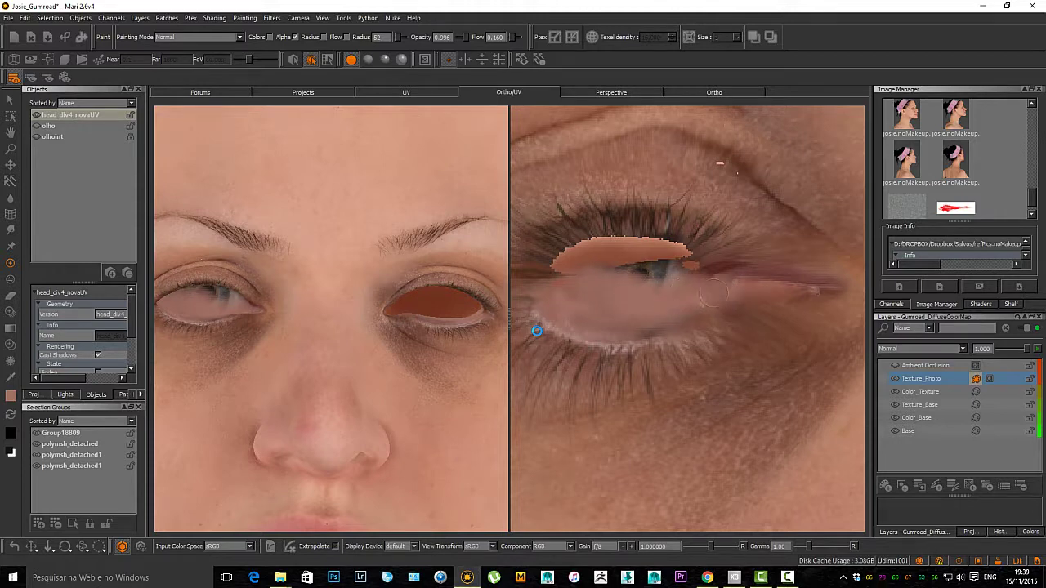
pyautogui.moveTo(672, 287)
pyautogui.mouseDown()
pyautogui.moveTo(644, 266)
pyautogui.moveTo(551, 275)
pyautogui.moveTo(601, 271)
pyautogui.moveTo(588, 282)
pyautogui.moveTo(634, 270)
pyautogui.moveTo(571, 294)
pyautogui.moveTo(611, 264)
pyautogui.moveTo(693, 265)
pyautogui.moveTo(633, 266)
pyautogui.mouseUp()
pyautogui.press('x')
pyautogui.press('x')
pyautogui.press('x')
pyautogui.press('x')
pyautogui.press('x')
pyautogui.press('x')
pyautogui.moveTo(704, 265)
pyautogui.mouseDown()
pyautogui.moveTo(654, 266)
pyautogui.moveTo(716, 272)
pyautogui.moveTo(629, 263)
pyautogui.moveTo(685, 262)
pyautogui.moveTo(622, 279)
pyautogui.moveTo(567, 267)
pyautogui.mouseUp()
pyautogui.press('x')
pyautogui.press('x')
pyautogui.moveTo(659, 278)
pyautogui.mouseDown()
pyautogui.moveTo(613, 283)
pyautogui.moveTo(662, 282)
pyautogui.mouseUp()
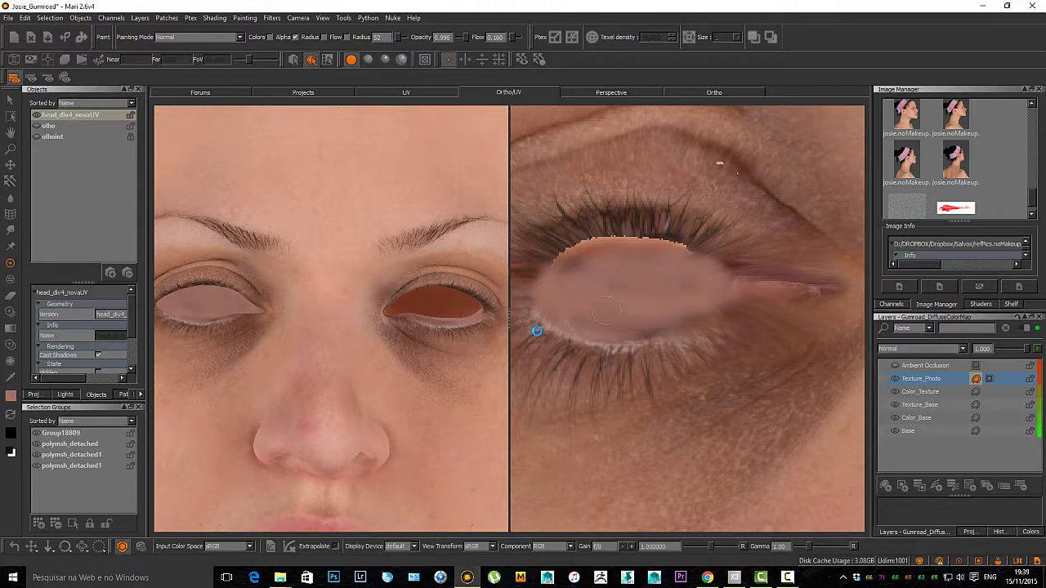
# Step: Blend the right eye's painted opening into the lower lid and the upper rim near the inner corner
pyautogui.press('x')
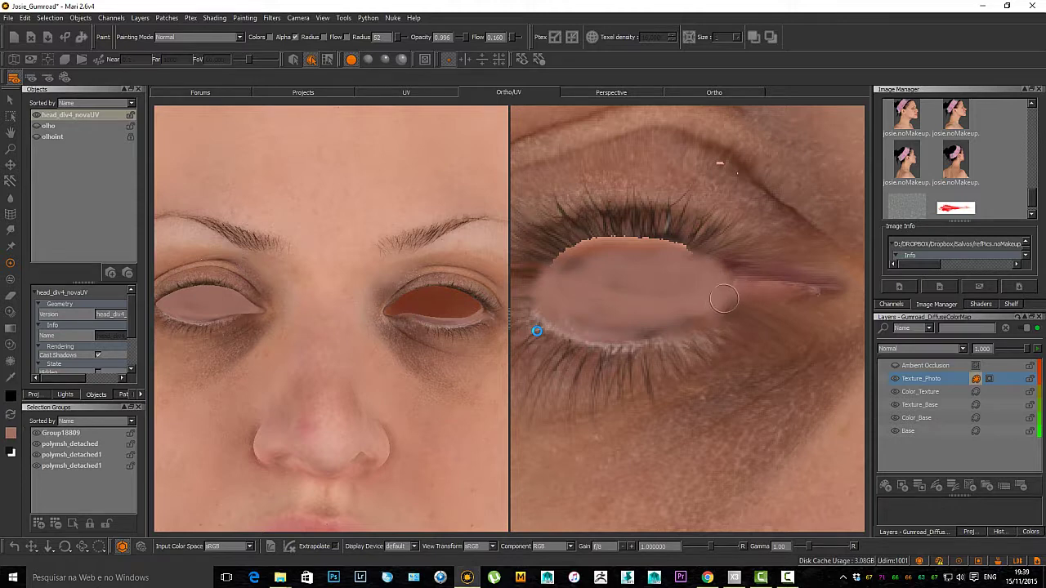
pyautogui.press('x')
pyautogui.moveTo(724, 308); pyautogui.dragTo(695, 311)
pyautogui.press('x')
pyautogui.moveTo(697, 267)
pyautogui.mouseDown()
pyautogui.moveTo(671, 255)
pyautogui.moveTo(689, 250)
pyautogui.moveTo(667, 252)
pyautogui.moveTo(693, 267)
pyautogui.moveTo(661, 255)
pyautogui.moveTo(678, 251)
pyautogui.mouseUp()
pyautogui.press('x')
pyautogui.press('x')
pyautogui.press('x')
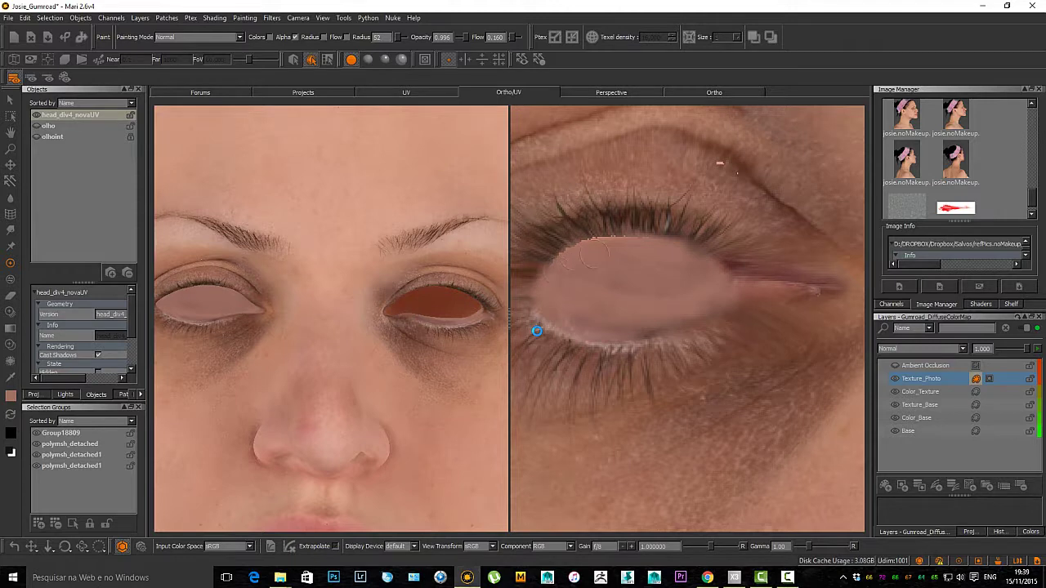
# Step: Paint over the jagged rim beneath the right upper lashes and tone down the reddish inner corner
pyautogui.press('x')
pyautogui.moveTo(594, 255)
pyautogui.mouseDown()
pyautogui.moveTo(565, 258)
pyautogui.moveTo(657, 242)
pyautogui.moveTo(590, 244)
pyautogui.mouseUp()
pyautogui.press('x')
pyautogui.press('x')
pyautogui.press('x')
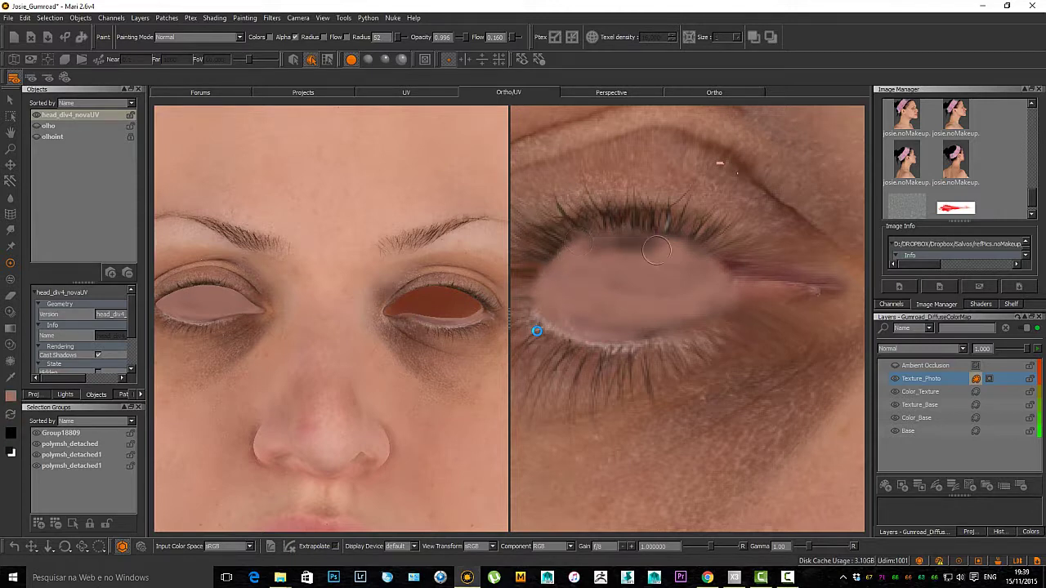
pyautogui.moveTo(654, 249); pyautogui.dragTo(623, 252)
pyautogui.moveTo(687, 255)
pyautogui.mouseDown()
pyautogui.moveTo(723, 278)
pyautogui.moveTo(818, 290)
pyautogui.mouseUp()
pyautogui.press('x')
pyautogui.press('x')
pyautogui.press('x')
pyautogui.press('x')
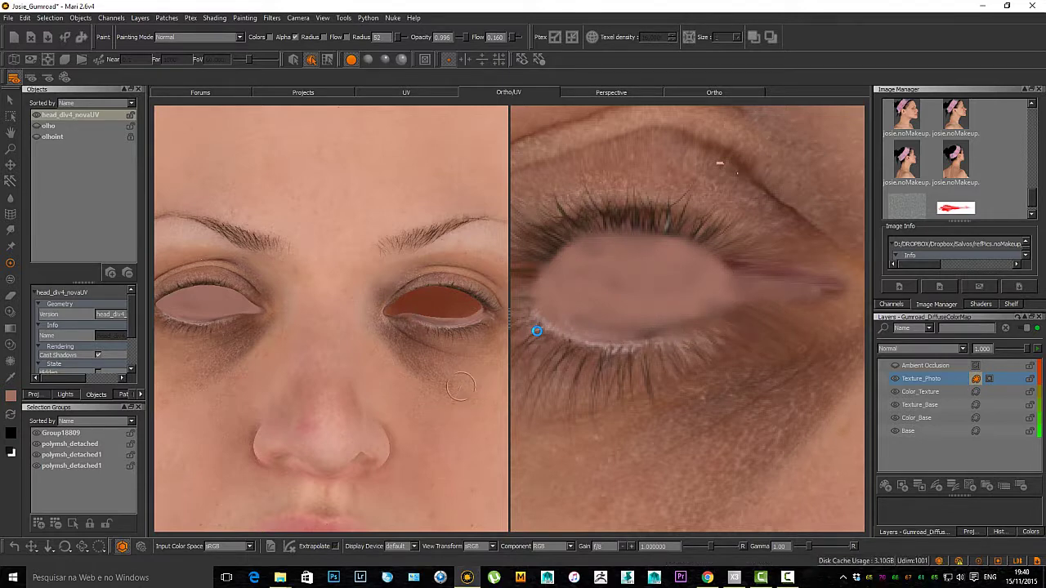
# Step: Examine the painted right eye on the 3D head from the front, the side and close up
pyautogui.keyDown('alt'); pyautogui.moveTo(433, 354); pyautogui.dragTo(457, 352); pyautogui.keyUp('alt')
pyautogui.keyDown('alt'); pyautogui.moveTo(458, 352); pyautogui.dragTo(294, 351, button='right'); pyautogui.keyUp('alt')
pyautogui.keyDown('alt'); pyautogui.moveTo(376, 327); pyautogui.dragTo(351, 315); pyautogui.keyUp('alt')
pyautogui.keyDown('alt'); pyautogui.moveTo(352, 314); pyautogui.dragTo(425, 315, button='right'); pyautogui.keyUp('alt')
pyautogui.keyDown('alt'); pyautogui.moveTo(351, 319); pyautogui.dragTo(348, 352); pyautogui.keyUp('alt')
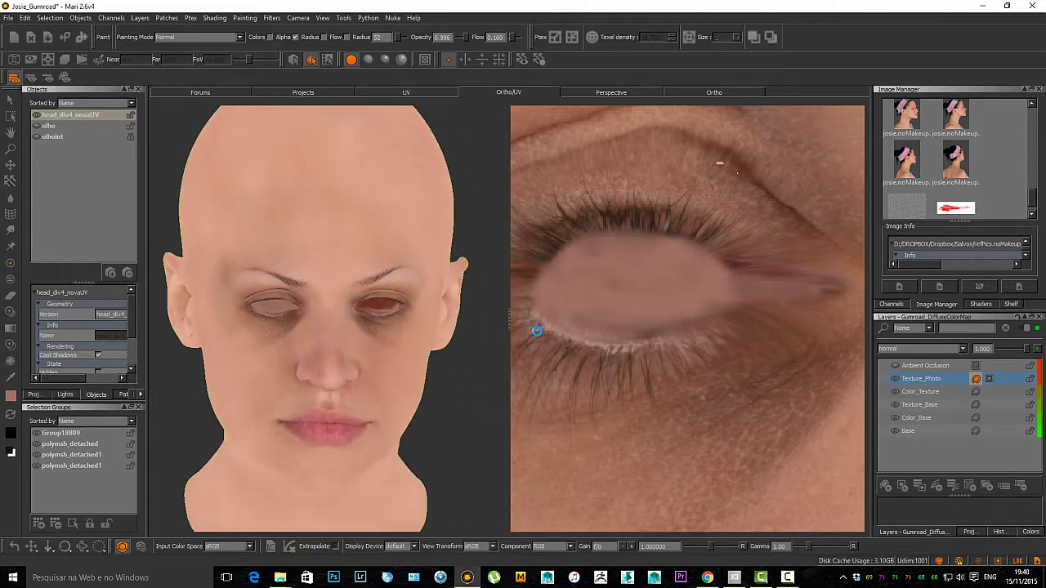
pyautogui.keyDown('alt'); pyautogui.moveTo(327, 319); pyautogui.dragTo(425, 319, button='right'); pyautogui.keyUp('alt')
pyautogui.keyDown('alt'); pyautogui.moveTo(335, 302); pyautogui.dragTo(413, 355, button='middle'); pyautogui.keyUp('alt')
pyautogui.keyDown('alt'); pyautogui.moveTo(376, 343); pyautogui.dragTo(409, 343); pyautogui.keyUp('alt')
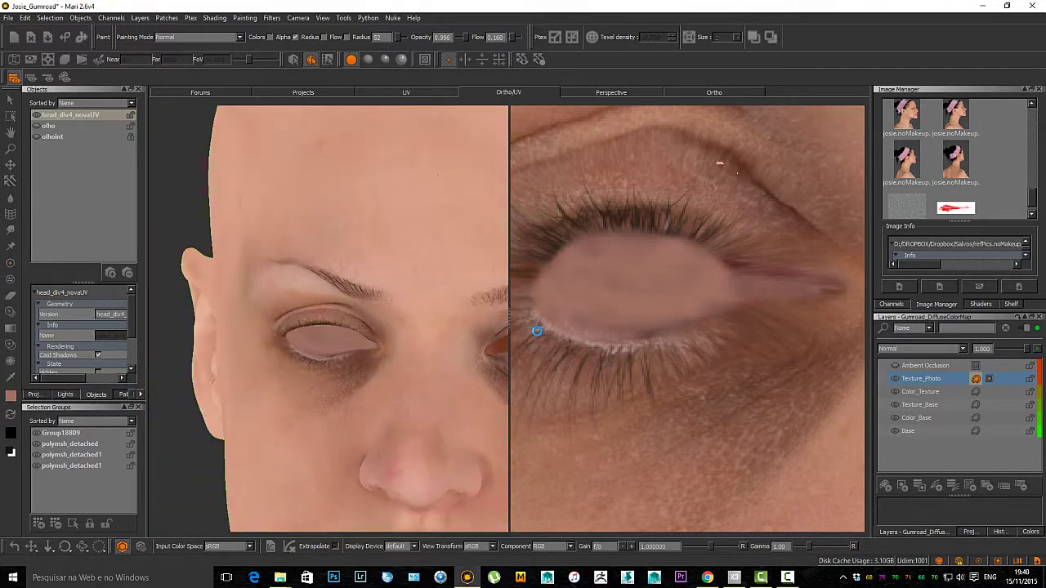
pyautogui.keyDown('alt'); pyautogui.moveTo(327, 327); pyautogui.dragTo(433, 327); pyautogui.keyUp('alt')
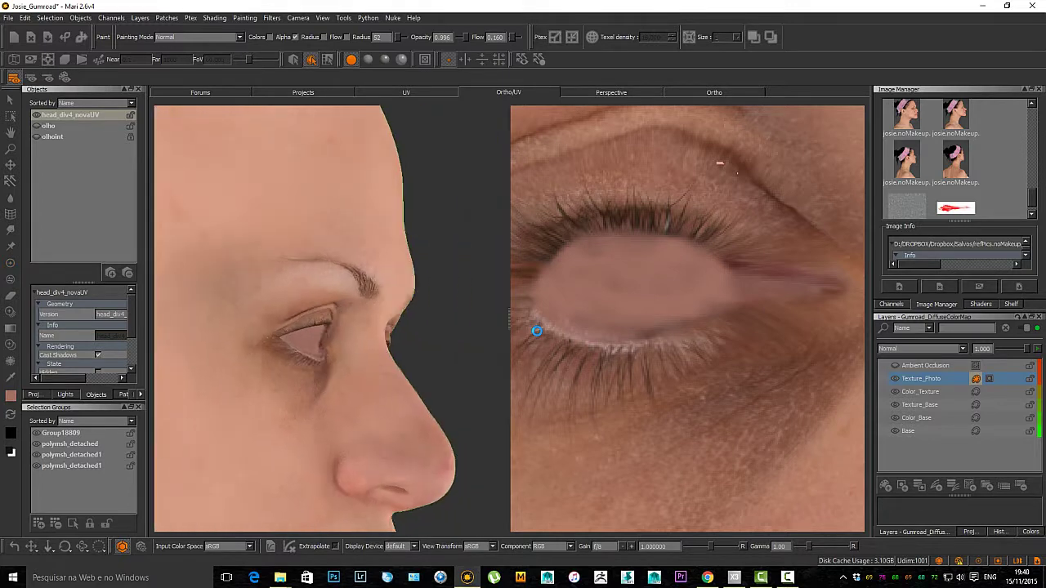
pyautogui.keyDown('alt'); pyautogui.moveTo(327, 327); pyautogui.dragTo(400, 327, button='right'); pyautogui.keyUp('alt')
pyautogui.keyDown('alt'); pyautogui.moveTo(343, 327); pyautogui.dragTo(327, 331); pyautogui.keyUp('alt')
pyautogui.keyDown('alt'); pyautogui.moveTo(327, 327); pyautogui.dragTo(389, 327, button='middle'); pyautogui.keyUp('alt')
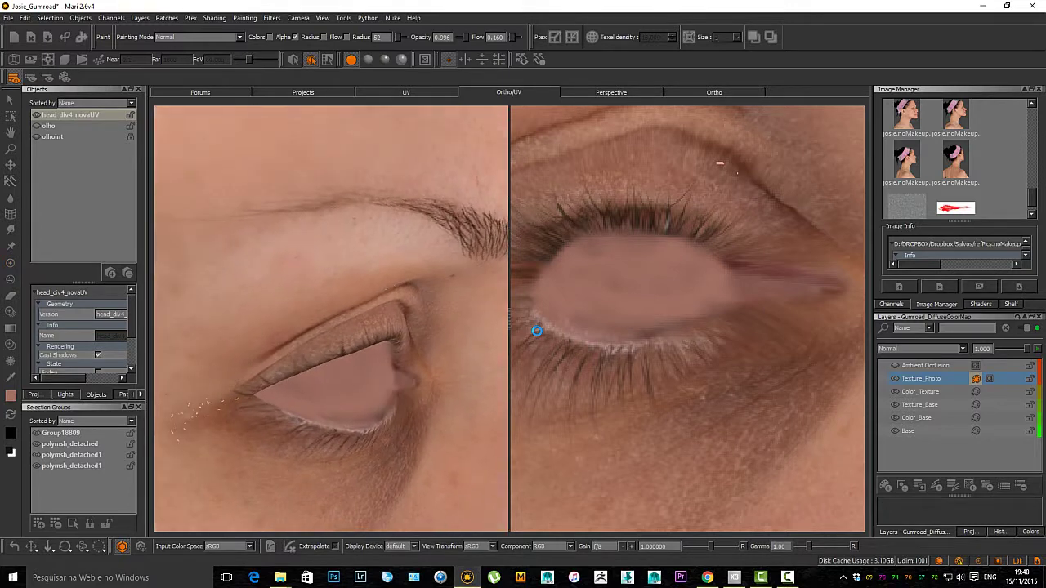
pyautogui.moveTo(327, 327)
pyautogui.keyDown('alt'); pyautogui.mouseDown()
pyautogui.moveTo(360, 314)
pyautogui.moveTo(347, 327)
pyautogui.mouseUp(); pyautogui.keyUp('alt')
pyautogui.keyDown('alt'); pyautogui.moveTo(368, 327); pyautogui.dragTo(278, 327, button='right'); pyautogui.keyUp('alt')
pyautogui.keyDown('alt'); pyautogui.moveTo(327, 327); pyautogui.dragTo(359, 327); pyautogui.keyUp('alt')
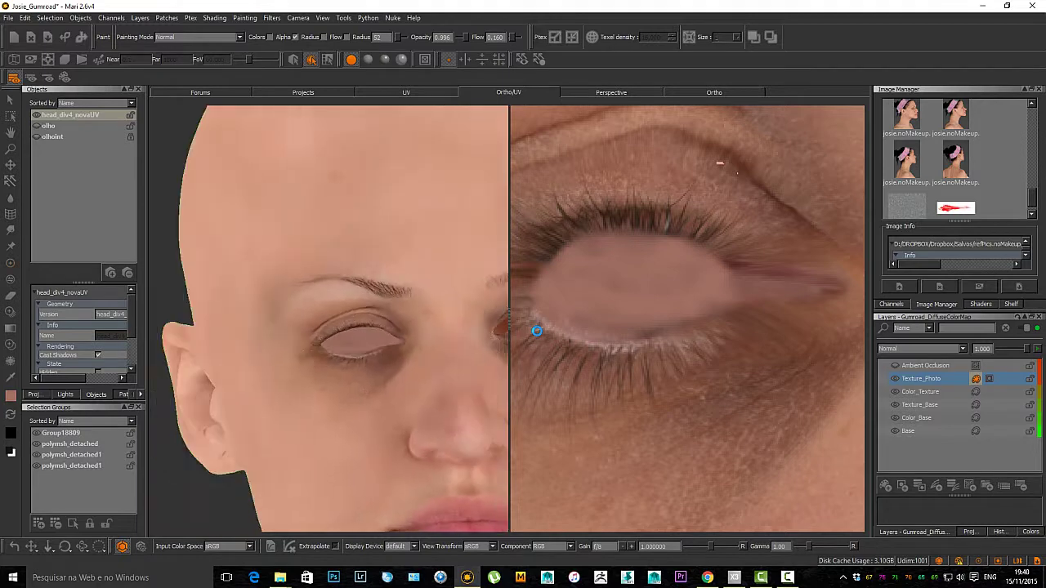
pyautogui.keyDown('alt'); pyautogui.moveTo(393, 327); pyautogui.dragTo(327, 327, button='right'); pyautogui.keyUp('alt')
pyautogui.keyDown('alt'); pyautogui.moveTo(408, 359); pyautogui.dragTo(372, 338, button='middle'); pyautogui.keyUp('alt')
pyautogui.moveTo(393, 368)
pyautogui.keyDown('alt'); pyautogui.mouseDown()
pyautogui.moveTo(401, 376)
pyautogui.moveTo(411, 367)
pyautogui.mouseUp(); pyautogui.keyUp('alt')
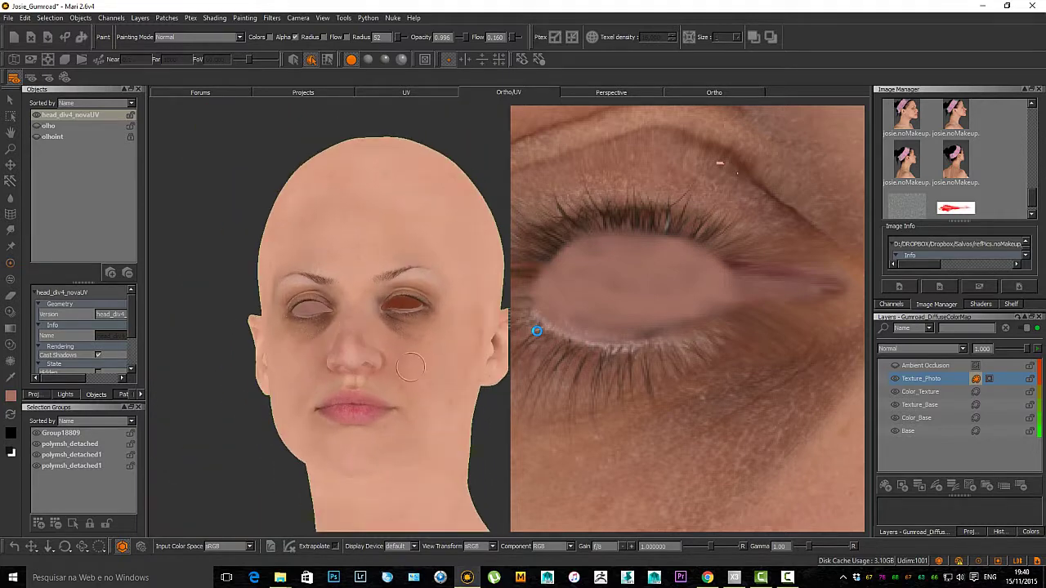
# Step: Paint black on the Texture_Photo layer's mask inside the right eye opening to reveal the base colour beneath
pyautogui.click(989, 379)
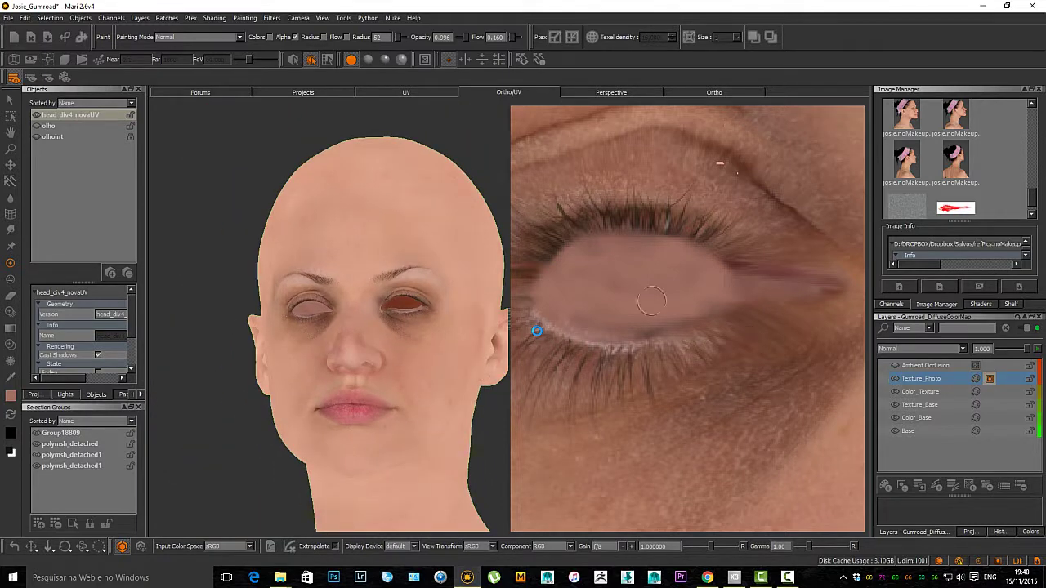
pyautogui.press('d')
pyautogui.press('x')
pyautogui.moveTo(662, 281); pyautogui.dragTo(652, 291)
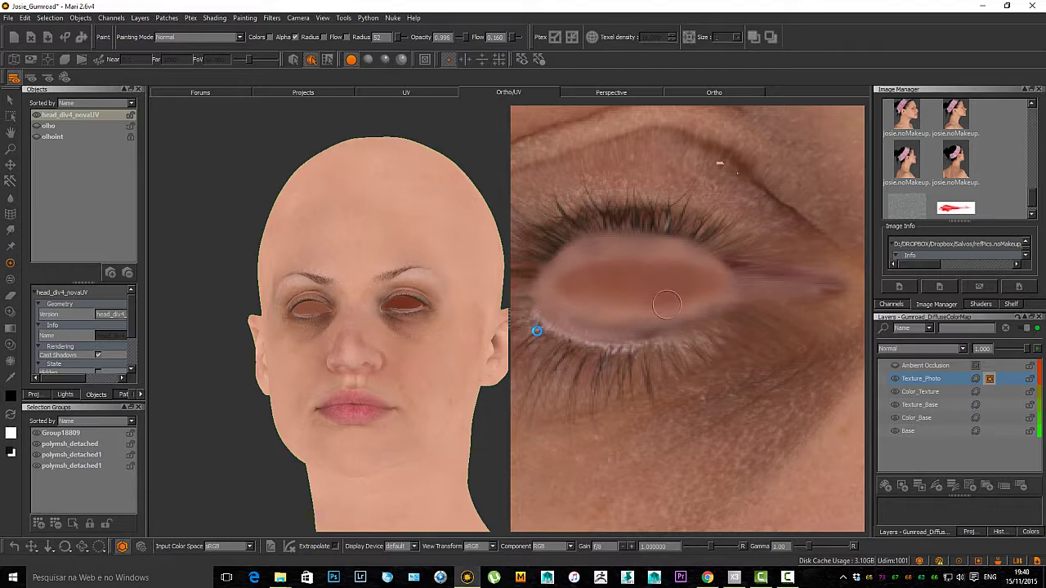
pyautogui.press('x')
pyautogui.press('x')
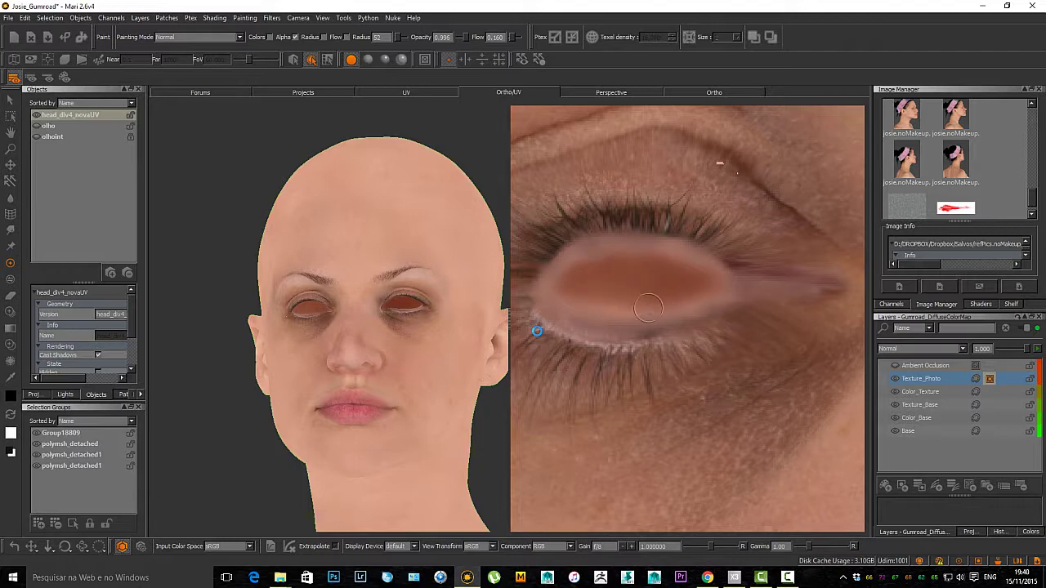
pyautogui.press('p')
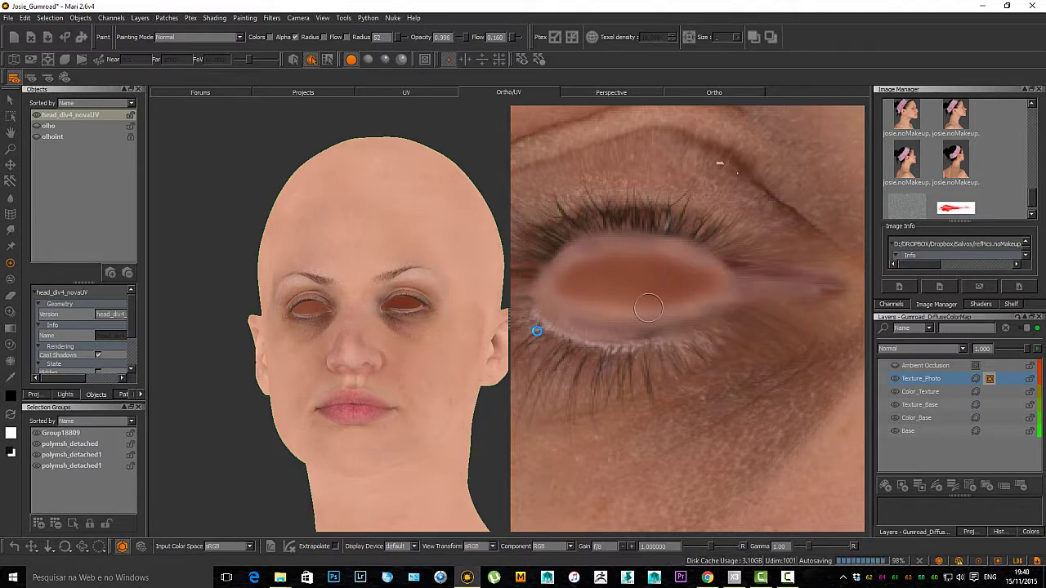
# Step: Examine the painted eye openings and skin on the 3D head from the front, both sides and close up
pyautogui.keyDown('alt'); pyautogui.moveTo(392, 327); pyautogui.dragTo(384, 380); pyautogui.keyUp('alt')
pyautogui.keyDown('alt'); pyautogui.moveTo(384, 380); pyautogui.dragTo(401, 352, button='right'); pyautogui.keyUp('alt')
pyautogui.scroll(-4, 434, 397)
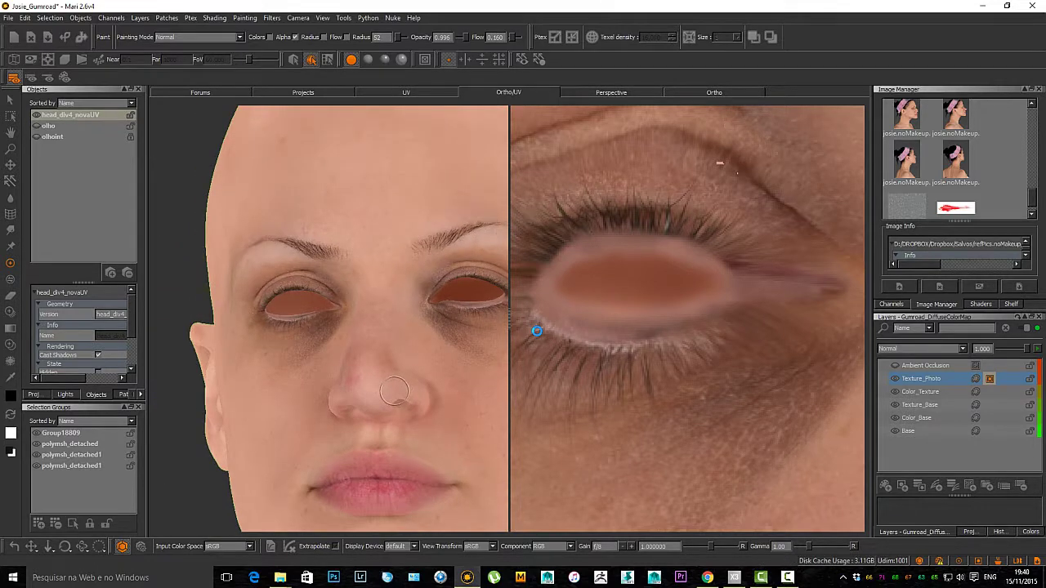
pyautogui.scroll(-2, 393, 388)
pyautogui.keyDown('alt'); pyautogui.moveTo(372, 363); pyautogui.dragTo(384, 363, button='right'); pyautogui.keyUp('alt')
pyautogui.keyDown('alt'); pyautogui.moveTo(371, 363); pyautogui.dragTo(376, 405, button='middle'); pyautogui.keyUp('alt')
pyautogui.keyDown('alt'); pyautogui.moveTo(376, 384); pyautogui.dragTo(311, 384); pyautogui.keyUp('alt')
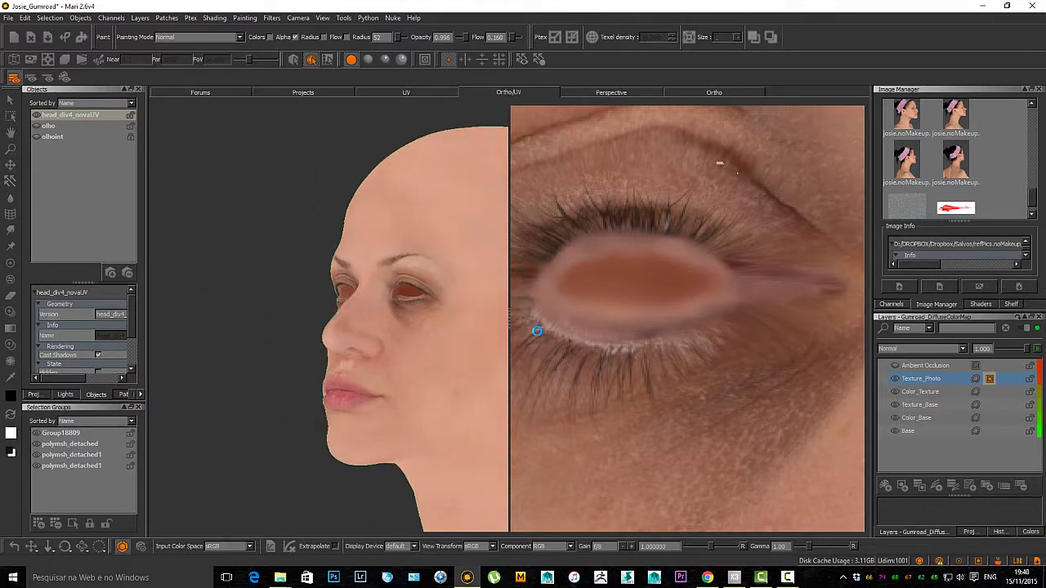
pyautogui.keyDown('alt'); pyautogui.moveTo(322, 358); pyautogui.dragTo(269, 358, button='right'); pyautogui.keyUp('alt')
pyautogui.keyDown('alt'); pyautogui.moveTo(331, 363); pyautogui.dragTo(361, 370); pyautogui.keyUp('alt')
pyautogui.scroll(4, 401, 374)
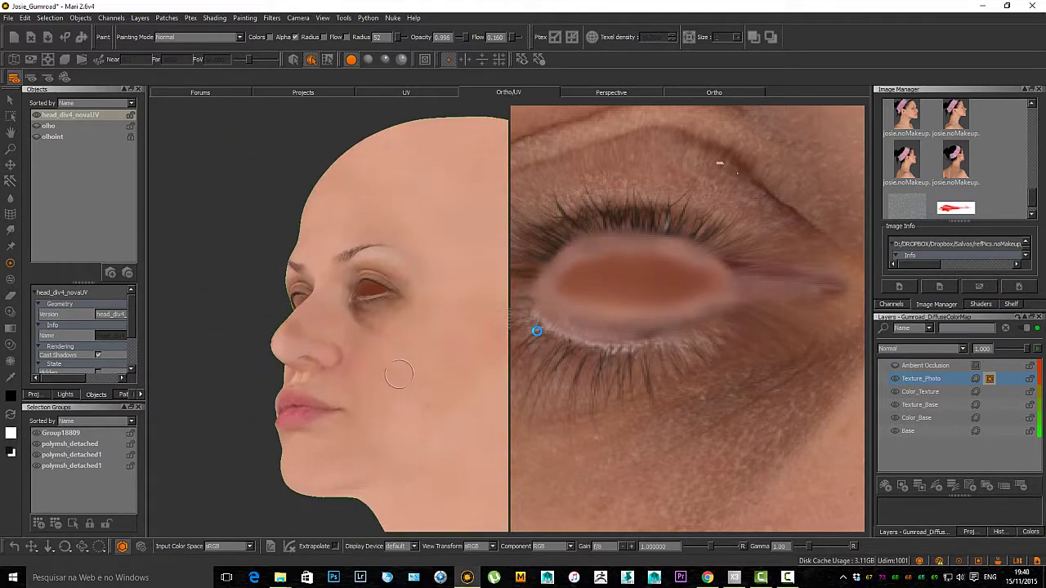
pyautogui.keyDown('alt'); pyautogui.moveTo(401, 373); pyautogui.dragTo(352, 368, button='middle'); pyautogui.keyUp('alt')
pyautogui.keyDown('alt'); pyautogui.moveTo(368, 368); pyautogui.dragTo(327, 368, button='right'); pyautogui.keyUp('alt')
pyautogui.moveTo(376, 368)
pyautogui.keyDown('alt'); pyautogui.mouseDown()
pyautogui.moveTo(323, 368)
pyautogui.moveTo(376, 365)
pyautogui.moveTo(376, 385)
pyautogui.mouseUp(); pyautogui.keyUp('alt')
pyautogui.scroll(-4, 327, 368)
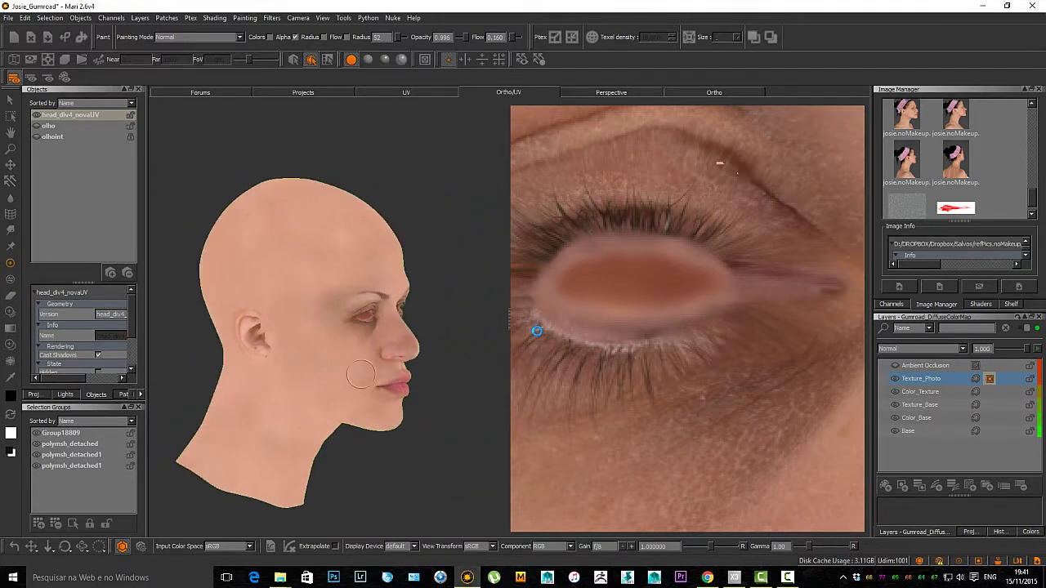
pyautogui.scroll(5, 376, 385)
pyautogui.keyDown('alt'); pyautogui.moveTo(376, 368); pyautogui.dragTo(462, 386, button='middle'); pyautogui.keyUp('alt')
pyautogui.scroll(-4, 376, 368)
pyautogui.moveTo(344, 360)
pyautogui.keyDown('alt'); pyautogui.mouseDown()
pyautogui.moveTo(417, 360)
pyautogui.moveTo(351, 360)
pyautogui.mouseUp(); pyautogui.keyUp('alt')
pyautogui.keyDown('alt'); pyautogui.moveTo(352, 359); pyautogui.dragTo(462, 352, button='middle'); pyautogui.keyUp('alt')
pyautogui.keyDown('alt'); pyautogui.moveTo(352, 352); pyautogui.dragTo(421, 358); pyautogui.keyUp('alt')
pyautogui.moveTo(352, 392)
pyautogui.keyDown('alt'); pyautogui.mouseDown()
pyautogui.moveTo(381, 385)
pyautogui.moveTo(363, 401)
pyautogui.moveTo(360, 389)
pyautogui.mouseUp(); pyautogui.keyUp('alt')
pyautogui.press('a')
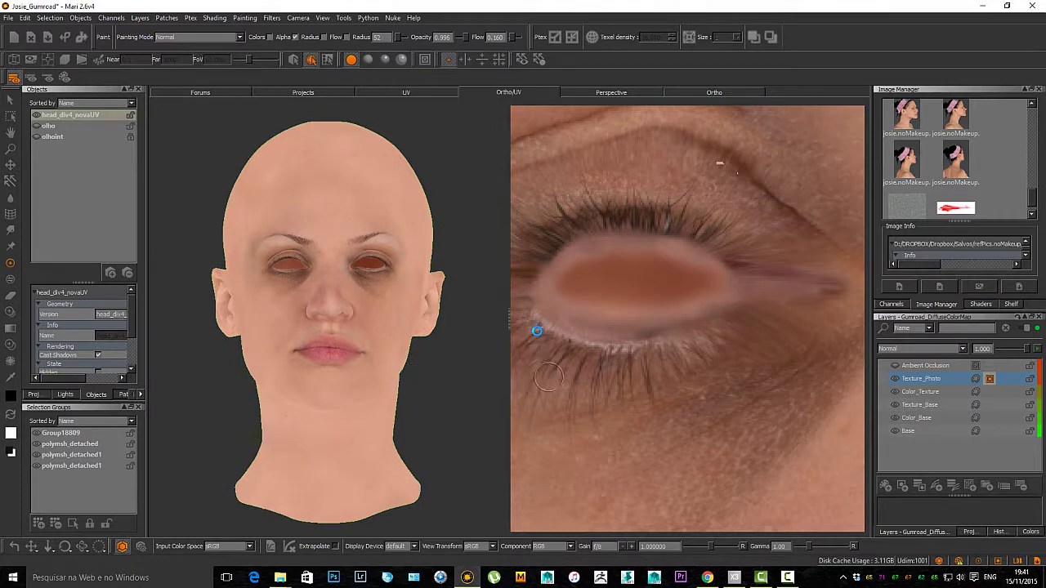
pyautogui.keyDown('ctrl'); pyautogui.keyDown('alt'); pyautogui.moveTo(415, 349); pyautogui.dragTo(420, 345); pyautogui.keyUp('alt'); pyautogui.keyUp('ctrl')
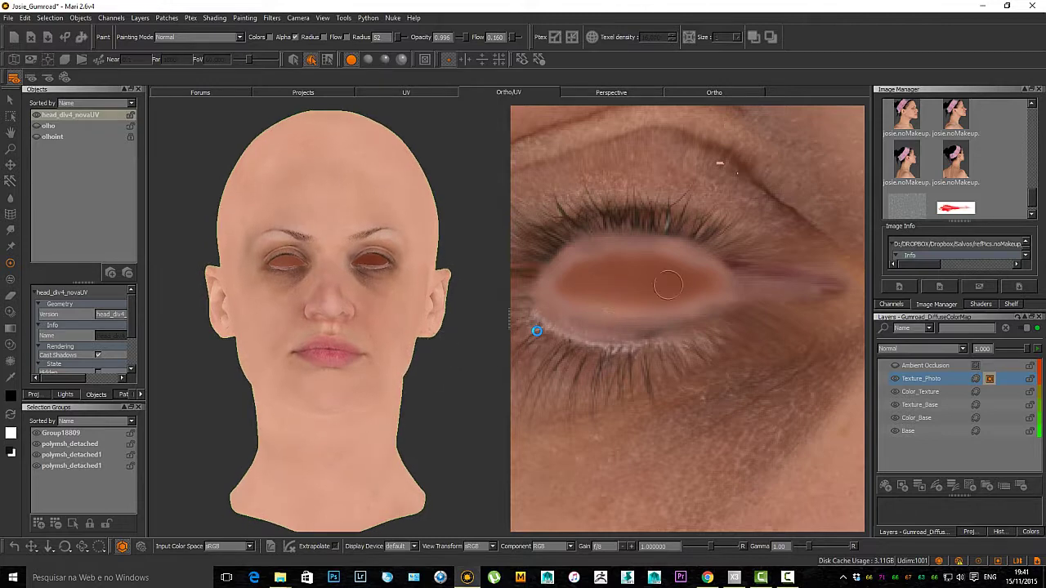
# Step: On the Texture_Photo layer's paint, cover the light speck on the right upper eyelid with sampled skin colour and a radius 20 brush
pyautogui.moveTo(667, 284)
pyautogui.keyDown('ctrl'); pyautogui.keyDown('alt'); pyautogui.mouseDown()
pyautogui.moveTo(712, 141)
pyautogui.moveTo(677, 288)
pyautogui.moveTo(641, 316)
pyautogui.mouseUp(); pyautogui.keyUp('alt'); pyautogui.keyUp('ctrl')
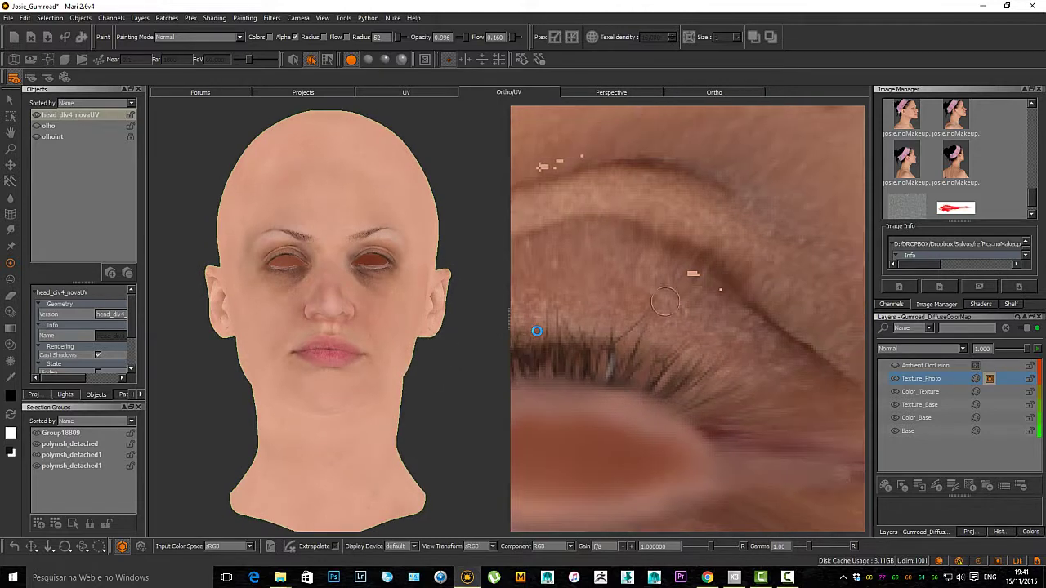
pyautogui.press('e')
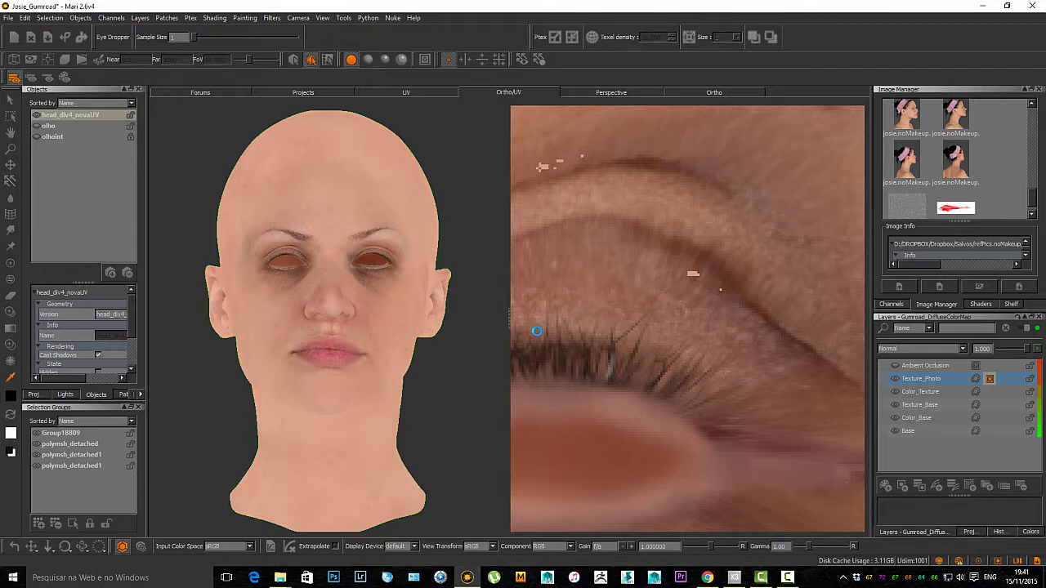
pyautogui.press('p')
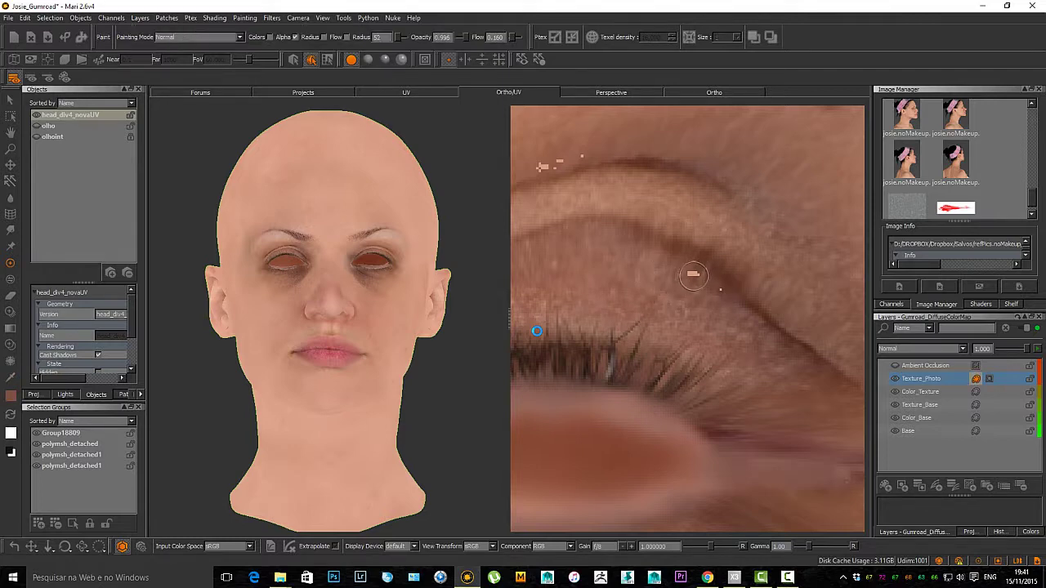
pyautogui.press('r')
pyautogui.moveTo(695, 271); pyautogui.dragTo(692, 262)
pyautogui.press('c')
pyautogui.click(708, 272)
pyautogui.press('p')
pyautogui.click(692, 276)
# Step: Cover the light specks above the right eyelid crease with sampled skin colour and bake the paint
pyautogui.keyDown('alt'); pyautogui.moveTo(613, 249); pyautogui.dragTo(719, 321, button='middle'); pyautogui.keyUp('alt')
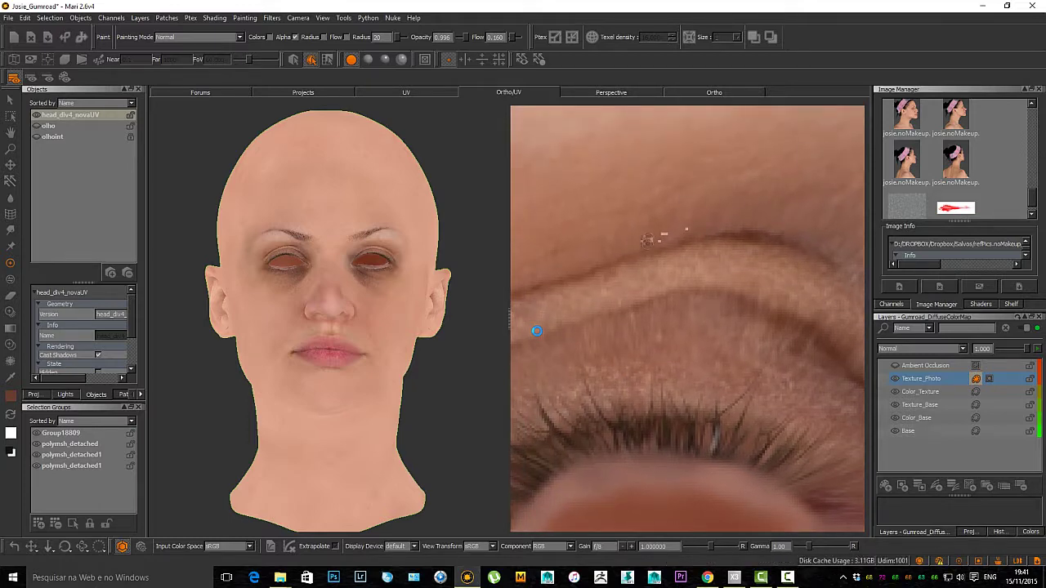
pyautogui.press('c')
pyautogui.press('p')
pyautogui.press('b')
# Step: Sample nearby skin tones and paint over the light specks closest to the right eye's outer corner
pyautogui.scroll(-5, 642, 278)
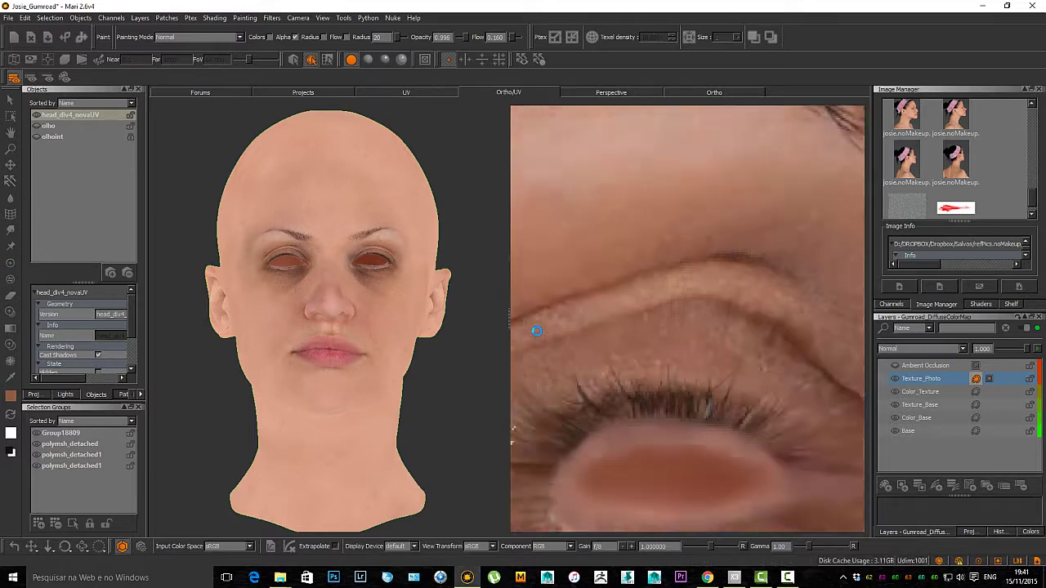
pyautogui.scroll(3, 536, 330)
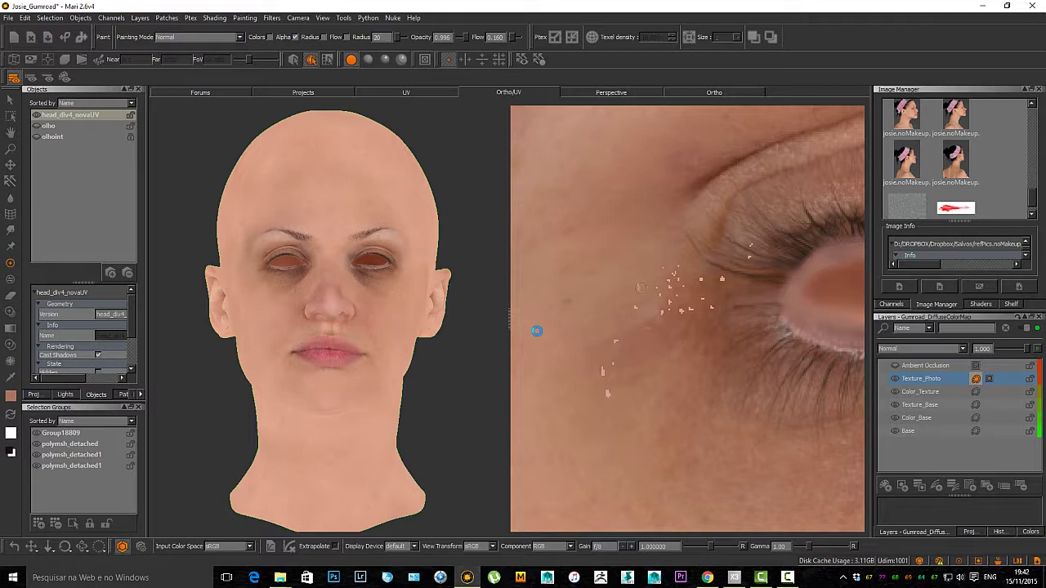
pyautogui.press('c')
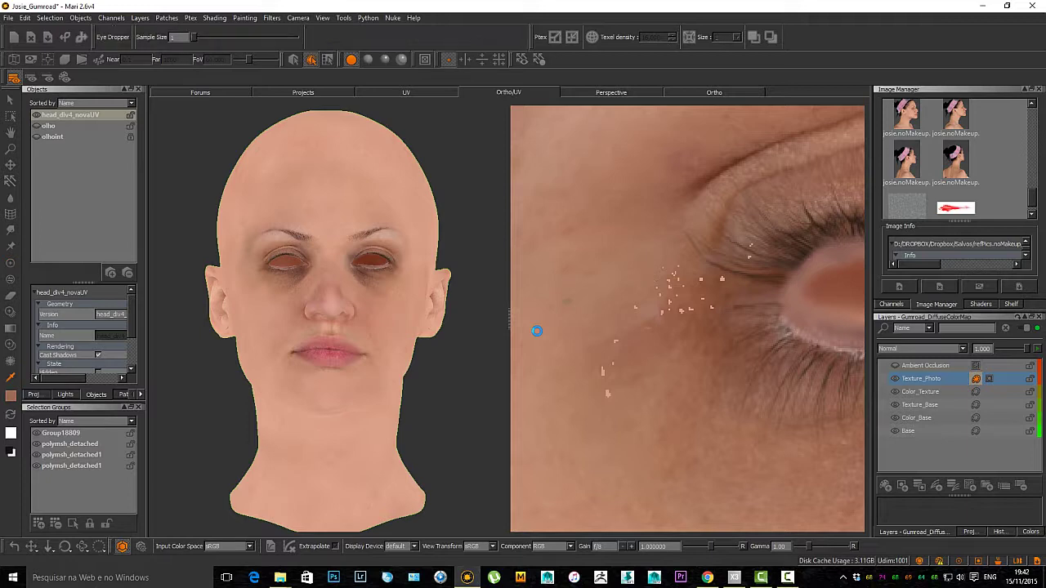
pyautogui.press('p')
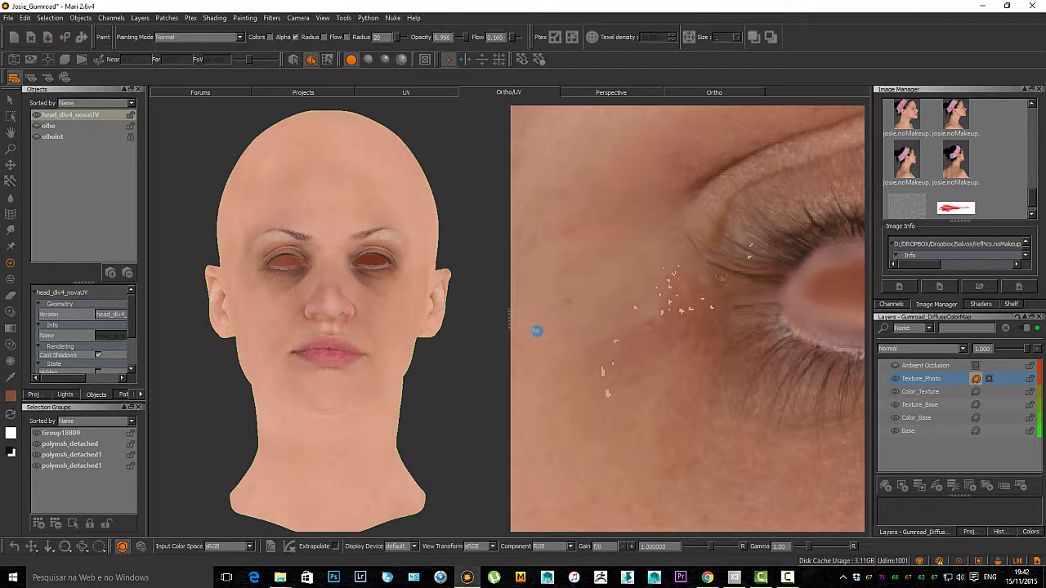
pyautogui.press('c')
pyautogui.press('p')
pyautogui.press('c')
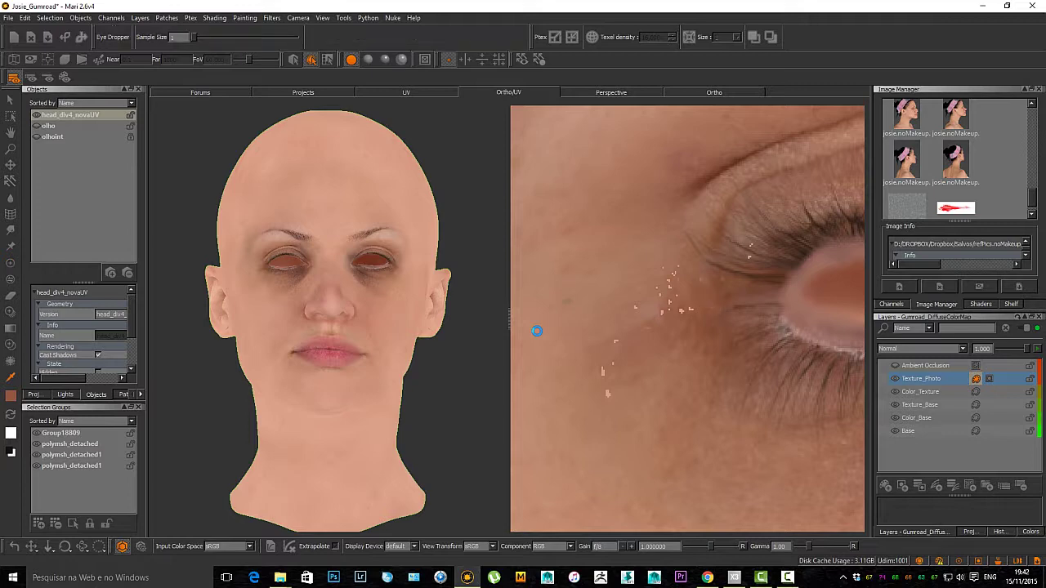
pyautogui.press('p')
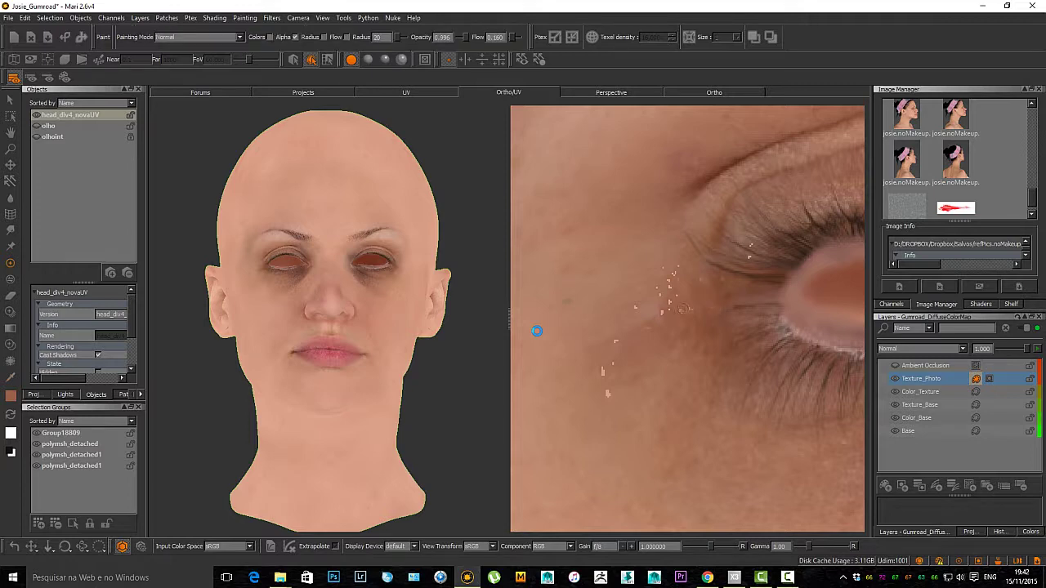
pyautogui.click(536, 331)
# Step: Paint over the light specks lower on the cheek beyond the right eye's outer corner with sampled skin colour
pyautogui.press('c')
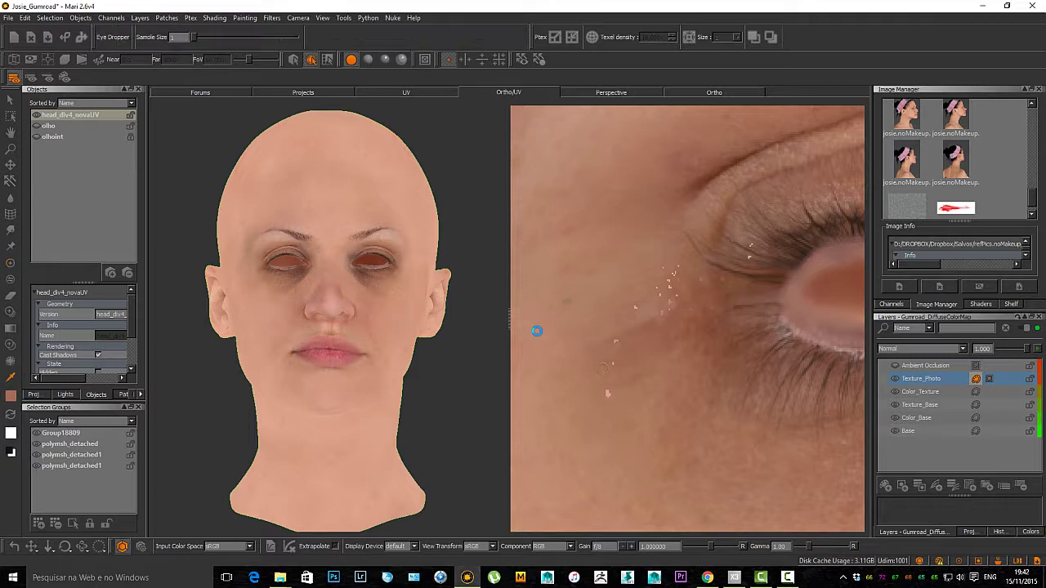
pyautogui.press('p')
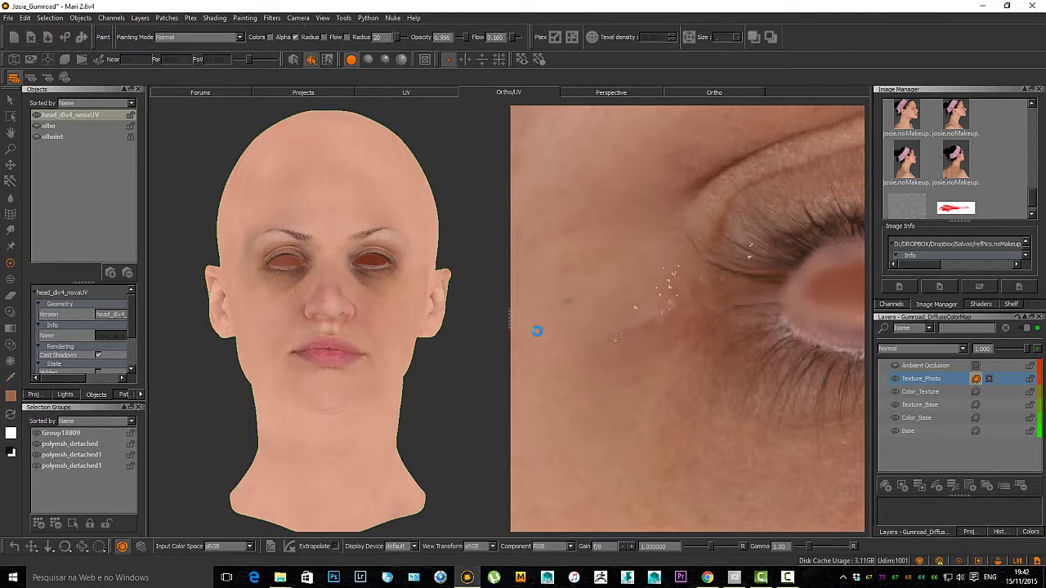
pyautogui.press('v')
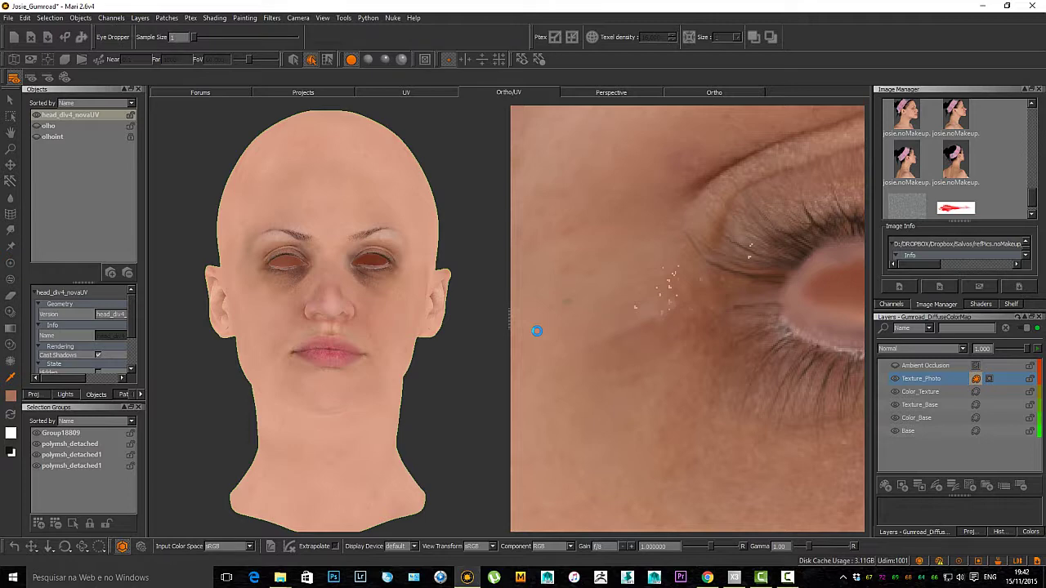
pyautogui.press('p')
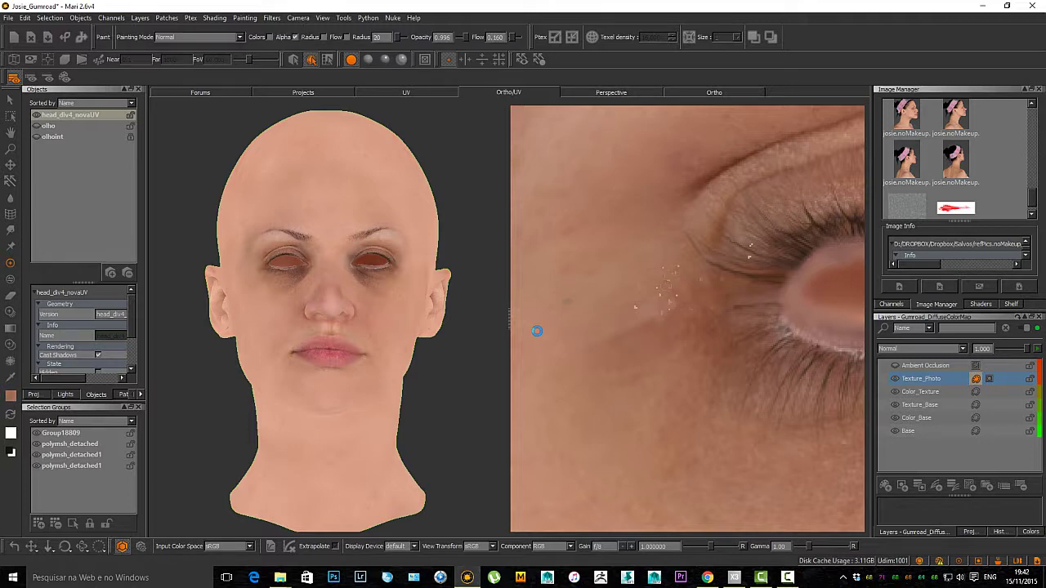
# Step: Cover the upper specks of the cluster beside the right eye's outer corner, resampling the surrounding skin colour for each
pyautogui.press('c')
pyautogui.click(722, 282)
pyautogui.press('p')
pyautogui.press('c')
pyautogui.click(701, 273)
pyautogui.press('p')
pyautogui.press('c')
pyautogui.click(681, 264)
pyautogui.press('p')
pyautogui.press('c')
pyautogui.click(663, 276)
pyautogui.press('p')
pyautogui.press('c')
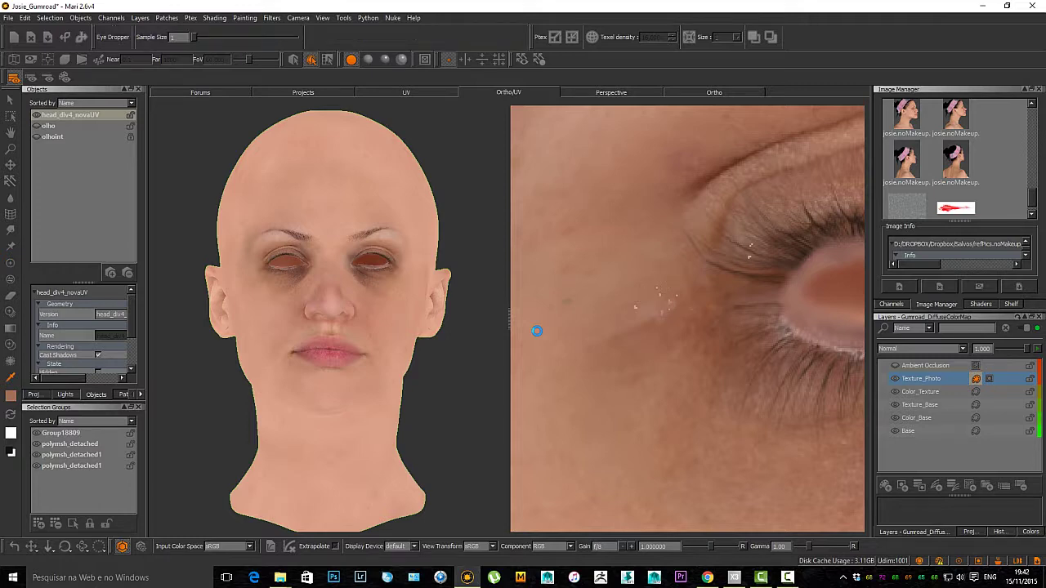
pyautogui.click(656, 292)
pyautogui.press('p')
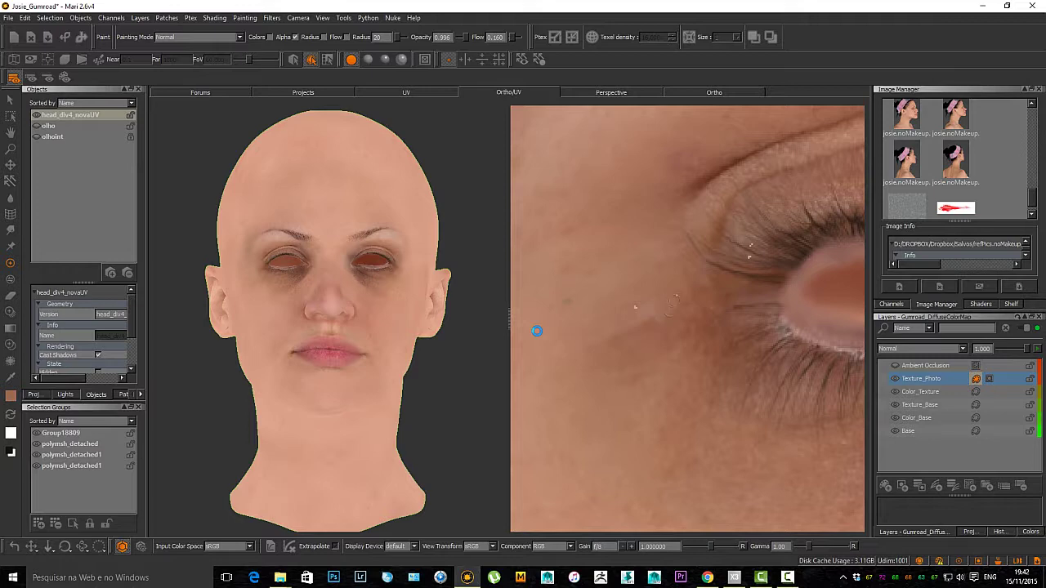
# Step: Paint out the remaining specks in the middle of the cluster beside the right eye with sampled skin tones
pyautogui.press('c')
pyautogui.click(537, 330)
pyautogui.press('p')
pyautogui.press('c')
pyautogui.click(693, 314)
pyautogui.press('p')
pyautogui.press('c')
pyautogui.click(703, 305)
pyautogui.press('p')
pyautogui.press('c')
pyautogui.click(627, 347)
pyautogui.press('p')
pyautogui.press('c')
pyautogui.click(625, 316)
pyautogui.press('p')
# Step: Cover the light specks among the right eye's outer upper lashes with sampled colour and bake the paint
pyautogui.press('c')
pyautogui.click(718, 306)
pyautogui.press('p')
pyautogui.press('c')
pyautogui.click(753, 255)
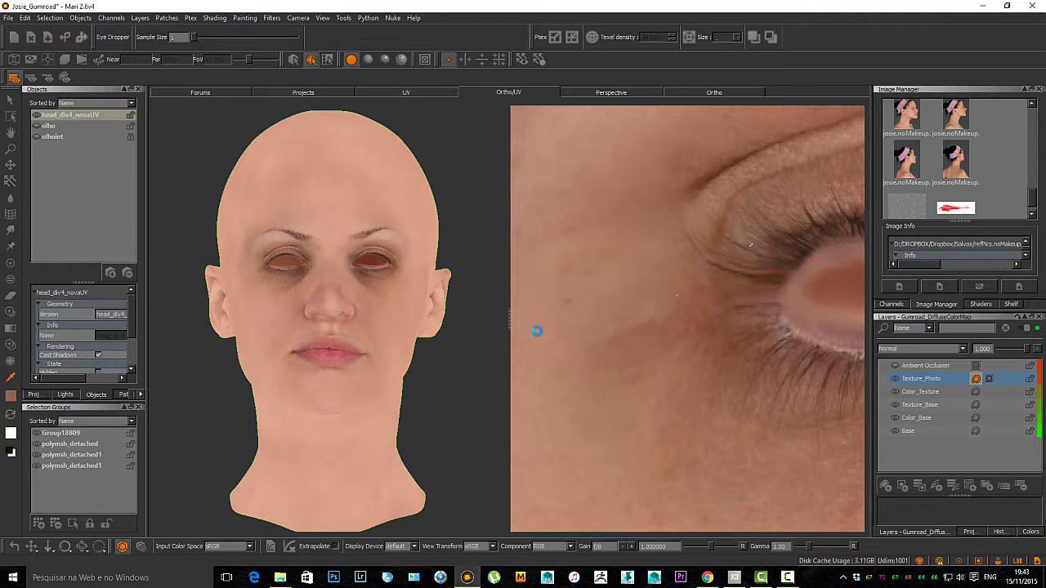
pyautogui.press('p')
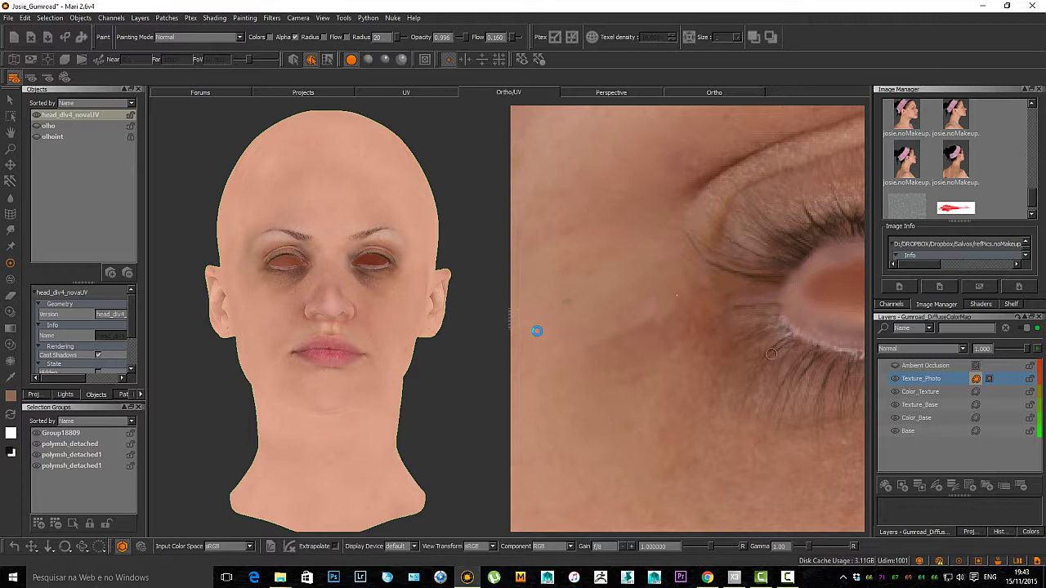
pyautogui.press('b')
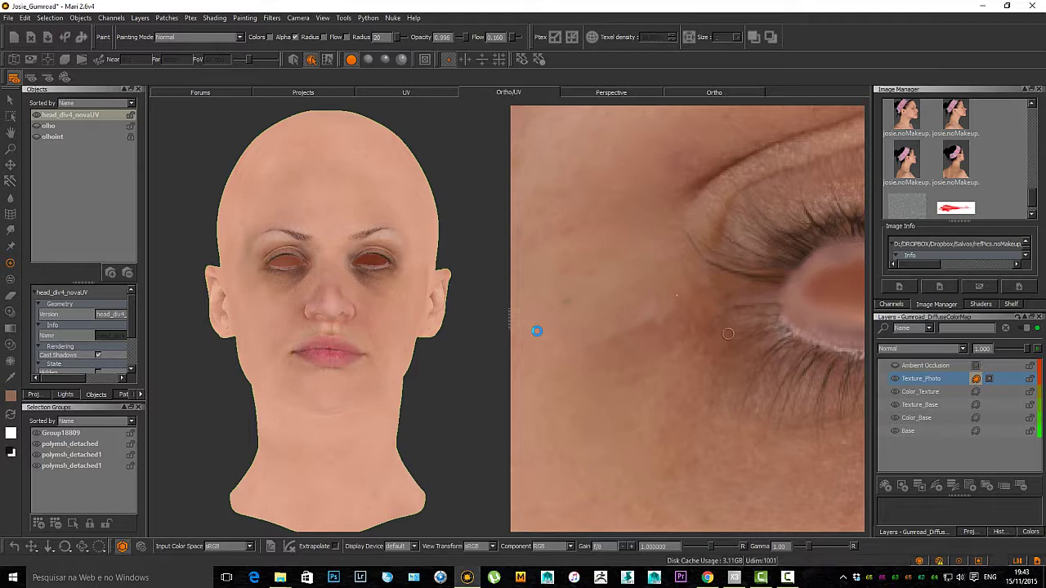
# Step: Examine the cleaned face texture in the UV view and on the 3D head in the full orthographic view
pyautogui.scroll(-2, 454, 360)
pyautogui.press('f')
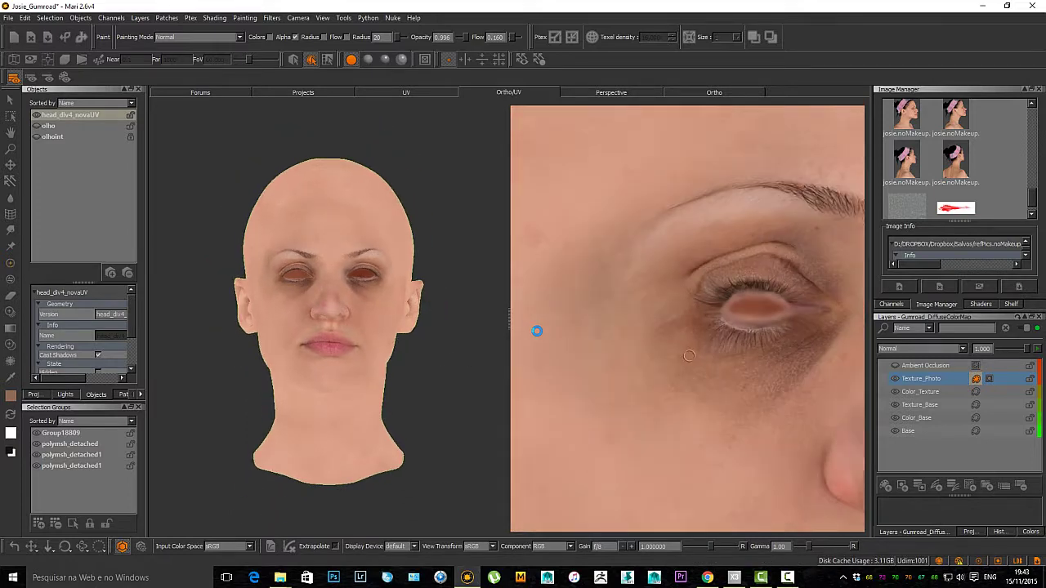
pyautogui.keyDown('alt'); pyautogui.moveTo(702, 379); pyautogui.dragTo(686, 361, button='right'); pyautogui.keyUp('alt')
pyautogui.keyDown('alt'); pyautogui.moveTo(686, 360); pyautogui.dragTo(677, 483, button='middle'); pyautogui.keyUp('alt')
pyautogui.keyDown('alt'); pyautogui.moveTo(677, 483); pyautogui.dragTo(621, 433, button='right'); pyautogui.keyUp('alt')
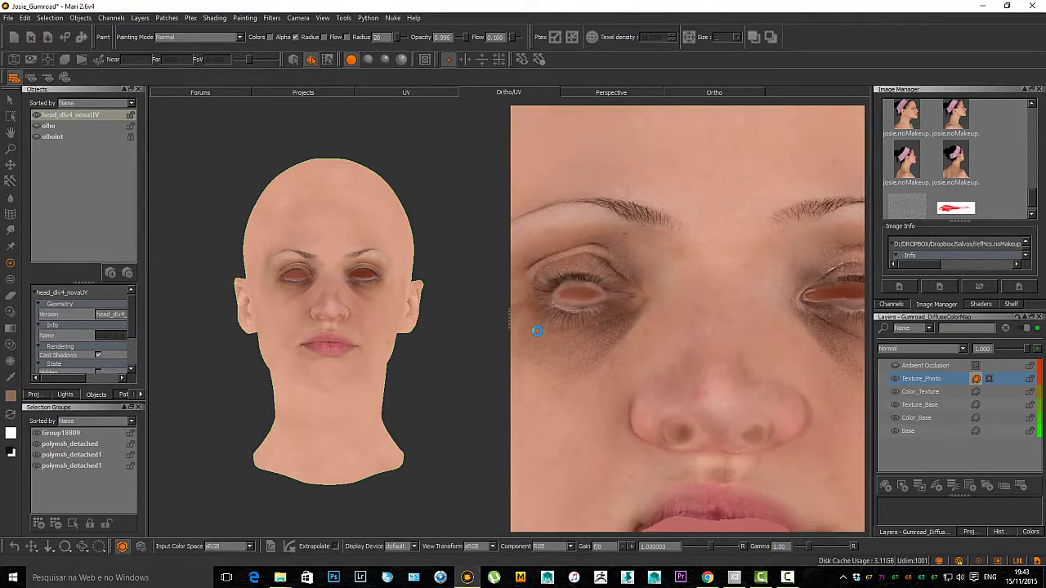
pyautogui.click(693, 92)
pyautogui.keyDown('alt'); pyautogui.moveTo(615, 189); pyautogui.dragTo(565, 350); pyautogui.keyUp('alt')
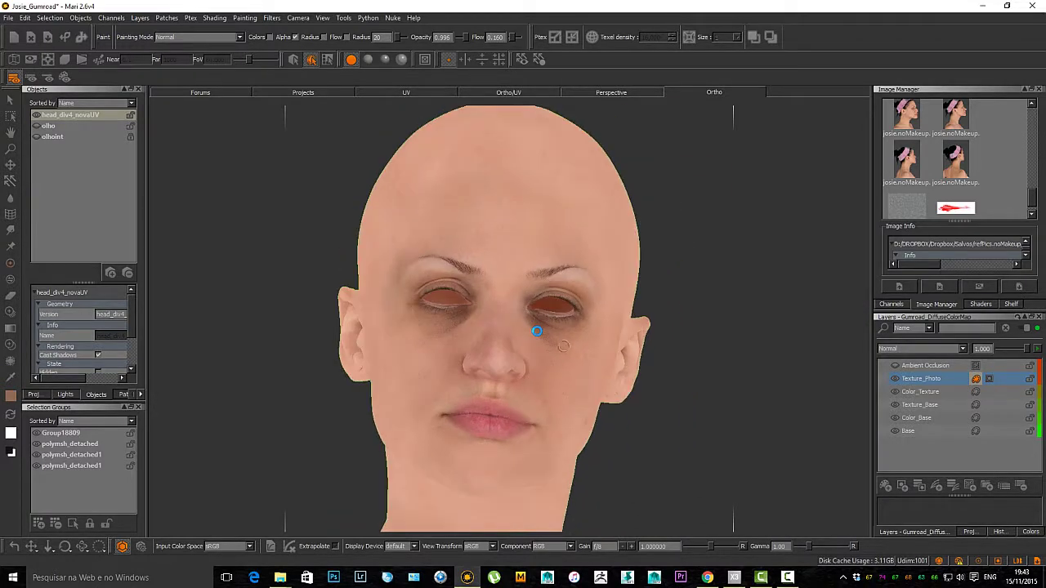
pyautogui.hotkey('alt', 'shift')
pyautogui.press('a')
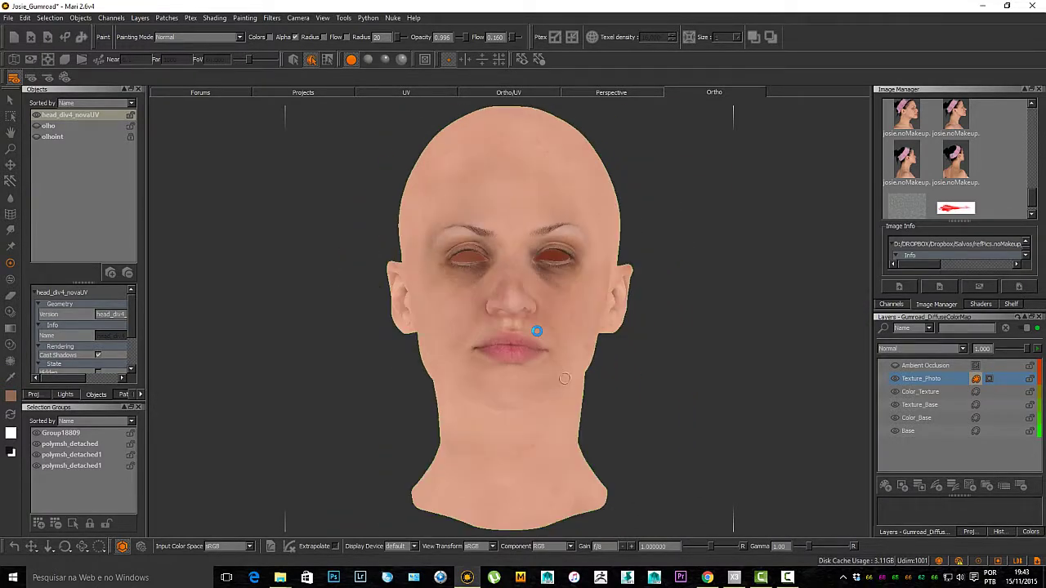
pyautogui.keyDown('alt'); pyautogui.moveTo(505, 334); pyautogui.dragTo(525, 327, button='right'); pyautogui.keyUp('alt')
pyautogui.keyDown('alt'); pyautogui.moveTo(524, 327); pyautogui.dragTo(537, 331); pyautogui.keyUp('alt')
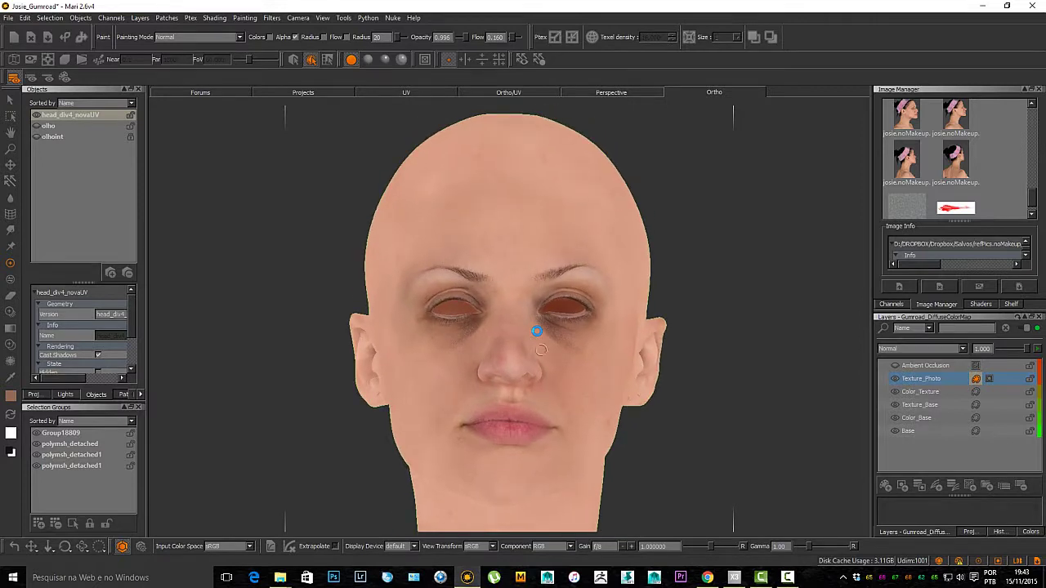
pyautogui.keyDown('alt'); pyautogui.moveTo(566, 344); pyautogui.dragTo(561, 325); pyautogui.keyUp('alt')
pyautogui.keyDown('alt'); pyautogui.moveTo(561, 325); pyautogui.dragTo(590, 348, button='right'); pyautogui.keyUp('alt')
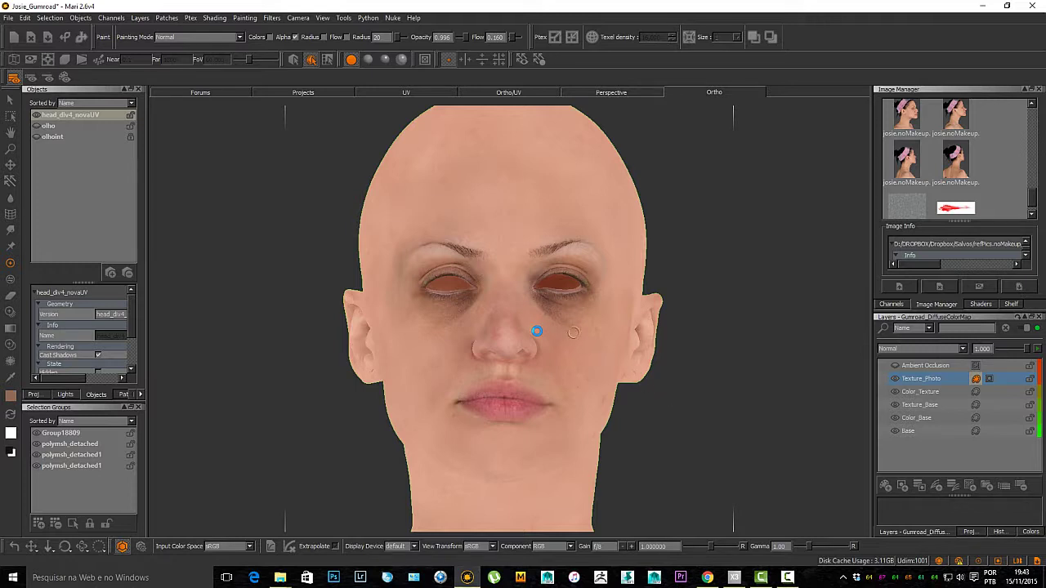
pyautogui.keyDown('alt'); pyautogui.moveTo(560, 295); pyautogui.dragTo(558, 363, button='middle'); pyautogui.keyUp('alt')
pyautogui.keyDown('alt'); pyautogui.moveTo(557, 363); pyautogui.dragTo(643, 395, button='right'); pyautogui.keyUp('alt')
pyautogui.scroll(-5, 638, 393)
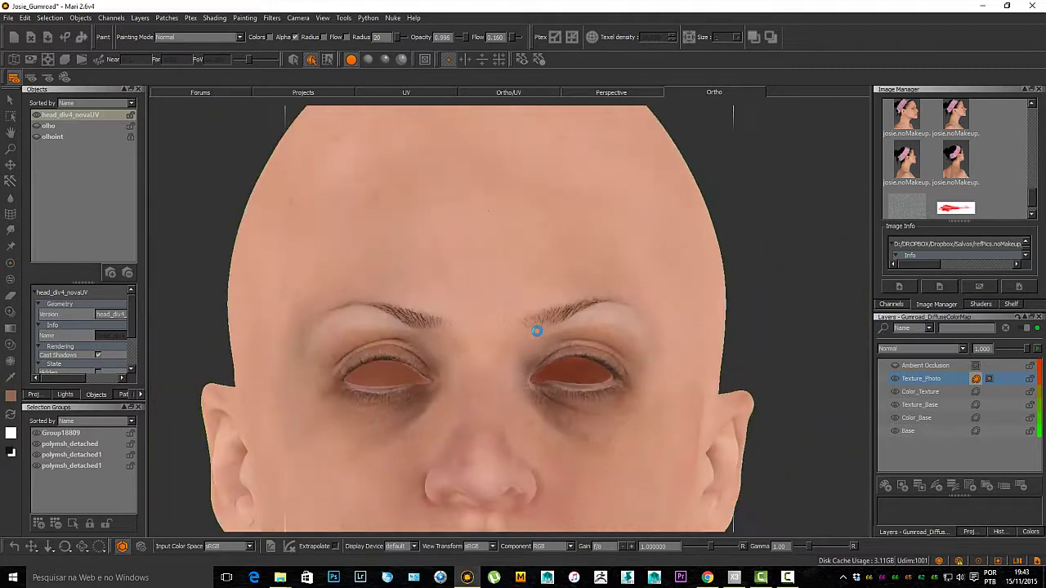
pyautogui.scroll(-1, 537, 331)
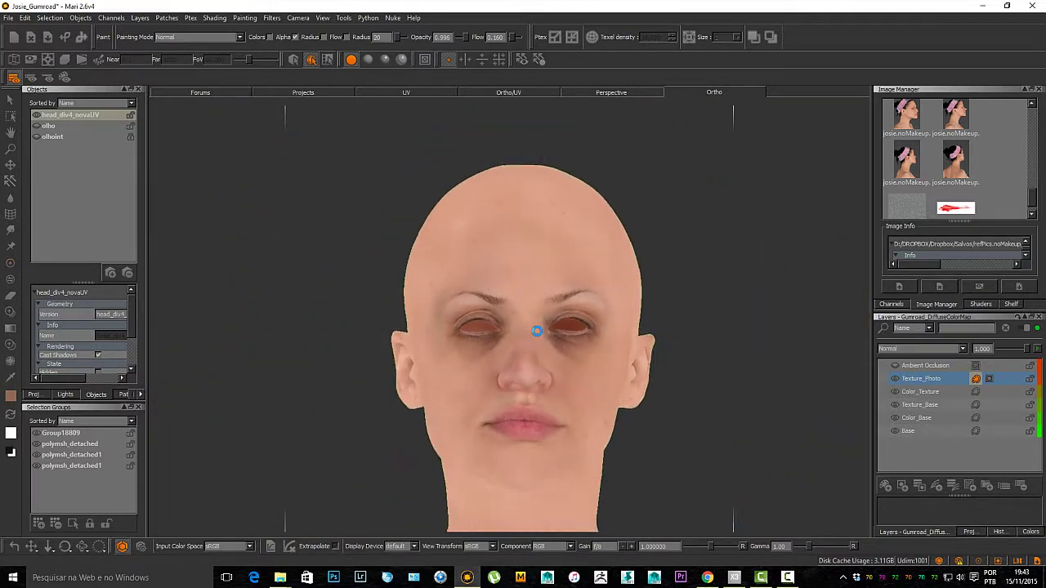
pyautogui.press('F10')
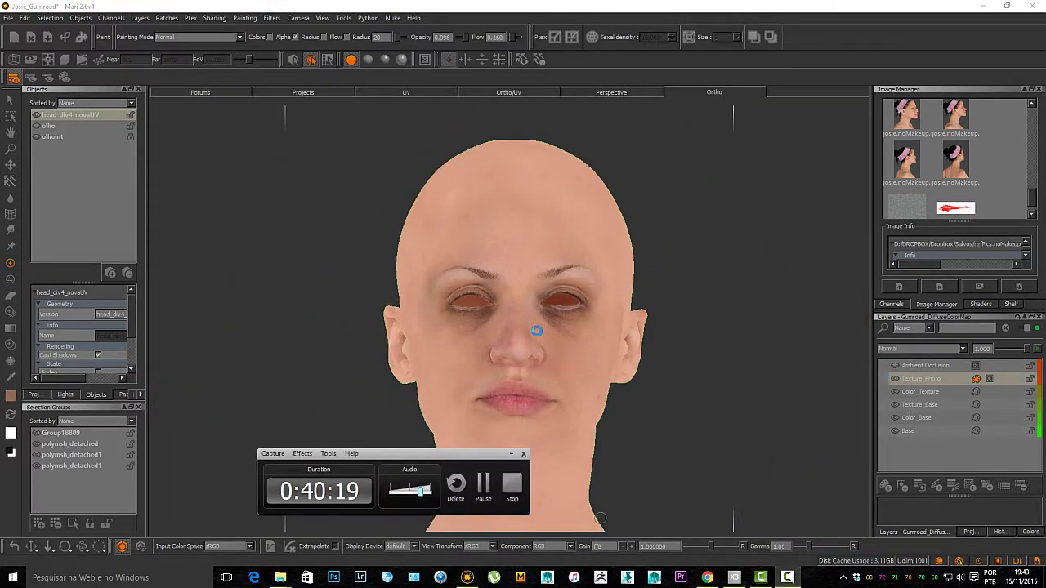